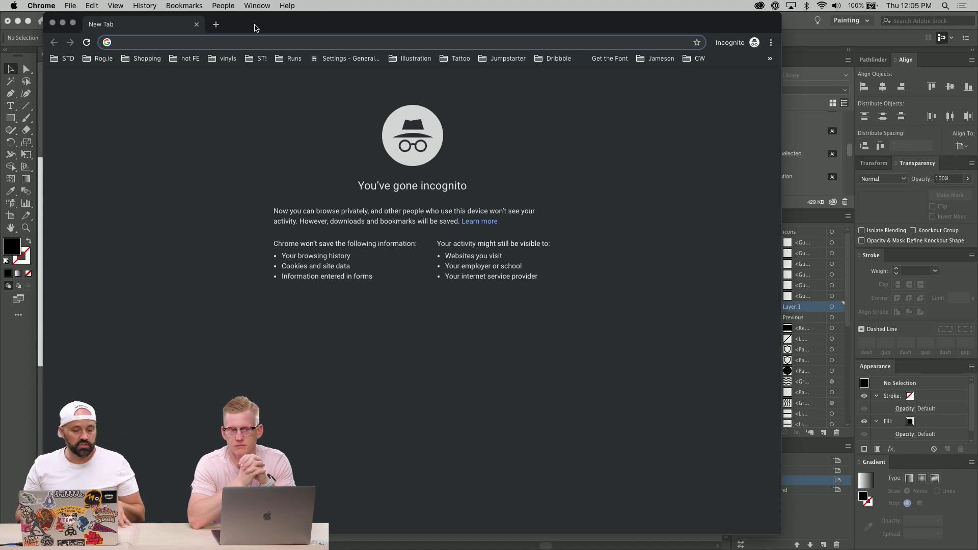
Search Google Images for "light bulb" and enlarge the browser window to show more results.
text(ligh)
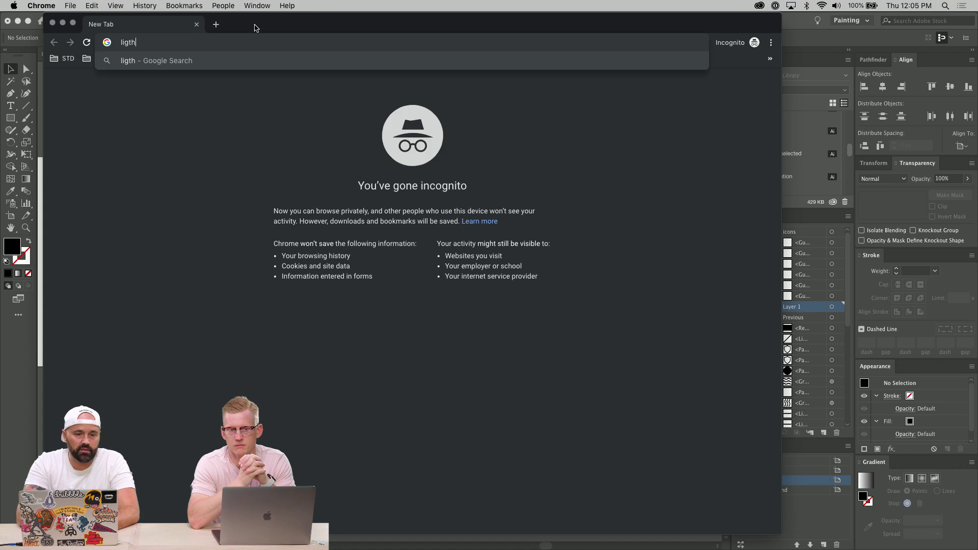
key(BackSpace)
text(ht bulb)
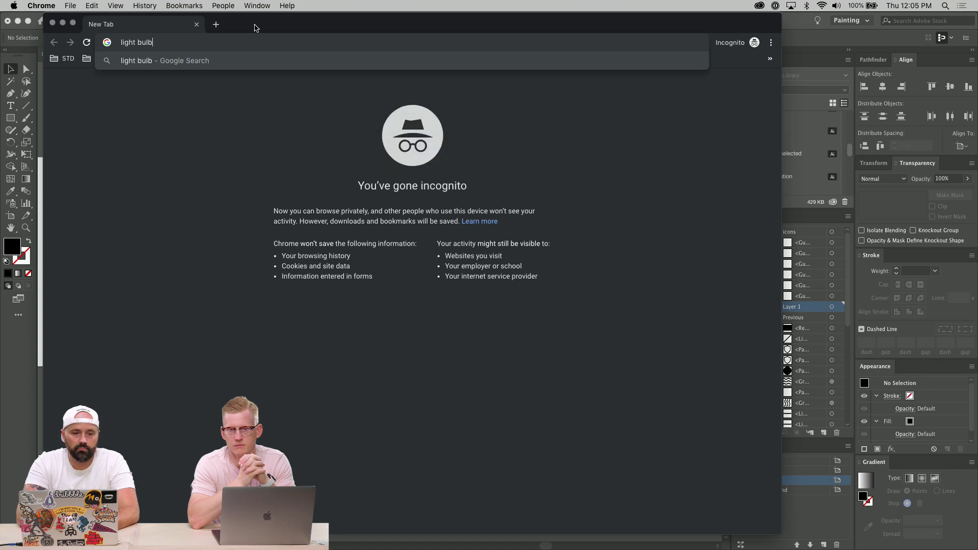
key(Return)
click(178, 103)
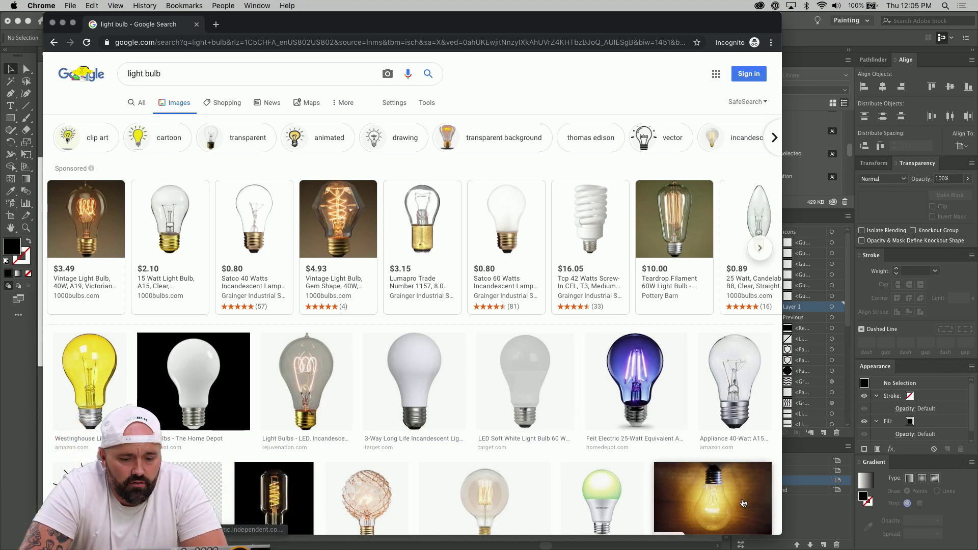
drag(779, 533, 896, 549)
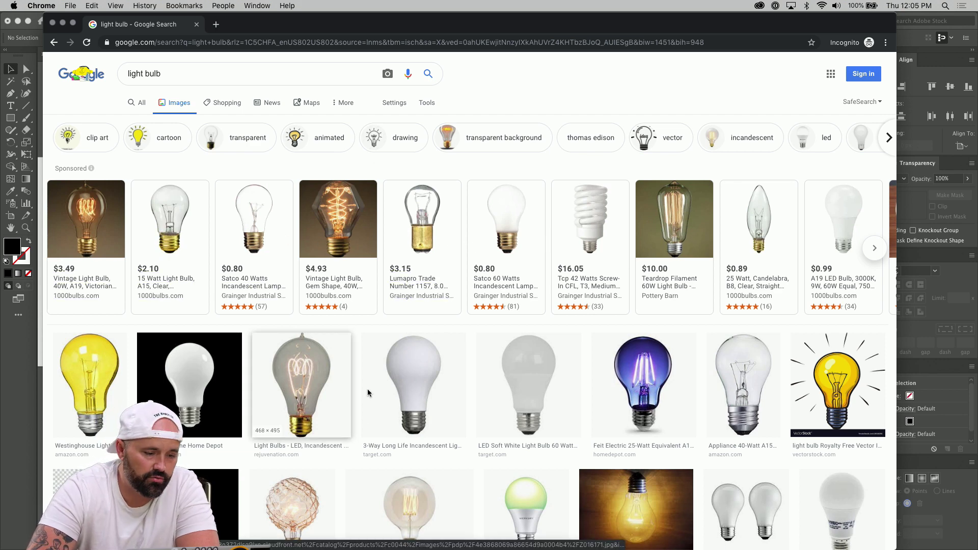
Examine the light bulb image results for common shapes and details usable as icon reference.
scroll(475, 393, down, 2)
scroll(475, 393, down, 2)
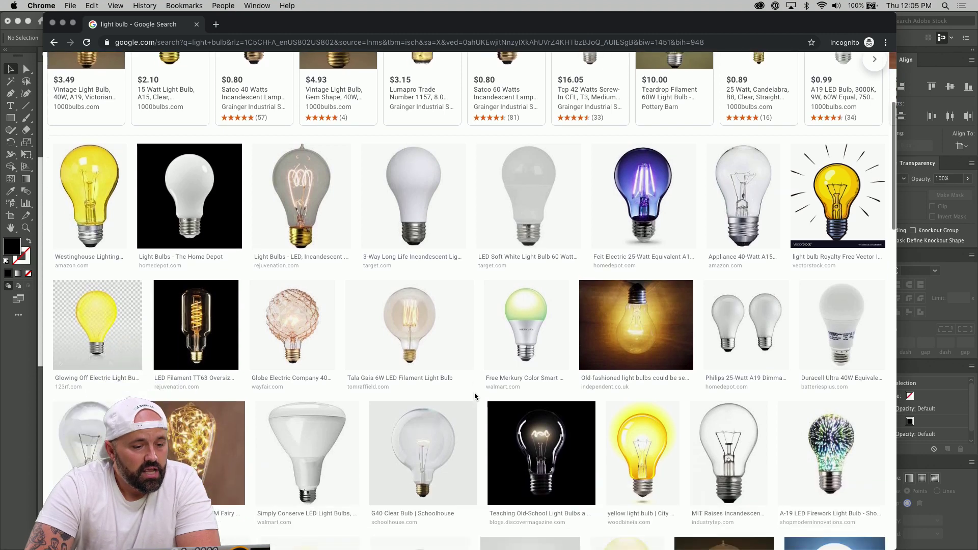
scroll(475, 392, down, 2)
scroll(475, 393, up, 5)
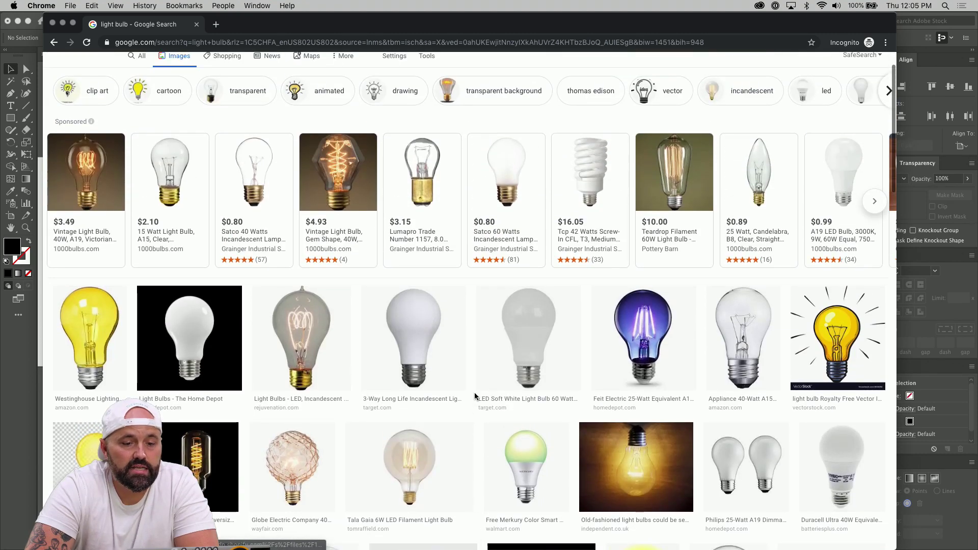
scroll(475, 393, up, 1)
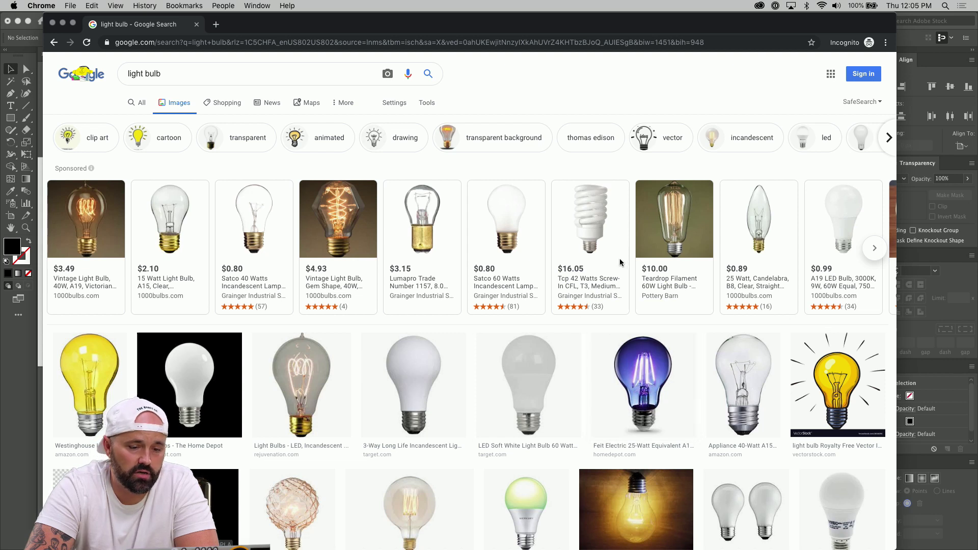
mouse_move(360, 233)
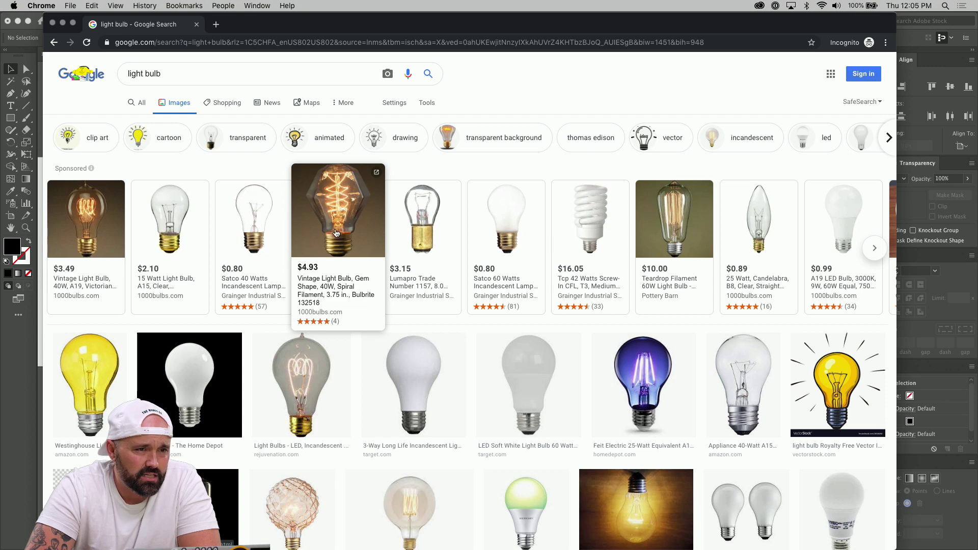
scroll(349, 272, down, 2)
scroll(348, 272, down, 1)
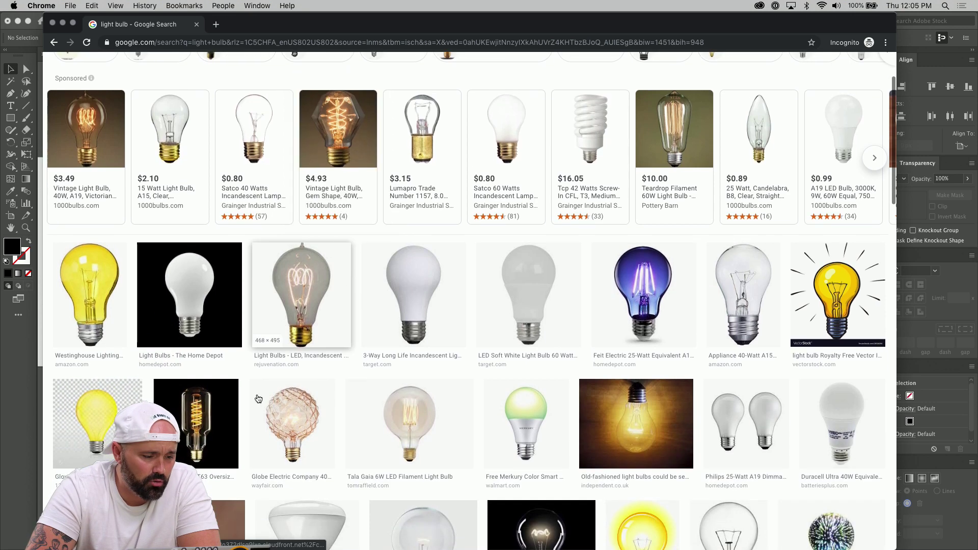
scroll(334, 433, up, 3)
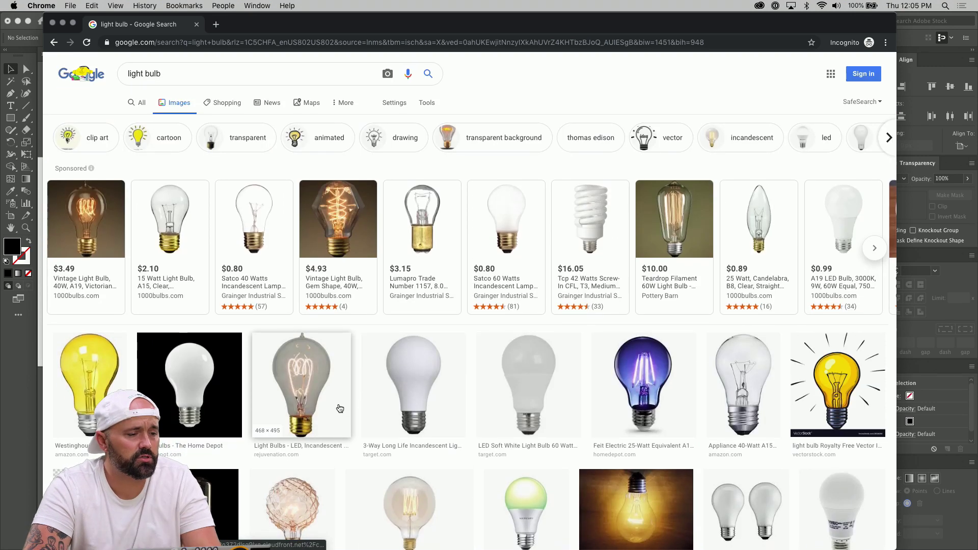
Open thenounproject.com in the current browser tab.
click(242, 42)
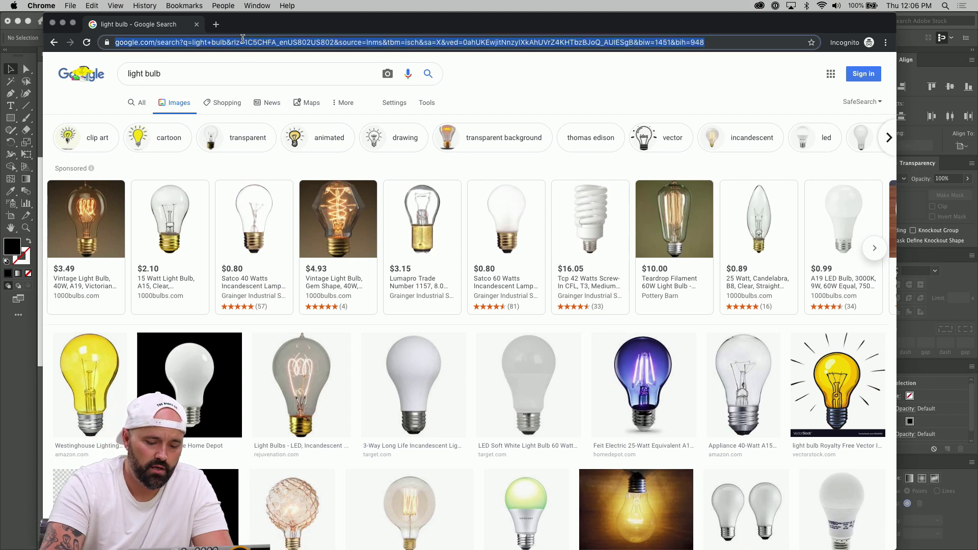
text(n)
key(Escape)
key(Escape)
text(noun)
key(Return)
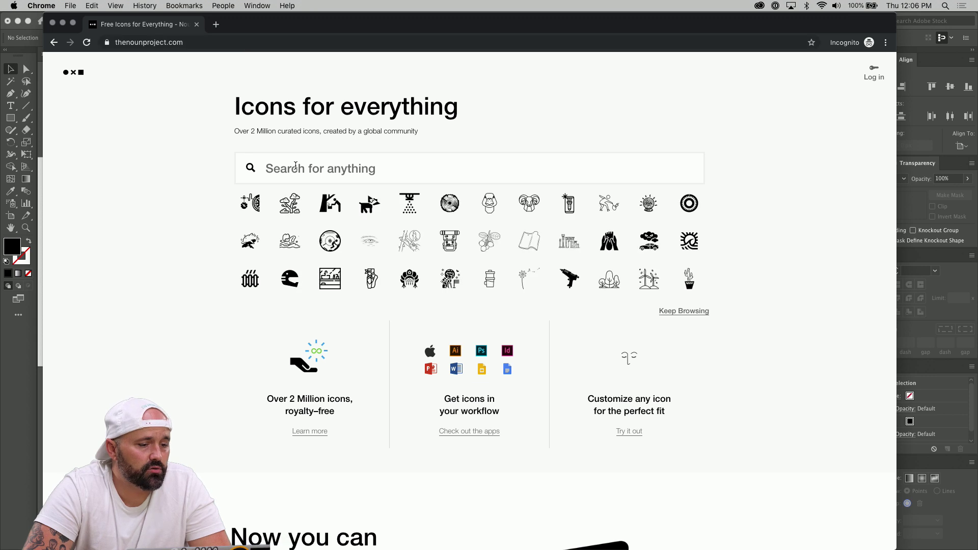
Search the Noun Project for "light bulb" and browse the icon styles in the results.
click(296, 166)
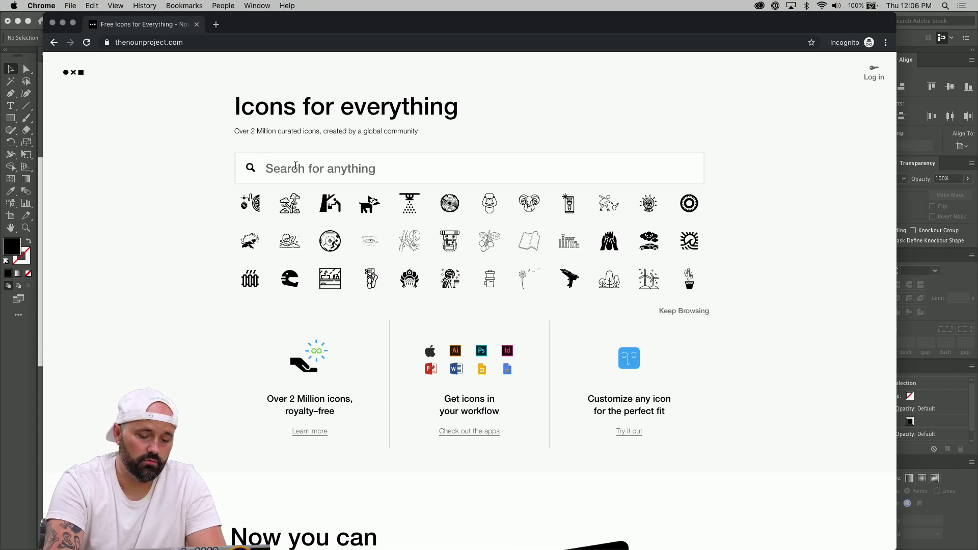
text(light bulb)
key(Return)
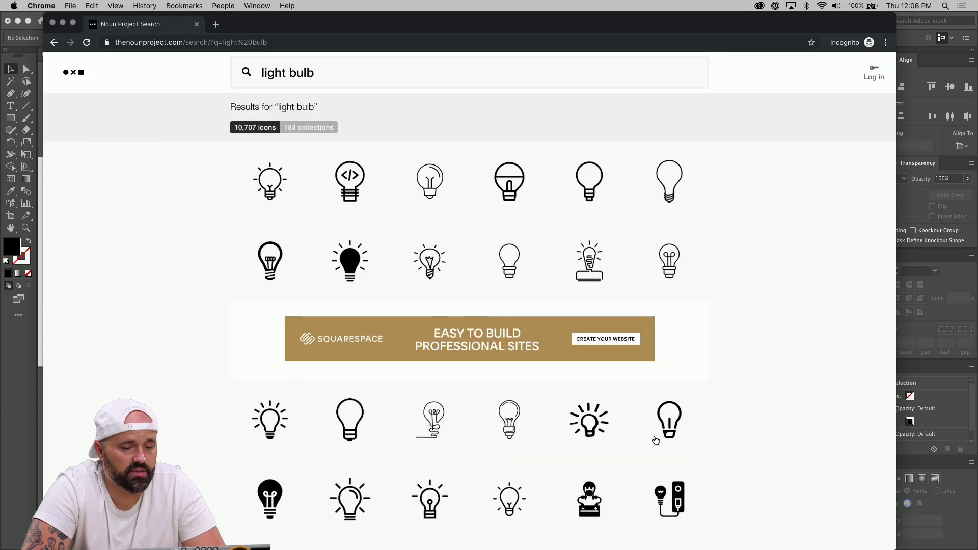
scroll(759, 459, down, 5)
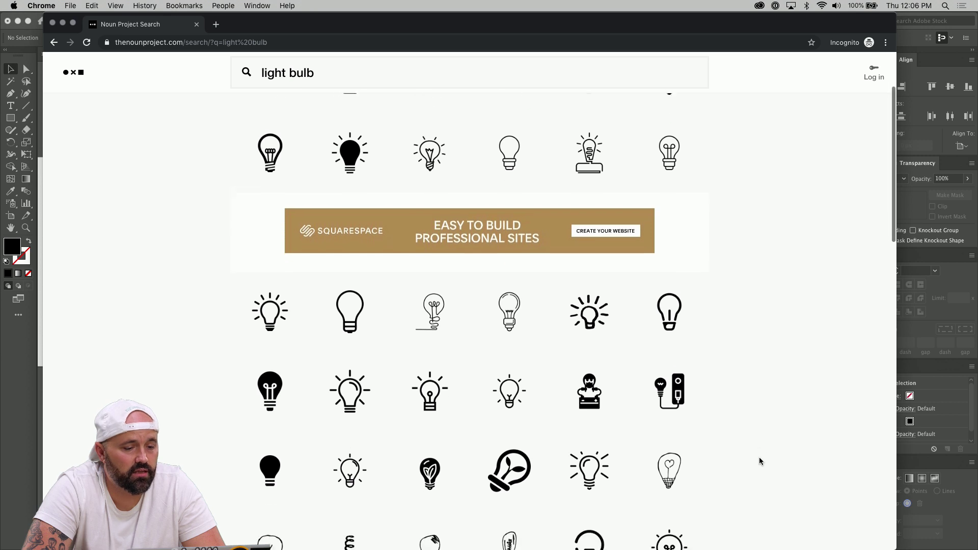
scroll(759, 459, up, 2)
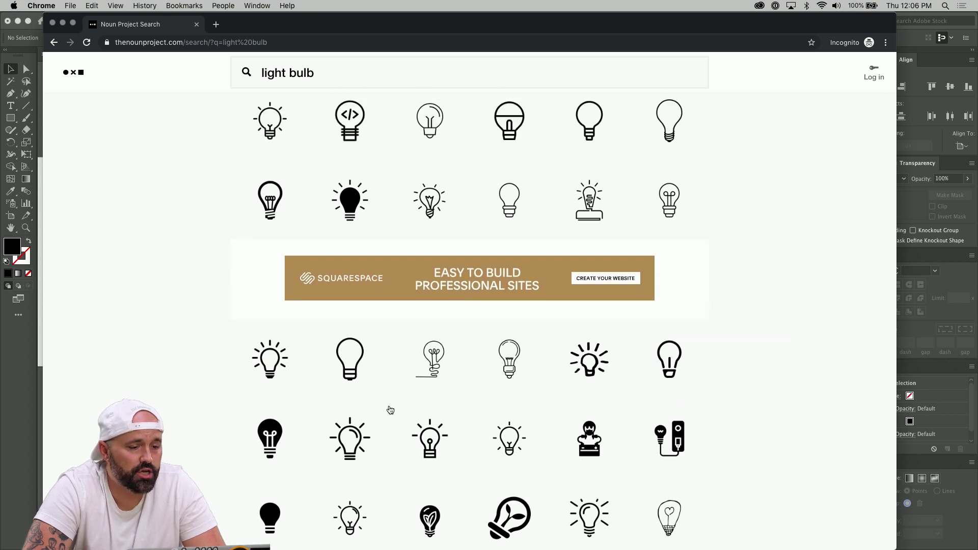
scroll(390, 408, up, 1)
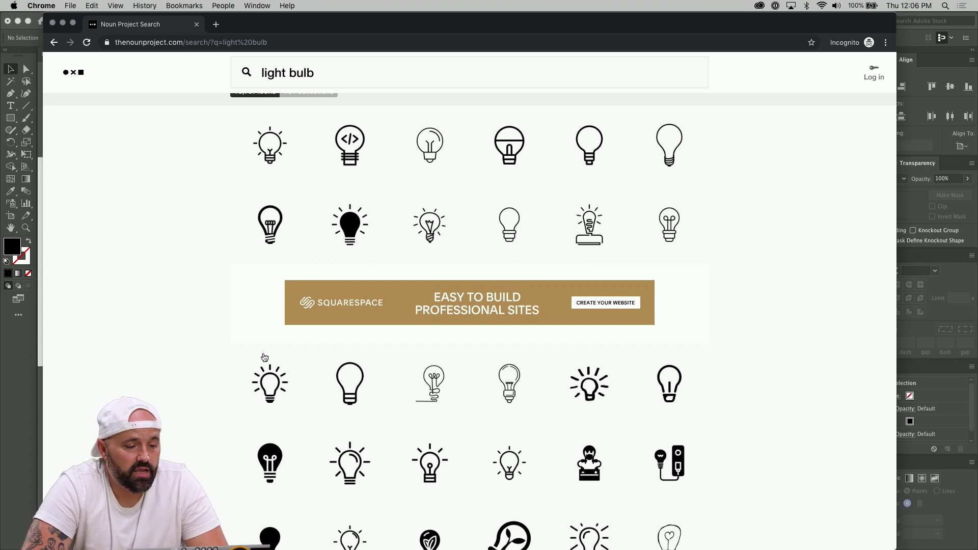
Switch to Illustrator and bring the icons artboard of Nucleus.ai into close view.
click(32, 363)
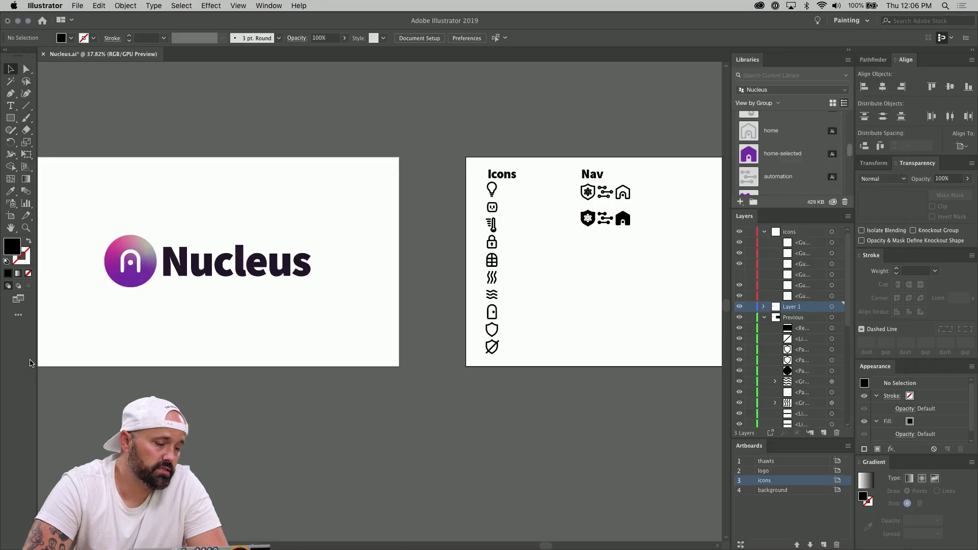
scroll(459, 406, up, 5)
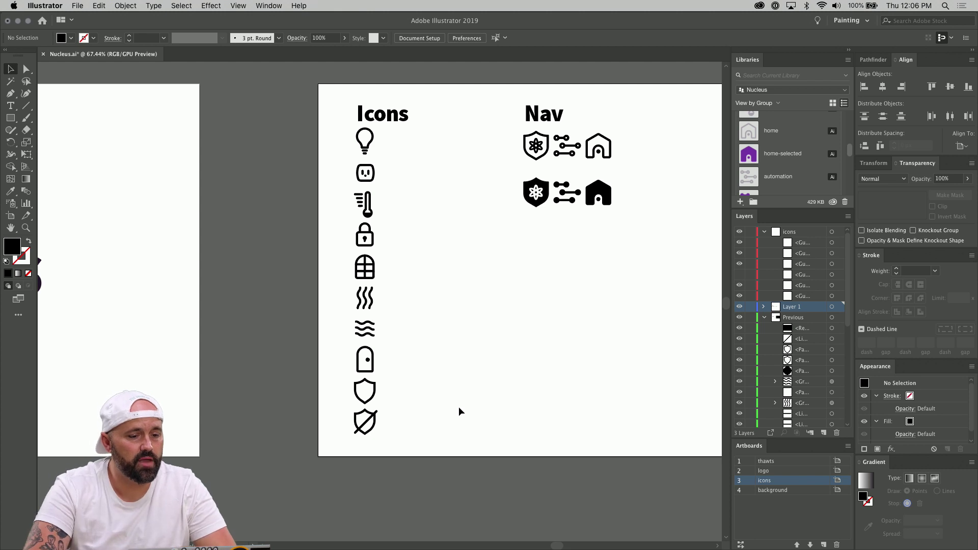
scroll(459, 406, up, 3)
scroll(458, 411, right, 3)
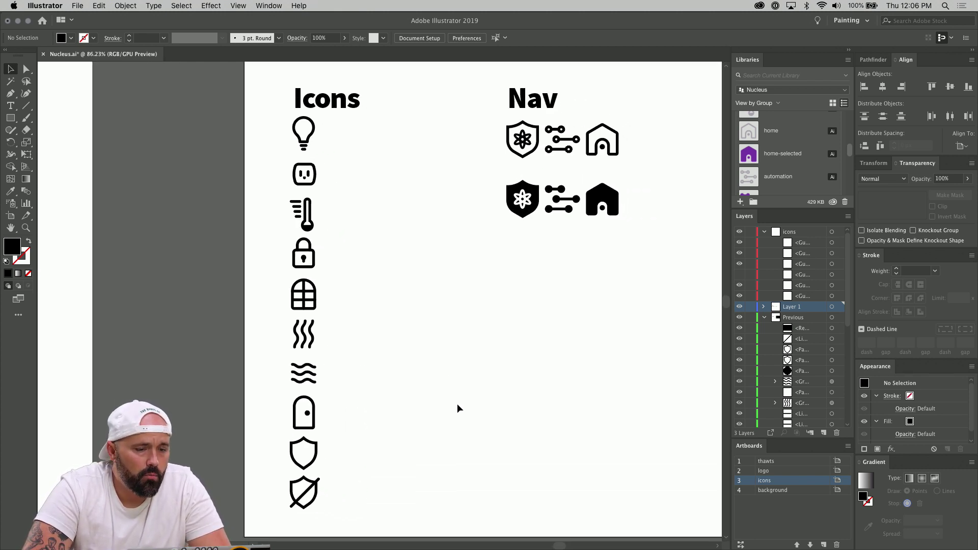
Examine the existing icons in the Icons column, selecting the outlet, wavy-line, door and shield icons in turn, and finish with nothing selected.
click(295, 171)
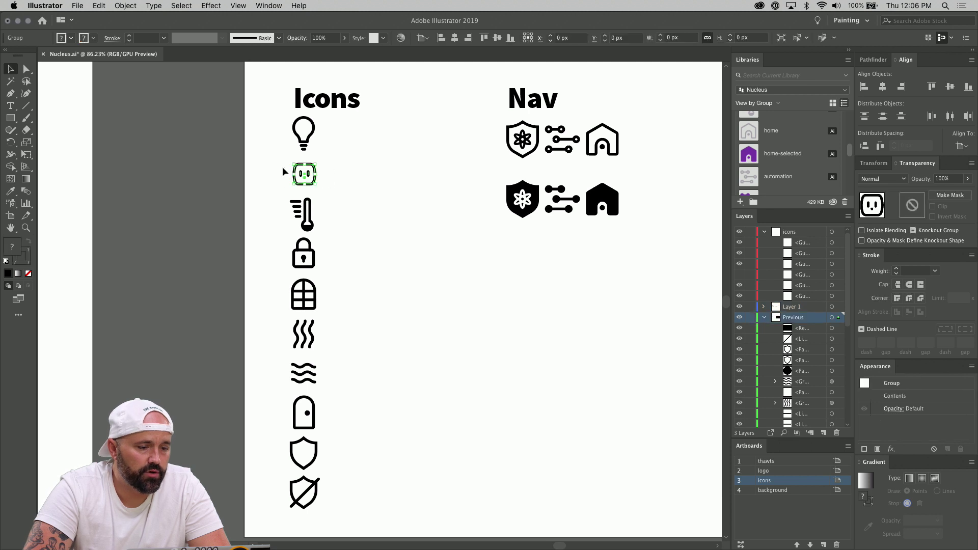
click(367, 212)
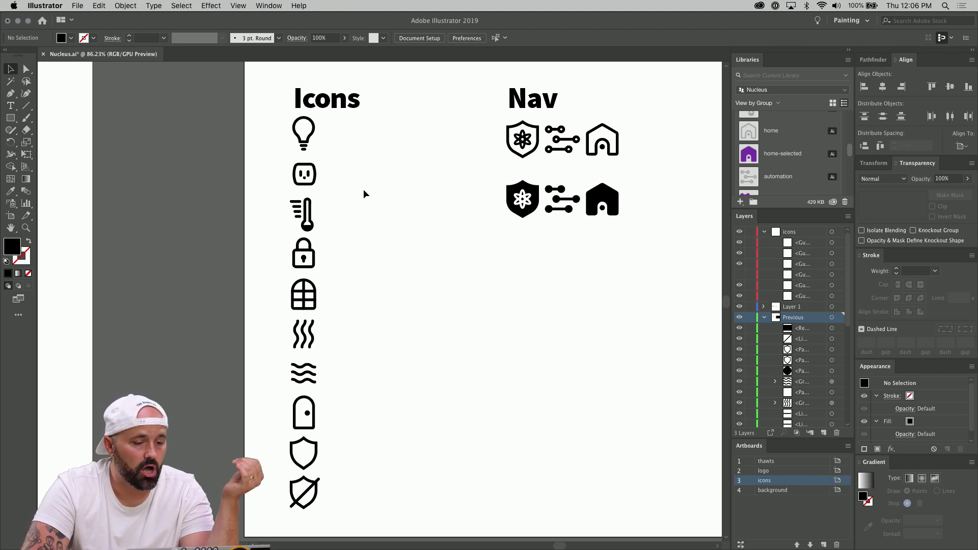
drag(344, 328, 272, 329)
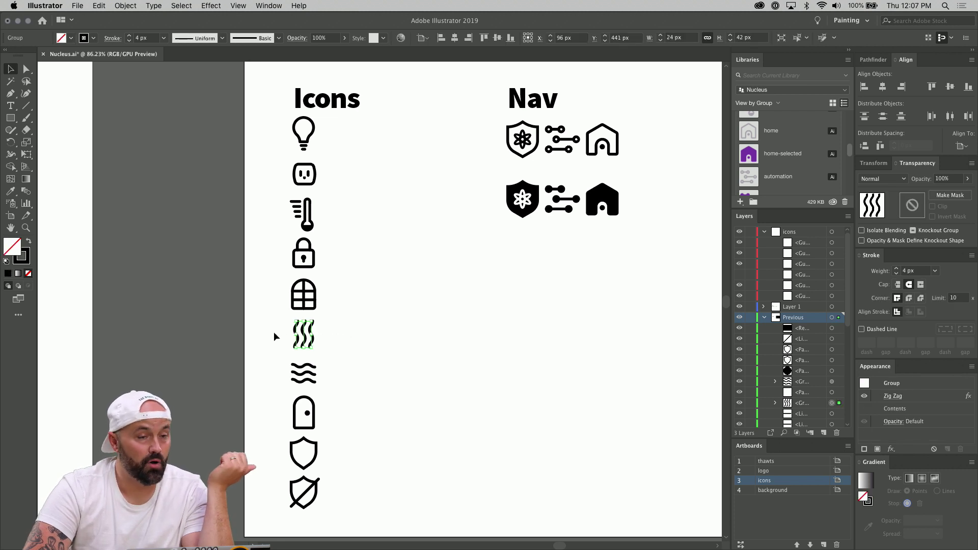
click(304, 377)
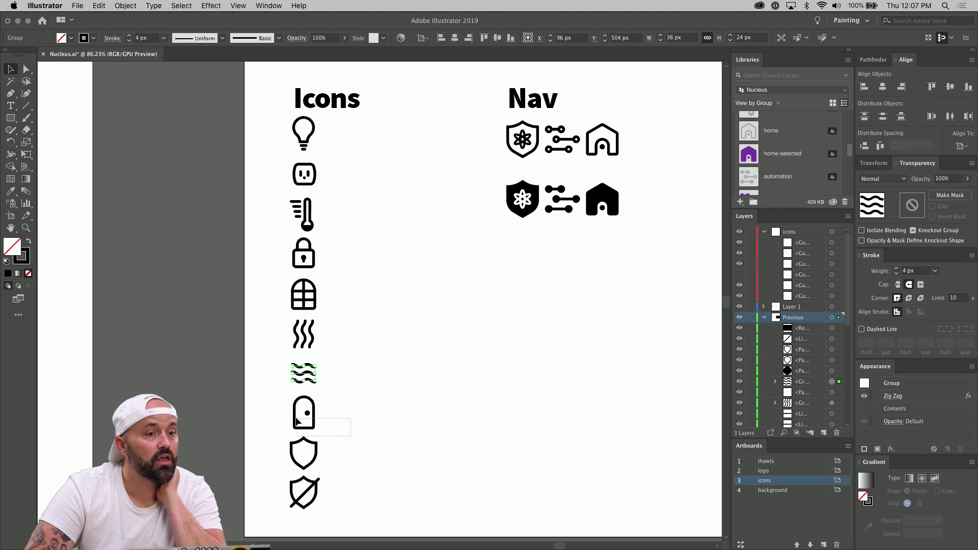
drag(297, 421, 284, 408)
click(312, 464)
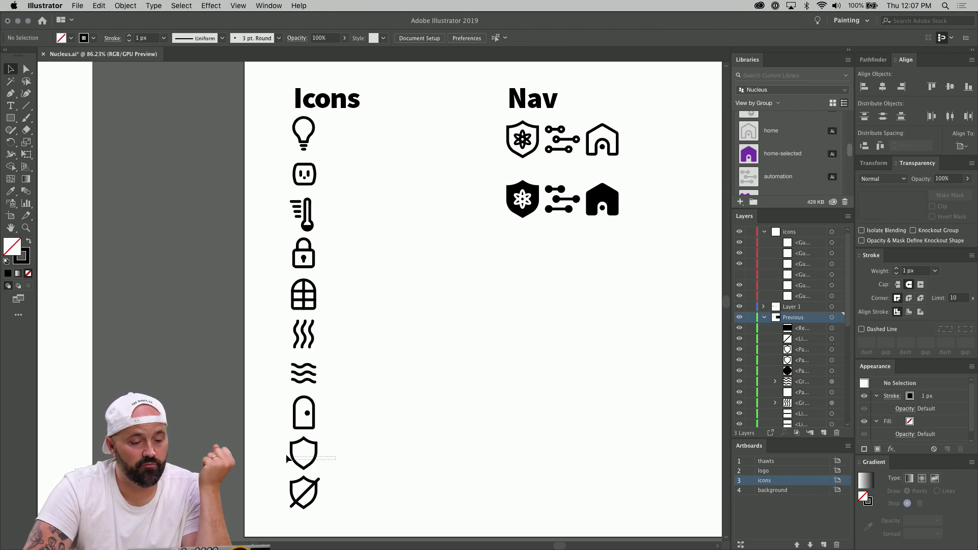
click(289, 455)
click(318, 500)
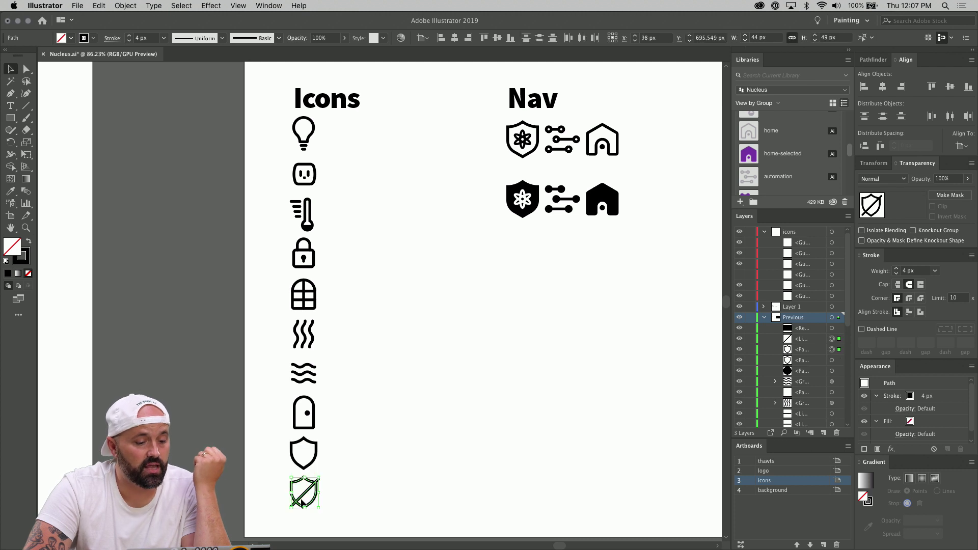
click(384, 492)
scroll(384, 492, up, 2)
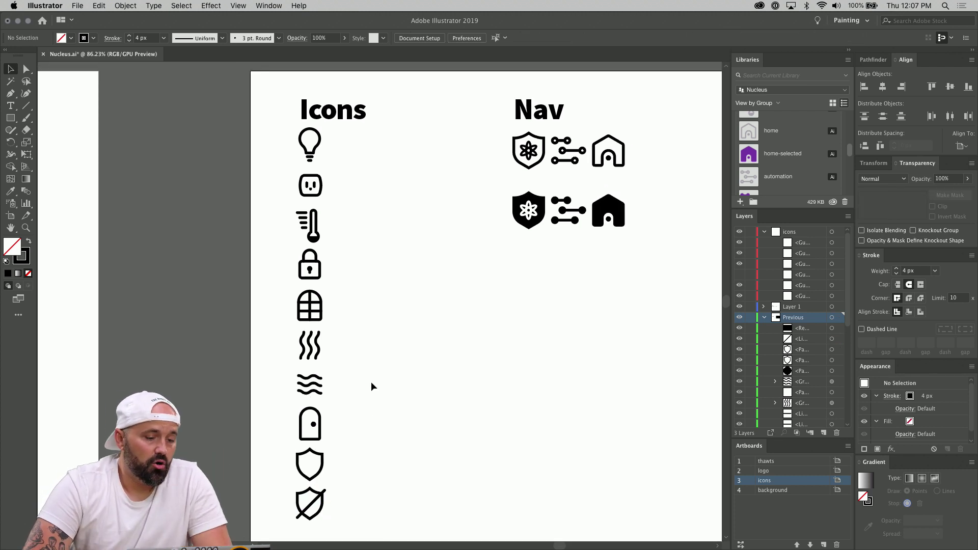
Review the gridline spacing and subdivisions in the Guides & Grid preferences, then close them without saving changes.
click(61, 5)
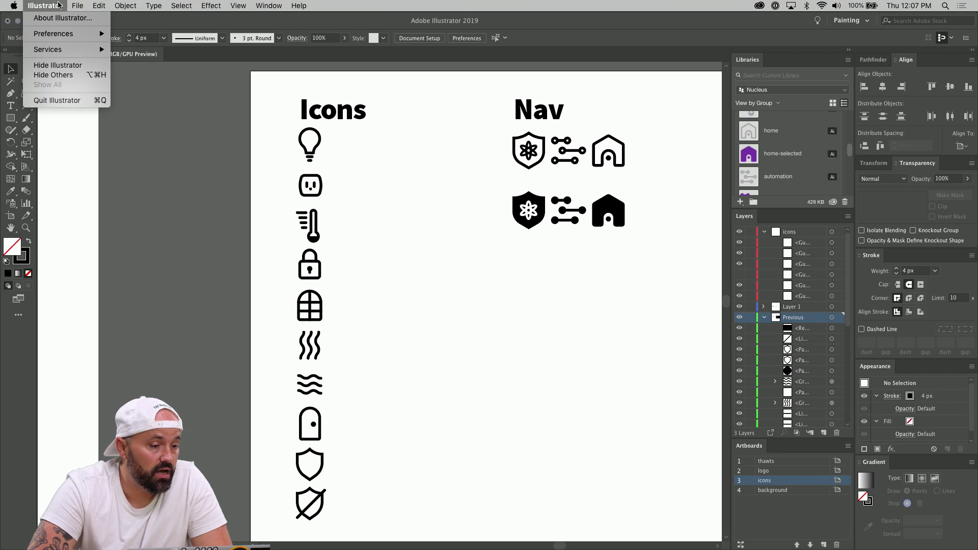
mouse_move(69, 37)
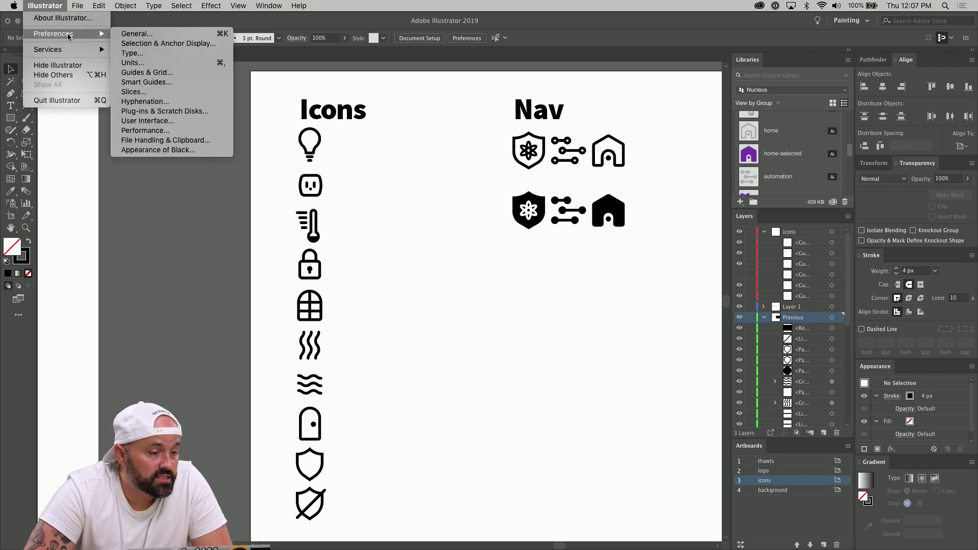
click(134, 35)
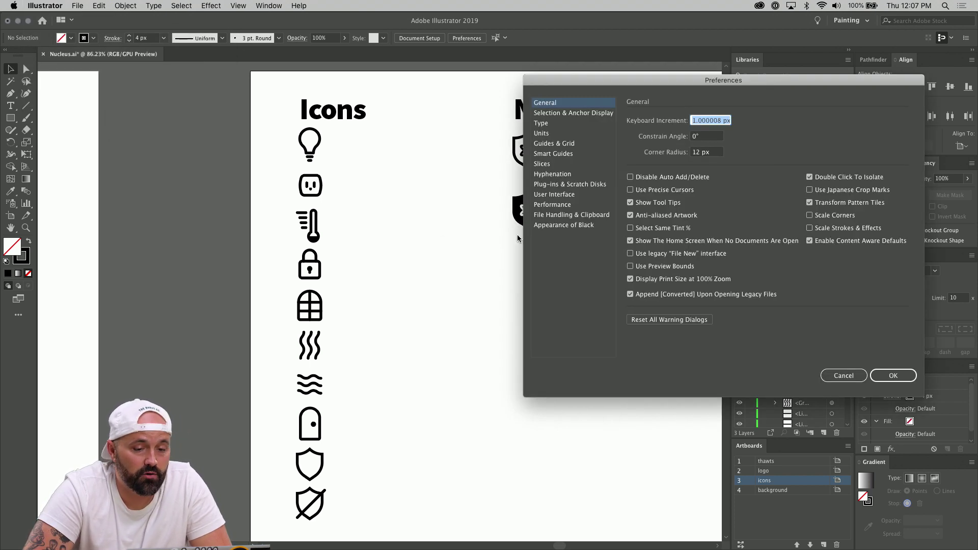
click(557, 146)
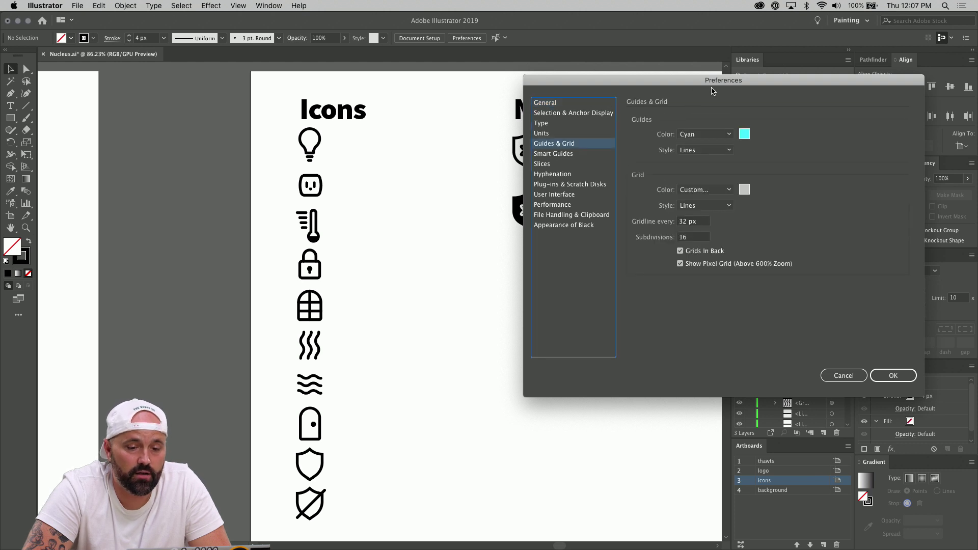
drag(711, 87, 626, 86)
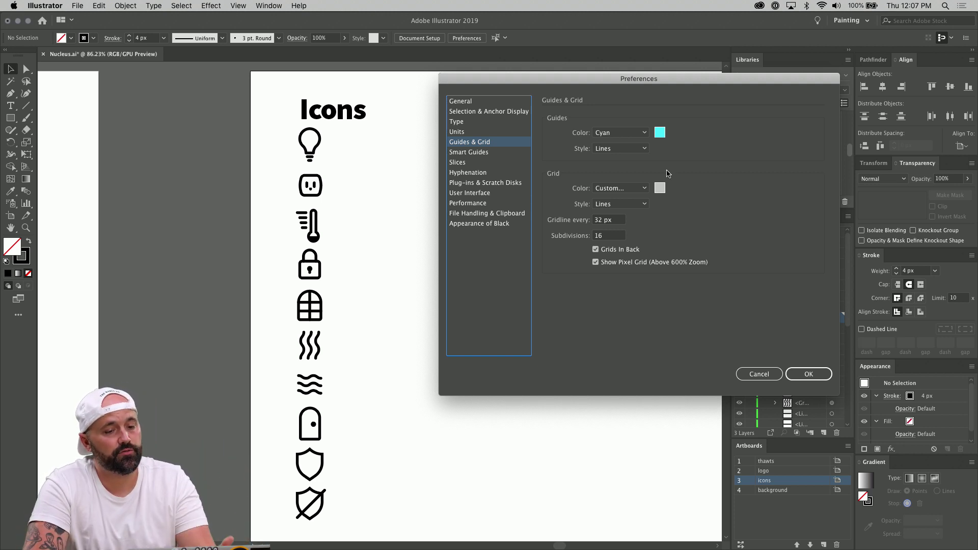
click(615, 237)
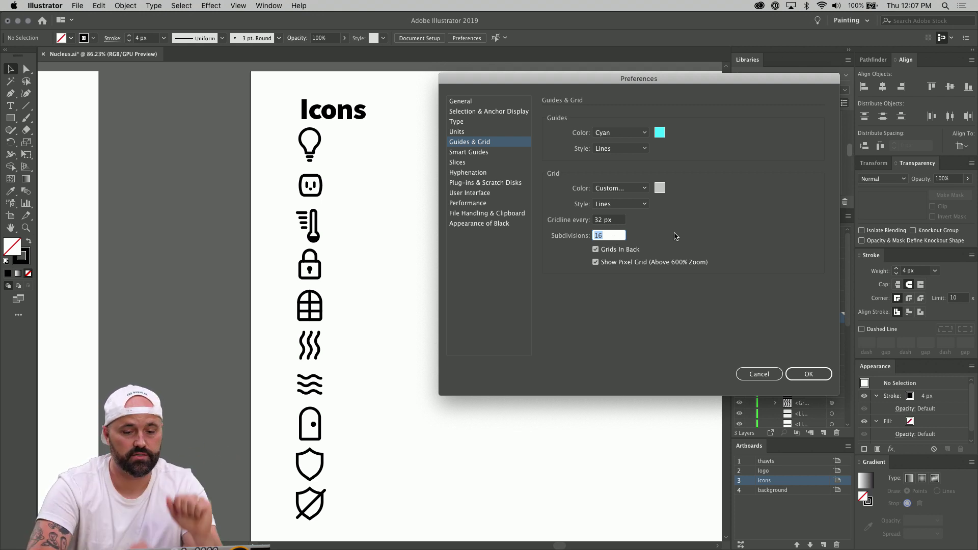
click(760, 374)
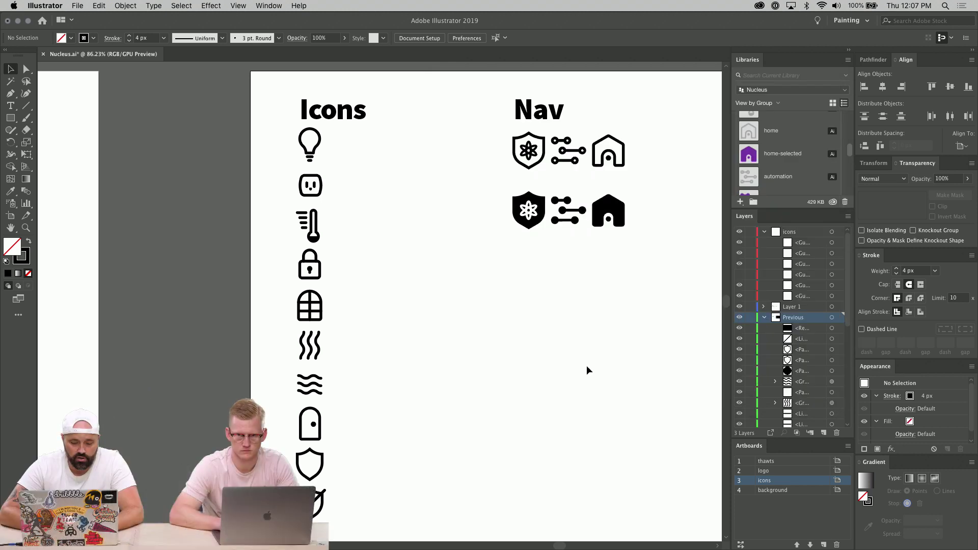
key(super+semicolon)
key(super+semicolon)
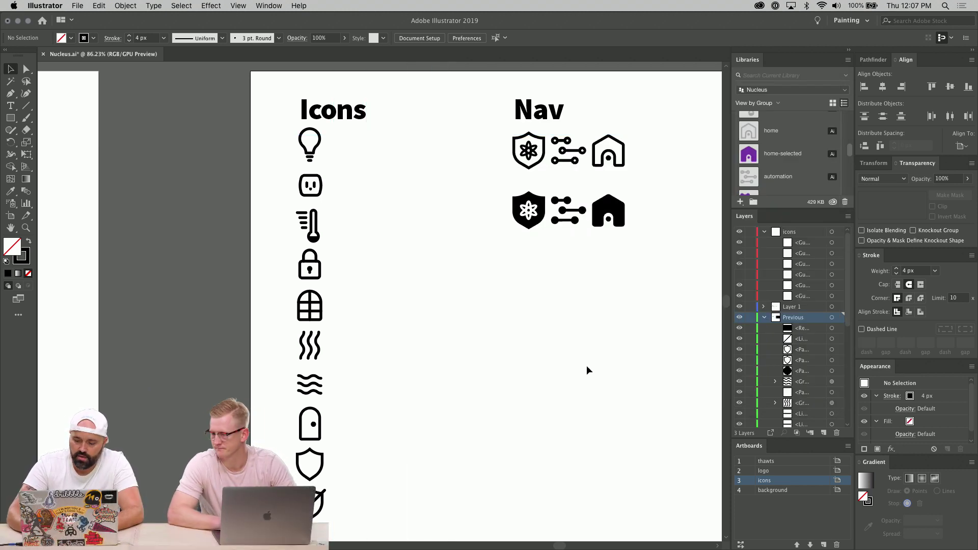
Show the document grid across the artboards.
key(super+apostrophe)
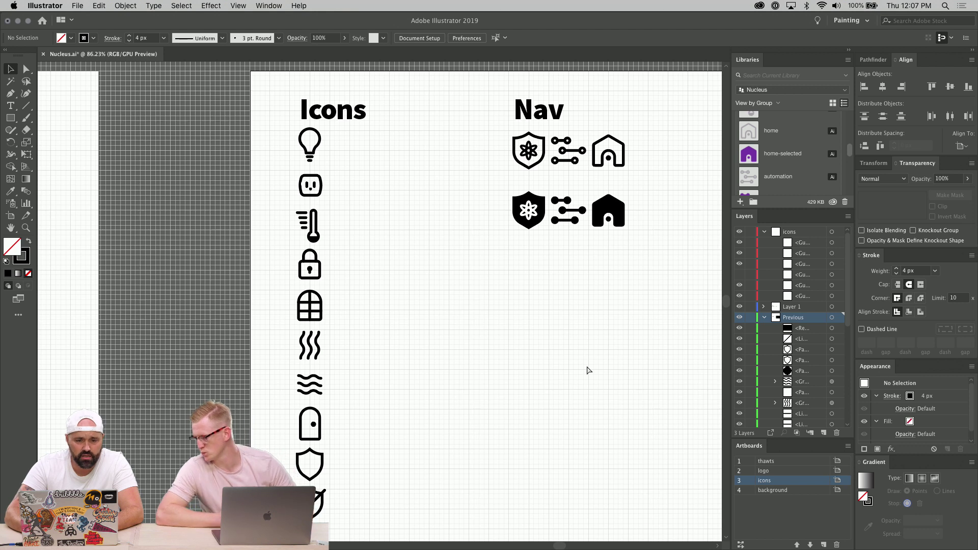
key(super+apostrophe)
click(260, 4)
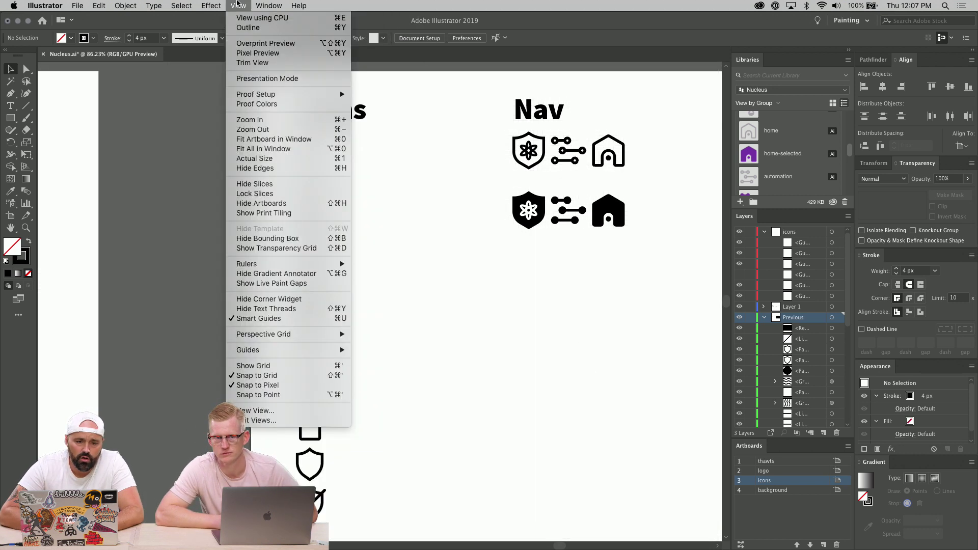
click(284, 366)
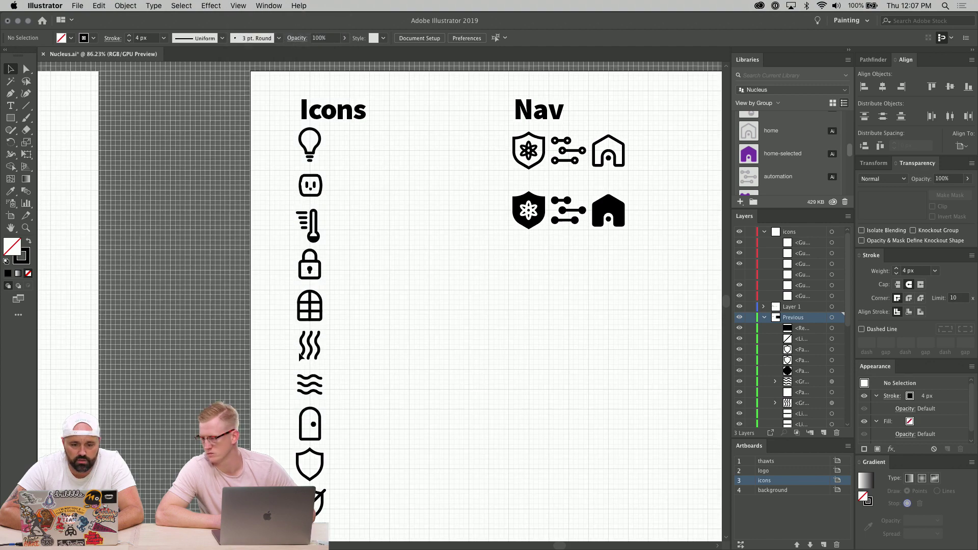
Move the Icons heading upward to leave more space between it and the light bulb icon.
scroll(415, 315, up, 6)
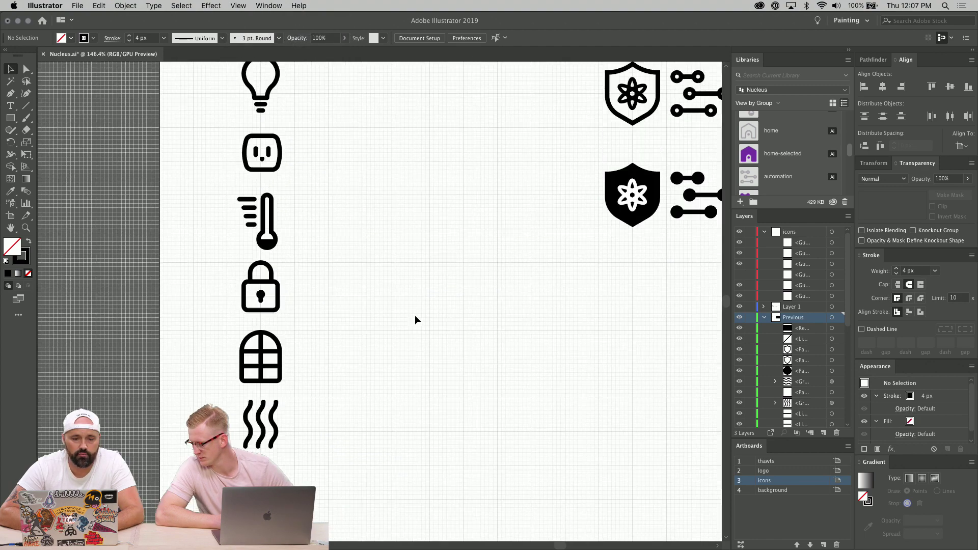
scroll(414, 314, up, 1)
scroll(415, 315, up, 3)
scroll(415, 315, left, 3)
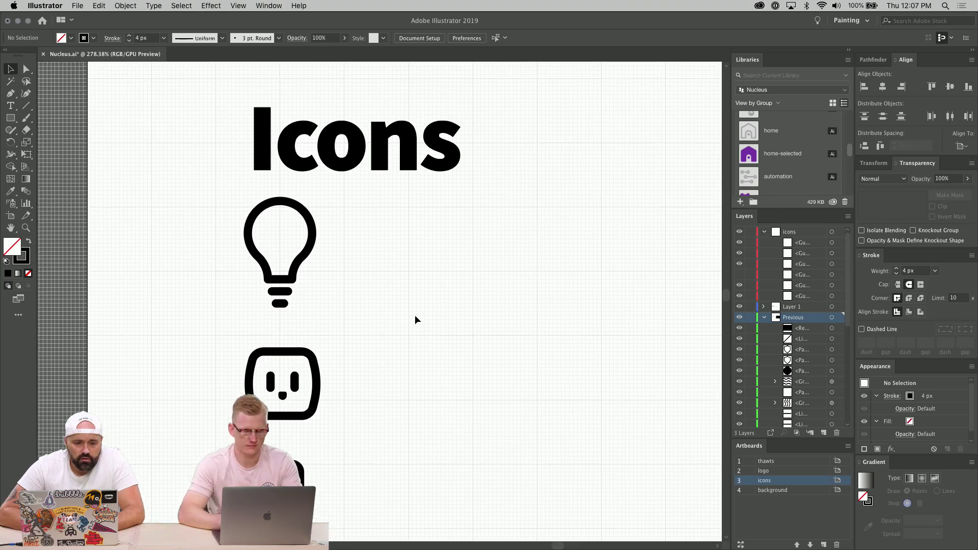
drag(395, 187, 396, 138)
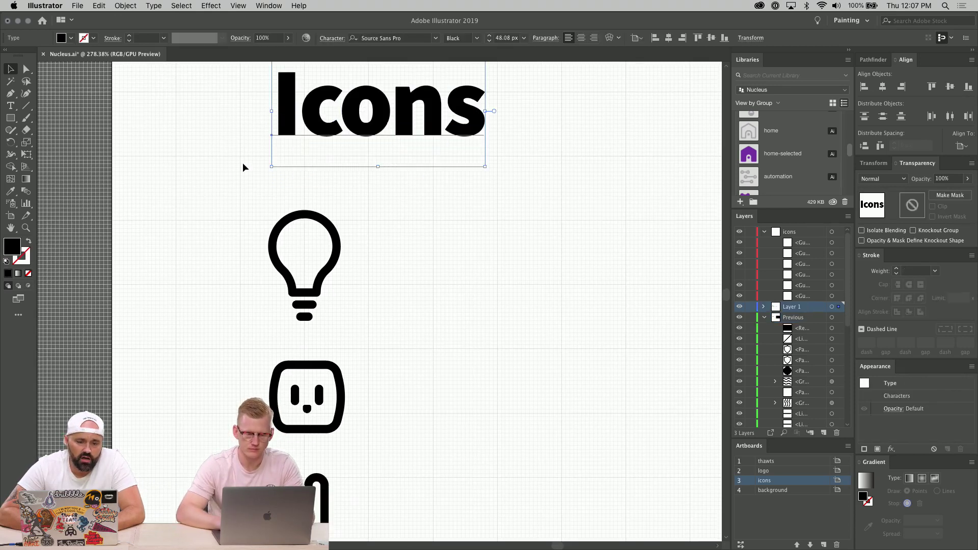
Select the Icons heading together with the whole icon column and shift them slightly downward, leaving nothing selected.
drag(237, 181, 378, 487)
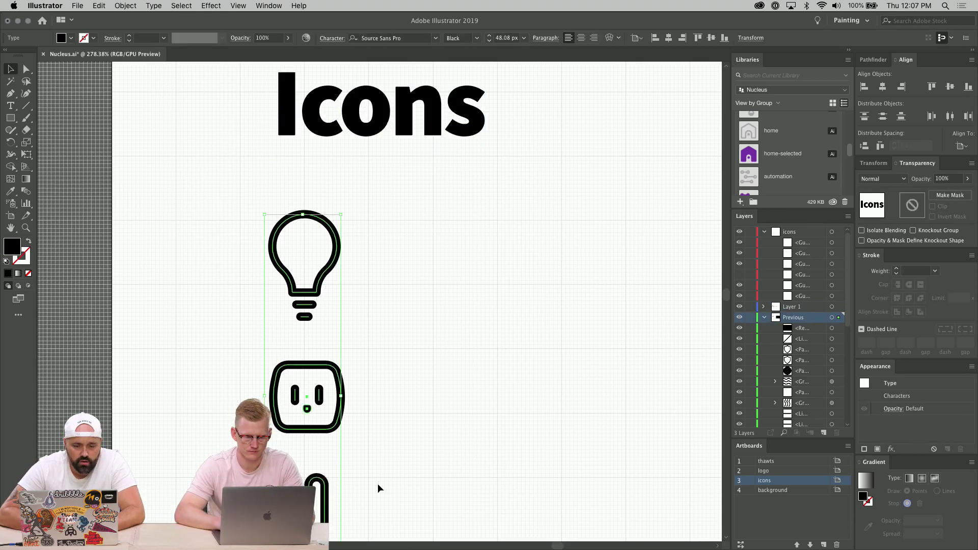
scroll(378, 484, down, 4)
scroll(378, 491, down, 5)
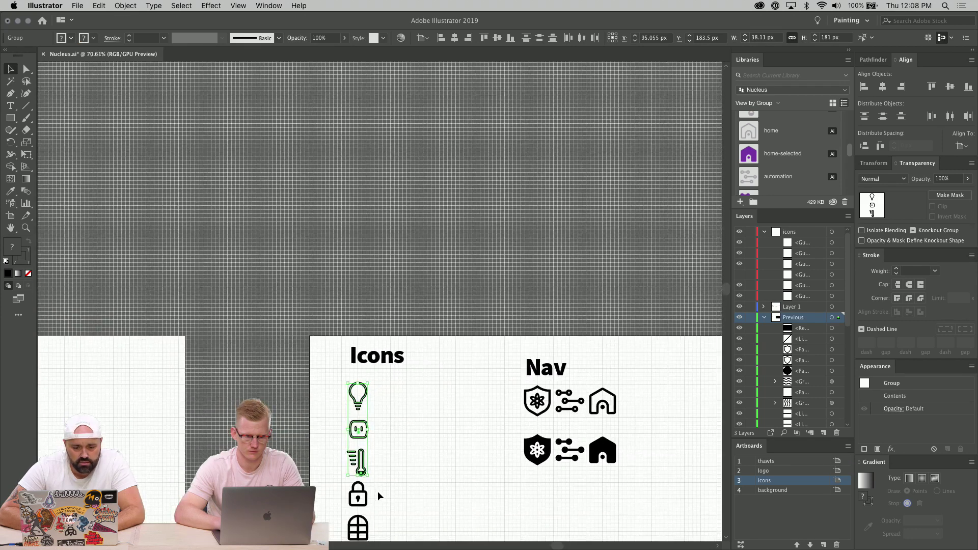
scroll(378, 491, up, 1)
drag(319, 251, 367, 506)
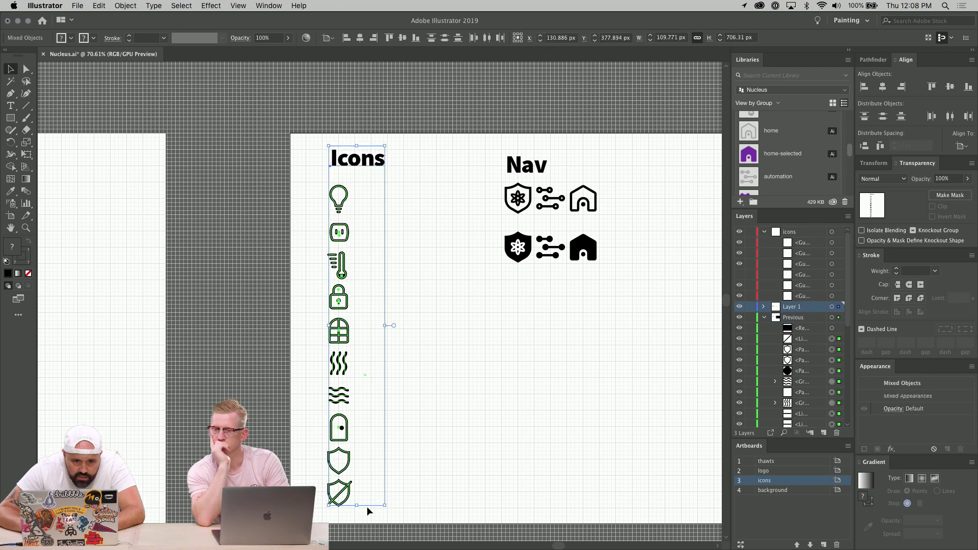
click(395, 351)
Draw a 64 × 64 px square on the gridlines so that it encloses the light bulb icon.
scroll(381, 264, up, 5)
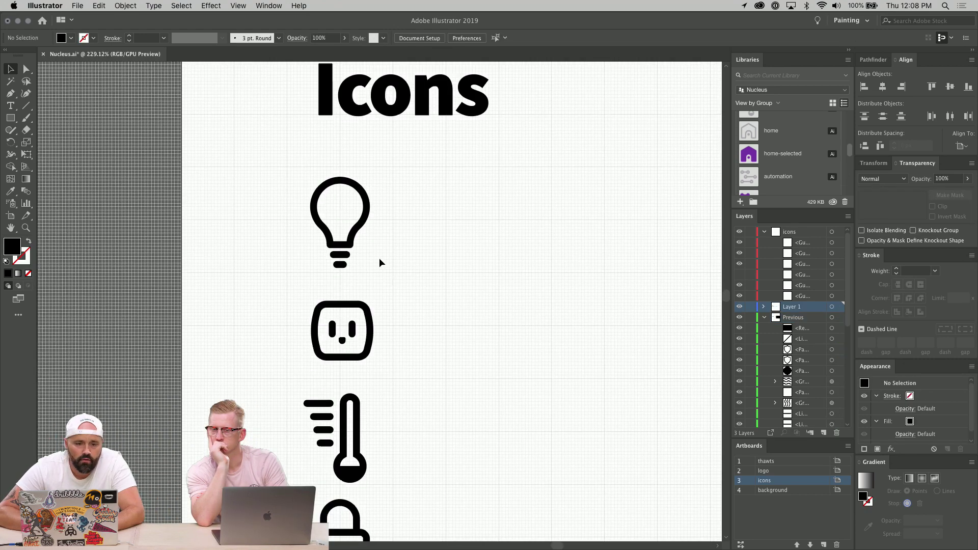
scroll(381, 264, up, 3)
click(12, 119)
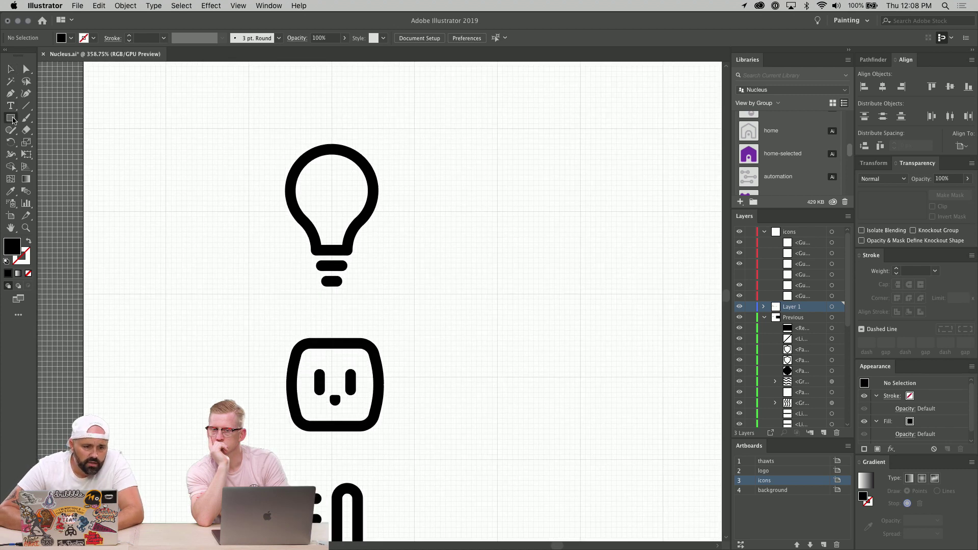
drag(248, 128, 414, 294)
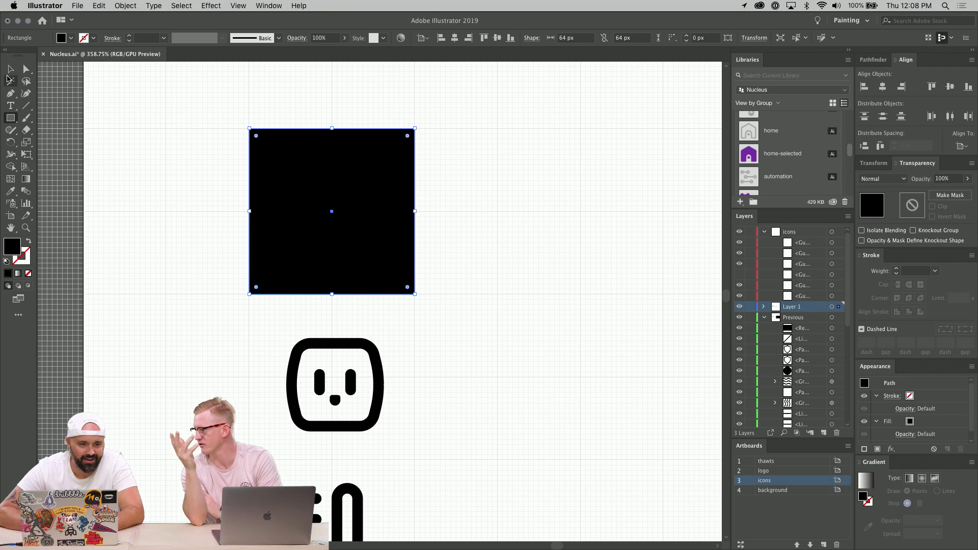
click(10, 69)
Fill the square over the light bulb with bright red and set its opacity to 50%.
double_click(15, 250)
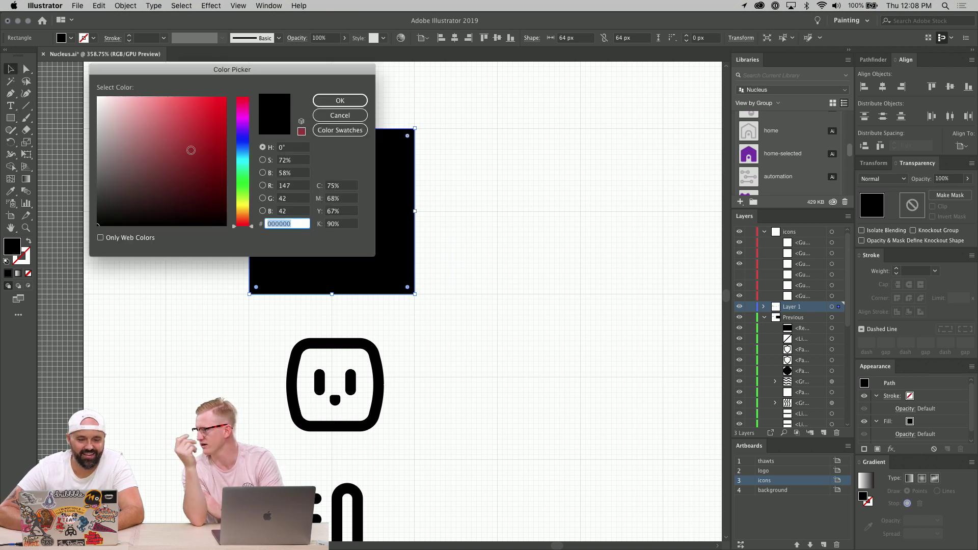
click(197, 97)
click(326, 102)
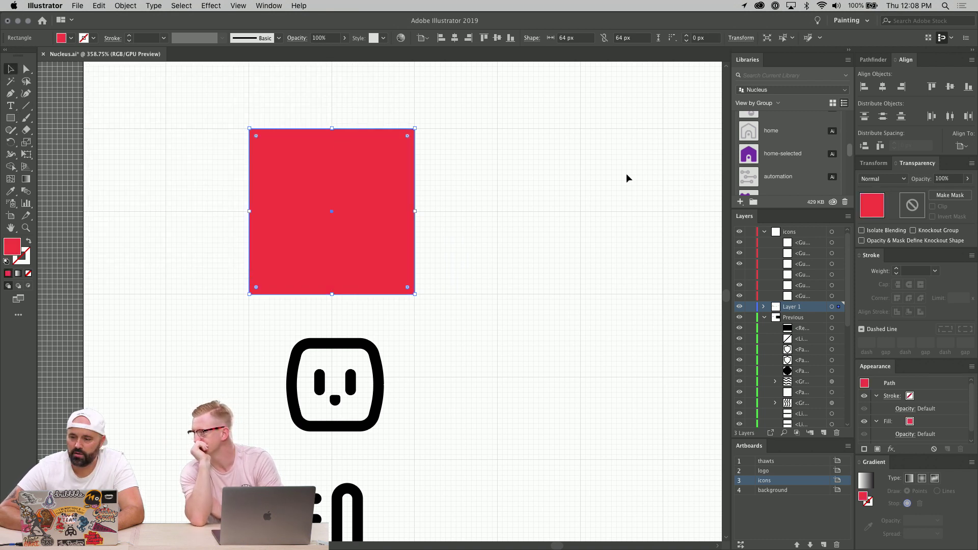
click(952, 179)
text(50)
key(Return)
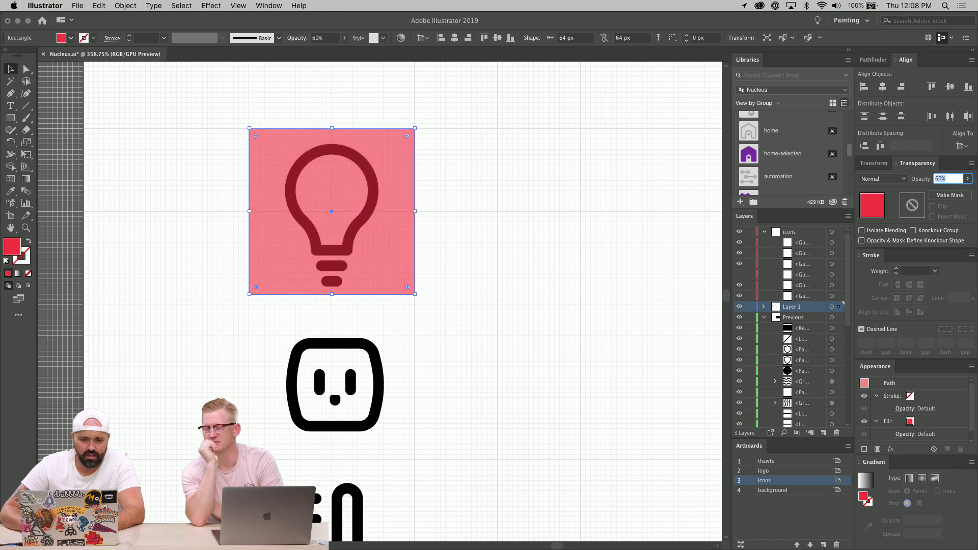
click(10, 70)
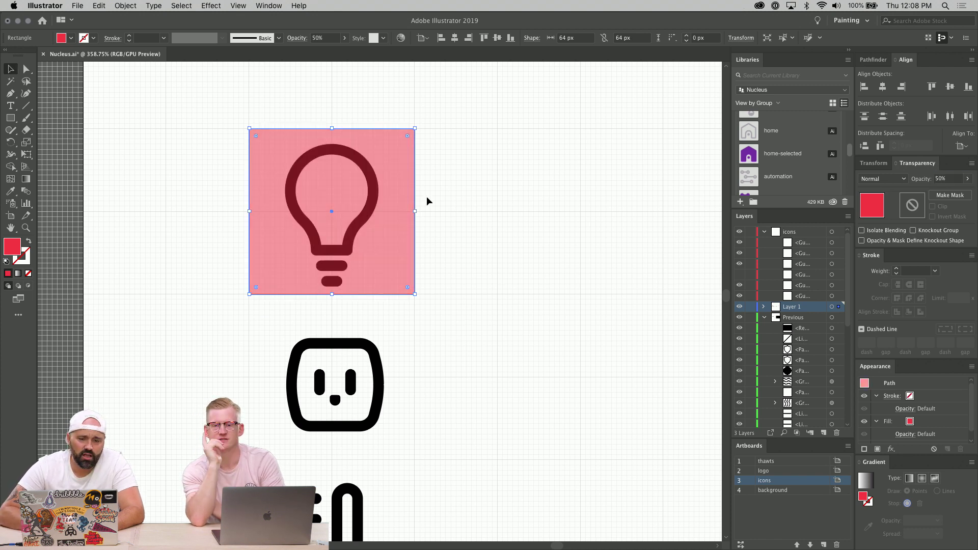
Duplicate the translucent red square downward twice, edge to edge, over the outlet and thermometer icons.
drag(406, 204, 504, 208)
key(super+z)
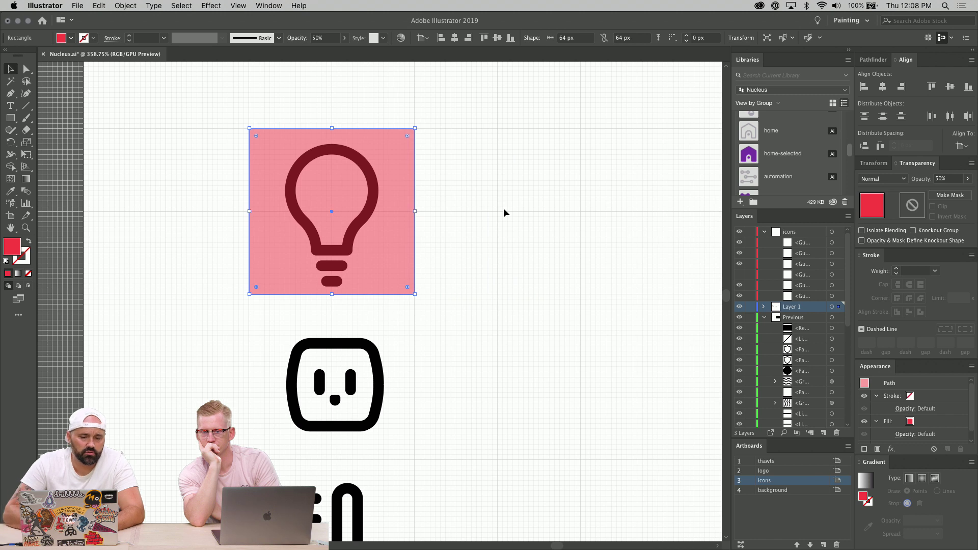
drag(393, 224, 395, 391)
scroll(473, 443, down, 2)
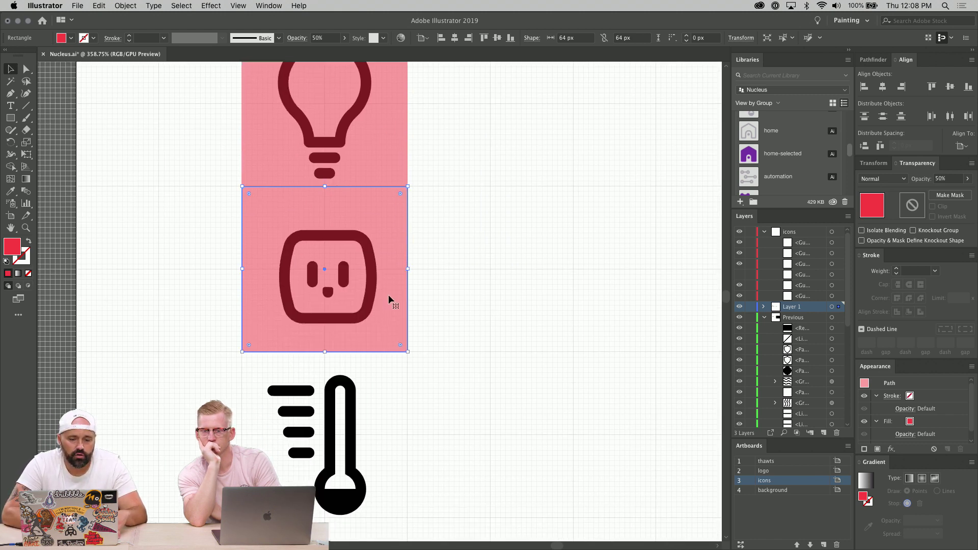
drag(388, 295, 394, 463)
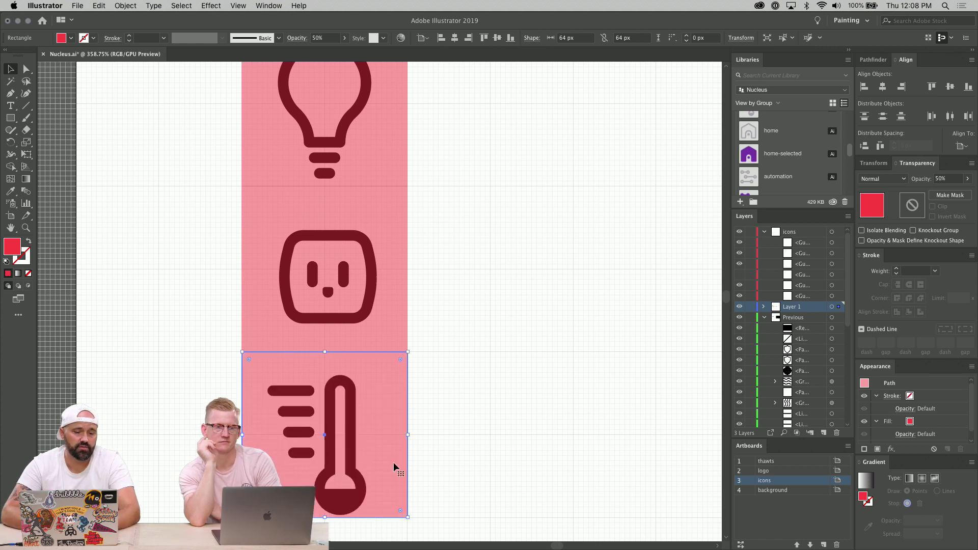
scroll(403, 465, down, 2)
click(429, 452)
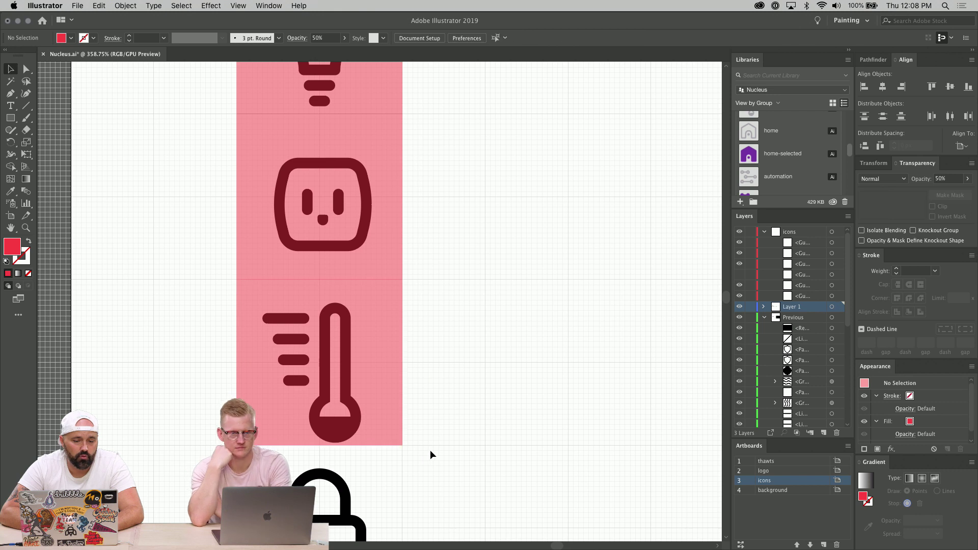
Delete the red squares covering the thermometer, outlet and light bulb icons.
click(402, 433)
key(Delete)
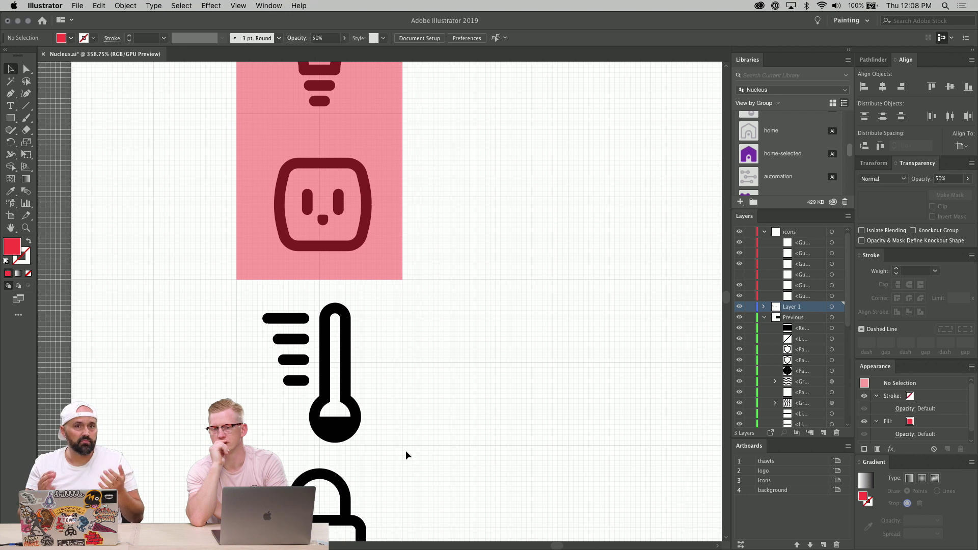
scroll(406, 451, down, 10)
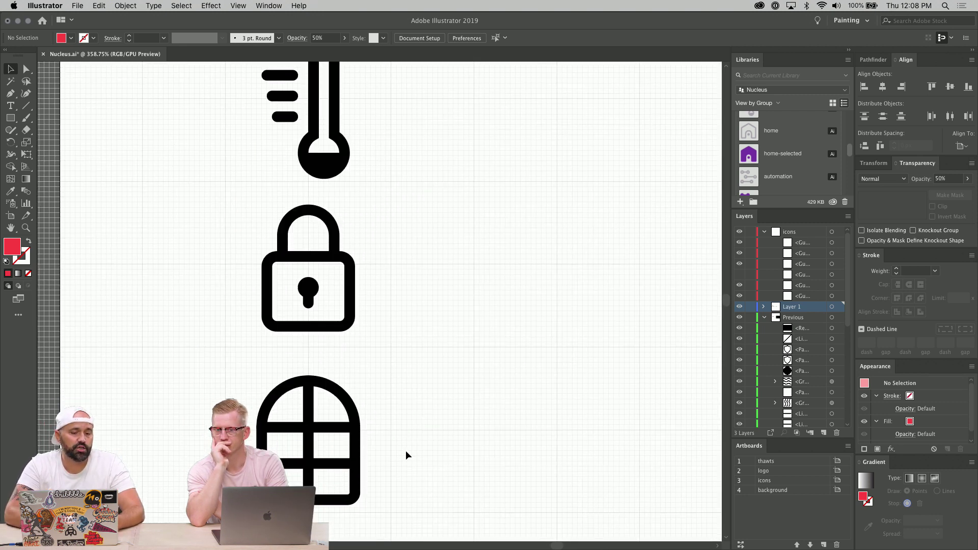
scroll(405, 450, down, 3)
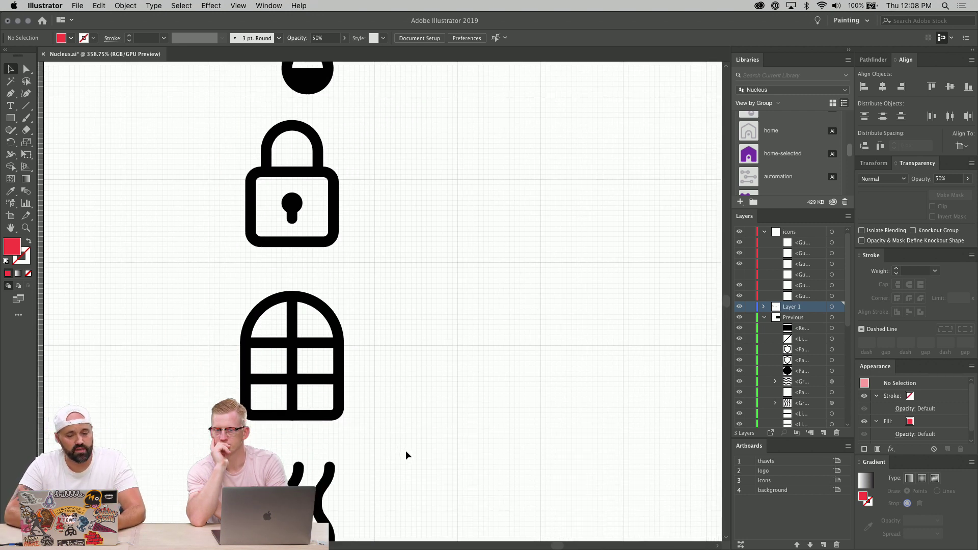
scroll(406, 450, up, 9)
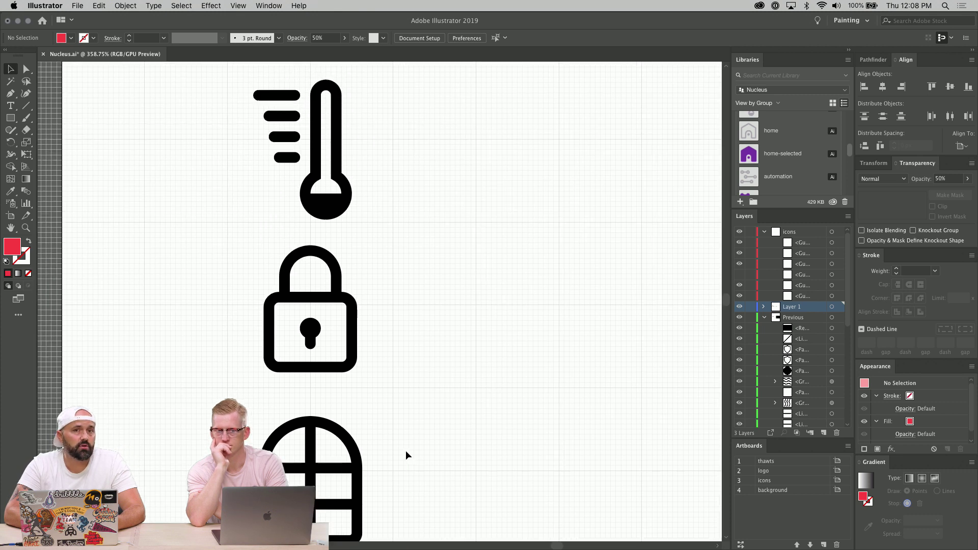
scroll(406, 451, up, 4)
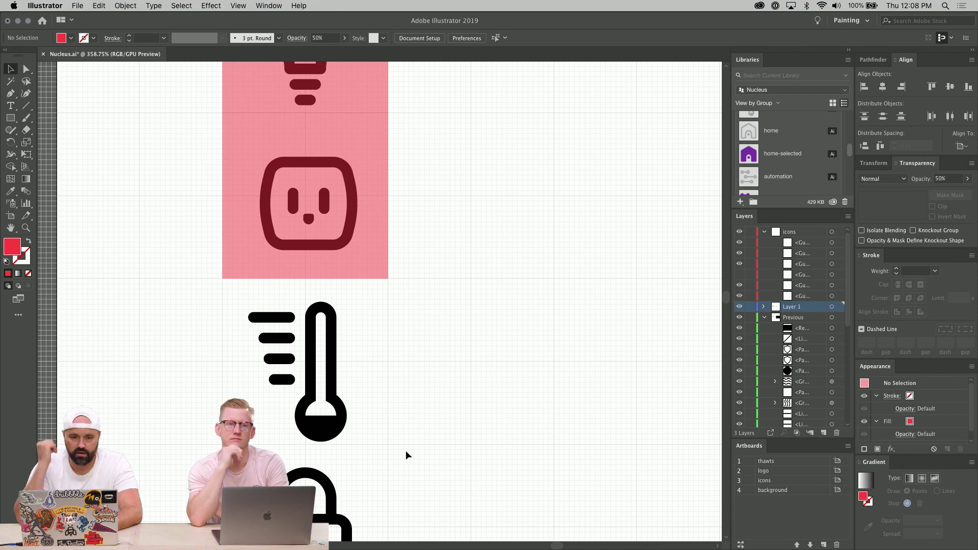
scroll(400, 279, down, 2)
scroll(401, 279, up, 3)
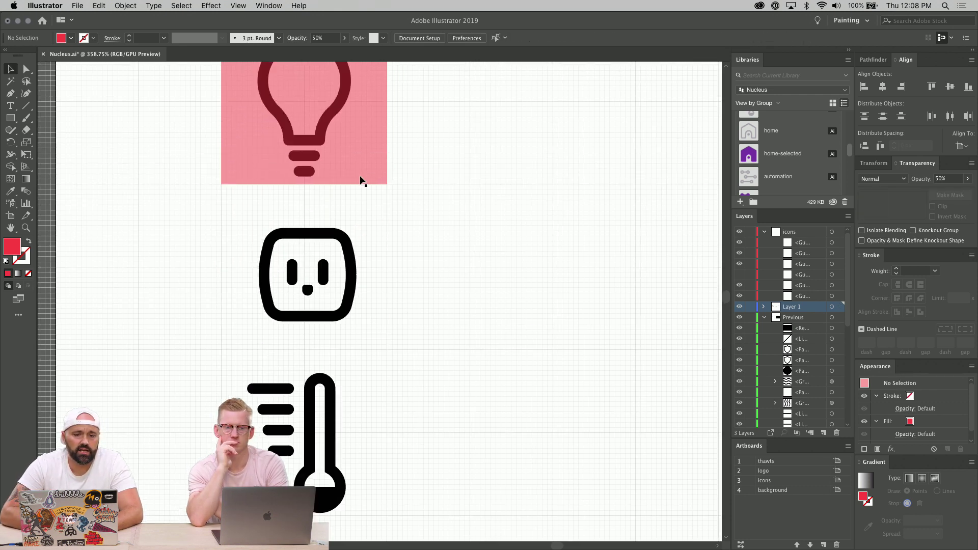
scroll(398, 240, left, 2)
scroll(398, 245, down, 3)
scroll(398, 246, down, 2)
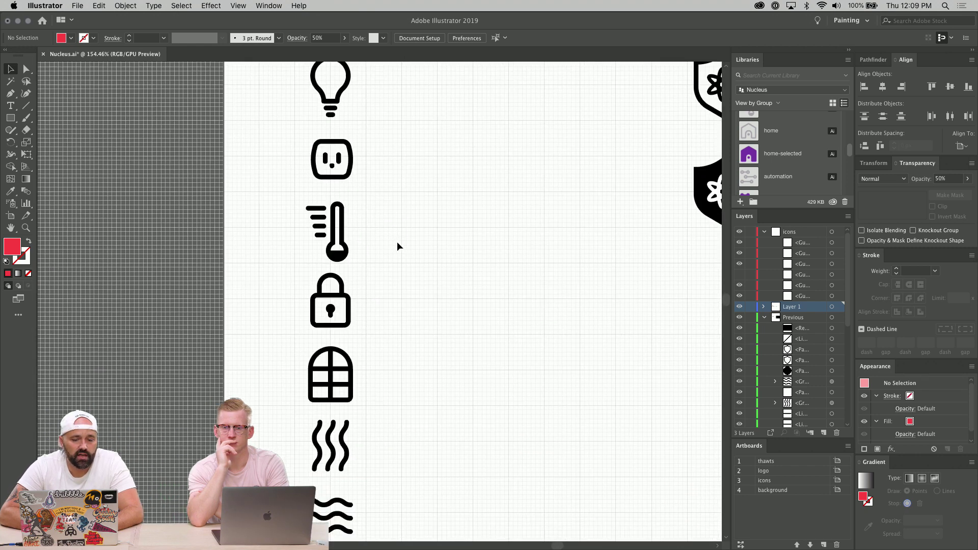
Examine the anchor points of the light bulb's outline with Direct Selection, then clear the selection.
scroll(397, 246, up, 2)
scroll(398, 247, up, 2)
scroll(398, 247, up, 5)
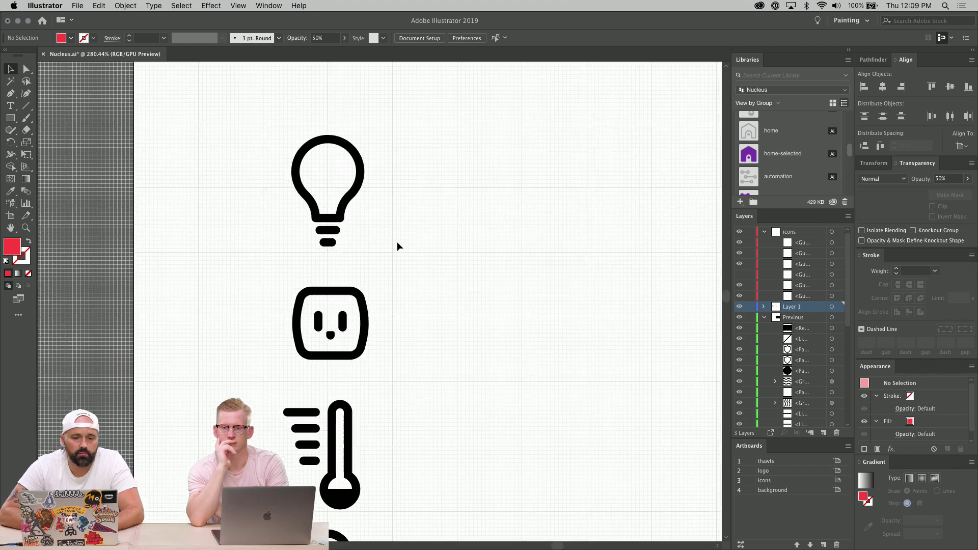
click(26, 69)
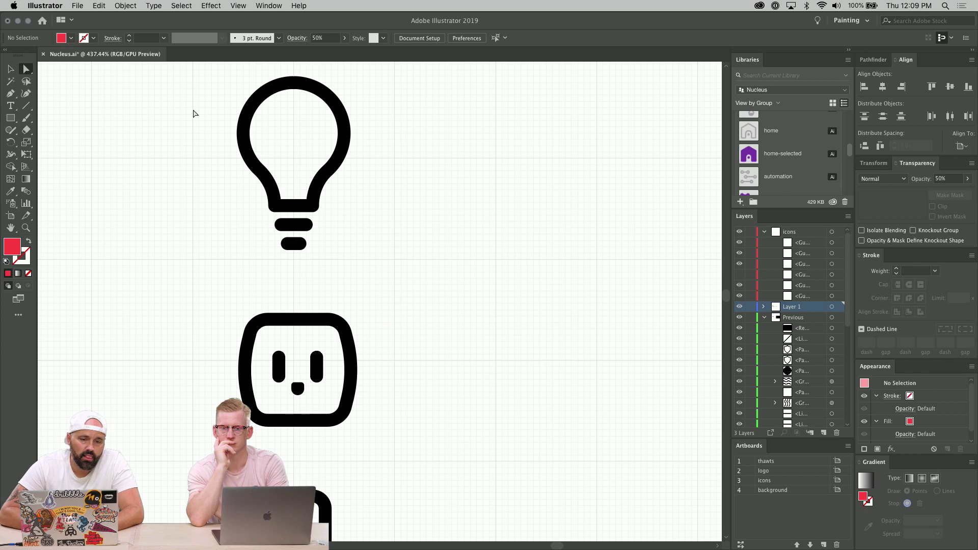
drag(192, 105, 303, 164)
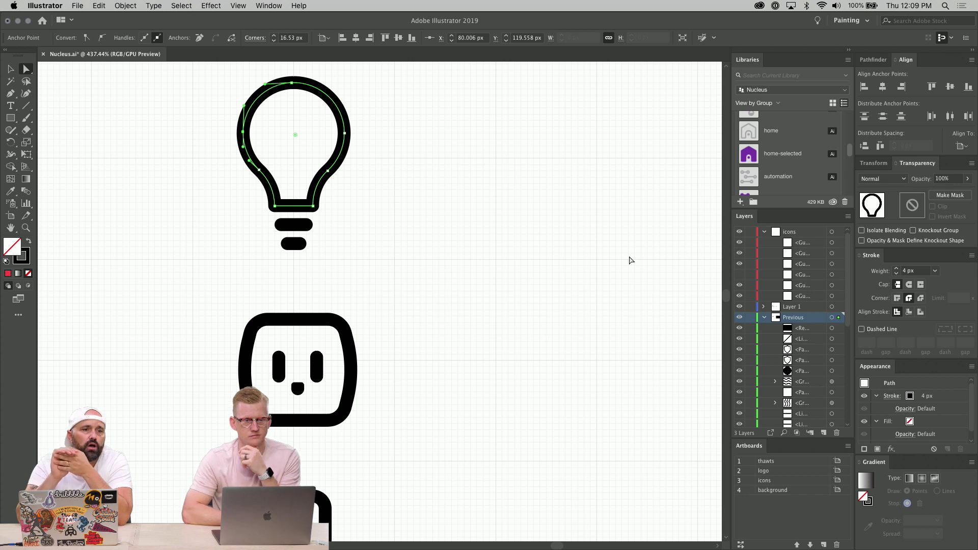
click(476, 290)
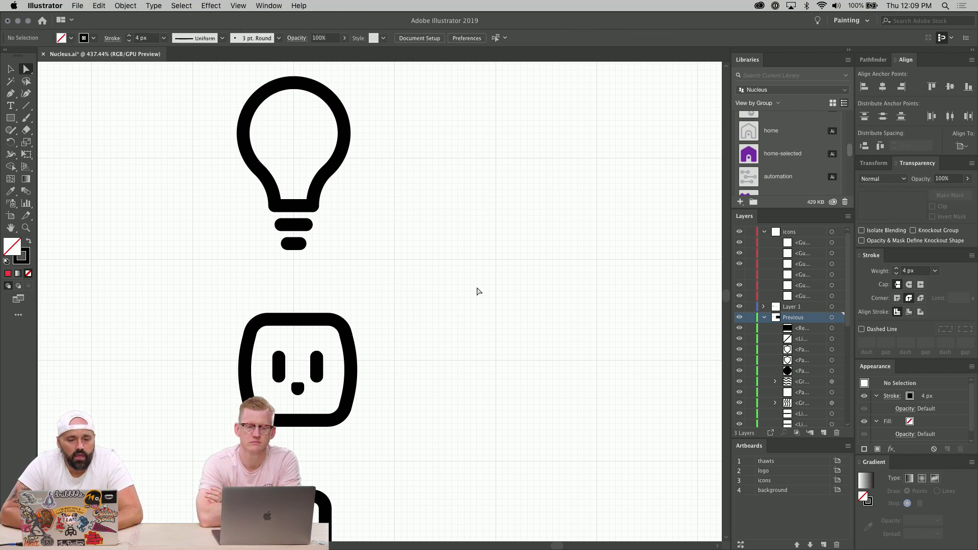
Enlarge the library asset list and look through the saved icons of the Nucleus library.
scroll(478, 291, up, 1)
scroll(478, 291, down, 3)
scroll(477, 291, right, 2)
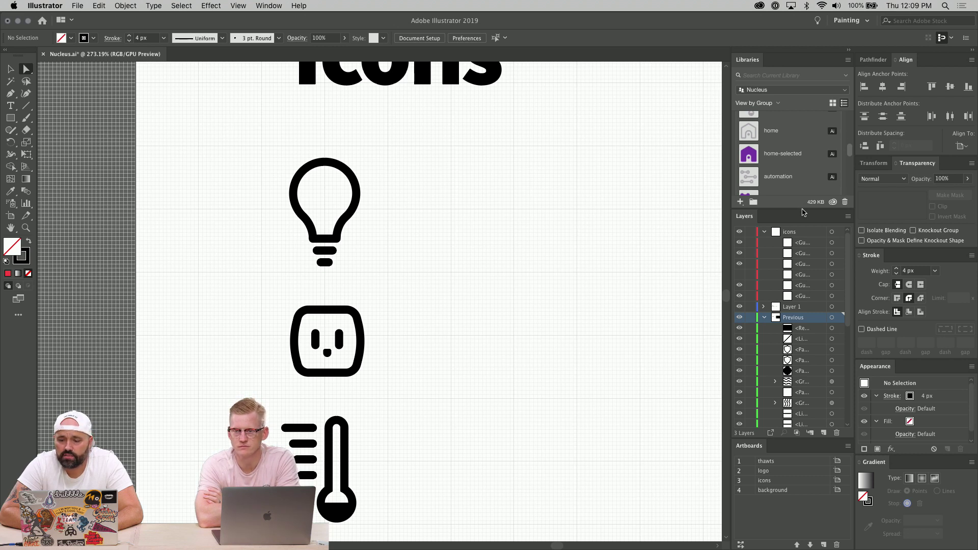
drag(803, 208, 803, 385)
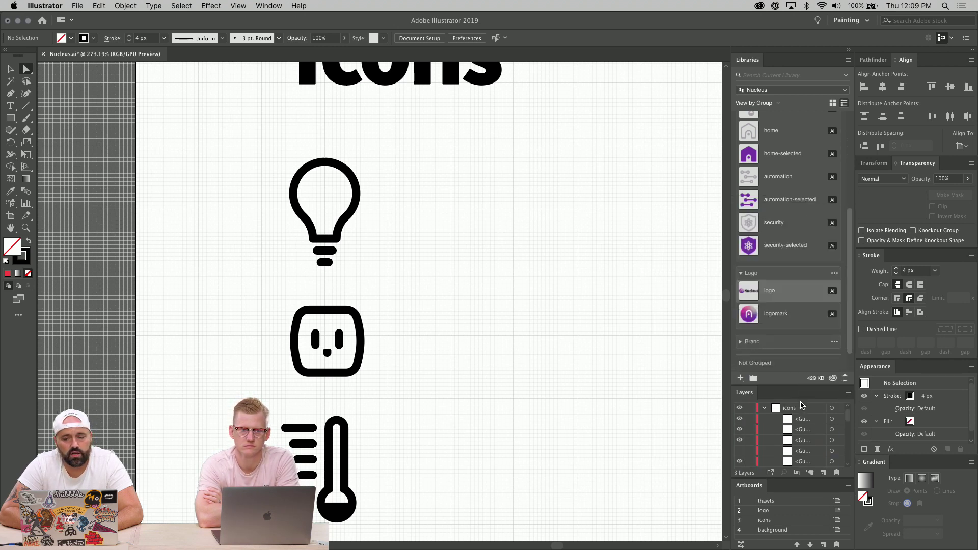
scroll(814, 281, up, 1)
scroll(814, 282, up, 5)
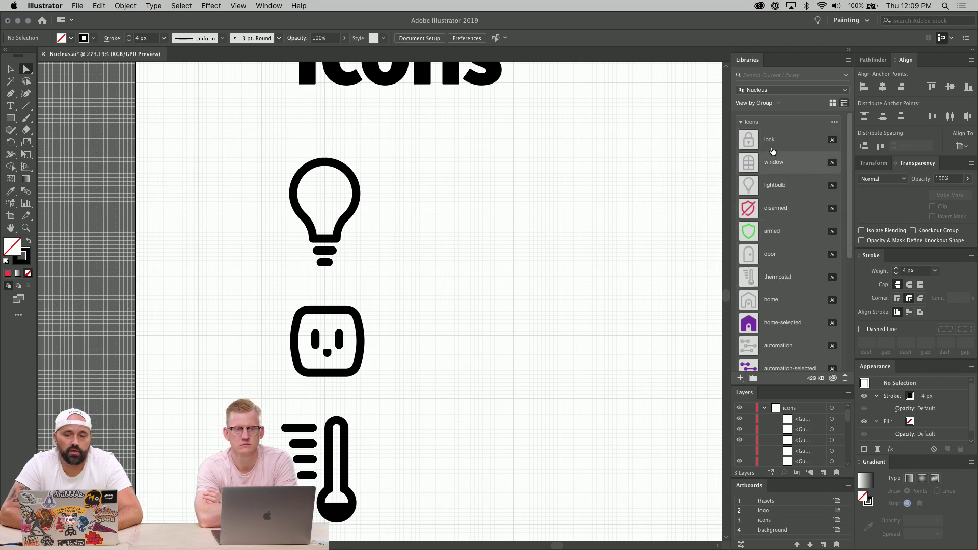
scroll(779, 269, down, 2)
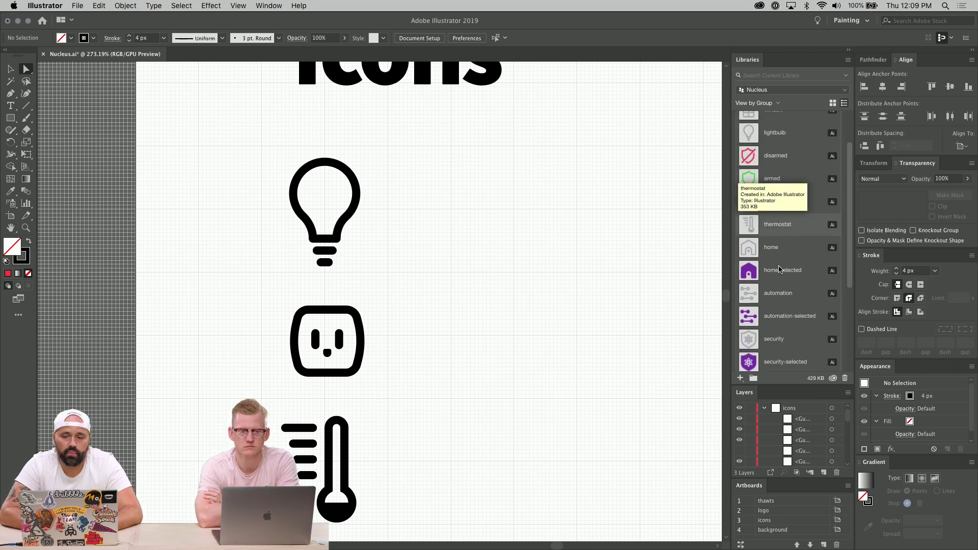
Delete the existing outlet icon between the light bulb and the thermometer.
scroll(779, 269, up, 2)
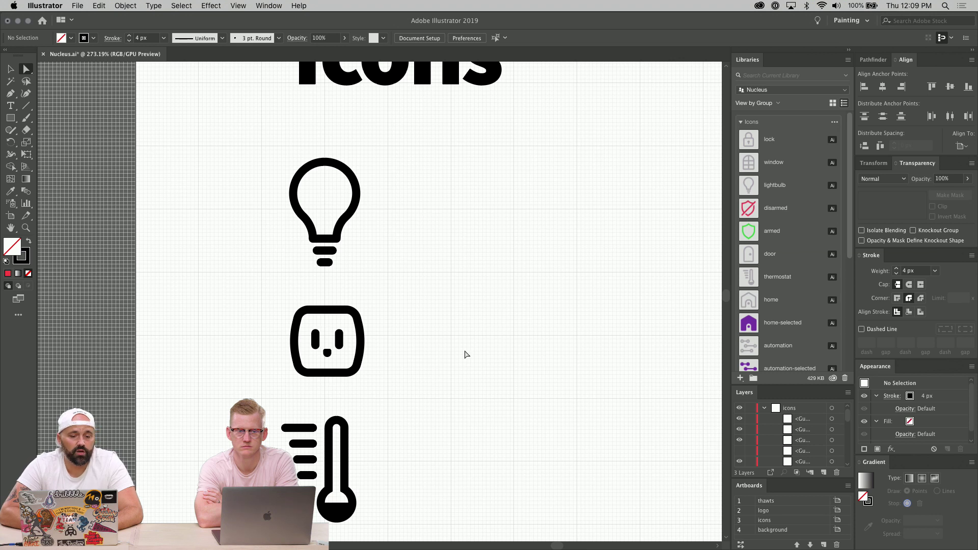
drag(397, 390, 272, 305)
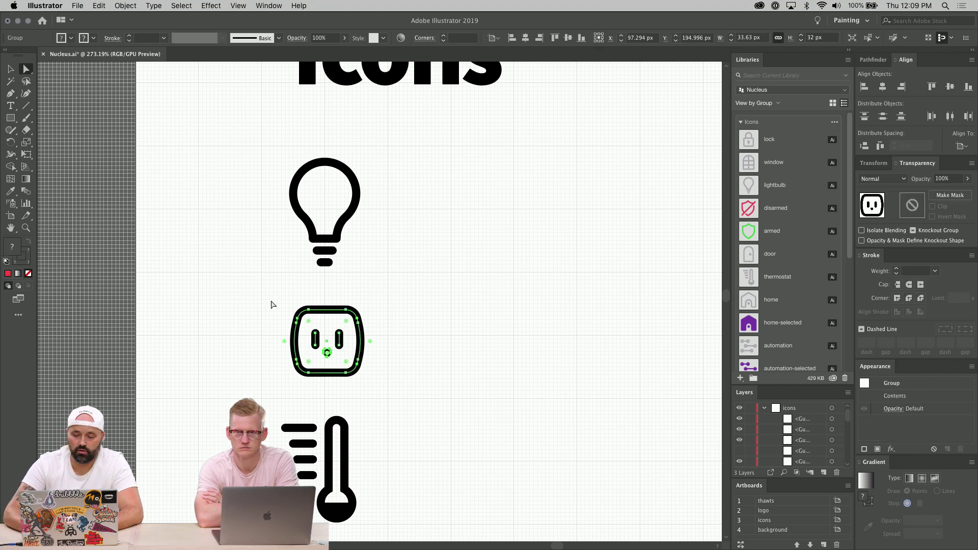
key(Delete)
scroll(272, 304, up, 5)
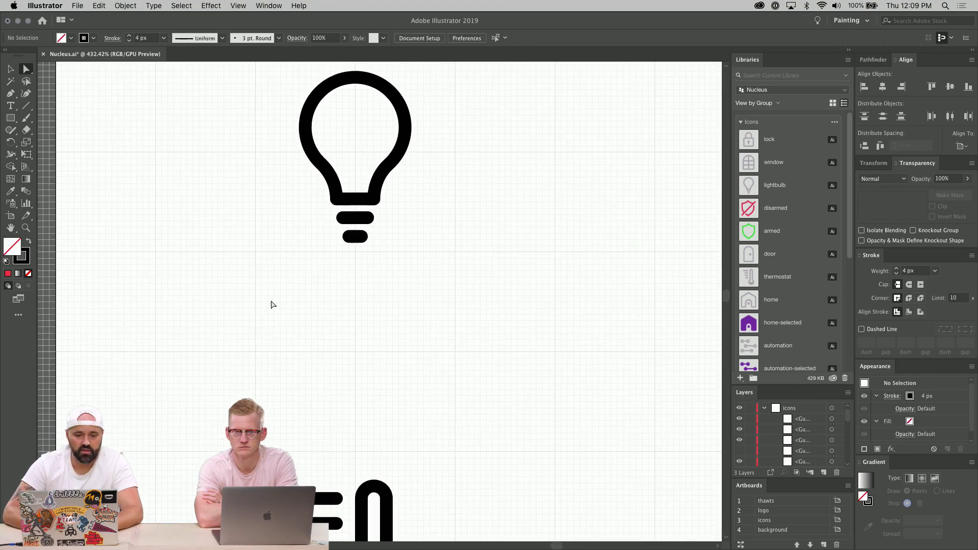
scroll(272, 305, up, 2)
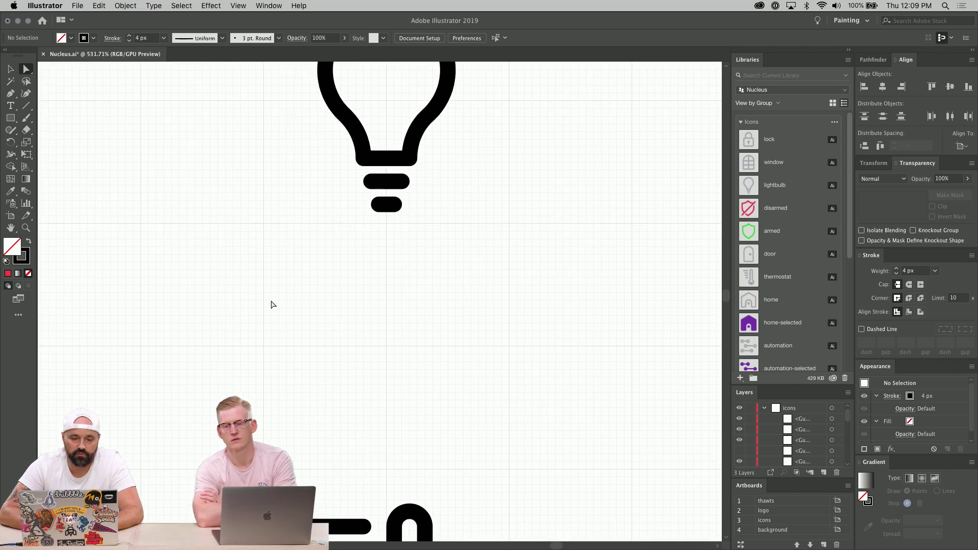
Switch to Chrome and search the Noun Project for "outlet" instead of "light bulb".
key(super+Tab)
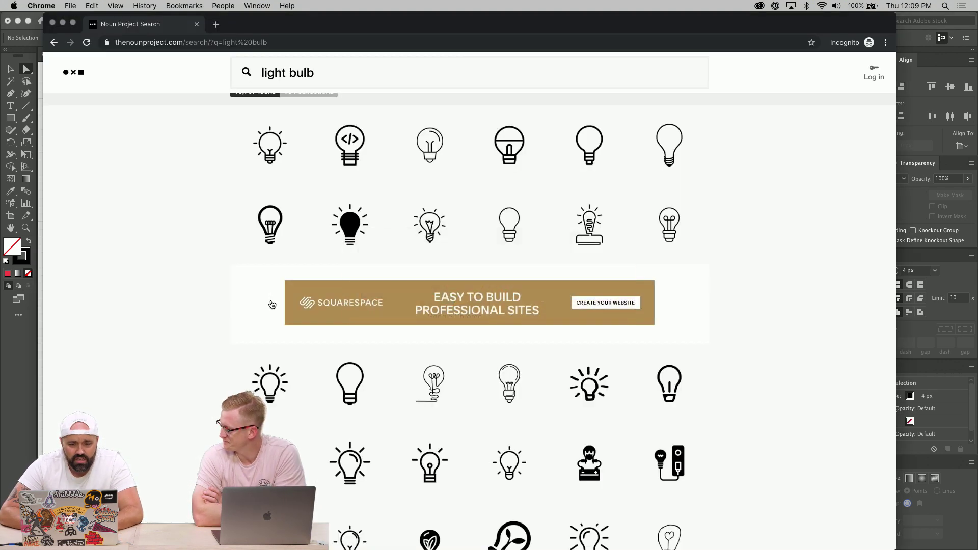
click(272, 43)
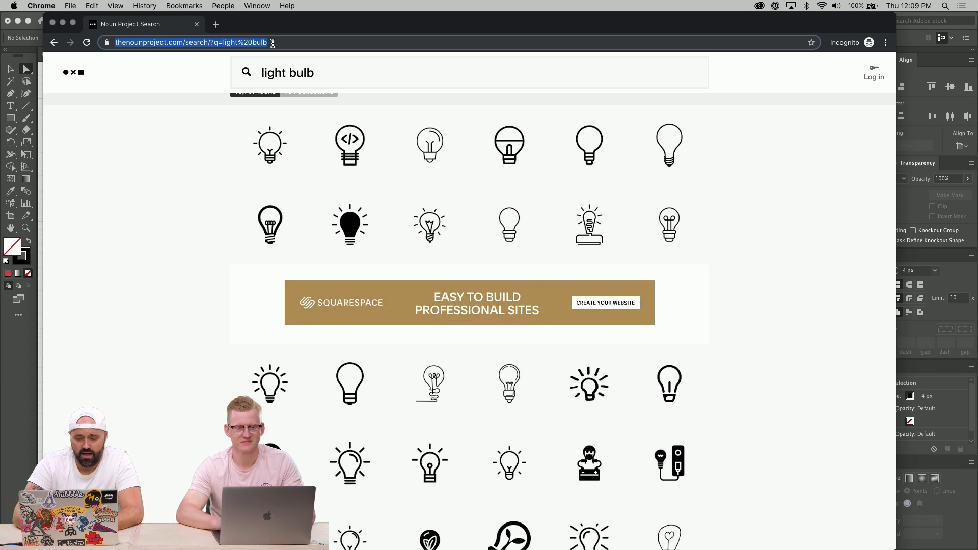
triple_click(322, 82)
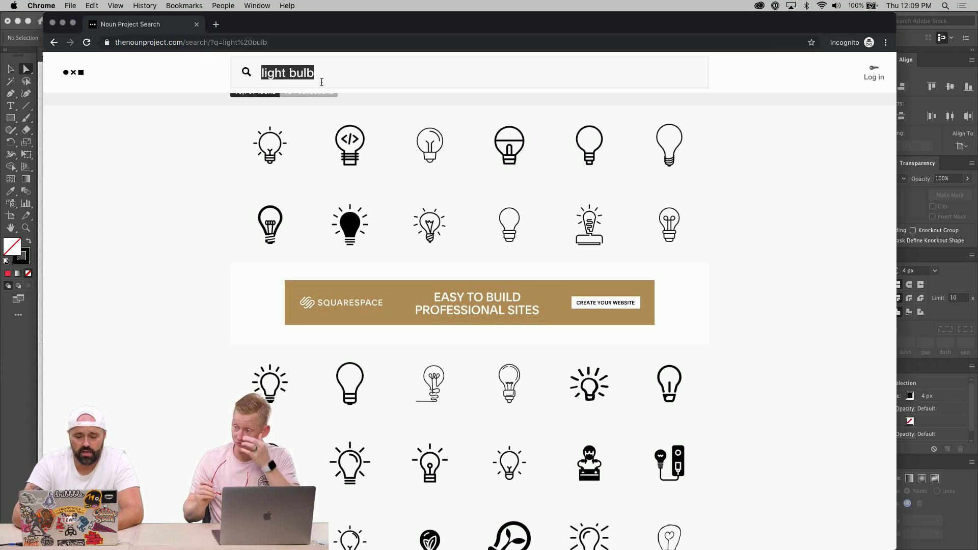
text(outlet)
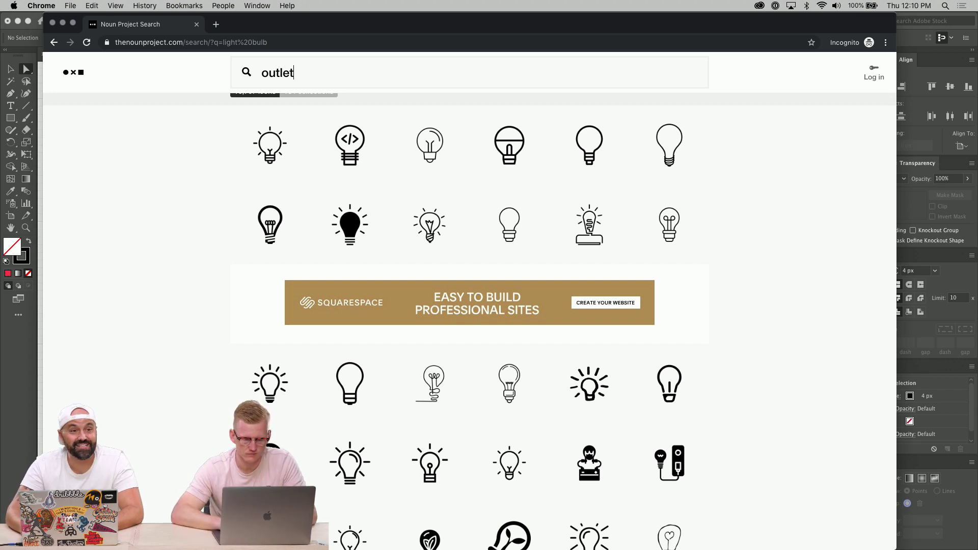
key(Return)
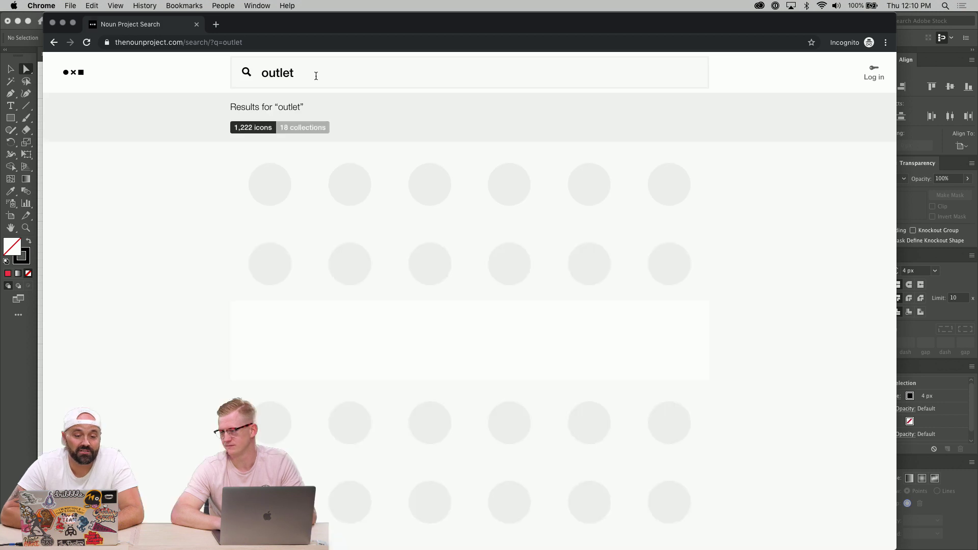
Examine the outlet icon search results for a suitable reference shape.
scroll(484, 317, up, 3)
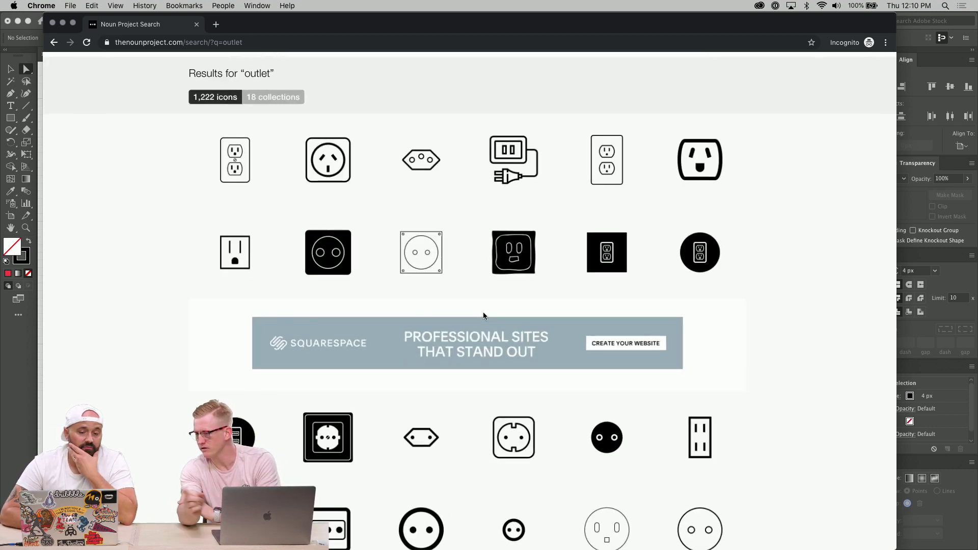
scroll(484, 316, up, 2)
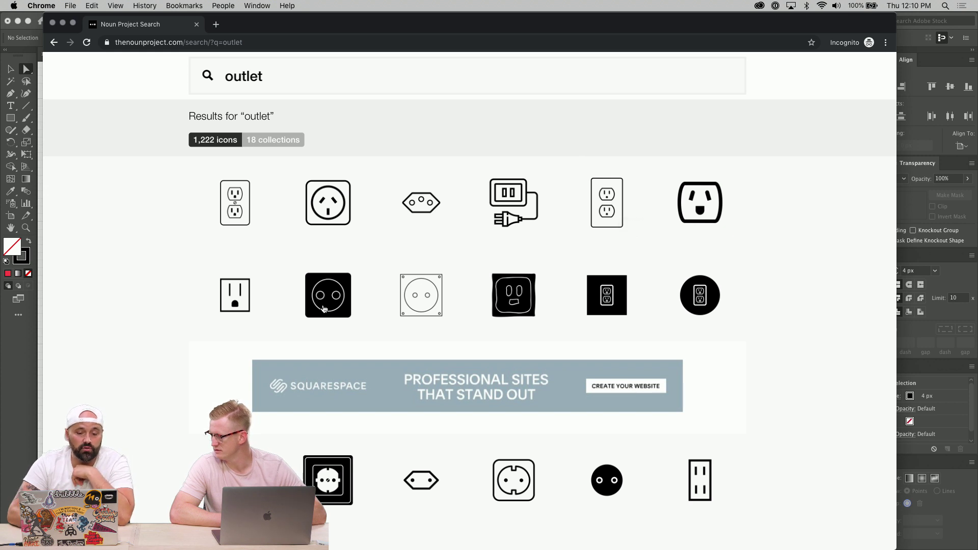
scroll(323, 309, down, 3)
scroll(331, 197, up, 1)
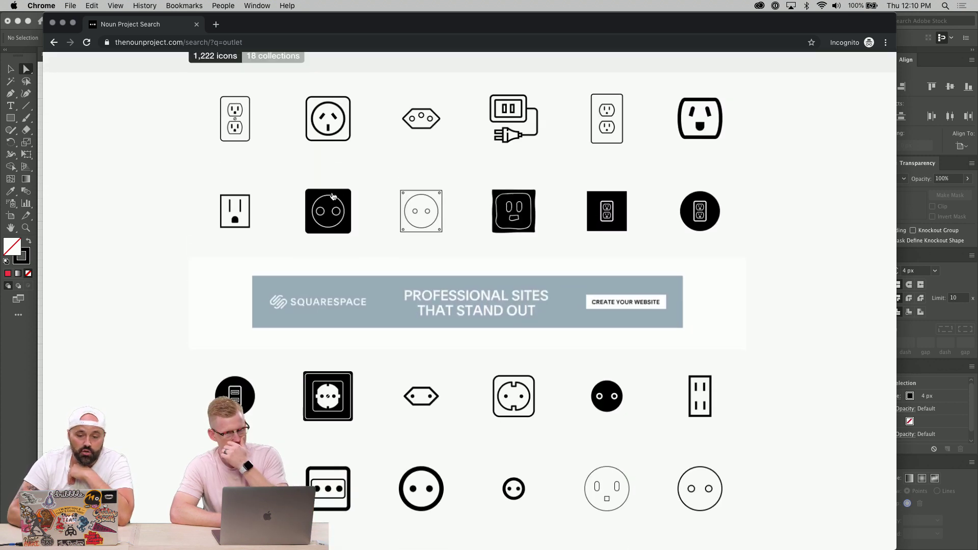
scroll(513, 221, down, 2)
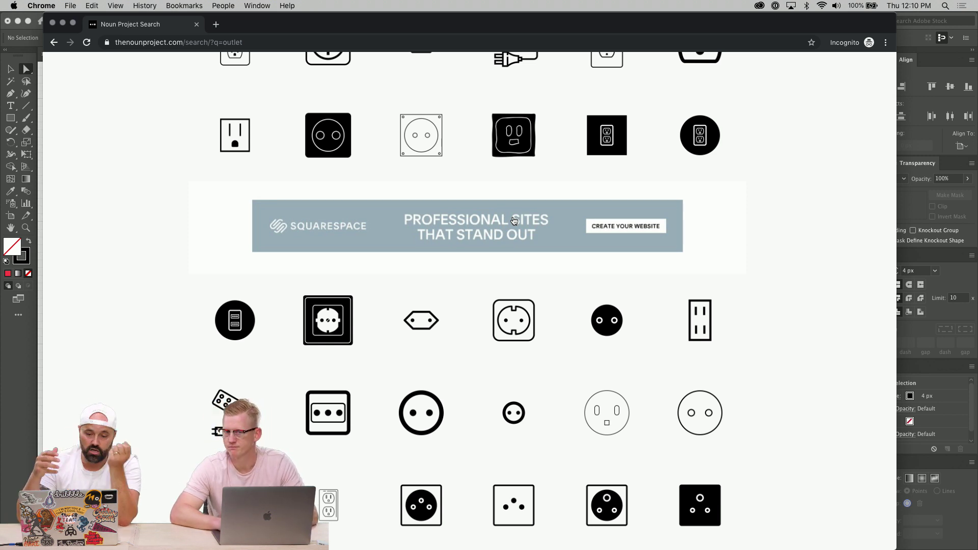
scroll(514, 220, down, 3)
scroll(514, 221, down, 3)
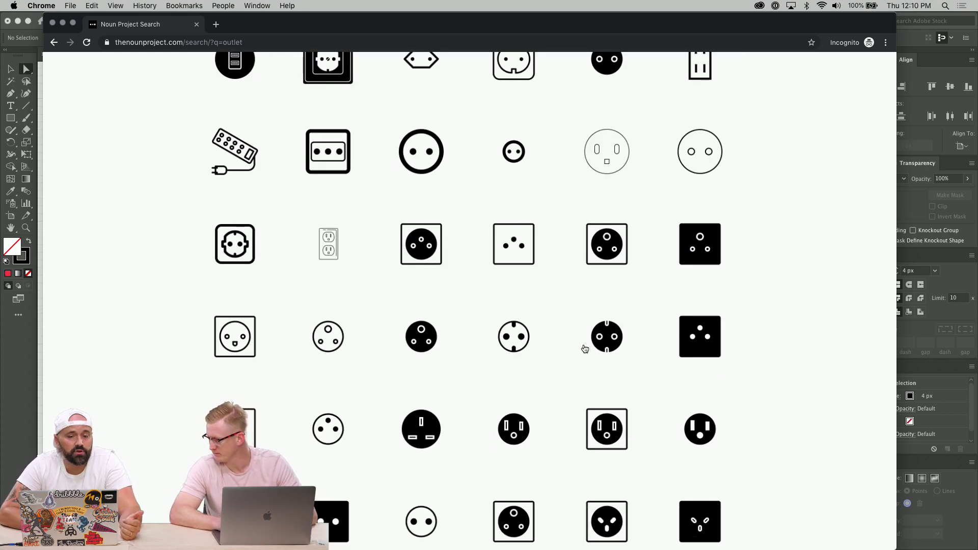
scroll(587, 347, up, 1)
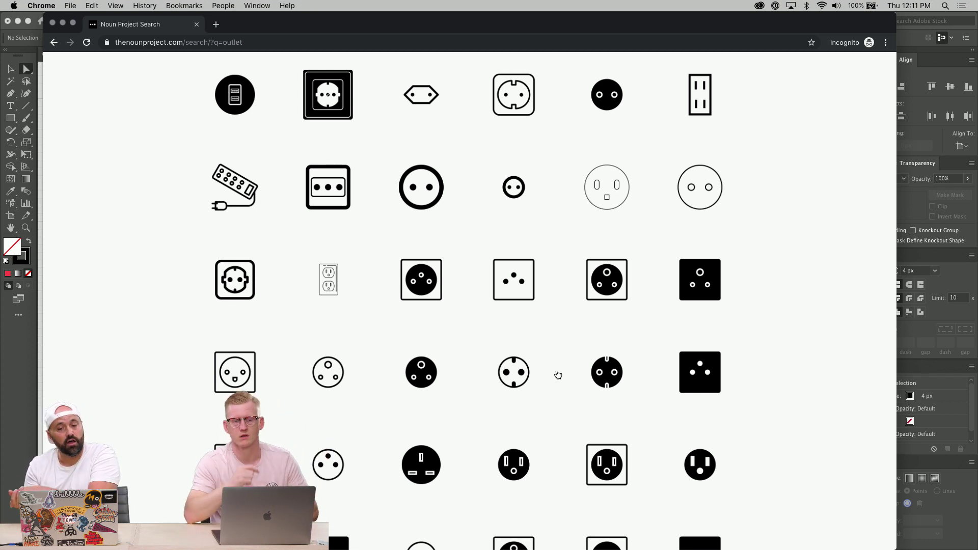
scroll(558, 375, up, 4)
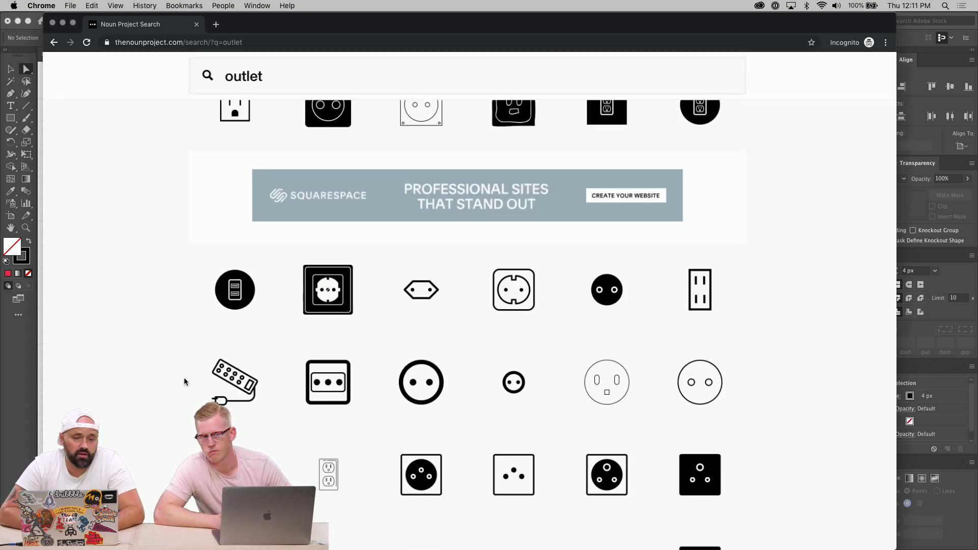
scroll(185, 378, up, 4)
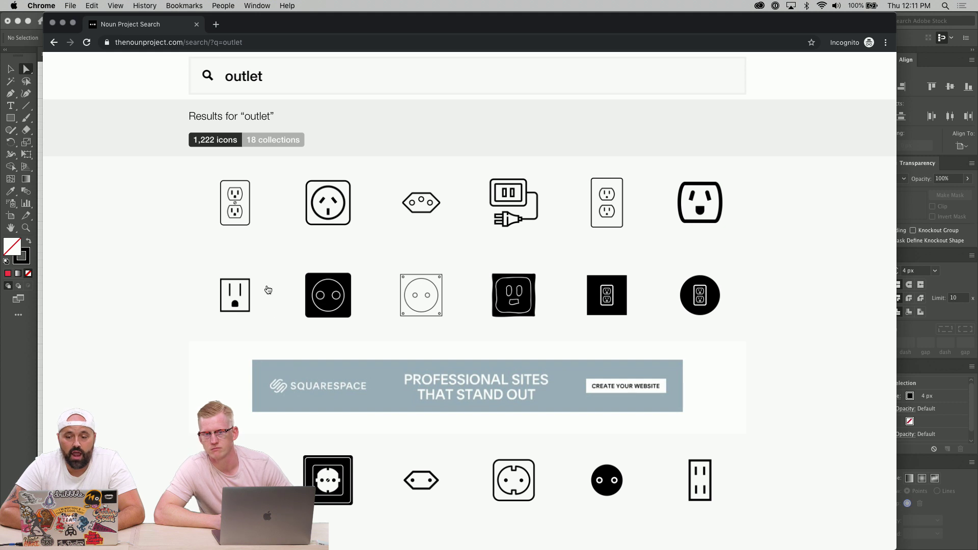
Copy the image of the tall double-socket outlet in the first results row and paste it into the Nucleus document in Illustrator.
right_click(617, 197)
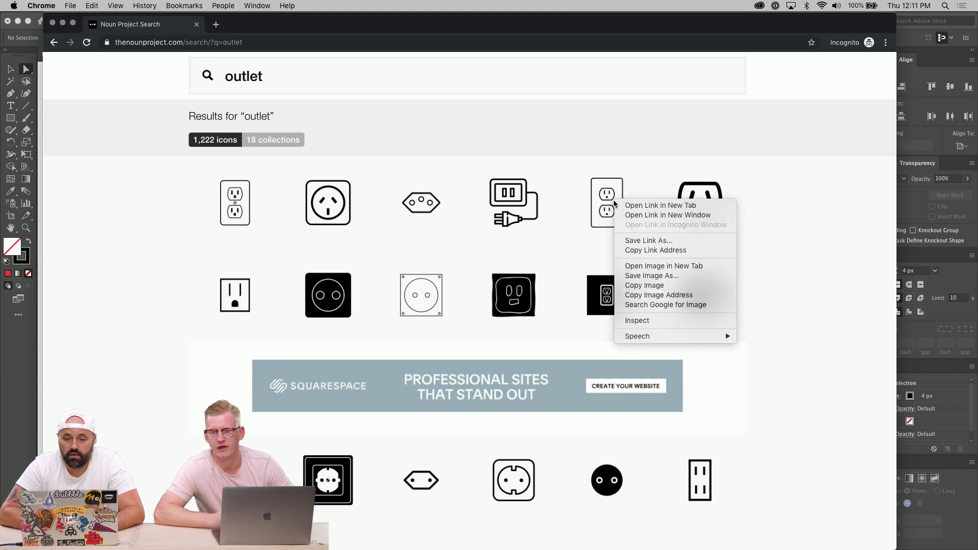
click(646, 287)
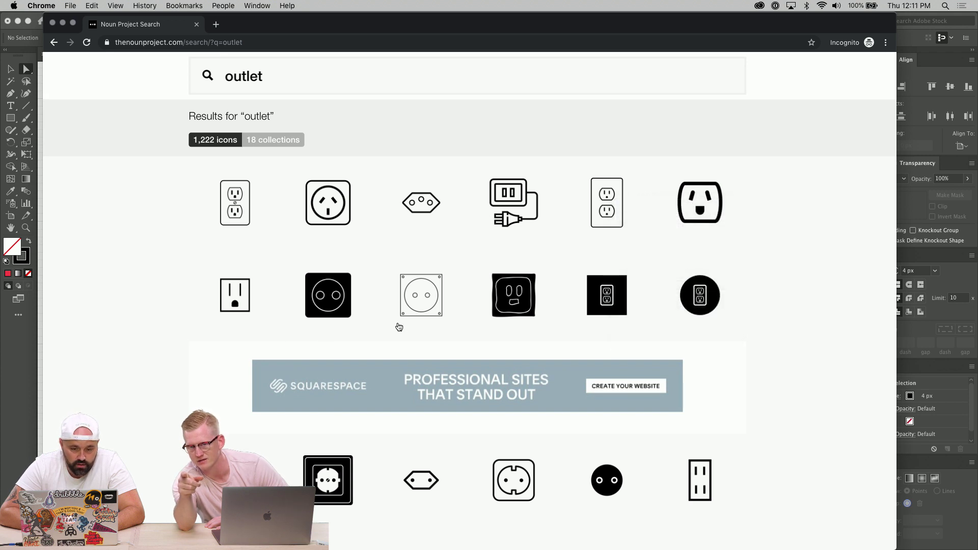
click(24, 372)
scroll(345, 393, right, 3)
key(super+v)
scroll(482, 371, up, 5)
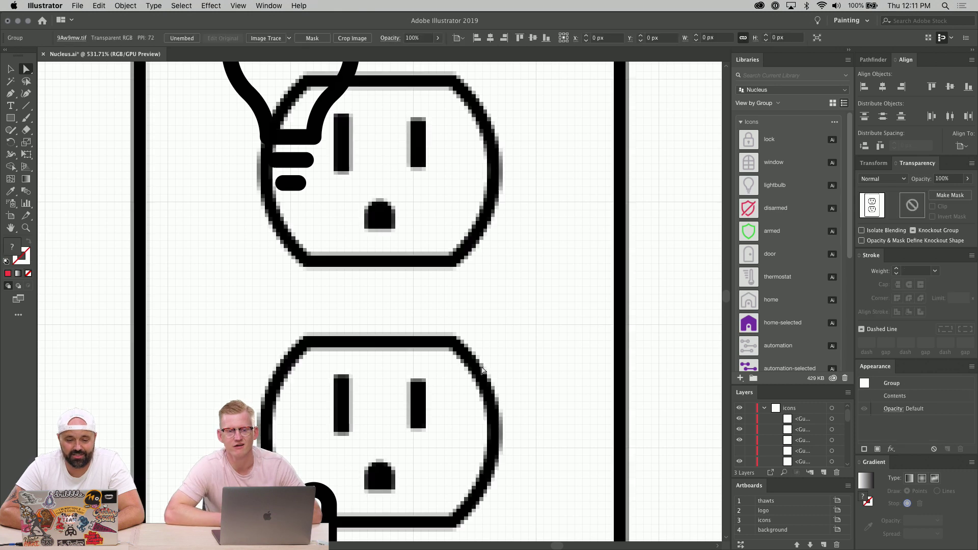
Scale the pasted outlet image down proportionally to about 111 px and move it clear of the light bulb and thermometer icons.
scroll(433, 357, down, 5)
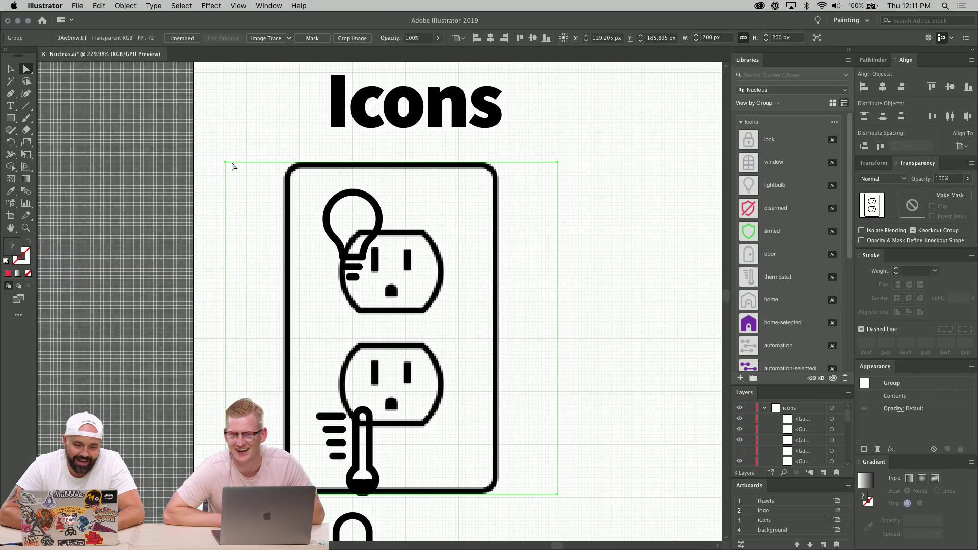
drag(226, 162, 373, 310)
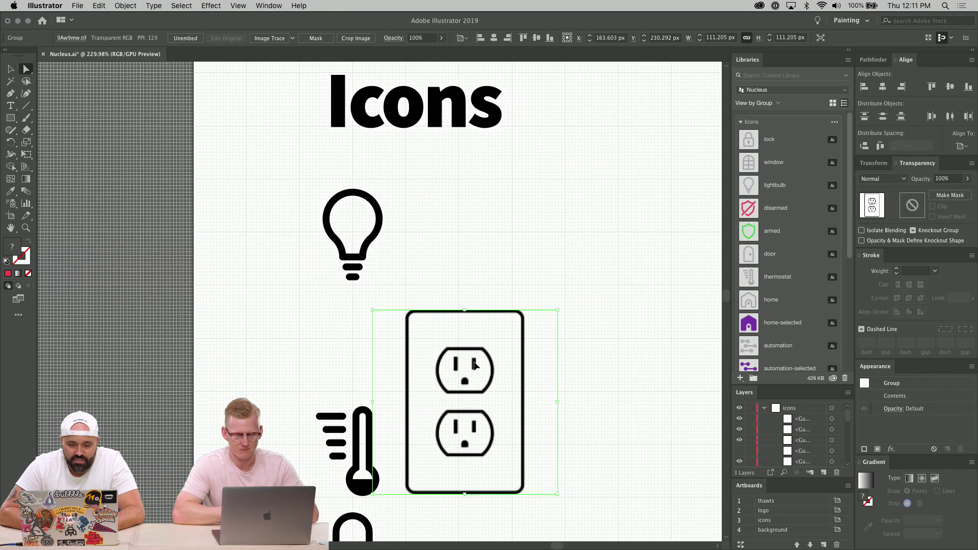
drag(474, 365, 533, 301)
scroll(561, 288, up, 2)
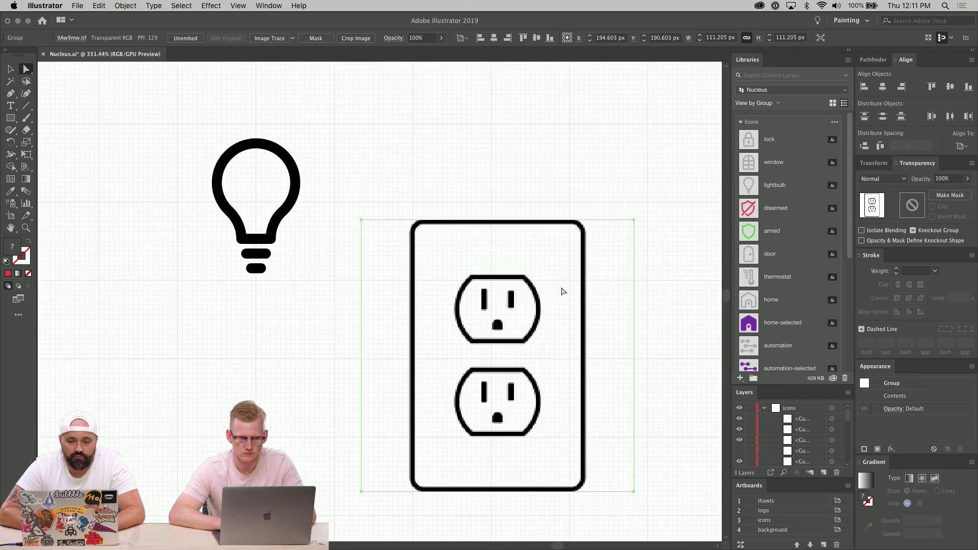
Nudge the outlet reference image 6 px to the right and 2 px up.
scroll(563, 292, up, 3)
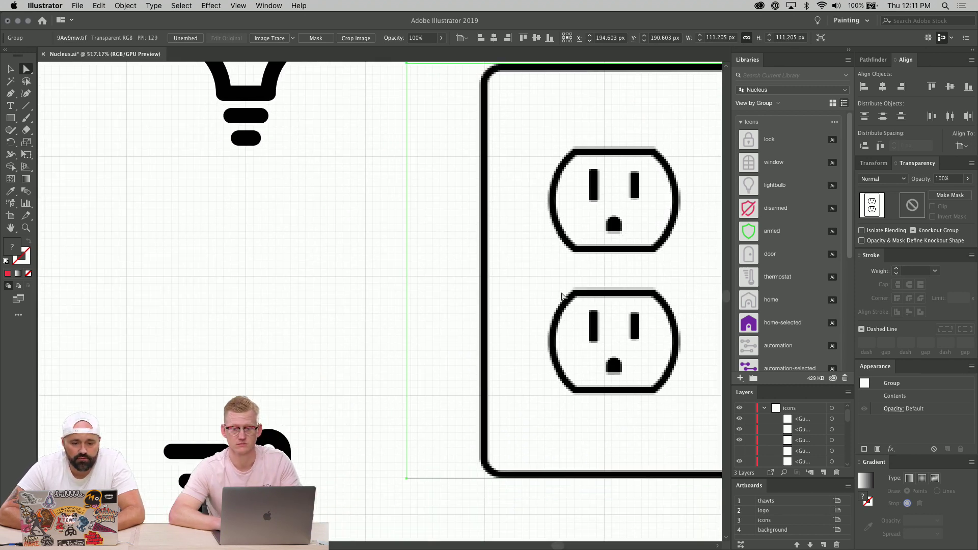
key(Right)
key(Right)
key(Right)
key(Right)
key(Right)
key(Right)
key(Up)
key(Up)
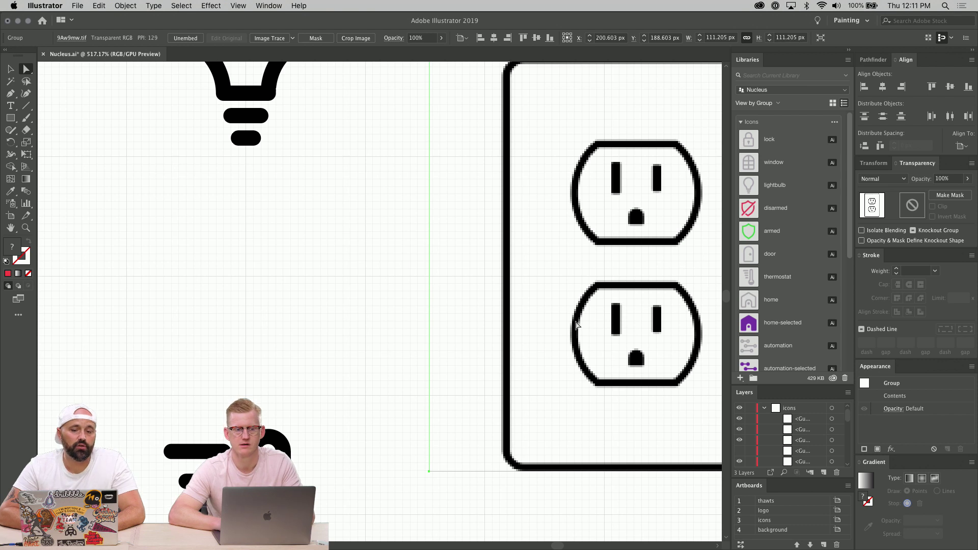
Draw a 40 px square with the Rectangle tool, centred on the grid line crossing between the light bulb and thermometer icons.
scroll(576, 325, left, 3)
scroll(576, 325, down, 2)
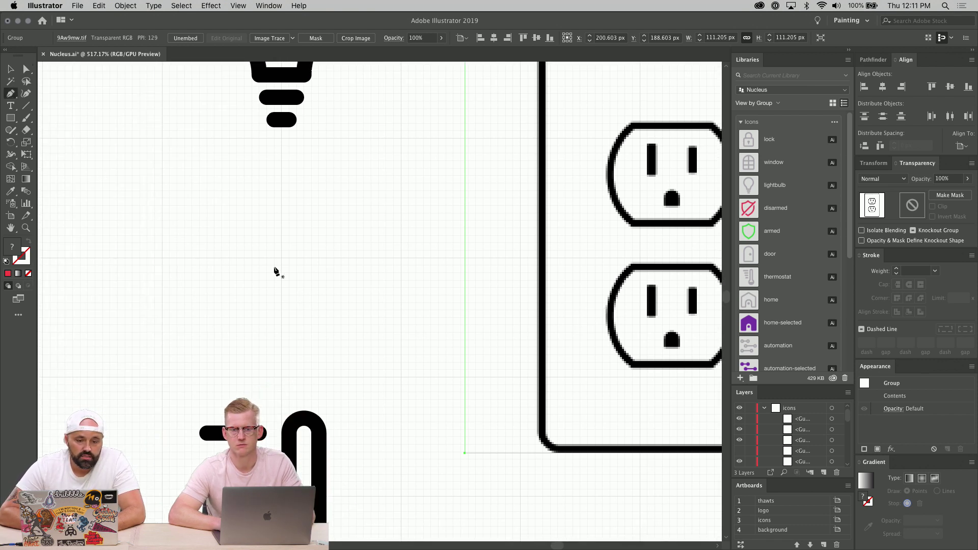
scroll(275, 272, left, 3)
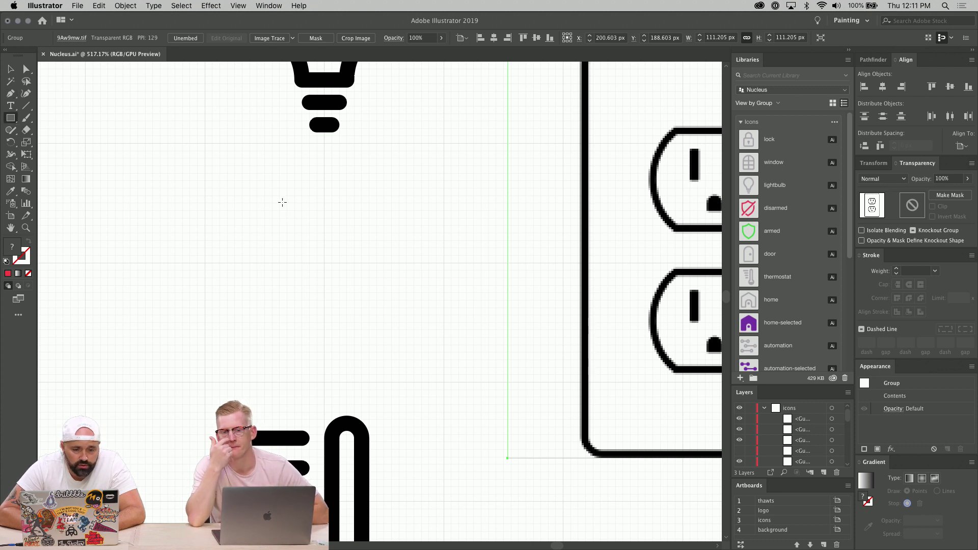
drag(257, 189, 392, 338)
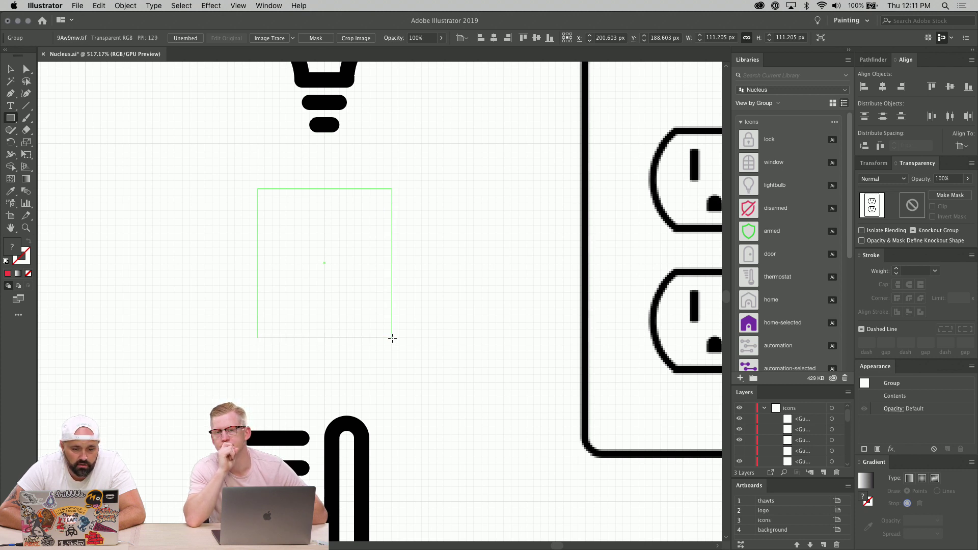
drag(392, 338, 392, 341)
drag(249, 196, 399, 343)
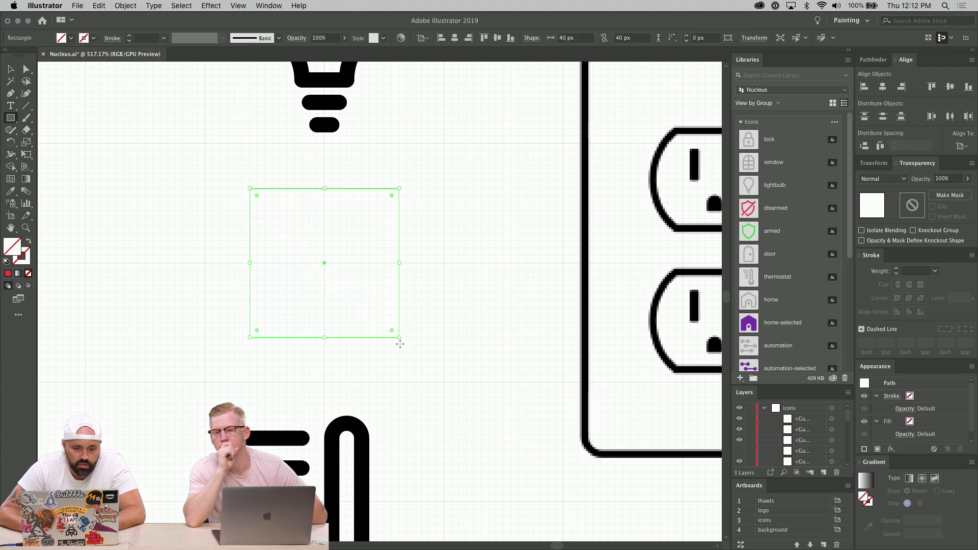
scroll(47, 254, up, 1)
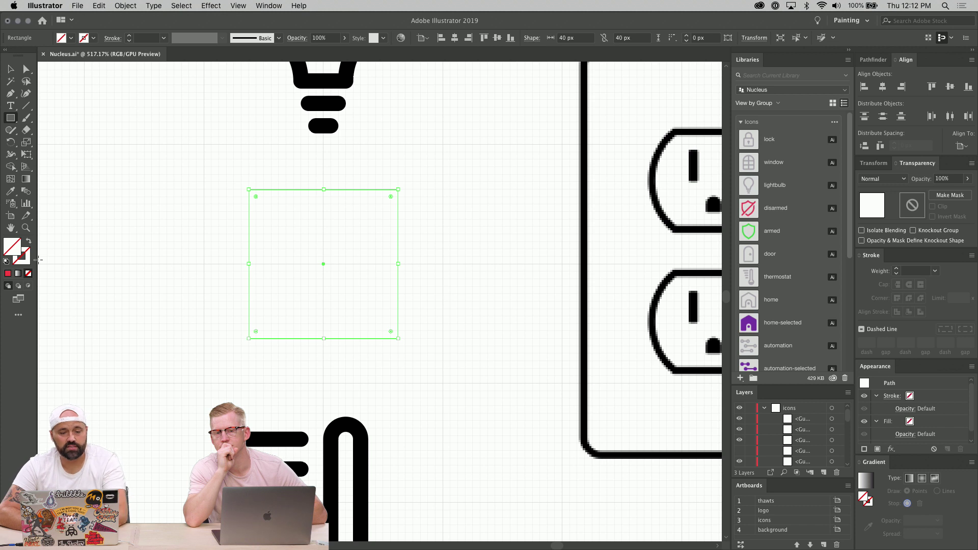
Sample the light bulb base's appearance onto the square and swap fill and stroke to give it a 4 px black outline without fill.
key(i)
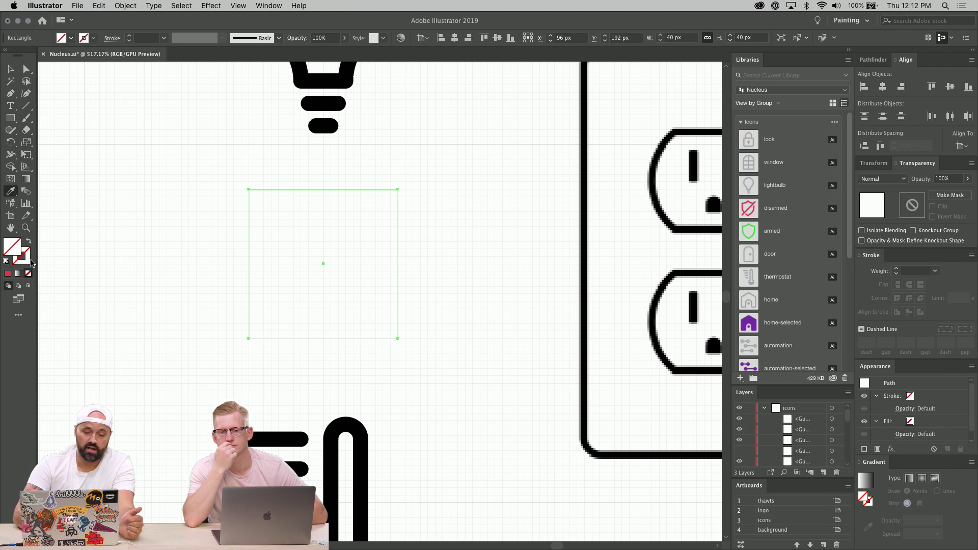
click(330, 125)
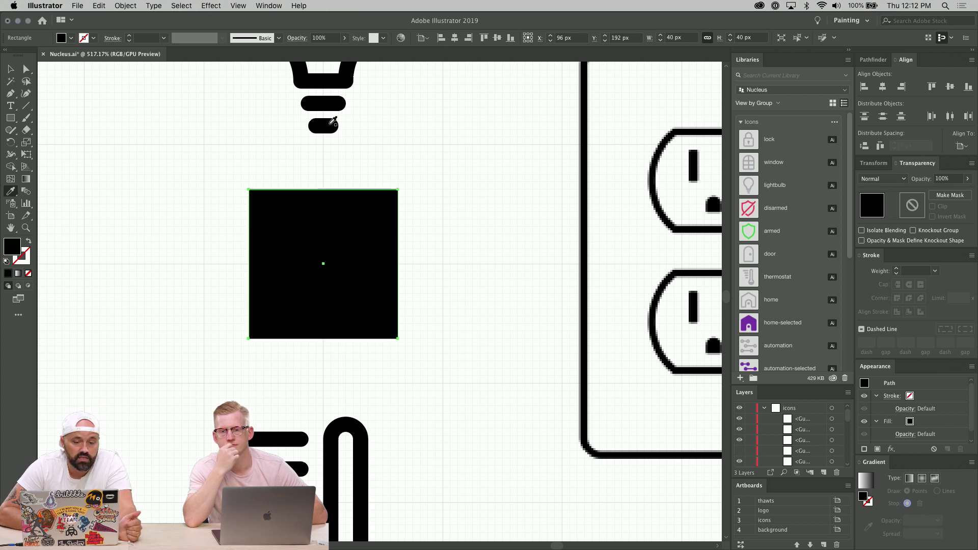
key(shift+x)
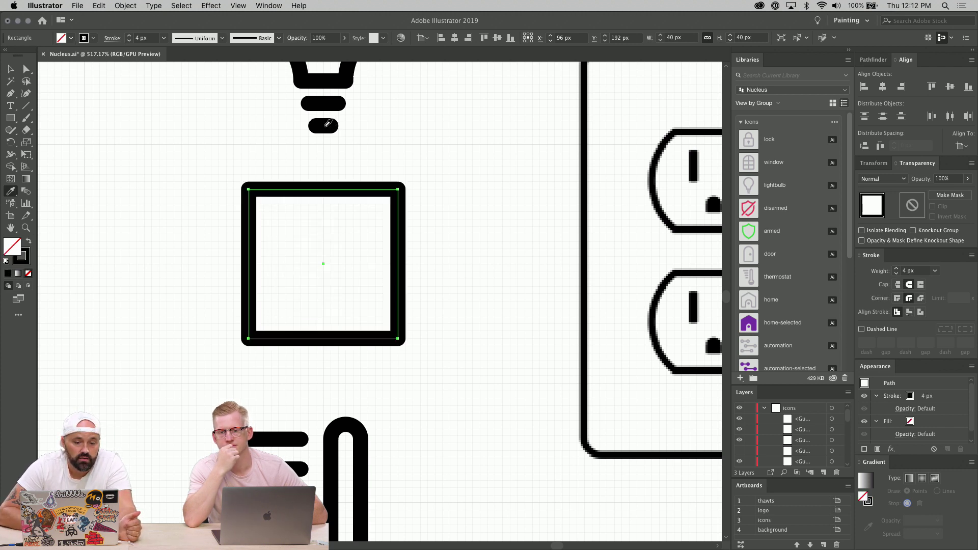
click(11, 67)
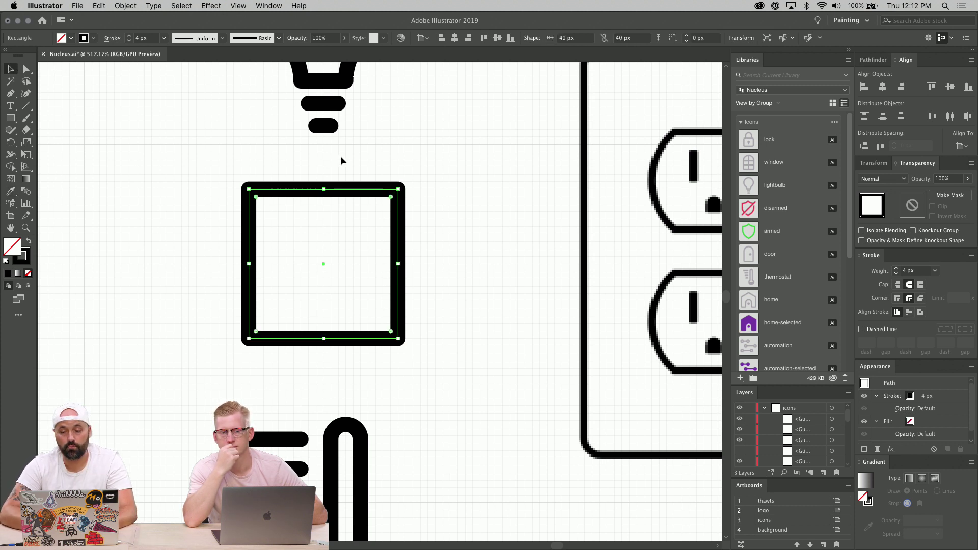
click(917, 271)
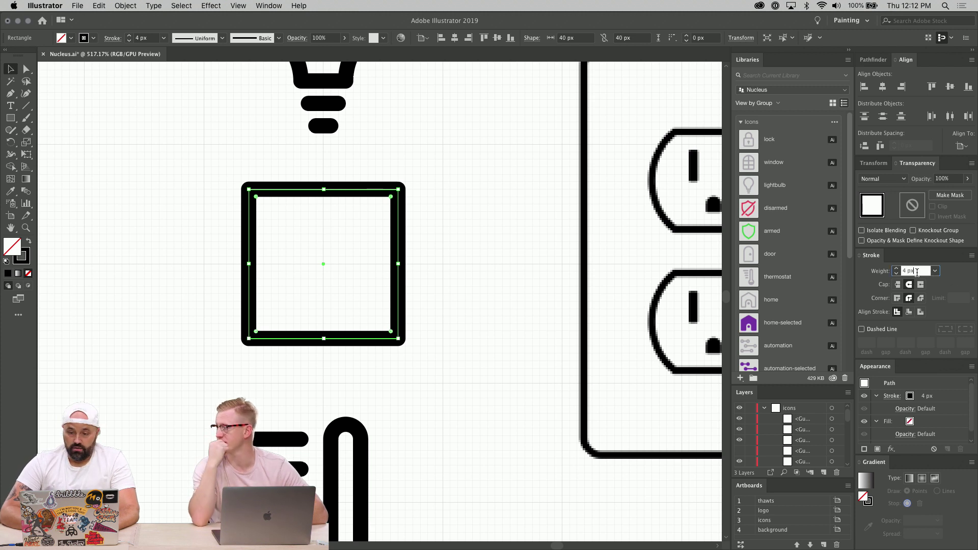
scroll(509, 341, down, 2)
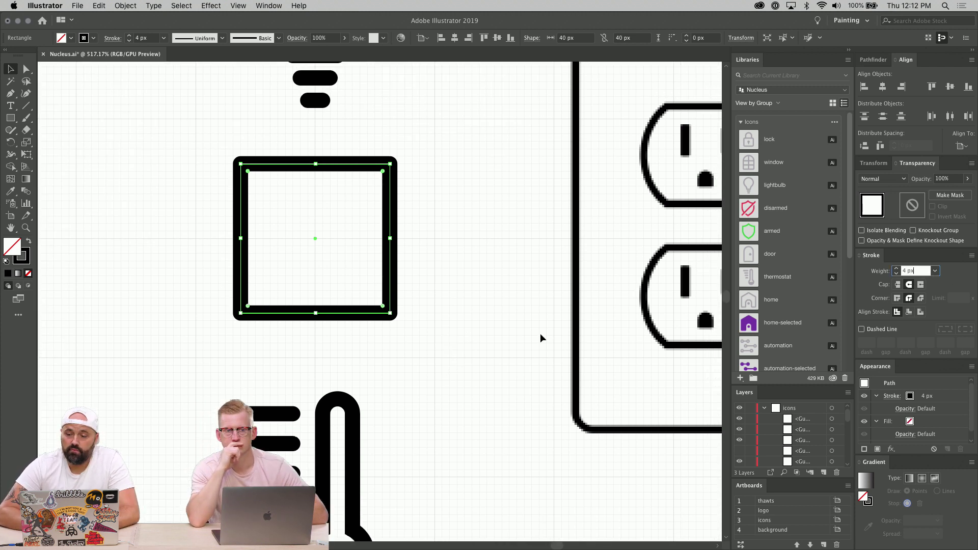
scroll(514, 332, left, 2)
scroll(513, 331, up, 1)
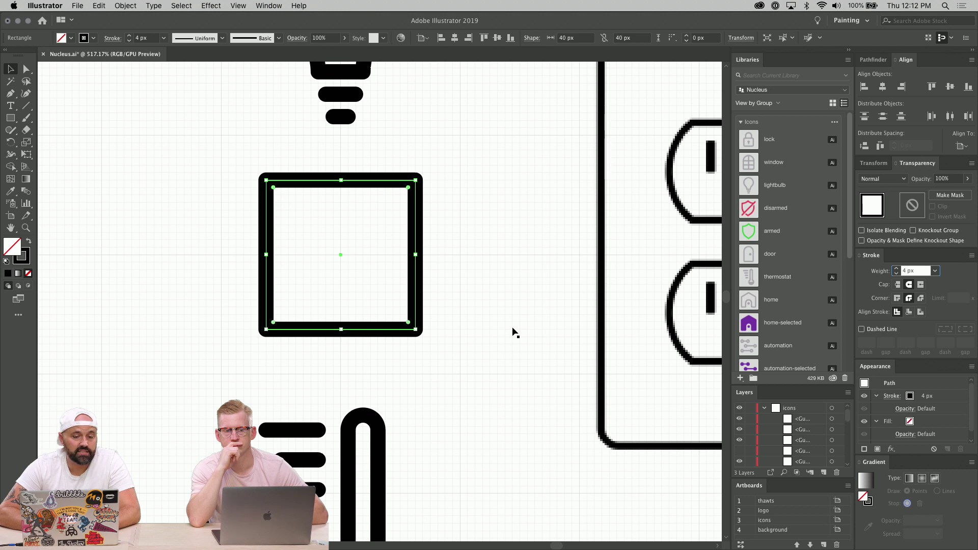
scroll(516, 332, up, 2)
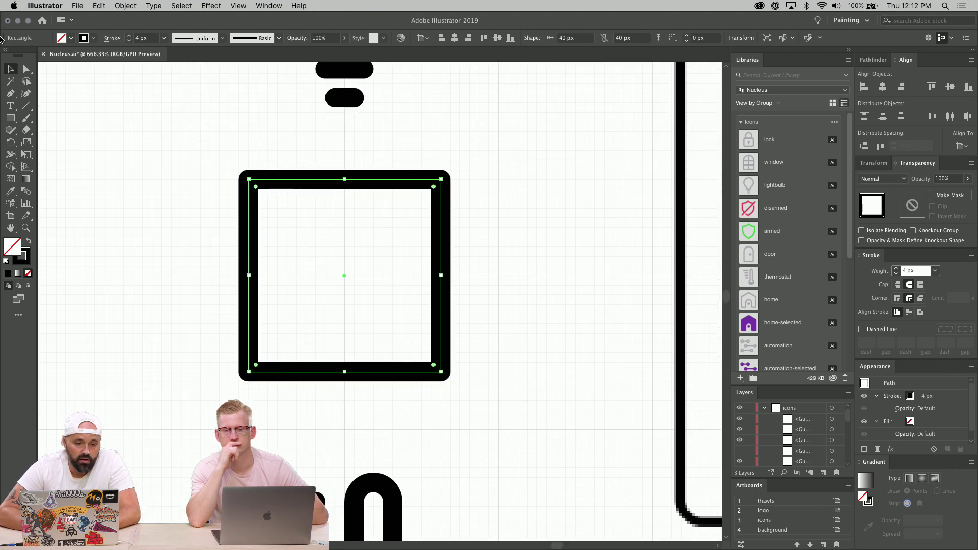
click(26, 69)
click(266, 262)
scroll(270, 264, right, 5)
scroll(271, 264, up, 1)
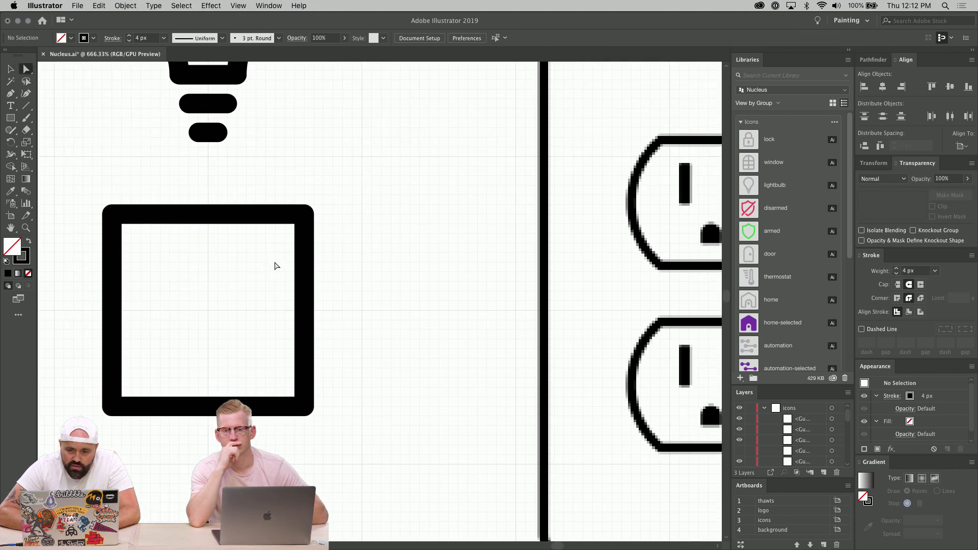
scroll(274, 266, down, 1)
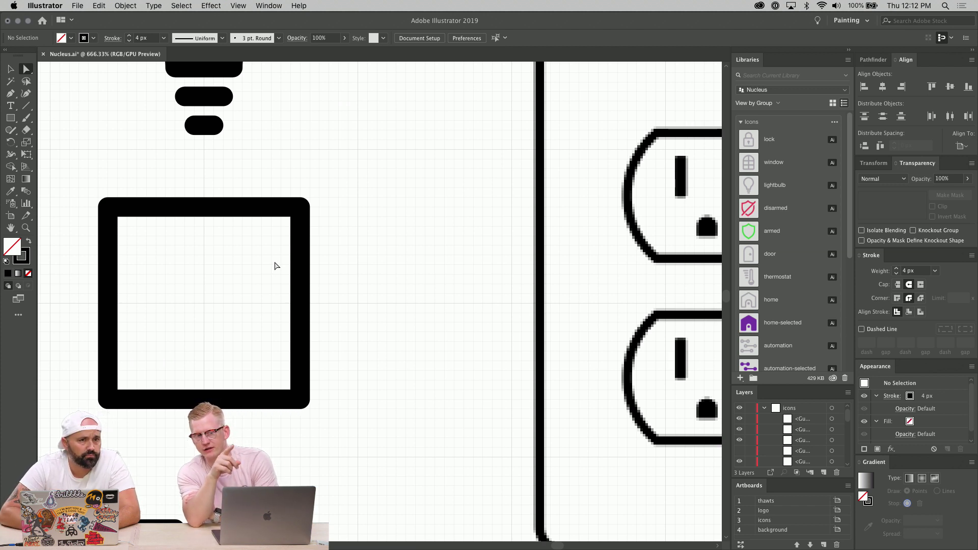
scroll(274, 266, left, 2)
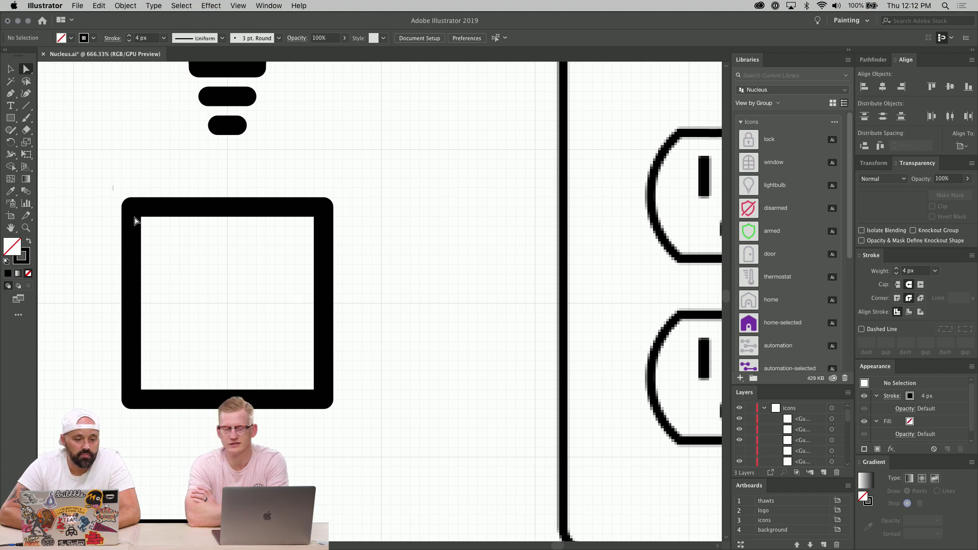
Try adding an anchor point at the middle of the square's left edge.
drag(135, 220, 356, 426)
scroll(367, 397, up, 1)
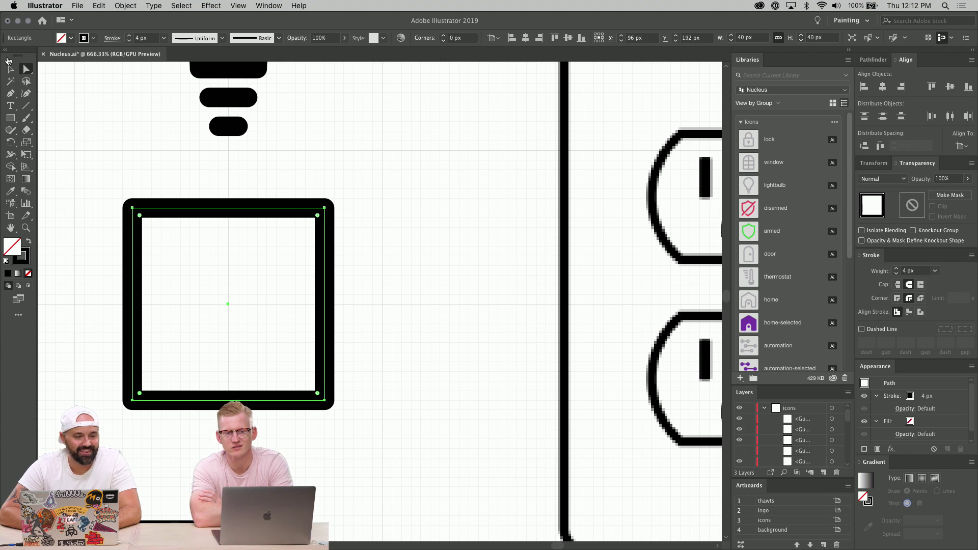
click(10, 93)
click(133, 305)
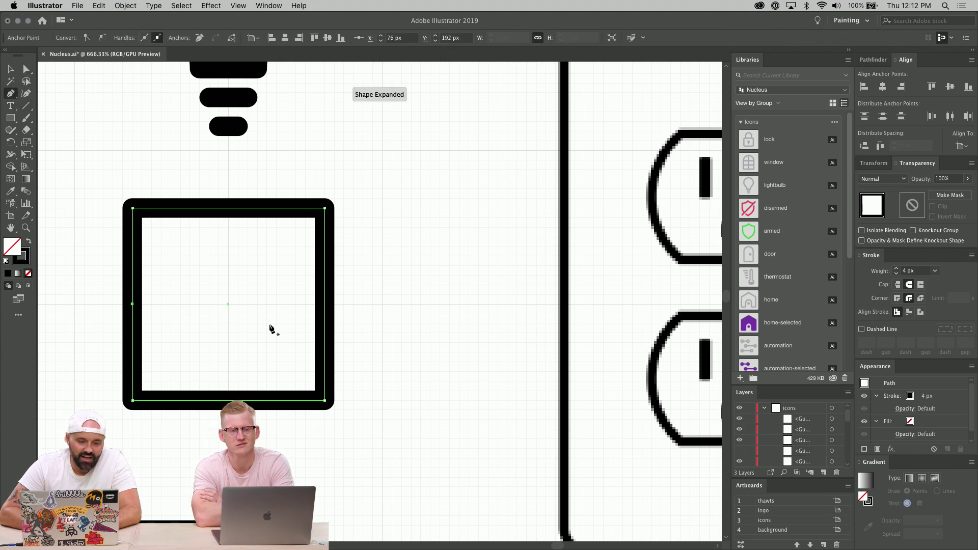
key(cmd+z)
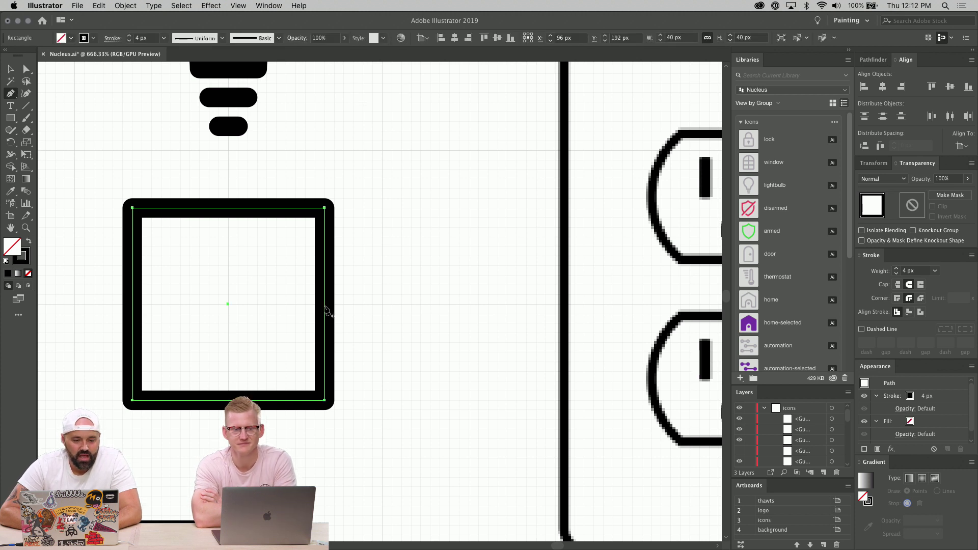
Round all four corners of the square to about 6.1 px.
click(26, 69)
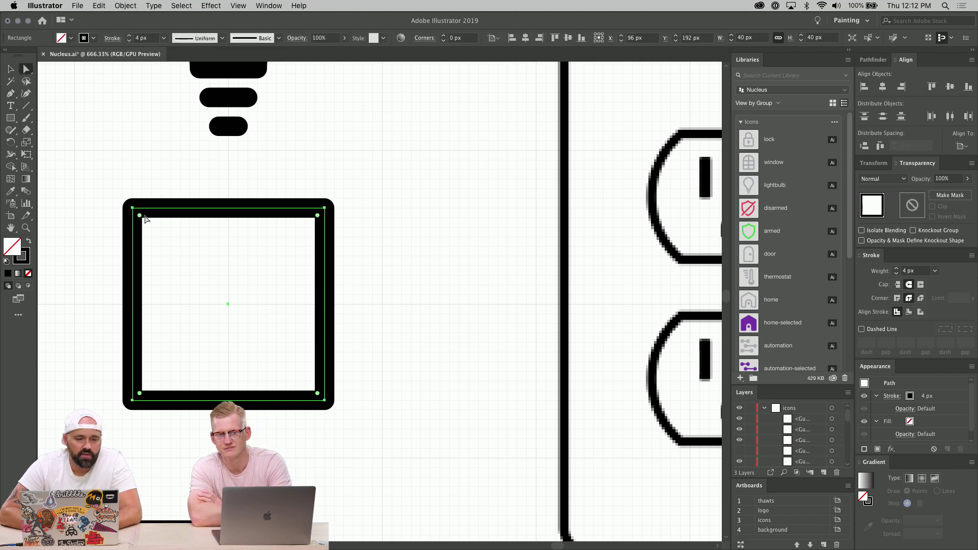
drag(145, 219, 162, 237)
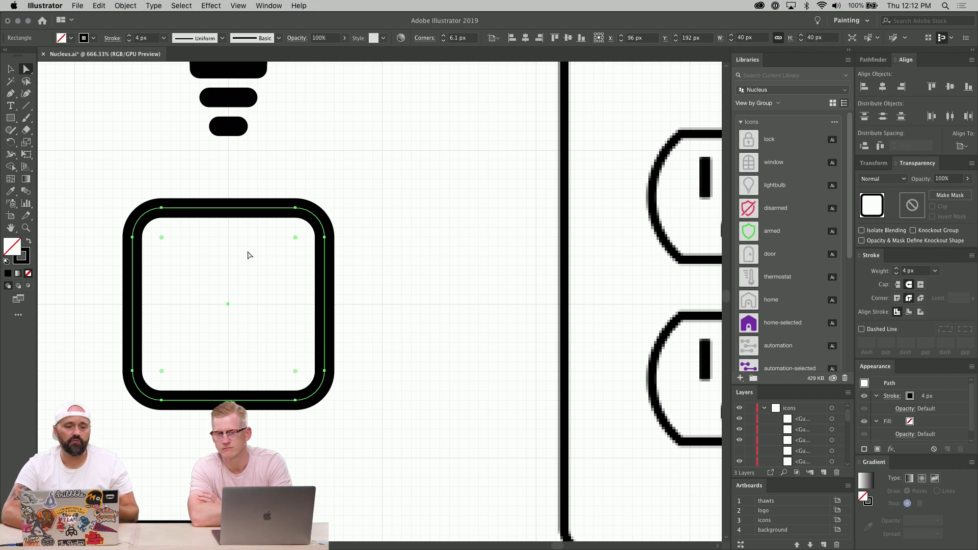
scroll(264, 258, right, 5)
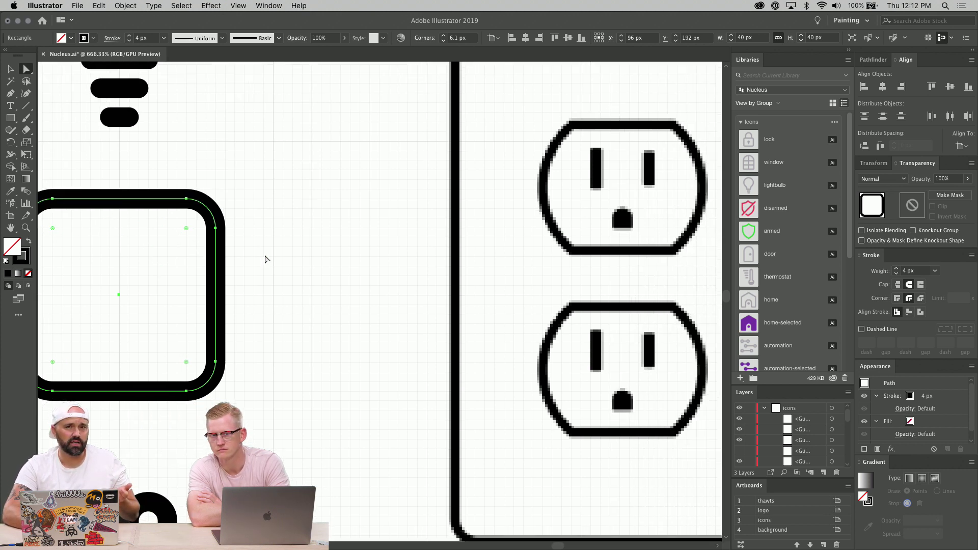
scroll(265, 259, left, 4)
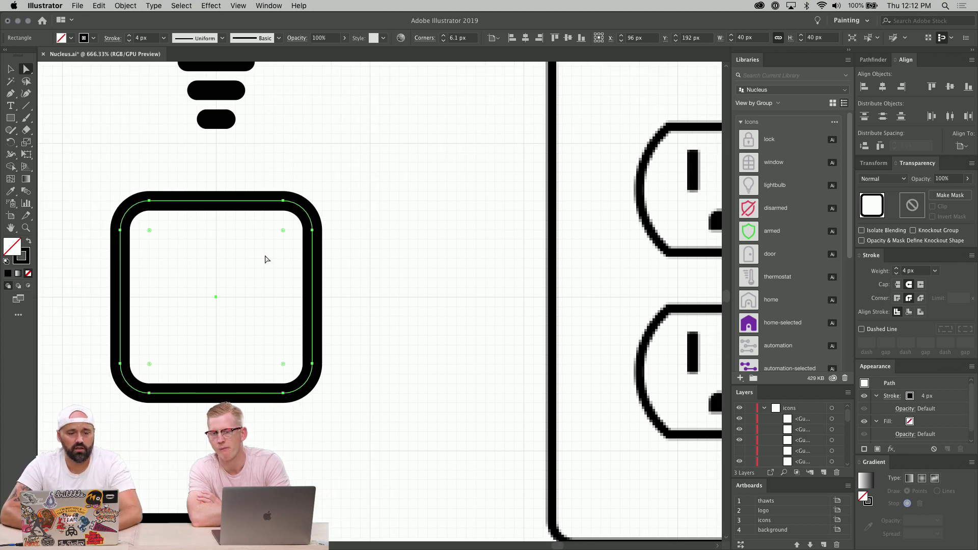
Delete the rounded square and draw a circle about 48 px across in its place with the Ellipse tool.
key(Delete)
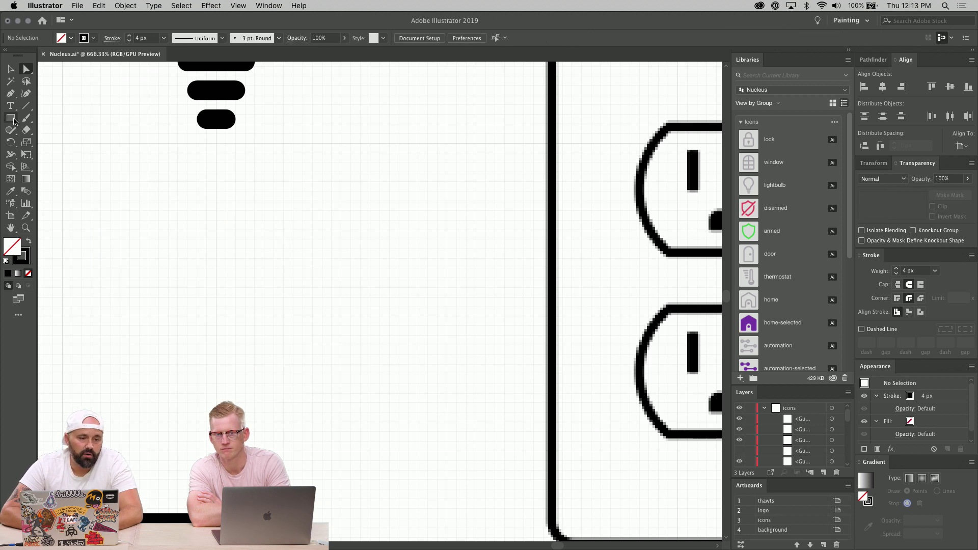
drag(15, 121, 61, 144)
mouse_move(164, 234)
mouse_down()
mouse_move(206, 301)
mouse_move(306, 406)
mouse_up()
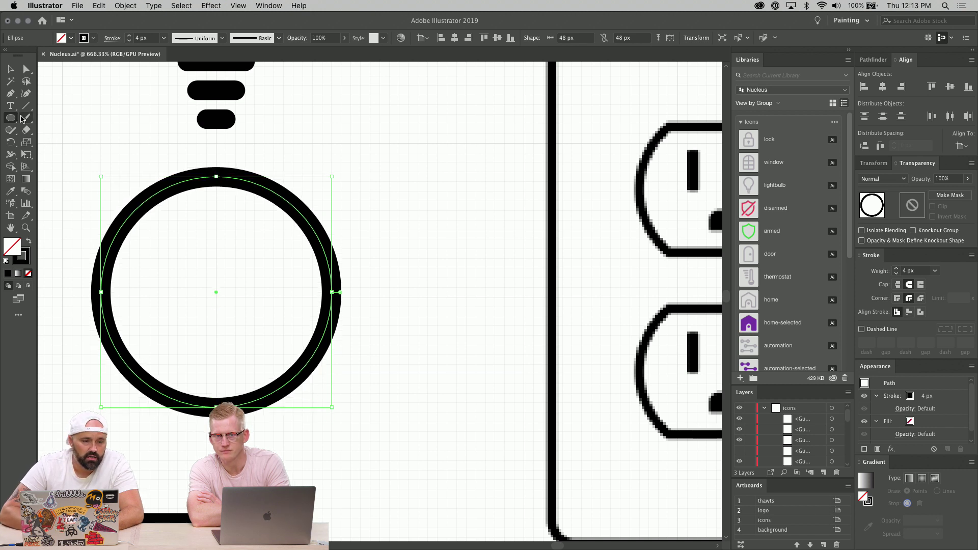
Draw a rectangle about 64 by 38 px across the circle so it overhangs both sides.
drag(16, 118, 56, 116)
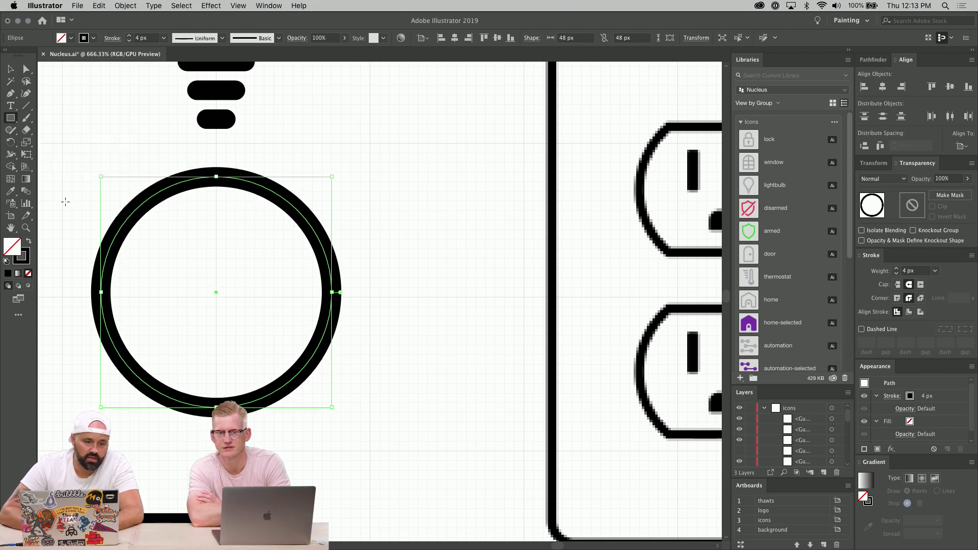
drag(65, 202, 369, 383)
Select the rectangle and circle together and combine them with the Pathfinder Intersect operation.
click(11, 69)
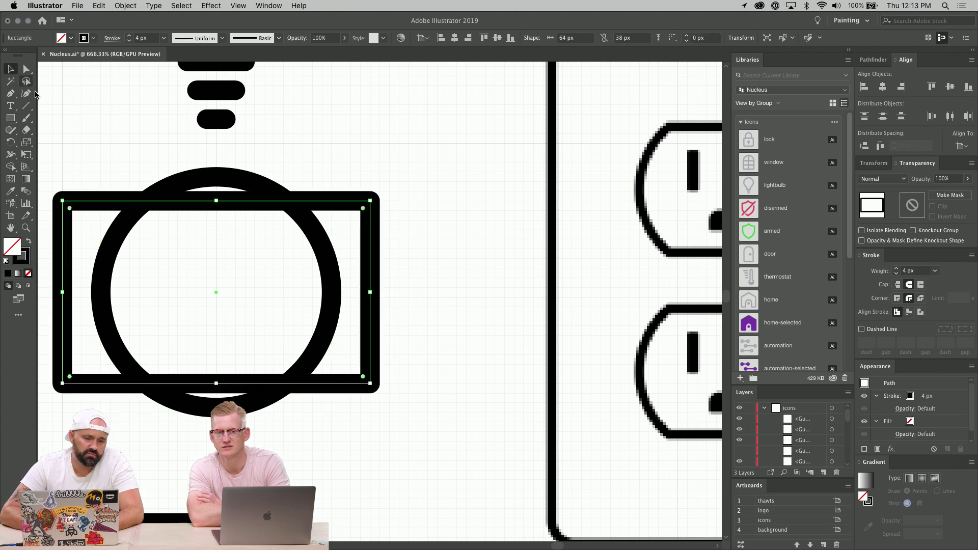
click(275, 397)
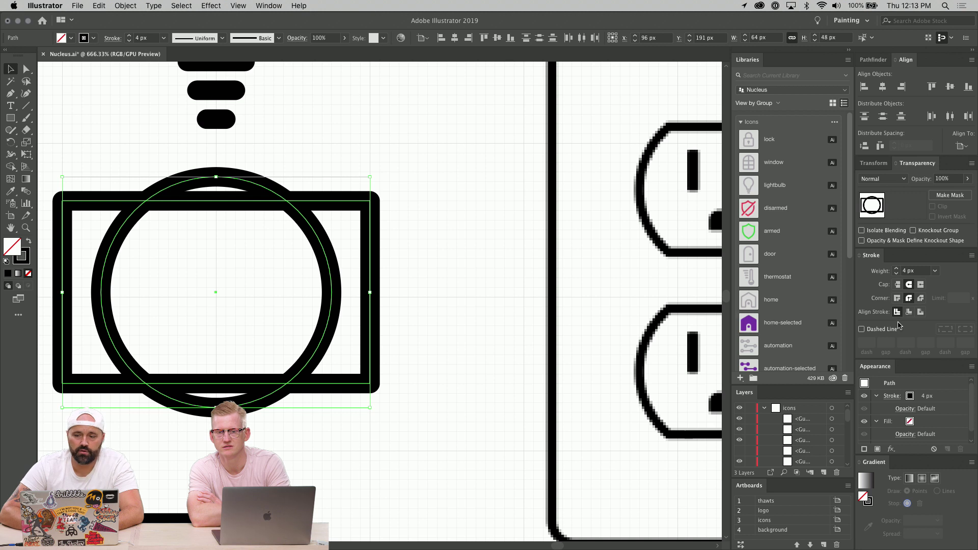
click(871, 59)
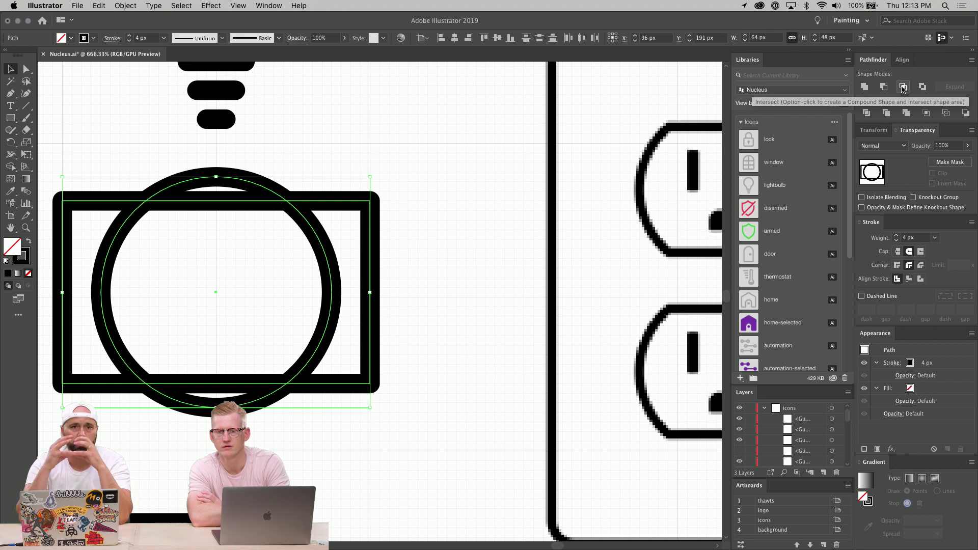
click(904, 88)
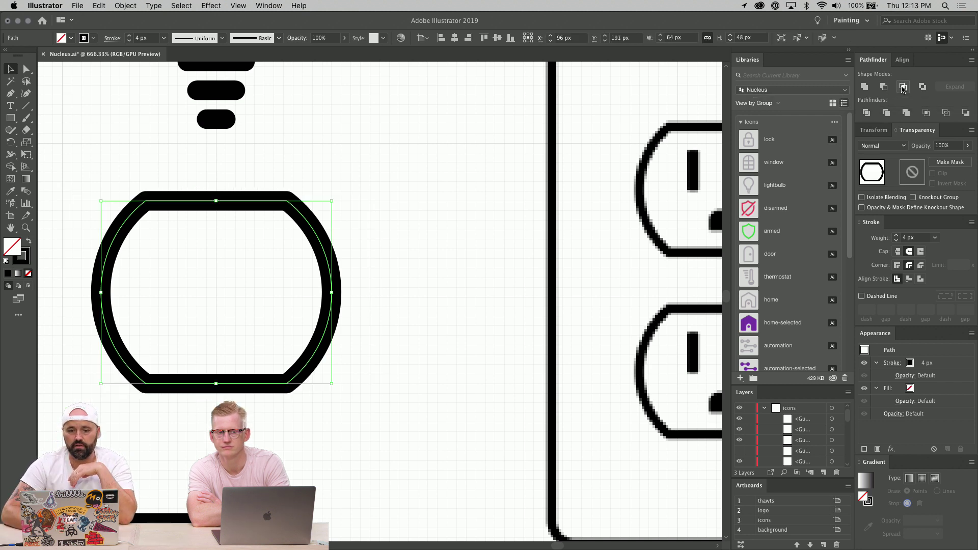
click(482, 295)
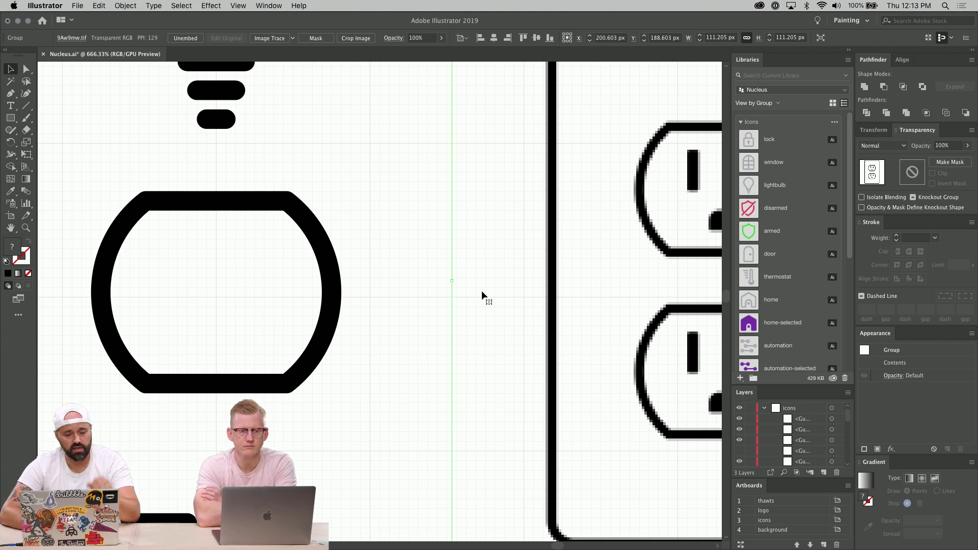
Delete the intersected shape and step back through the history to the unrounded 40 px square with its 4 px outline.
click(308, 365)
key(Delete)
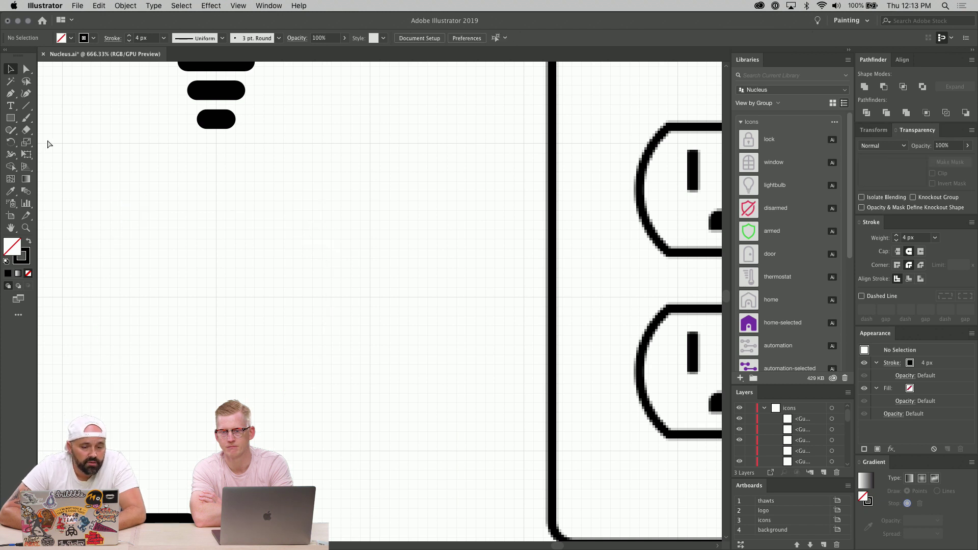
key(super+z)
key(super+z)
key(super+z)
key(super+shift+z)
key(super+shift+z)
key(super+shift+z)
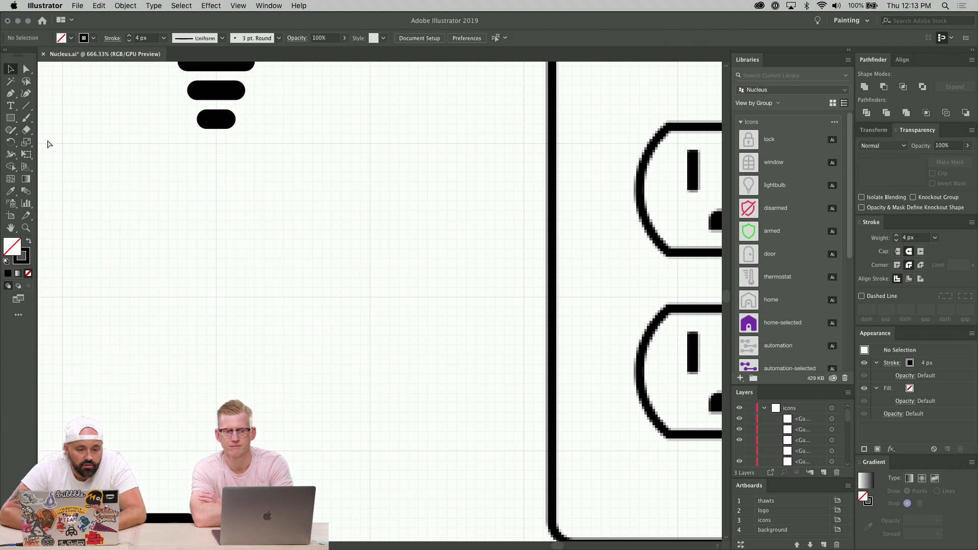
key(super+z)
key(super+z)
key(super+z)
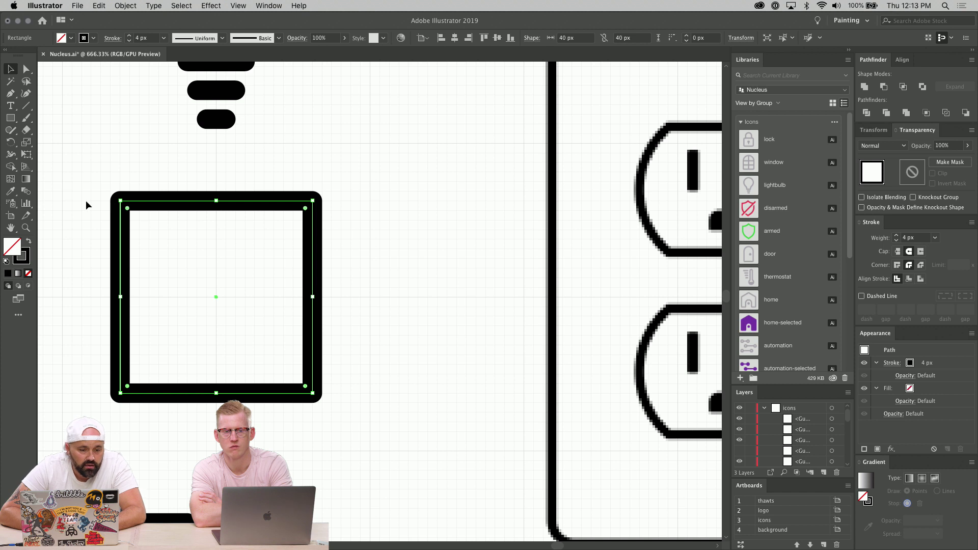
key(super+z)
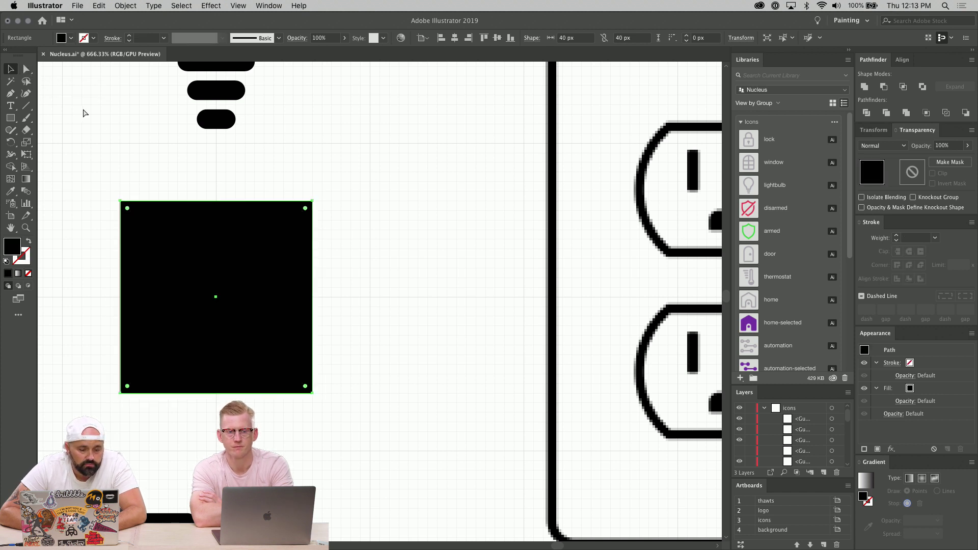
key(super+shift+z)
Add anchor points with the Pen tool at the middle of the square's left and right edges.
click(27, 69)
drag(87, 185, 275, 395)
scroll(341, 433, left, 1)
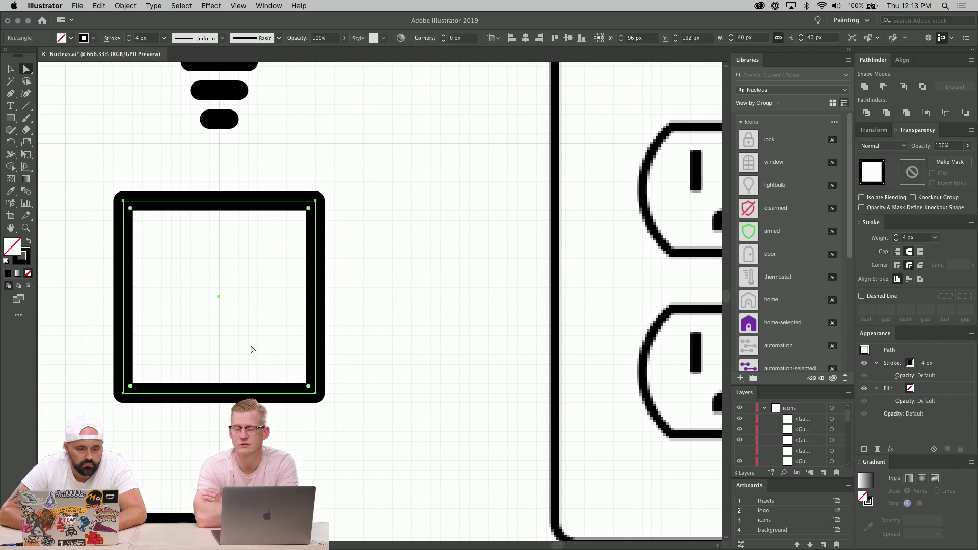
click(10, 93)
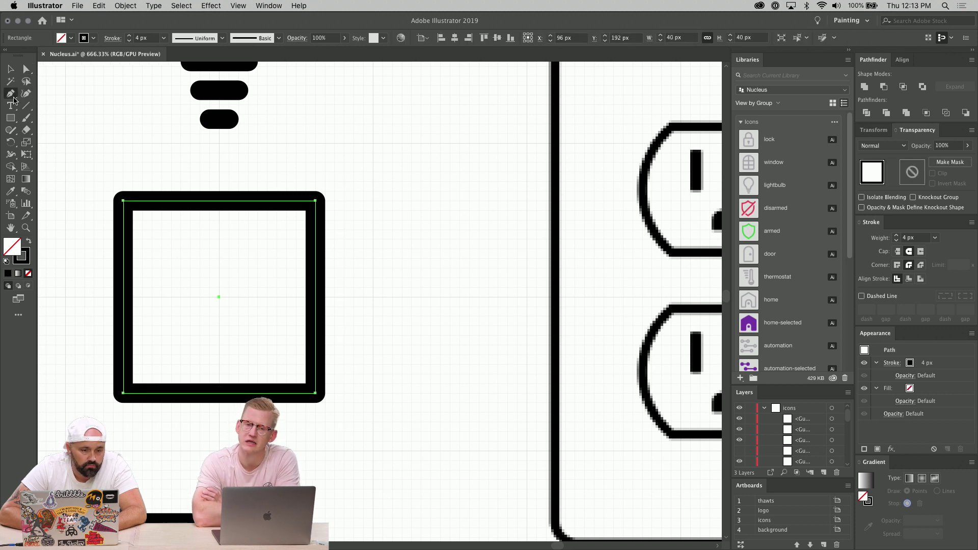
click(123, 297)
click(315, 296)
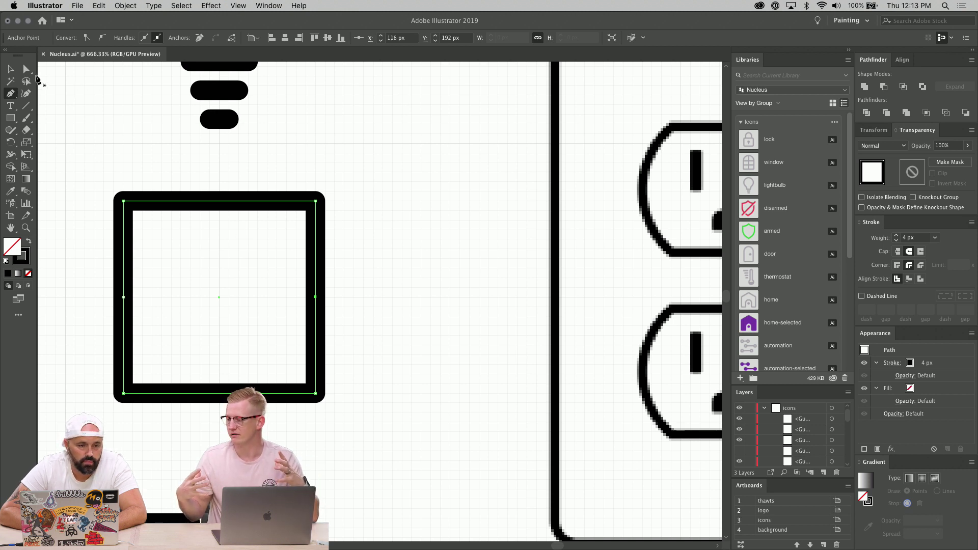
Move the square's two left corner points about 4 px inward, leaving the left middle point in place.
click(26, 68)
drag(104, 184, 142, 223)
drag(118, 380, 151, 410)
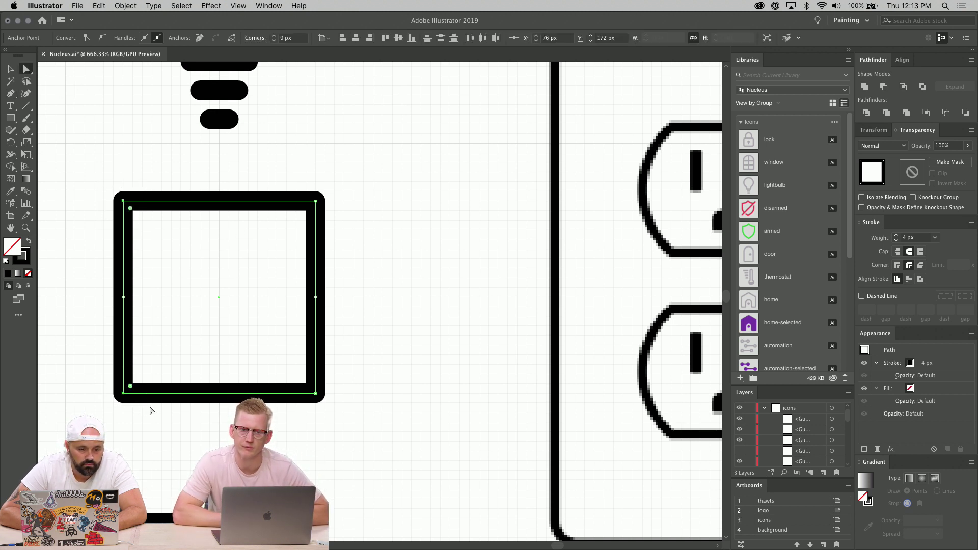
key(Right)
key(Right)
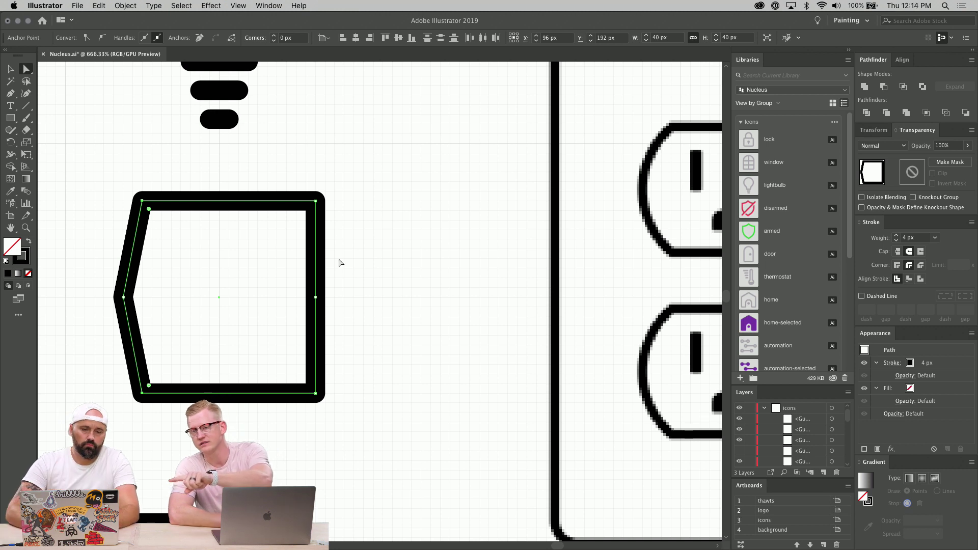
Move the outline's upper-right corner point 4 px inward to X 112 px.
drag(329, 192, 287, 252)
key(Left)
key(Left)
key(Left)
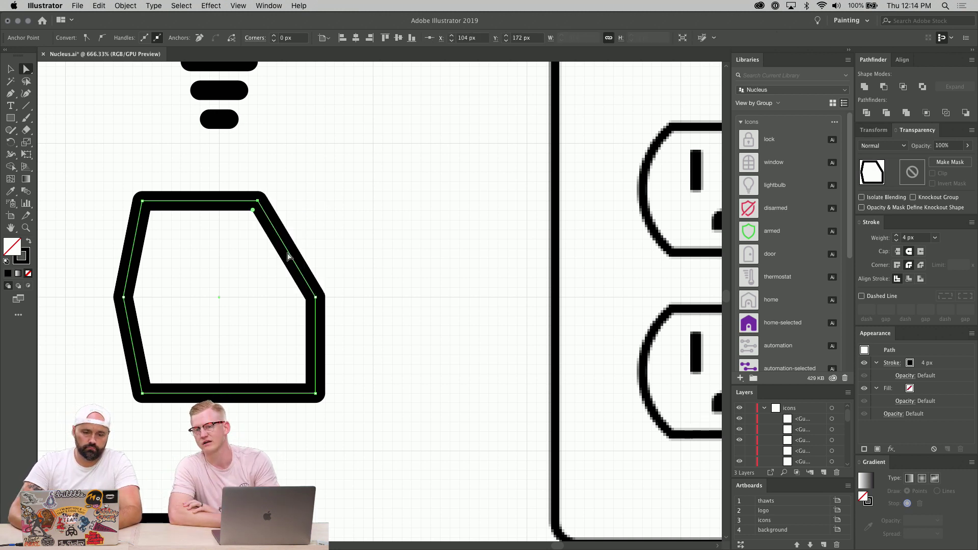
key(Right)
key(Right)
key(Right)
key(Right)
key(Left)
key(Left)
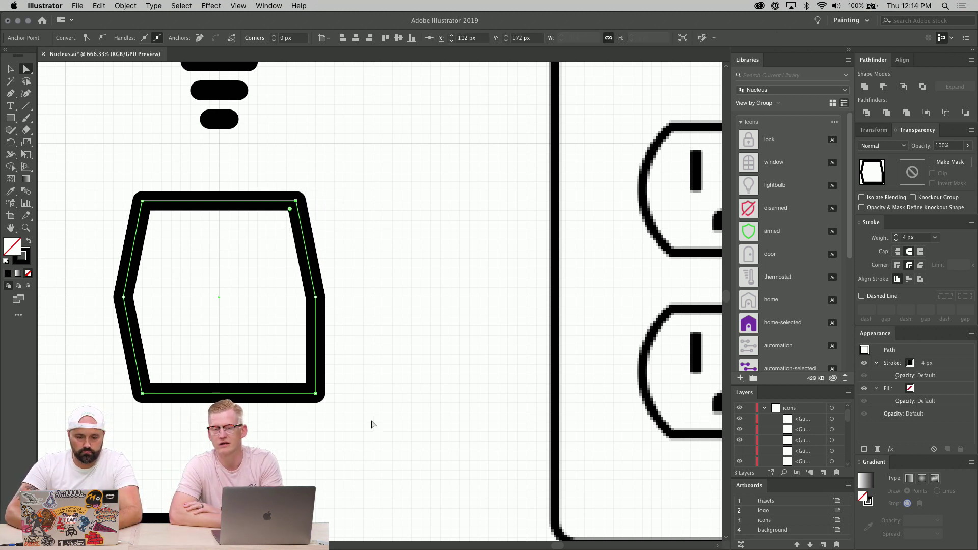
Move the outline's lower-right corner point inward to line up with the upper-right one, and deselect the shape.
key(Left)
key(Left)
key(Left)
click(384, 408)
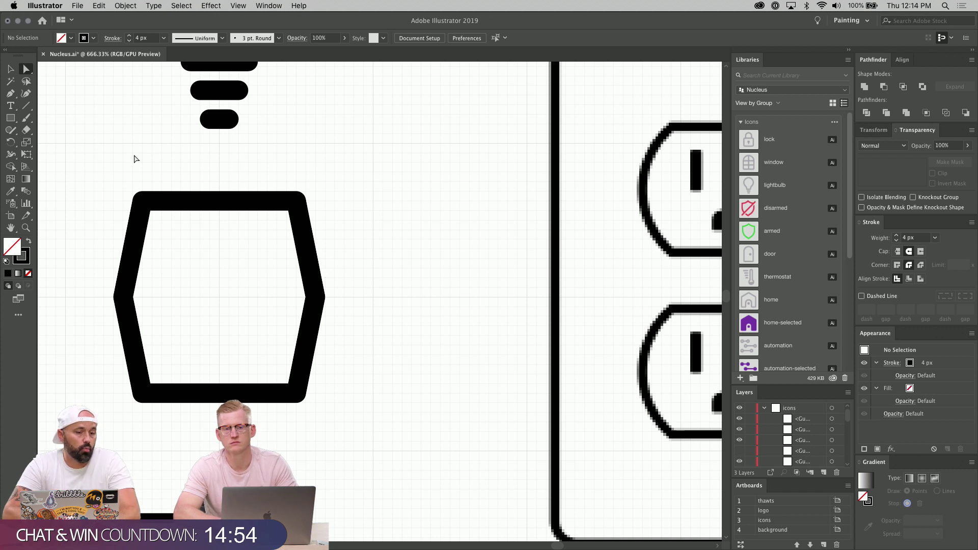
Try to thicken the outline's stroke at the middle of all four sides with the Width tool.
drag(135, 159, 208, 247)
click(208, 247)
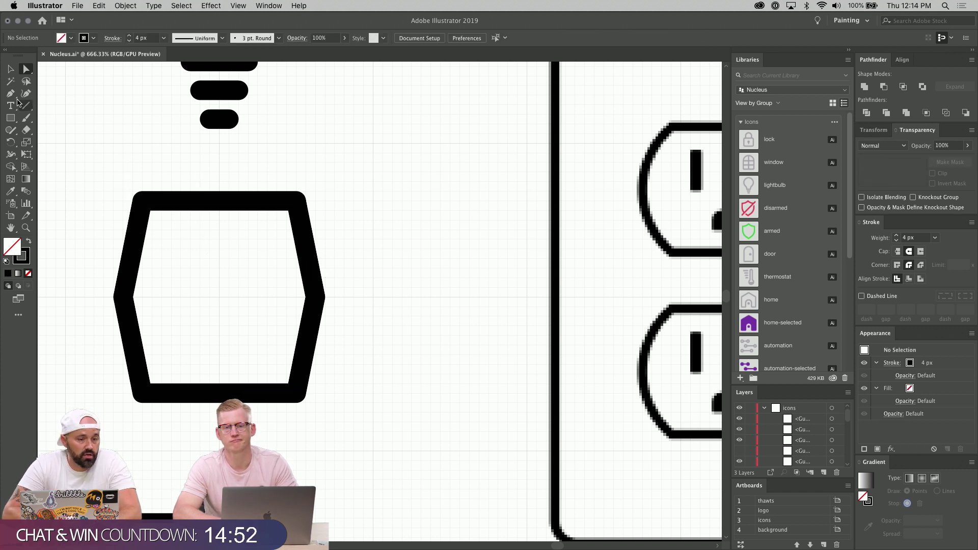
key(v)
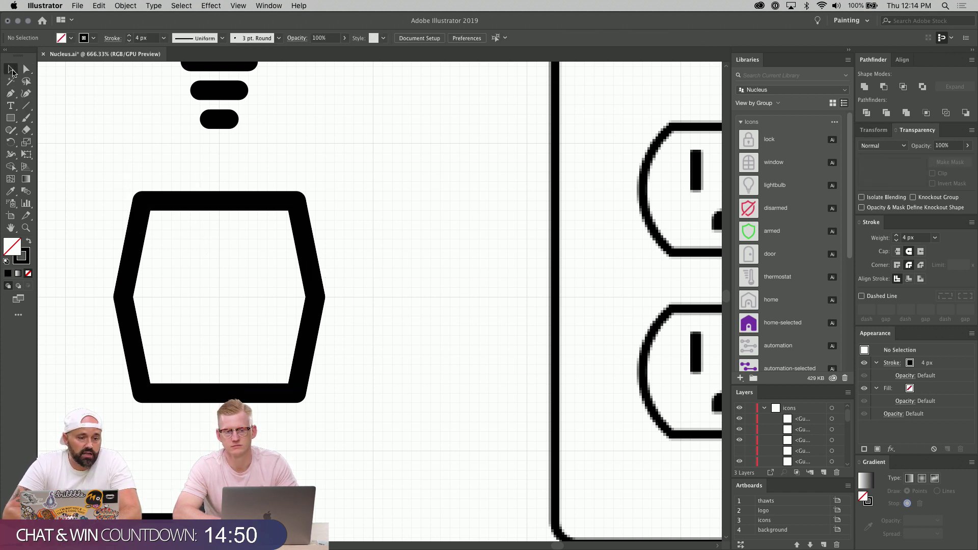
click(204, 262)
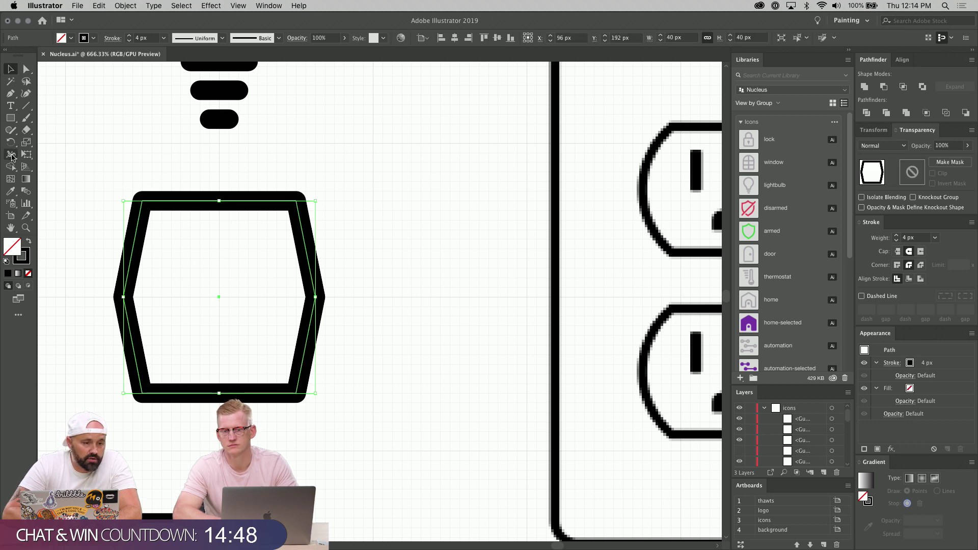
click(11, 155)
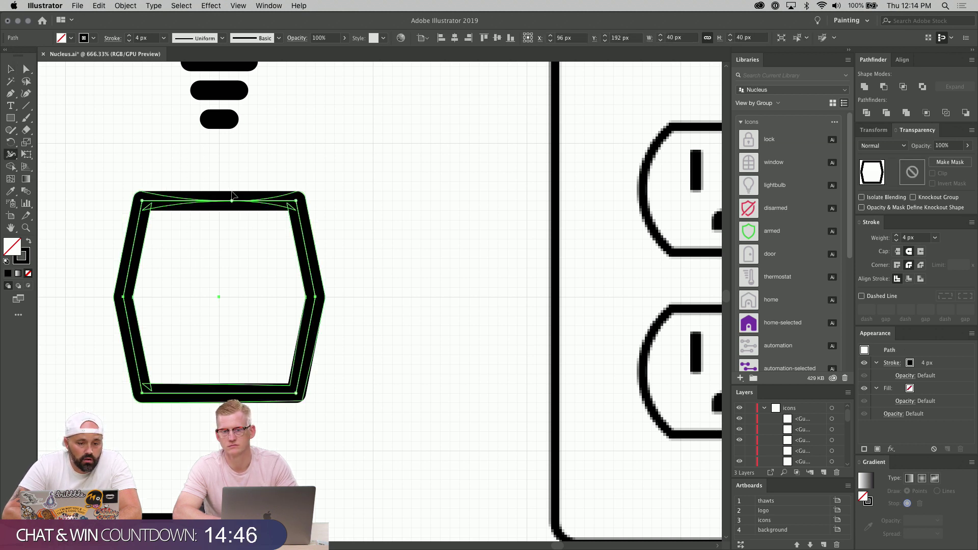
drag(231, 194, 230, 221)
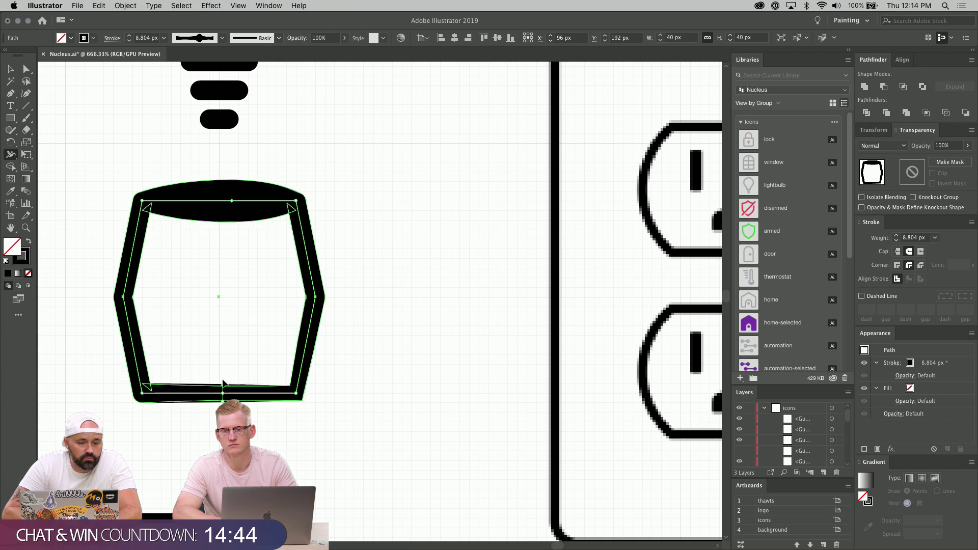
drag(223, 381, 222, 365)
drag(321, 302, 334, 297)
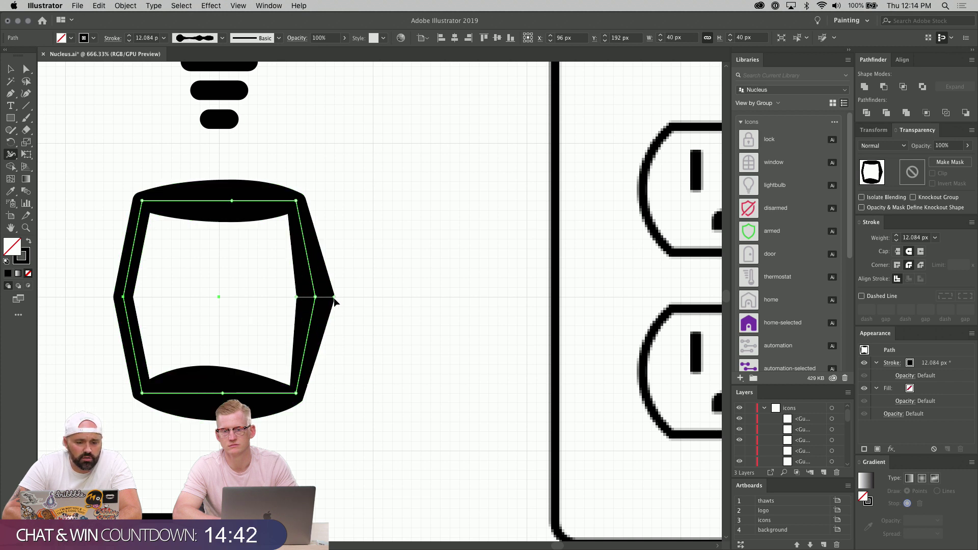
drag(115, 299, 102, 298)
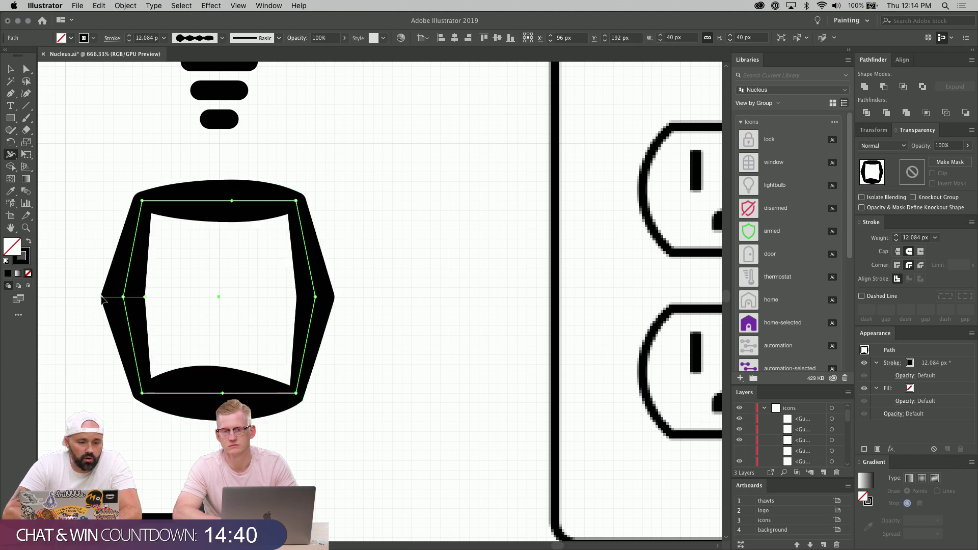
key(v)
click(124, 152)
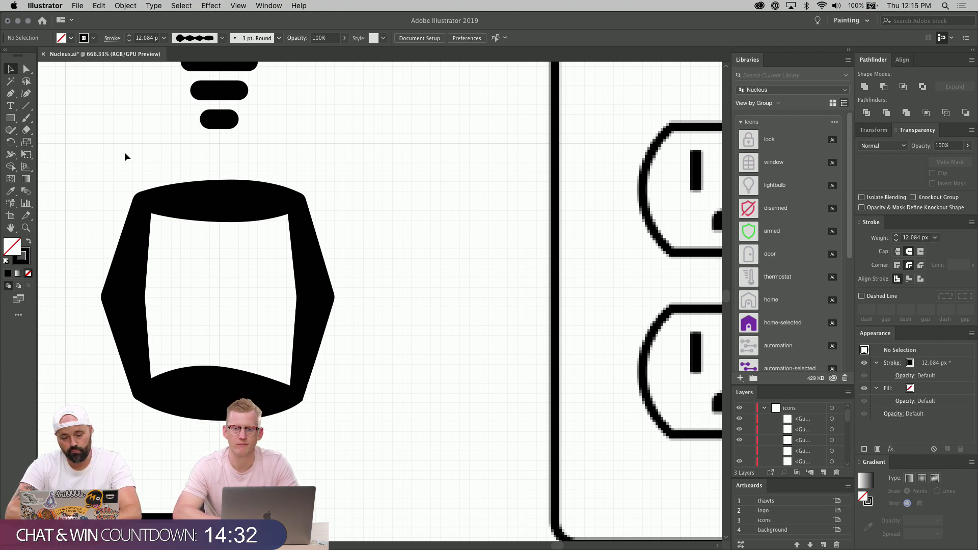
Undo the stroke width changes on the outline.
key(super+z)
key(super+z)
key(super+z)
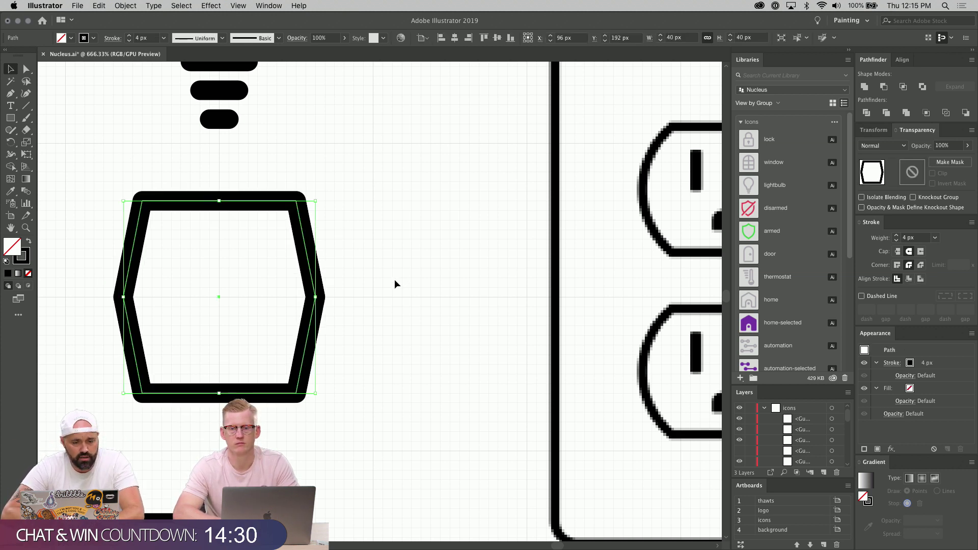
key(shift+w)
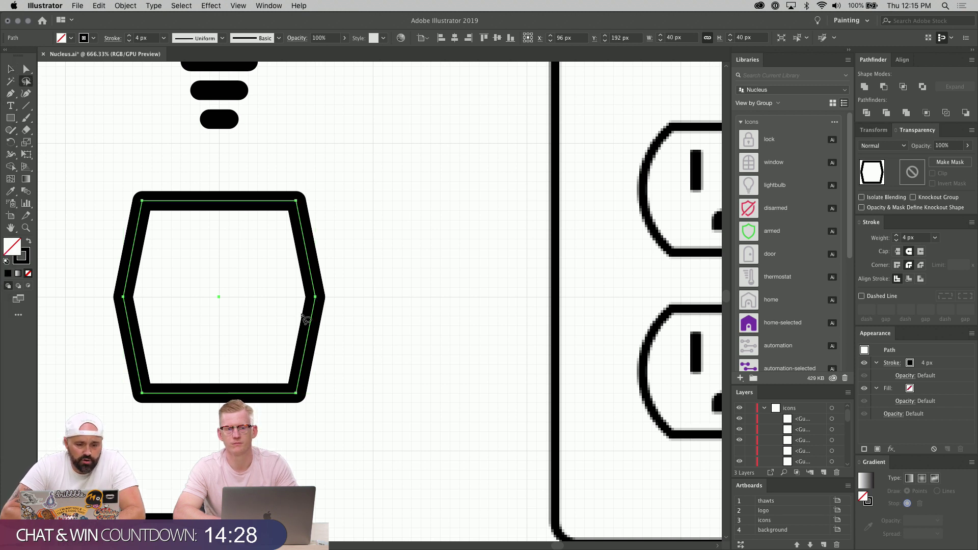
scroll(245, 271, up, 1)
scroll(244, 270, right, 1)
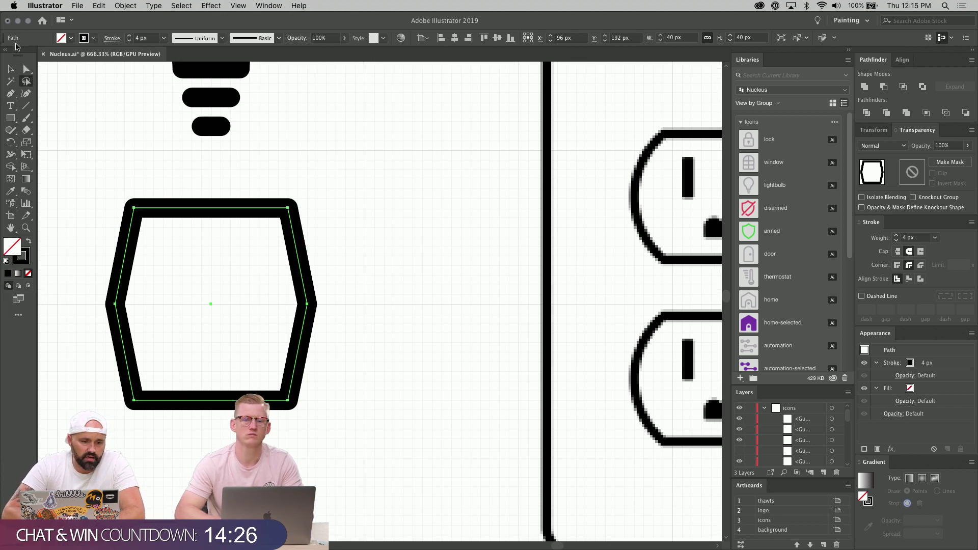
Move the outline's left and right middle points 2 px outward each, making the shape 44 px wide.
click(26, 69)
drag(98, 298, 162, 336)
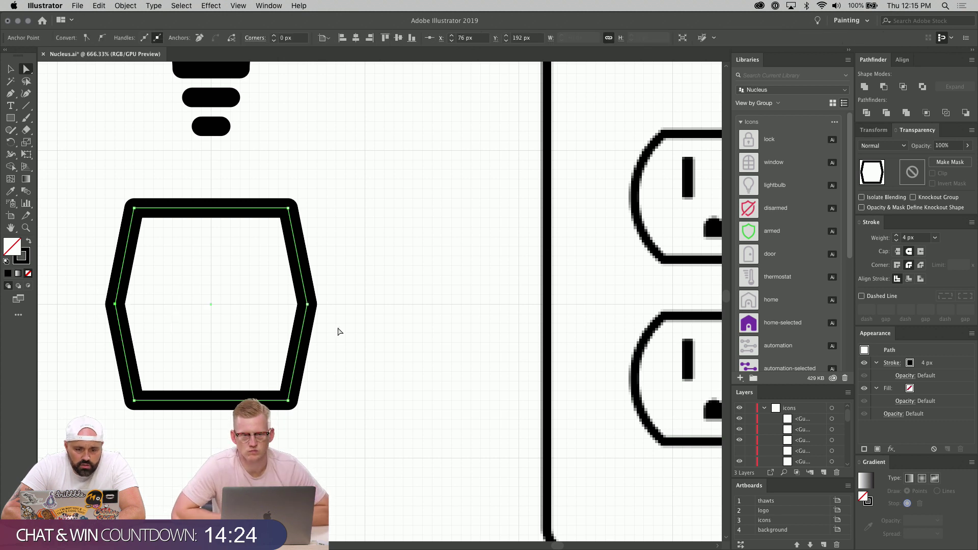
shift+click(308, 304)
drag(310, 308, 311, 311)
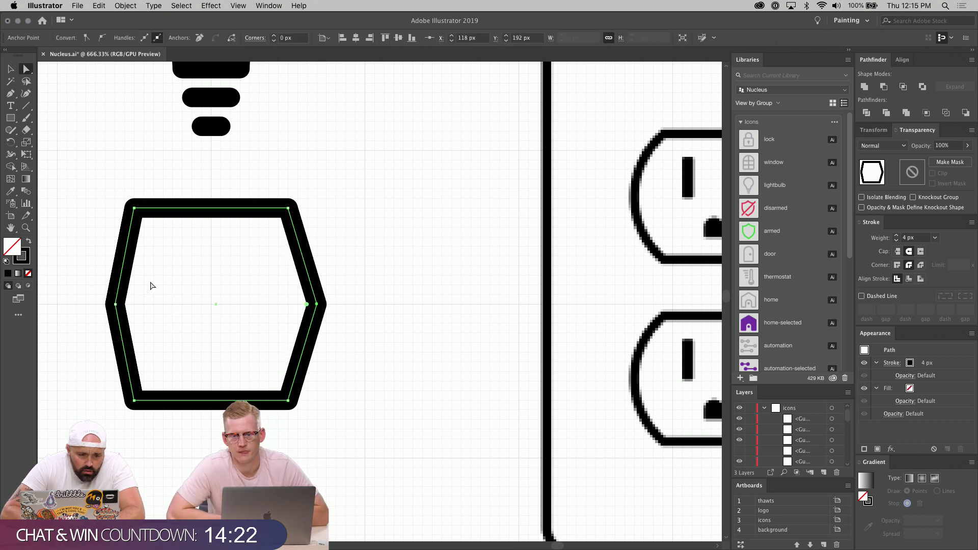
drag(117, 294, 408, 352)
scroll(408, 351, left, 3)
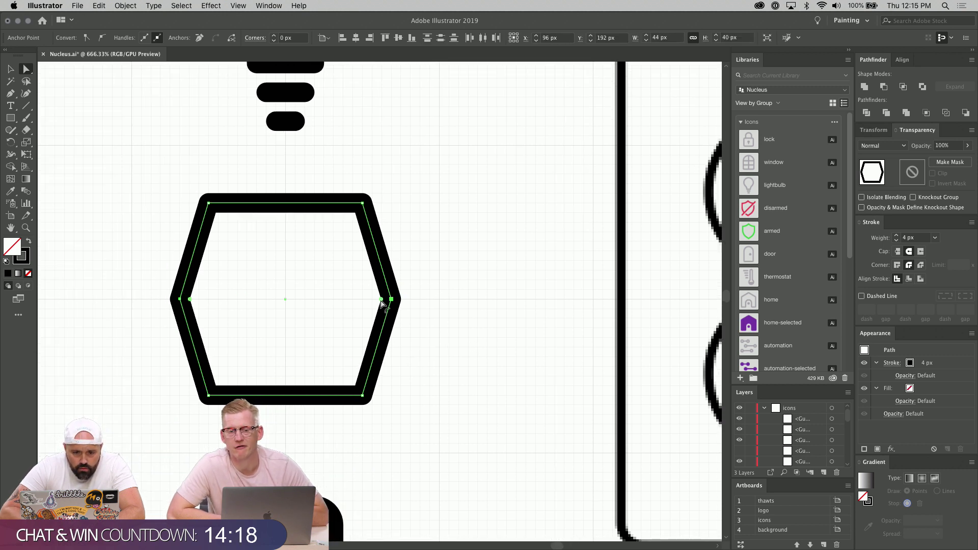
Try rounding the outline's two side points to a corner radius of about 57 px, and undo it.
drag(382, 305, 38, 264)
key(ctrl+z)
drag(167, 274, 442, 329)
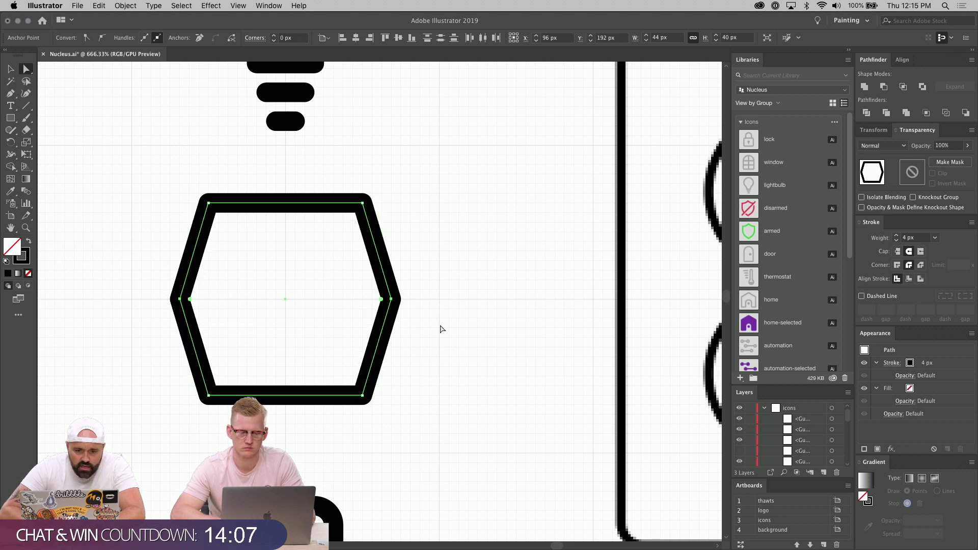
click(290, 39)
drag(193, 310, 470, 341)
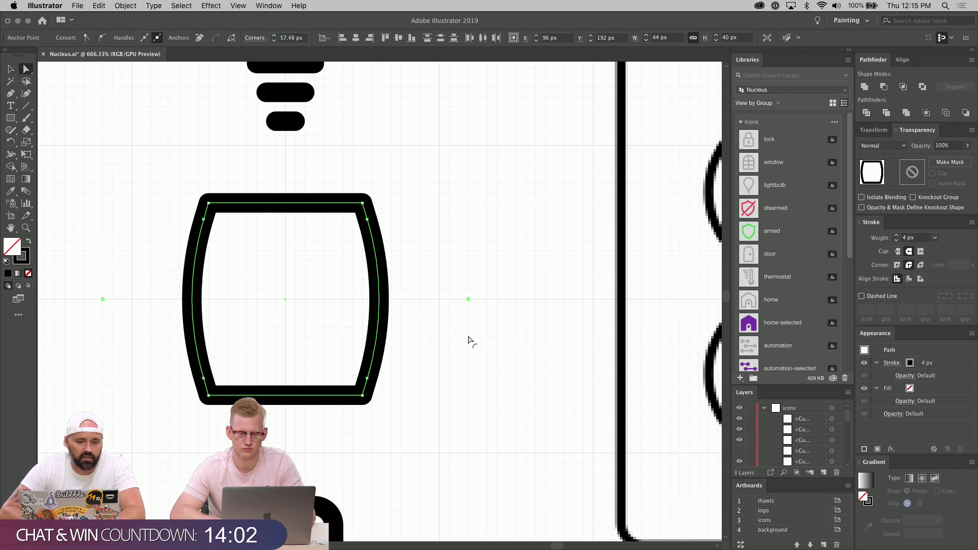
key(super+z)
Try increasing corner radii on the two side points, including 40 px, and reset the radius to 0 px.
click(284, 38)
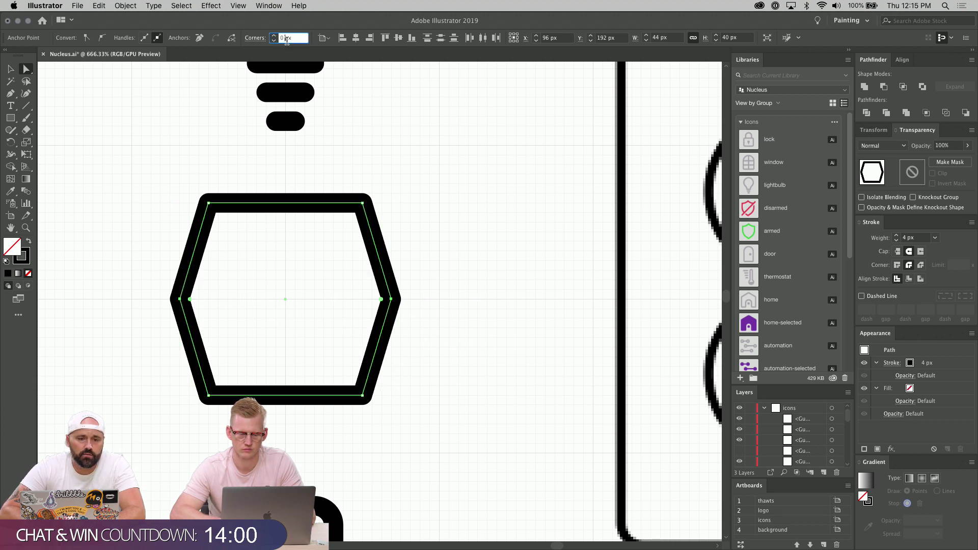
text(50)
key(Return)
key(Up)
key(Up)
key(Up)
key(Up)
key(Up)
key(Up)
key(Up)
key(Up)
key(Up)
key(Up)
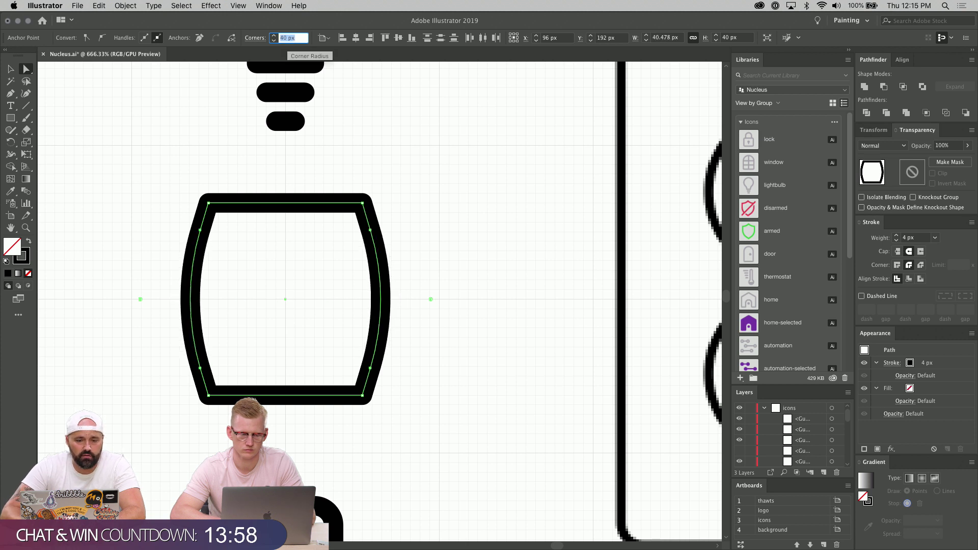
text(0)
key(Return)
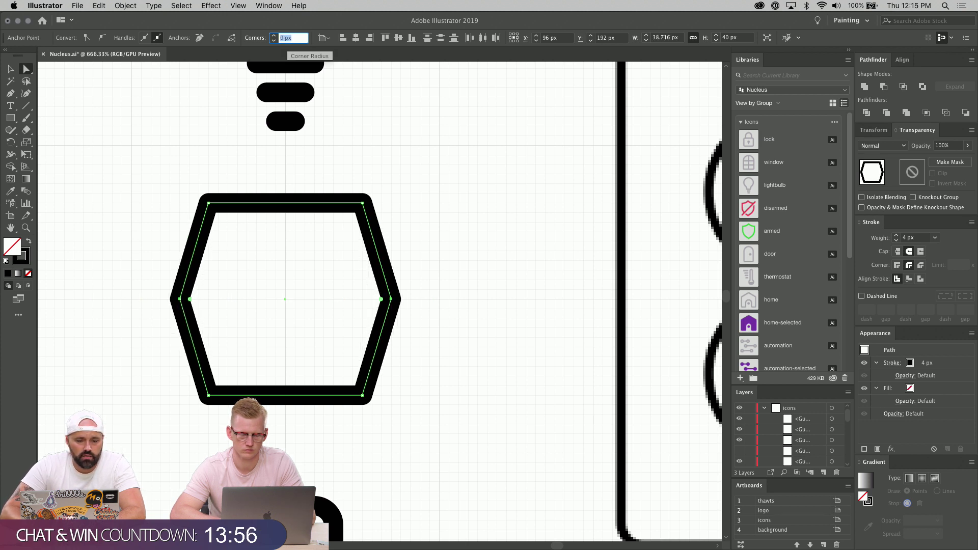
click(427, 203)
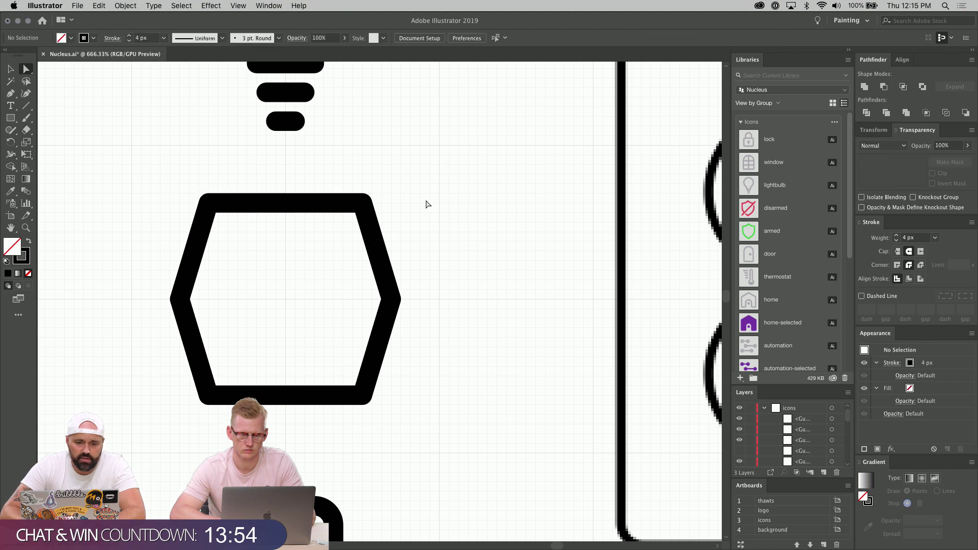
Move the two upper corner points down 2 px and the two lower ones up 2 px, making the outline 36 px high.
drag(410, 236, 194, 155)
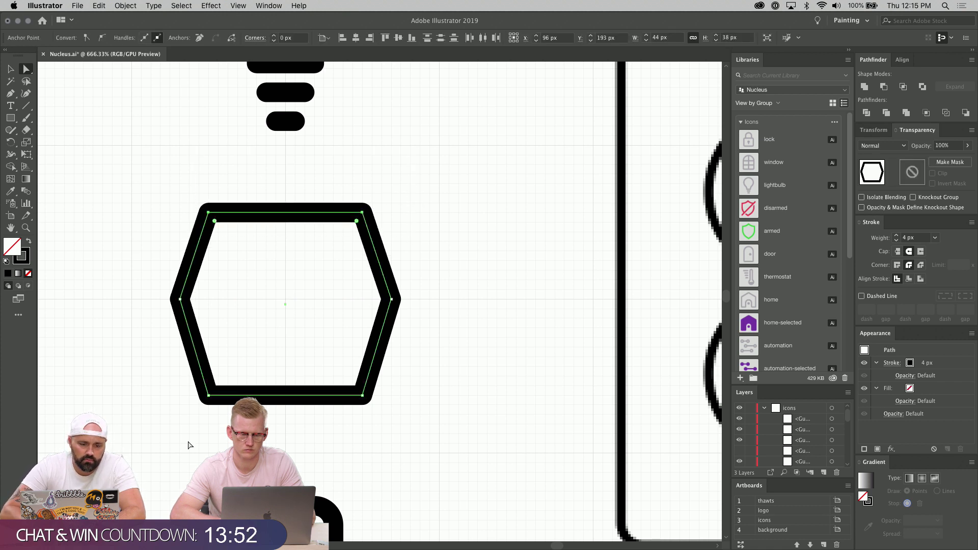
drag(186, 383, 428, 483)
key(Up)
key(Up)
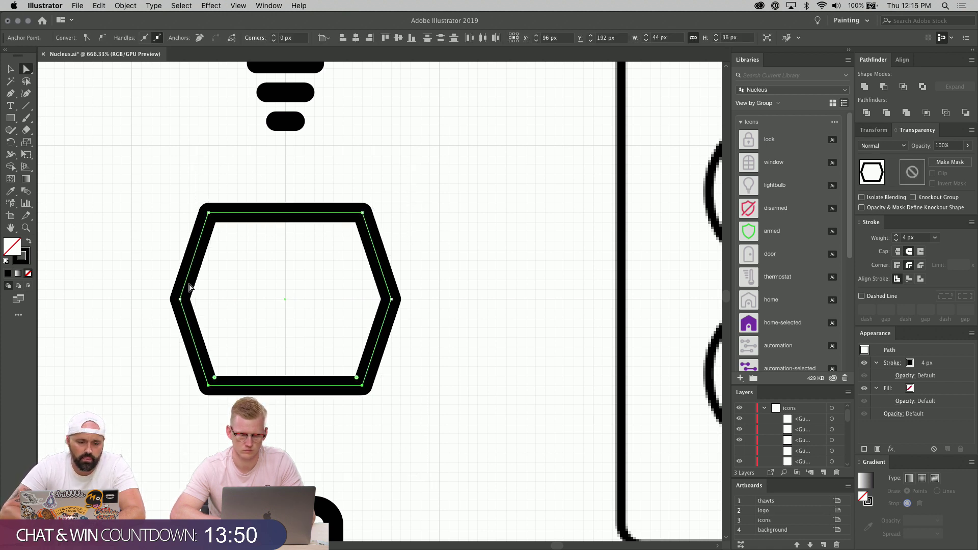
Try rounding the shortened outline's two side points to a corner radius of 56.92 px.
drag(173, 283, 458, 330)
click(275, 37)
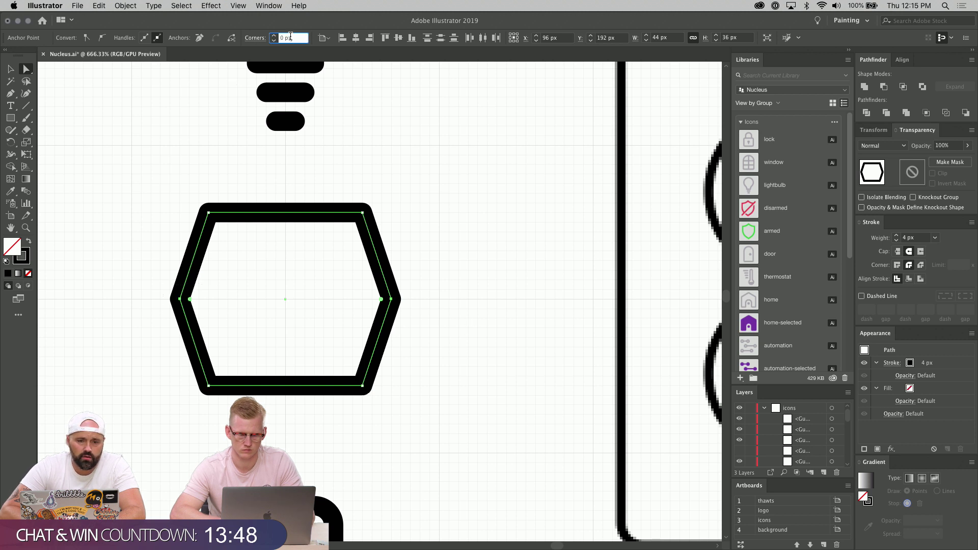
key(shift+Up)
key(shift+Up)
key(shift+Up)
key(shift+Up)
key(shift+Up)
key(shift+Up)
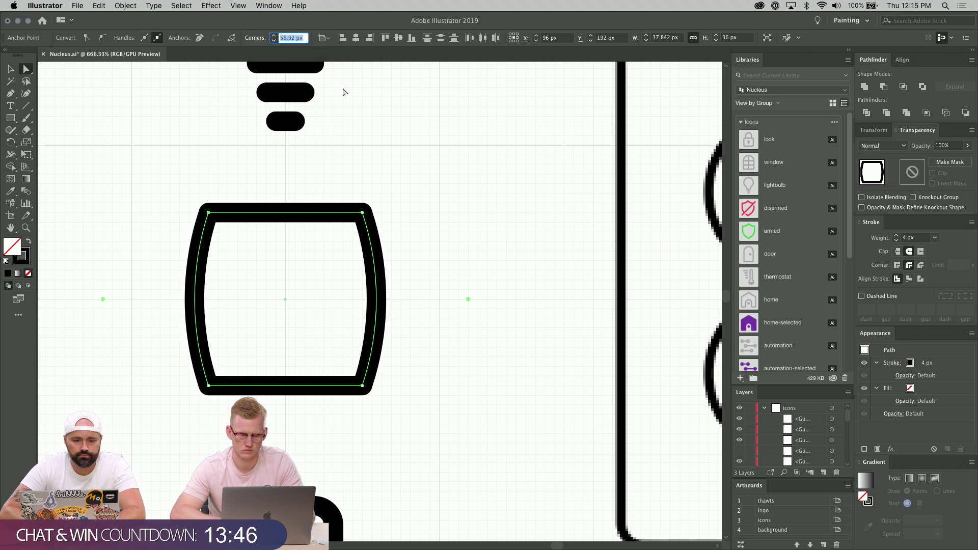
key(Return)
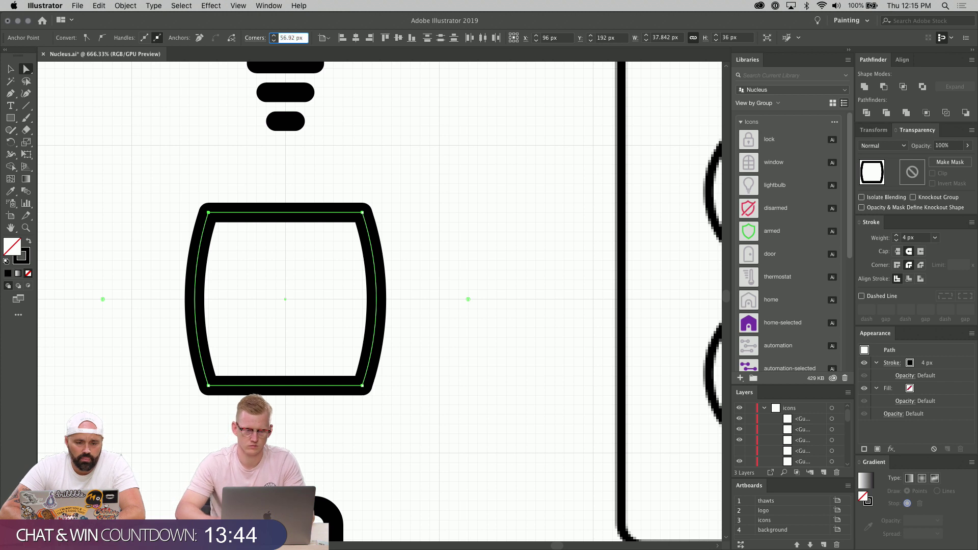
Undo the corner rounding on the side points, keeping the outline 36 px high.
key(super)
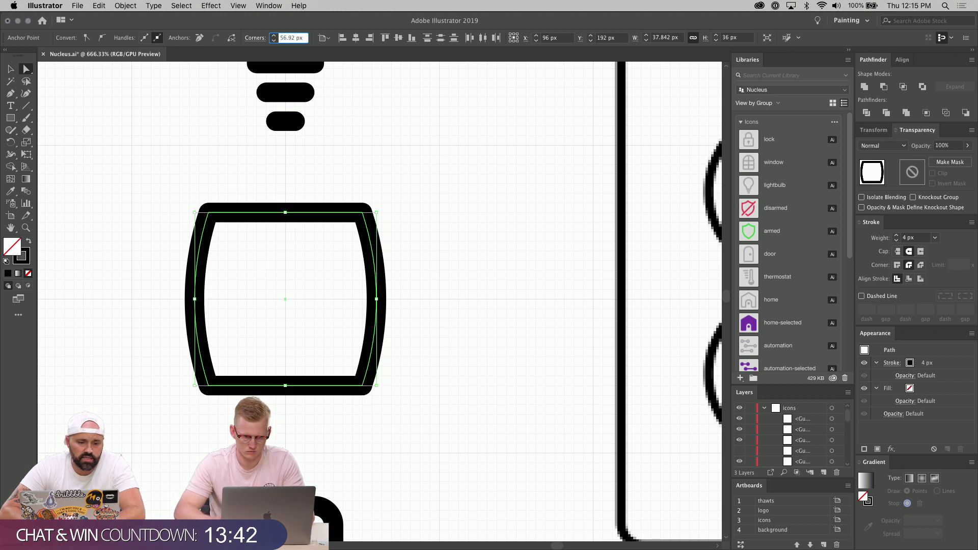
key(super+z)
key(super+z)
key(super+z)
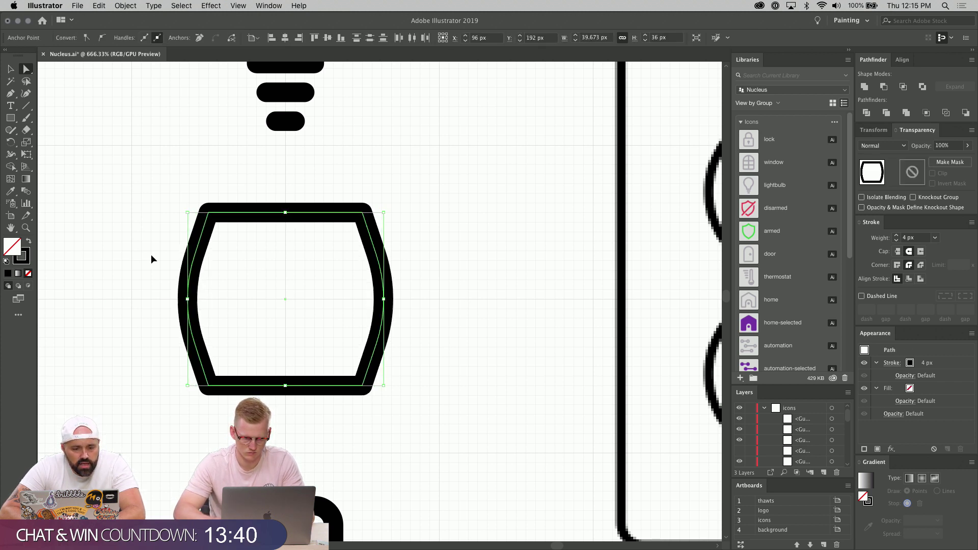
key(super+z)
key(super+z)
key(super+z)
key(super+z)
key(super+z)
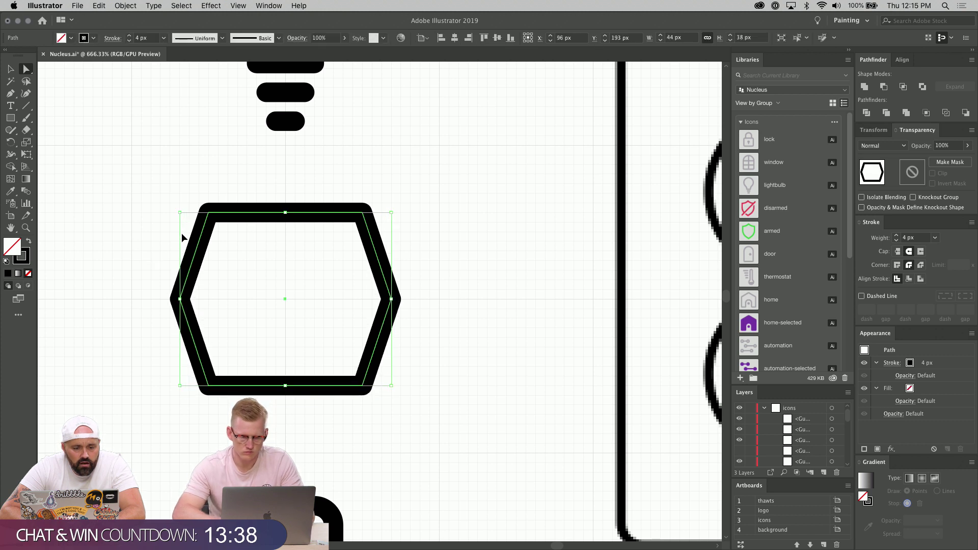
Round all six corners of the outline to about 5.87 px, and round the two side points further into long smooth curves.
drag(156, 190, 426, 404)
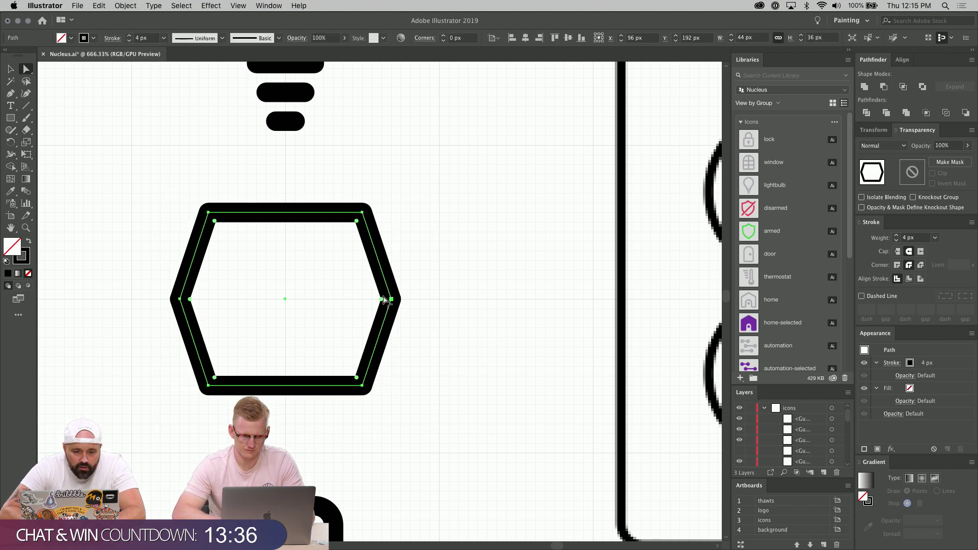
drag(386, 300, 363, 304)
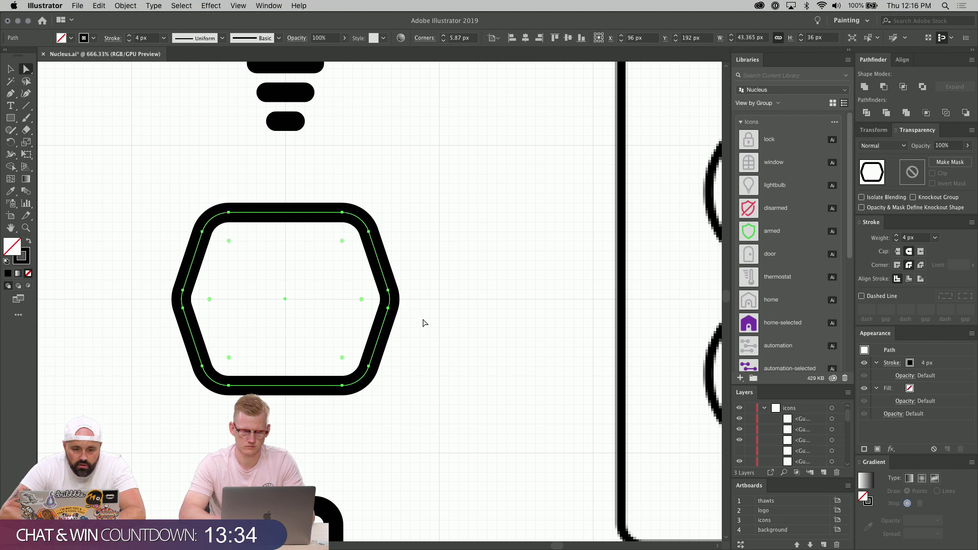
drag(425, 323, 122, 267)
drag(208, 301, 449, 380)
click(451, 385)
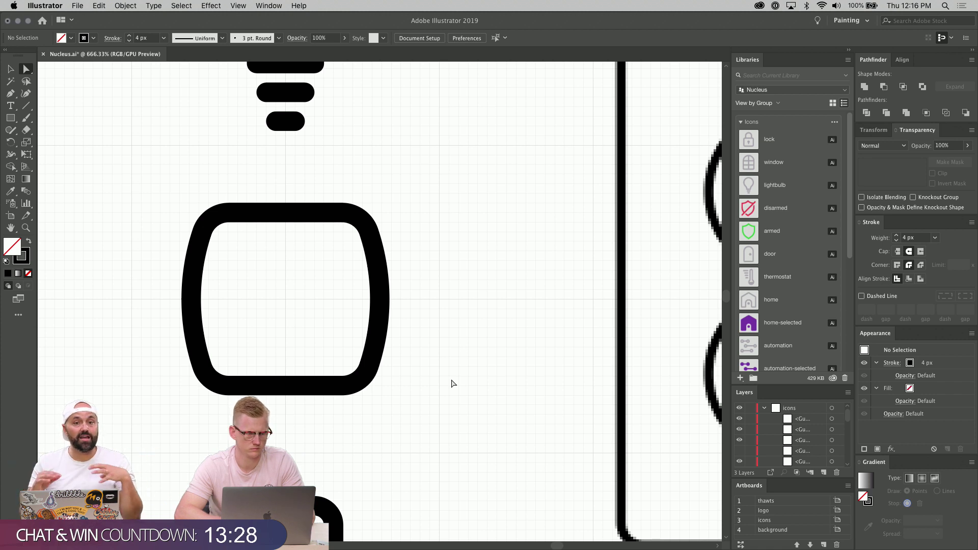
Draw a vertical line 10 px long at X 88 px, Y 189 px as the socket's left slot, and deselect it.
key(backslash)
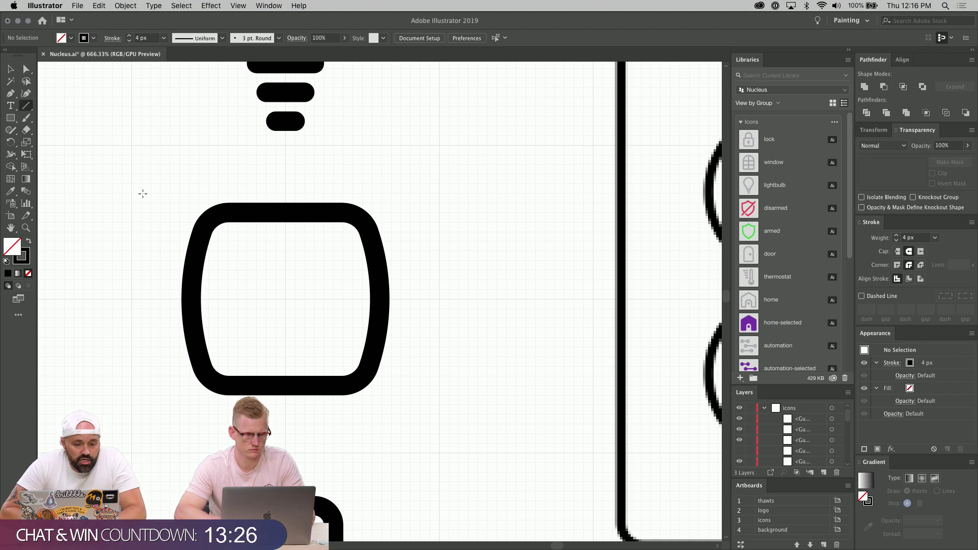
drag(247, 261, 246, 309)
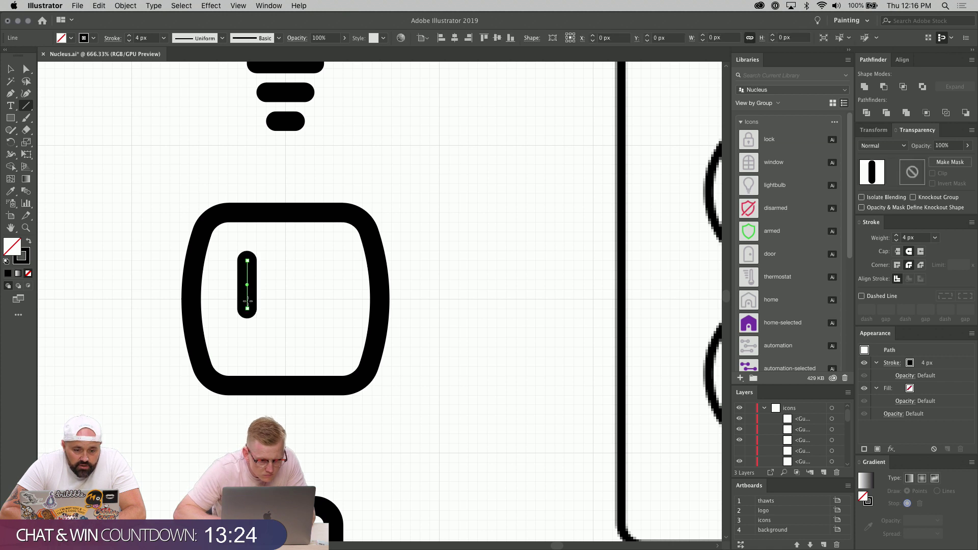
scroll(272, 311, right, 5)
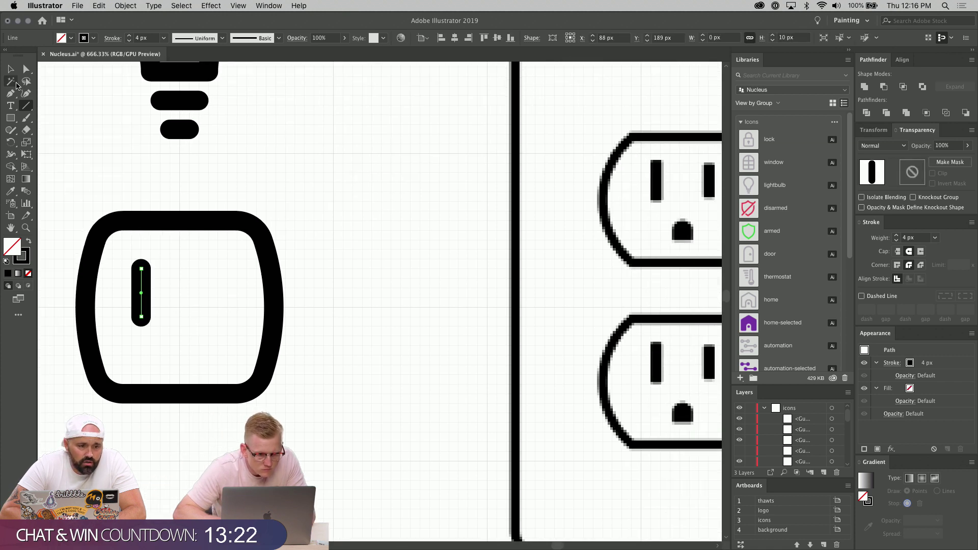
click(11, 69)
click(209, 310)
mouse_move(144, 305)
mouse_down()
mouse_move(214, 324)
mouse_move(208, 319)
mouse_up()
click(143, 303)
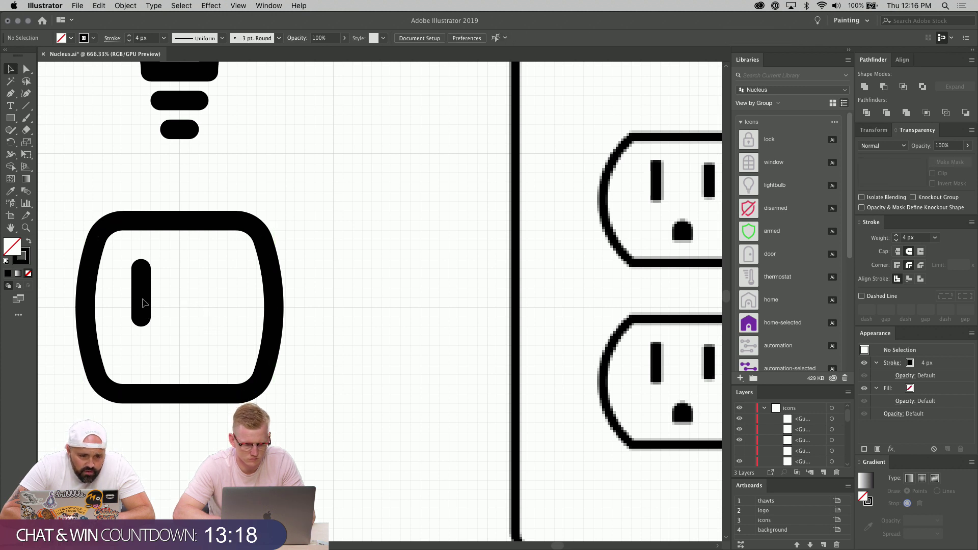
Duplicate the left slot 14 px to its right, at X 102 px, and shift the original slot to X 90 px.
drag(143, 297, 211, 313)
click(143, 311)
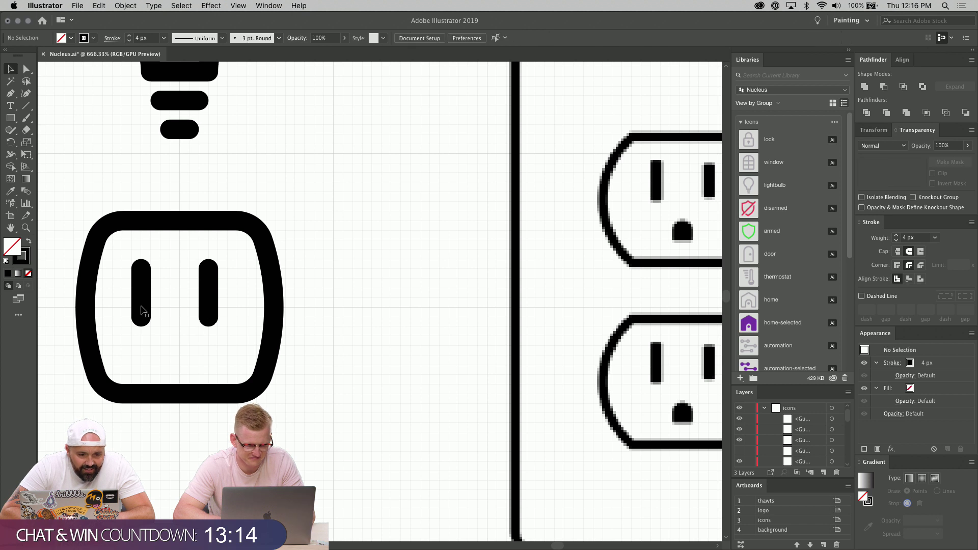
drag(144, 310, 152, 310)
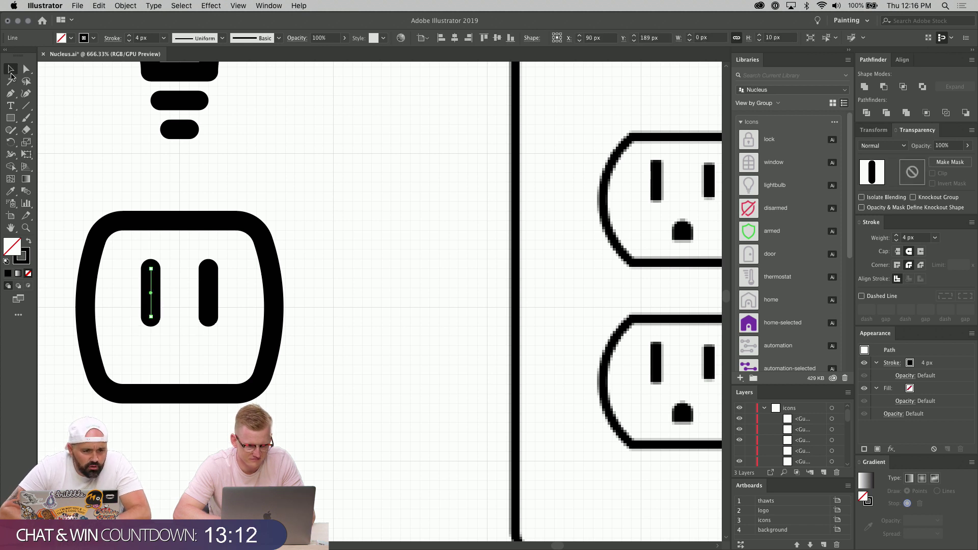
Shorten both slots from their upper ends to a height of 8 px.
click(26, 69)
drag(129, 248, 247, 291)
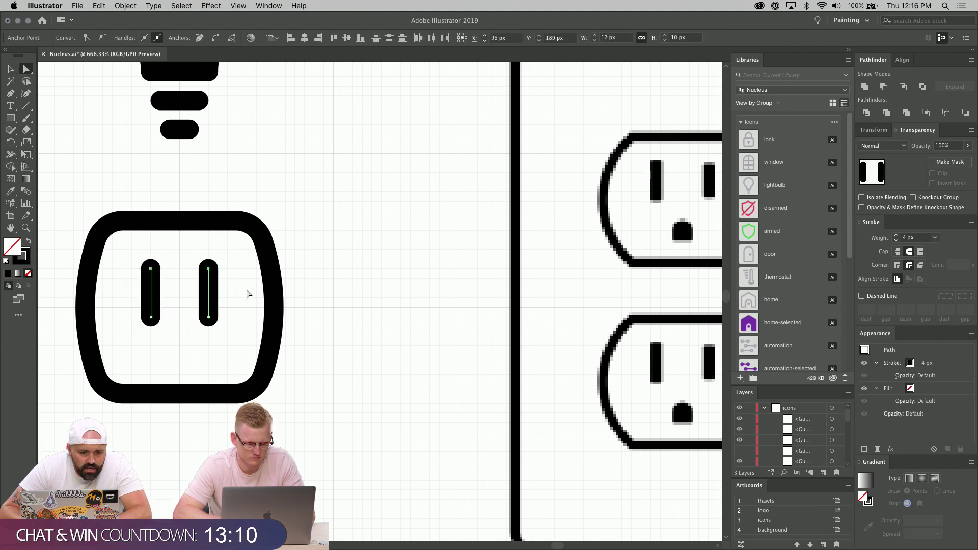
key(Down)
key(Down)
Move the left slot back to X 88 px and the right slot outward to X 104 px, and deselect.
key(super+z)
key(super+z)
key(super+z)
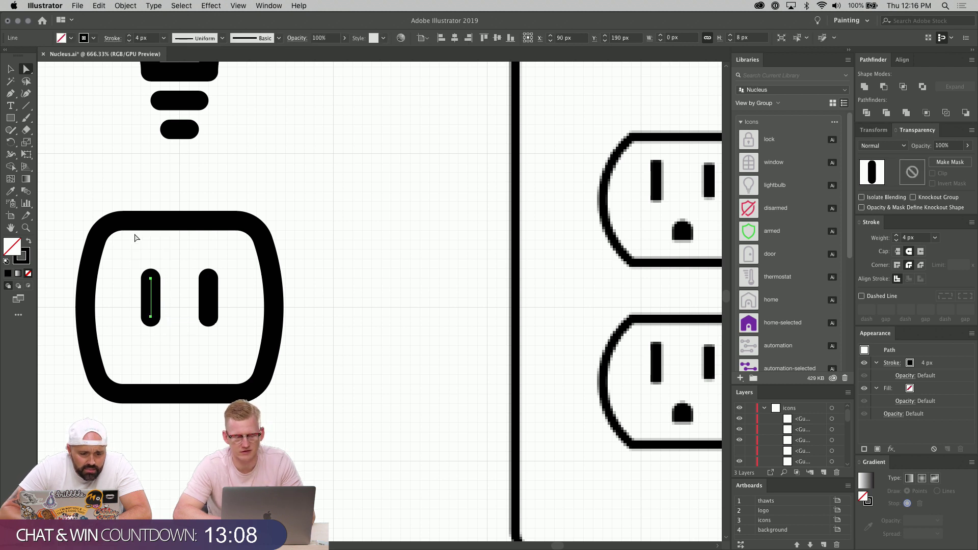
key(super+z)
key(super+z)
key(super+z)
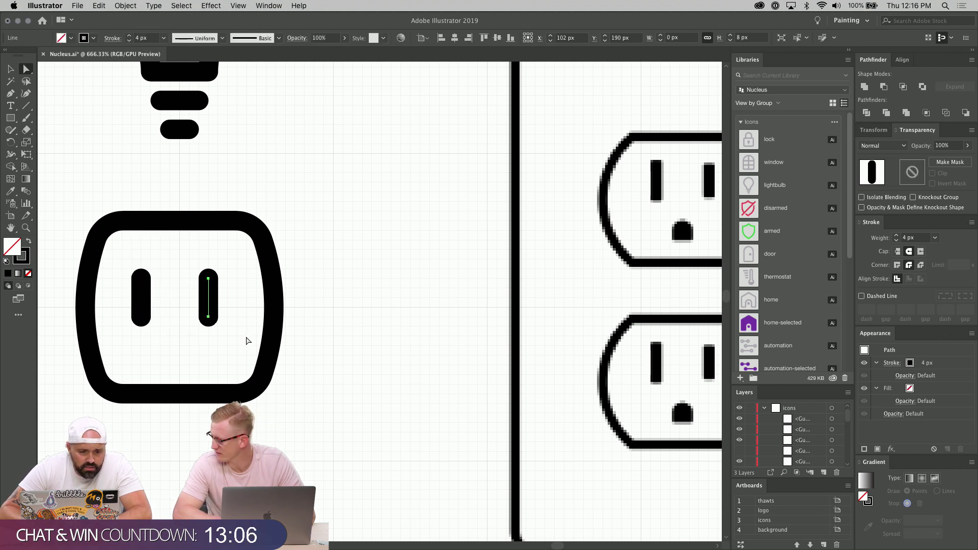
click(207, 354)
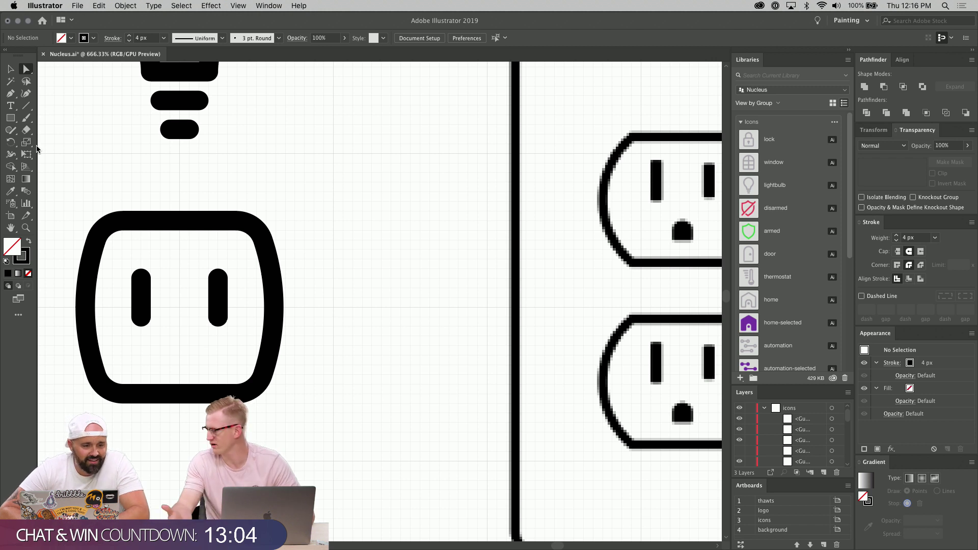
Draw a 4 × 6 px rectangle centred below the two slots at X 96 px, Y 197 px, with a black fill and no stroke.
click(14, 118)
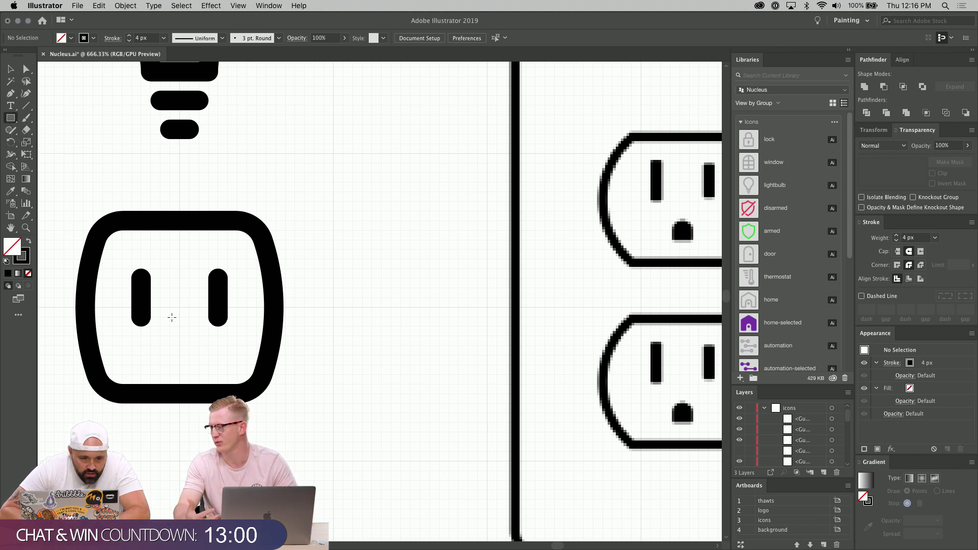
drag(190, 341, 190, 346)
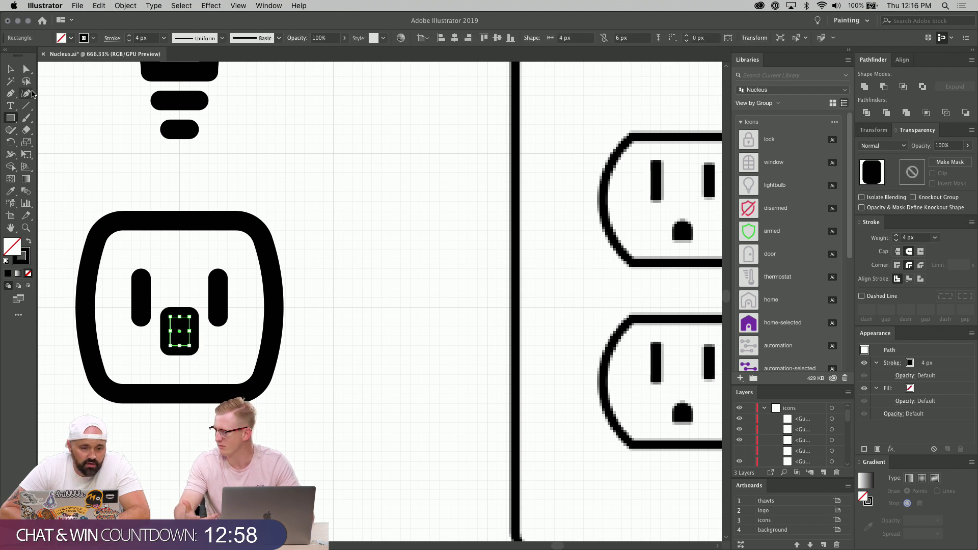
click(26, 68)
click(29, 241)
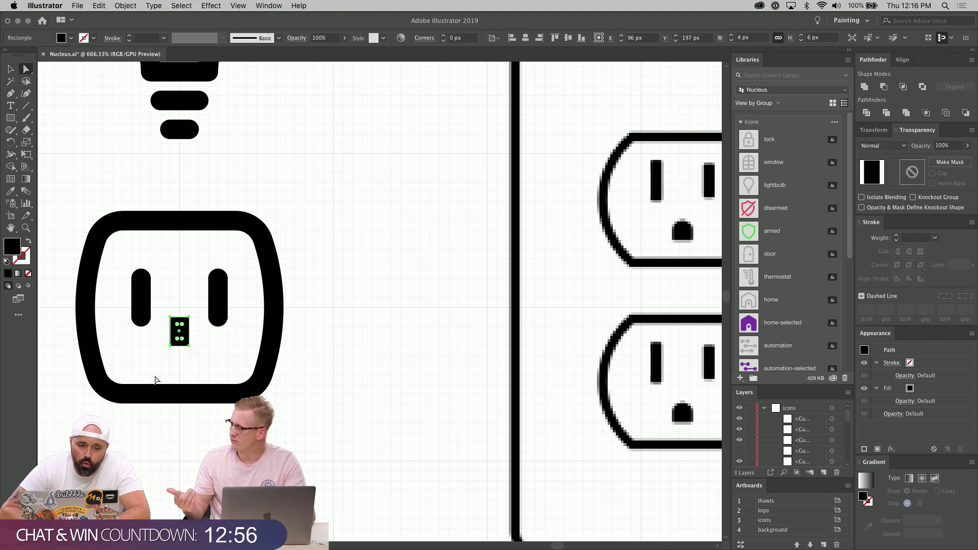
click(196, 367)
Lower the small filled rectangle 2 px to Y 199 px, and deselect it.
scroll(196, 366, left, 4)
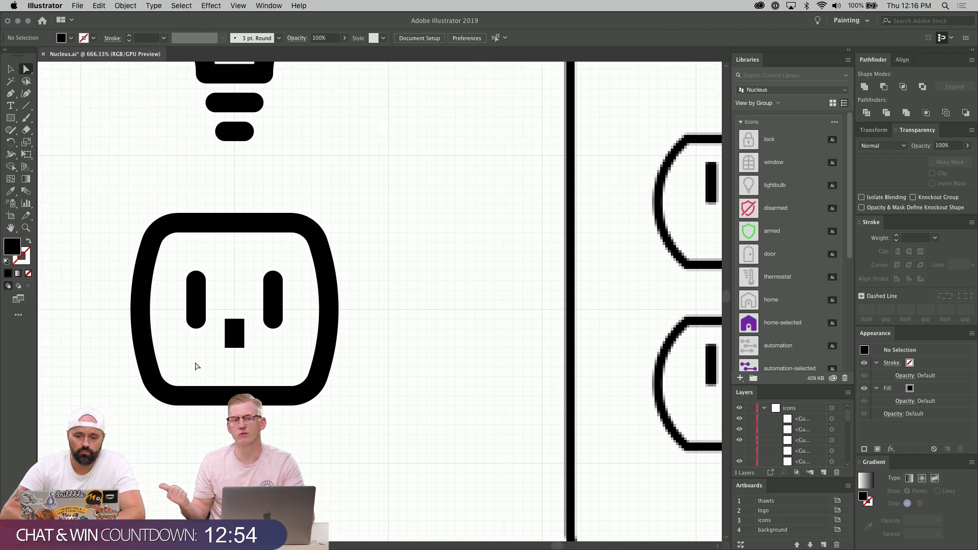
scroll(196, 367, right, 4)
scroll(245, 357, up, 1)
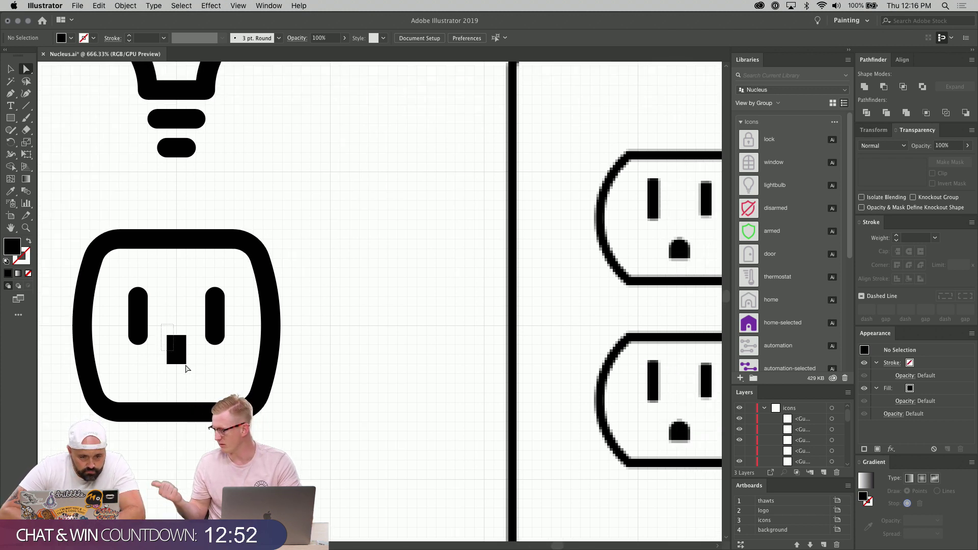
key(super+a)
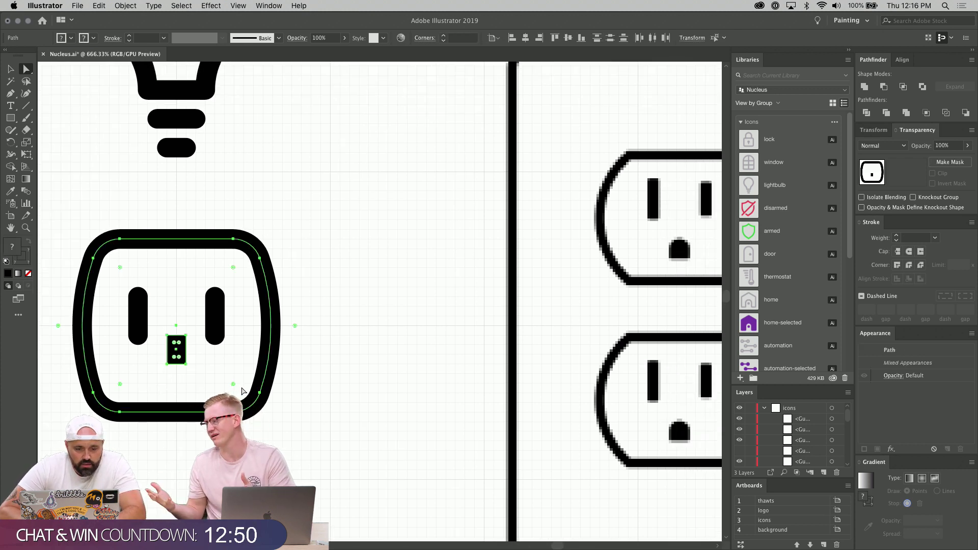
click(201, 431)
click(179, 361)
key(Down)
key(Down)
key(Down)
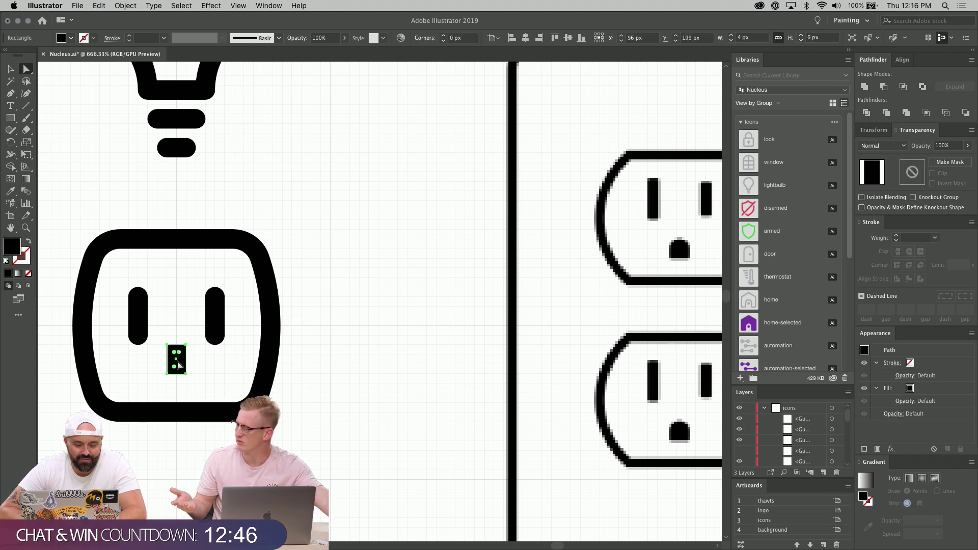
click(202, 447)
Try rounding the small rectangle's two upper corners to 2 px.
scroll(201, 448, up, 3)
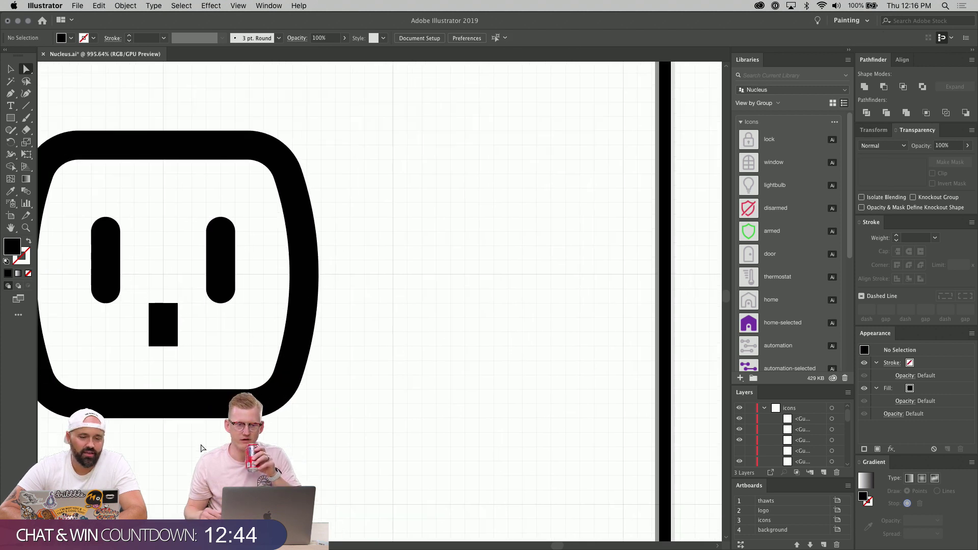
scroll(202, 447, left, 3)
scroll(201, 448, up, 2)
click(197, 334)
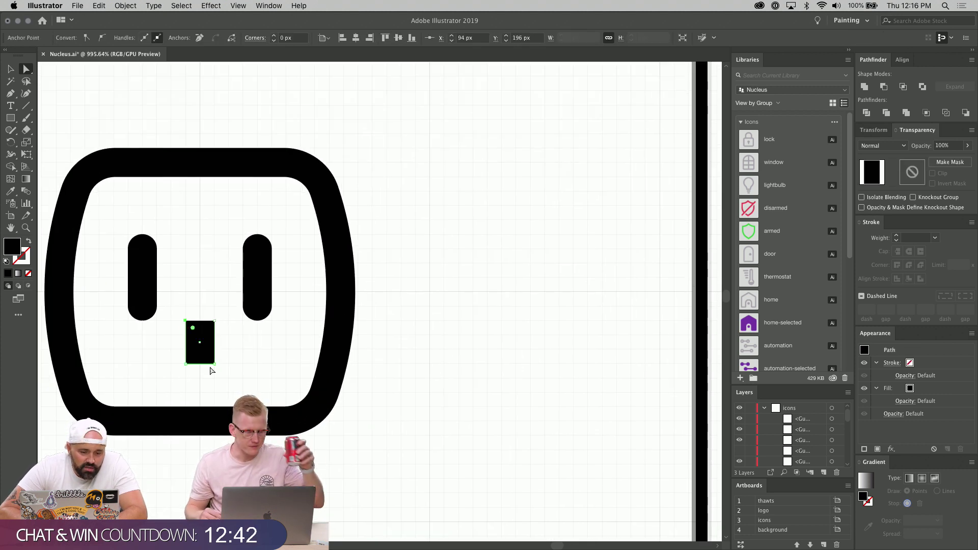
click(212, 371)
click(199, 338)
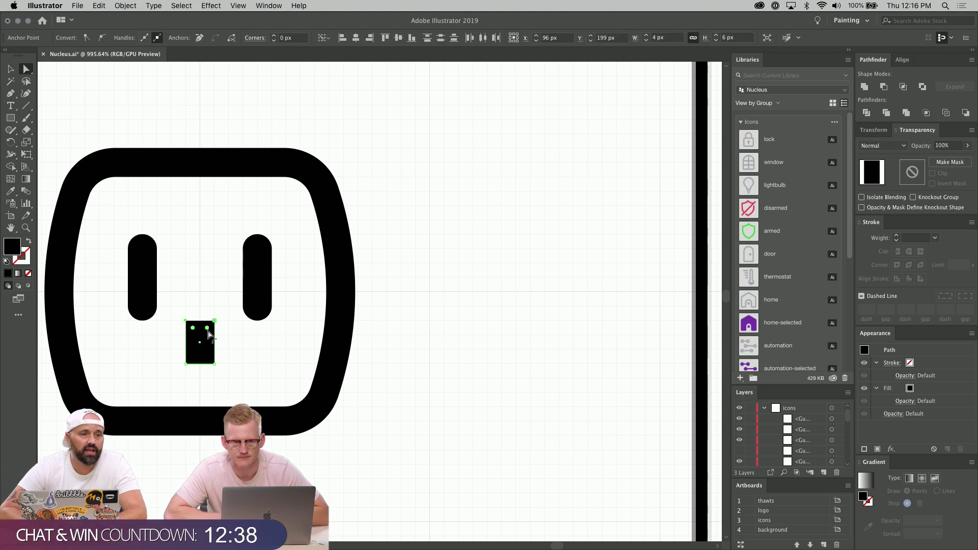
drag(207, 329, 200, 335)
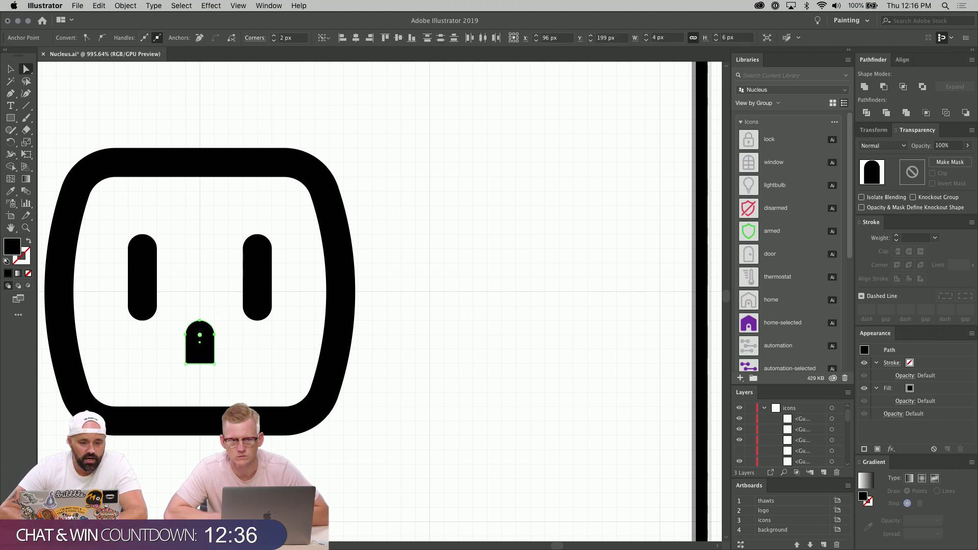
click(220, 451)
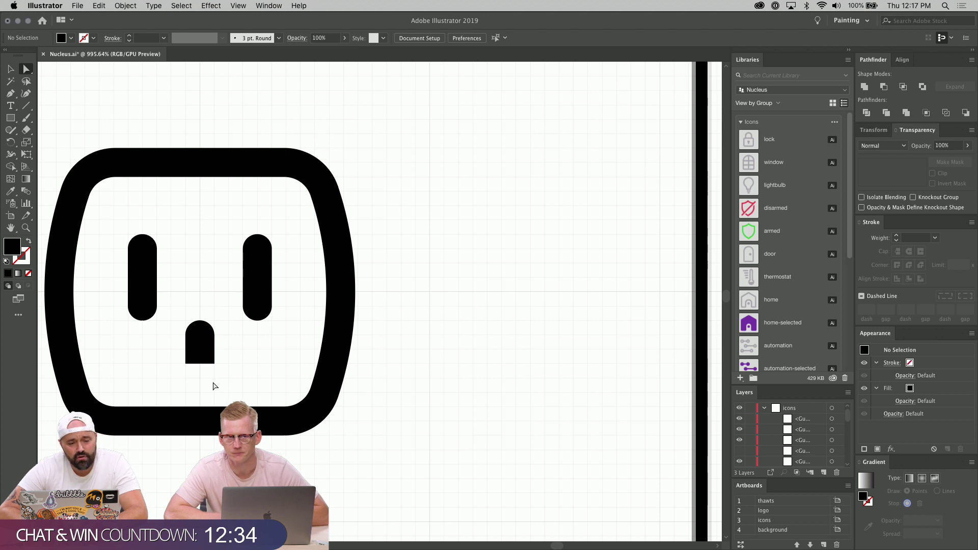
key(super+z)
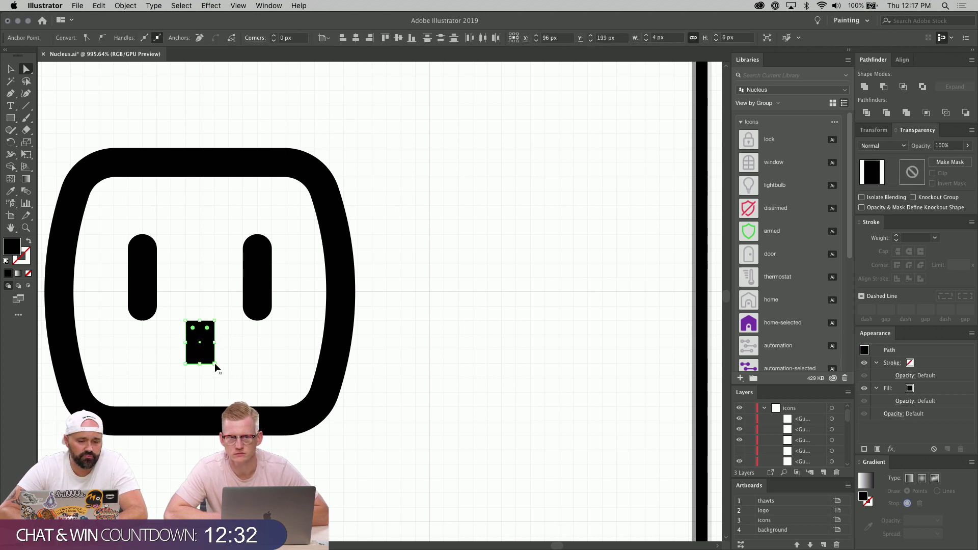
Round the small rectangle's two lower corners into a full semicircle and its two upper corners only slightly.
click(186, 364)
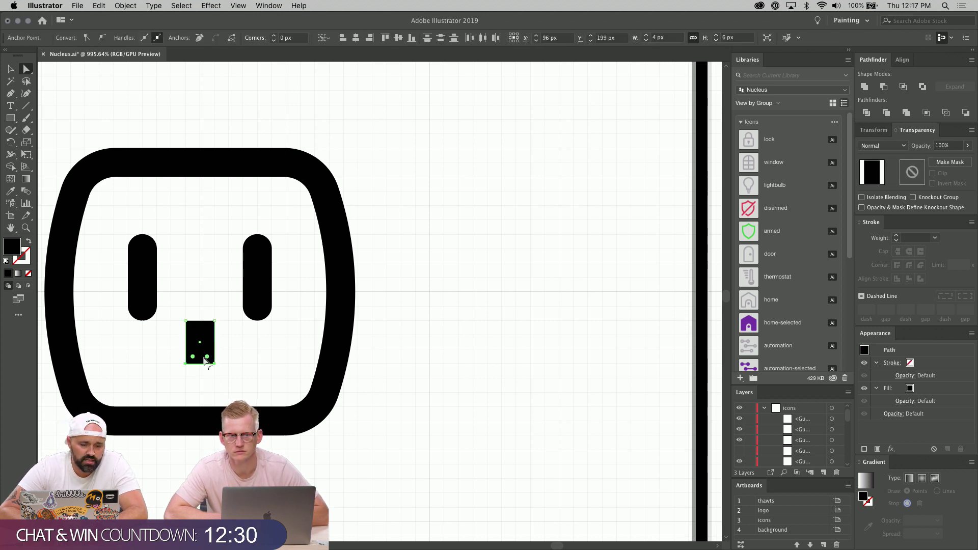
drag(194, 361, 199, 352)
click(260, 373)
scroll(258, 372, down, 3)
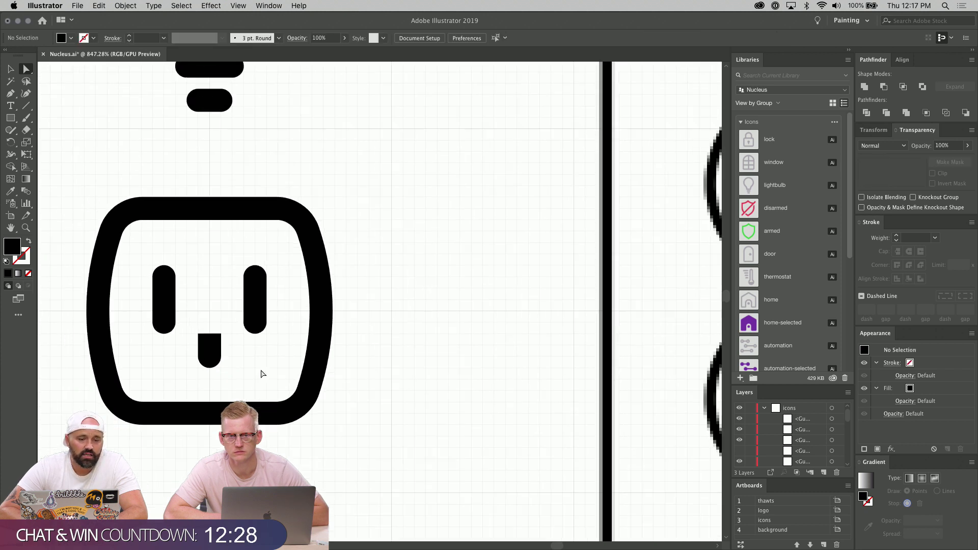
scroll(254, 367, up, 2)
drag(156, 322, 184, 330)
click(211, 348)
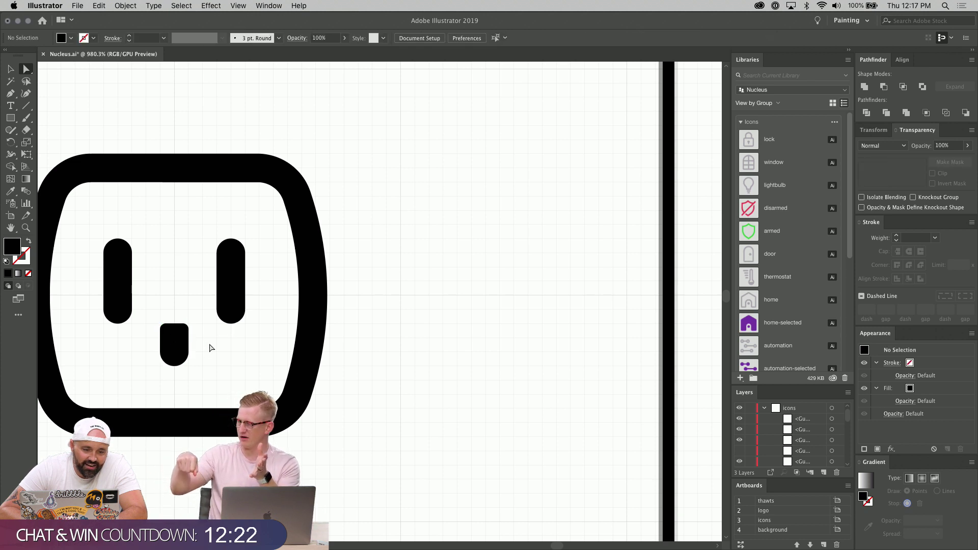
Try the ground hole 2 px lower, at Y 201 px, and return it to its previous position.
click(181, 349)
key(Down)
key(Down)
key(Down)
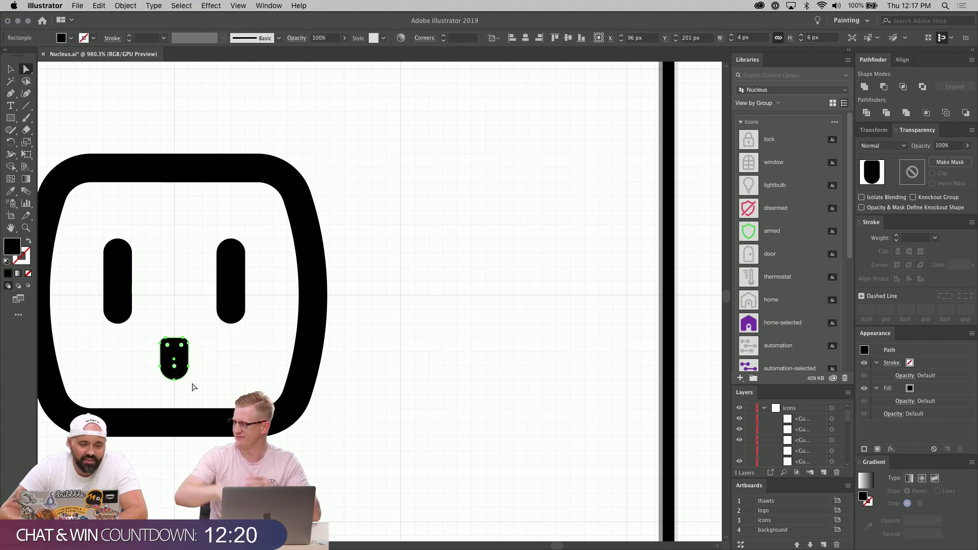
key(Up)
key(Up)
key(Up)
click(243, 372)
Shorten the two vertical slots from their upper ends to 6 px high, and clear the selection.
scroll(243, 371, left, 2)
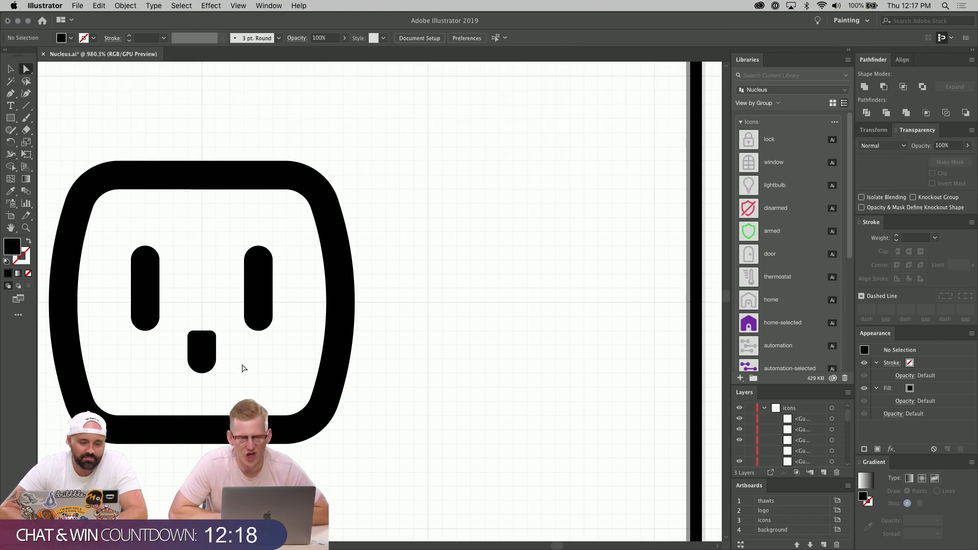
drag(127, 246, 269, 274)
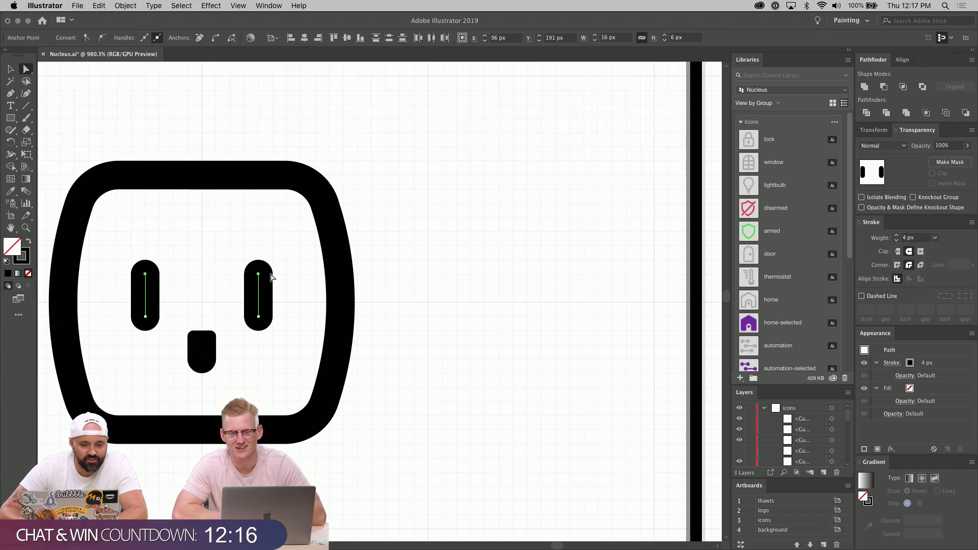
drag(131, 234, 299, 390)
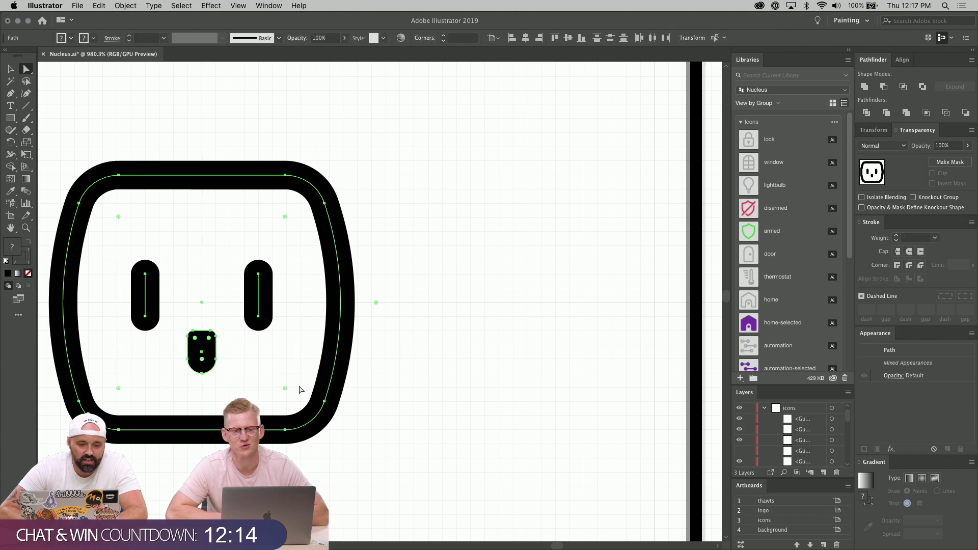
click(431, 388)
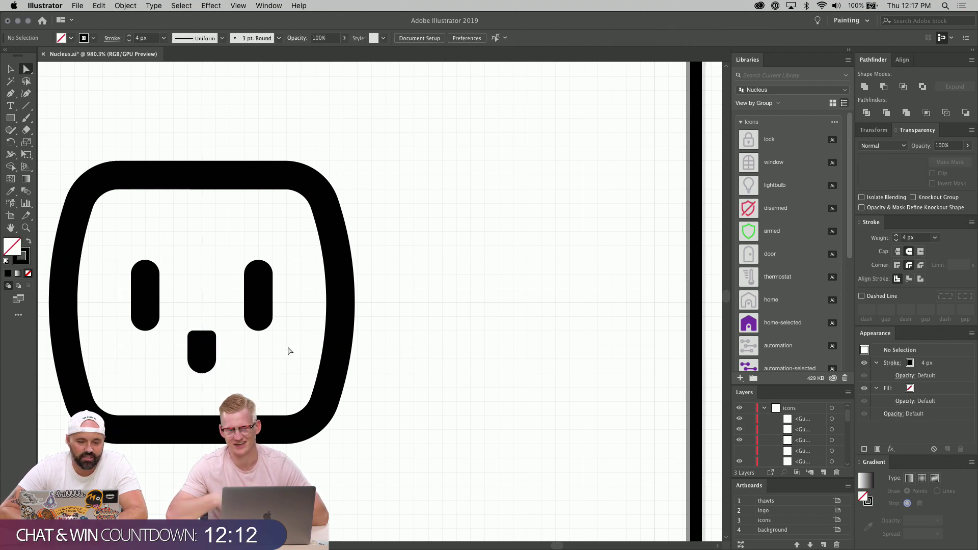
Try the two slots and the ground hole together 2 px higher, comparing that placement with the original one.
drag(289, 351, 246, 260)
mouse_move(109, 255)
mouse_down()
mouse_move(162, 340)
mouse_move(230, 378)
mouse_up()
key(Up)
key(Up)
key(Up)
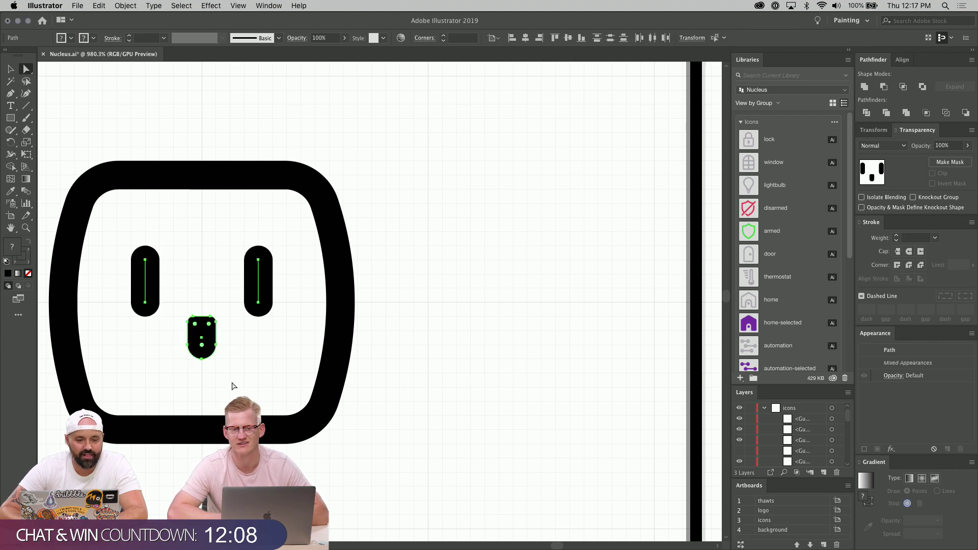
key(Down)
key(Up)
key(Down)
key(Up)
key(Down)
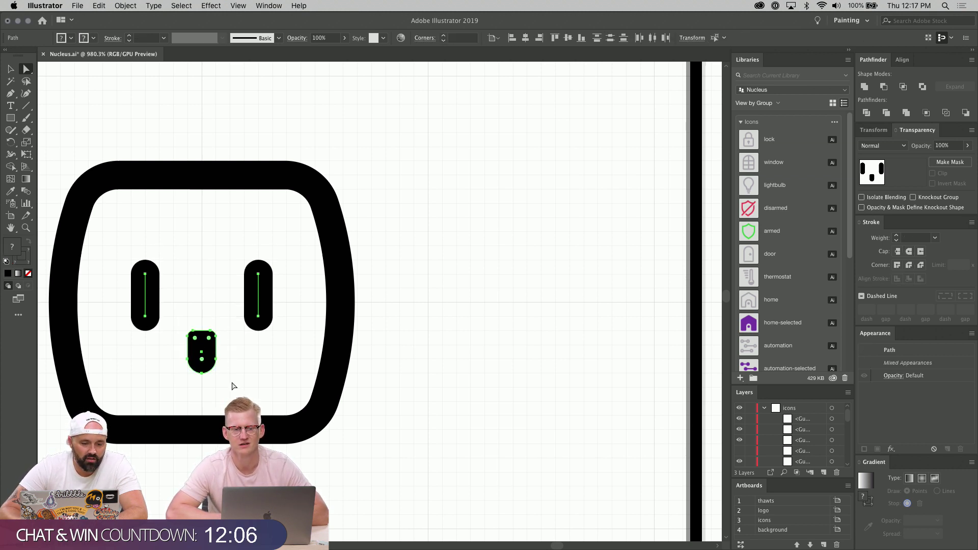
click(243, 376)
Draw an 8 × 6 px black spacer rectangle between the ground hole and the outline's lower edge, and copy it against the upper inner edge.
click(10, 119)
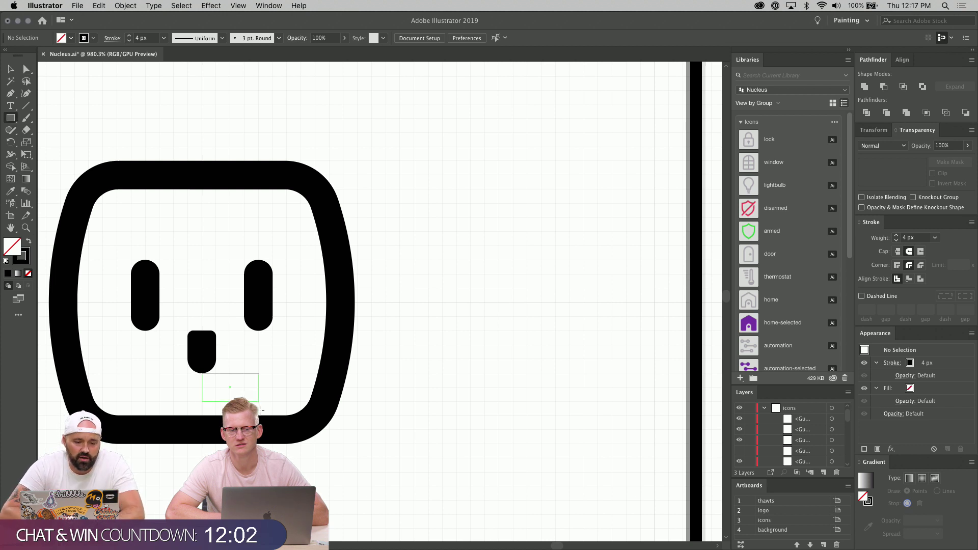
drag(260, 409, 259, 416)
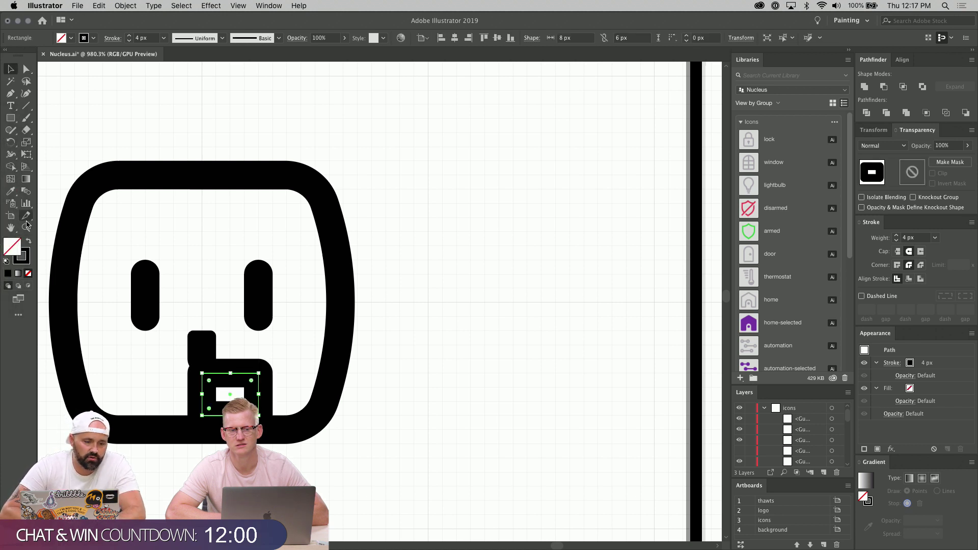
click(28, 243)
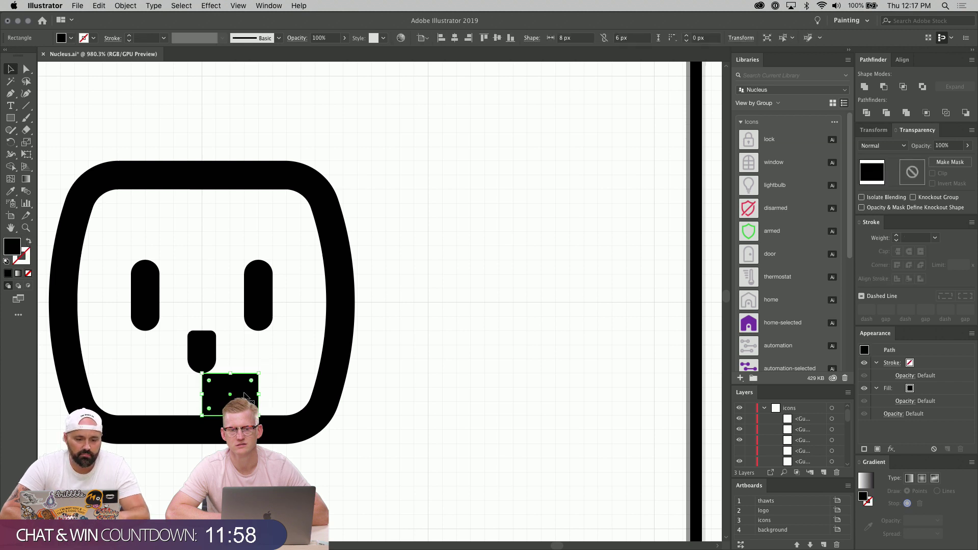
drag(243, 406, 244, 223)
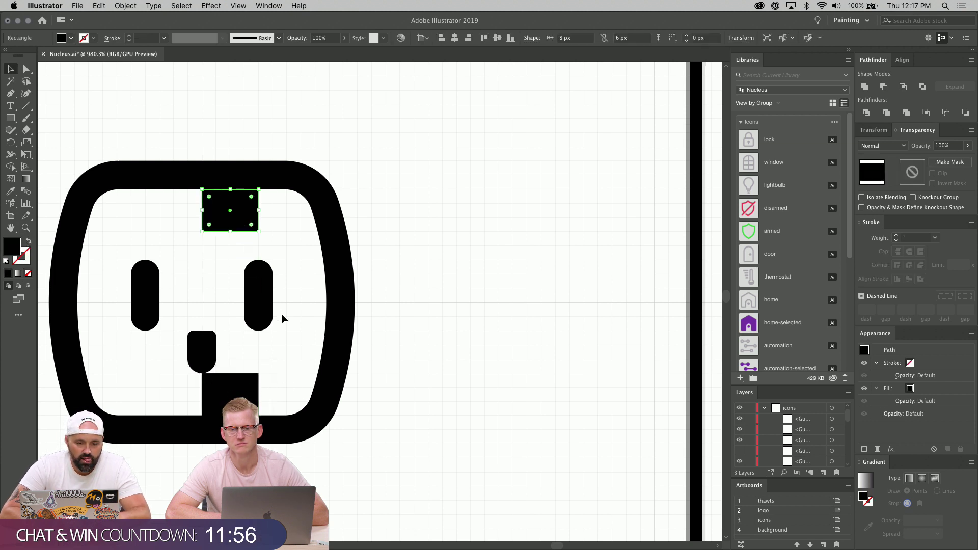
Select both slots and the ground hole and move them up 2 px together, to Y 193 px.
click(261, 312)
shift+click(214, 356)
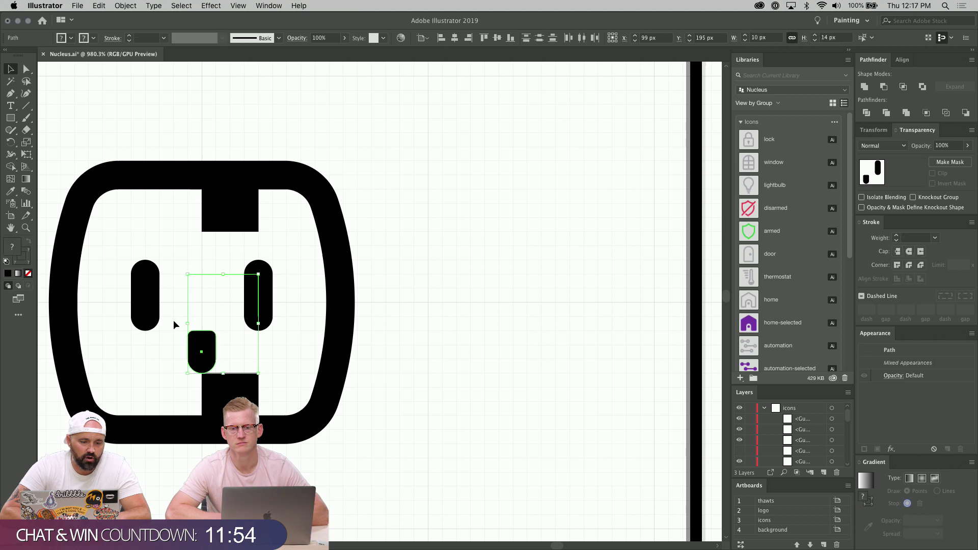
shift+click(147, 308)
key(Up)
key(Up)
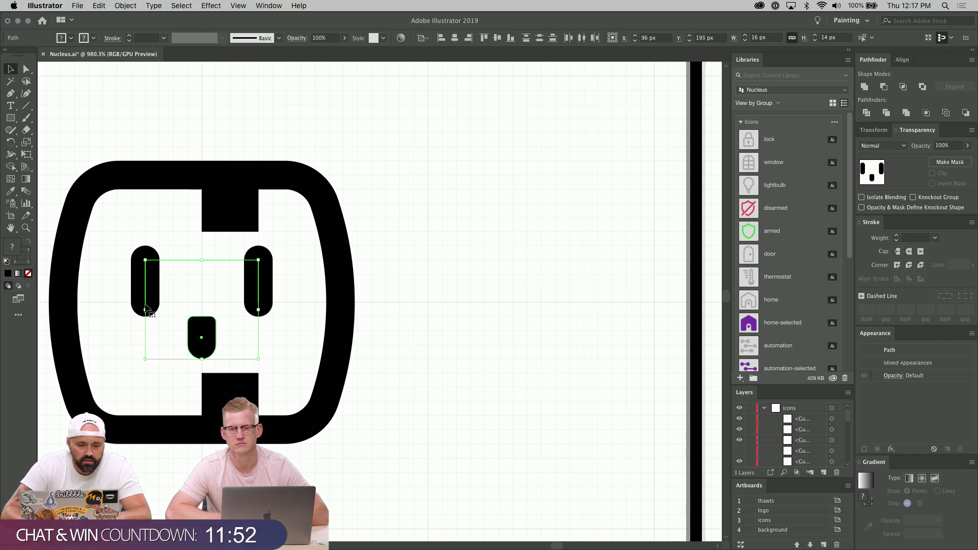
Delete both black spacer rectangles above and below the outlet's slots and ground hole.
click(232, 402)
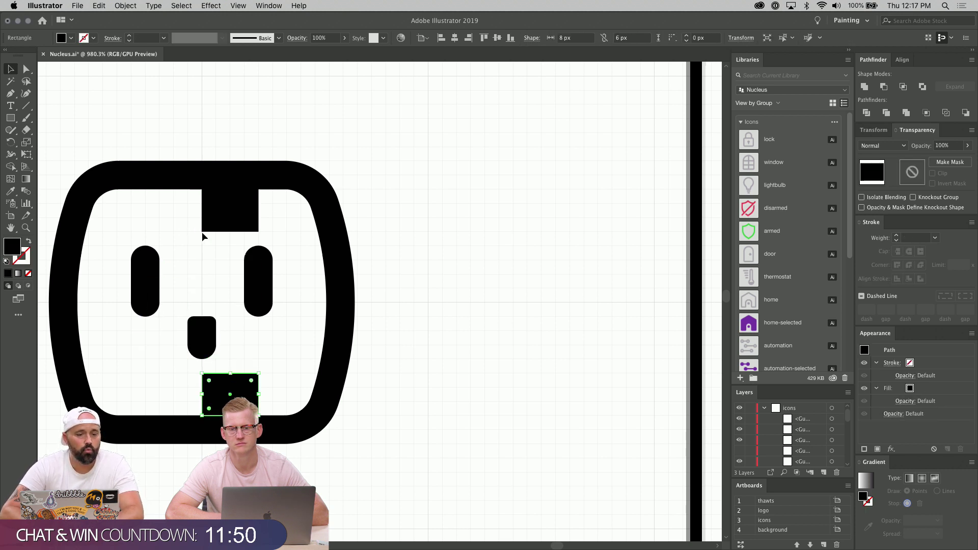
click(219, 224)
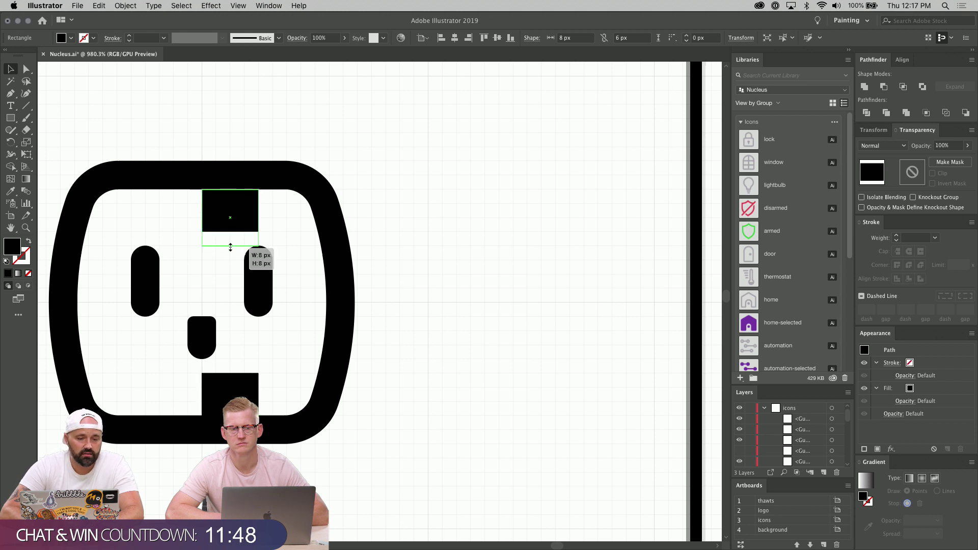
key(BackSpace)
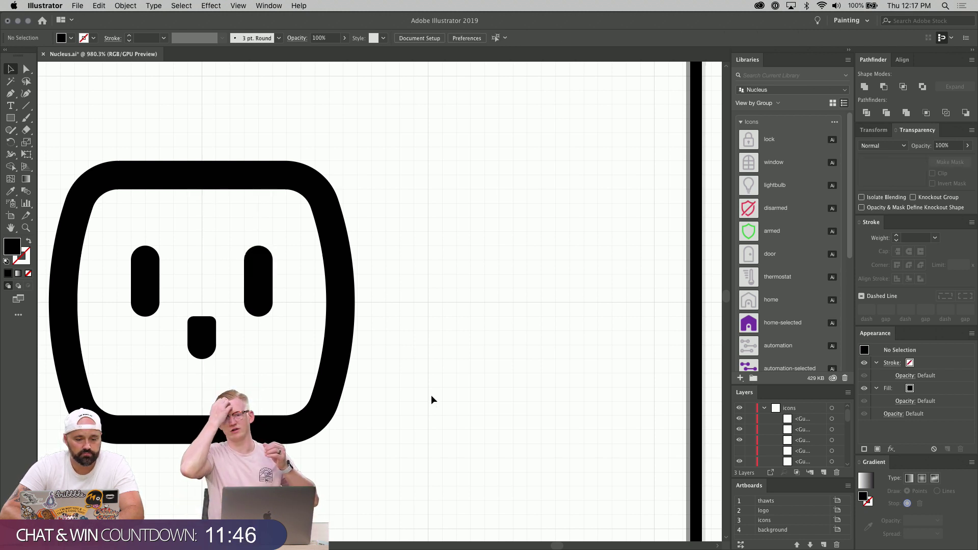
Delete the placed outlet reference image beside the icon column and save the document.
scroll(431, 399, down, 10)
scroll(431, 400, down, 3)
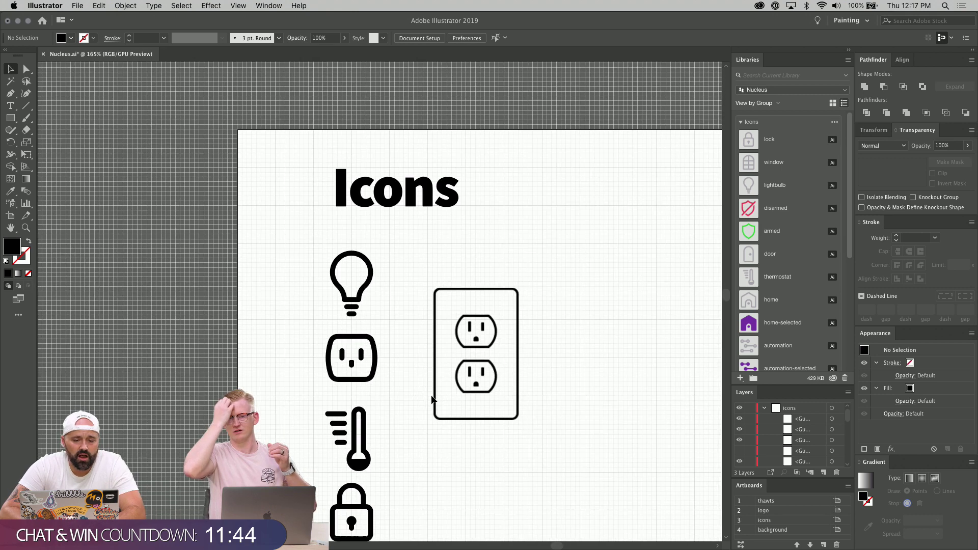
click(453, 380)
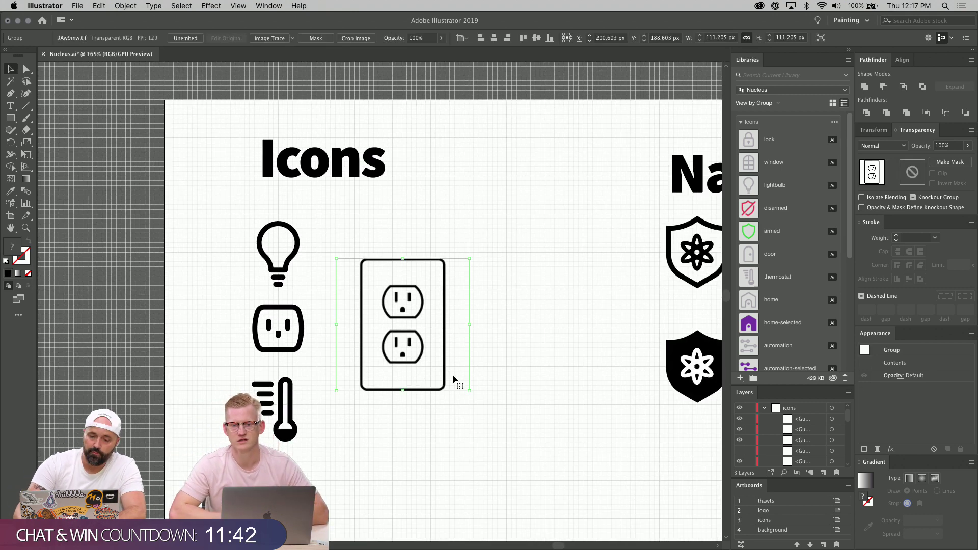
key(BackSpace)
scroll(411, 359, down, 5)
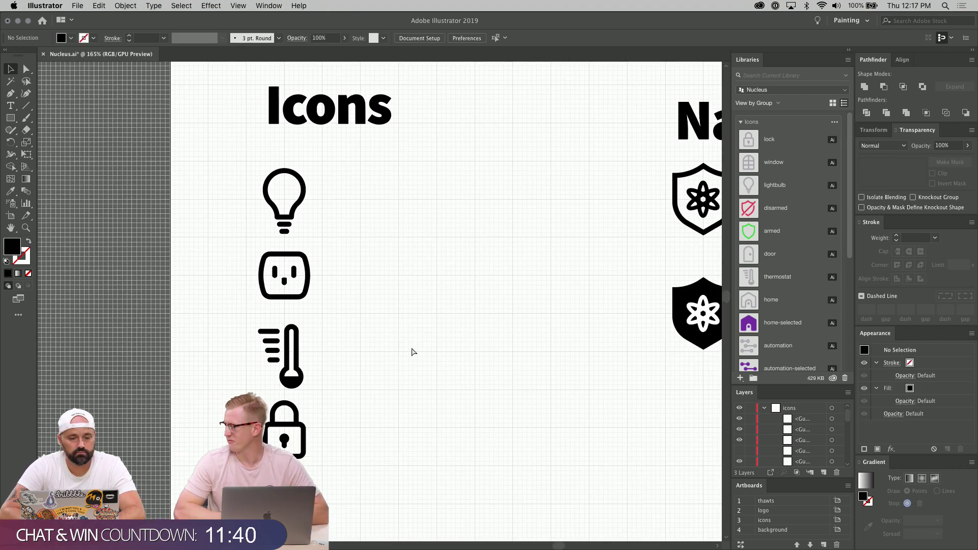
Go down the icon column to the shields and select the plain shield to inspect its outline.
scroll(413, 356, down, 8)
scroll(412, 348, down, 4)
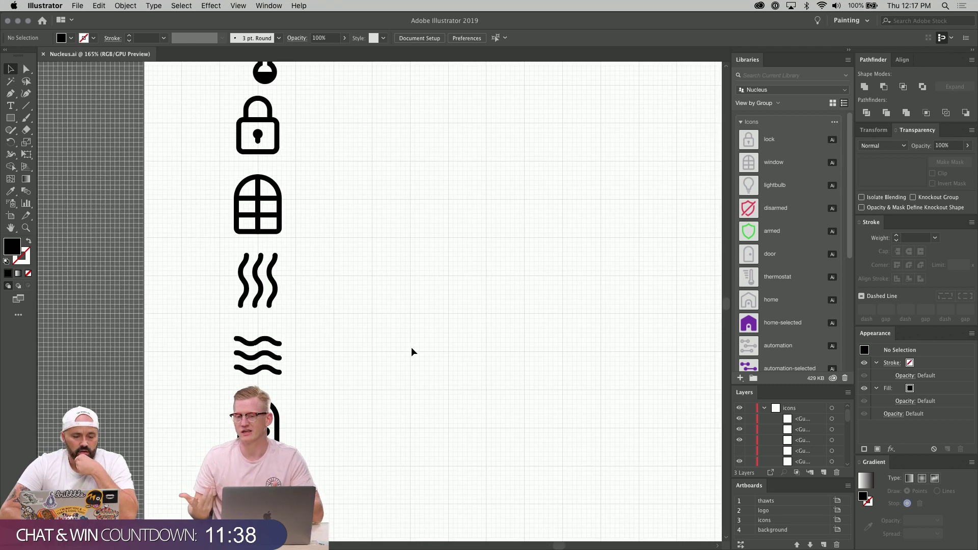
scroll(412, 348, down, 2)
scroll(411, 351, down, 4)
scroll(411, 352, left, 1)
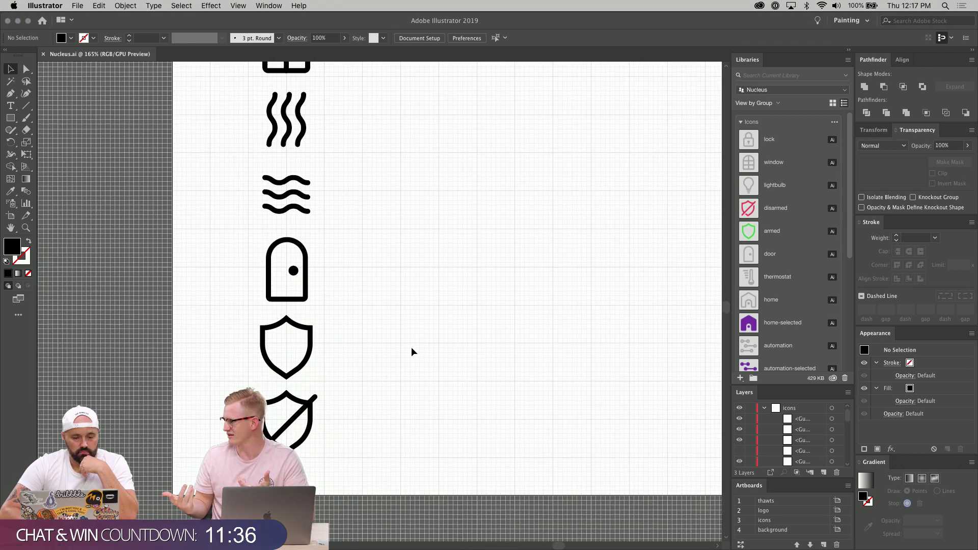
drag(349, 353, 239, 322)
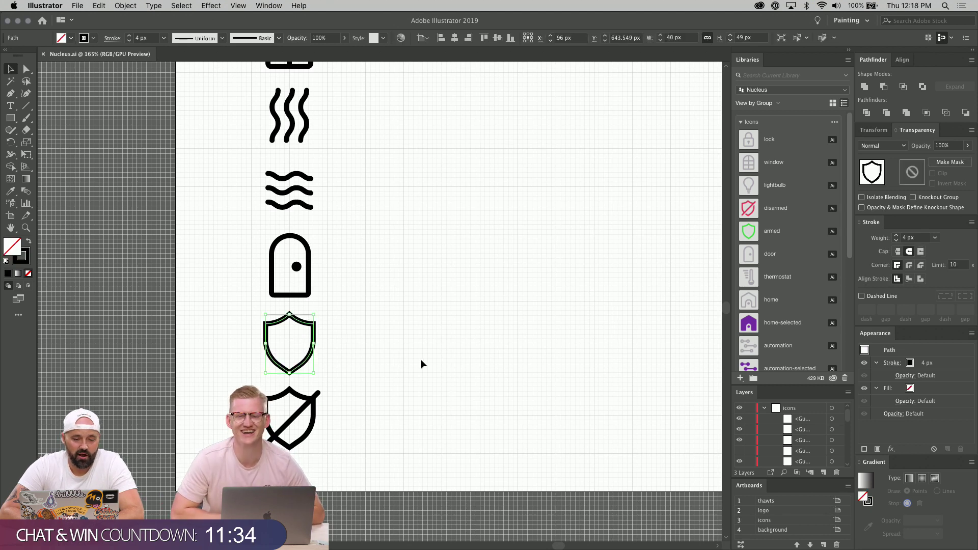
click(421, 360)
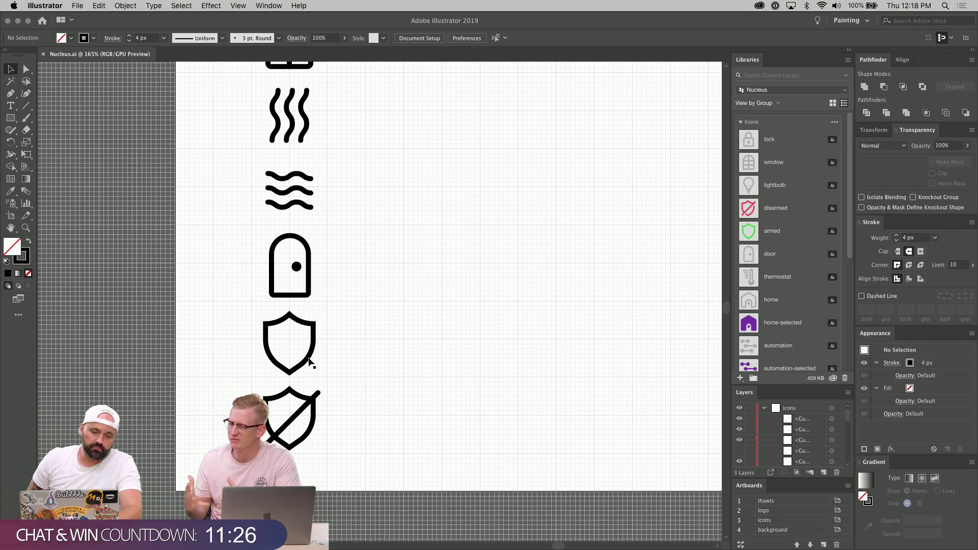
Compare the plain shield outline with the outlet, thermostat, lock, window and door icons above it.
scroll(310, 362, up, 5)
scroll(309, 362, up, 8)
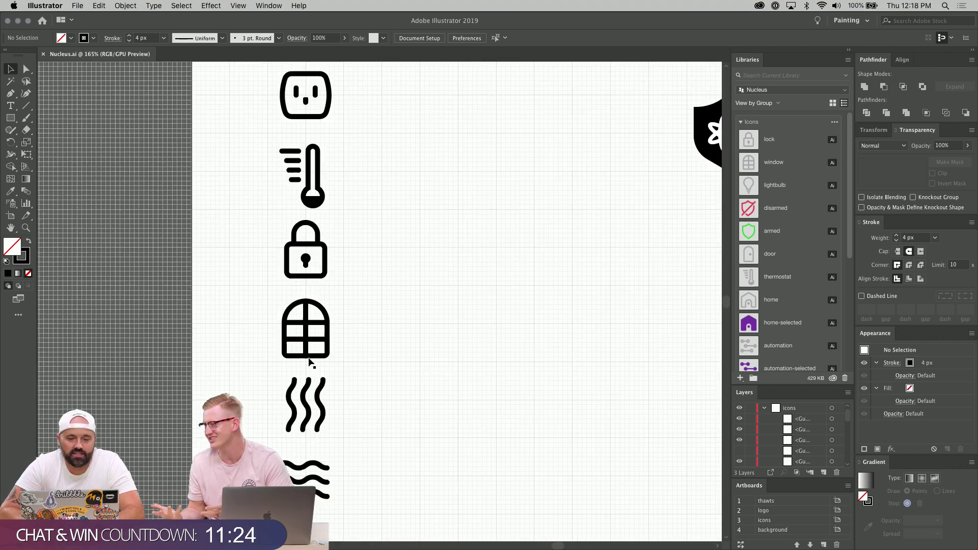
scroll(309, 362, down, 12)
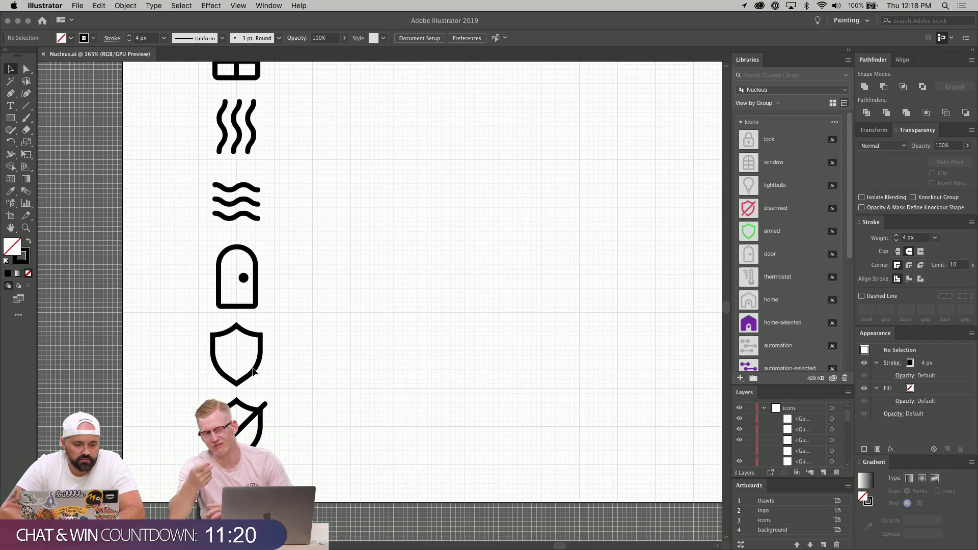
click(256, 373)
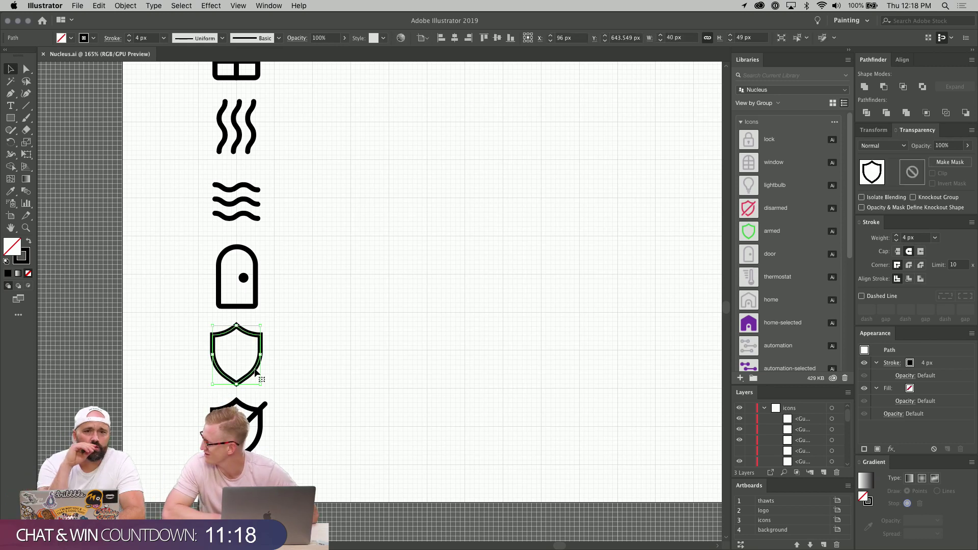
scroll(256, 373, up, 6)
scroll(255, 369, up, 3)
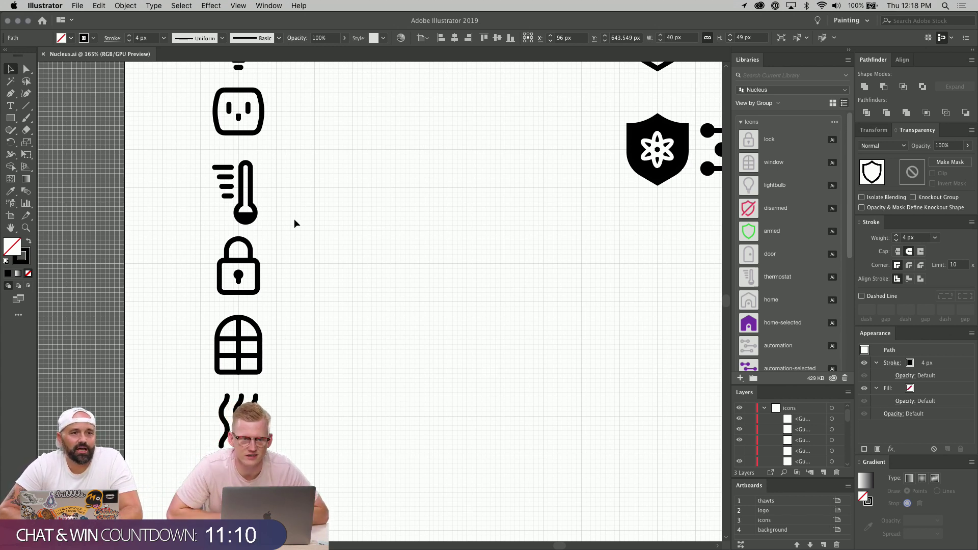
click(334, 240)
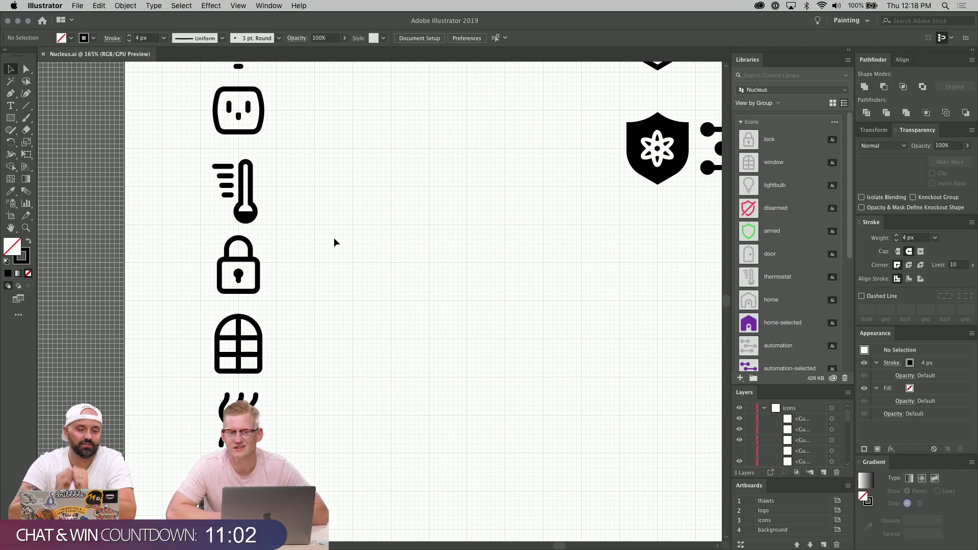
scroll(334, 239, down, 8)
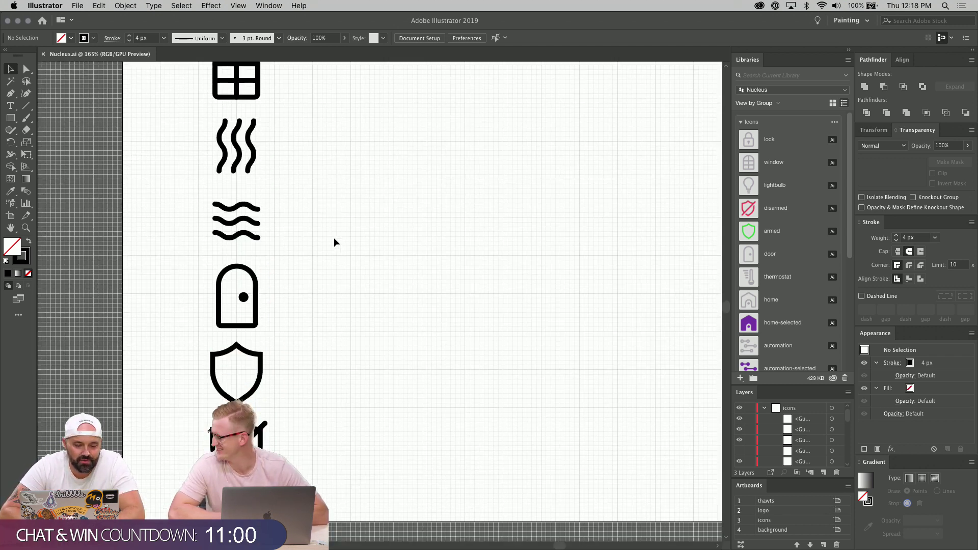
click(229, 357)
click(308, 381)
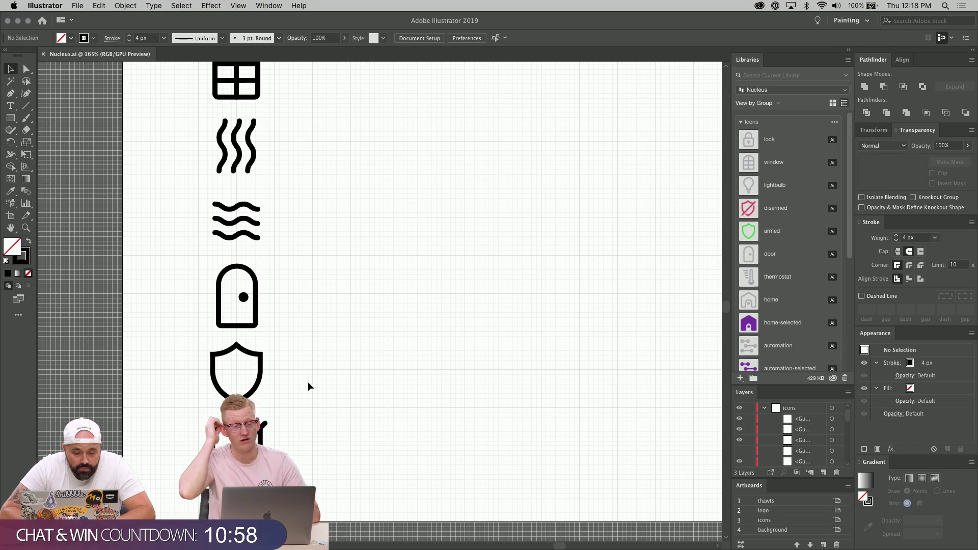
Draw a 40 × 46 px rectangle with a 4 px black stroke beside the plain shield.
scroll(308, 381, up, 5)
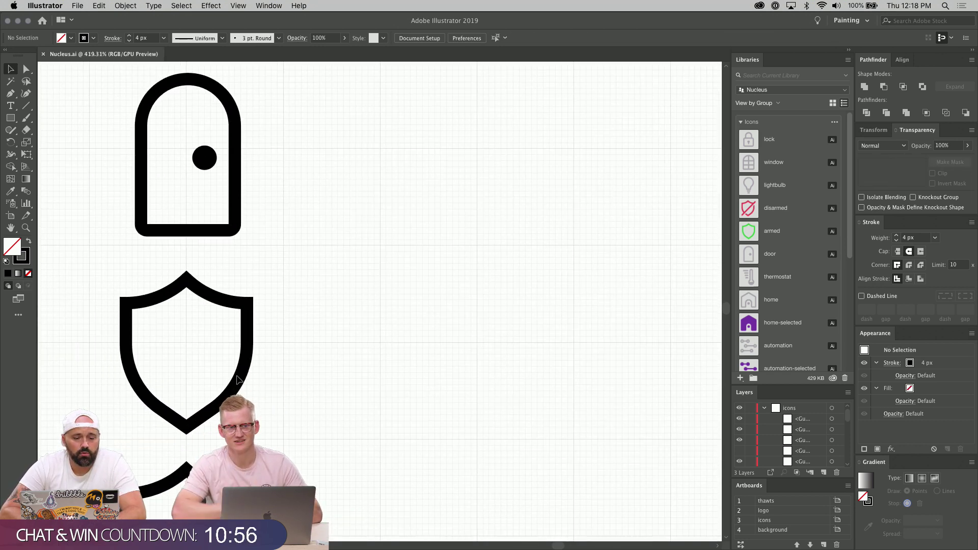
scroll(239, 377, right, 1)
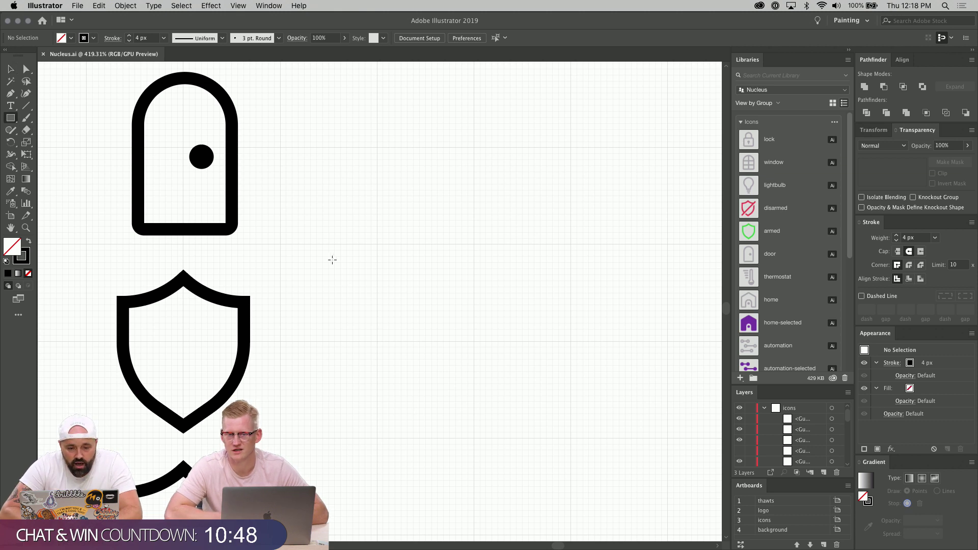
drag(317, 268, 440, 409)
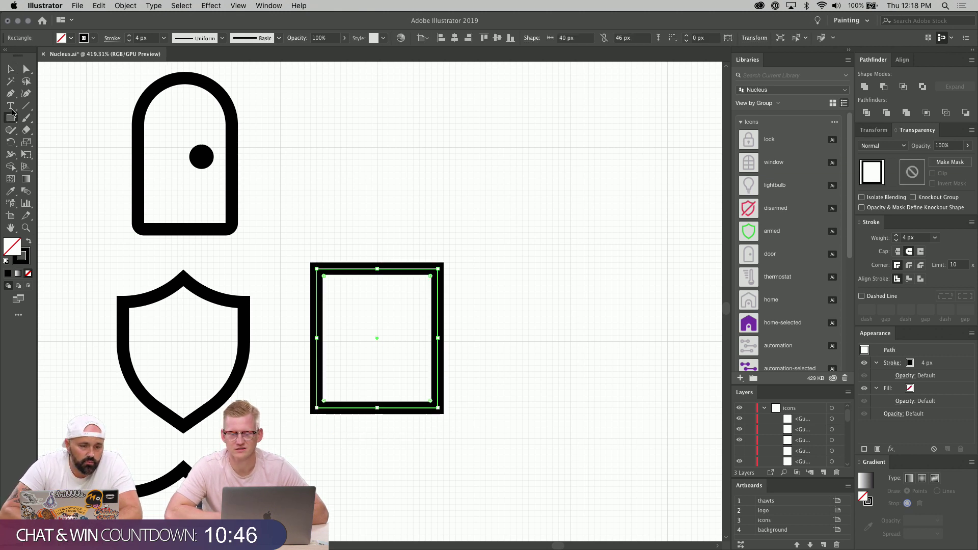
Draw a 28 px circle centred on the rectangle's upper-left corner and copy it onto the upper-right corner.
drag(10, 118, 51, 145)
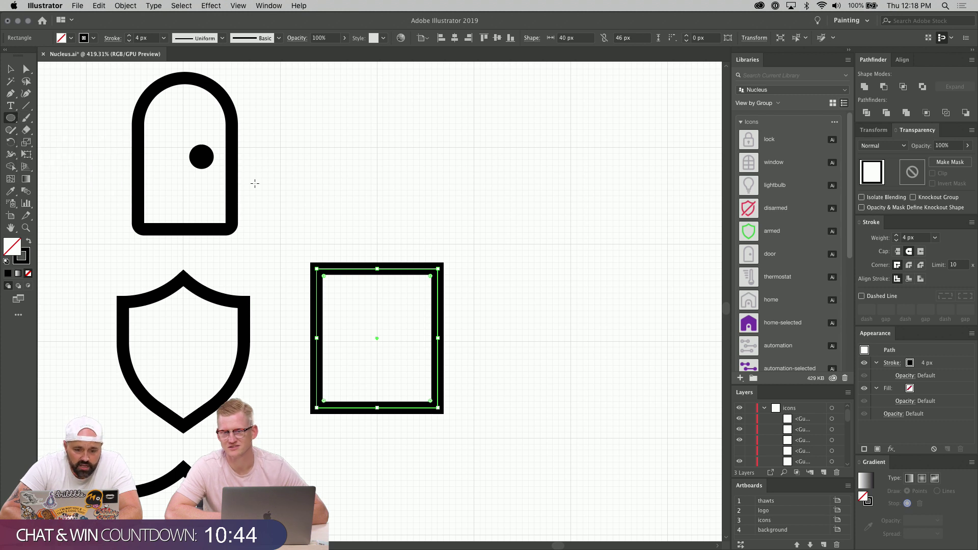
drag(335, 268, 348, 311)
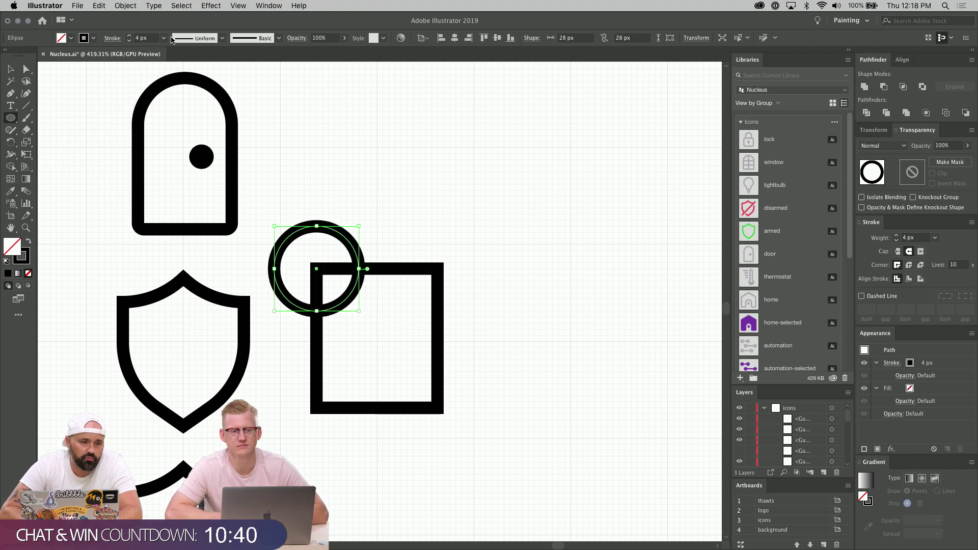
click(10, 74)
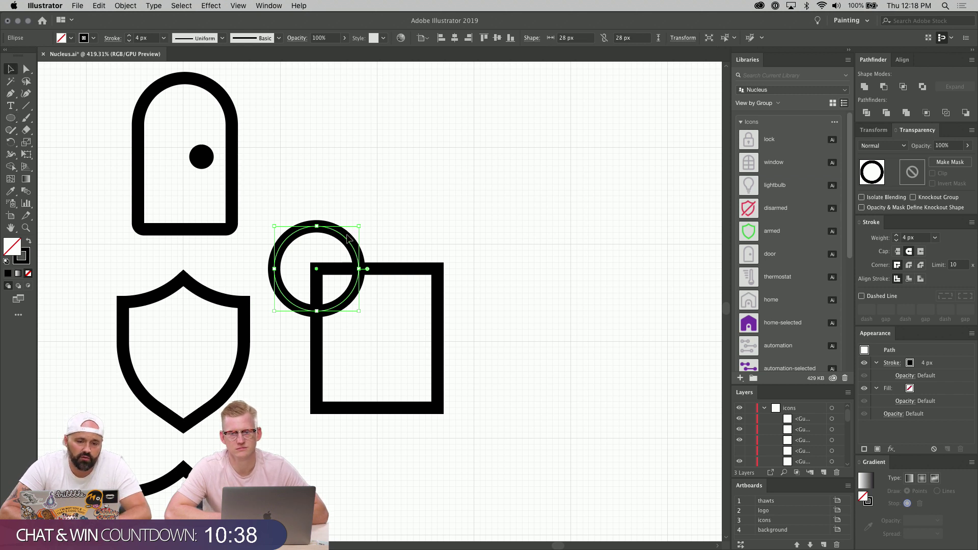
drag(351, 247, 470, 253)
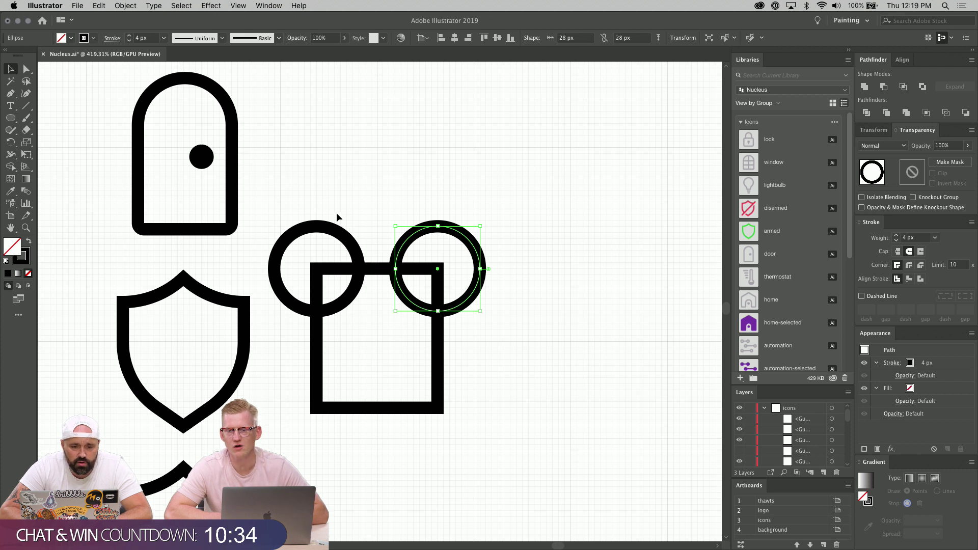
Subtract both circles from the rectangle with Minus Front and clear the selection.
drag(292, 206, 455, 355)
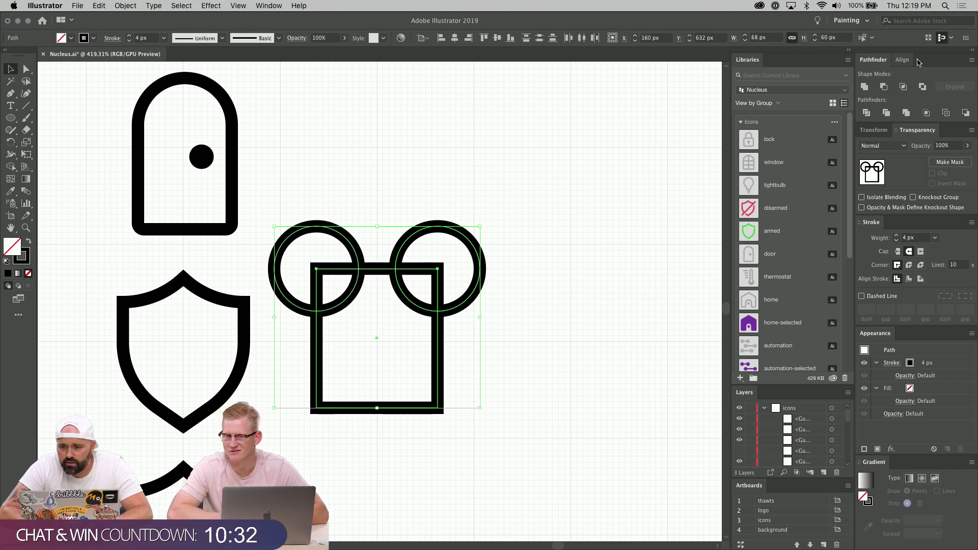
click(884, 87)
click(546, 308)
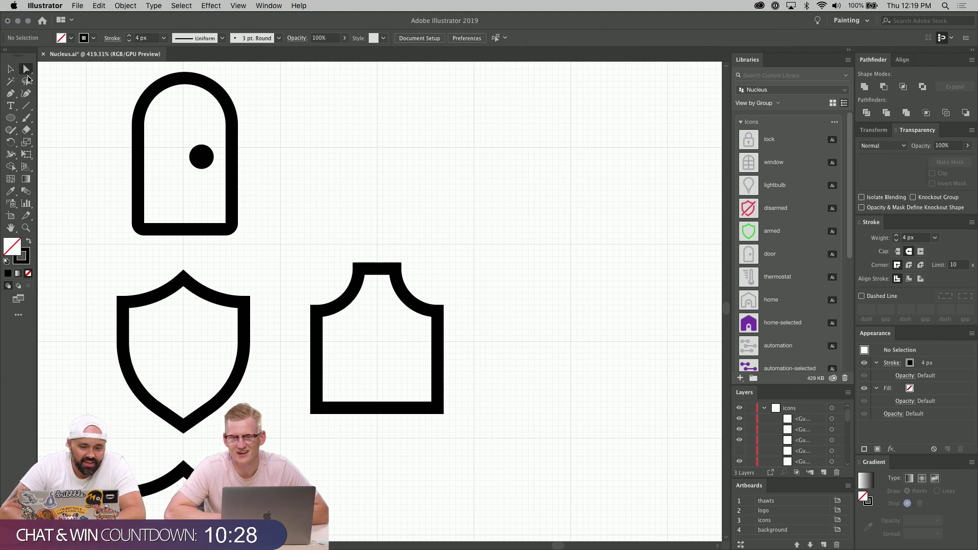
Round the two lower corners of the cut shape by a similar amount, one corner at a time.
click(319, 413)
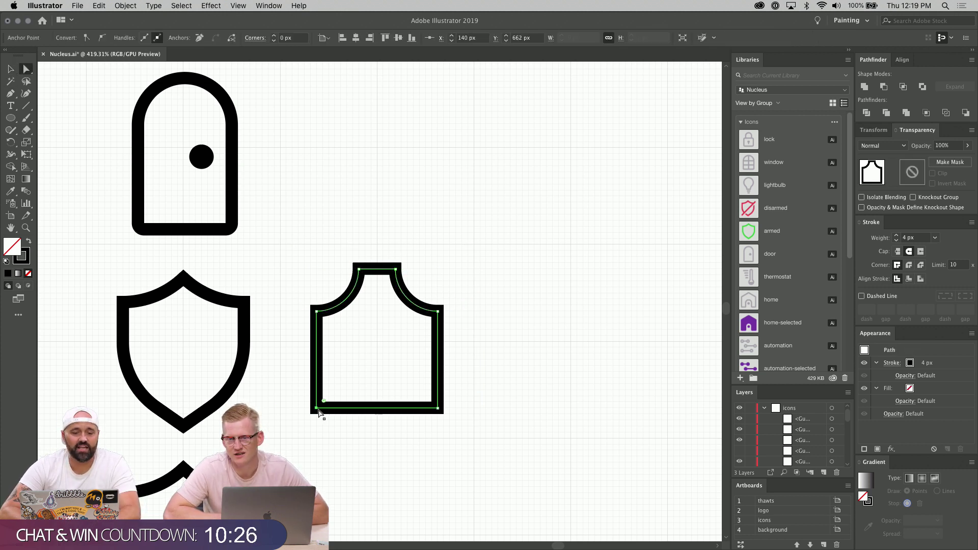
drag(325, 402, 368, 389)
key(super+shift+a)
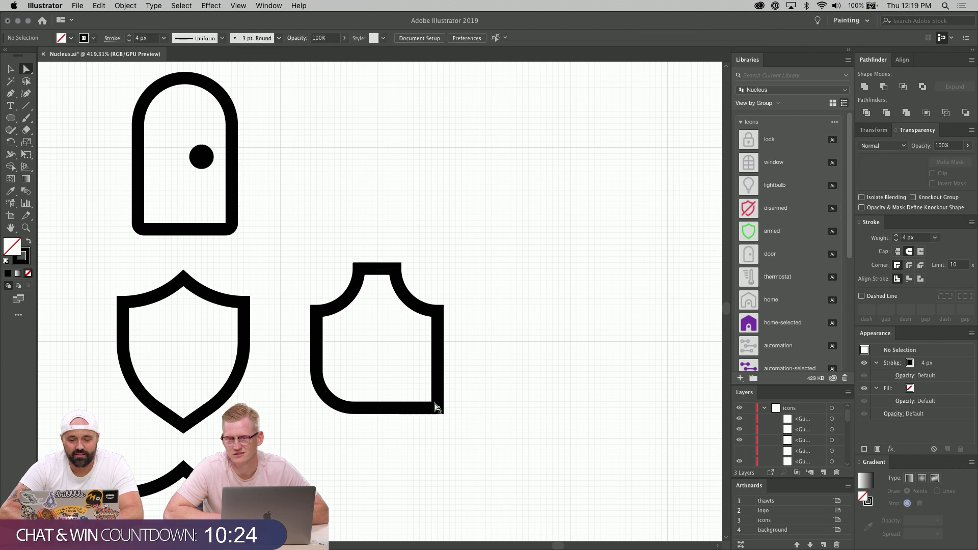
click(439, 413)
drag(433, 402, 405, 383)
key(super+shift+a)
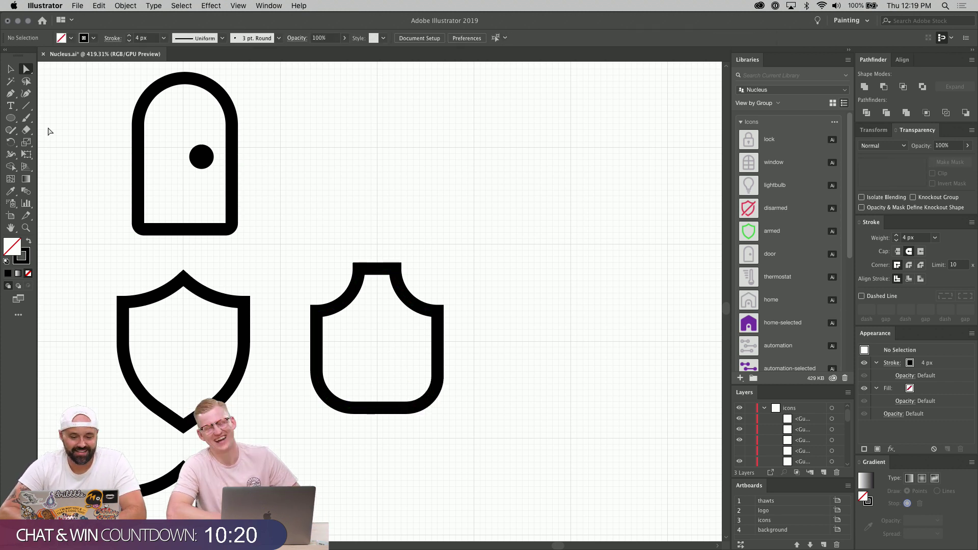
Delete the trial shield shape built from the rectangle and circles.
key(v)
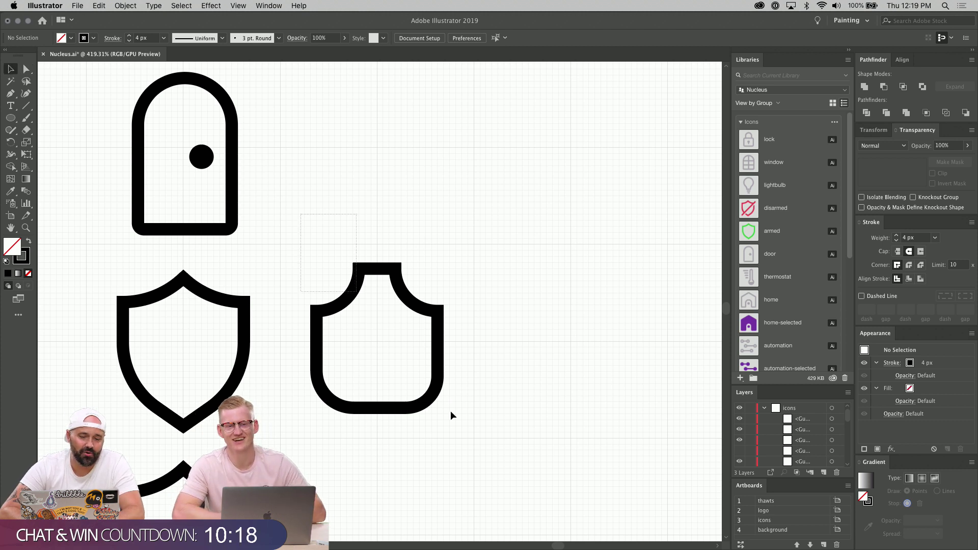
click(451, 410)
key(BackSpace)
Enlarge the view to 600% around the existing shield icon and activate the Pen tool.
key(super+equal)
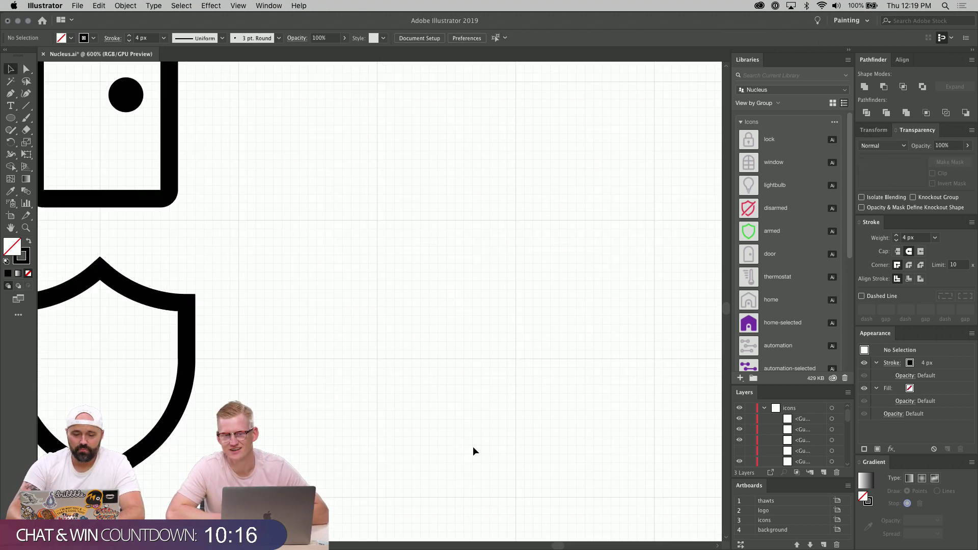
scroll(473, 451, down, 2)
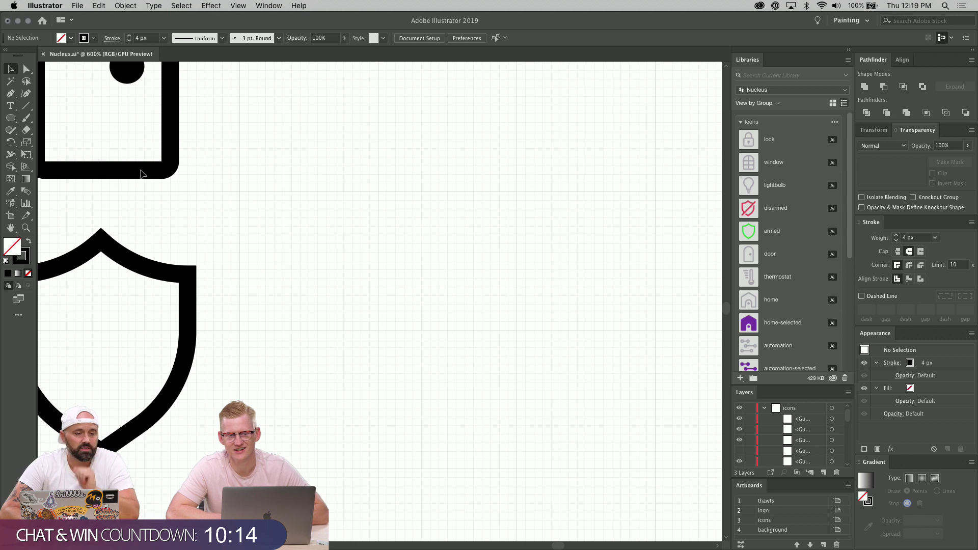
click(10, 93)
scroll(271, 232, left, 3)
scroll(272, 232, down, 1)
scroll(272, 233, left, 2)
scroll(271, 233, down, 1)
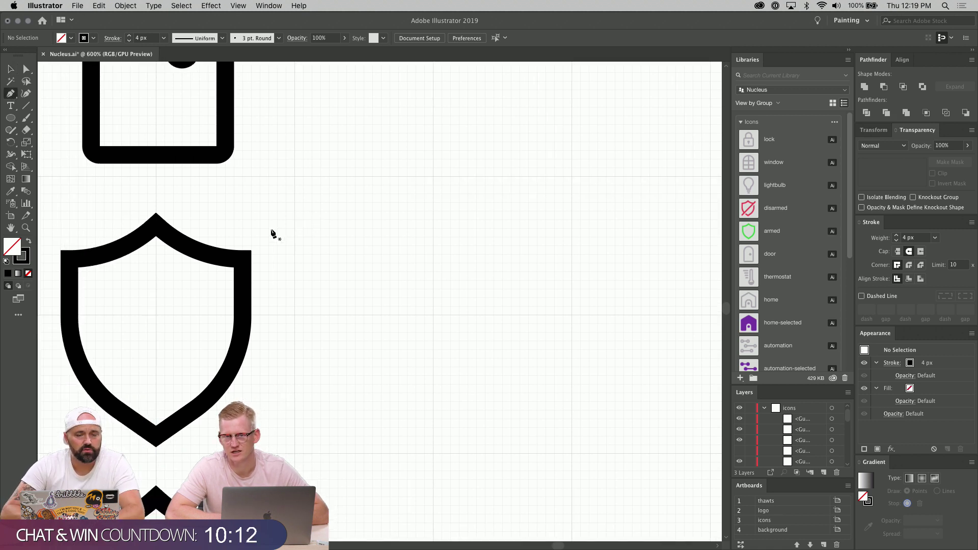
click(156, 230)
key(super+z)
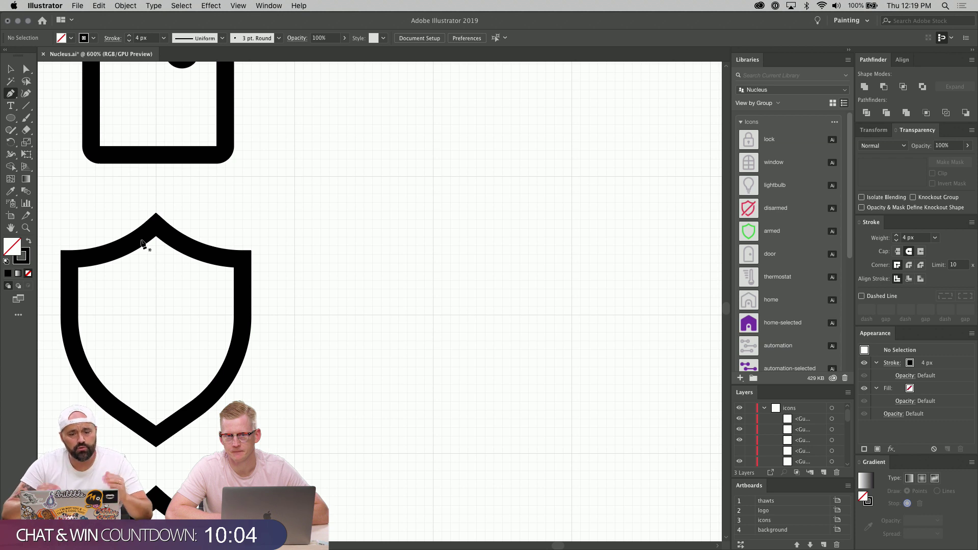
click(156, 229)
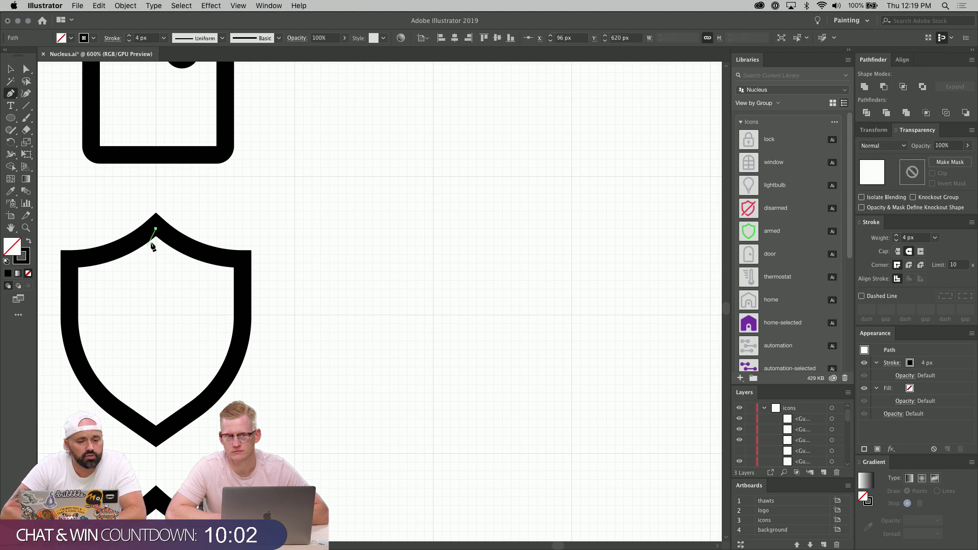
key(super+z)
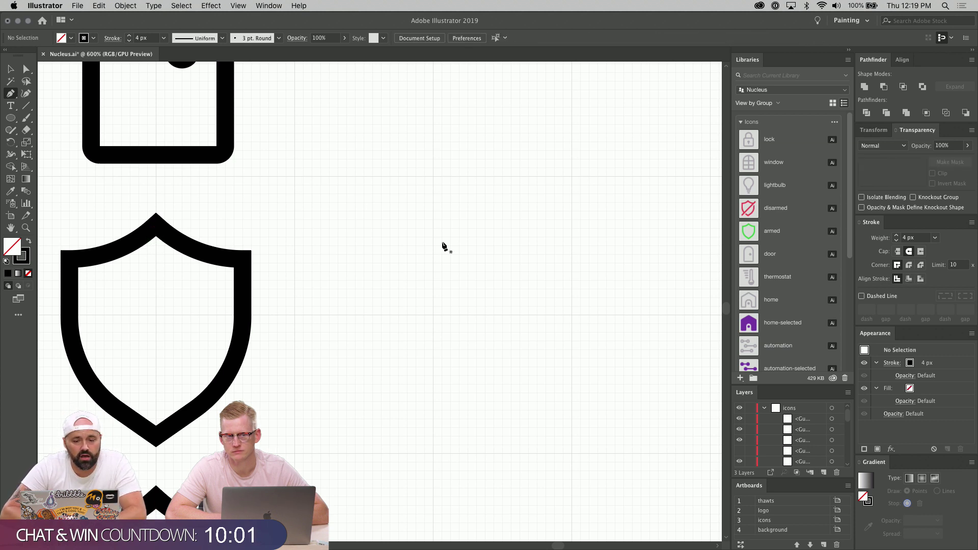
Draw the open left half of an angular shield on the grid, 24 px wide and 62 px high, with a horizontal shoulder and a straight side.
click(433, 211)
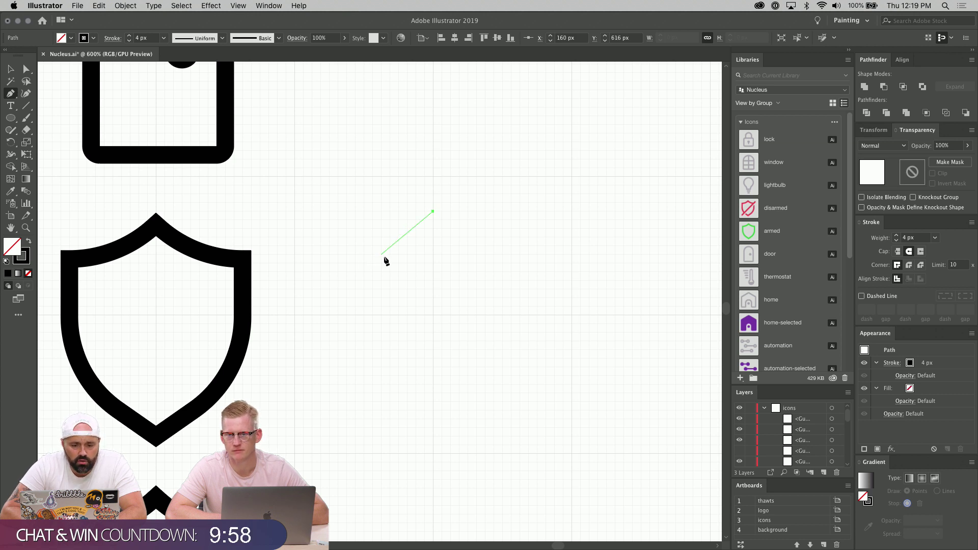
click(382, 254)
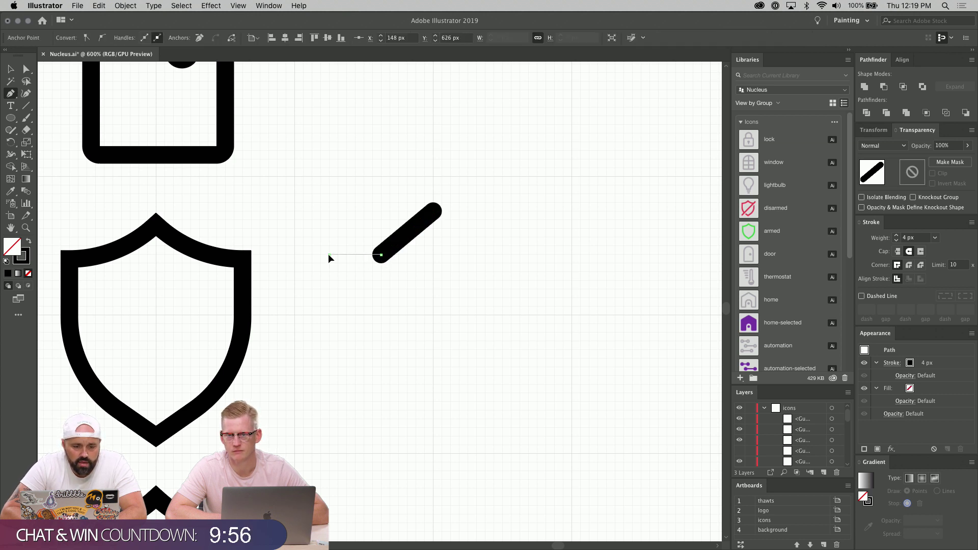
click(330, 255)
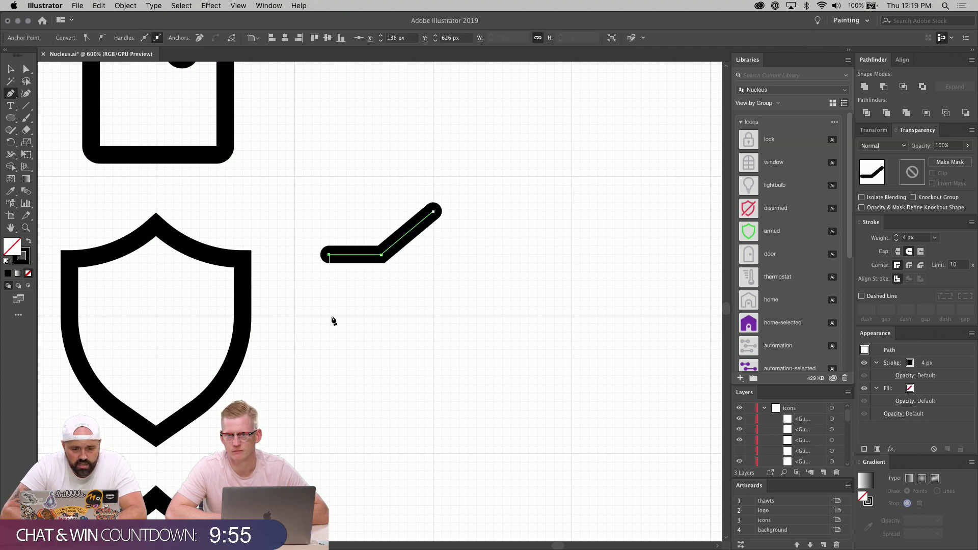
click(329, 419)
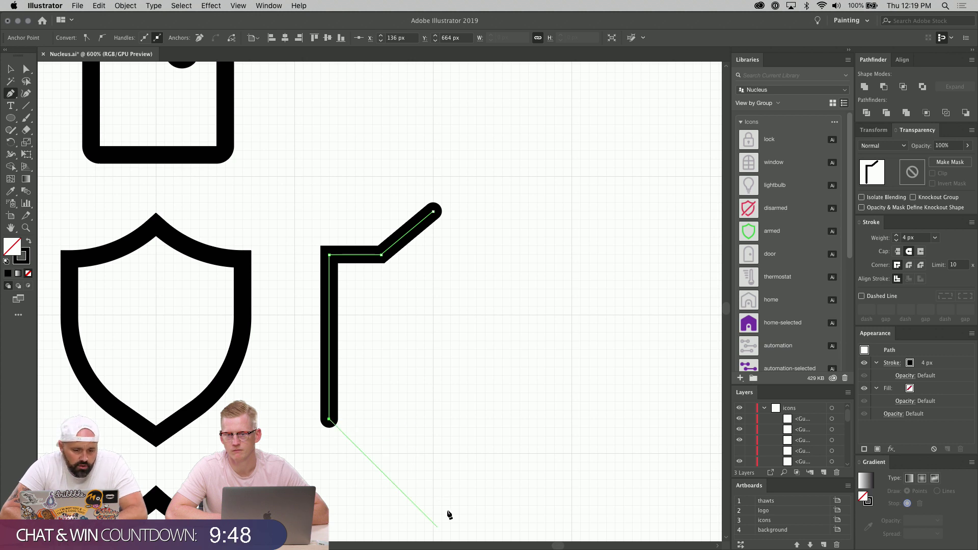
click(433, 481)
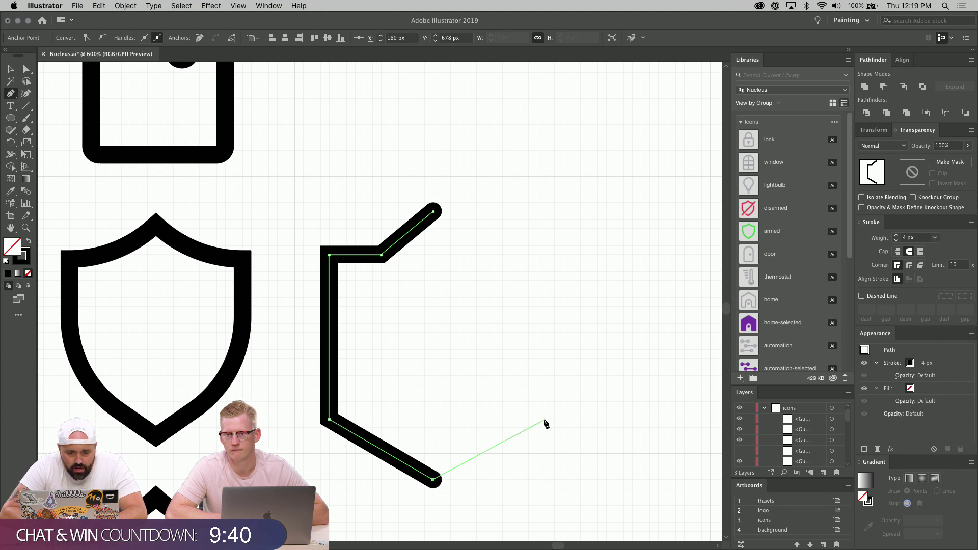
key(v)
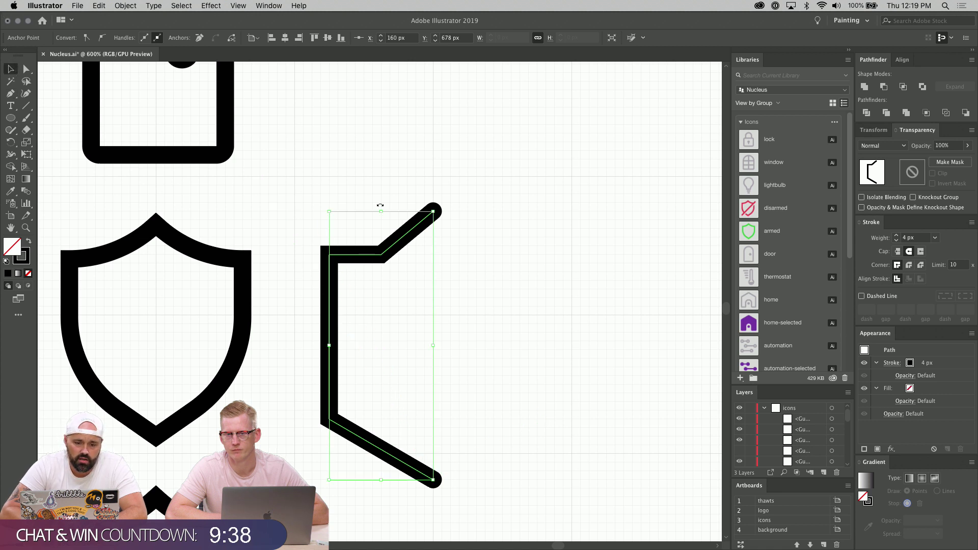
drag(371, 197, 387, 488)
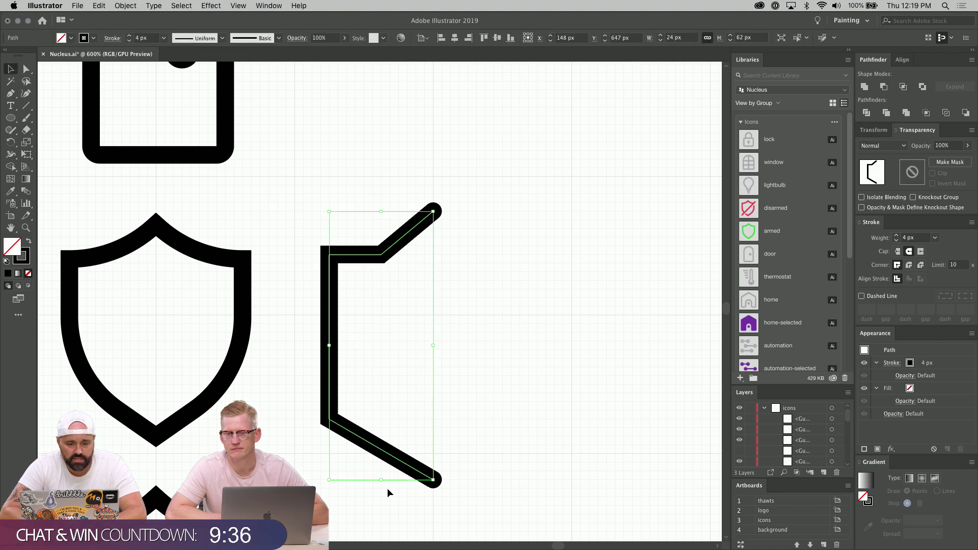
click(463, 470)
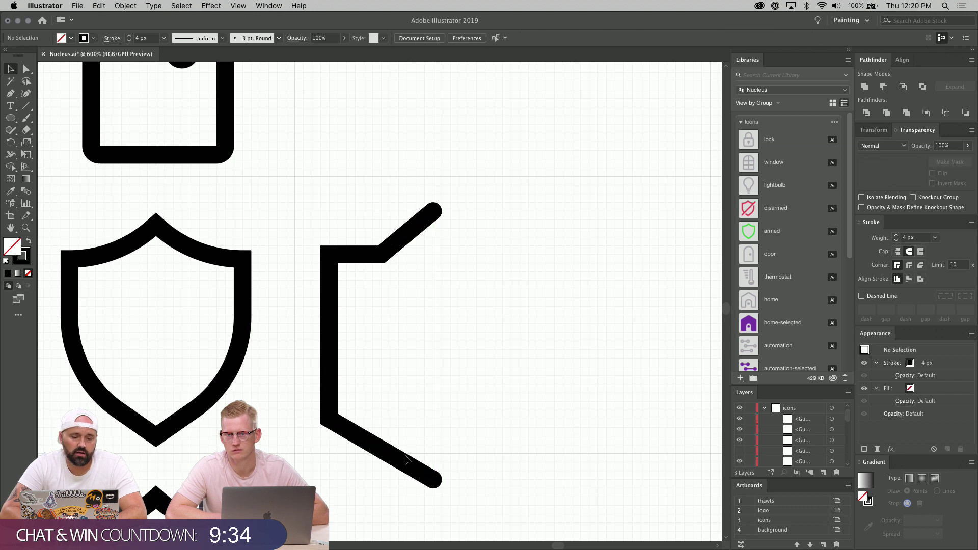
drag(406, 456, 462, 465)
key(super+z)
click(460, 466)
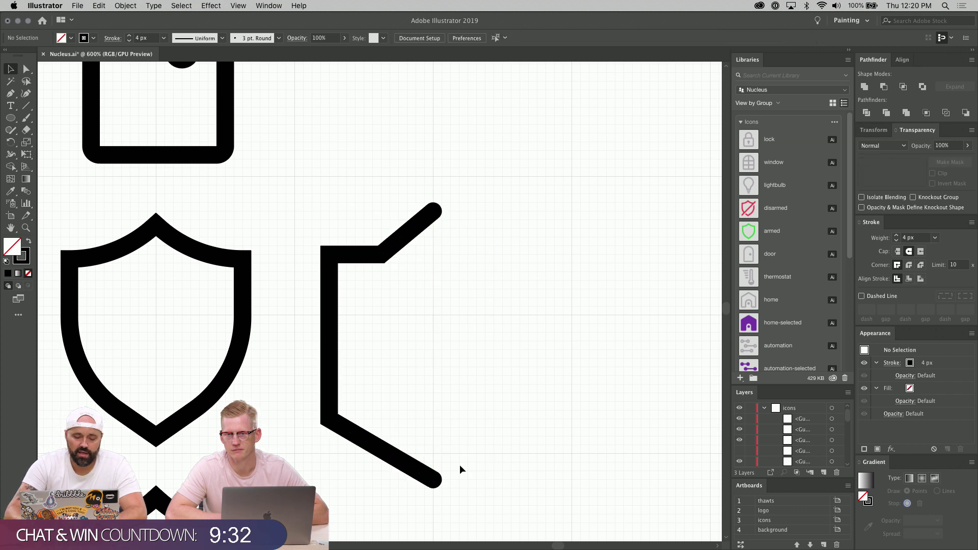
Duplicate the half outline in place, flip the copy horizontally and move it until its ends meet the original's ends.
click(382, 461)
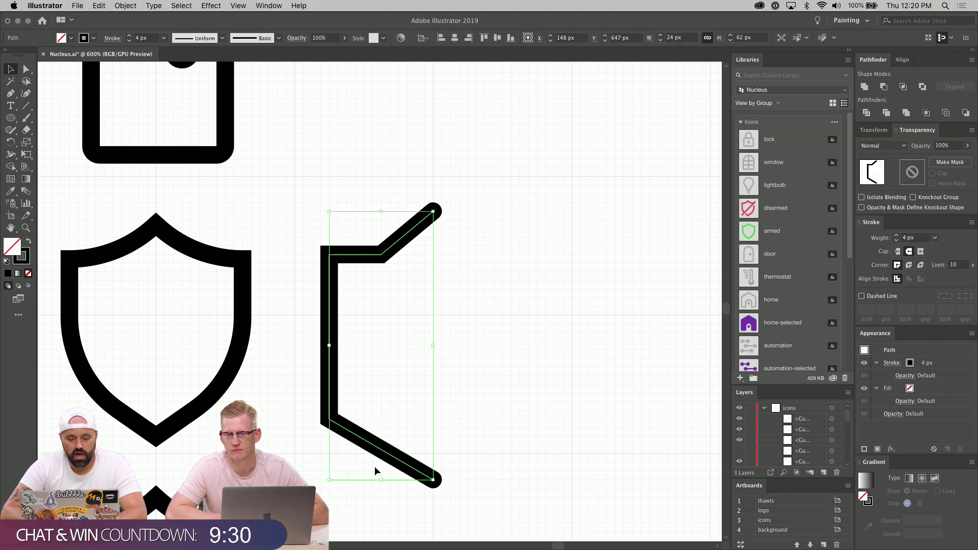
key(a)
key(v)
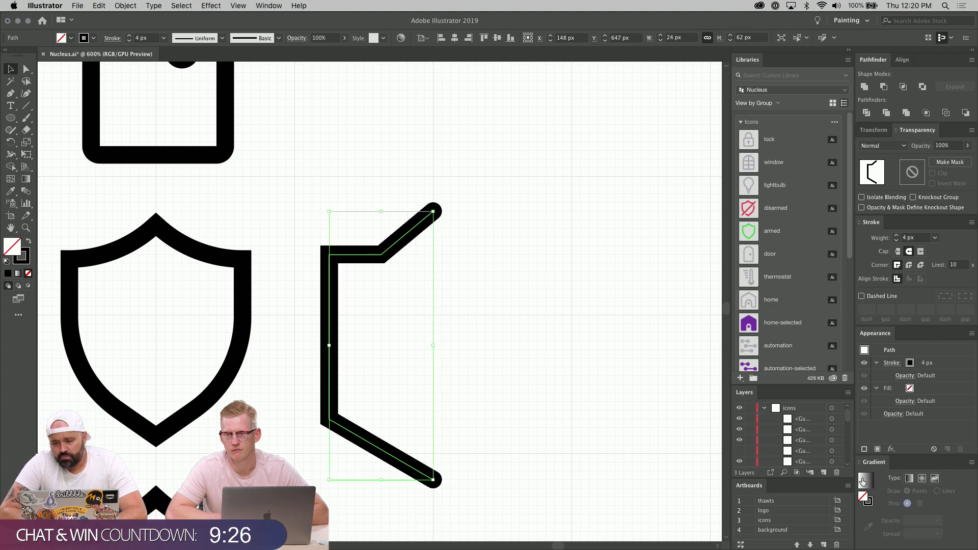
click(873, 130)
click(974, 134)
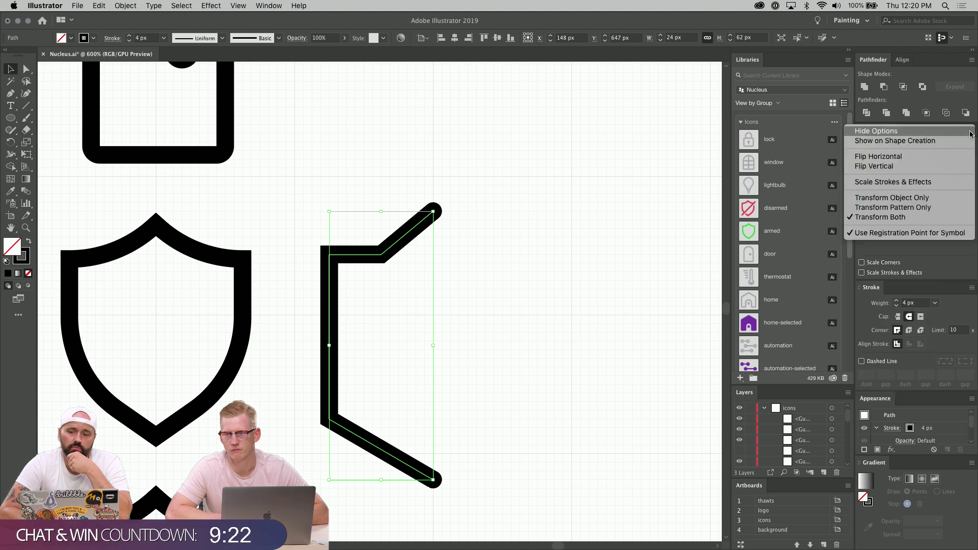
click(810, 157)
click(512, 276)
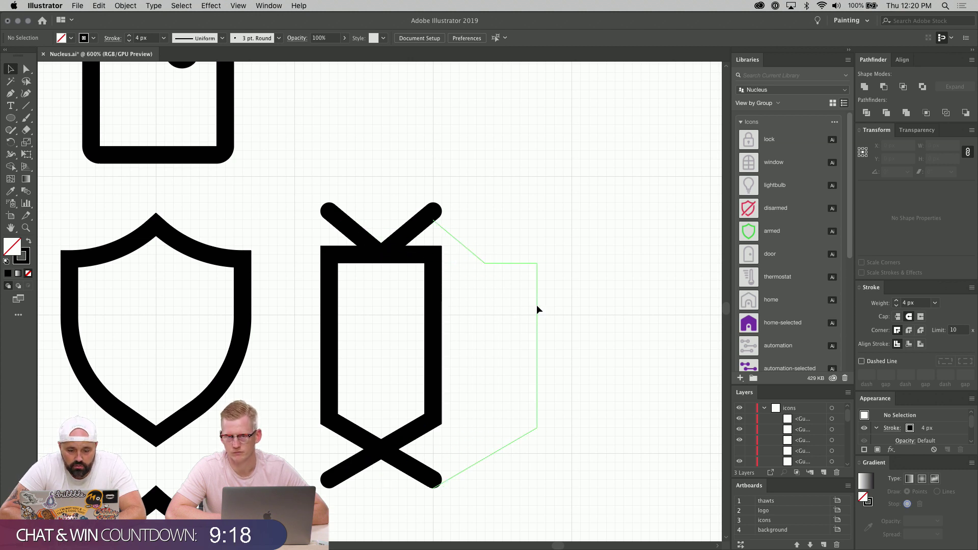
click(538, 307)
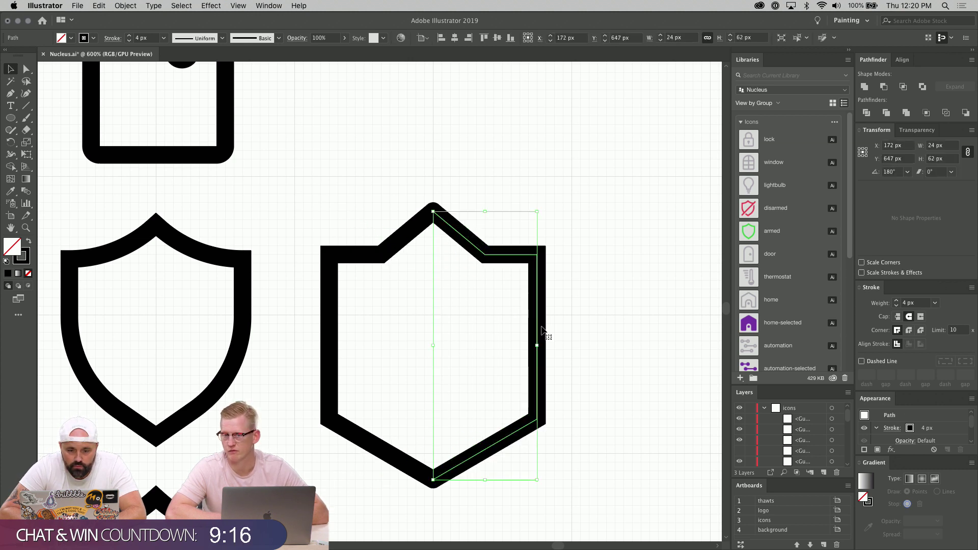
Select both halves of the shield and nudge them upward to a Y position of 639 px.
drag(384, 187, 472, 407)
key(shift+Up)
key(Up)
key(Up)
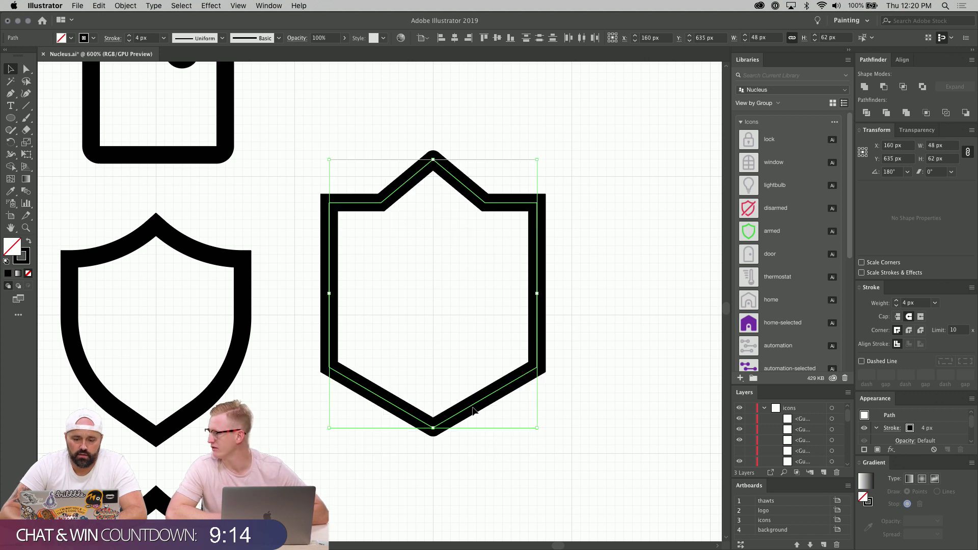
key(Down)
key(Down)
key(Down)
key(Down)
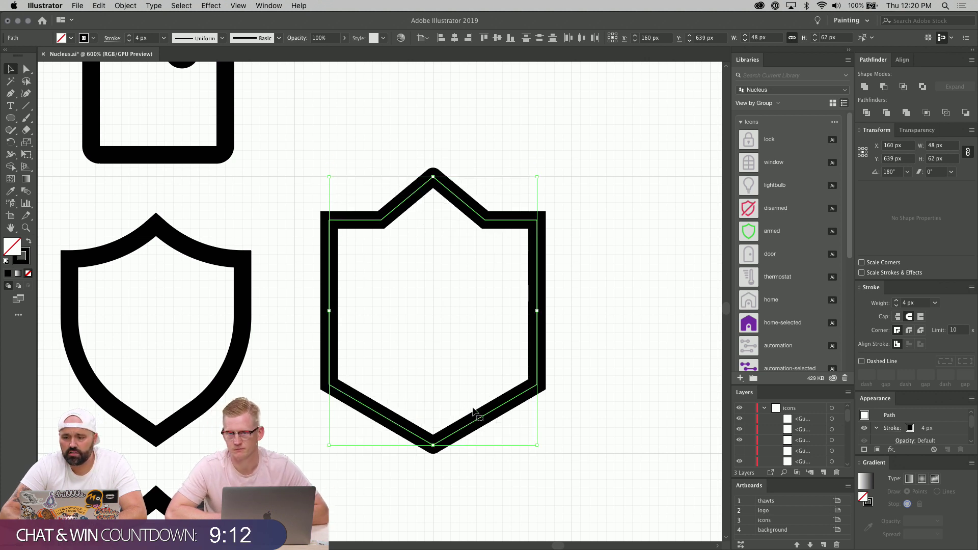
Join the two halves' end points at the shield's top peak and bottom tip to close the outline.
click(26, 68)
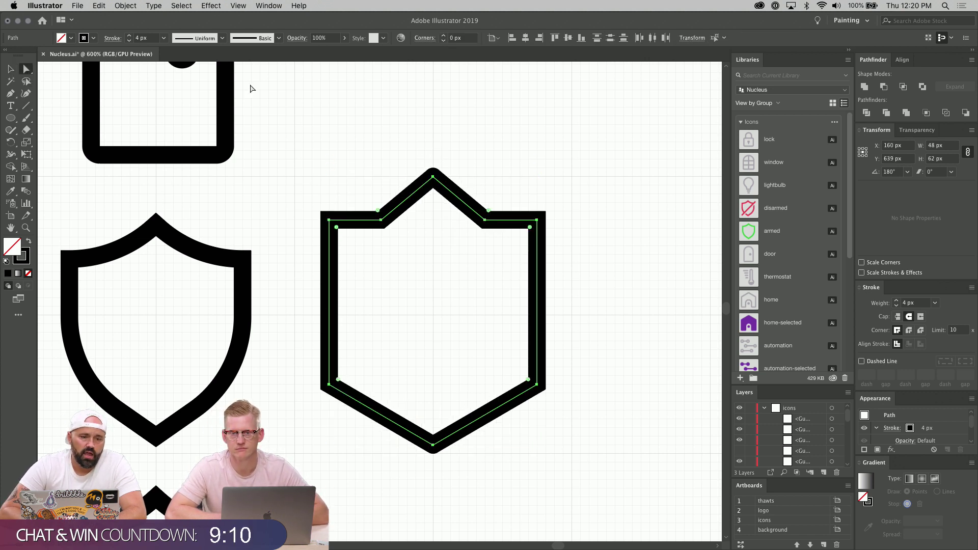
click(384, 126)
drag(424, 150, 473, 230)
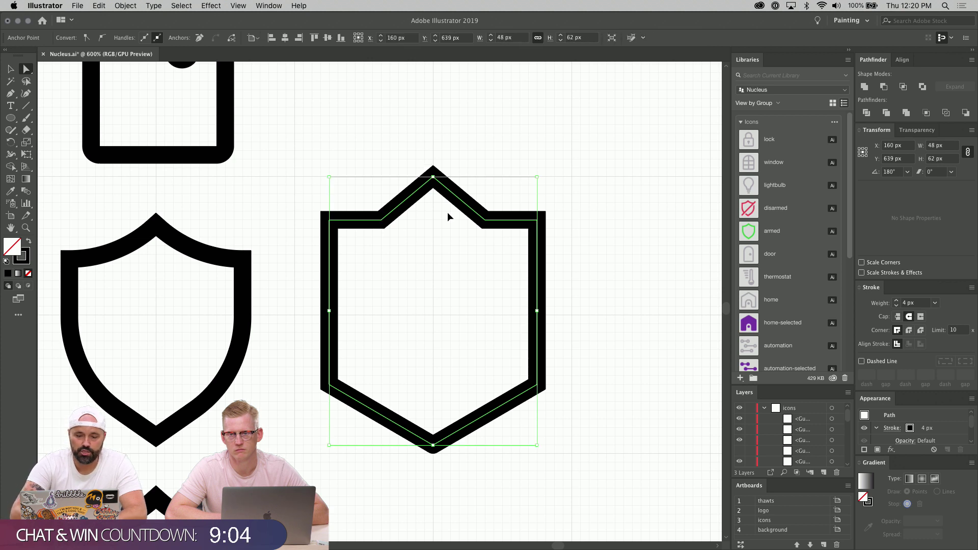
drag(411, 423, 410, 419)
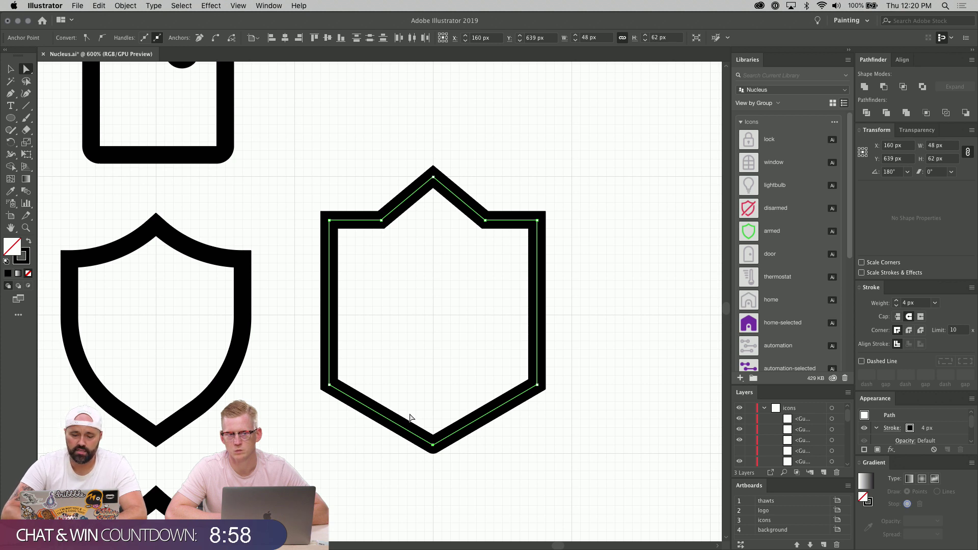
click(437, 455)
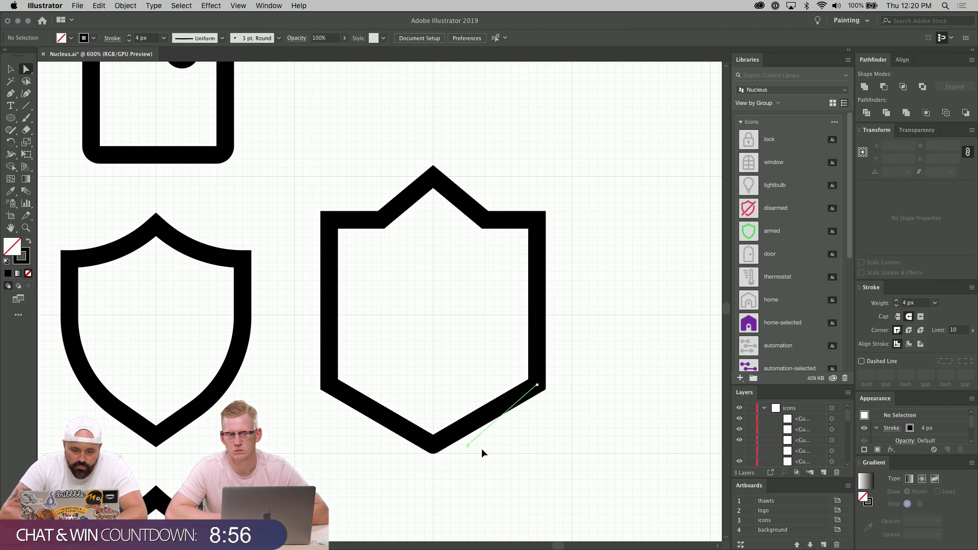
drag(483, 453, 489, 452)
key(super+z)
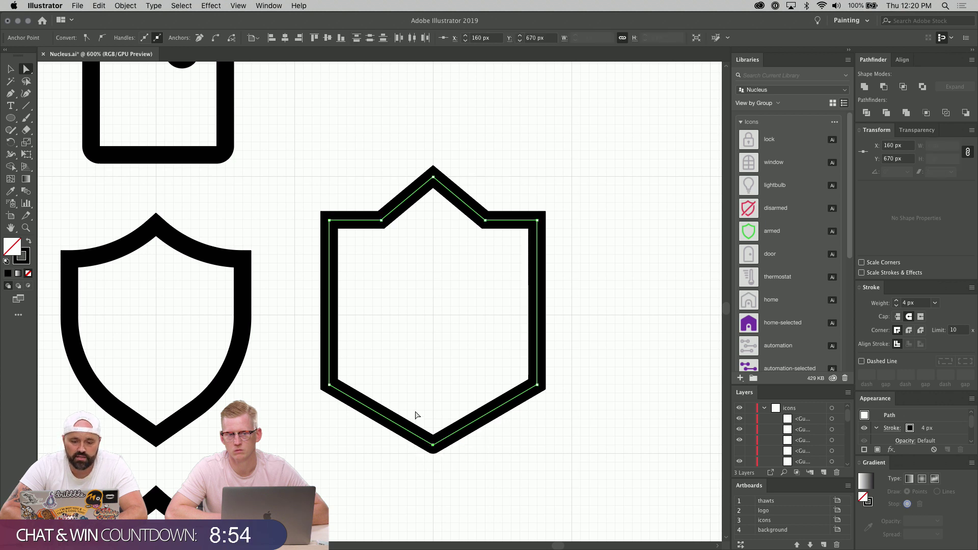
key(super+j)
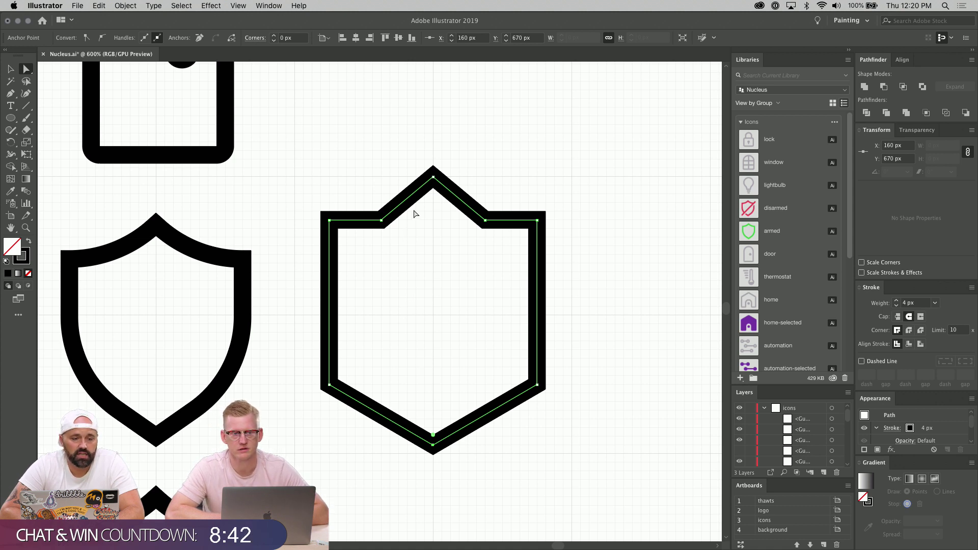
Round the two inward corners beside the shield's peak together, with a radius of about 33 px.
click(380, 213)
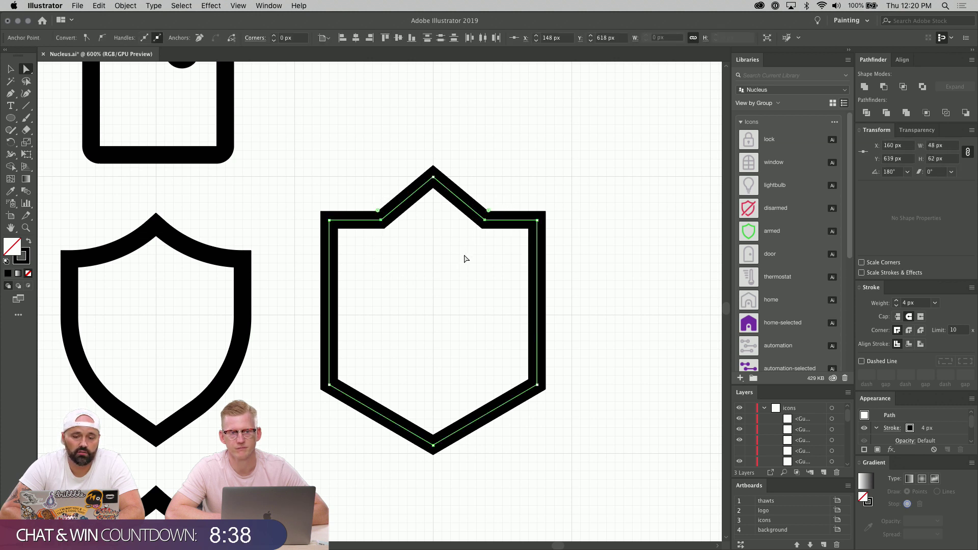
drag(489, 211, 623, 72)
scroll(574, 149, up, 2)
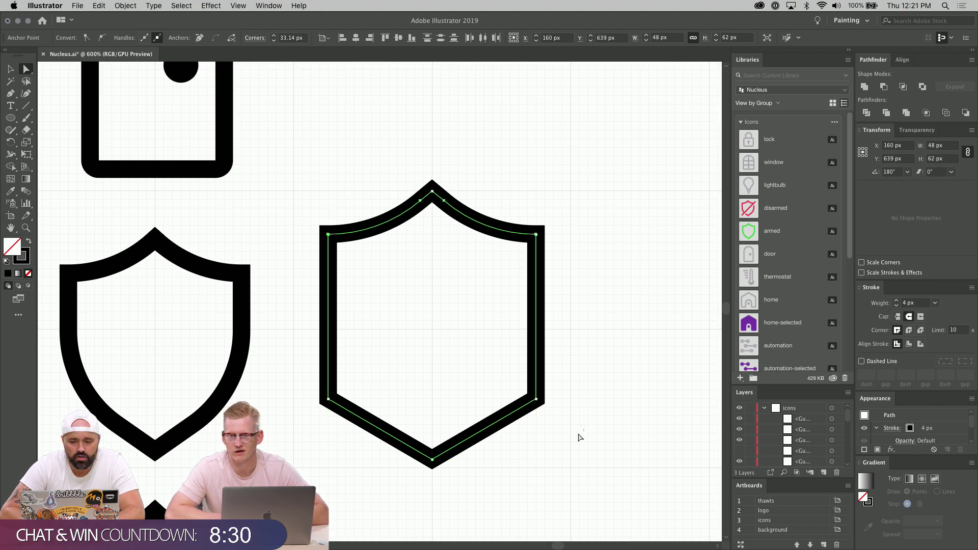
Round the shield's two lower side corners together with a radius of about 23 px and clear the selection.
drag(578, 437, 492, 357)
drag(317, 396, 372, 454)
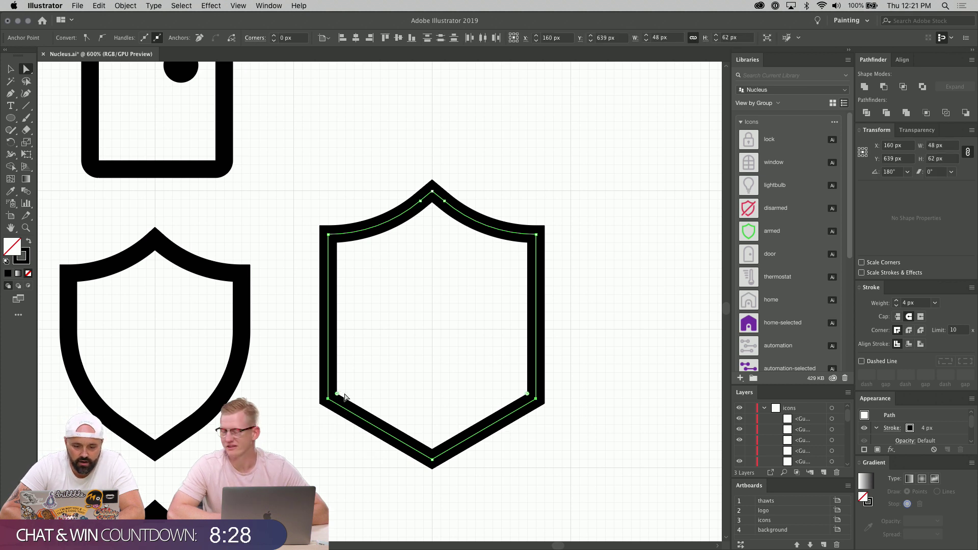
drag(344, 396, 419, 340)
key(super+z)
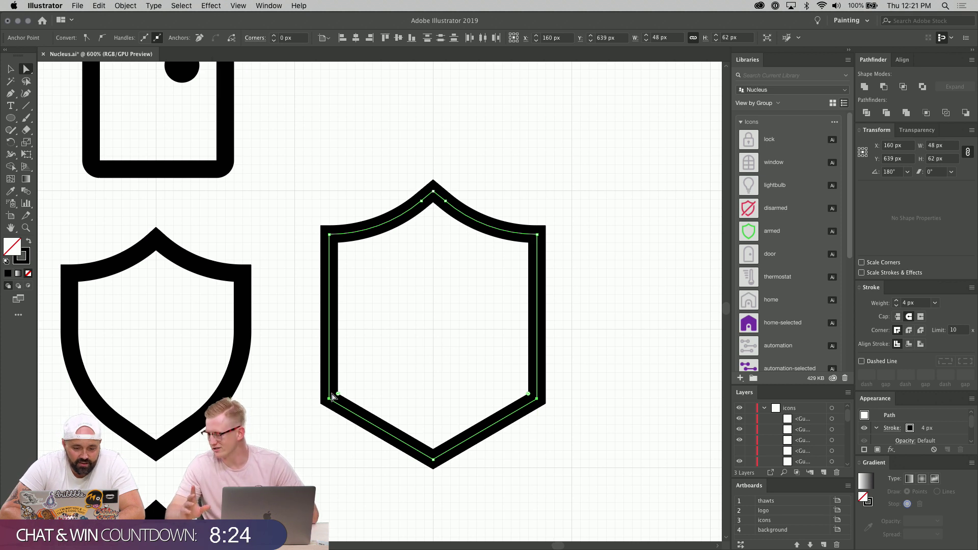
drag(332, 397, 428, 338)
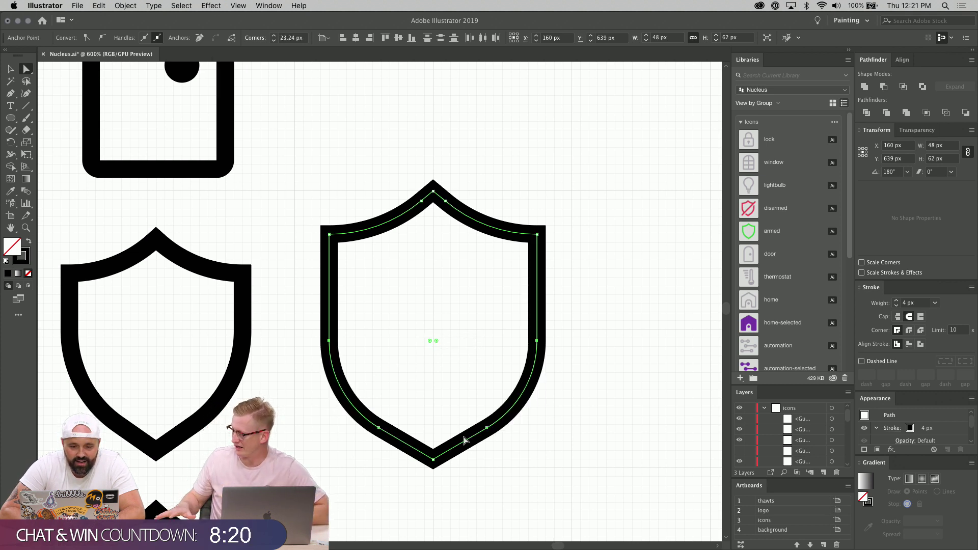
click(566, 463)
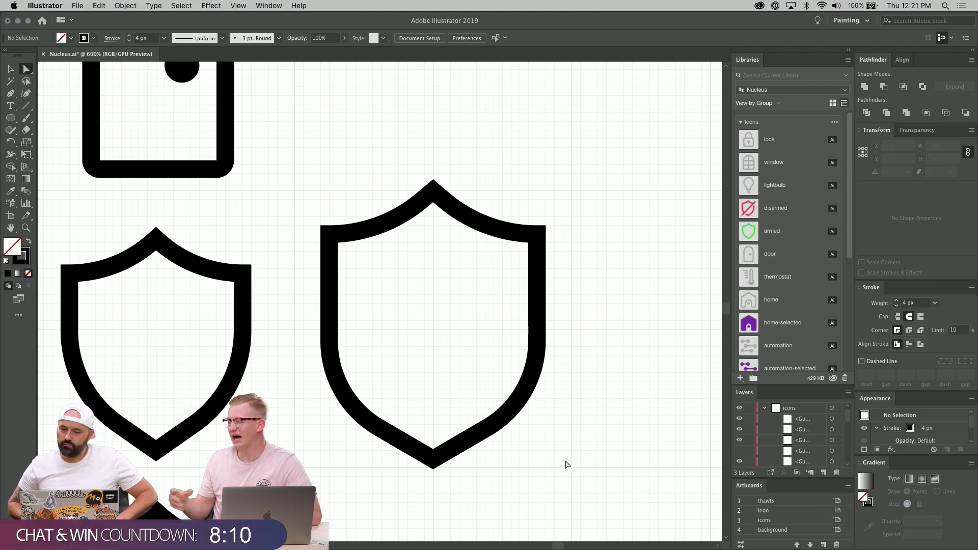
Increase the rounding of the large shield's two lower side corners together to a radius of about 24 px and clear the selection.
drag(537, 454, 483, 390)
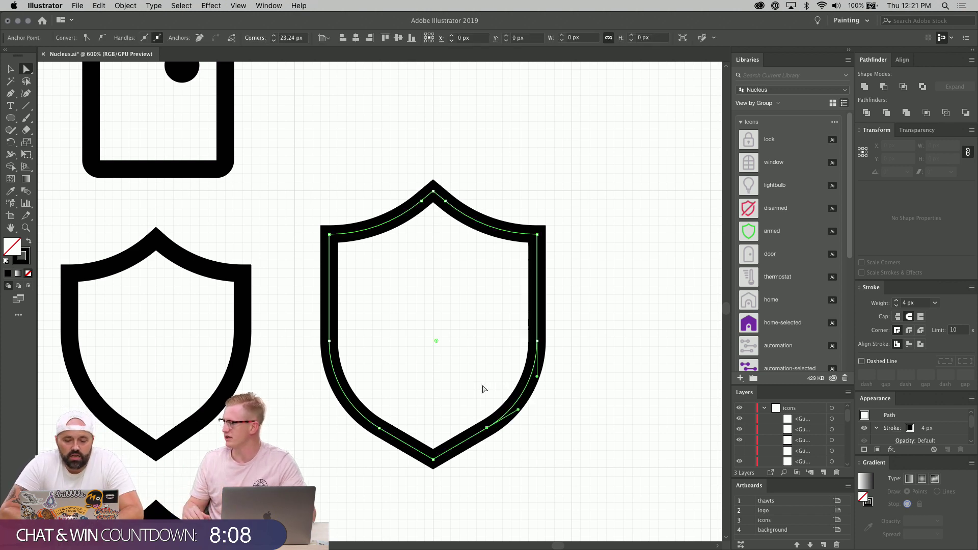
drag(329, 430, 369, 395)
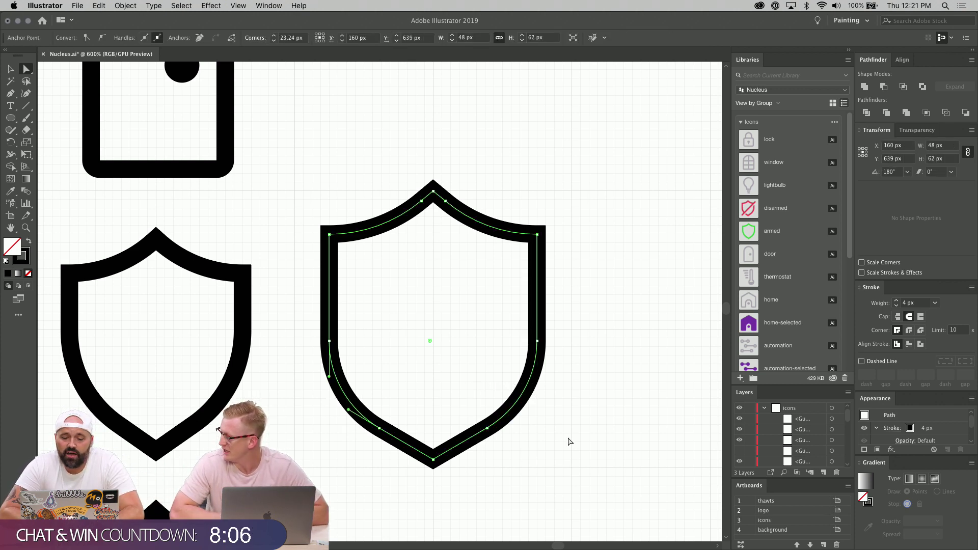
click(433, 342)
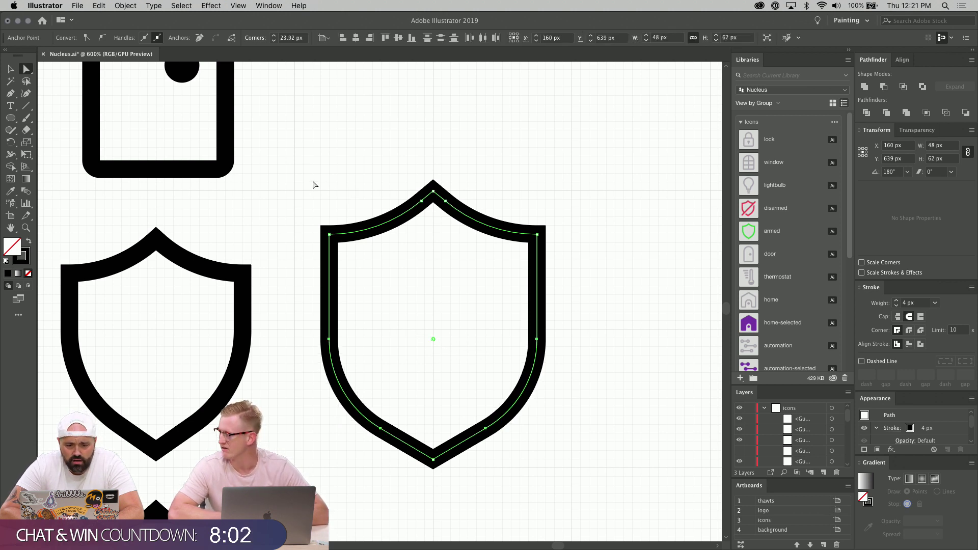
click(10, 69)
click(501, 139)
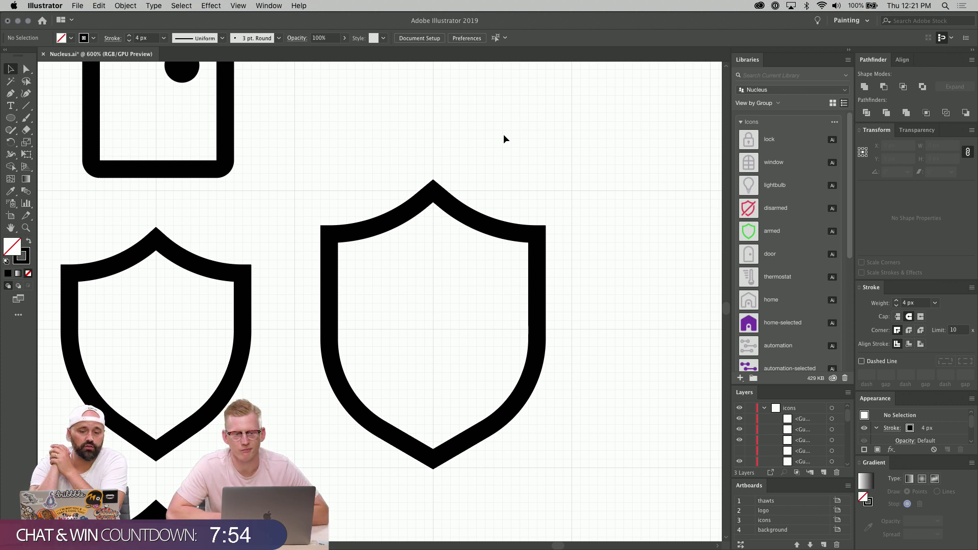
Revert the large shield's rounded corners to straight angles to show its underlying construction, and restore the rounding.
key(super+a)
key(shift+c)
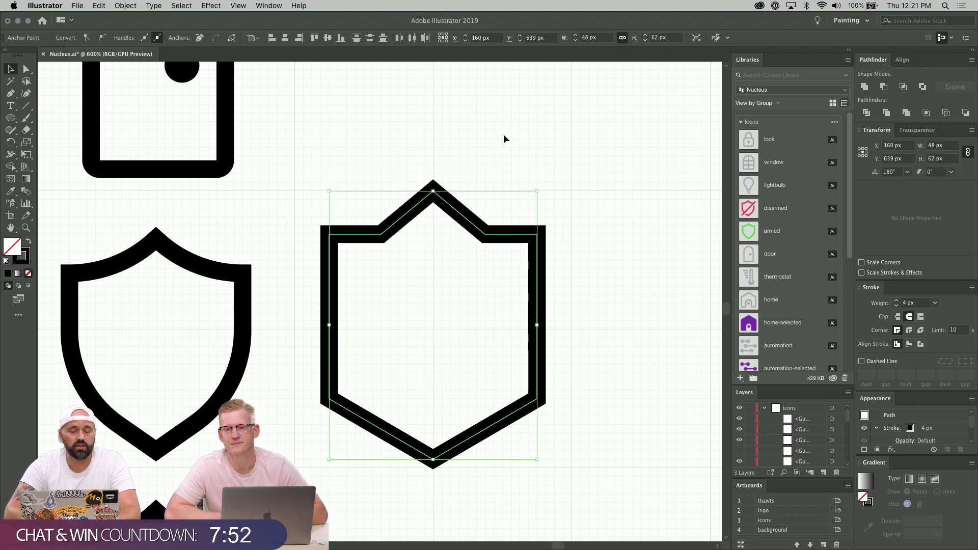
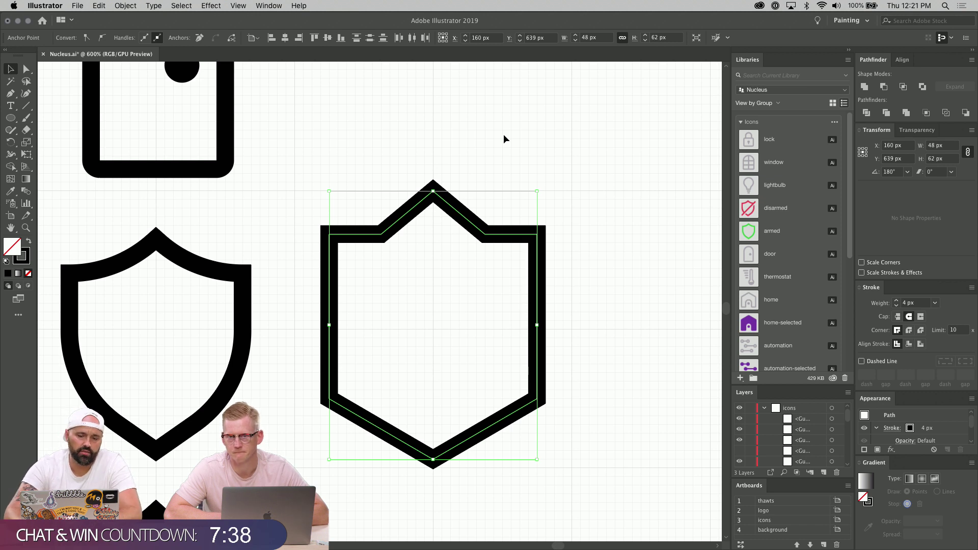
key(a)
key(super+z)
key(v)
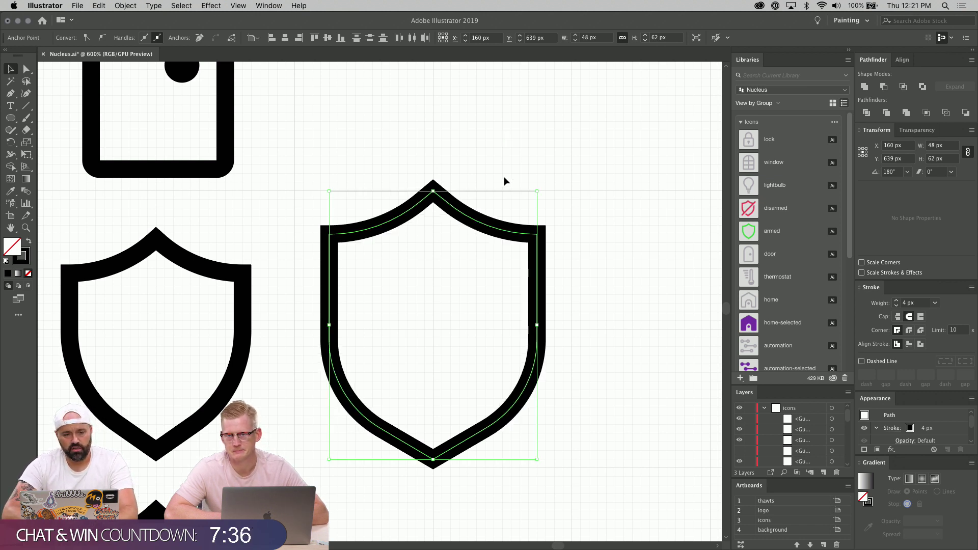
Examine the thermostat, lock, window and door icons for comparison with the shield outlines.
scroll(505, 179, up, 10)
scroll(503, 176, up, 15)
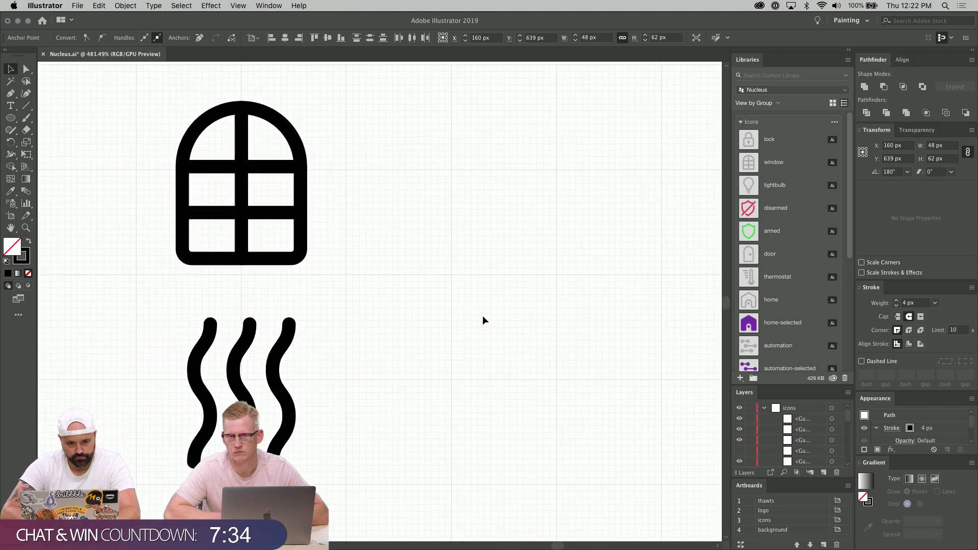
scroll(483, 320, up, 5)
scroll(483, 320, down, 15)
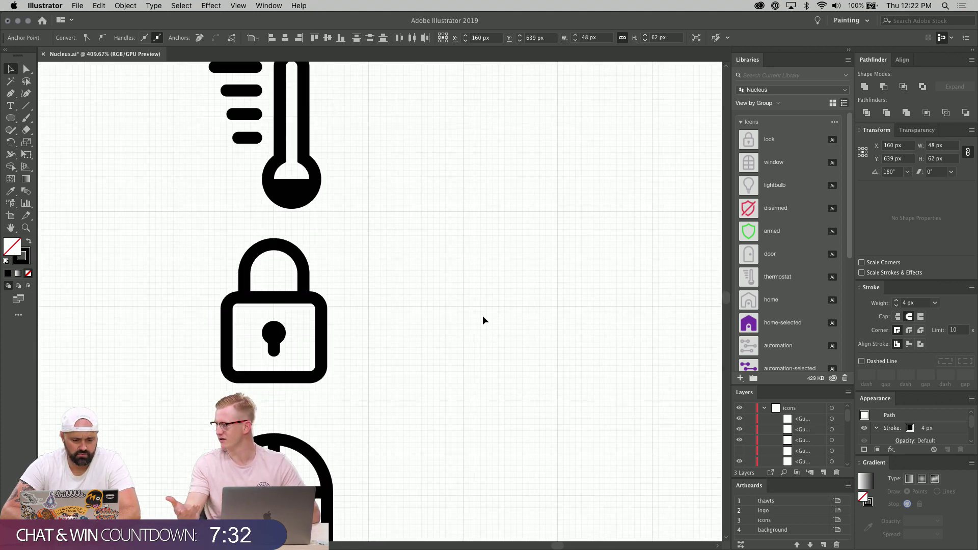
scroll(483, 320, down, 10)
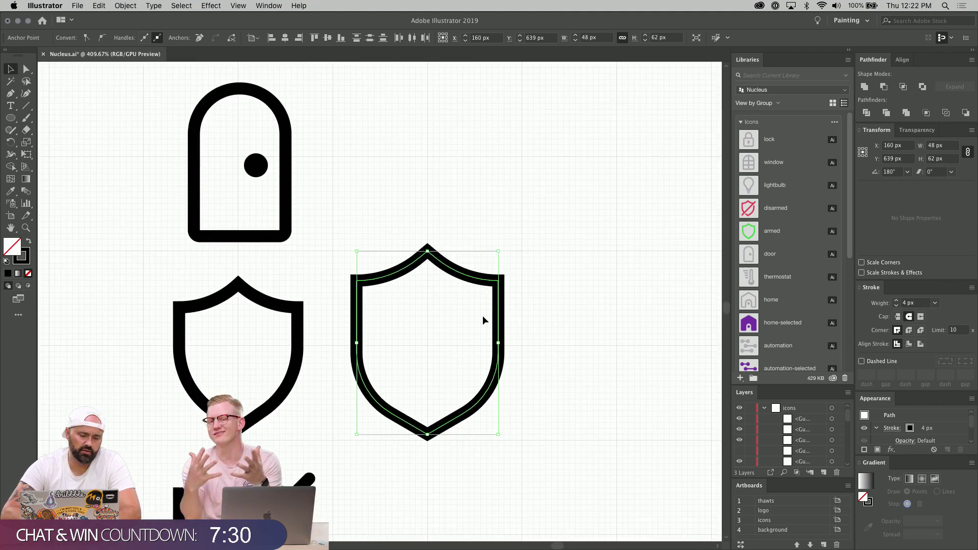
click(567, 386)
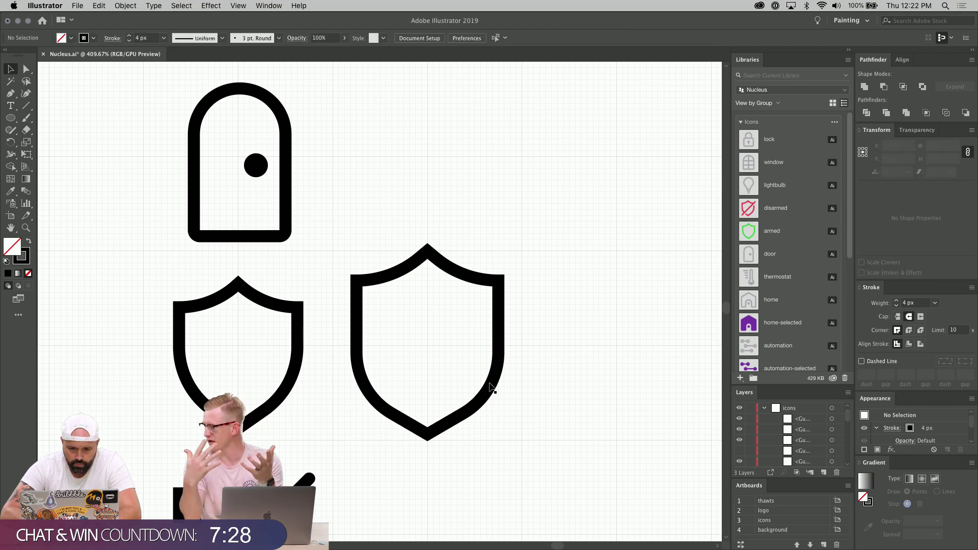
click(490, 392)
scroll(490, 396, down, 5)
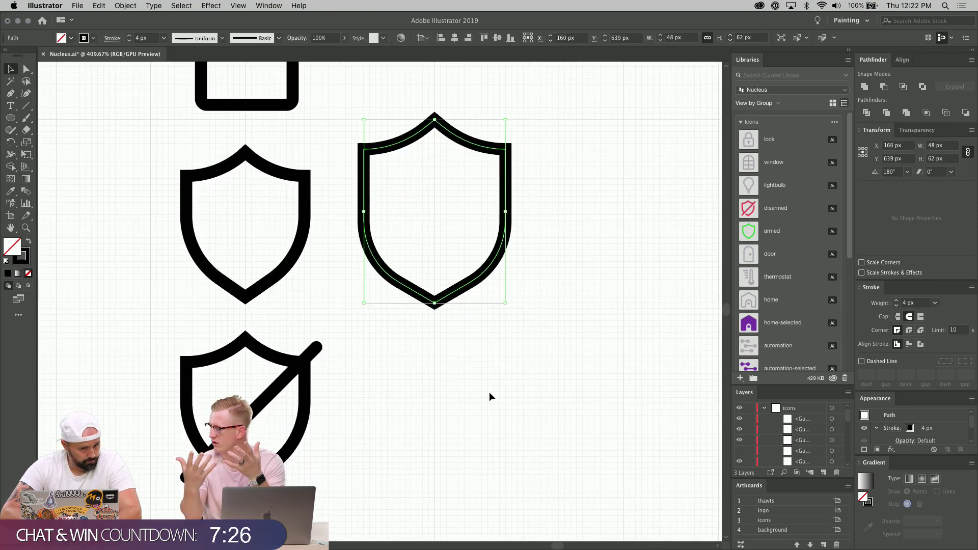
Duplicate the diagonal slash of the crossed-out shield, offsetting the copy 2.5 px right and 2.5 px down.
click(284, 394)
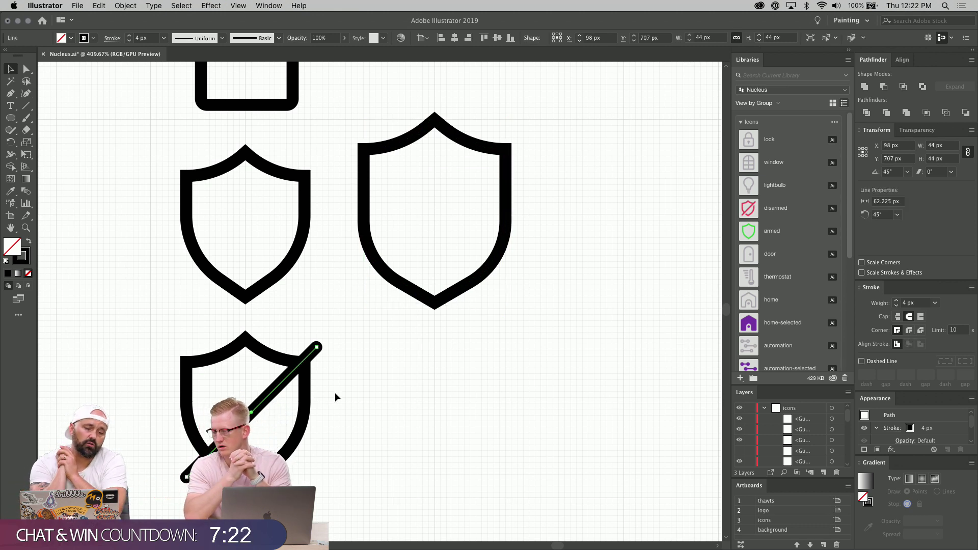
key(super+equal)
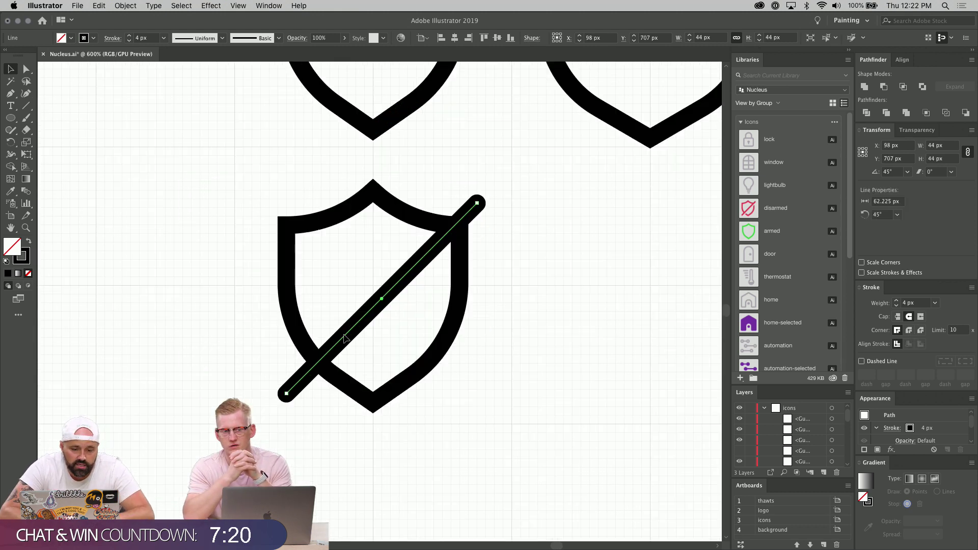
drag(344, 338, 360, 353)
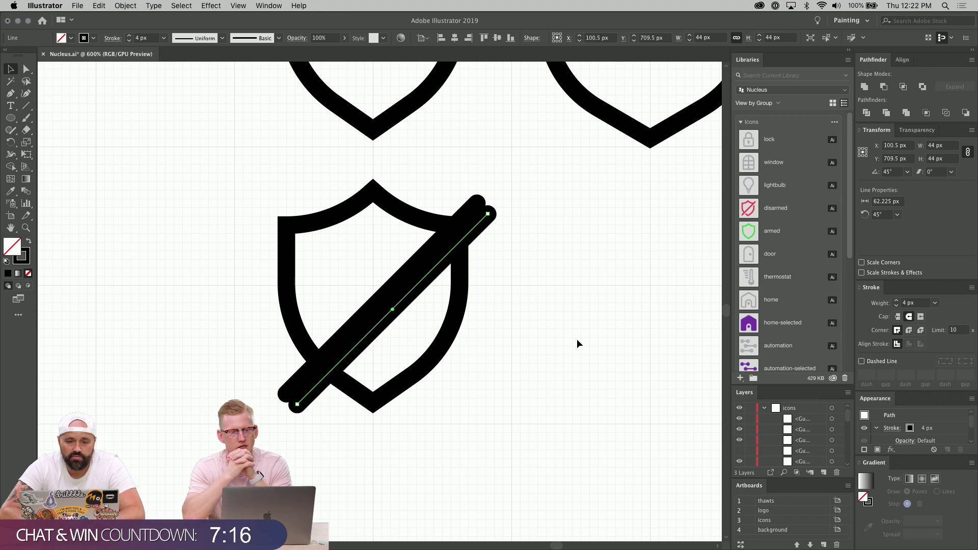
click(472, 252)
Review the column of icons from the crossed-out shield up to the lightbulb under the Icons heading.
scroll(472, 253, down, 2)
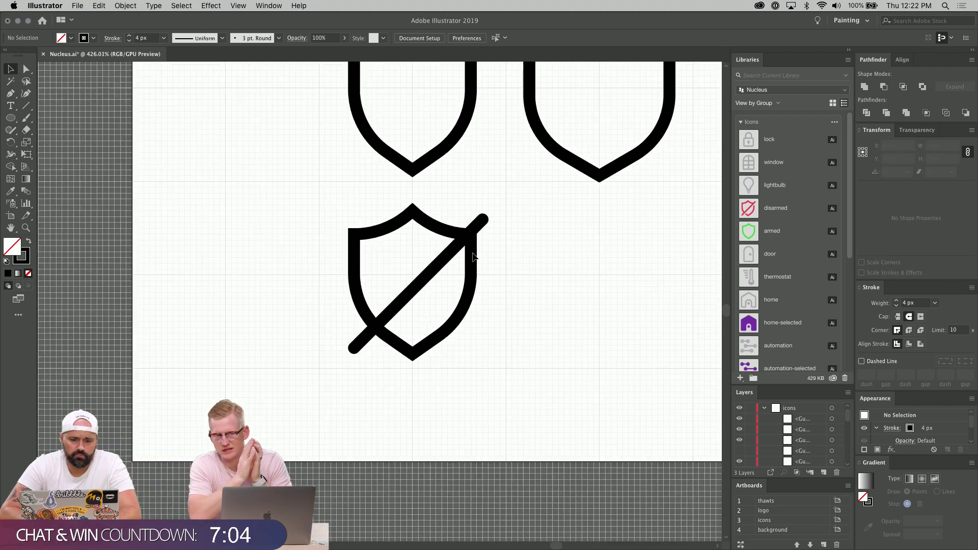
scroll(473, 253, down, 3)
scroll(474, 239, up, 3)
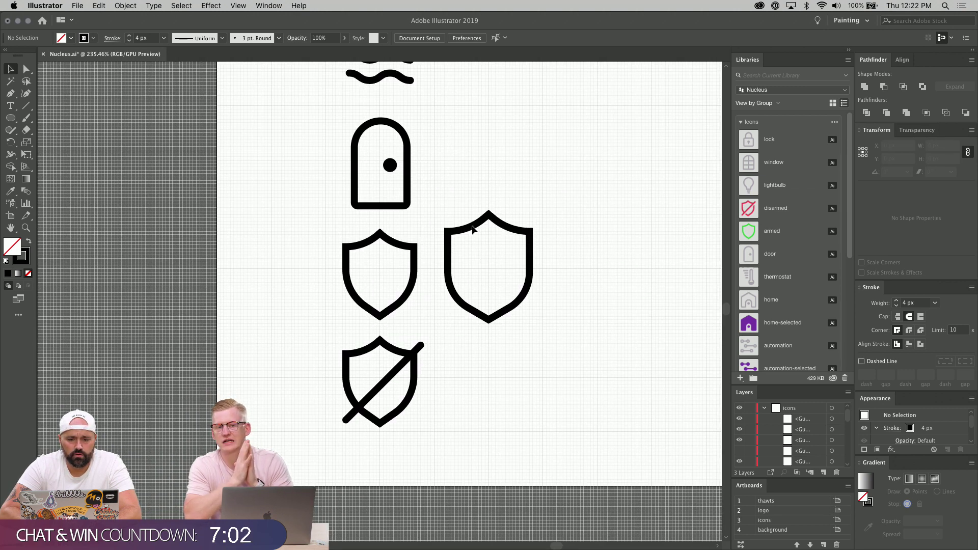
click(473, 230)
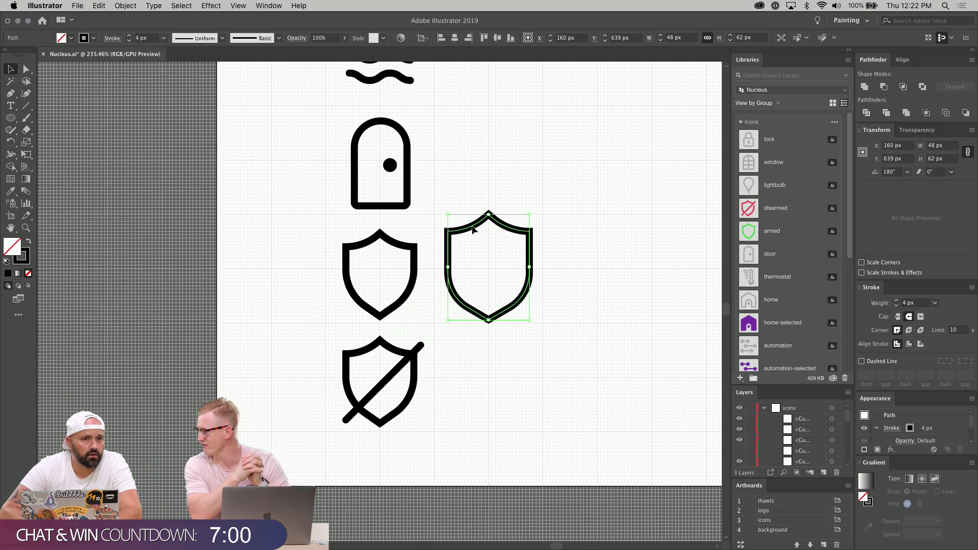
scroll(473, 229, down, 3)
scroll(474, 229, up, 10)
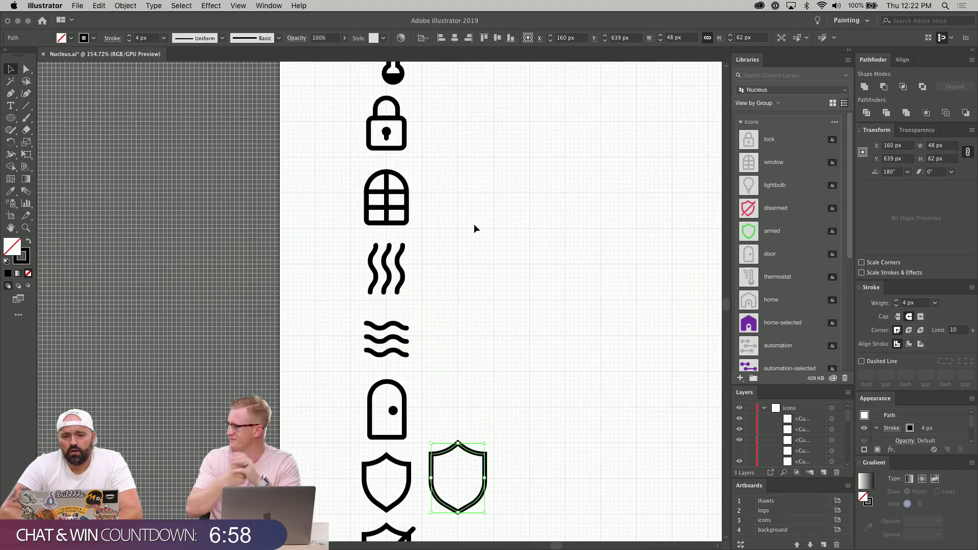
scroll(474, 228, up, 5)
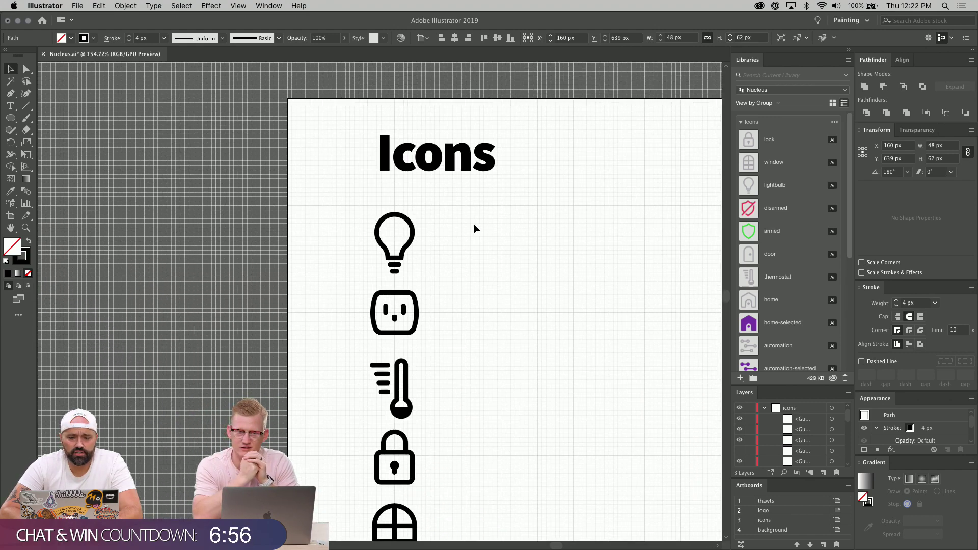
scroll(474, 229, up, 3)
scroll(474, 224, up, 4)
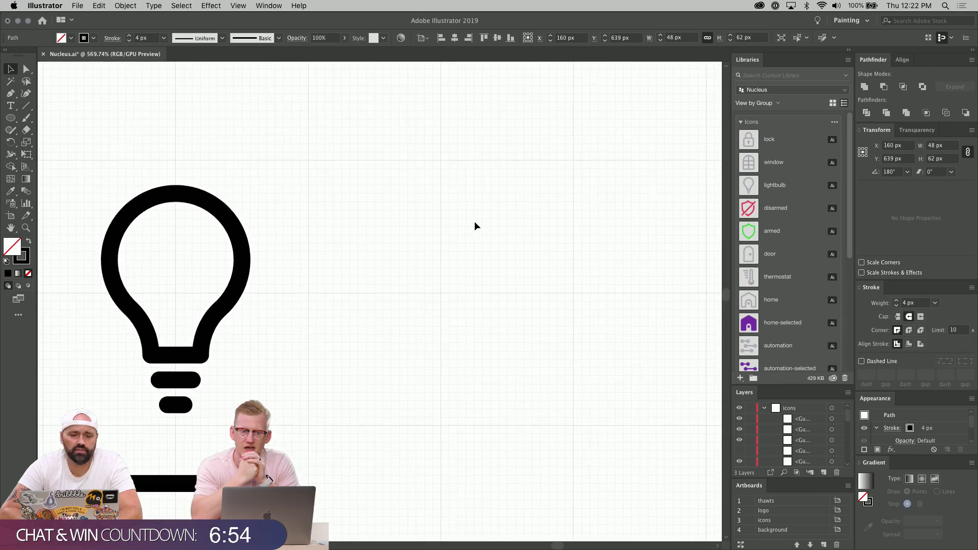
Inspect the anchor points and curve handles on both upper sides of the lightbulb's round outline.
click(26, 68)
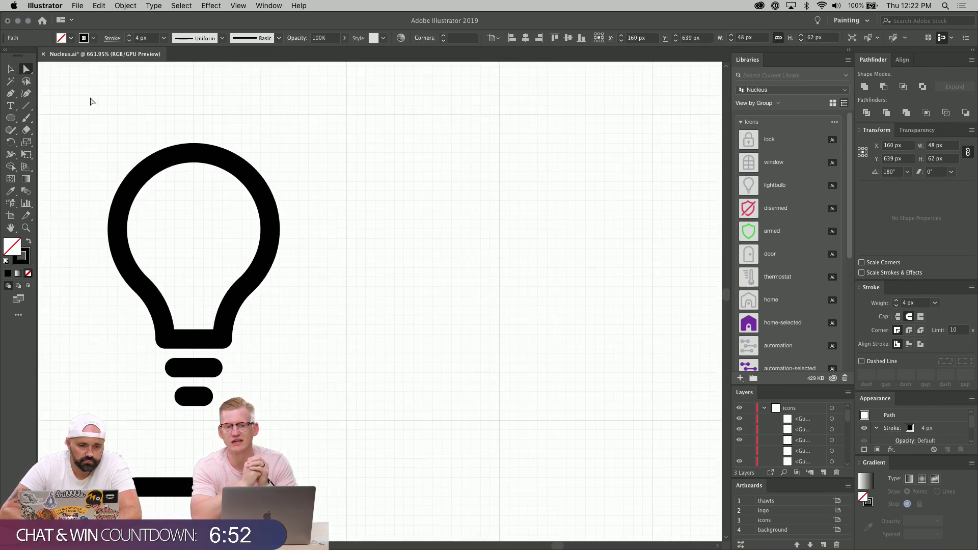
drag(94, 102, 183, 204)
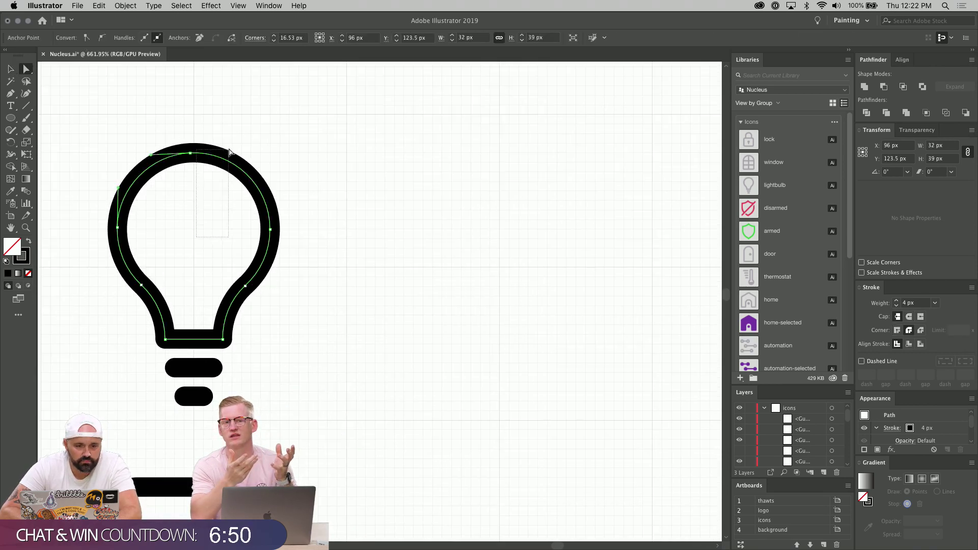
click(250, 186)
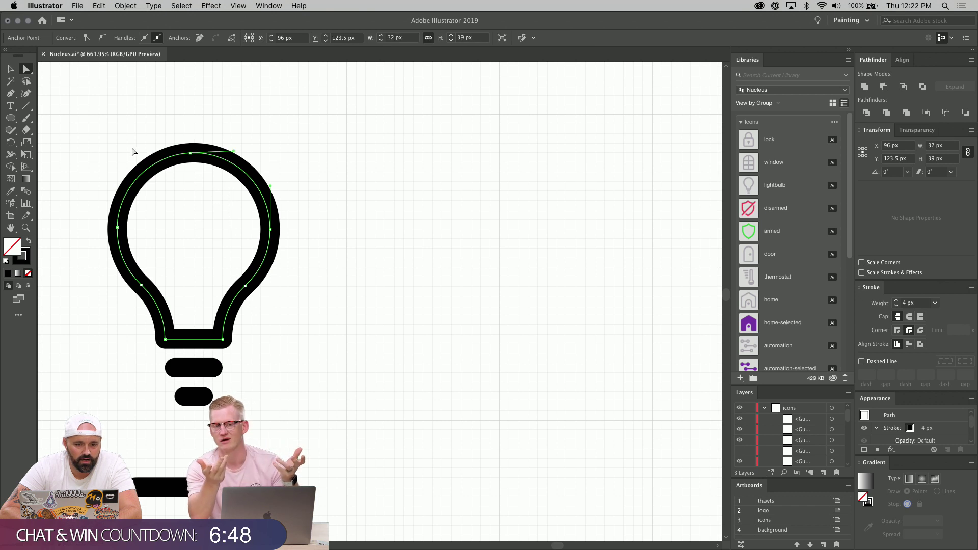
drag(132, 152, 175, 222)
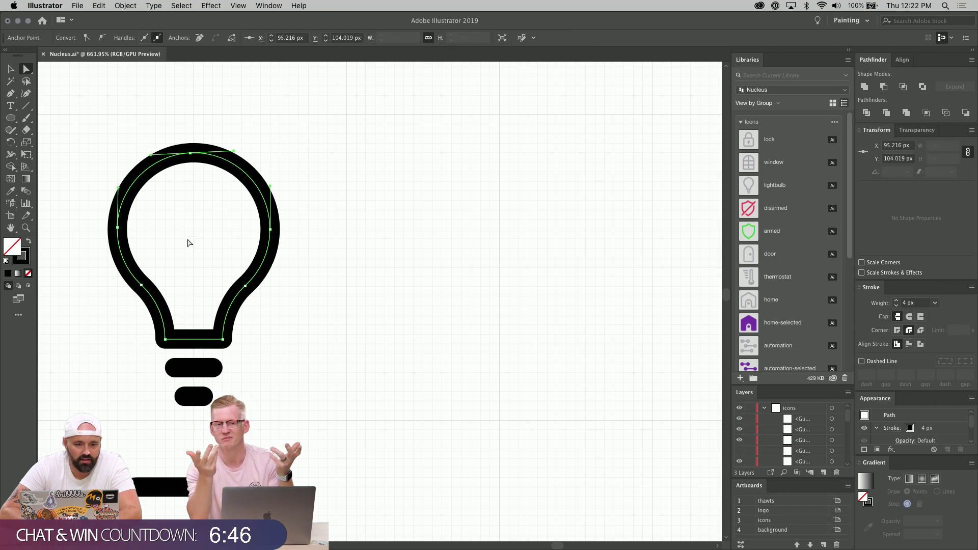
click(319, 340)
Set the corner radius where the lightbulb's round body meets its neck to 0 px on both sides.
scroll(327, 343, right, 3)
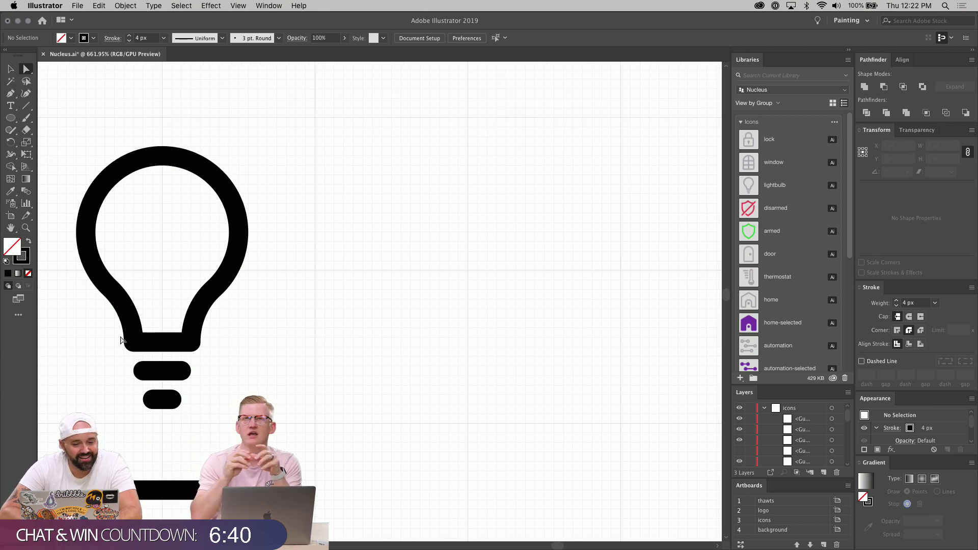
drag(121, 340, 171, 303)
scroll(171, 305, left, 3)
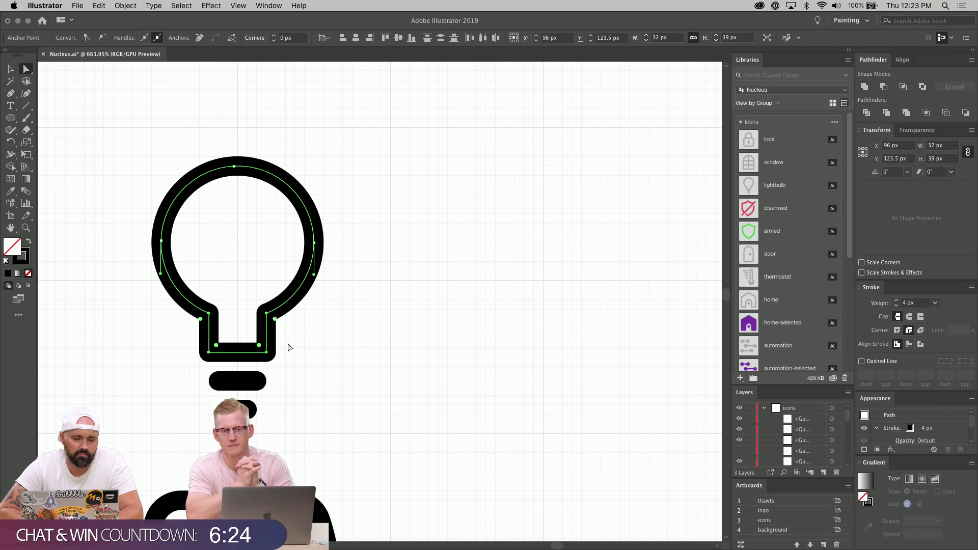
Try rounding the lightbulb's neck corners, first with a radius of about 5 px, and undo the attempts.
drag(277, 324, 385, 430)
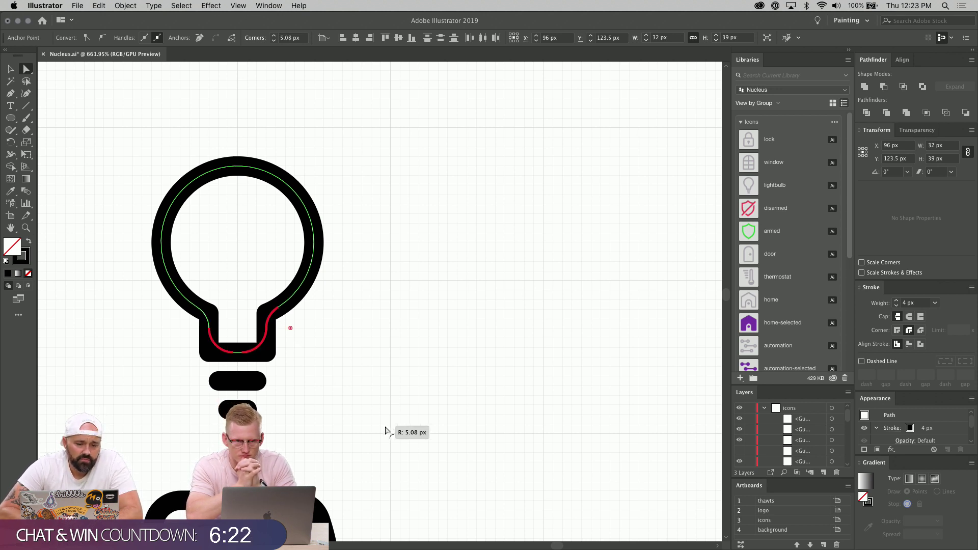
key(super+z)
click(346, 397)
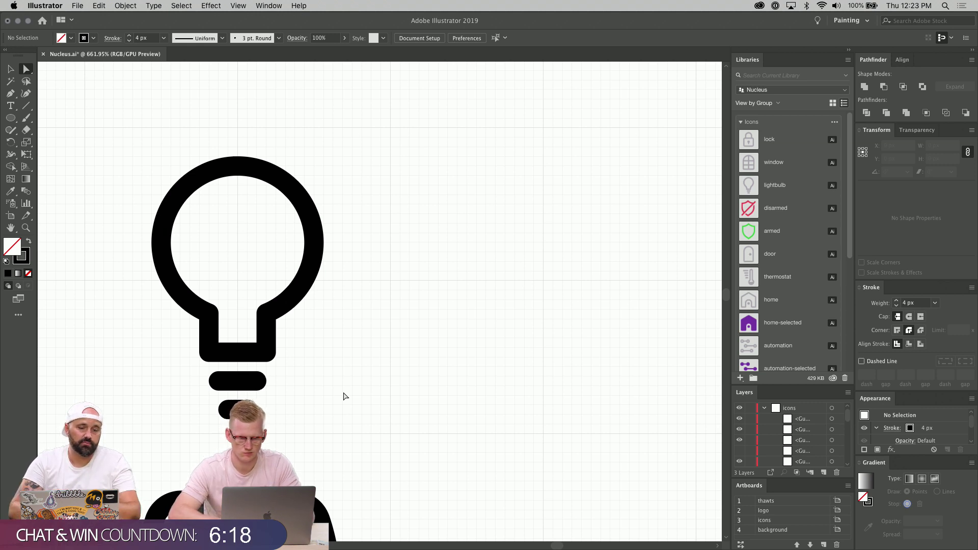
click(233, 284)
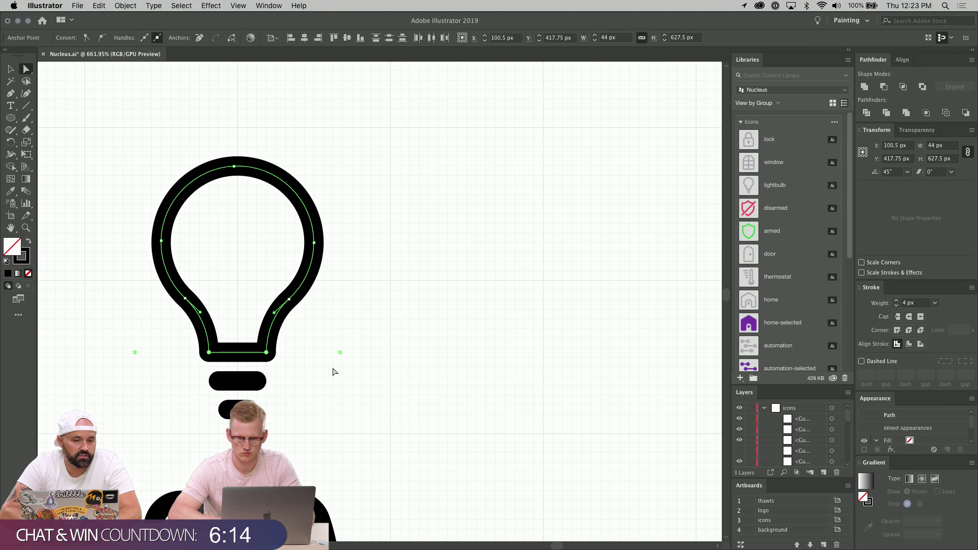
key(super+z)
key(super+z)
key(super+z)
key(super+z)
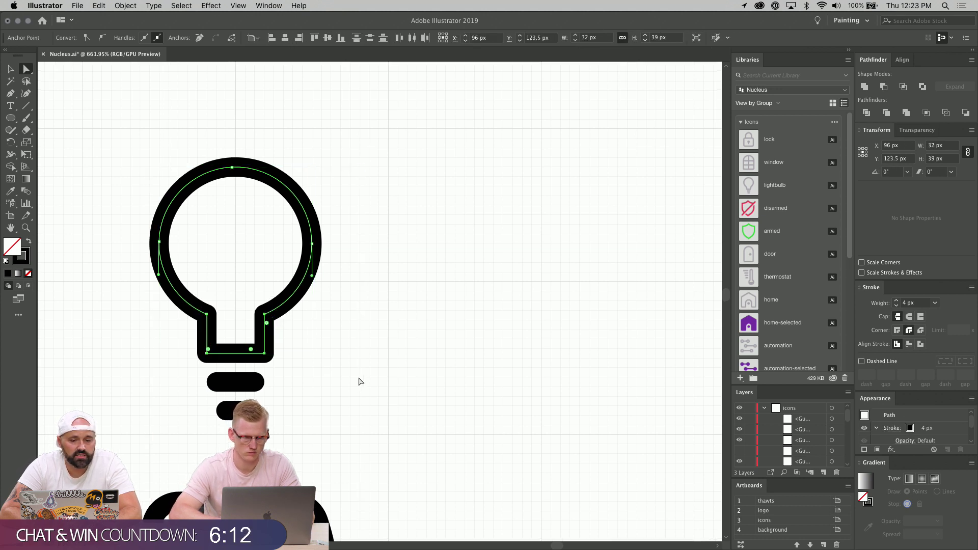
Draw a 32 px circle to the right of the lightbulb, centred at X 160 px and Y 118 px.
scroll(359, 381, right, 5)
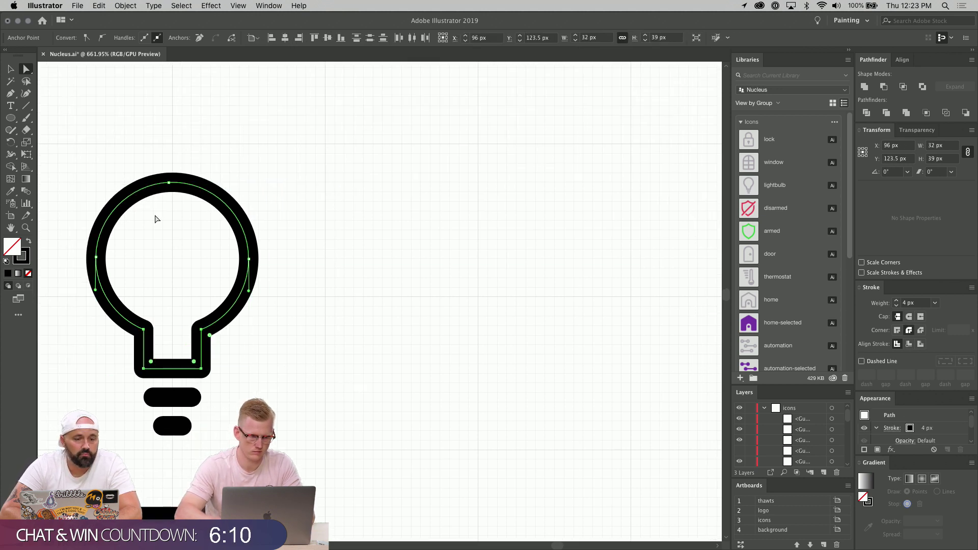
key(l)
drag(411, 173, 440, 201)
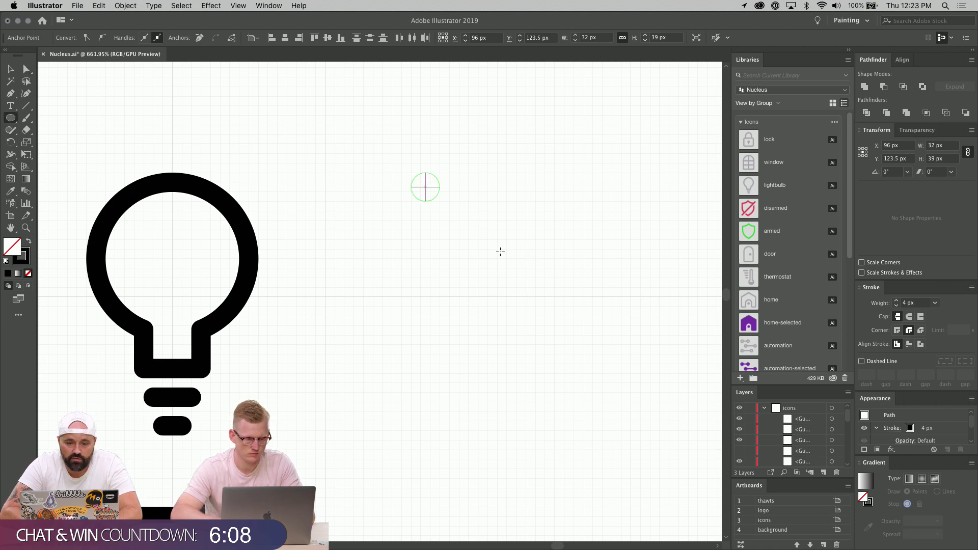
drag(501, 252, 556, 317)
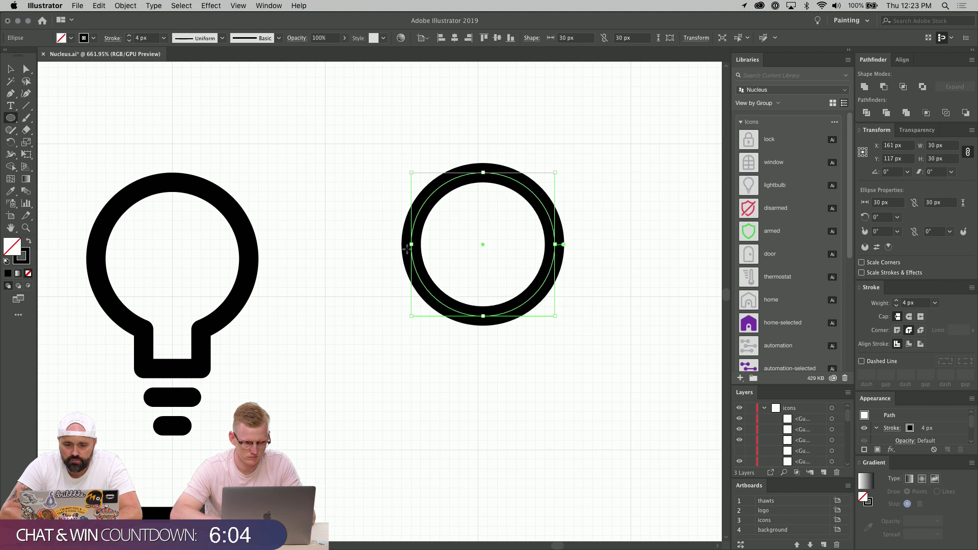
drag(413, 318, 405, 326)
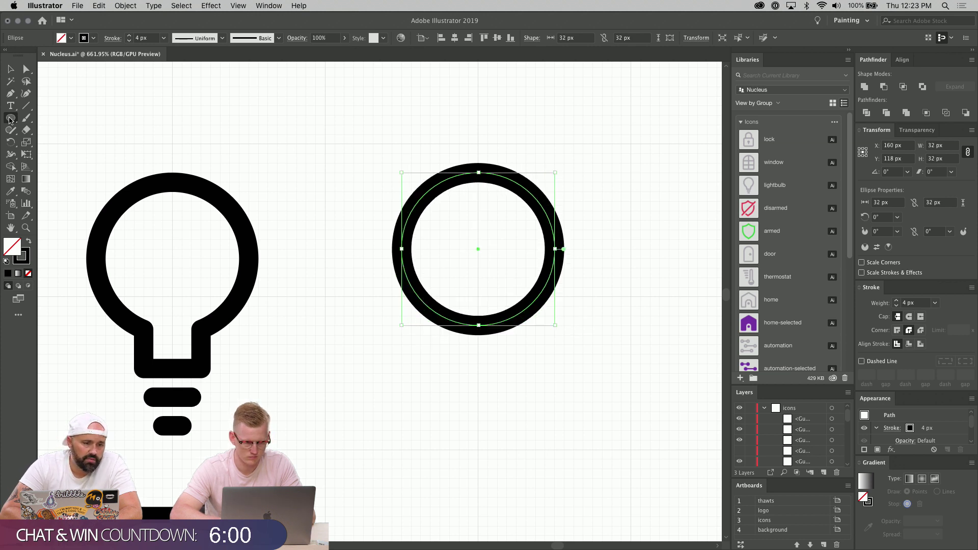
Draw a 12 × 16 px rectangle over the neck of the original lightbulb.
drag(10, 117, 58, 115)
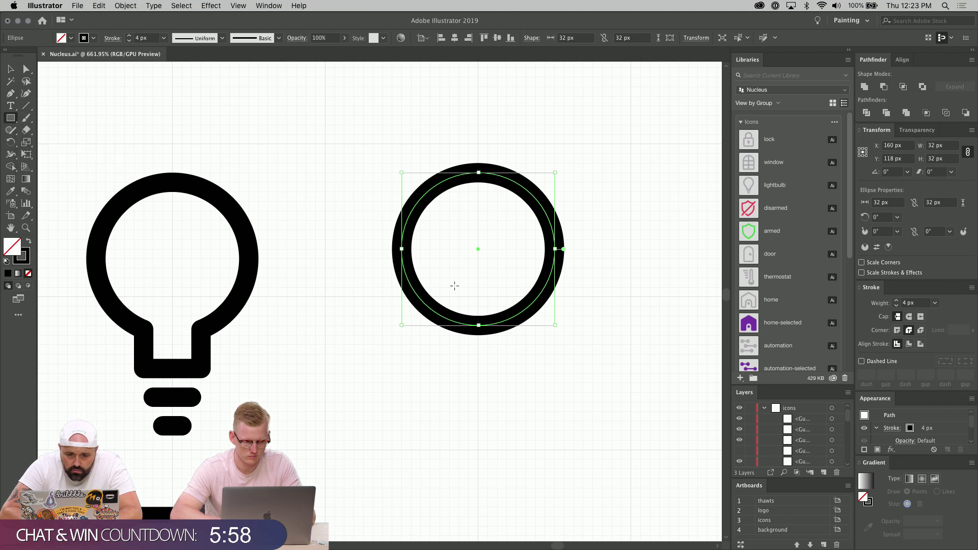
drag(145, 364, 355, 341)
click(10, 69)
click(354, 341)
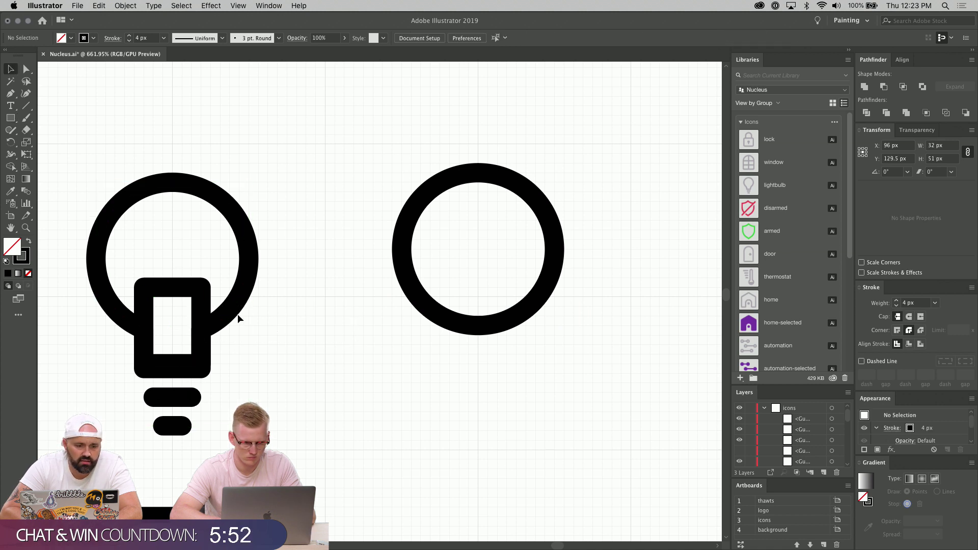
Move the neck rectangle horizontally onto the lower part of the new circle, centred at X 160 px and Y 134 px.
click(180, 294)
drag(327, 284, 218, 289)
click(219, 288)
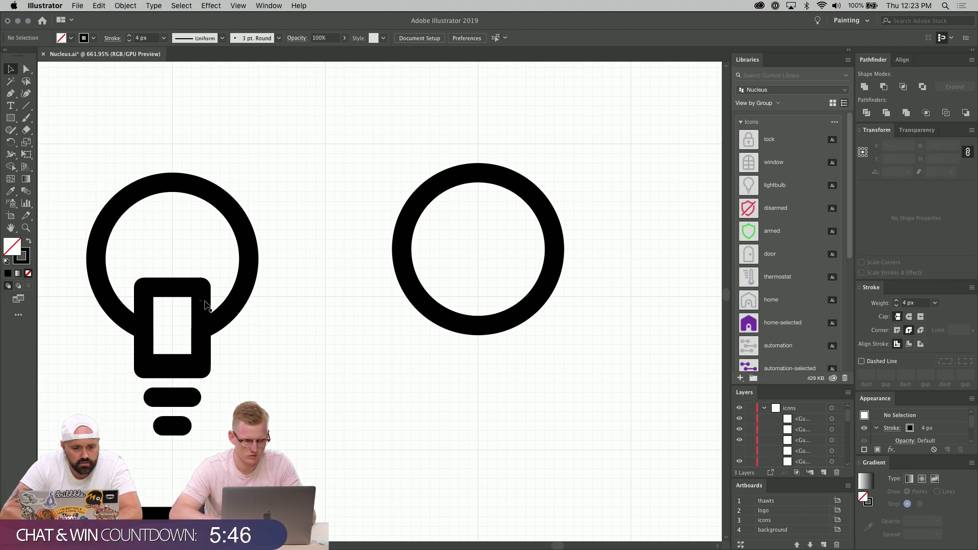
click(205, 301)
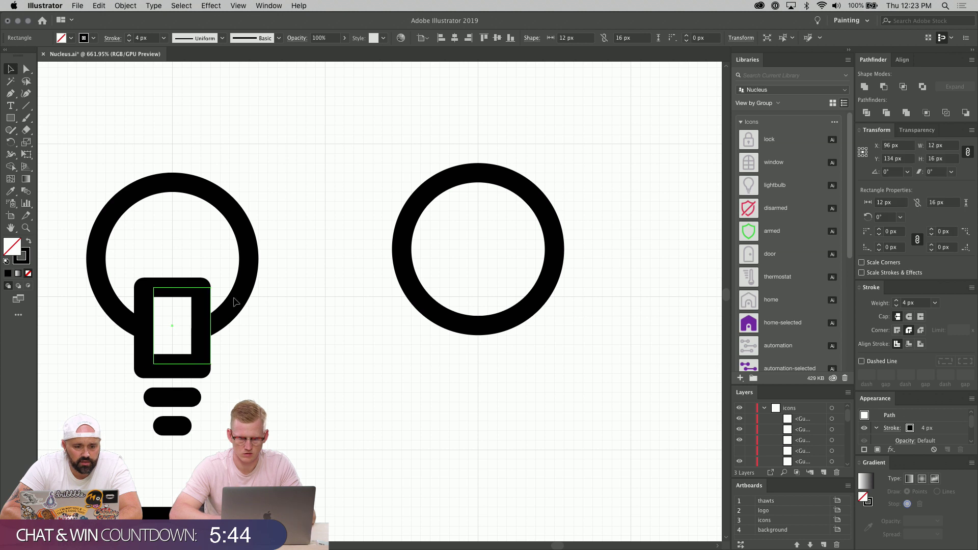
drag(235, 302, 507, 306)
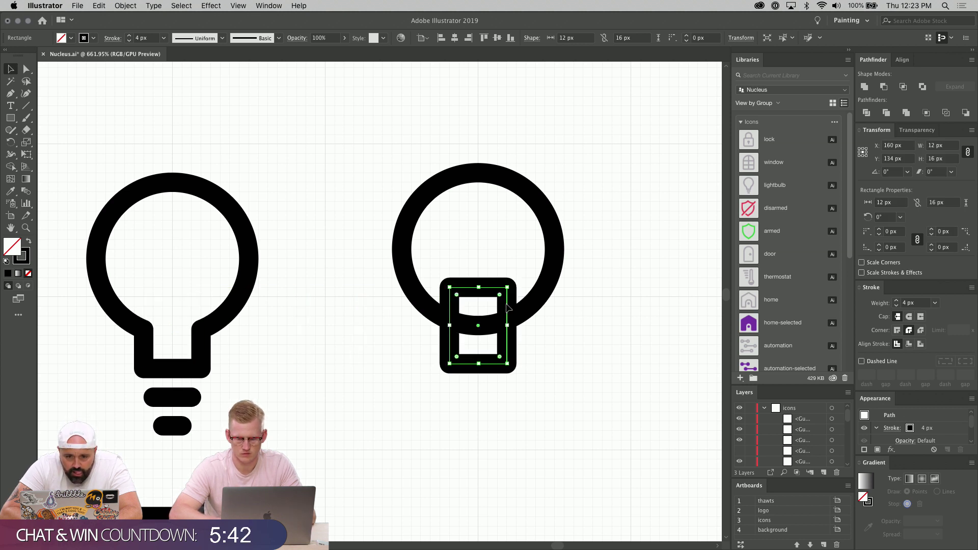
click(352, 393)
Draw a horizontal line about 10 px long beneath the new bulb's neck at Y 148 px and give it round caps.
scroll(351, 394, right, 4)
scroll(351, 393, up, 1)
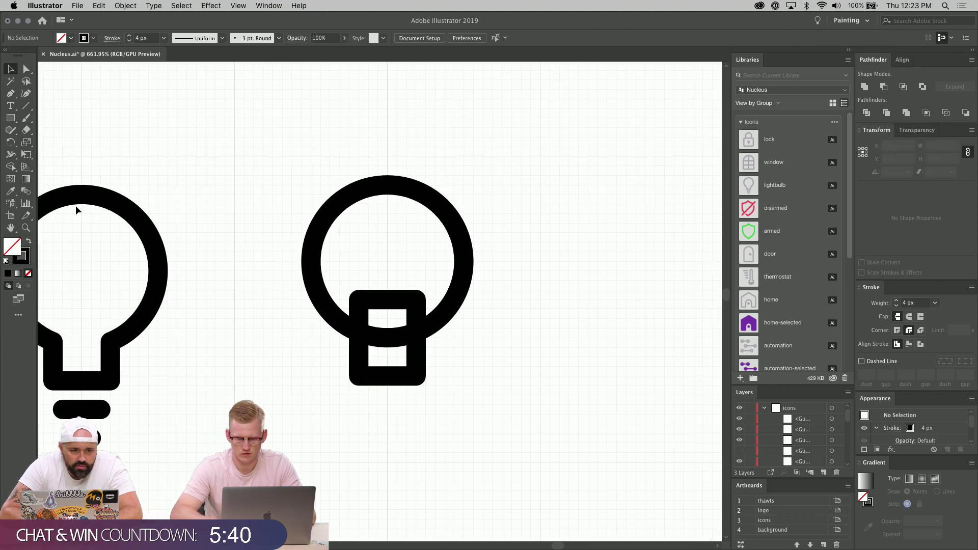
click(25, 106)
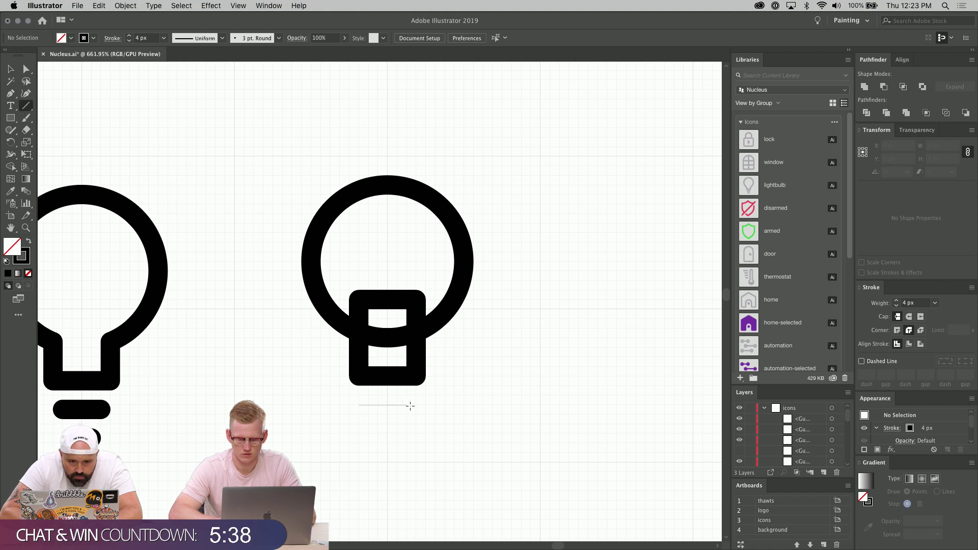
drag(411, 406, 407, 405)
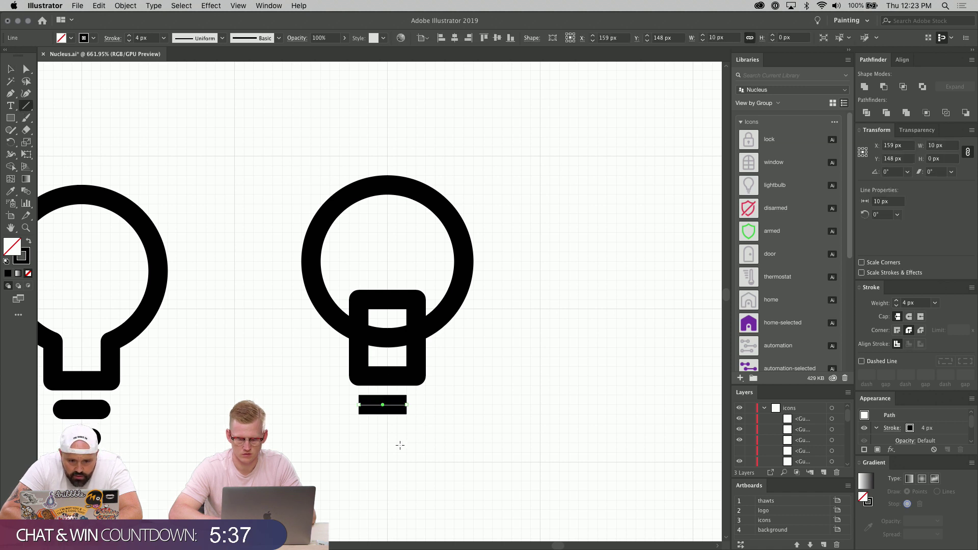
click(909, 317)
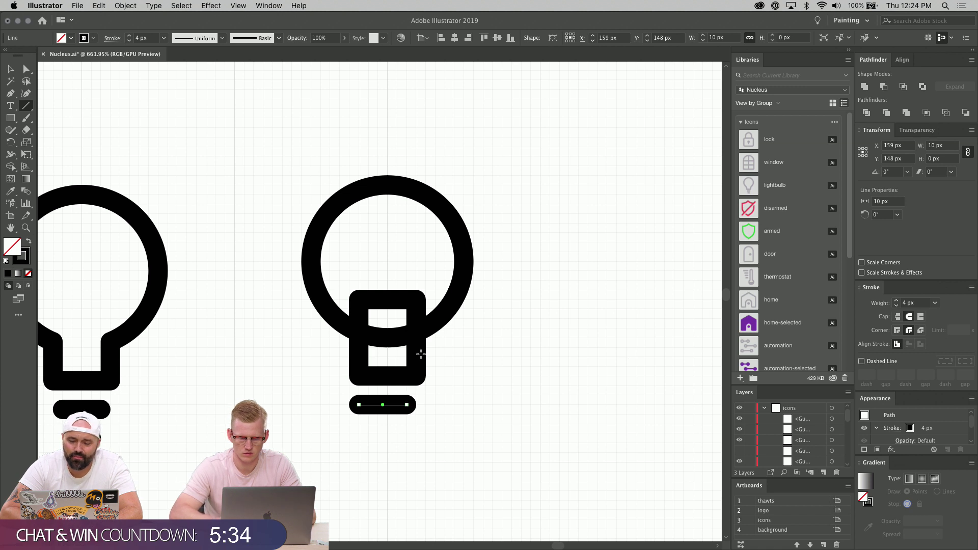
Extend the base line's right end by 2 px to make the line 12 px long.
click(27, 67)
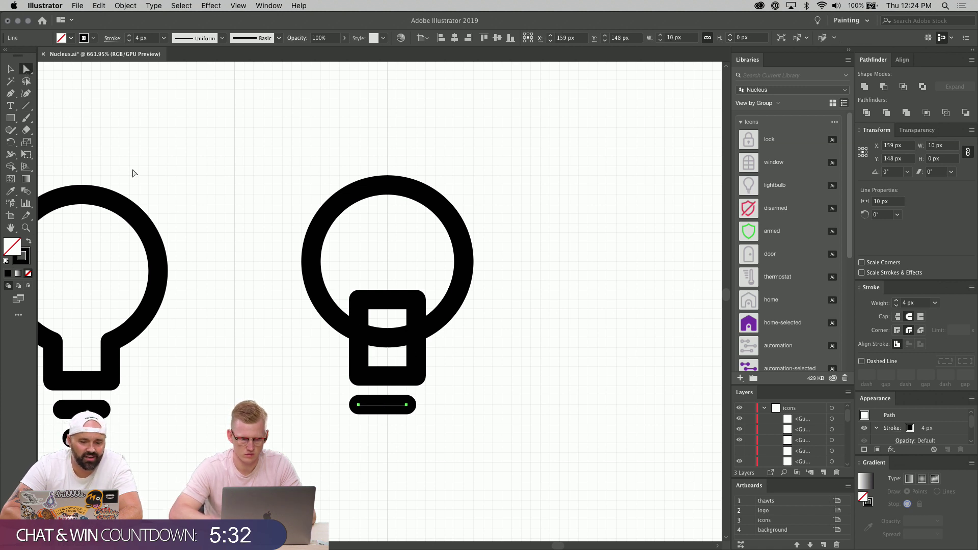
click(409, 406)
key(Right)
key(Right)
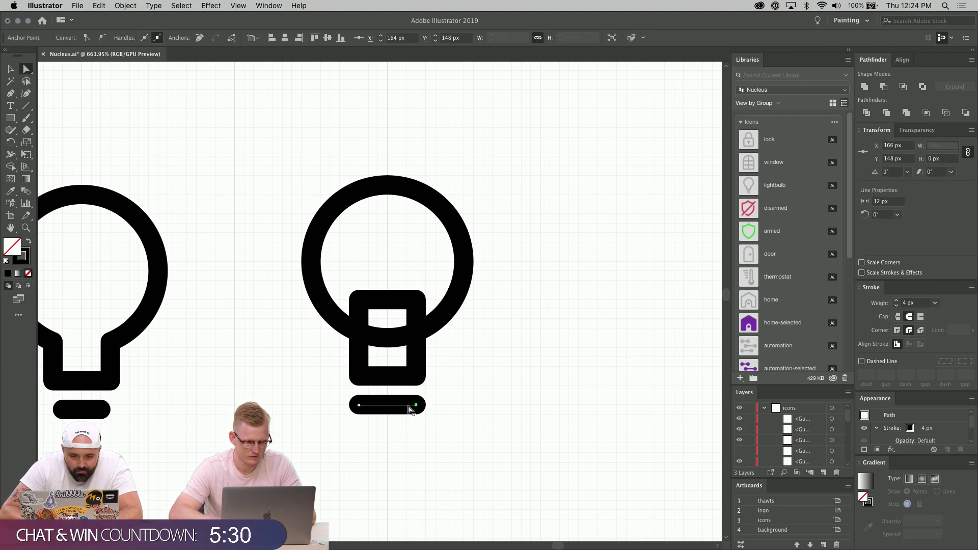
Duplicate the base line 6 px lower at Y 154 px and shorten the copy evenly at both ends.
click(418, 406)
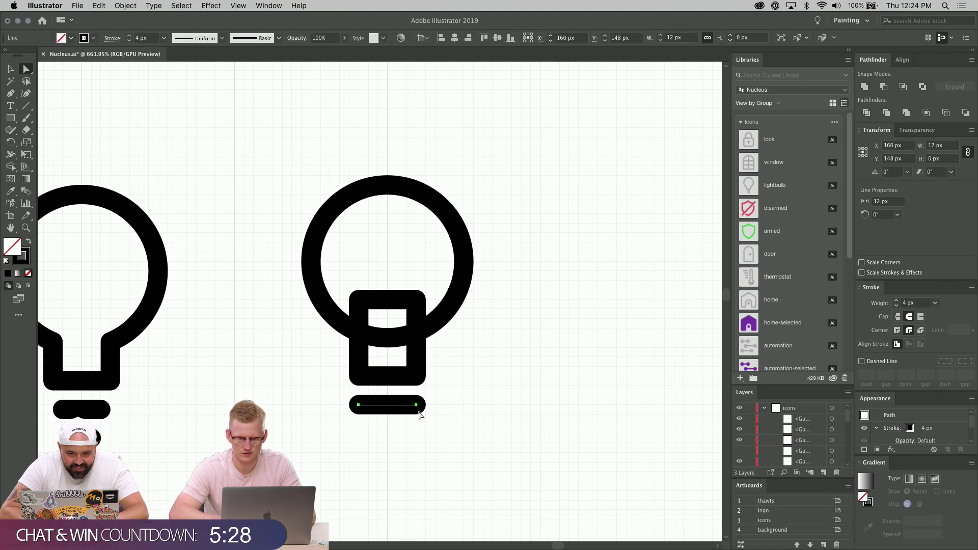
alt+drag(417, 408, 363, 432)
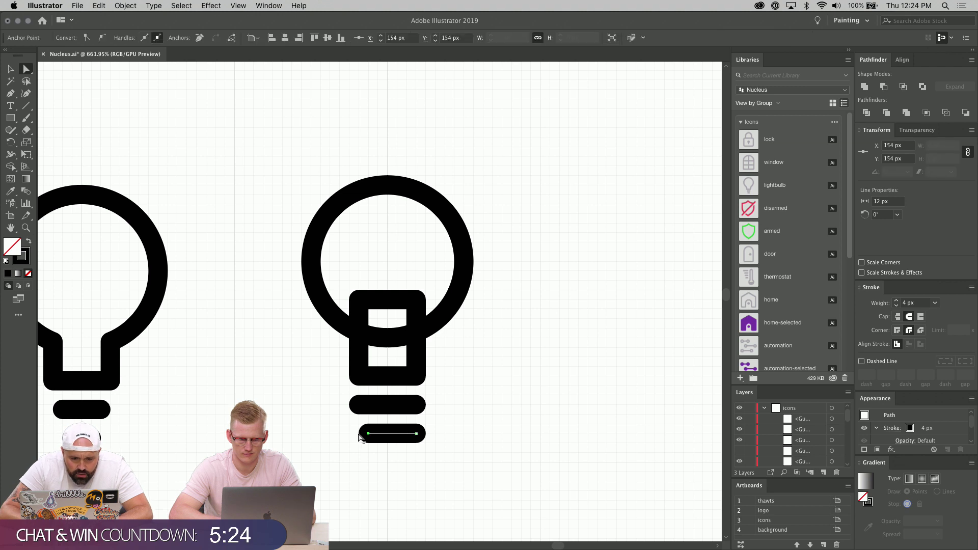
click(461, 429)
Enlarge the new bulb's circle upwards to 36 px in diameter, keeping its bottom edge fixed and its centre at X 160 px.
scroll(469, 431, up, 2)
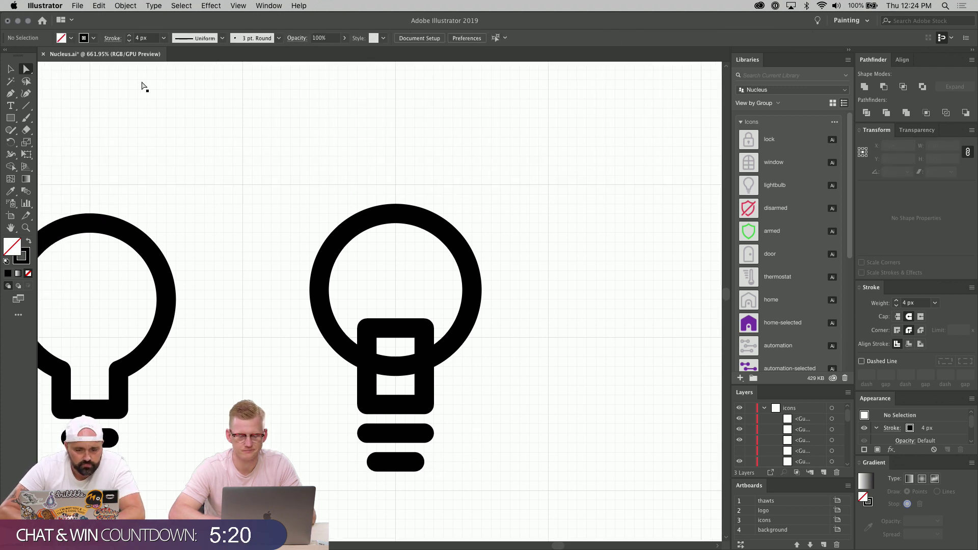
click(10, 69)
click(412, 219)
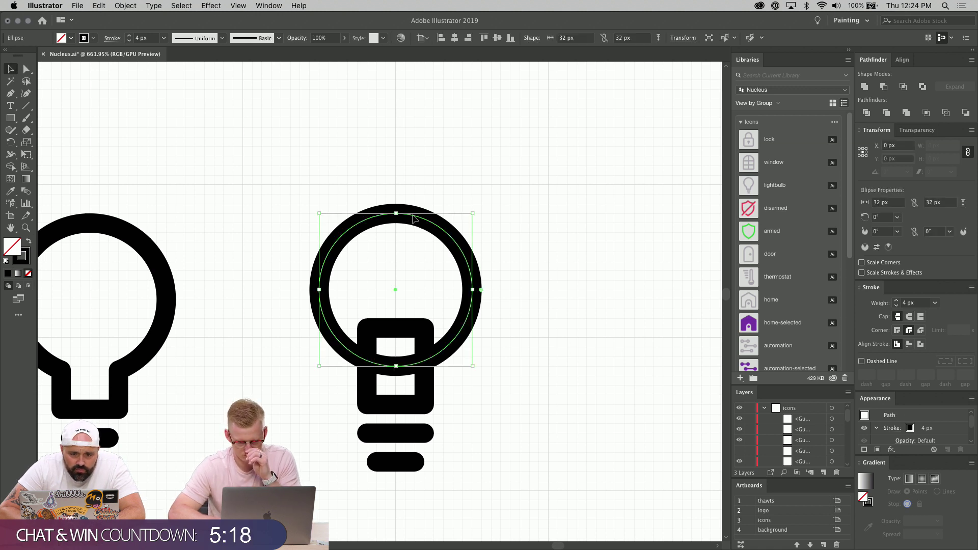
drag(396, 204, 397, 199)
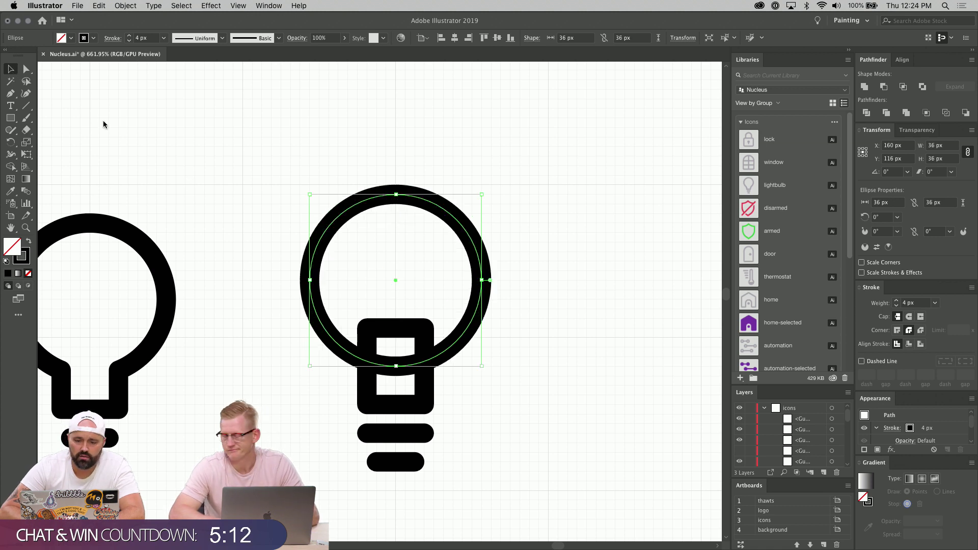
Unite the 36 px circle and the neck rectangle into one outline, undo it, and unite them again.
click(459, 381)
drag(469, 389, 337, 323)
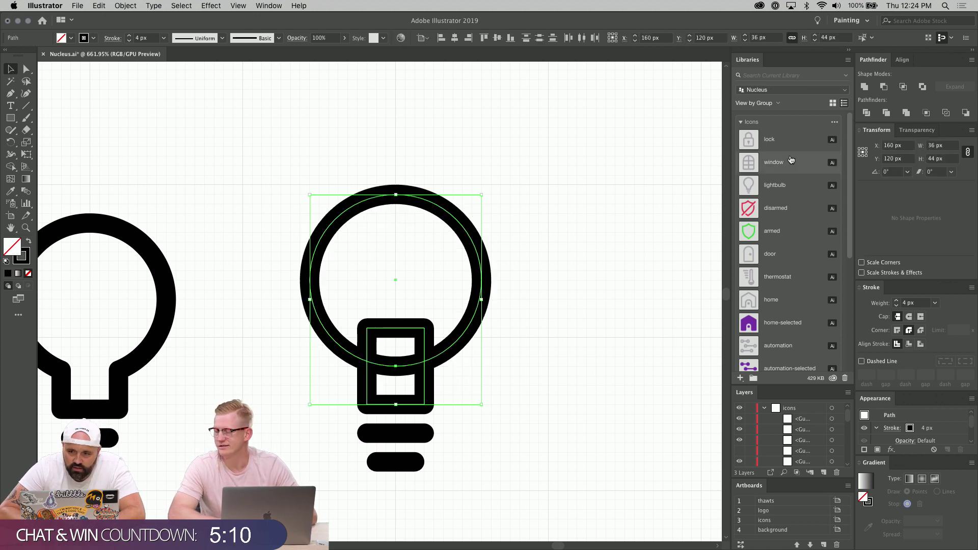
click(865, 87)
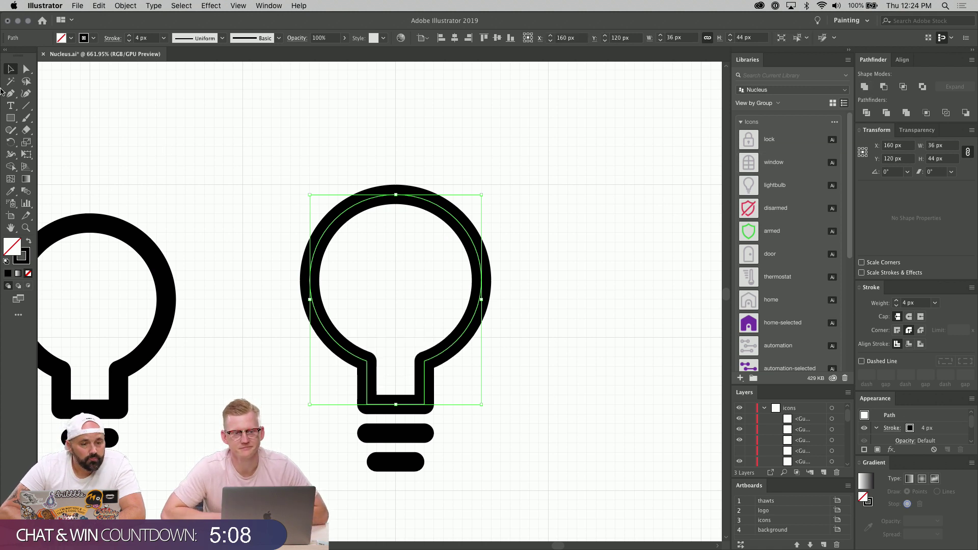
key(a)
click(310, 378)
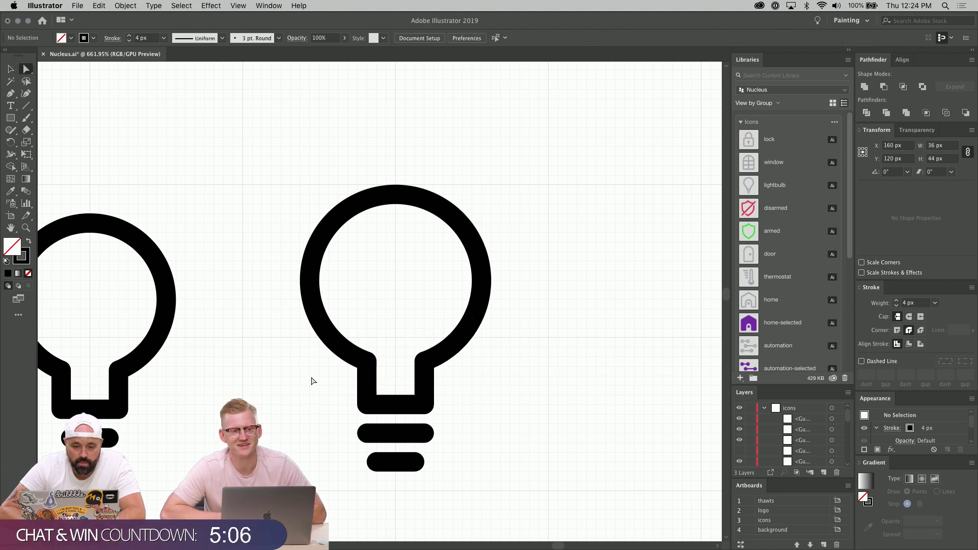
key(super+z)
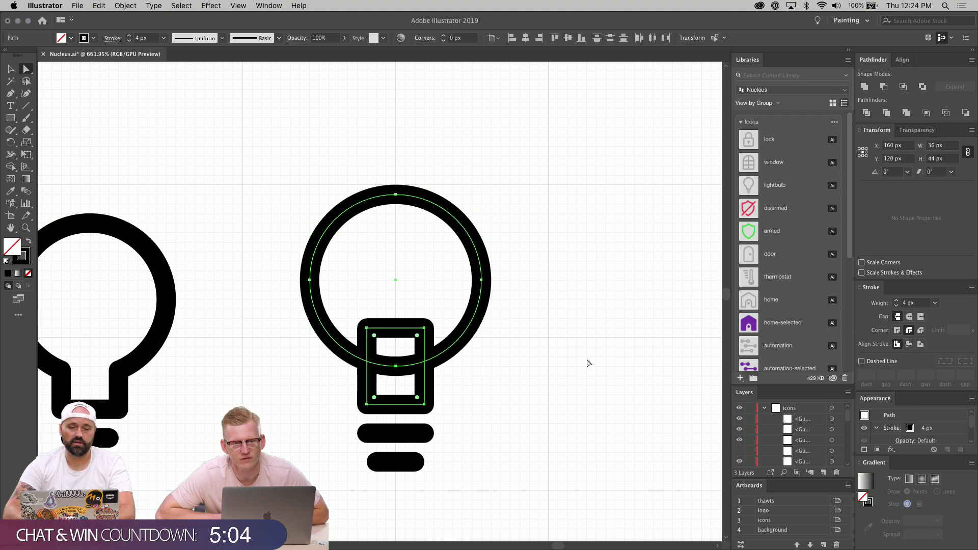
click(865, 90)
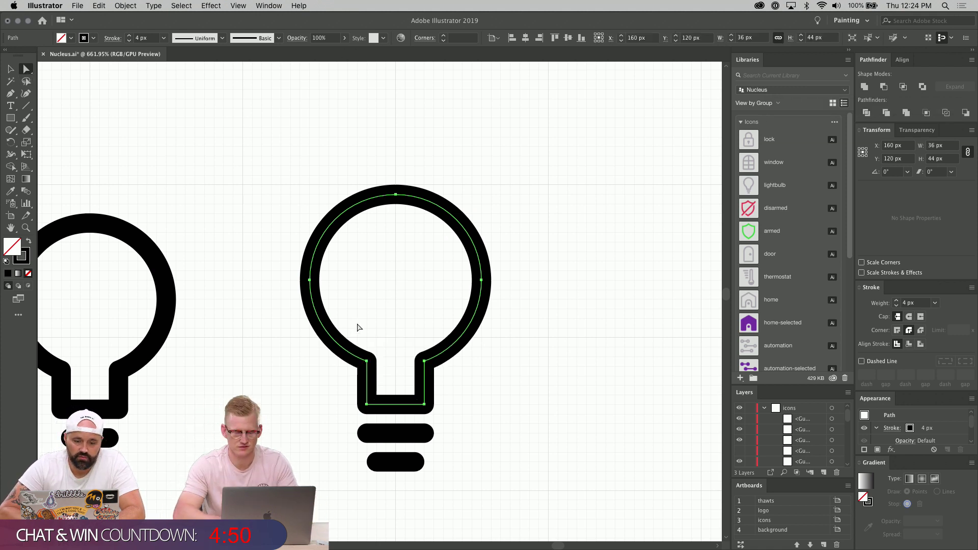
Try rounding both corners between the bulb and its neck with a radius of about 8.3 px, and undo it.
drag(356, 328, 457, 380)
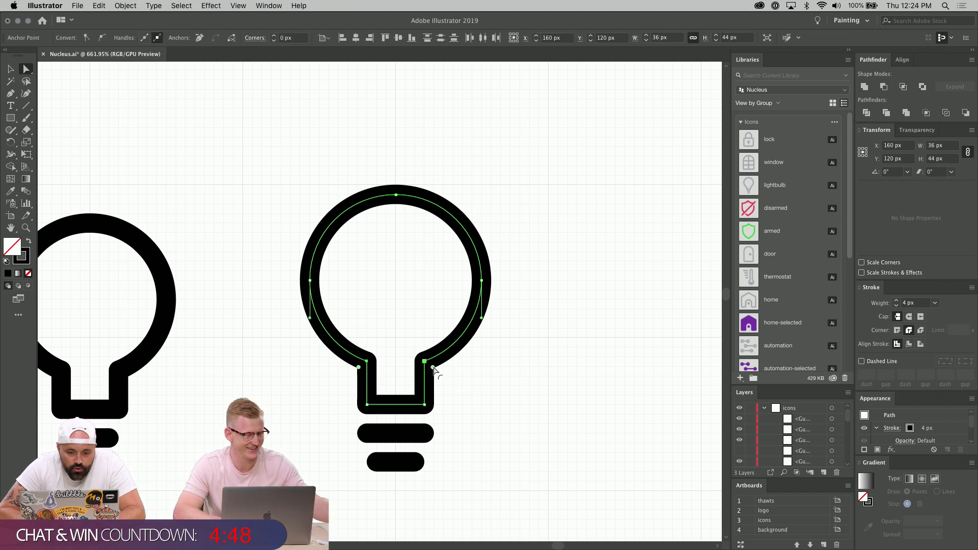
click(389, 327)
drag(353, 320, 460, 399)
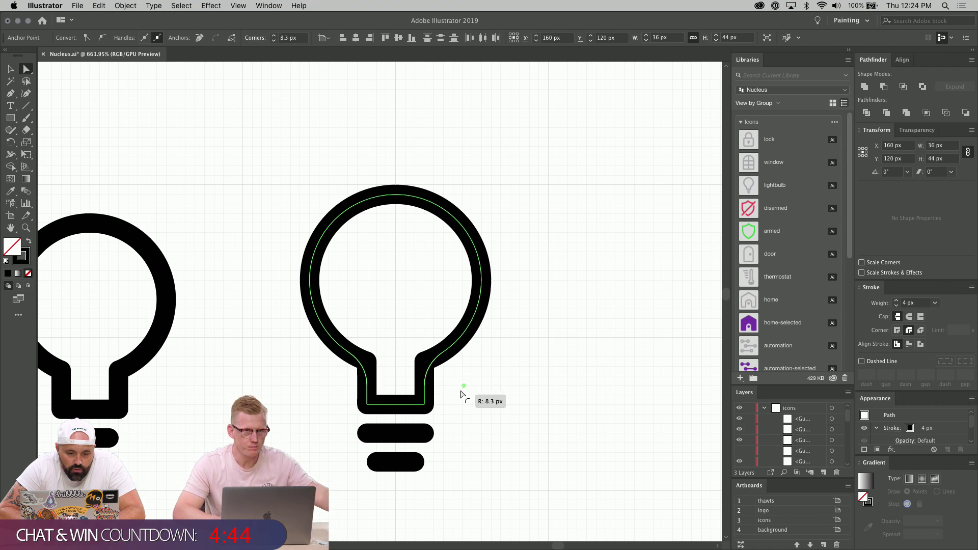
key(super)
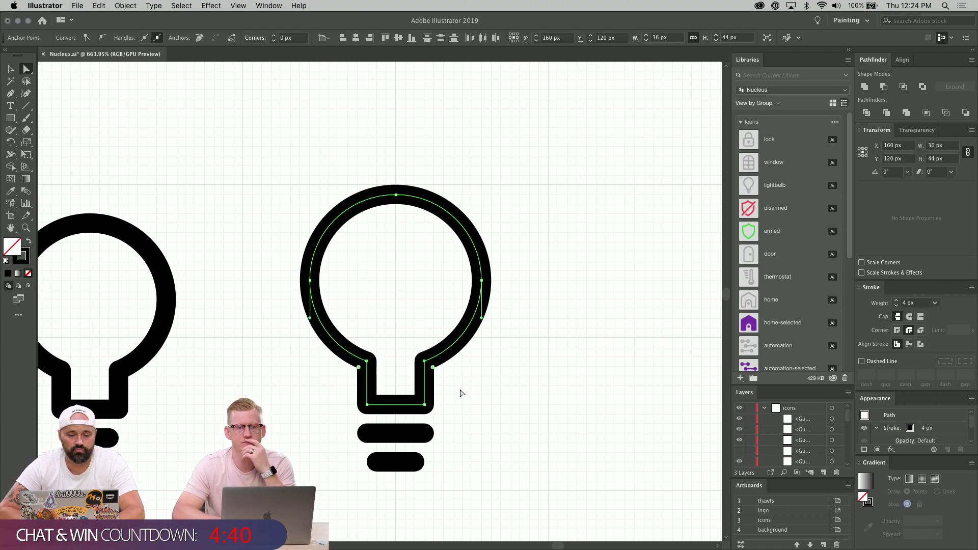
click(488, 433)
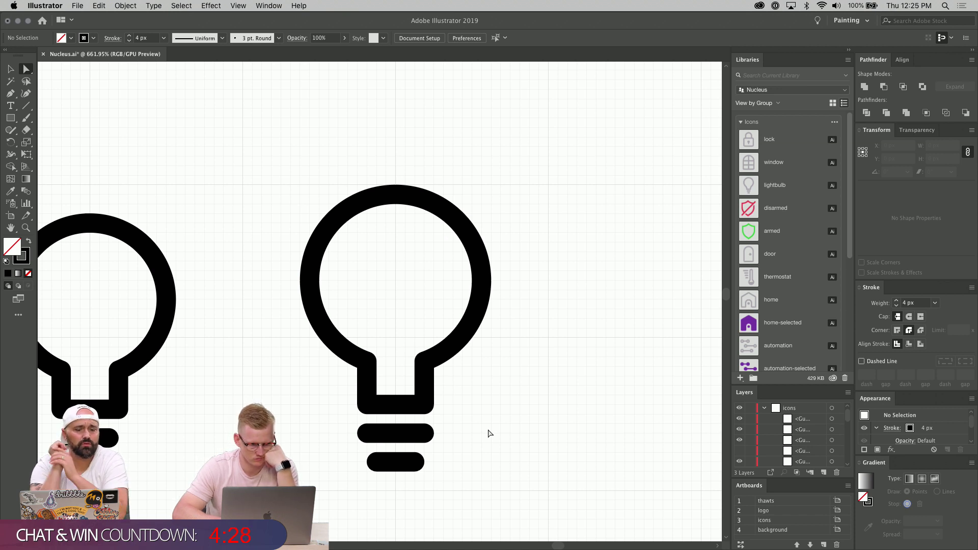
Select both corners where the new bulb meets its neck and round them to a radius of 14.21 px.
scroll(488, 434, up, 3)
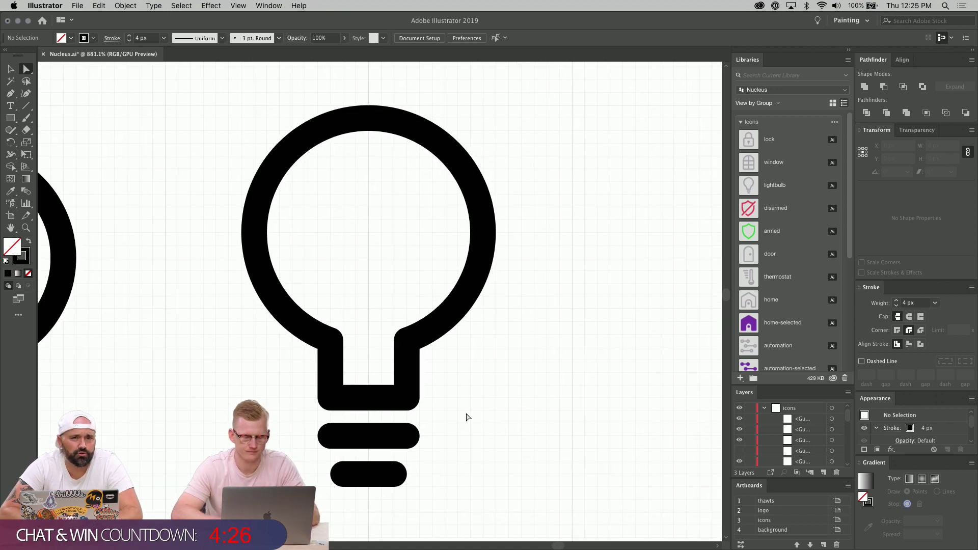
scroll(465, 418, down, 1)
drag(314, 276, 428, 358)
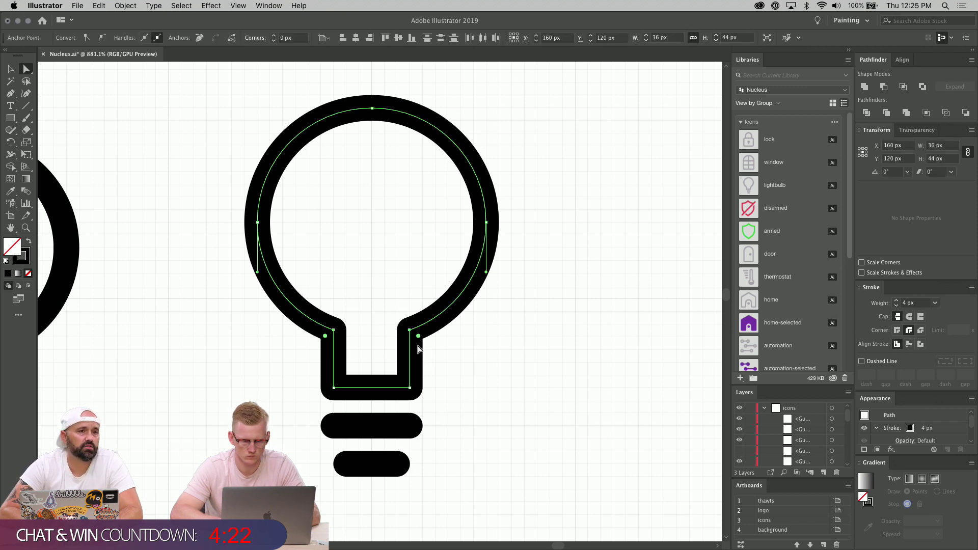
click(364, 299)
drag(322, 289, 430, 363)
Reset the selected neck corners' radius to 0 px and increase it gradually to 10 px.
click(291, 37)
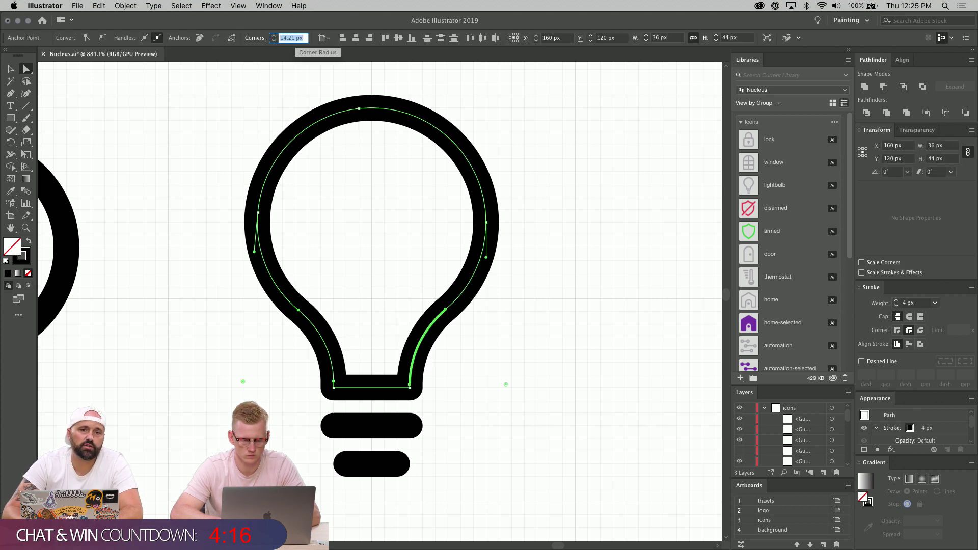
text(0)
key(Return)
key(Up)
key(Up)
key(Up)
key(Up)
key(Up)
key(Up)
key(Up)
key(Up)
key(Up)
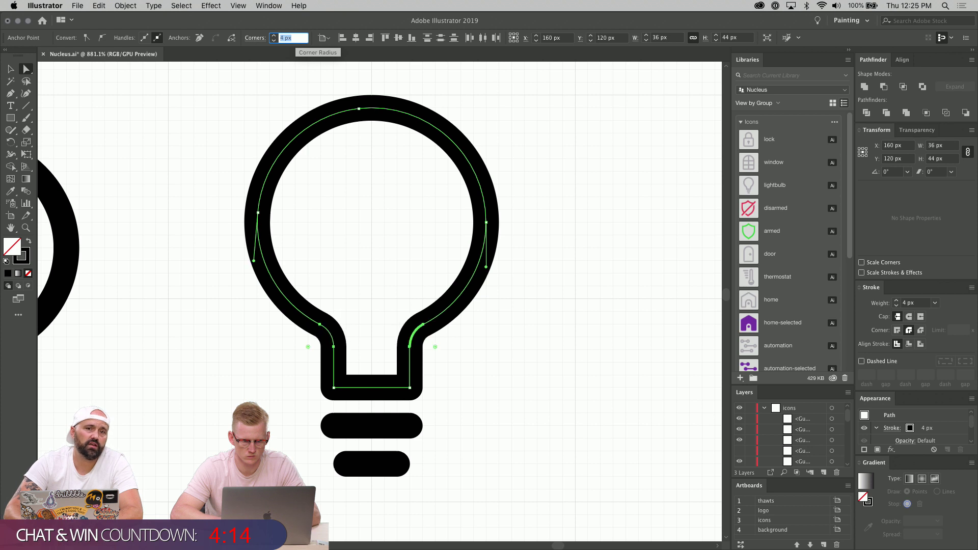
key(Up)
key(Up)
key(Up)
key(Up)
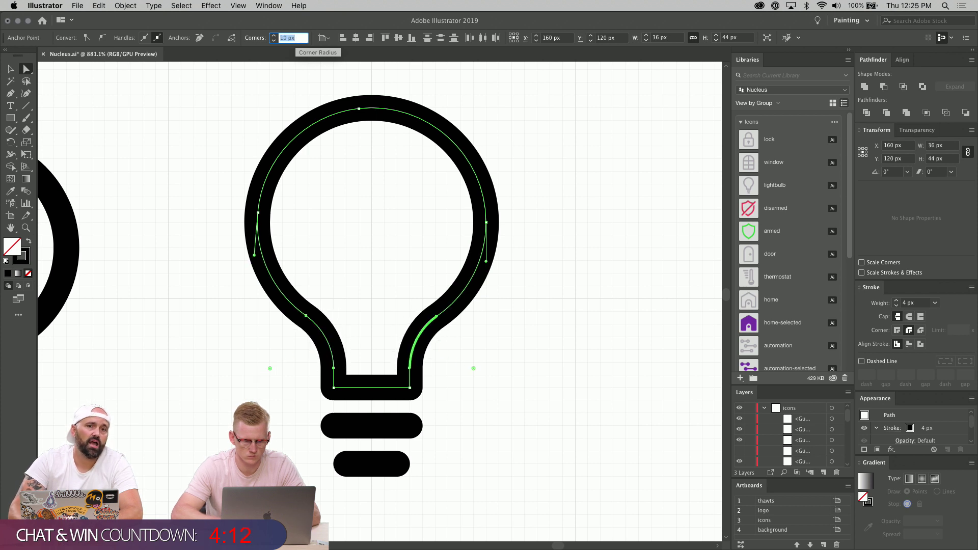
Reduce the neck corners' radius gradually to 0 px.
key(Down)
key(Down)
key(Down)
key(Down)
key(Down)
key(Down)
key(Down)
key(Down)
key(Down)
key(Down)
key(Down)
key(Down)
key(Down)
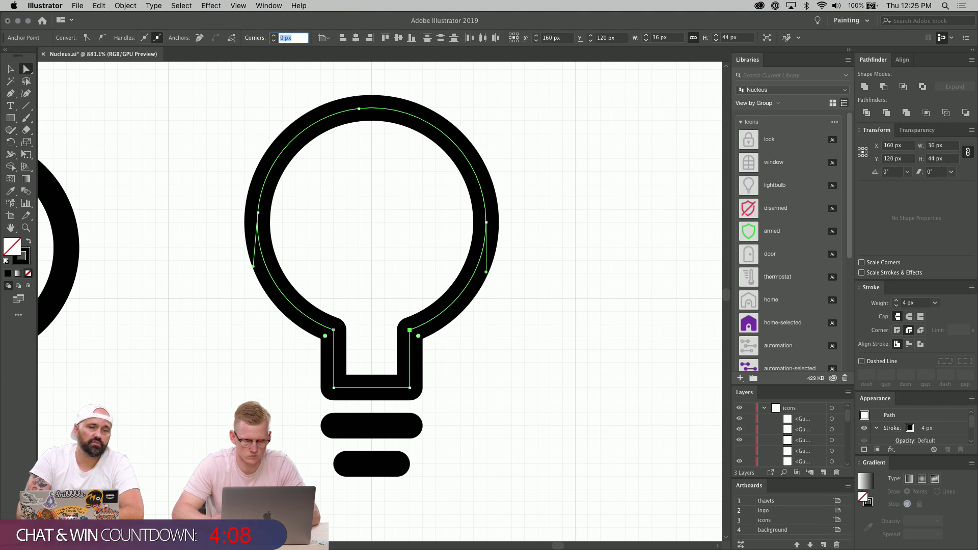
Raise the neck corners' radius to its maximum of 14.21 px and deselect the bulb.
key(Up)
key(Up)
key(Up)
key(Up)
key(Up)
key(Up)
key(Up)
key(Up)
key(Up)
key(Up)
key(Up)
key(Up)
key(Up)
key(Up)
key(Up)
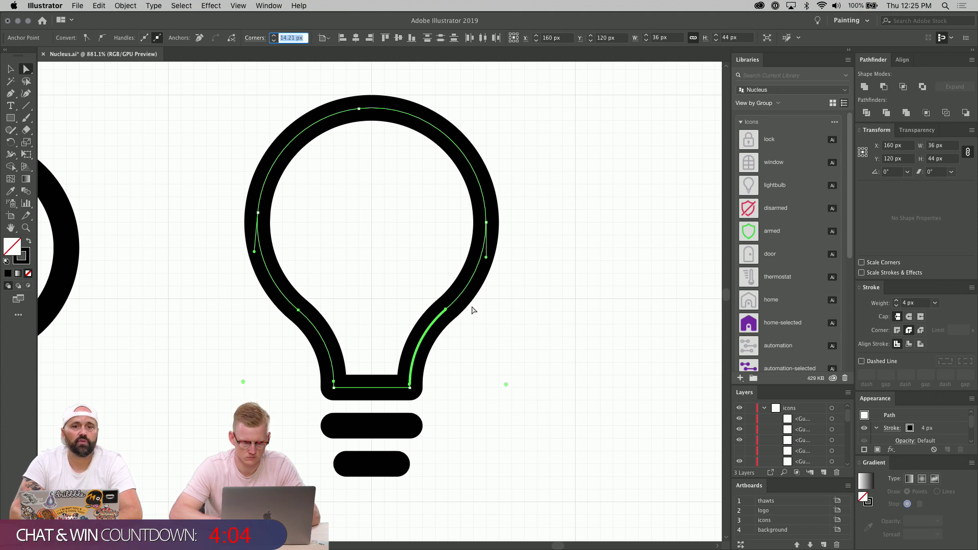
click(500, 353)
Select the complete rebuilt lightbulb with its two base bars and browse the Nucleus library's icons for comparison.
scroll(500, 353, down, 3)
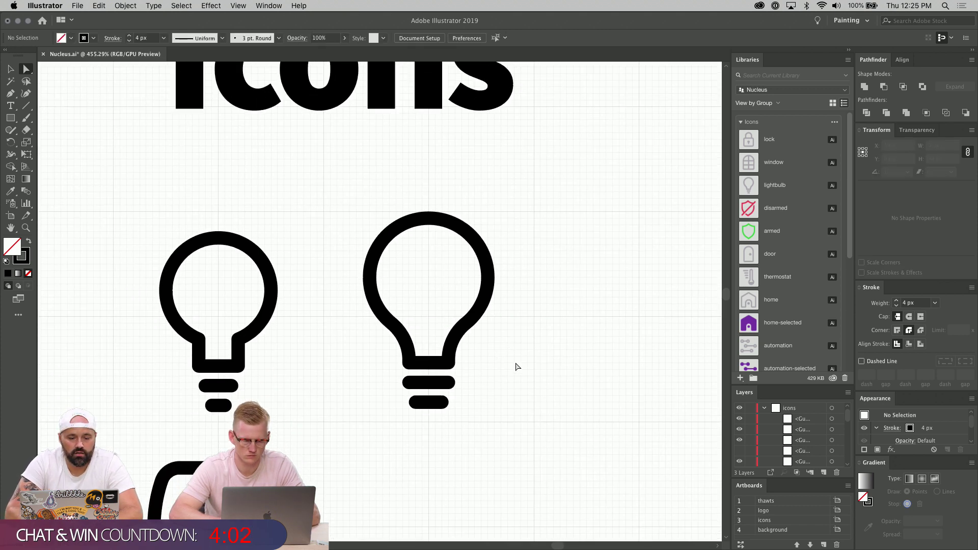
scroll(516, 365, down, 3)
scroll(516, 349, up, 2)
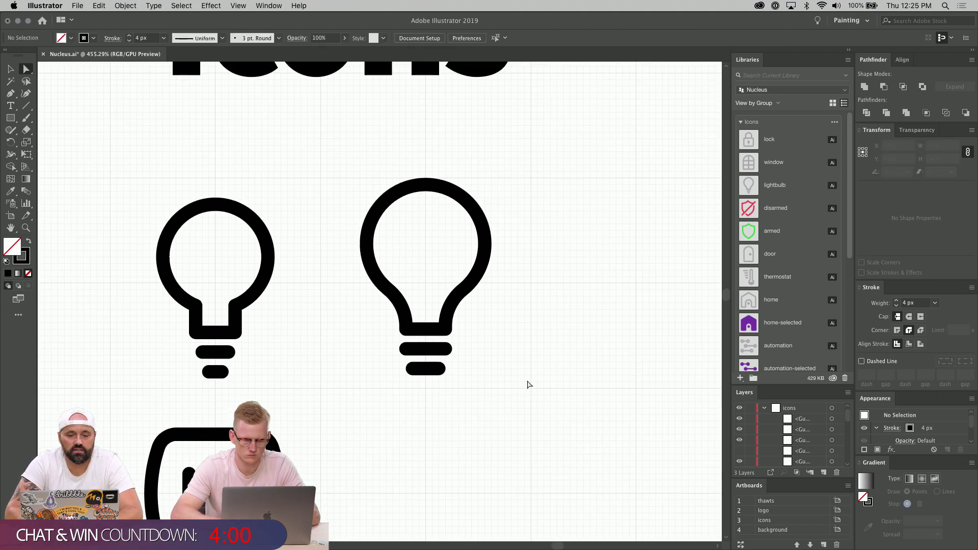
drag(512, 412, 360, 162)
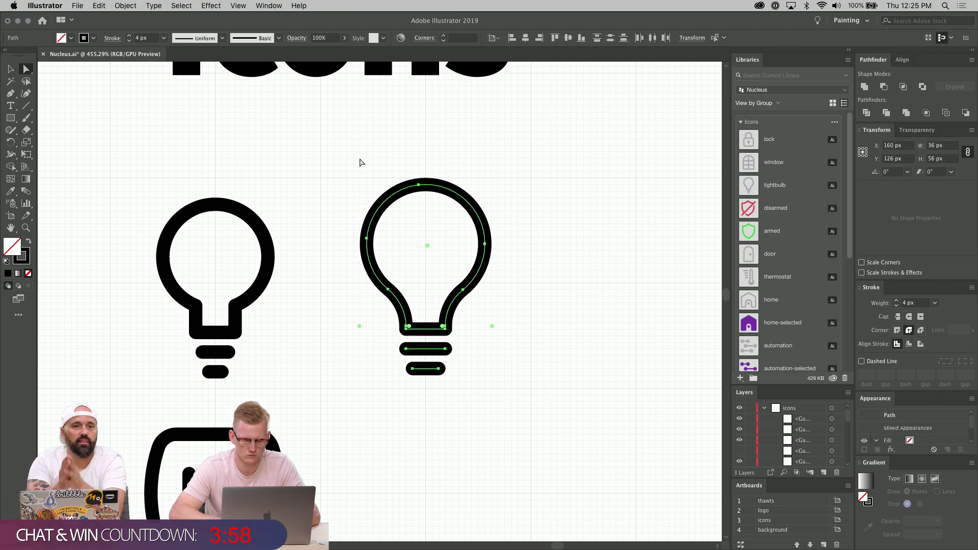
scroll(360, 161, right, 3)
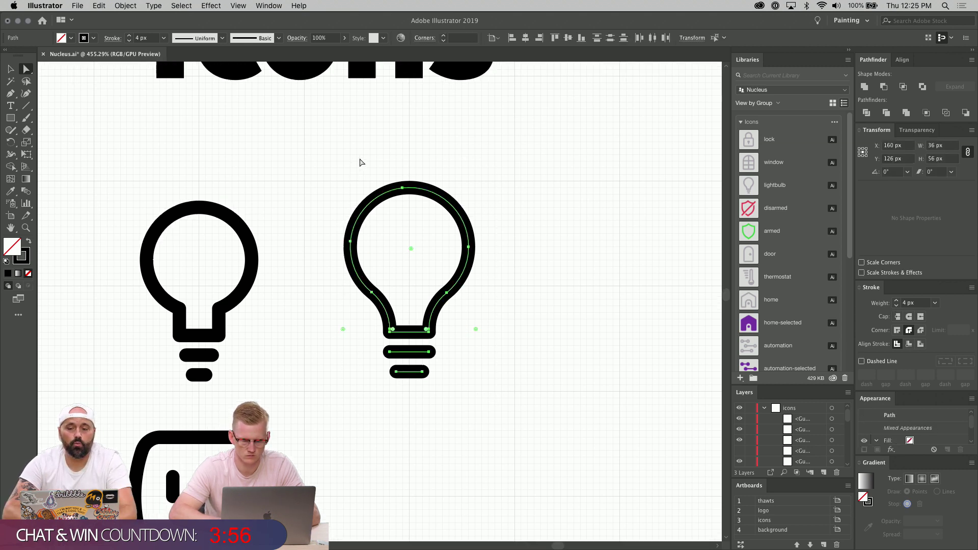
scroll(815, 274, down, 6)
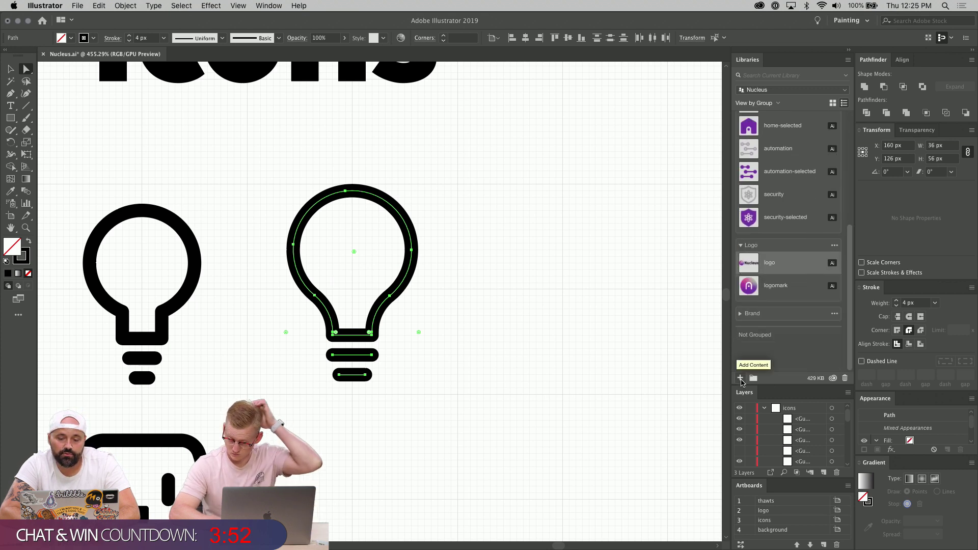
scroll(798, 207, up, 5)
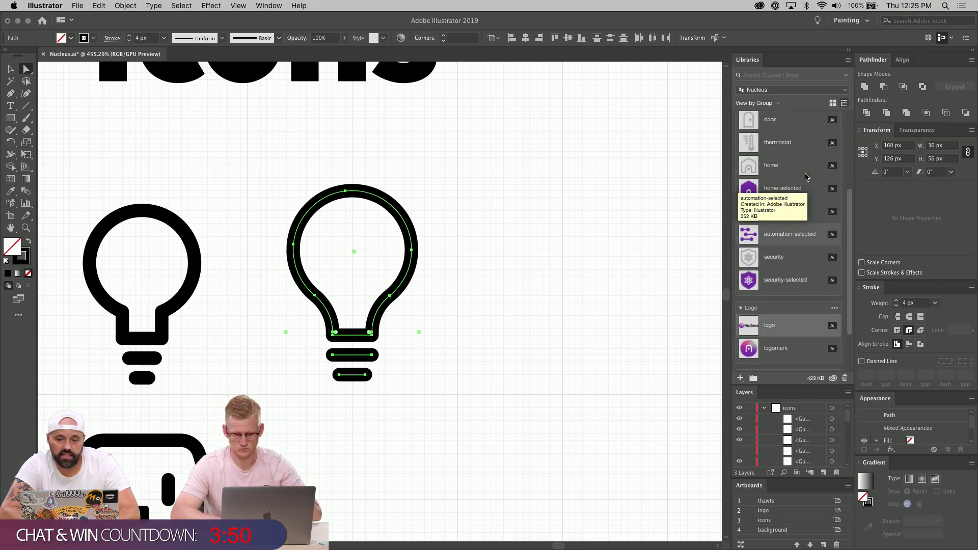
scroll(797, 206, up, 1)
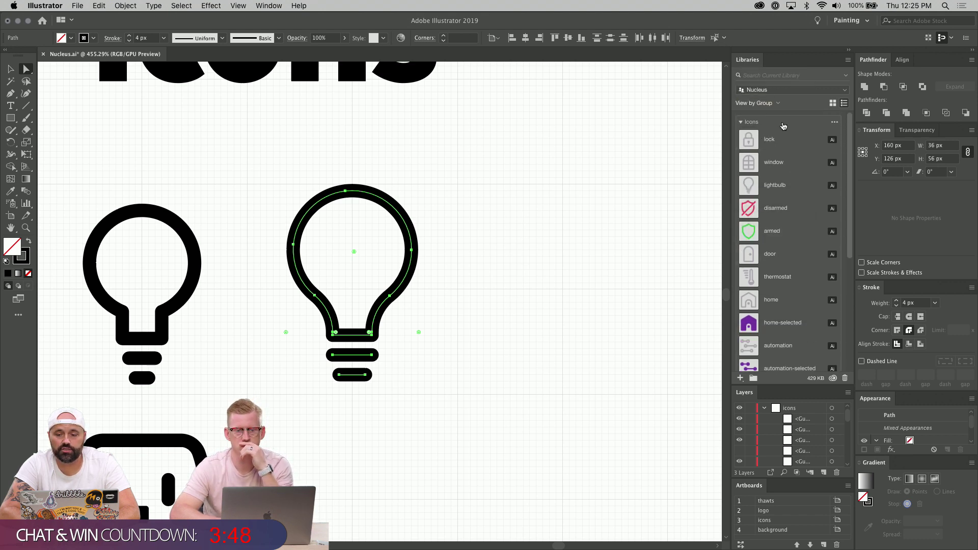
Open the lightbulb and window icons from the Nucleus library to examine their finished shapes.
double_click(753, 186)
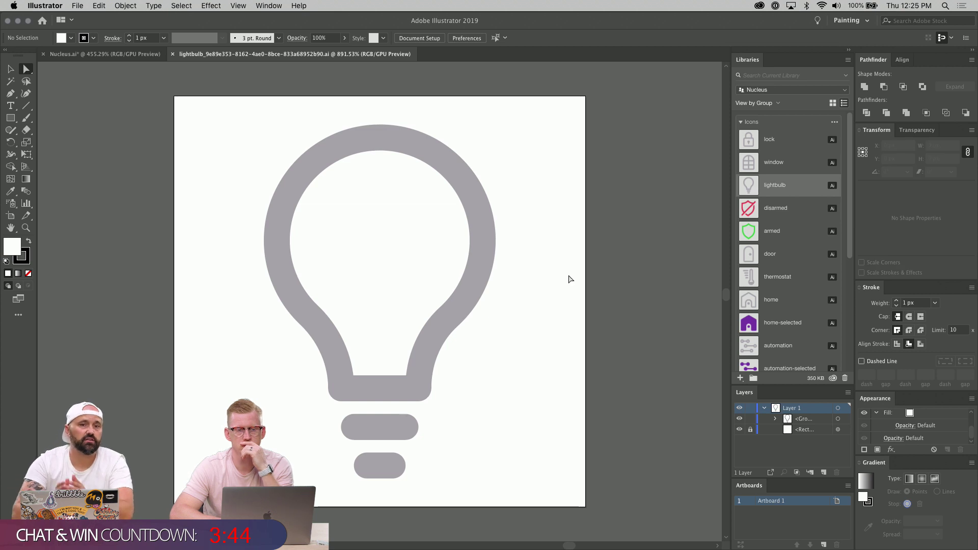
double_click(747, 166)
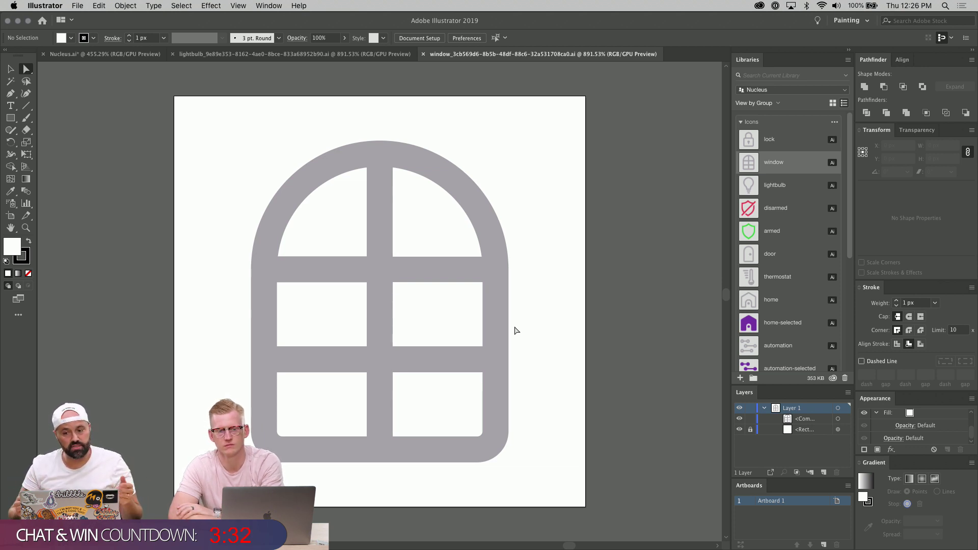
scroll(612, 333, down, 2)
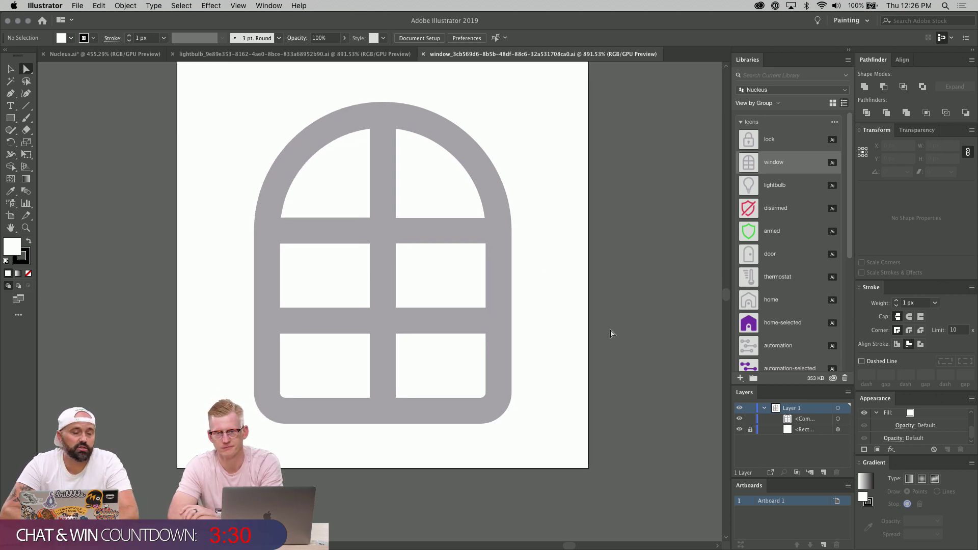
scroll(826, 302, down, 5)
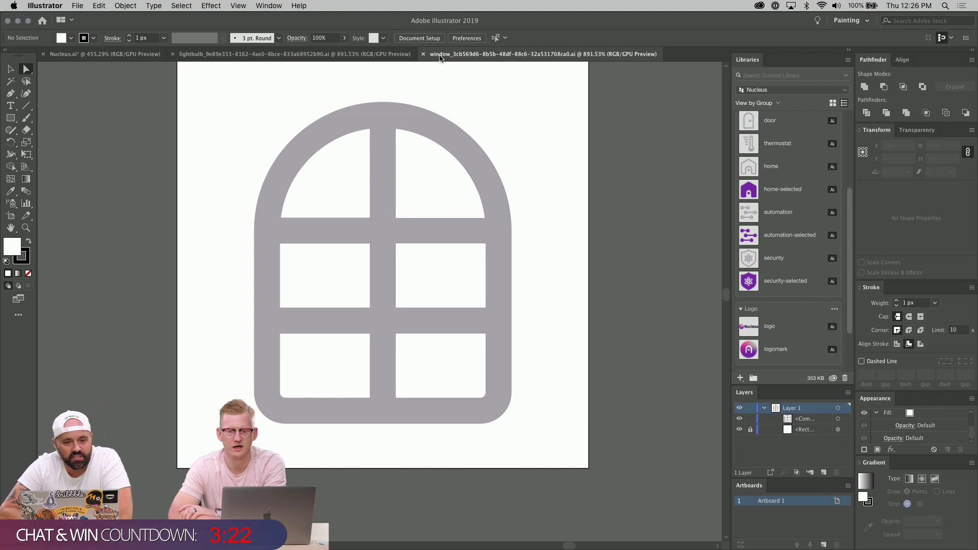
Close the window and lightbulb icon files and return to the Nucleus document with nothing selected.
click(423, 54)
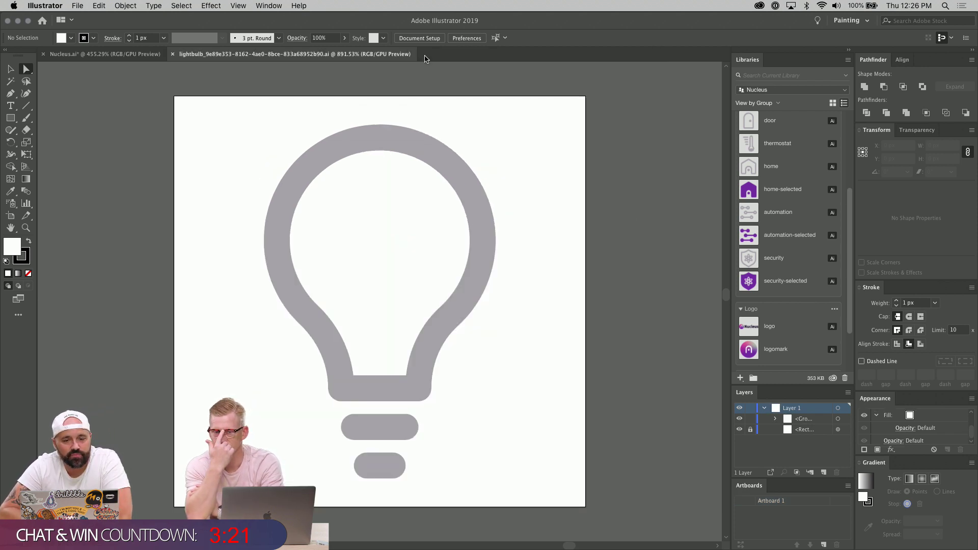
click(172, 54)
click(450, 332)
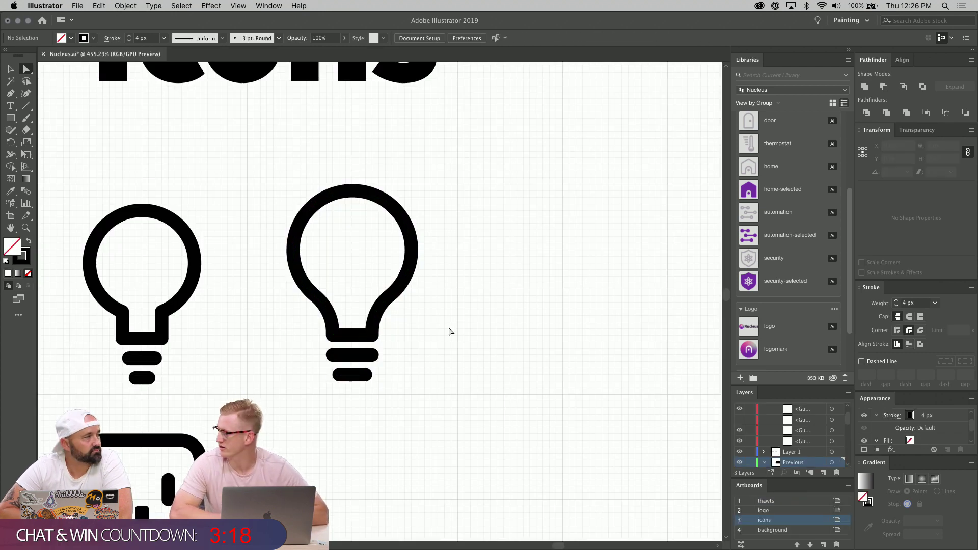
Examine the column of finished icons below the lightbulbs, from the thermostat down to the shields.
alt+scroll(450, 332, down, 5)
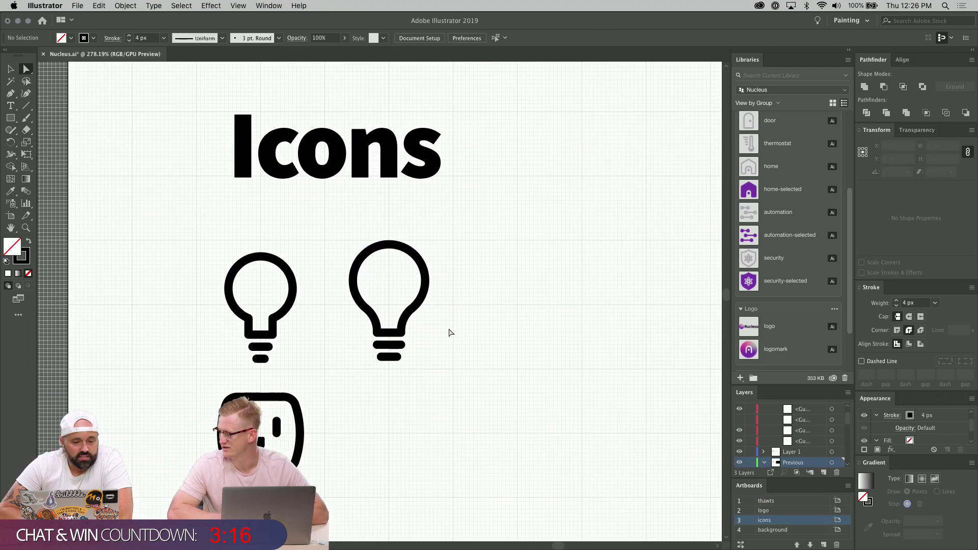
scroll(449, 332, down, 3)
scroll(449, 333, down, 10)
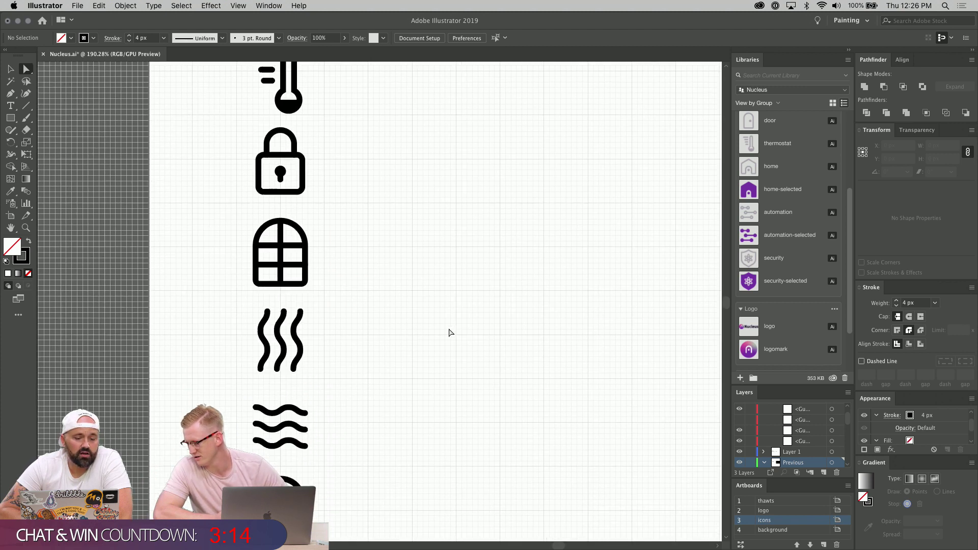
scroll(450, 332, up, 3)
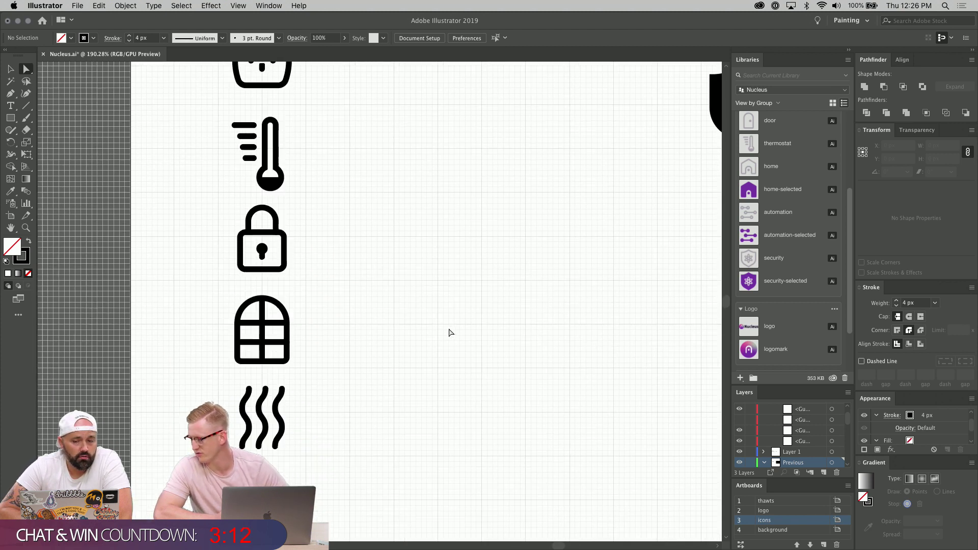
scroll(449, 332, right, 3)
scroll(450, 332, down, 2)
scroll(449, 332, down, 10)
scroll(450, 332, left, 3)
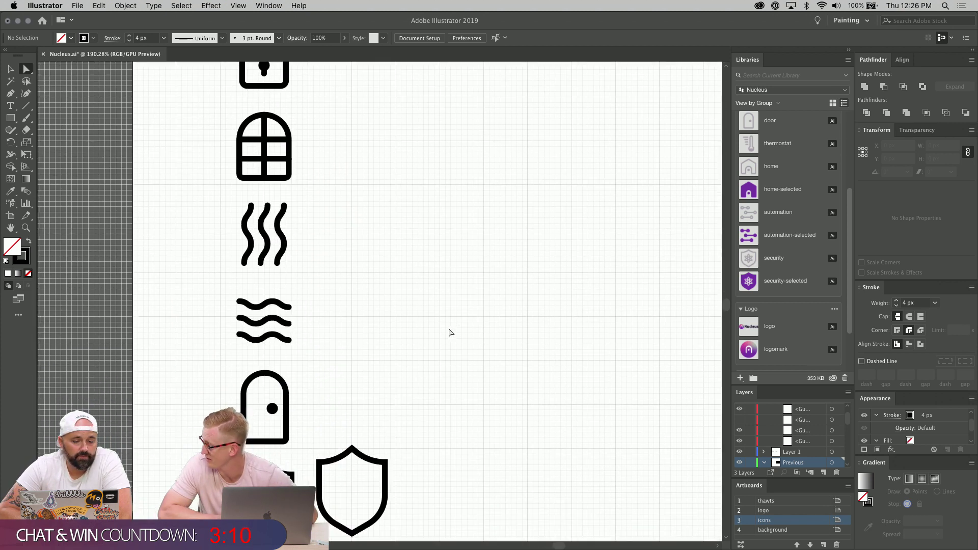
scroll(450, 332, up, 2)
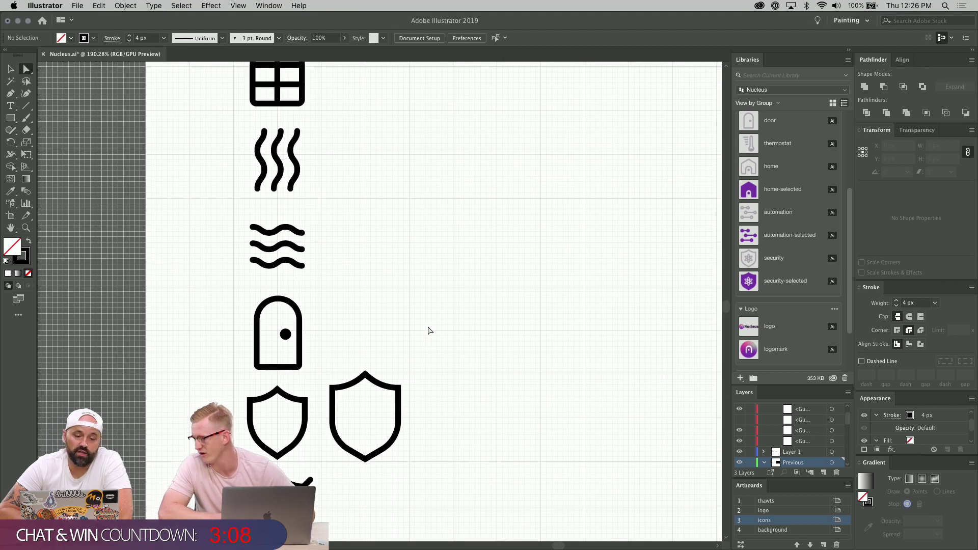
scroll(449, 339, up, 5)
scroll(416, 302, up, 2)
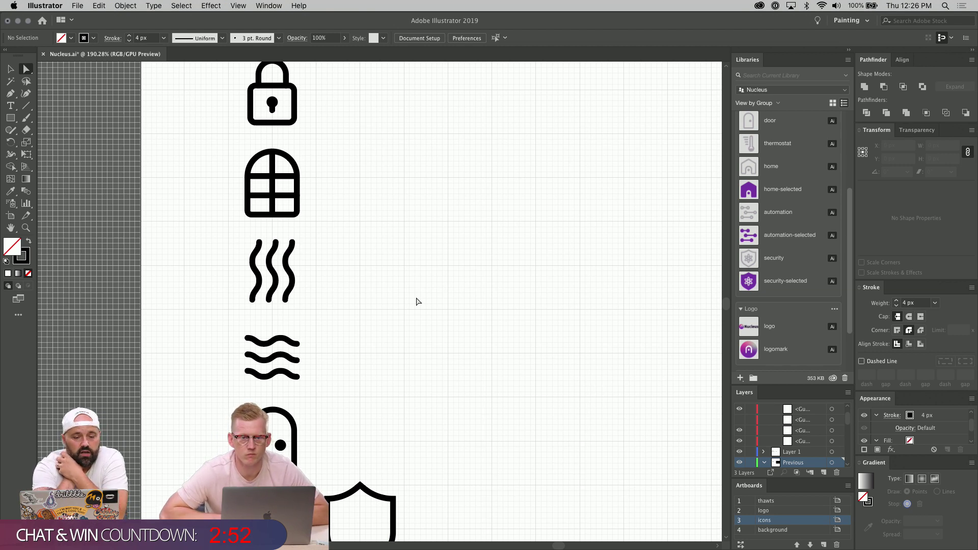
scroll(416, 302, up, 5)
scroll(417, 302, down, 2)
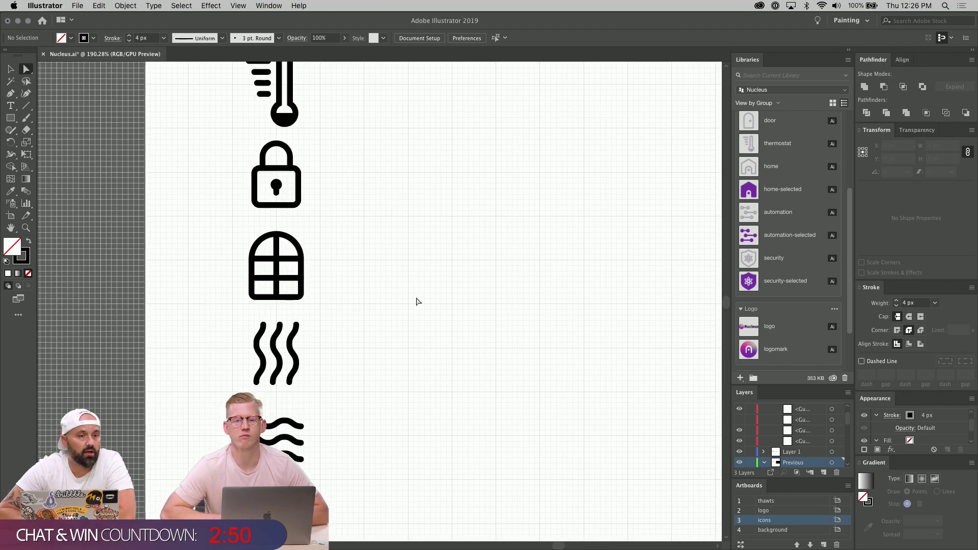
scroll(417, 302, down, 2)
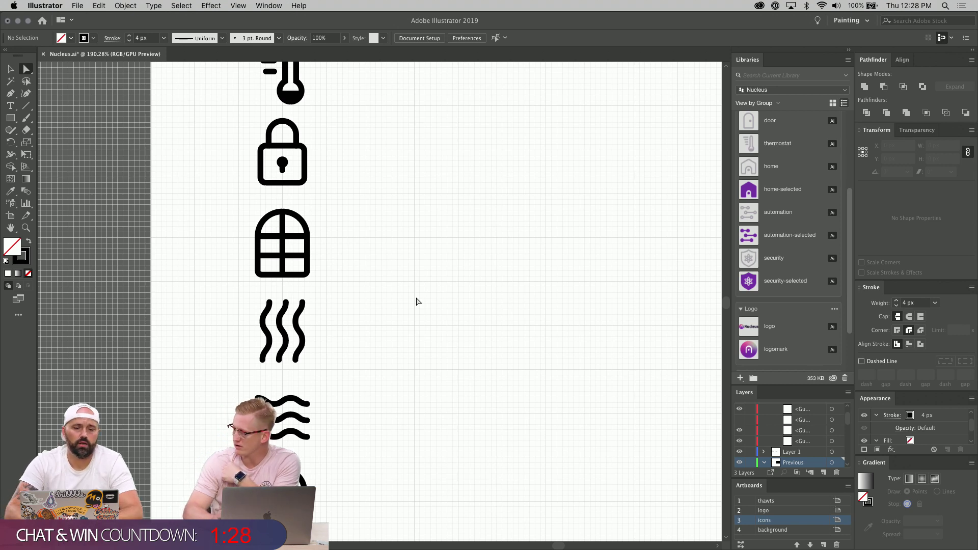
Draw an upright 20 × 48 px rectangle with a 4 px stroke on the empty grid beside the window icon.
scroll(417, 301, down, 2)
scroll(417, 301, up, 5)
scroll(417, 302, up, 3)
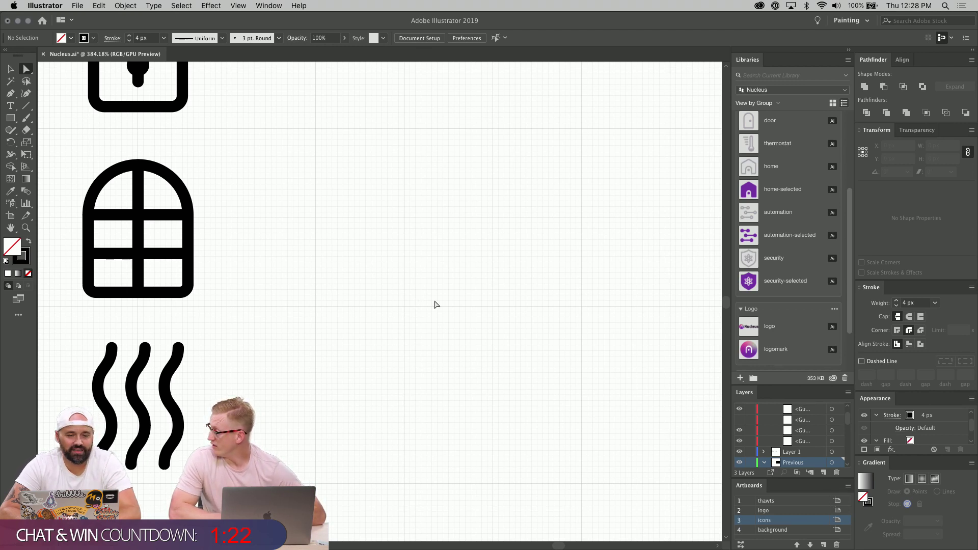
scroll(436, 304, up, 2)
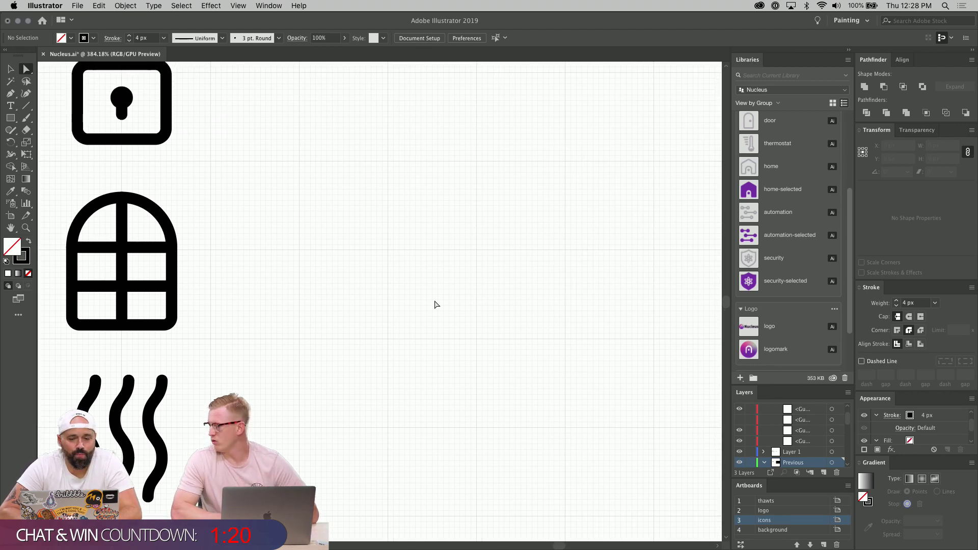
scroll(436, 304, up, 1)
scroll(436, 304, up, 3)
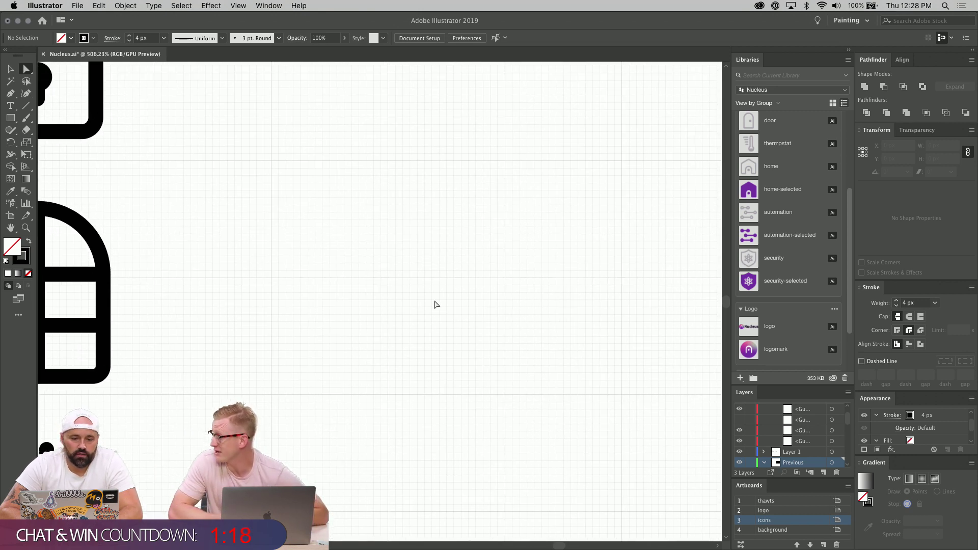
scroll(436, 304, up, 1)
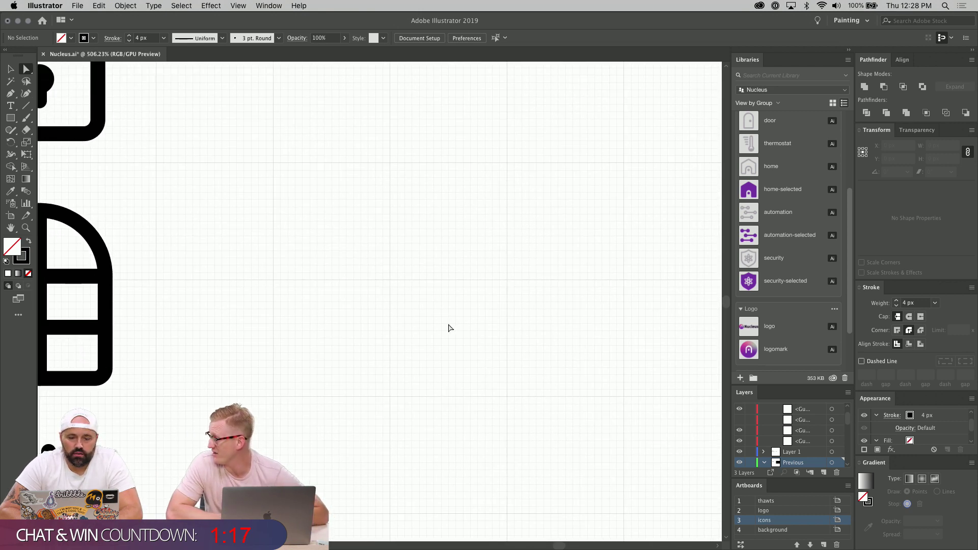
click(11, 122)
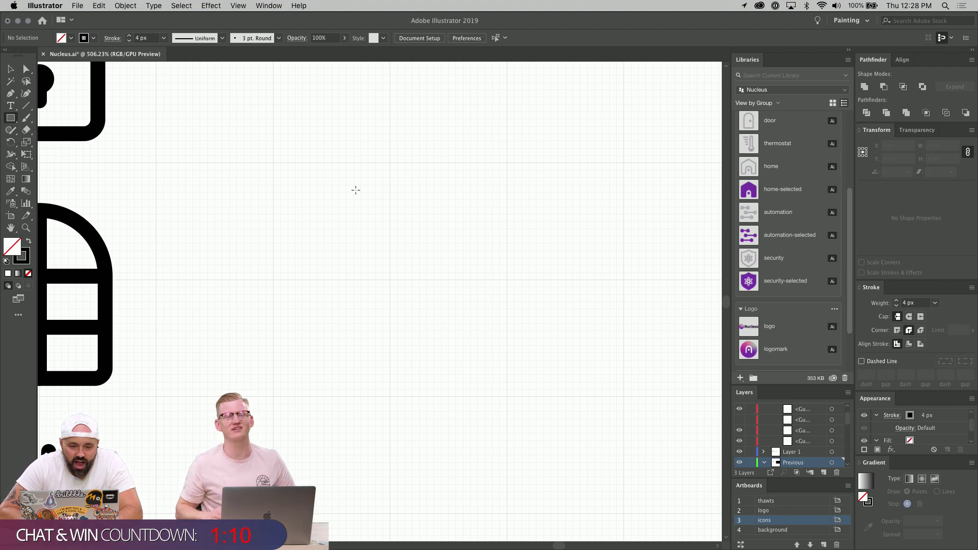
drag(356, 191, 427, 368)
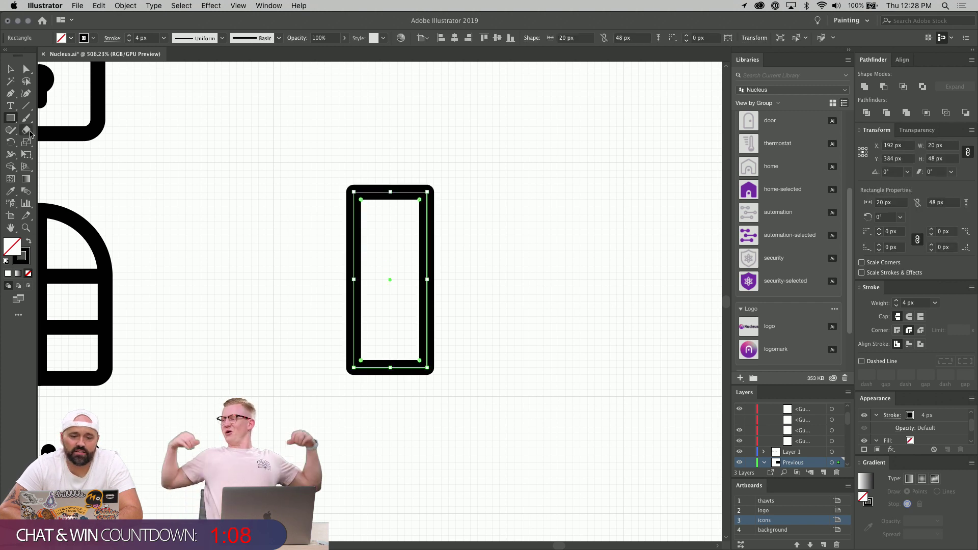
Narrow the upright rectangle evenly from both sides to 16 px wide and deselect it.
key(v)
drag(358, 276, 361, 279)
drag(426, 278, 419, 279)
click(437, 290)
Draw a 36 px circle and nudge it vertically until it is centered on the upright rectangle.
drag(10, 117, 61, 142)
drag(390, 294, 454, 323)
key(Up)
key(Up)
key(Up)
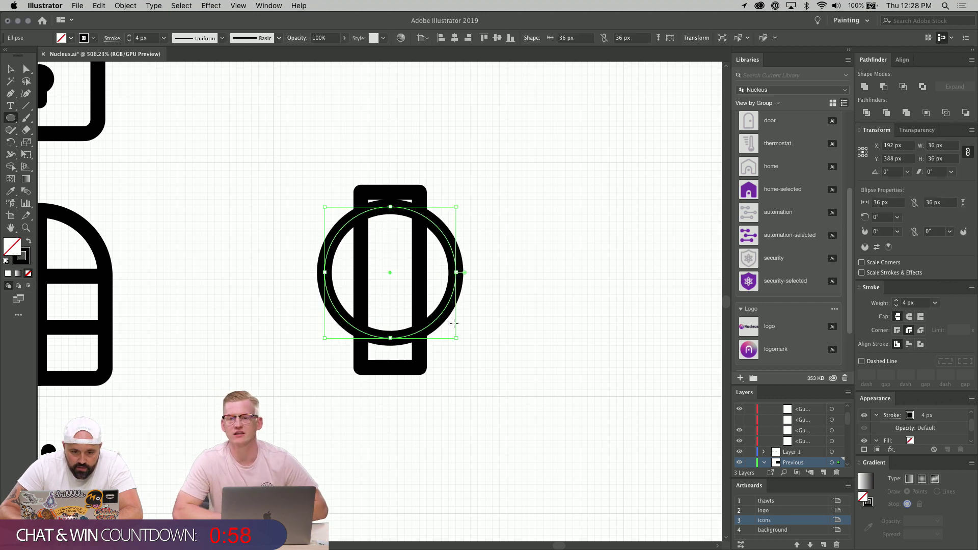
key(Down)
Narrow the upright rectangle symmetrically about its center to 12 px wide and deselect it.
key(v)
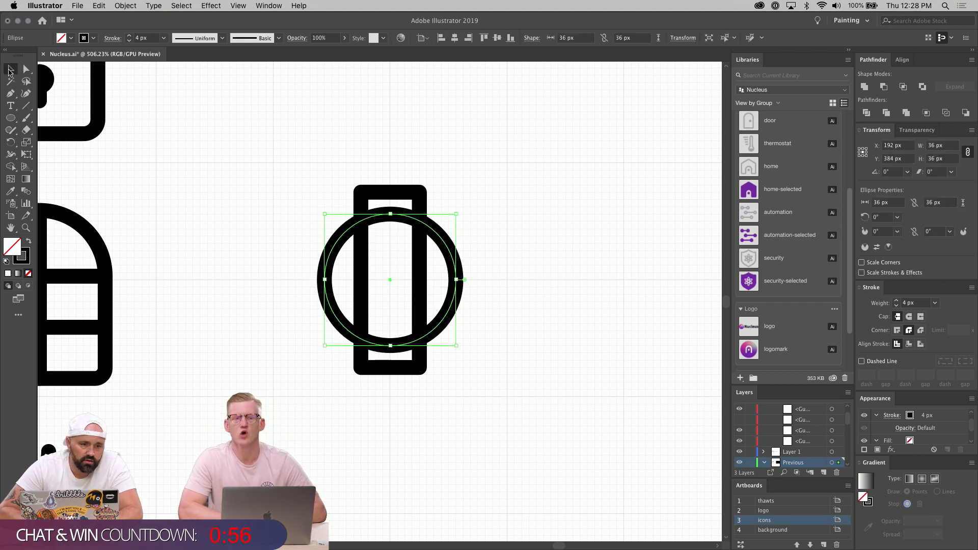
click(416, 205)
click(416, 205)
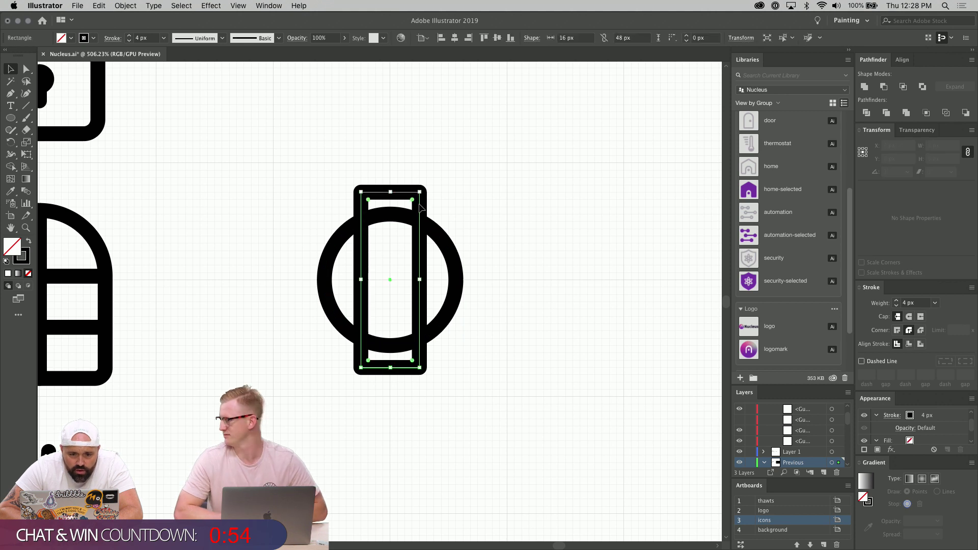
drag(361, 280, 413, 280)
click(529, 262)
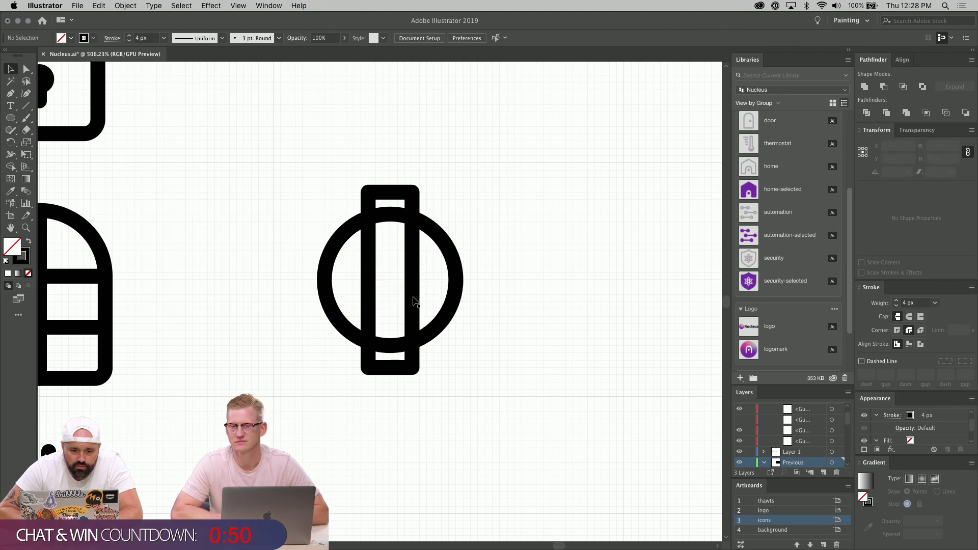
Make a copy of the 12 × 48 px rectangle rotated 120° about its center.
click(412, 297)
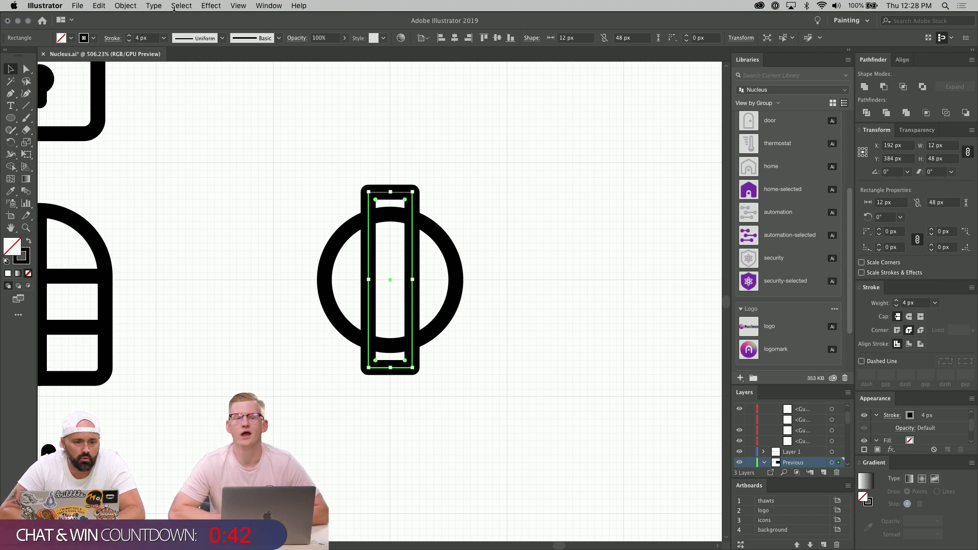
click(125, 6)
mouse_move(185, 19)
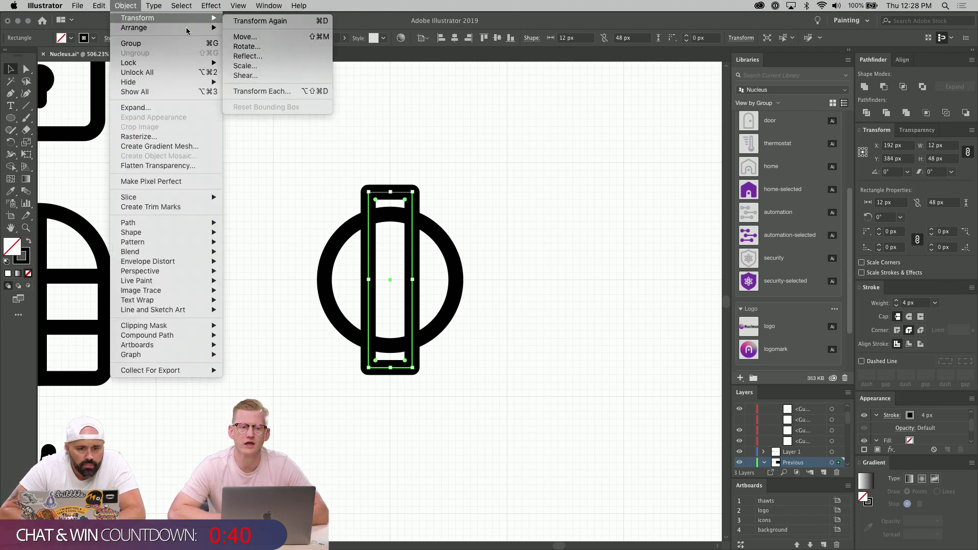
click(261, 46)
drag(556, 213, 608, 193)
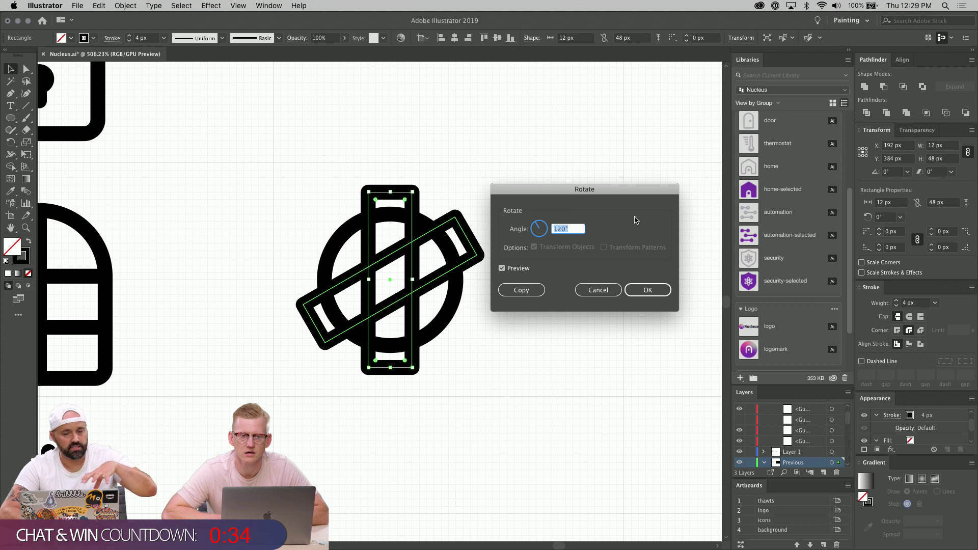
click(648, 289)
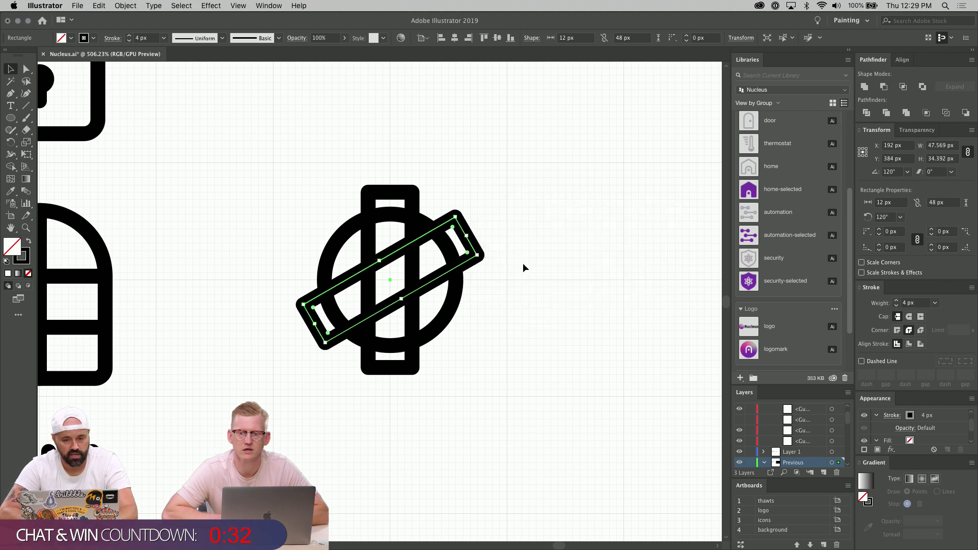
Repeat the 120° rotated copy on the tilted rectangle to add the third bar, and deselect it.
click(525, 267)
click(474, 264)
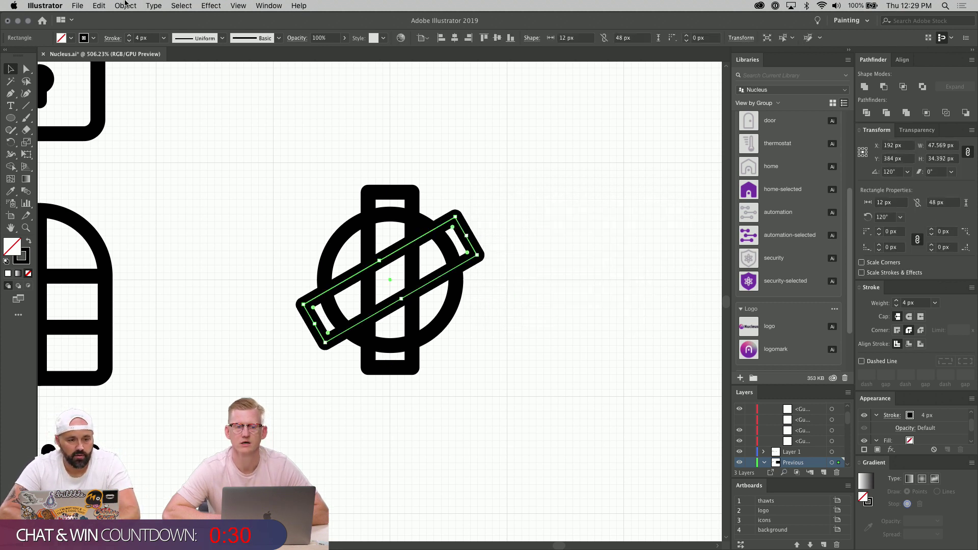
click(126, 6)
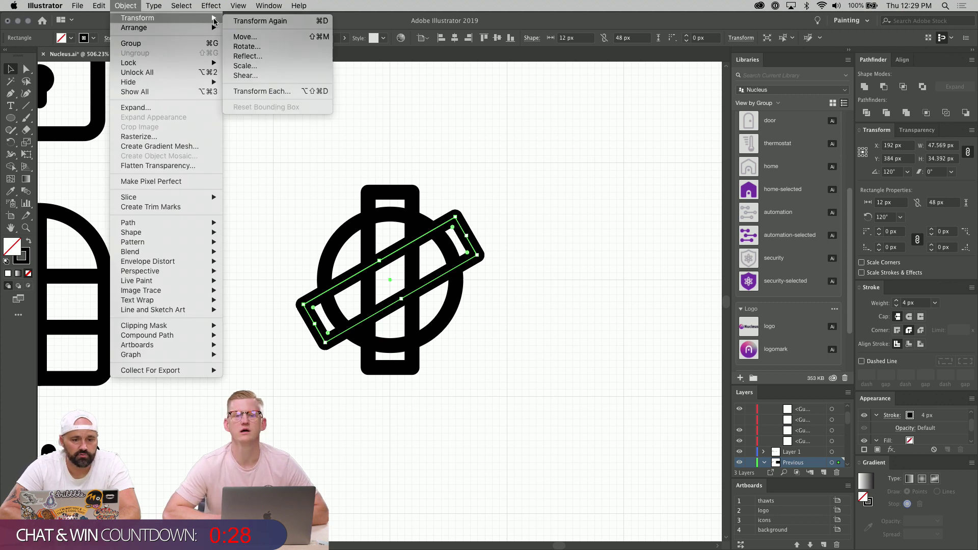
click(248, 23)
click(446, 127)
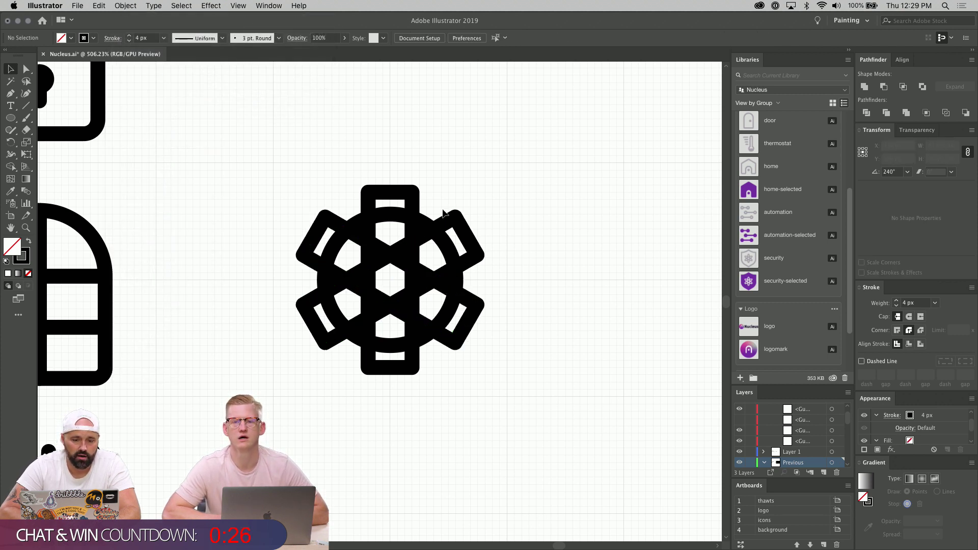
Shrink the circle about its center to 32 px and unite it with the three rectangles into one gear outline.
click(359, 224)
drag(390, 215, 391, 338)
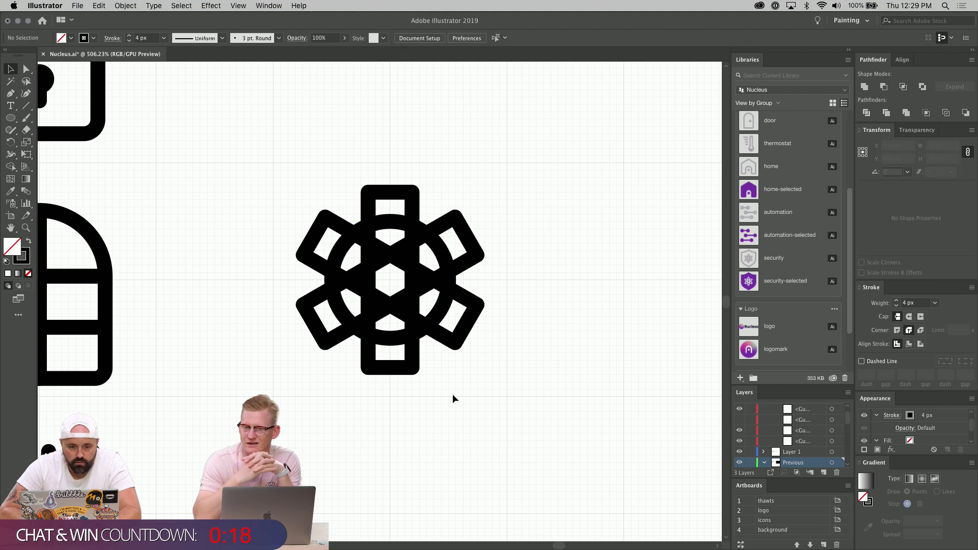
drag(454, 397, 312, 197)
click(864, 87)
click(629, 286)
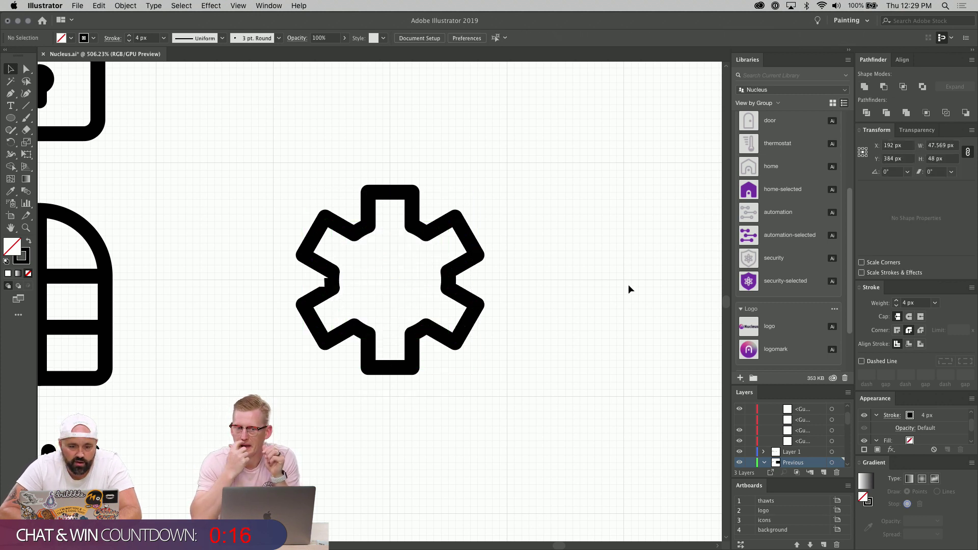
Paste the 32 px circle in place in front of the gear and shrink it about its center into a small inner ring.
key(ctrl+v)
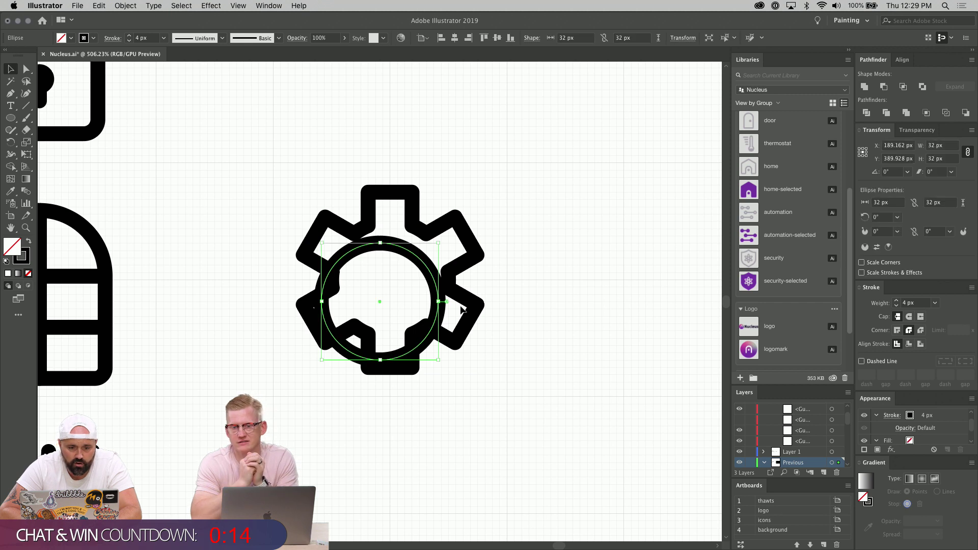
key(ctrl+z)
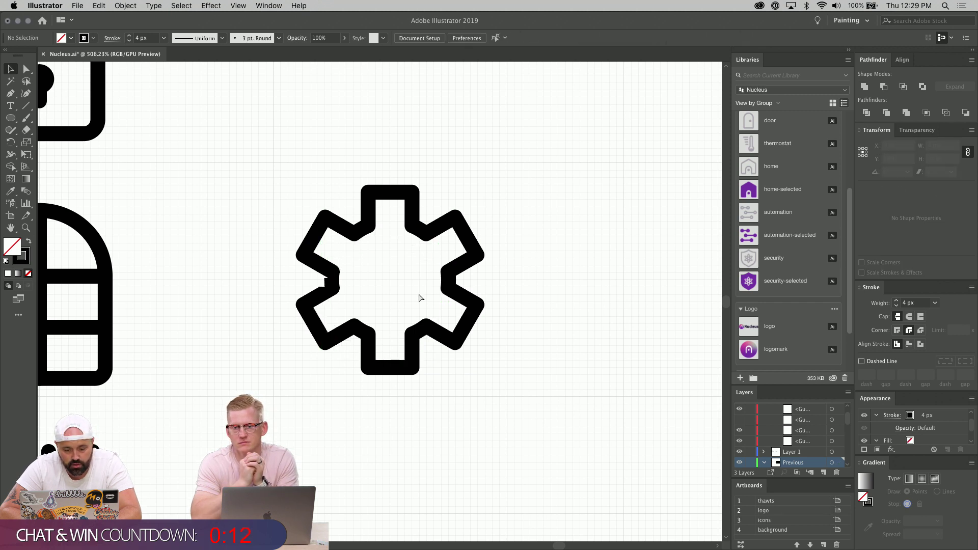
key(ctrl+f)
drag(392, 221, 392, 251)
drag(391, 338, 393, 309)
click(449, 408)
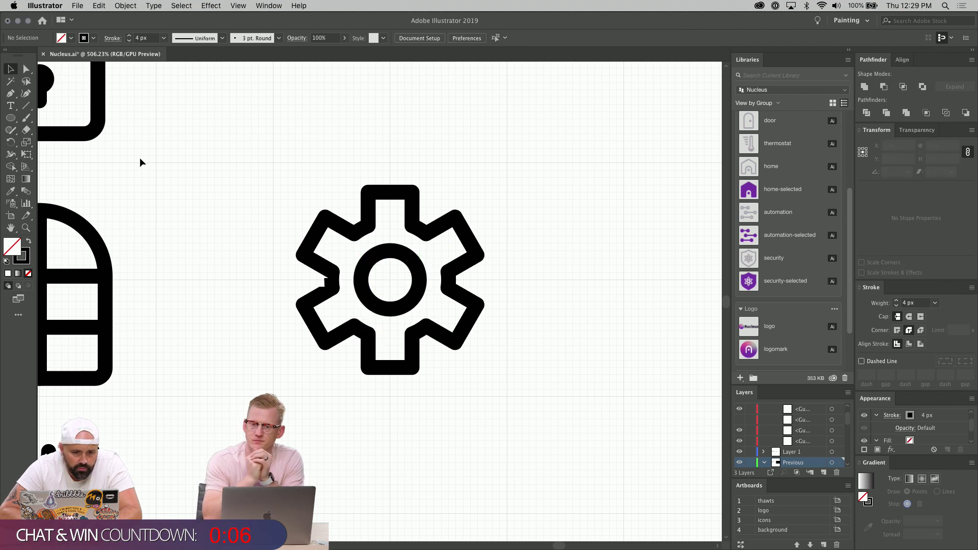
Try rounding the gear's inner corner between the top and upper-right teeth to a 3.95 px radius.
key(a)
scroll(347, 200, up, 3)
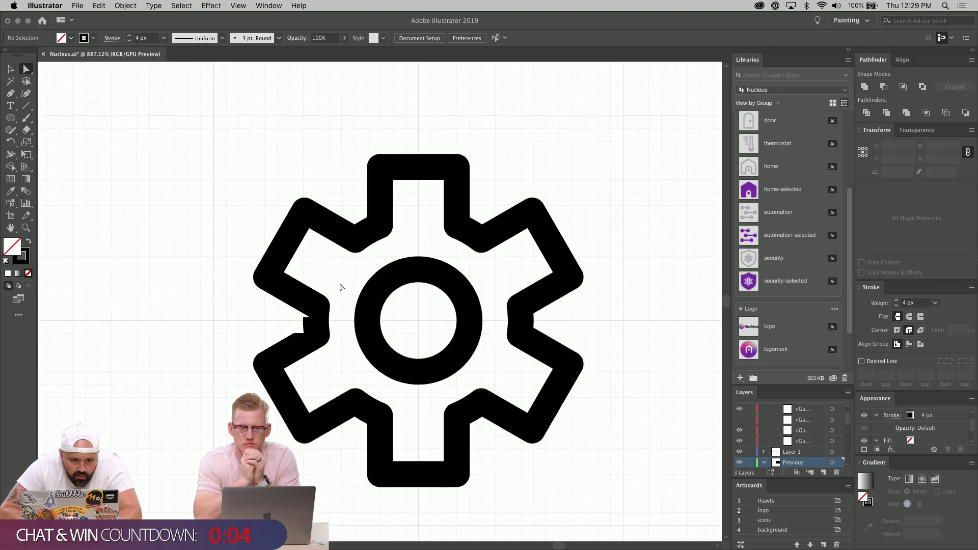
click(317, 337)
click(317, 335)
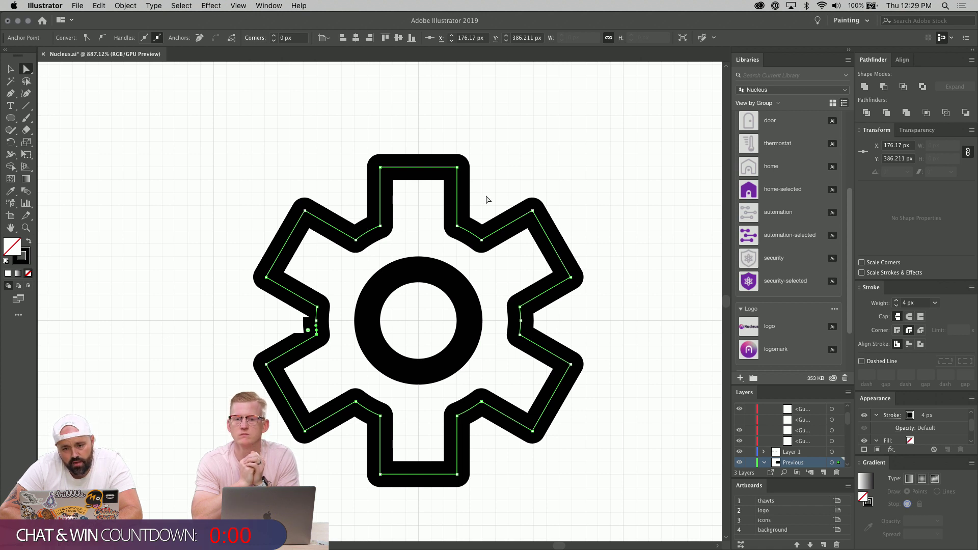
drag(454, 225, 500, 211)
click(477, 233)
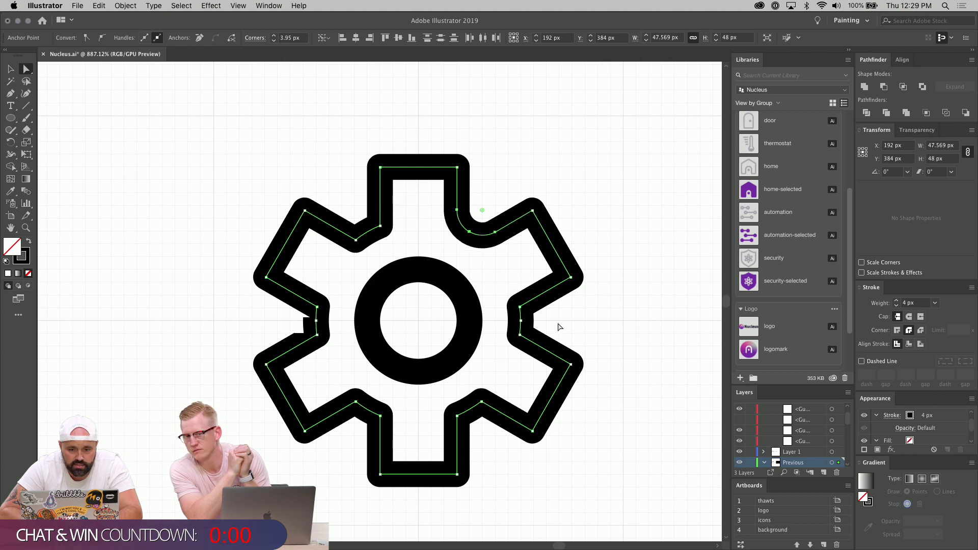
key(super+z)
click(571, 332)
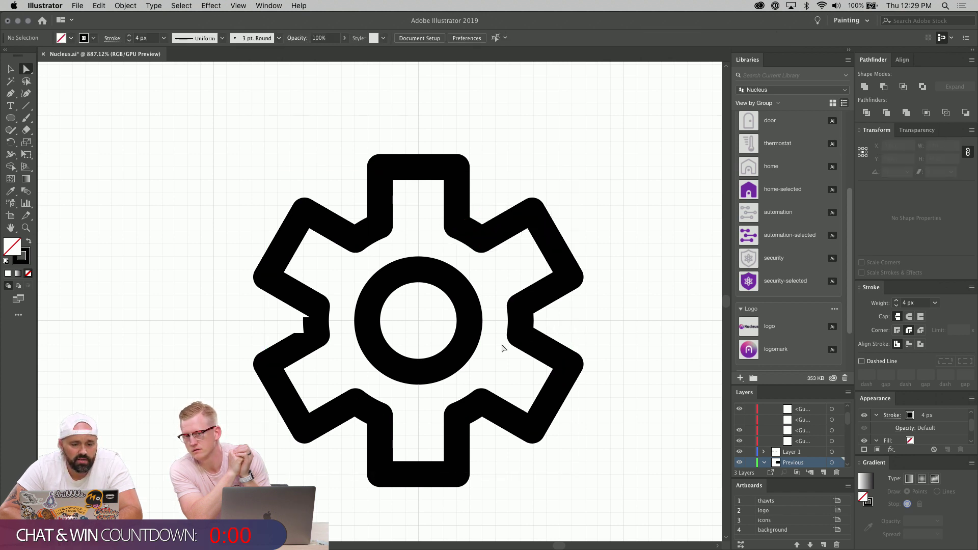
Select the whole gear outline together with its inner ring.
click(560, 385)
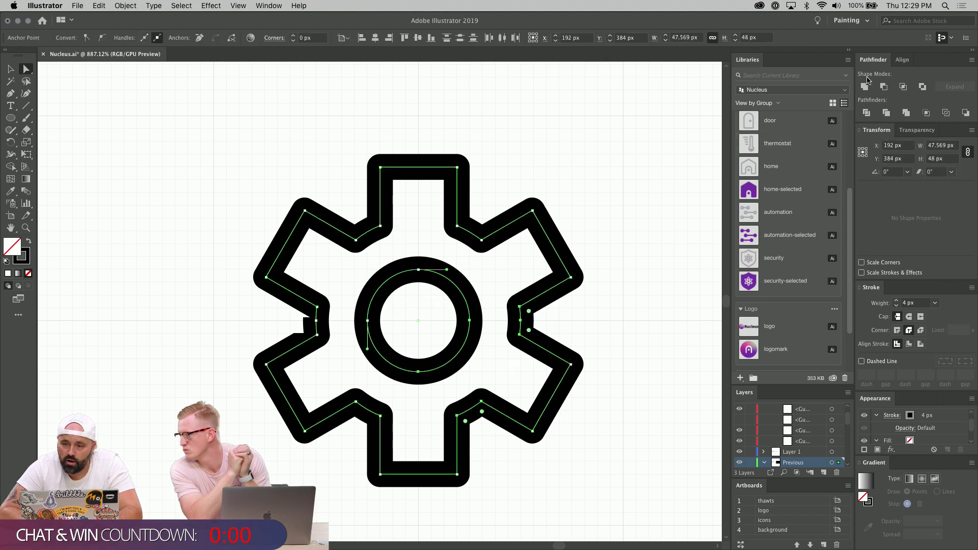
click(339, 386)
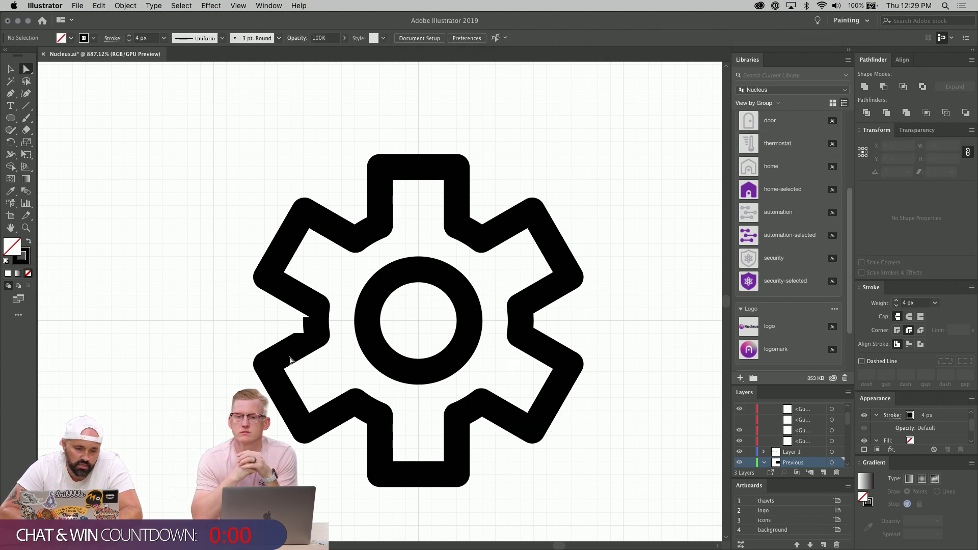
click(10, 68)
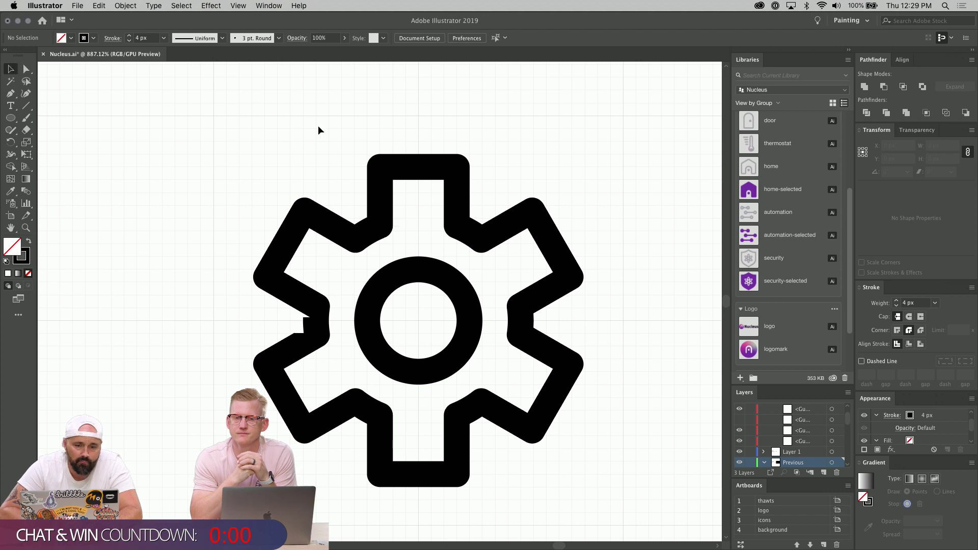
drag(318, 125, 436, 247)
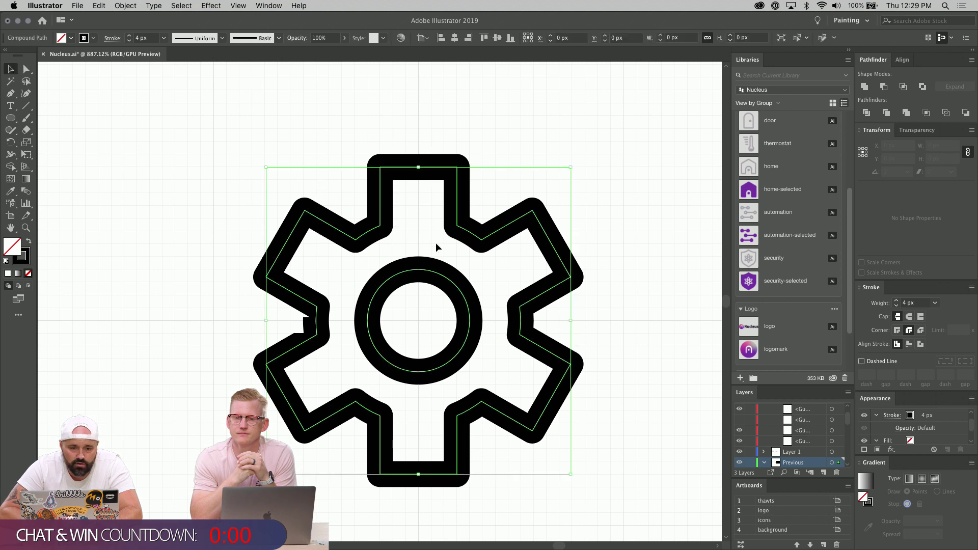
Align the gear icon's stroke to the outside of its path and display its anchor points for direct selection.
click(910, 345)
click(921, 345)
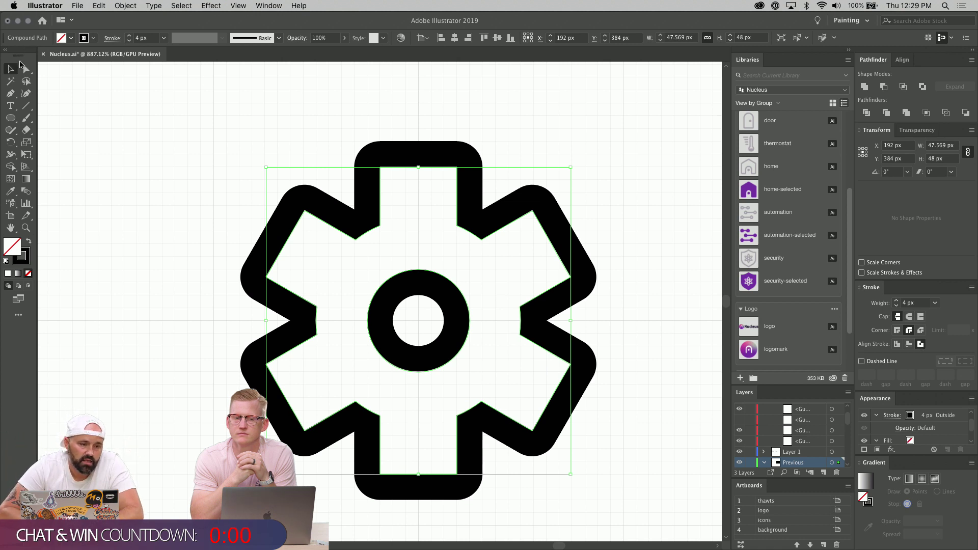
key(a)
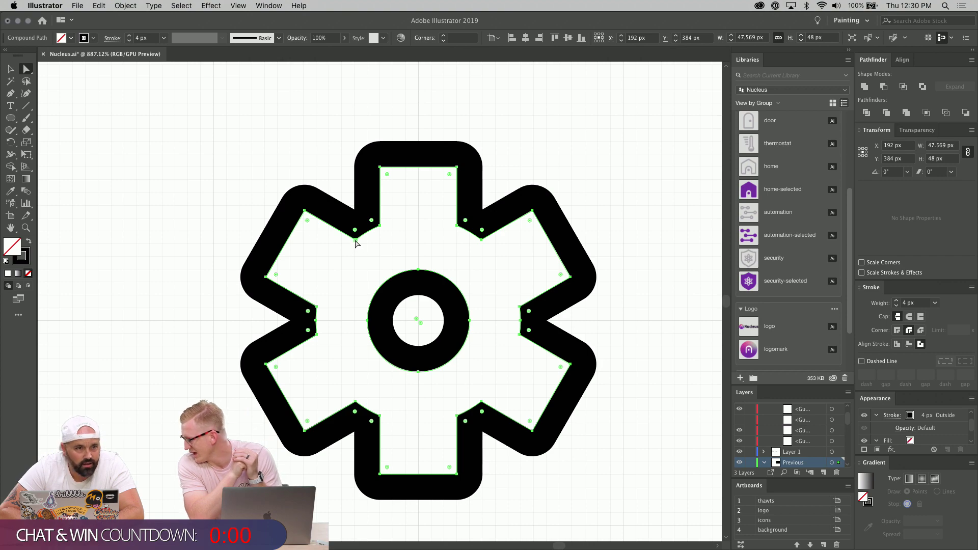
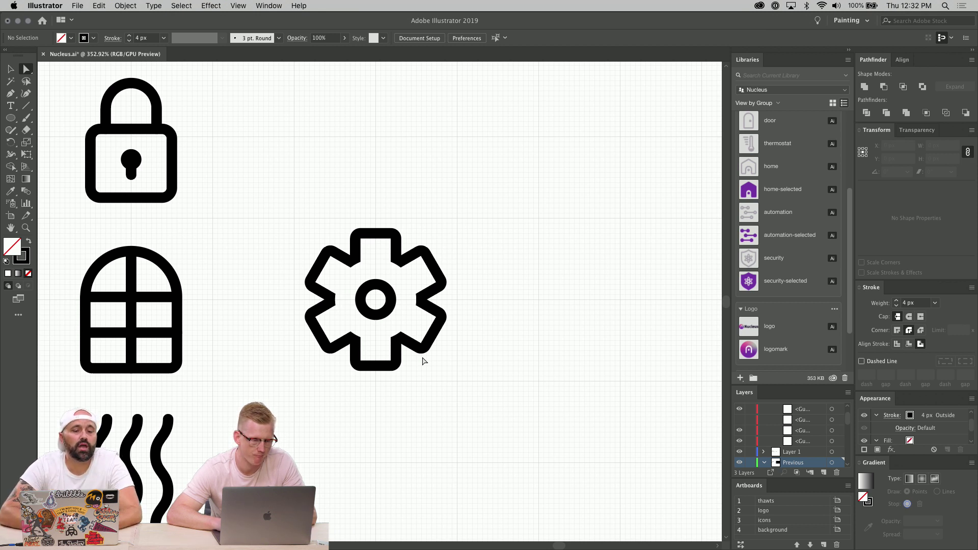
Draw an open V-shaped path in an empty area from (172, 270) via (192, 290) to (212, 270) px and give it round caps.
scroll(423, 361, up, 5)
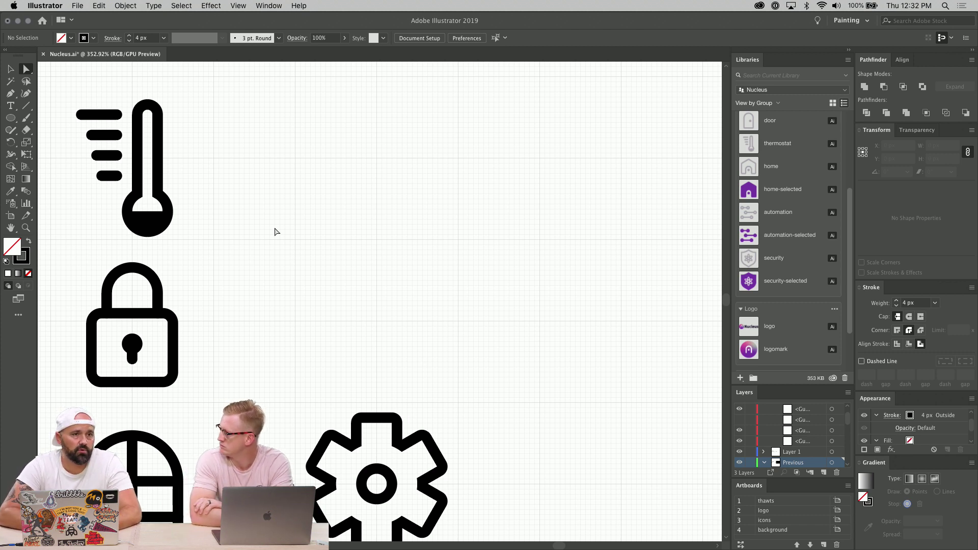
scroll(341, 271, up, 3)
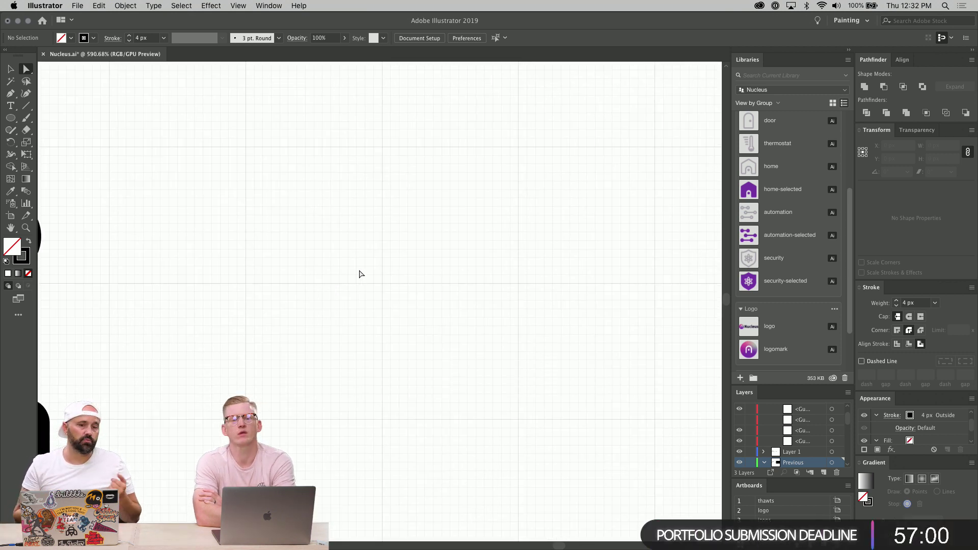
key(p)
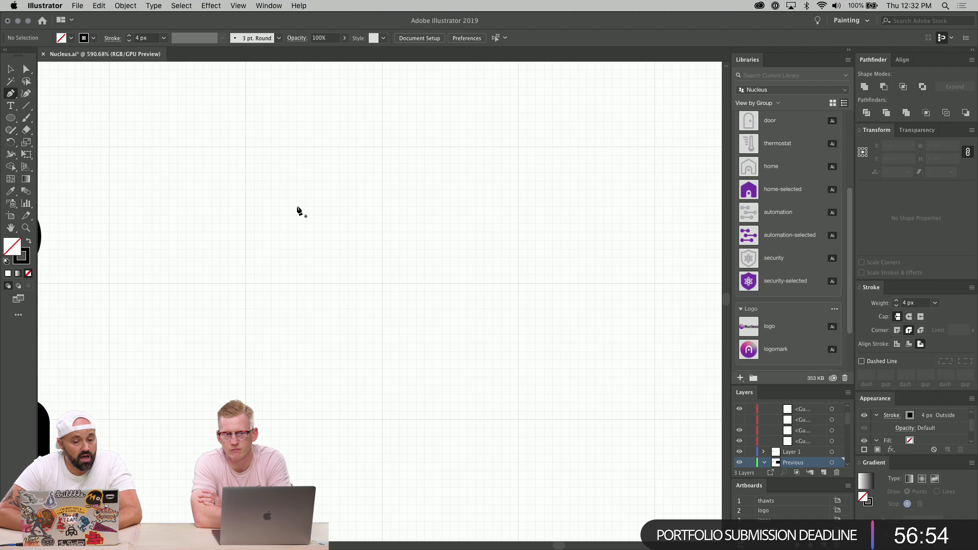
click(297, 207)
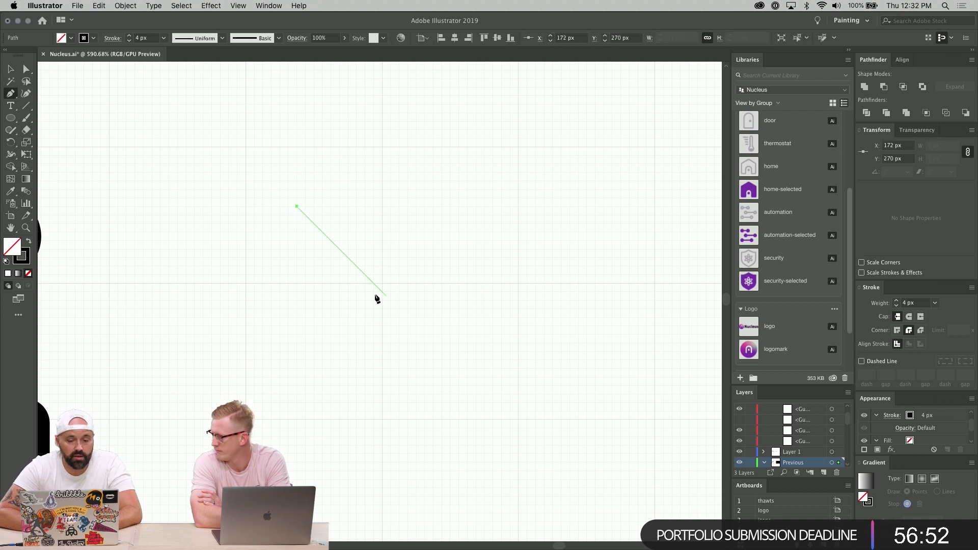
click(385, 292)
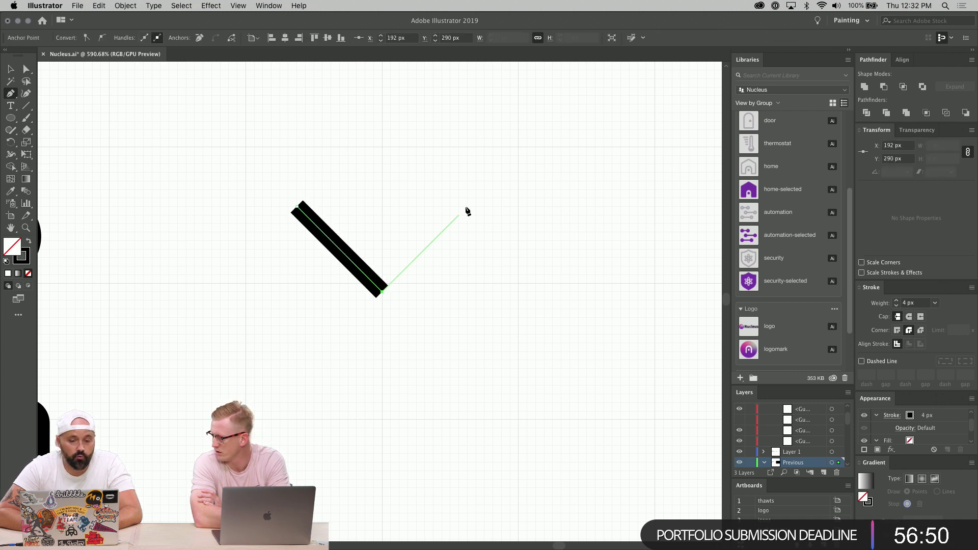
click(467, 207)
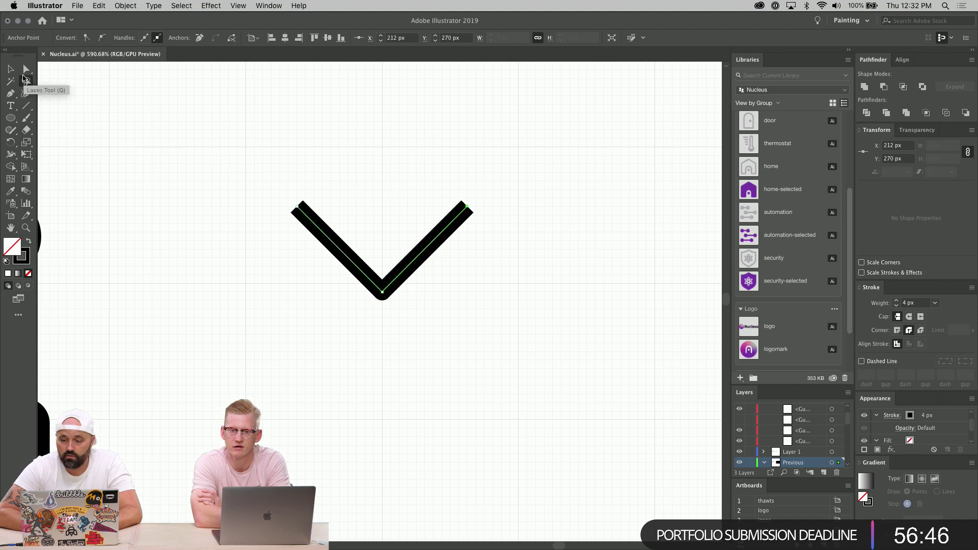
click(27, 70)
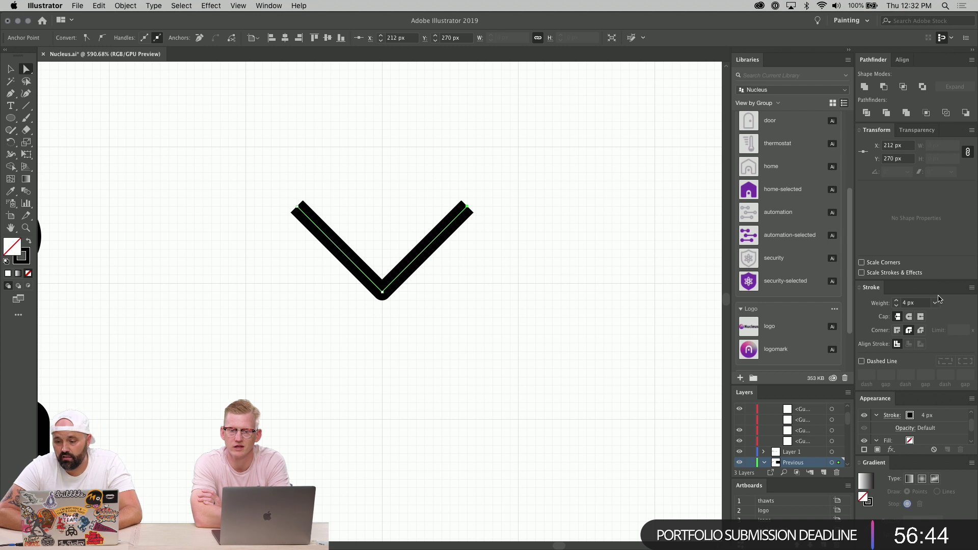
click(910, 317)
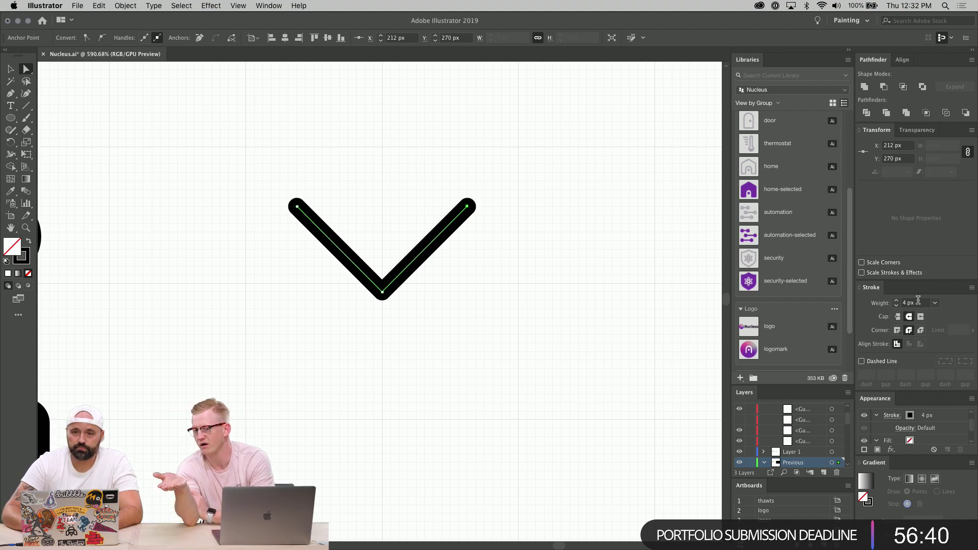
key(Up)
key(Up)
key(Up)
key(Up)
key(Up)
key(Up)
key(Up)
key(Up)
key(Up)
key(Up)
key(Up)
key(Up)
key(Down)
key(Down)
key(Down)
key(Down)
key(Down)
key(Down)
key(Down)
key(Down)
key(Down)
key(Down)
key(Down)
key(Down)
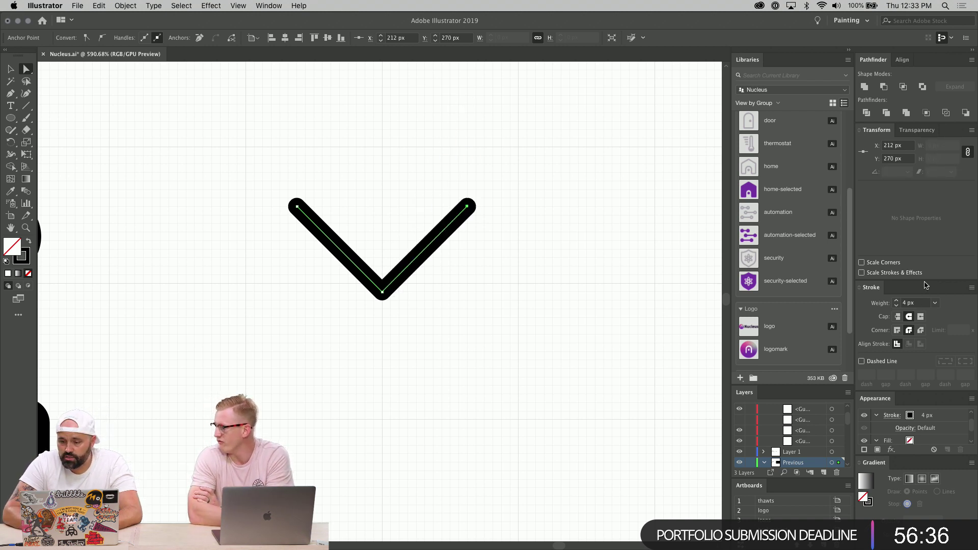
Increase the V path's stroke weight to 49 px and set a miter corner join to form a pointed heart.
click(913, 304)
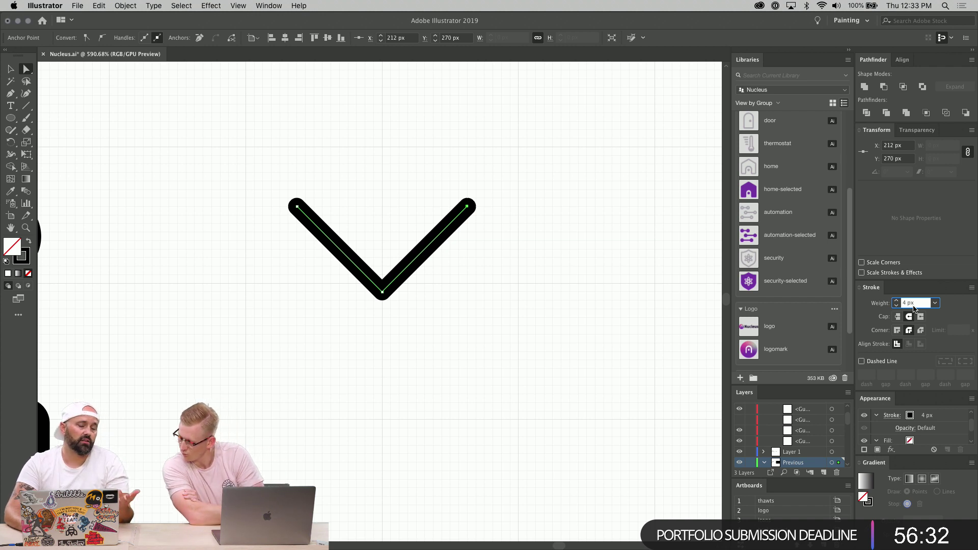
key(Up)
key(Up)
key(Up)
key(Up)
key(Up)
key(Up)
key(Up)
key(Up)
key(Up)
key(Up)
key(Up)
key(Up)
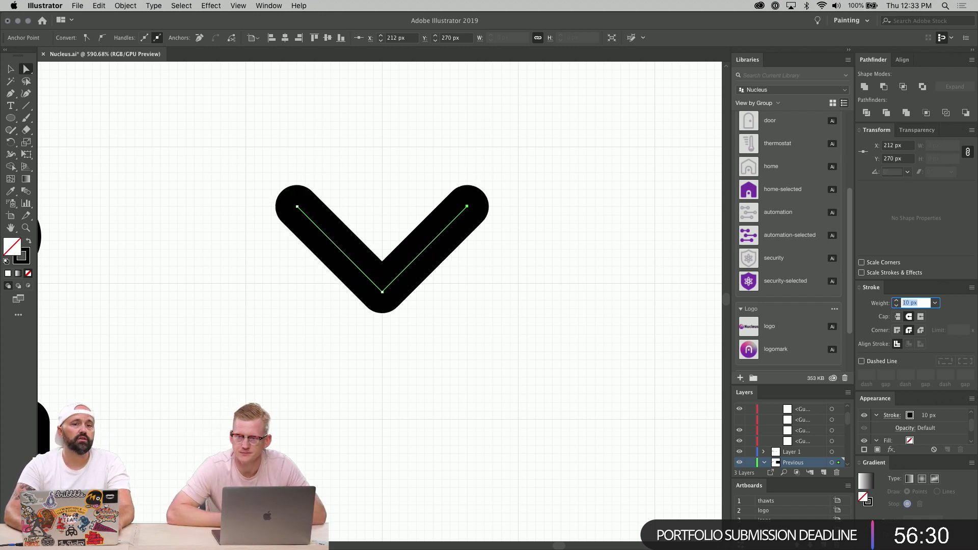
key(Up)
key(Up)
key(Up)
key(Up)
key(Up)
key(Up)
key(Up)
key(Up)
key(Up)
key(Up)
key(Up)
key(Up)
key(Up)
key(Up)
key(Up)
key(Up)
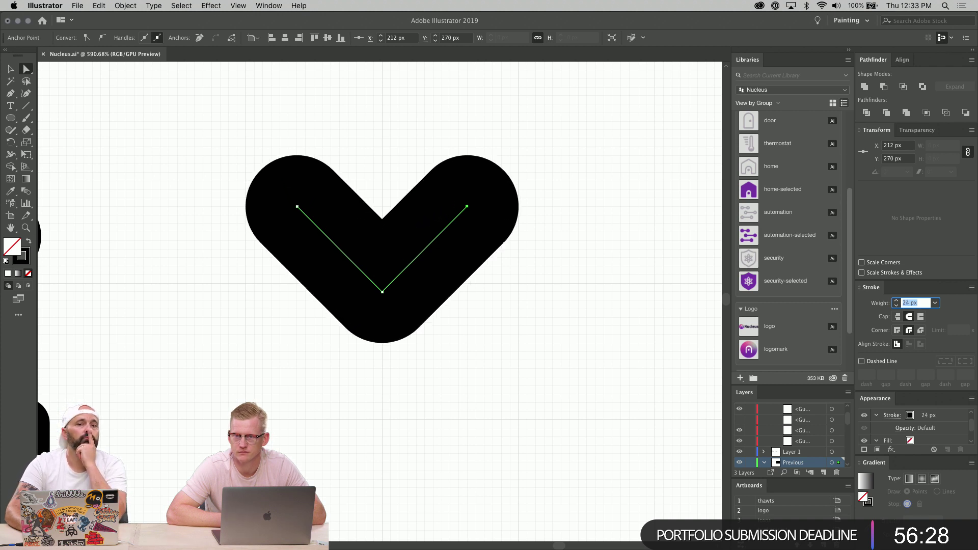
key(Up)
key(Up)
key(Up)
key(Up)
key(Up)
key(Up)
key(Up)
key(Up)
key(Up)
key(Up)
key(Up)
key(Up)
key(Up)
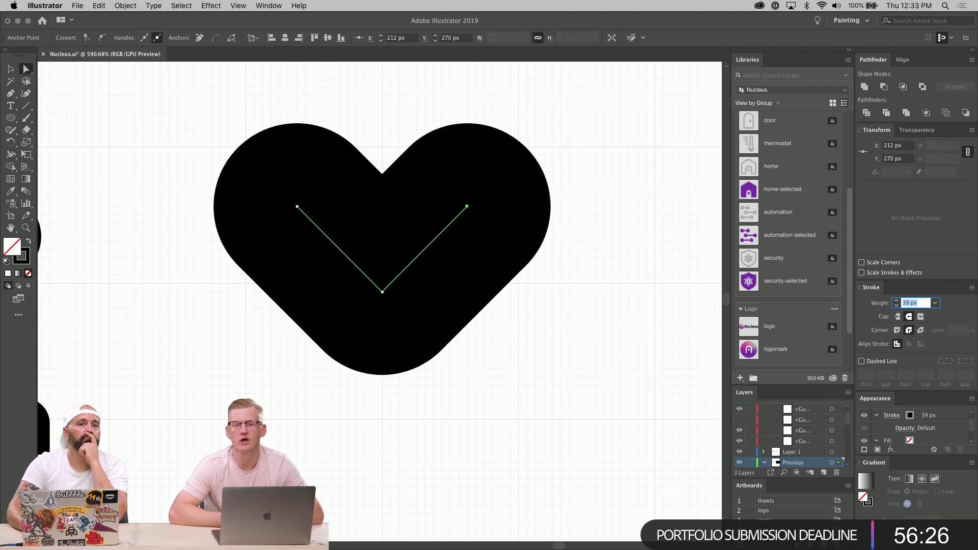
key(Up)
key(Up)
key(Up)
key(Up)
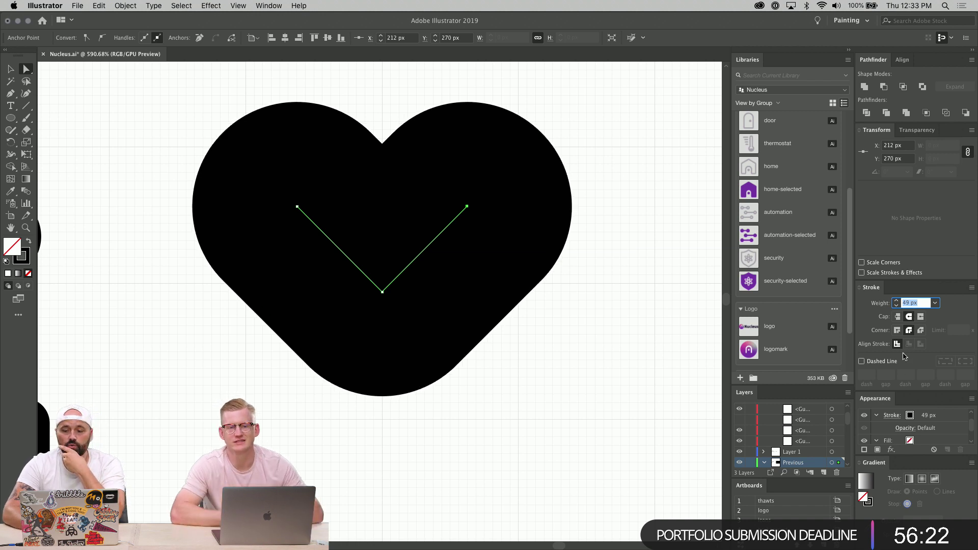
click(897, 332)
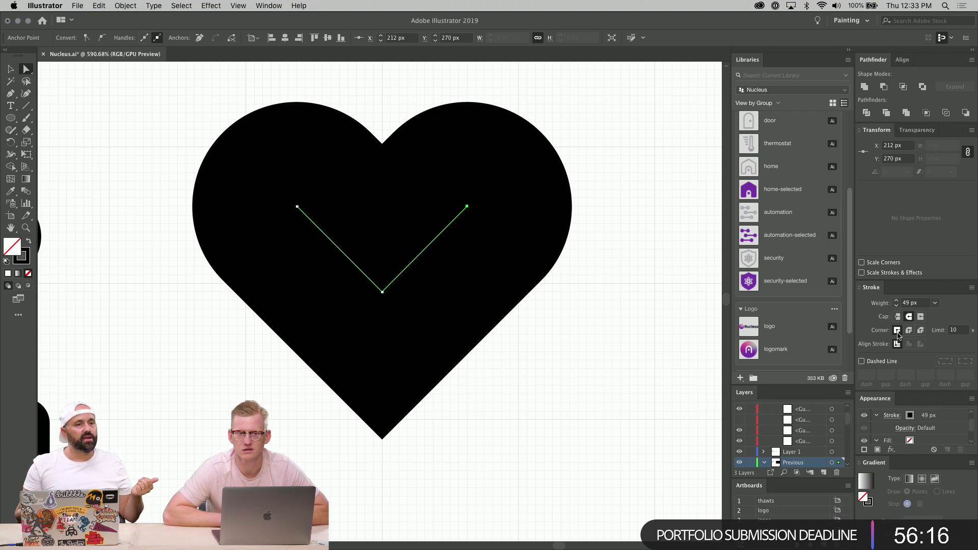
Expand the thick V path's fill and stroke into a filled heart shape.
click(125, 6)
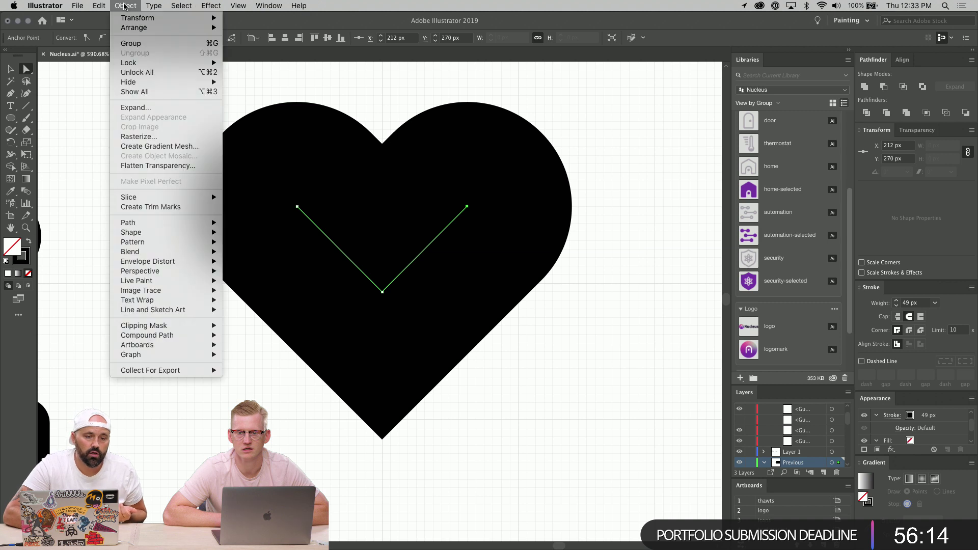
click(135, 108)
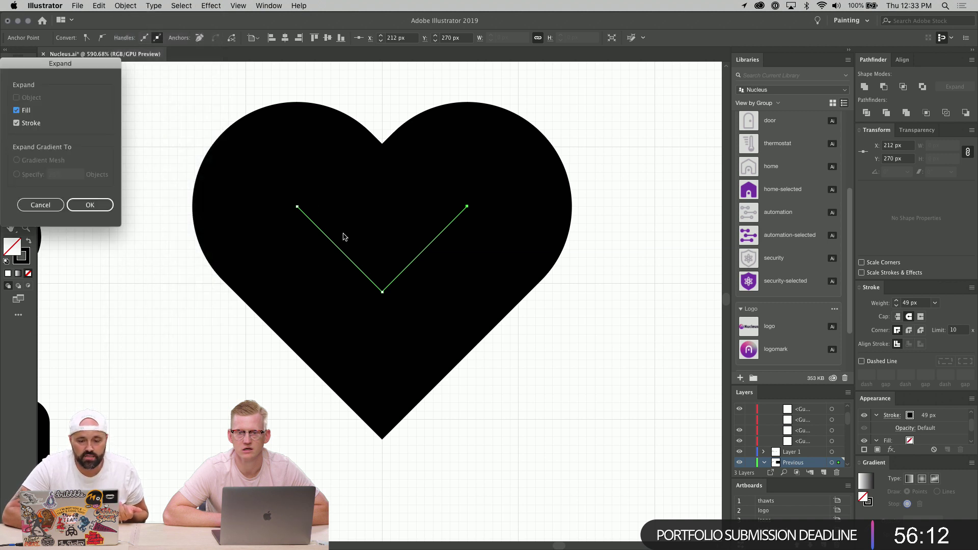
click(90, 205)
Apply the outlet icon's outline style to the heart by sampling it with the Eyedropper.
scroll(250, 310, down, 5)
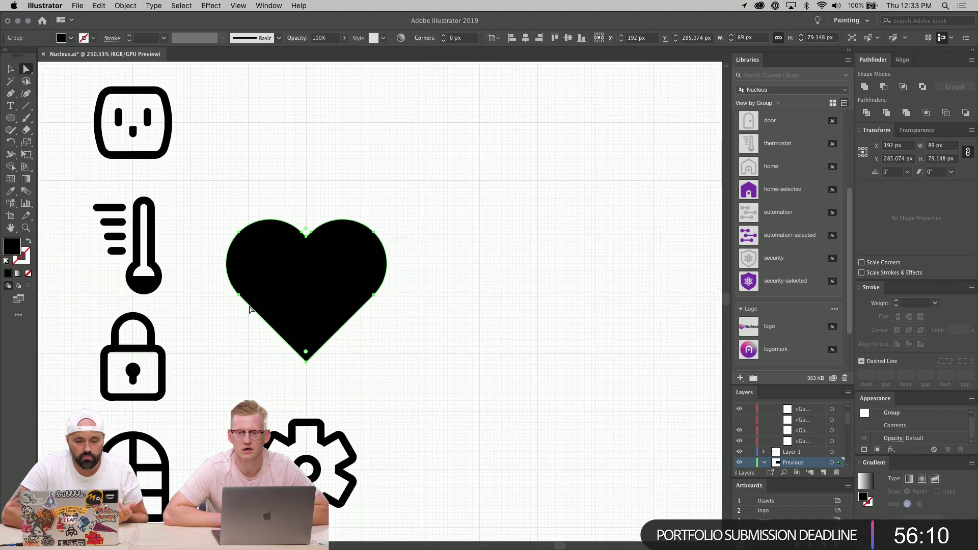
key(i)
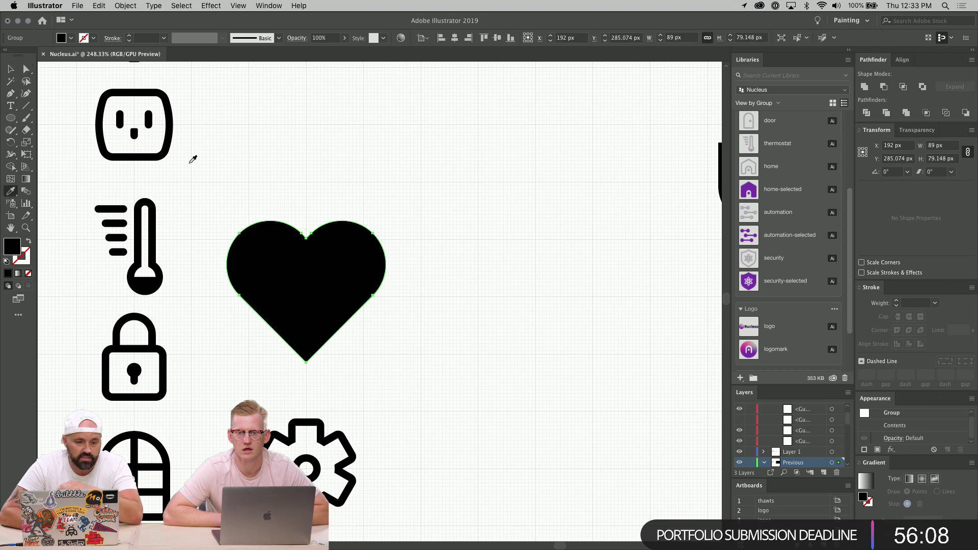
click(158, 156)
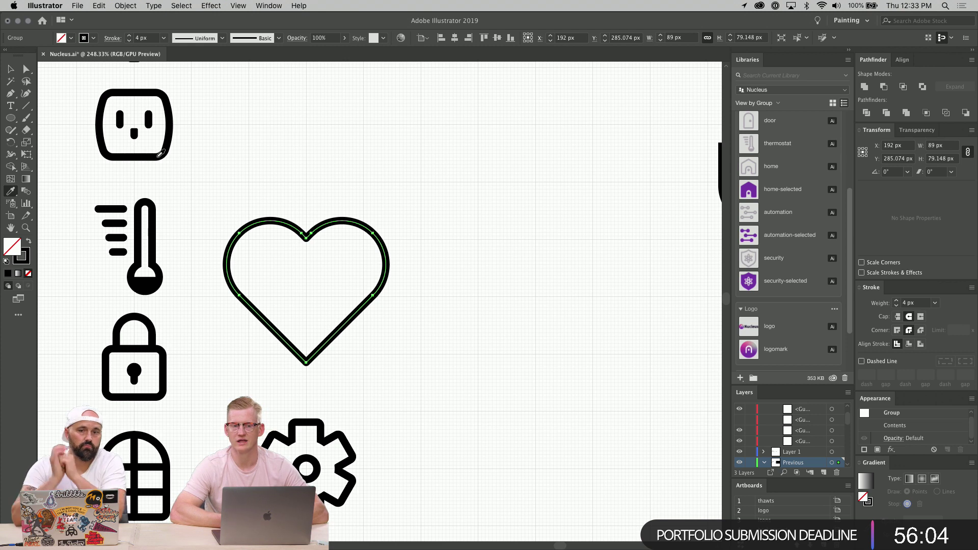
Delete the outlined heart and the gear icon beside the icon column.
key(v)
drag(277, 183, 404, 421)
key(Delete)
drag(261, 365, 374, 507)
key(Delete)
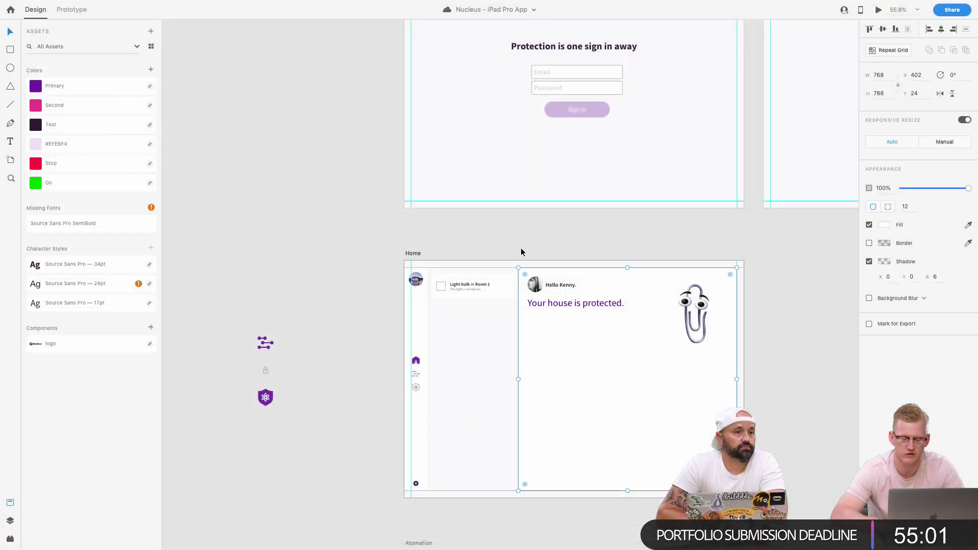
Examine the Home, Login and Launch Screen artboards of the Nucleus iPad Pro app design in Adobe XD.
scroll(520, 248, up, 5)
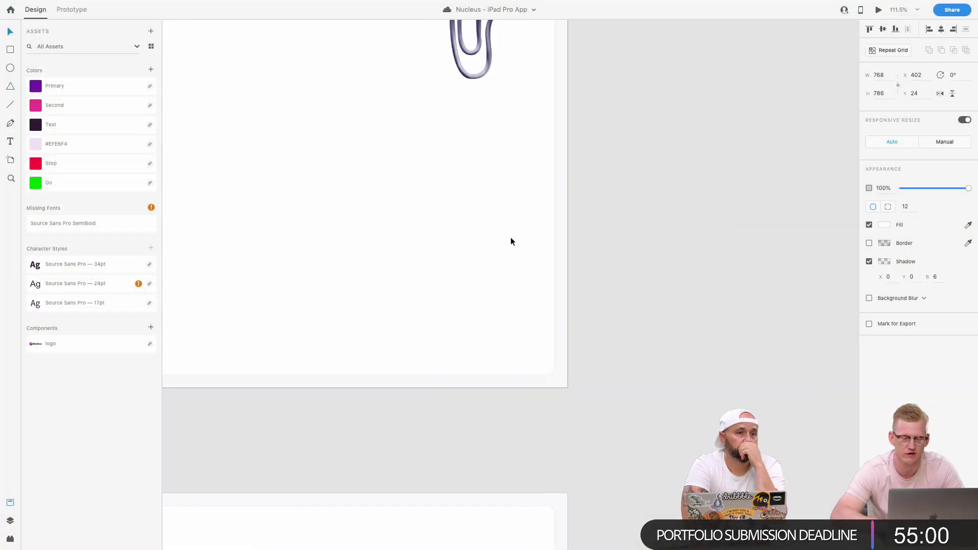
scroll(512, 242, up, 5)
scroll(512, 242, left, 5)
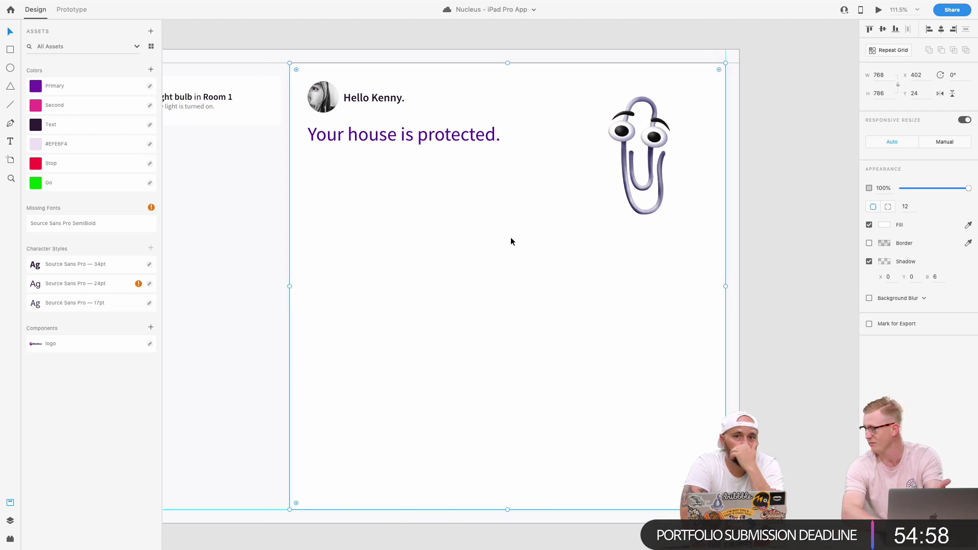
scroll(511, 238, up, 3)
scroll(511, 238, left, 5)
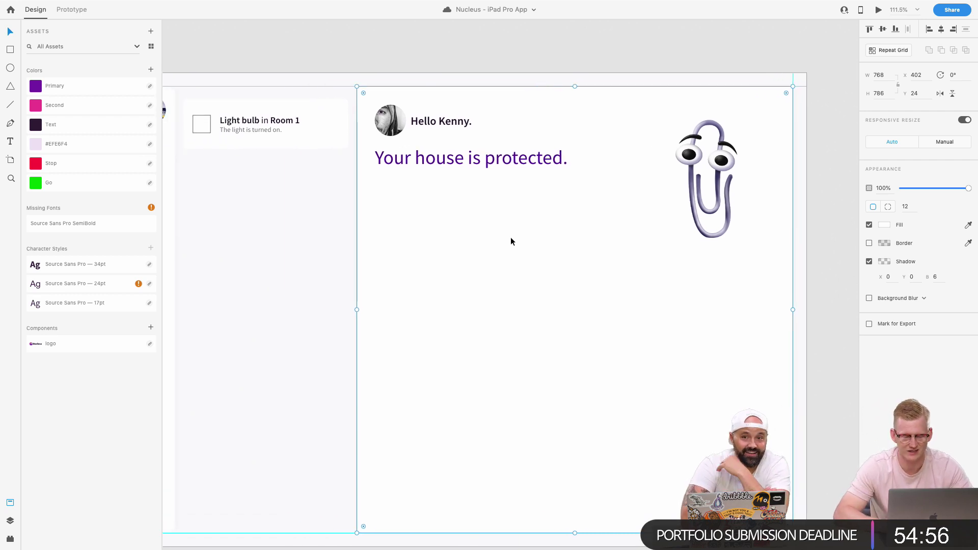
scroll(511, 238, left, 2)
scroll(511, 238, down, 3)
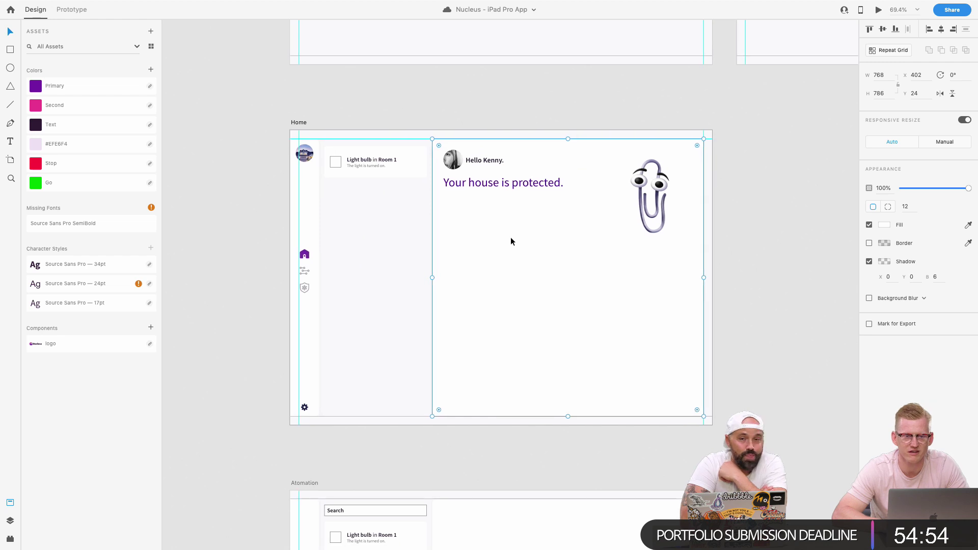
scroll(512, 242, up, 2)
scroll(511, 242, up, 8)
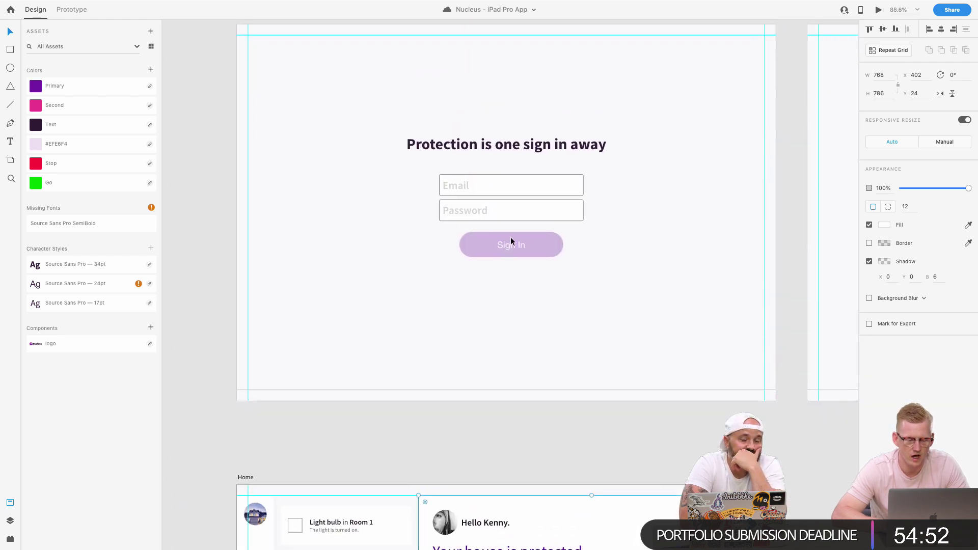
scroll(511, 240, down, 10)
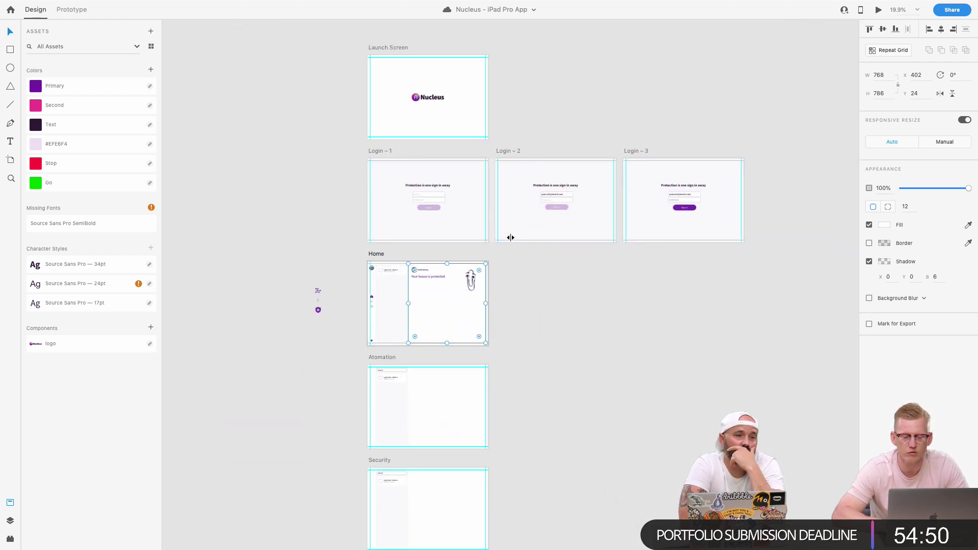
scroll(763, 311, right, 2)
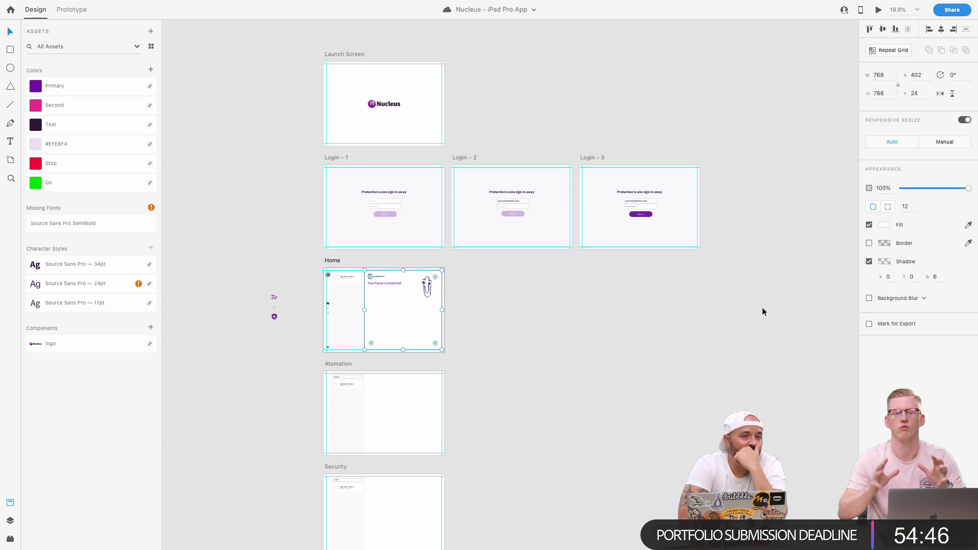
scroll(762, 307, down, 2)
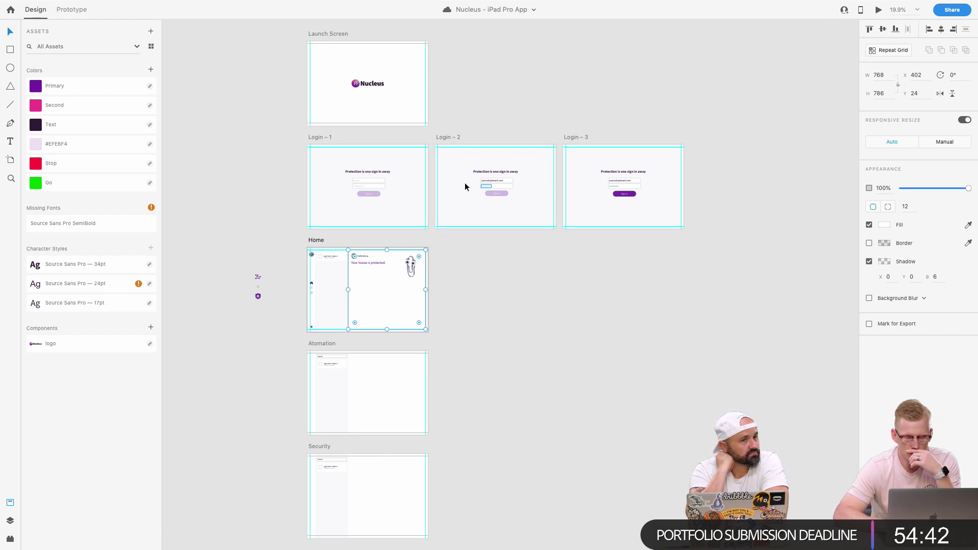
scroll(428, 181, up, 3)
scroll(428, 183, down, 2)
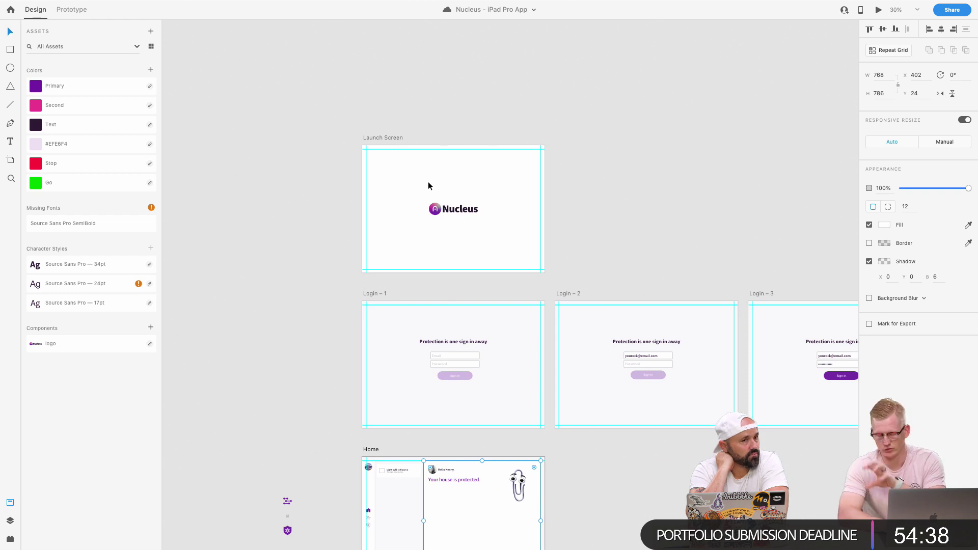
scroll(428, 182, down, 3)
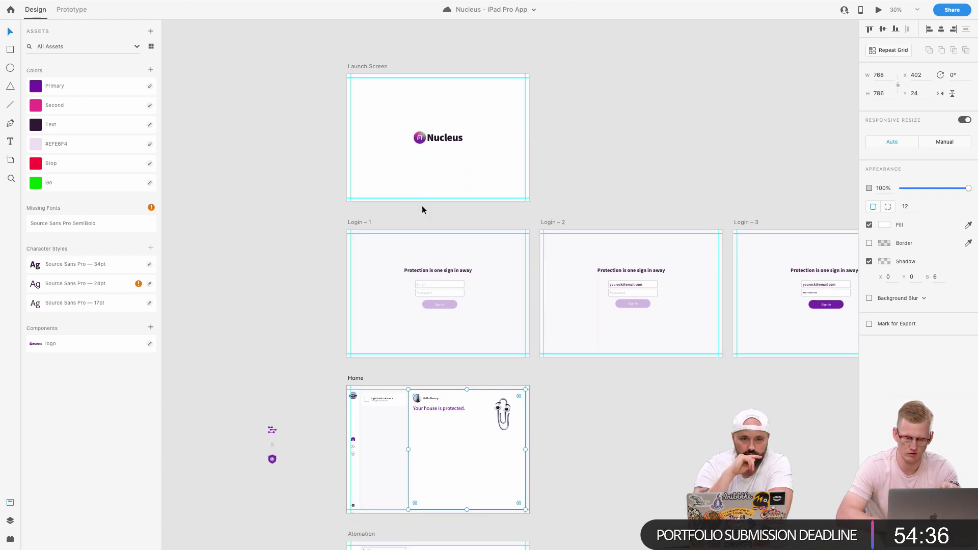
scroll(425, 219, down, 1)
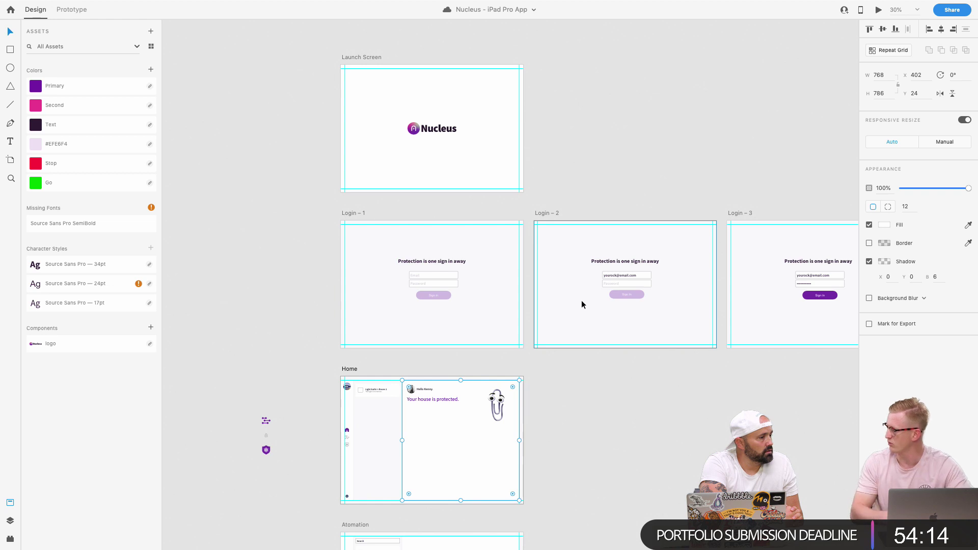
Examine the Launch Screen, Login and Home artboards of the Nucleus iPad Pro app design.
scroll(582, 305, down, 2)
scroll(582, 304, right, 1)
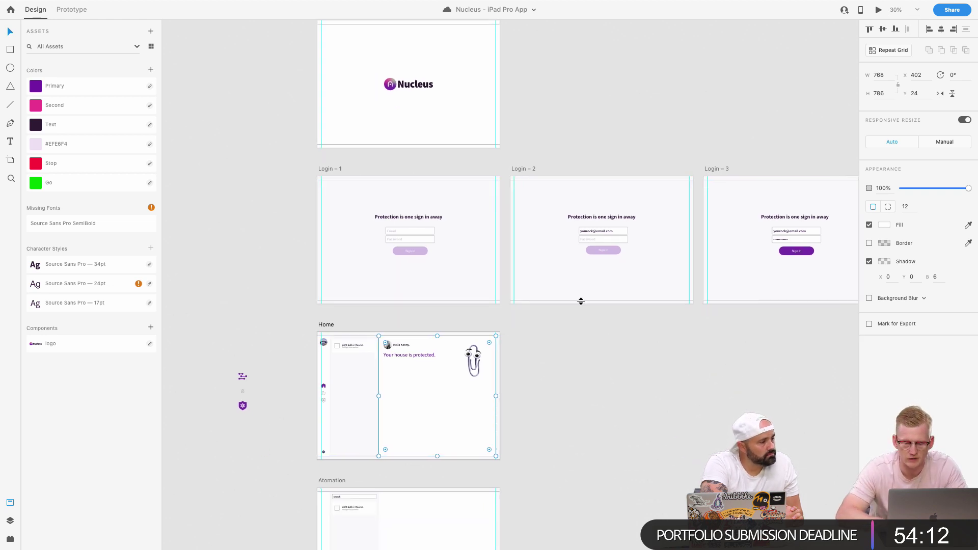
scroll(356, 213, up, 5)
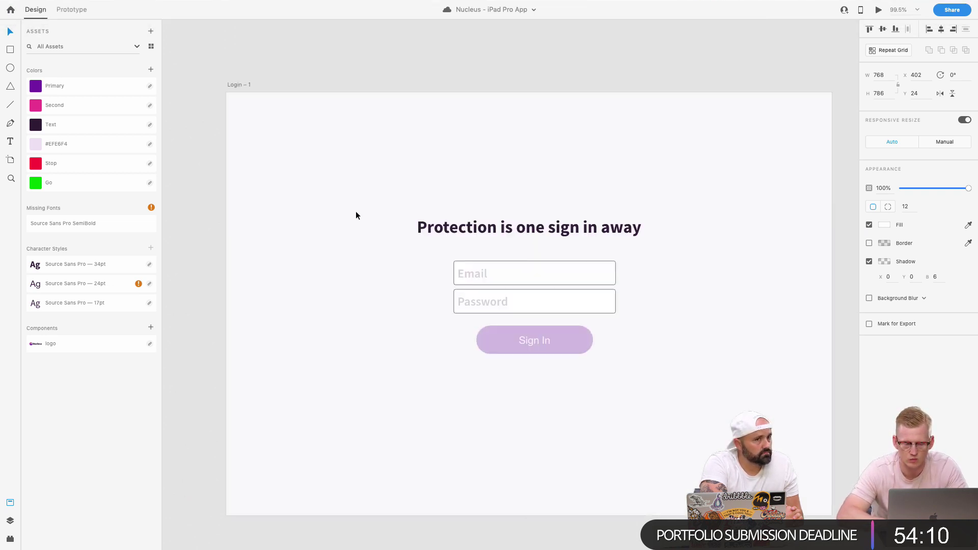
scroll(356, 212, up, 3)
scroll(356, 213, left, 2)
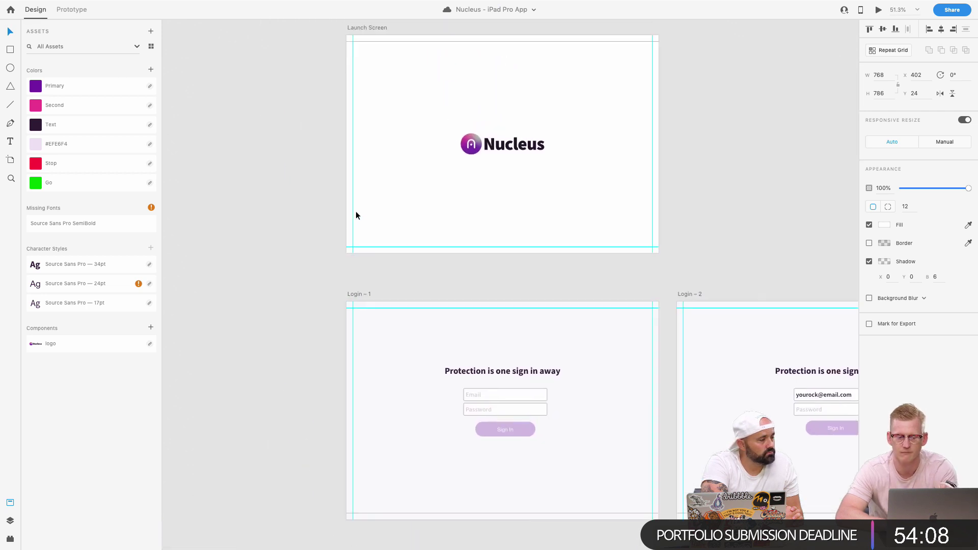
scroll(356, 213, down, 8)
scroll(356, 215, down, 2)
scroll(357, 215, right, 1)
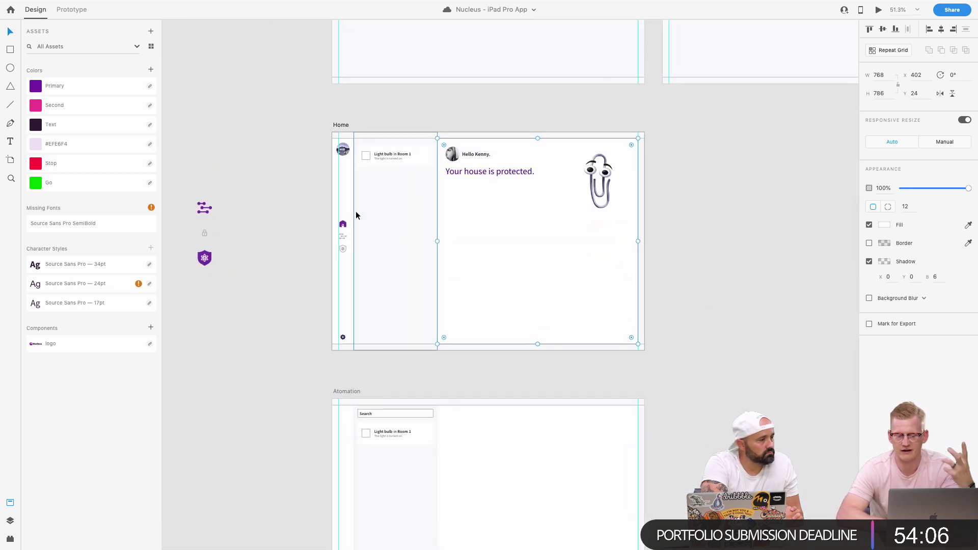
scroll(355, 215, down, 2)
scroll(355, 215, right, 1)
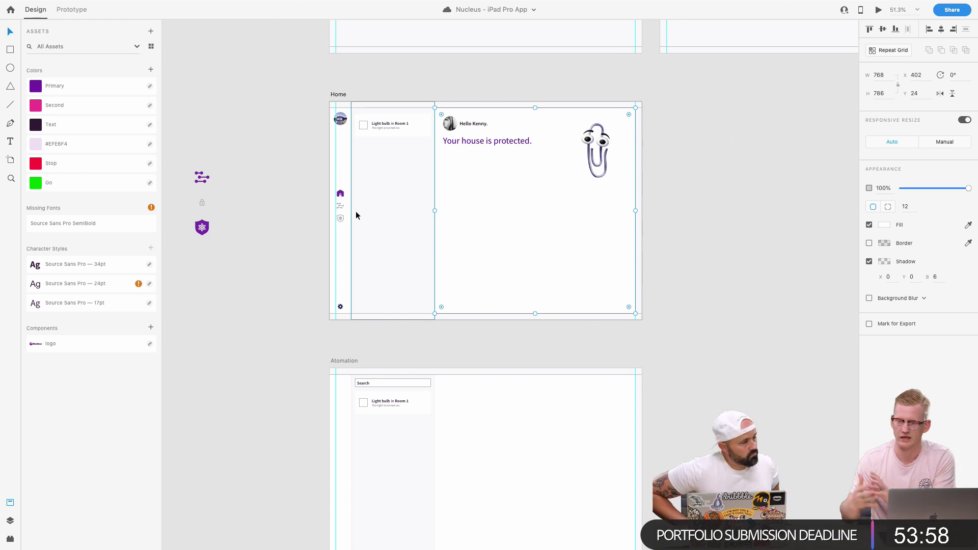
Inspect the Home artboard's sidebar icons up close, including the house, automation and shield icons.
scroll(355, 211, down, 1)
scroll(420, 115, up, 5)
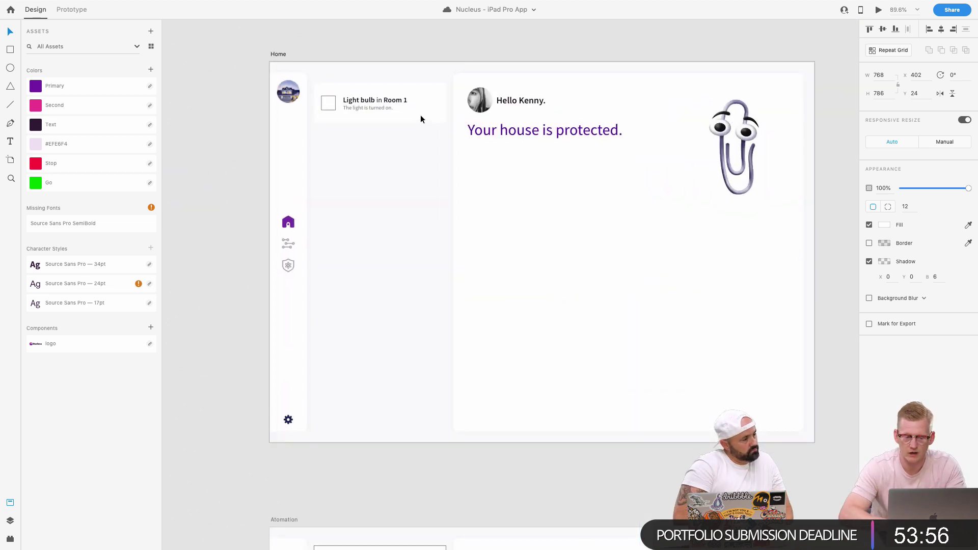
scroll(421, 115, up, 7)
scroll(420, 115, left, 3)
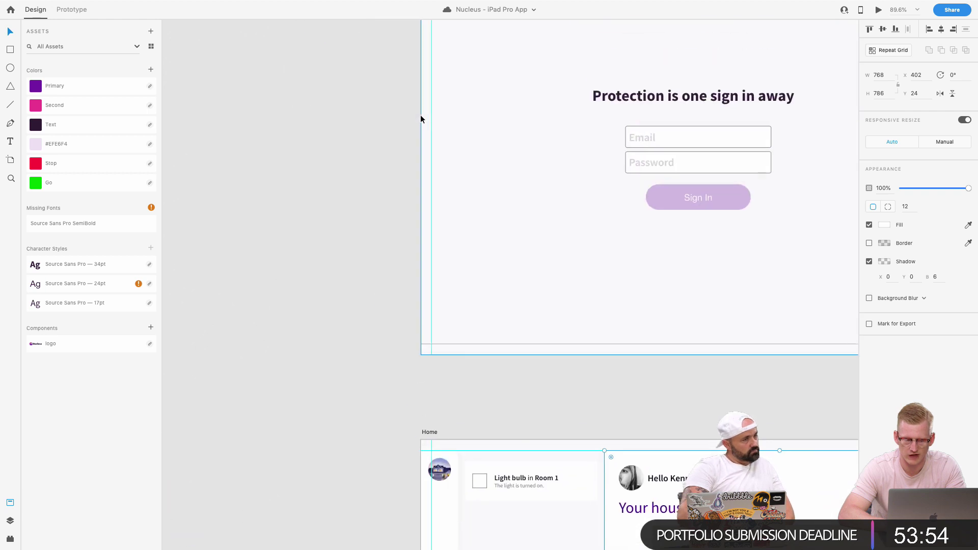
scroll(421, 115, down, 6)
scroll(479, 319, up, 5)
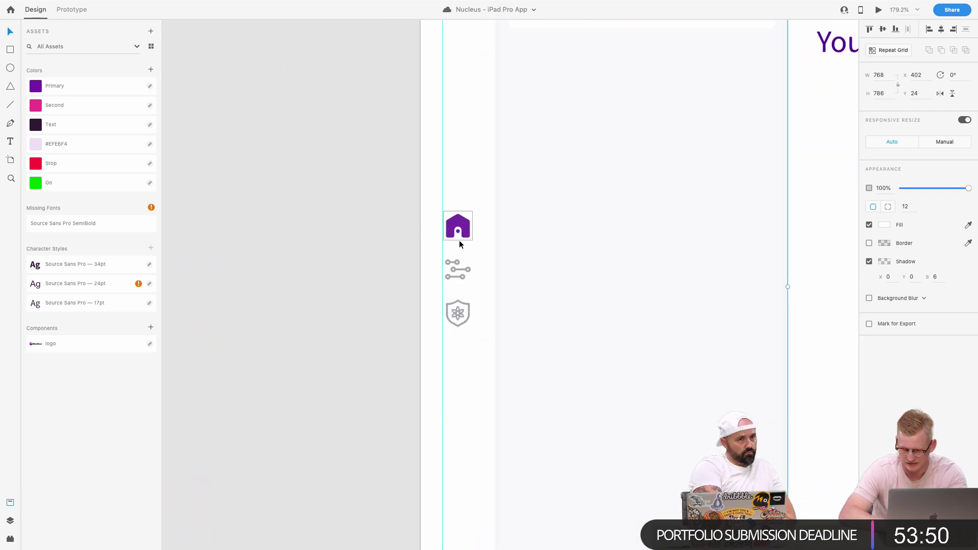
scroll(466, 315, down, 8)
scroll(476, 280, up, 10)
scroll(476, 279, up, 5)
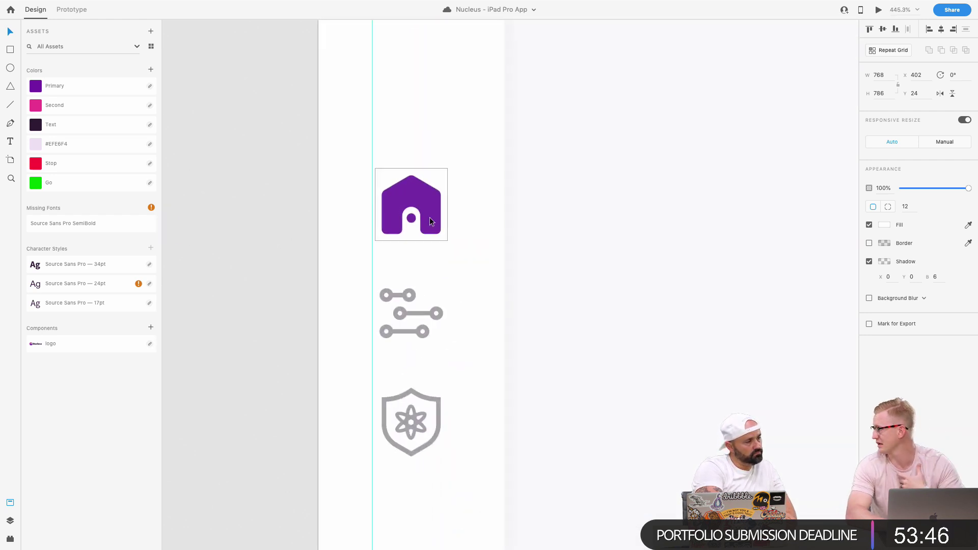
Move the paperclip character off the Home artboard onto the empty canvas beside it and save the document.
scroll(431, 216, down, 6)
click(546, 175)
scroll(549, 174, down, 5)
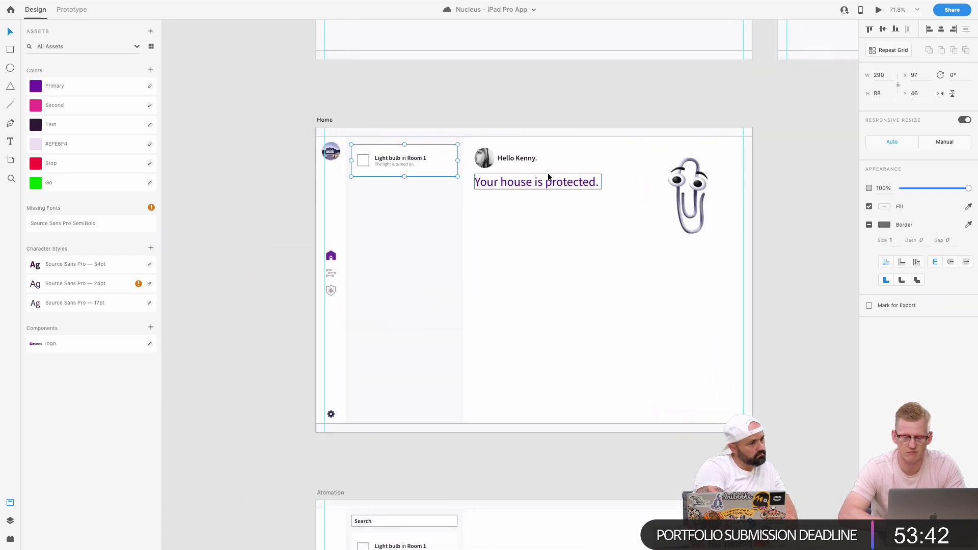
click(694, 192)
drag(693, 192, 813, 182)
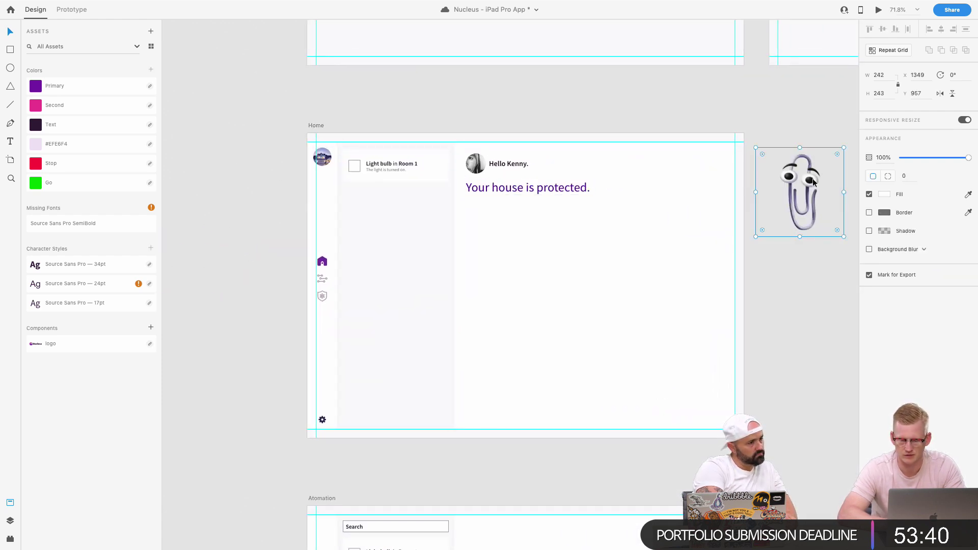
scroll(500, 192, up, 4)
scroll(459, 184, left, 2)
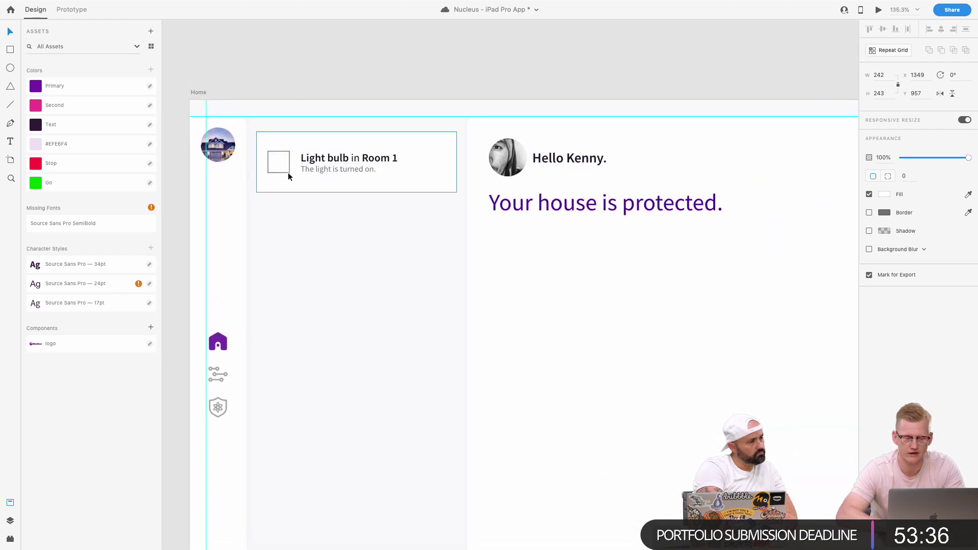
key(ctrl+s)
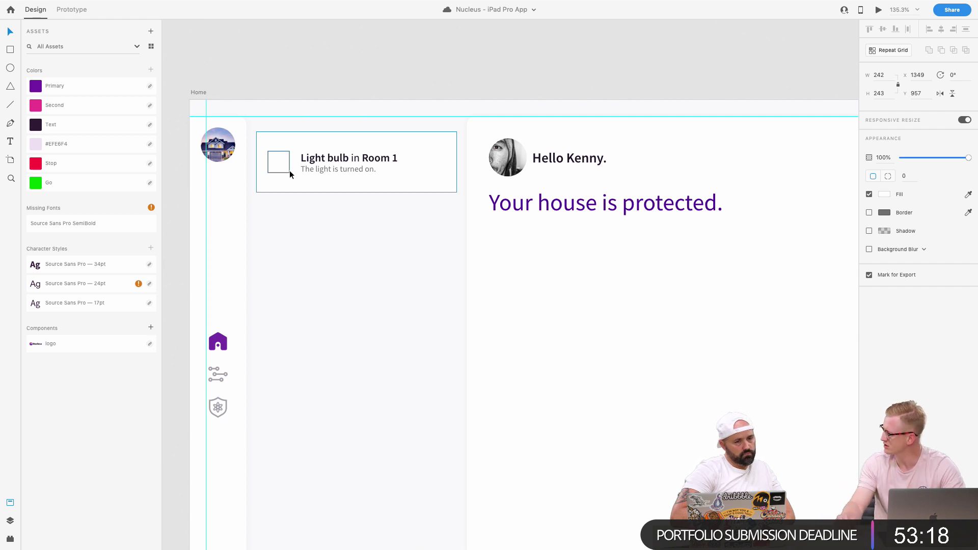
Examine the Home artboard's light bulb card, the Login artboards and the remaining artboards down to Security.
click(358, 243)
scroll(358, 243, down, 1)
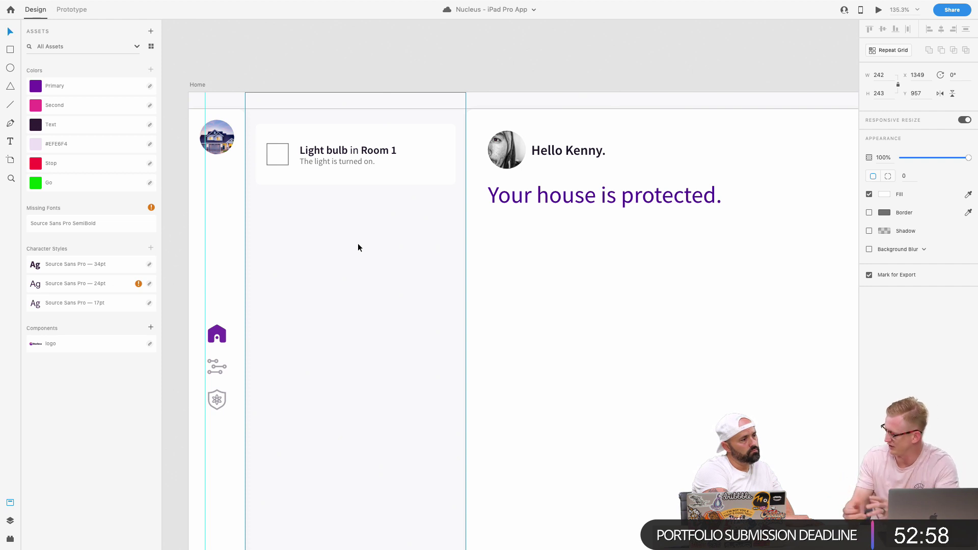
scroll(358, 248, down, 8)
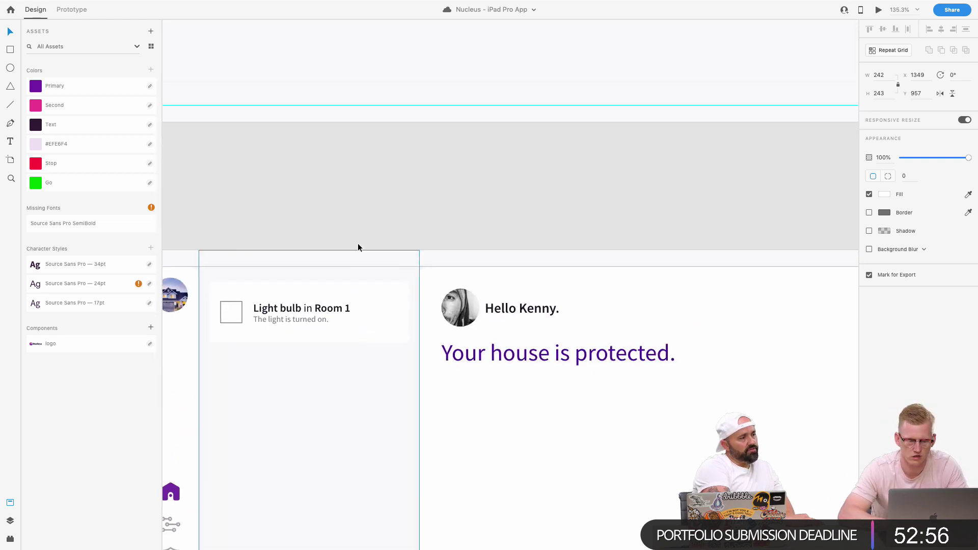
scroll(358, 244, up, 5)
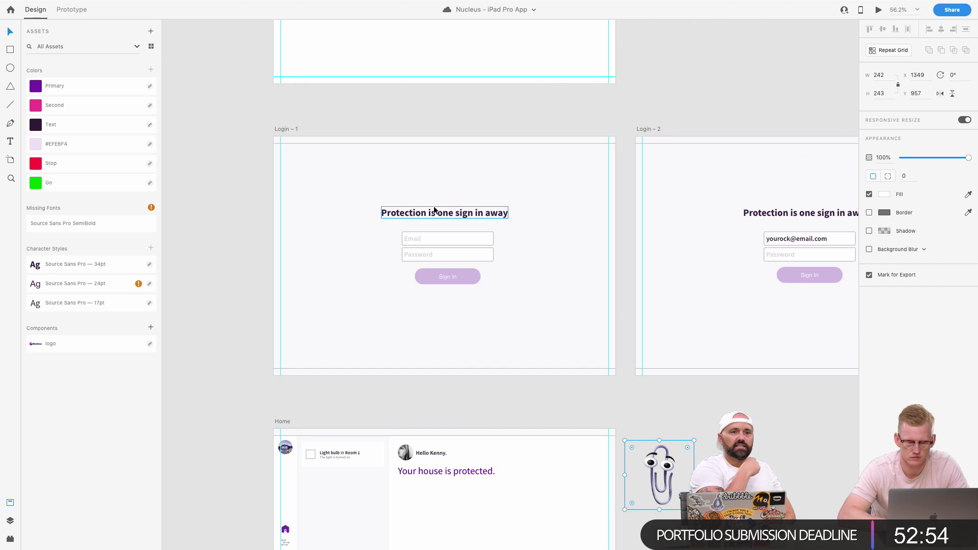
scroll(433, 205, up, 5)
scroll(432, 208, down, 5)
scroll(431, 207, down, 4)
scroll(431, 207, up, 6)
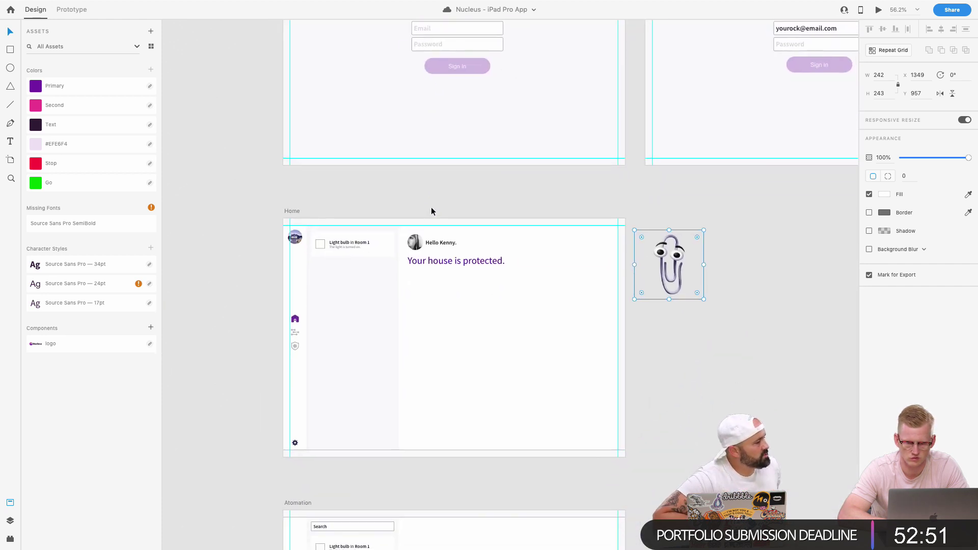
scroll(459, 214, up, 2)
click(497, 209)
scroll(505, 207, down, 2)
scroll(504, 207, right, 1)
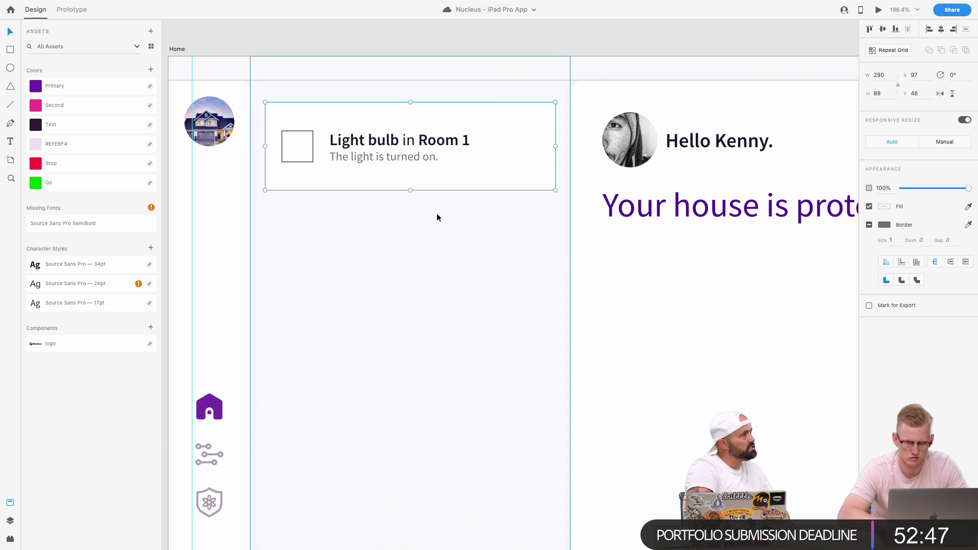
scroll(437, 213, down, 5)
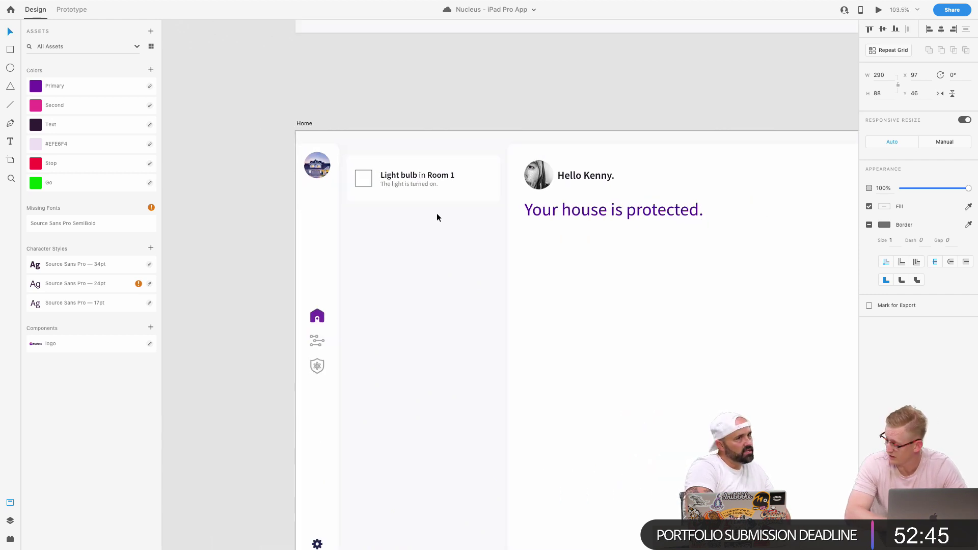
scroll(437, 213, down, 10)
scroll(436, 213, down, 5)
scroll(436, 214, down, 2)
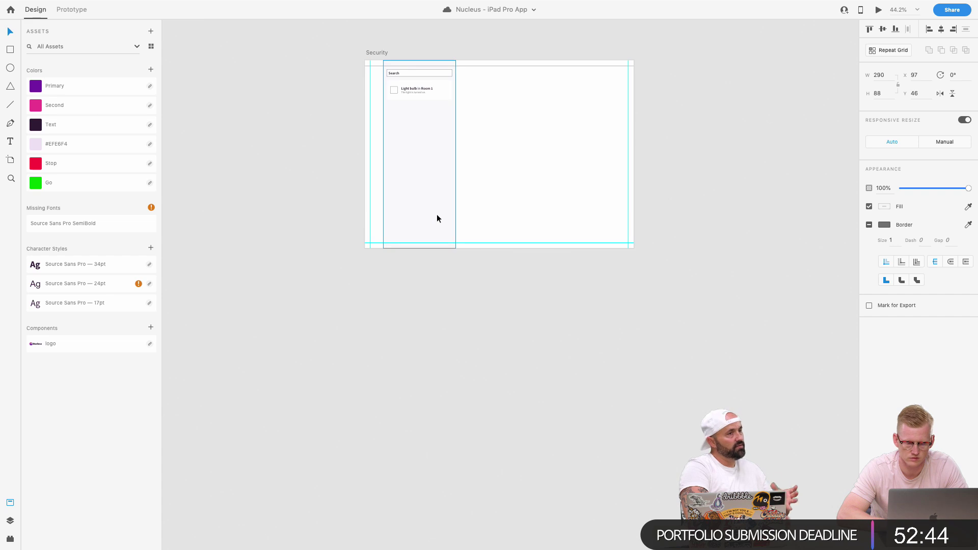
Duplicate the Security artboard directly below itself and name the copy "Emergency Mode".
scroll(436, 214, up, 2)
click(373, 116)
scroll(376, 109, down, 3)
drag(370, 114, 368, 258)
double_click(367, 257)
text(Emo)
key(BackSpace)
text(rgen)
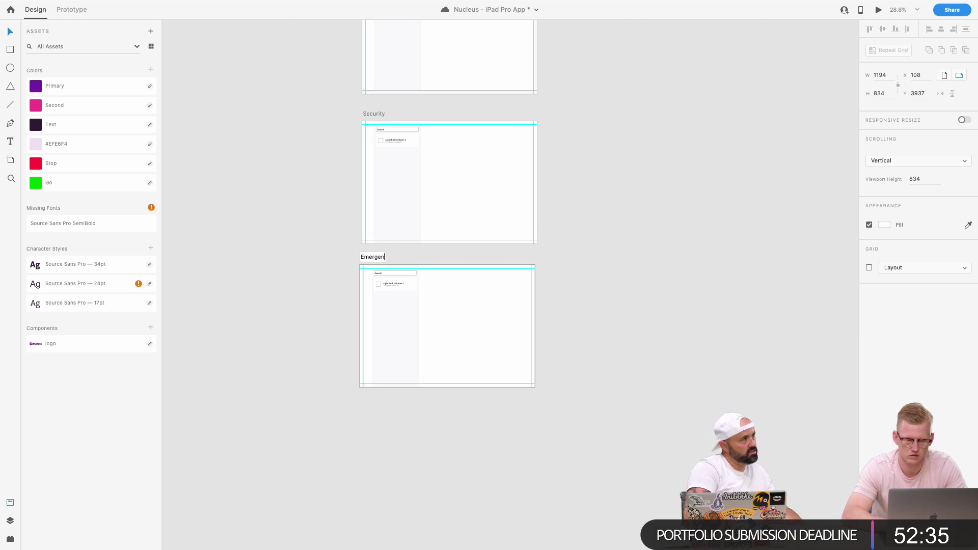
text(cy Mode)
click(389, 520)
Compare the Emergency Mode artboard with the Security and Atomation artboards above it.
scroll(388, 520, up, 10)
scroll(388, 520, up, 5)
key(r)
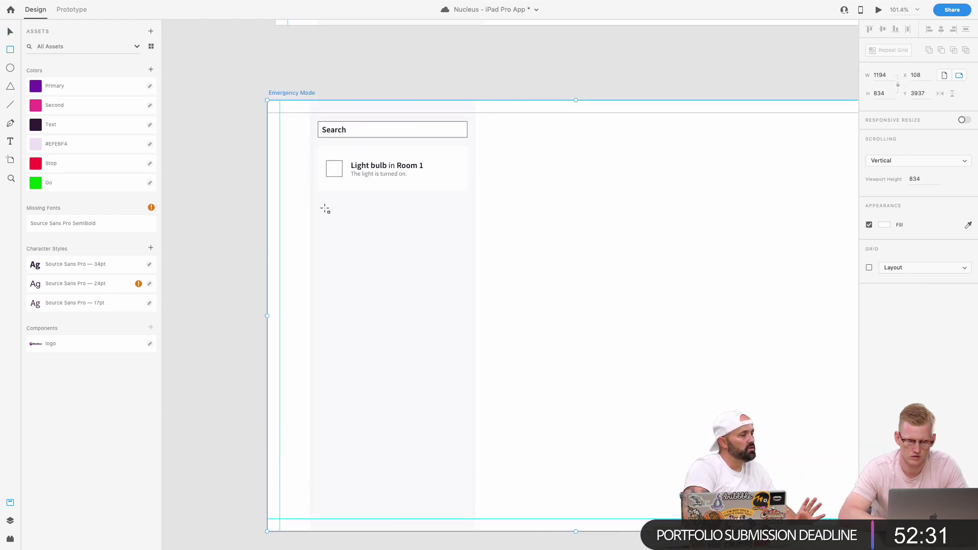
scroll(326, 208, down, 3)
key(v)
scroll(316, 229, up, 10)
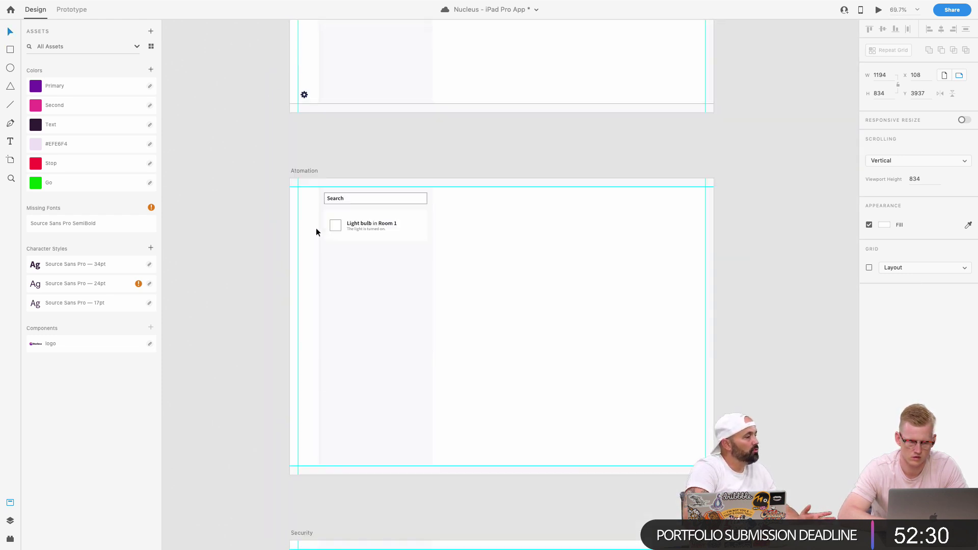
scroll(316, 231, down, 4)
scroll(316, 231, down, 10)
scroll(322, 219, up, 8)
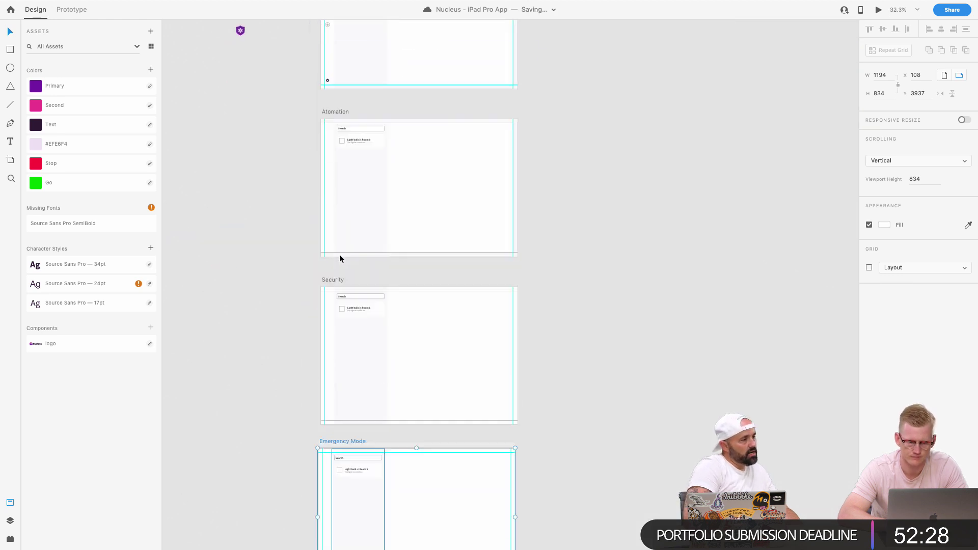
Review the Home artboard's layout, selecting its light bulb card and its full contents.
drag(299, 57, 519, 191)
drag(555, 220, 323, 60)
click(346, 42)
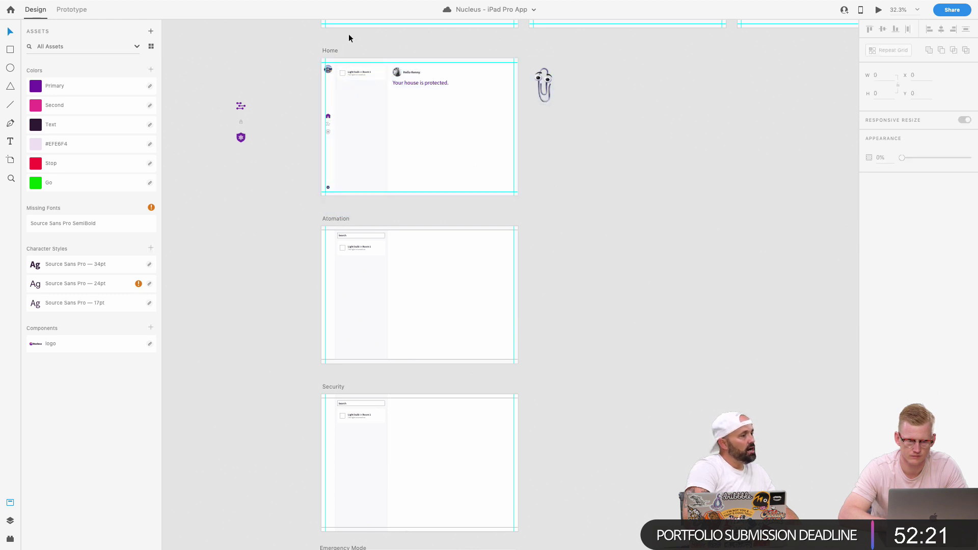
scroll(348, 35, up, 3)
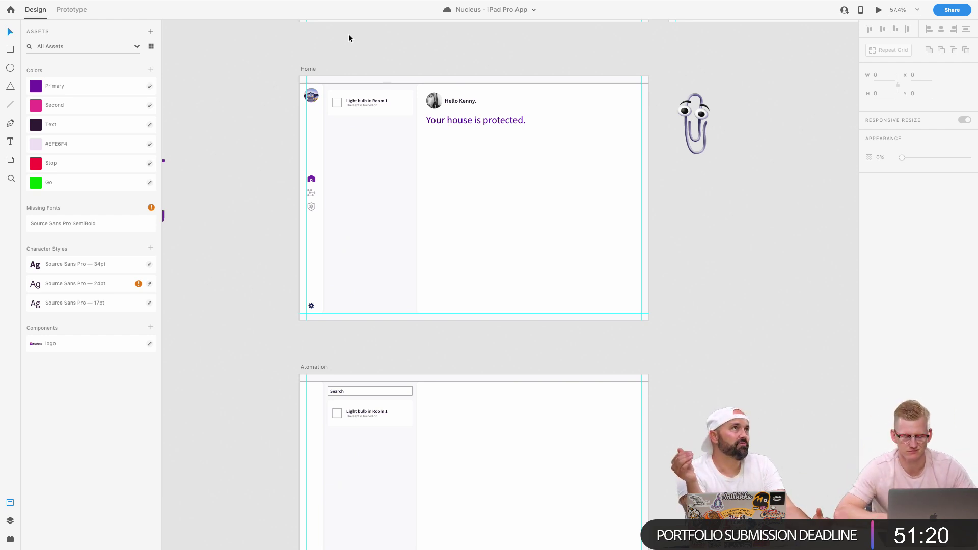
scroll(348, 33, down, 5)
scroll(347, 31, up, 5)
click(407, 102)
scroll(410, 103, up, 3)
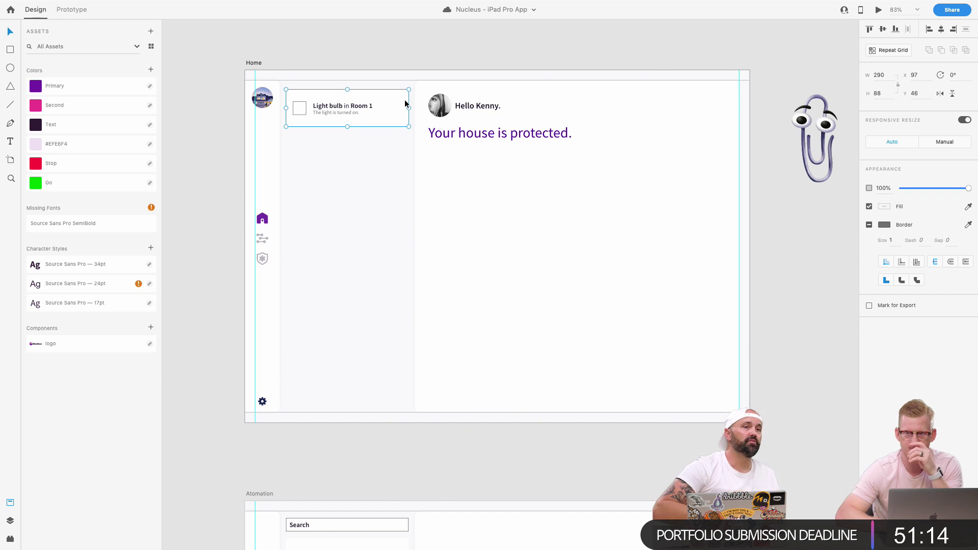
drag(235, 76, 752, 423)
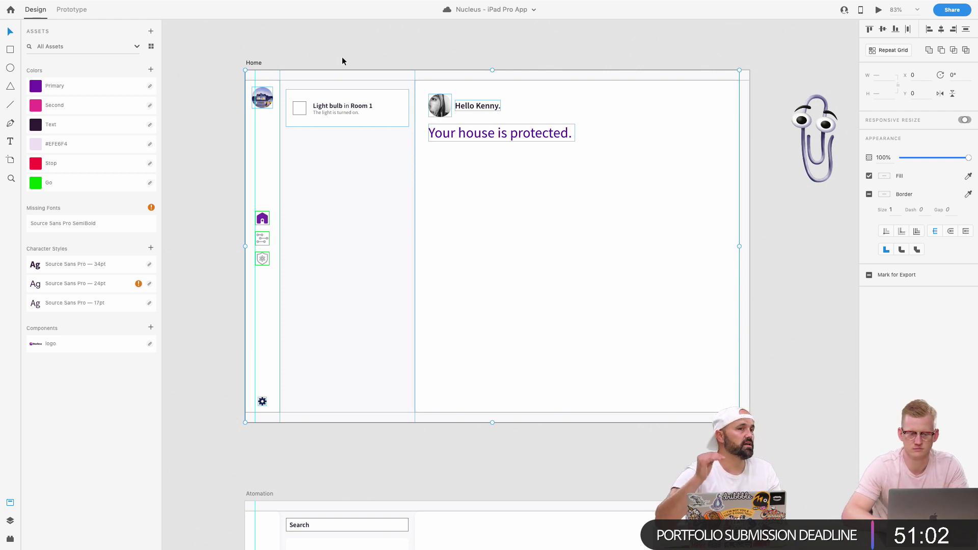
Move the Home artboard's light bulb card down by 20 px.
scroll(342, 57, up, 3)
scroll(342, 58, up, 2)
click(301, 144)
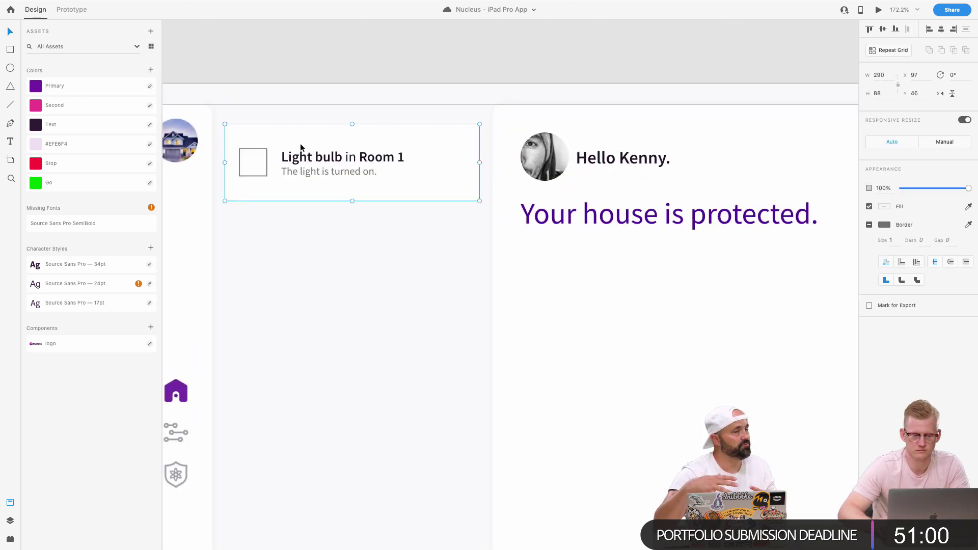
key(shift+Down)
key(shift+Down)
Add the text "Log" above the light bulb card and align it with the card's left edge at X 97.
key(t)
click(233, 124)
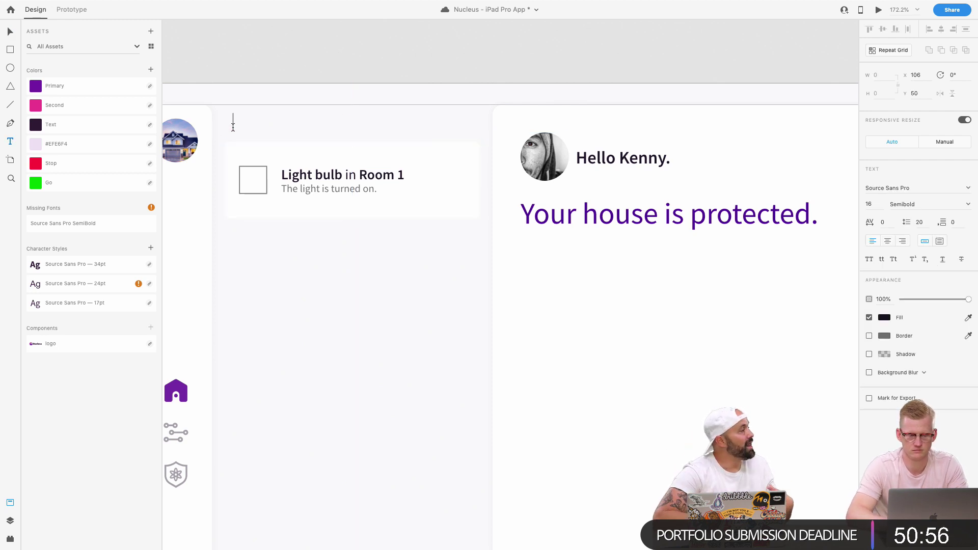
text(Log)
key(Escape)
drag(244, 128, 237, 129)
scroll(362, 222, down, 1)
scroll(362, 223, down, 3)
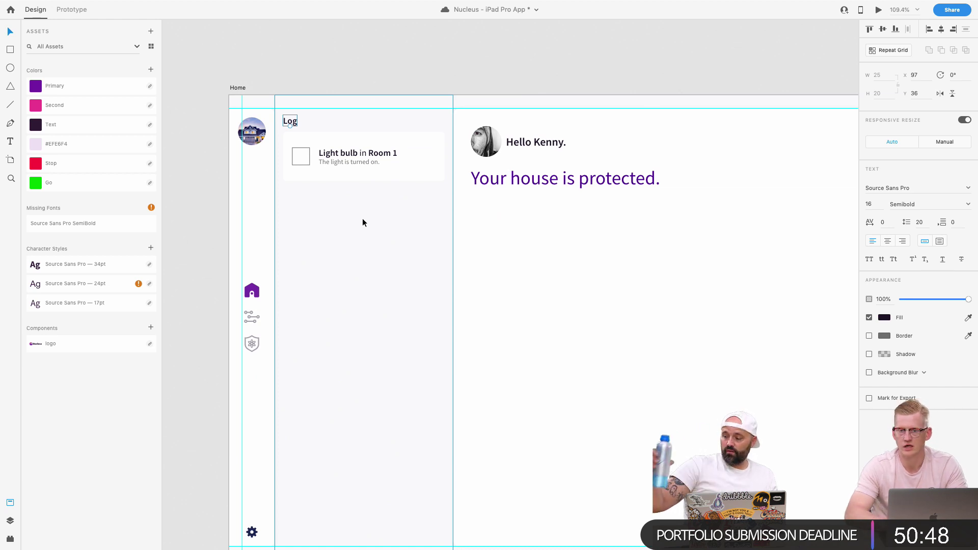
Select the Home artboard's contents and look over the Emergency Mode, Atomation and Home artboards.
scroll(363, 220, down, 3)
drag(249, 113, 702, 409)
drag(689, 405, 681, 403)
scroll(681, 402, down, 5)
scroll(681, 407, down, 3)
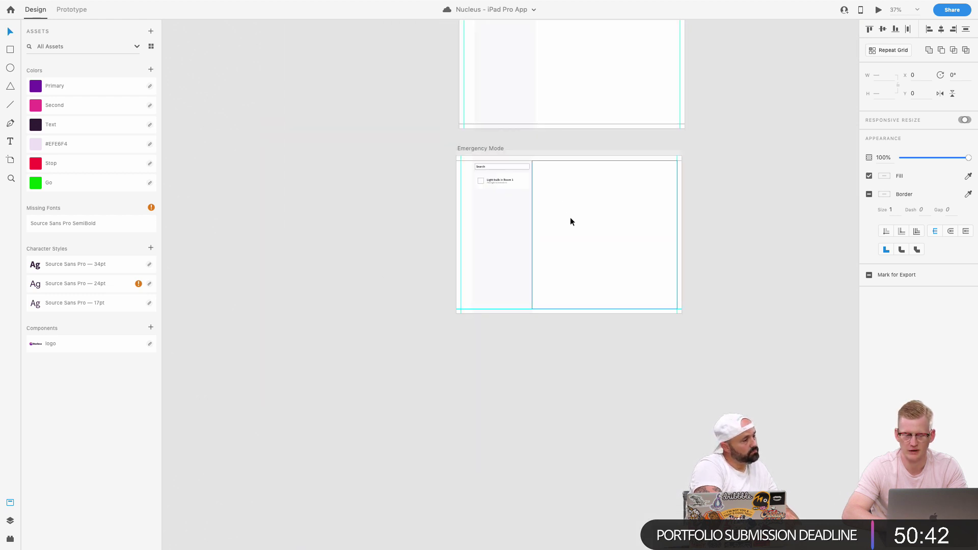
scroll(564, 206, up, 3)
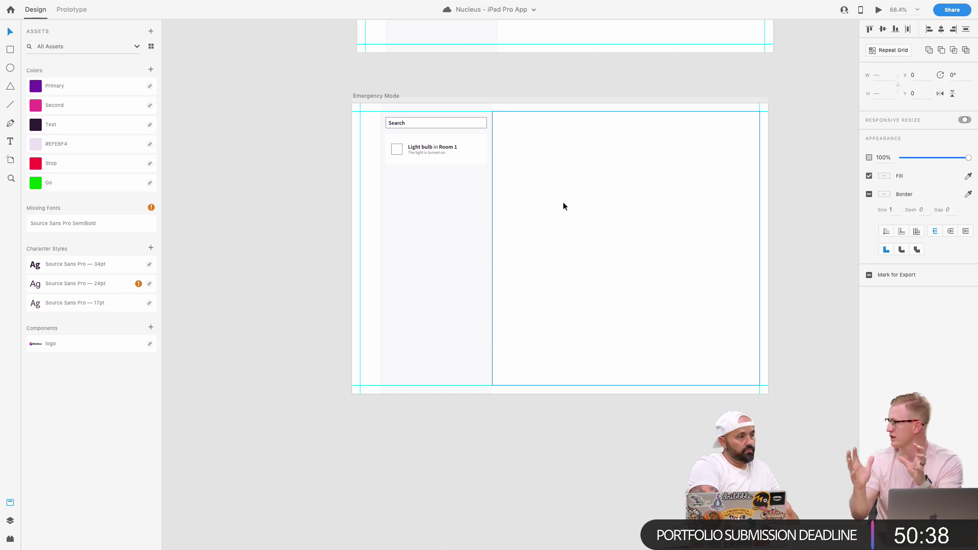
scroll(563, 203, up, 5)
scroll(564, 206, down, 5)
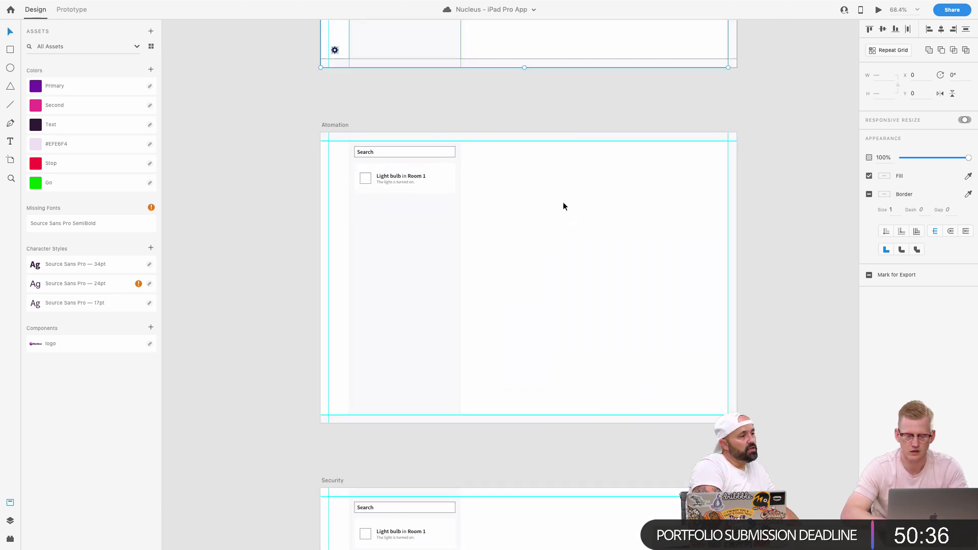
scroll(564, 206, up, 11)
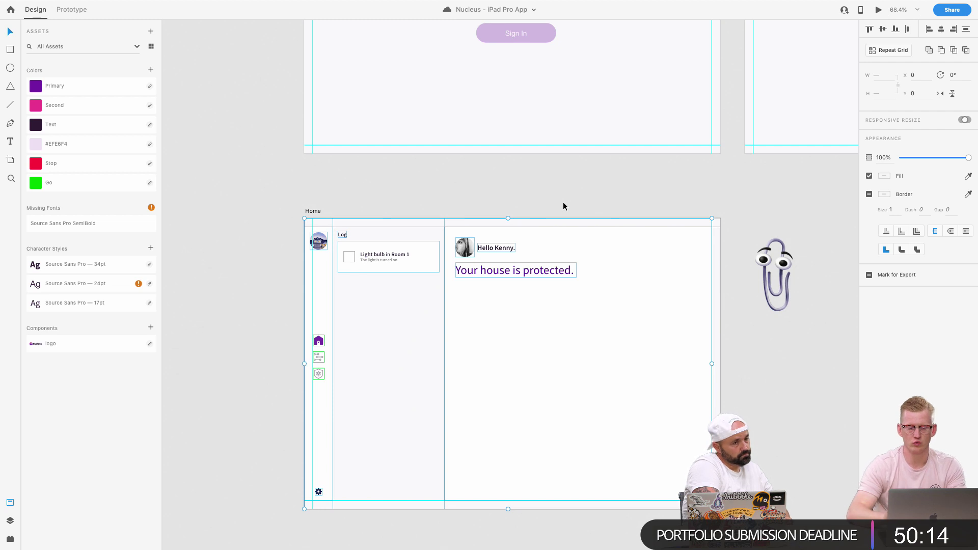
Delete all contents of the Emergency Mode artboard.
scroll(564, 206, down, 5)
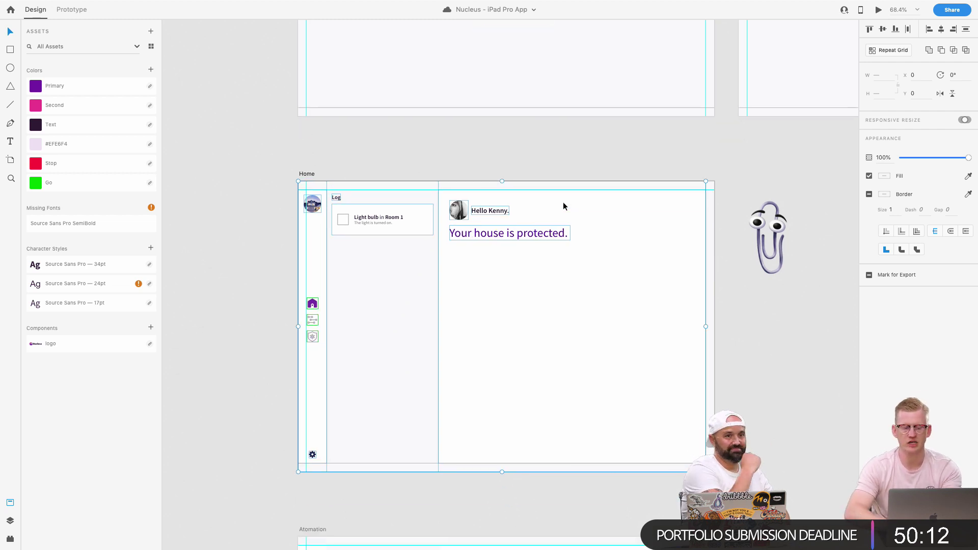
scroll(563, 205, up, 4)
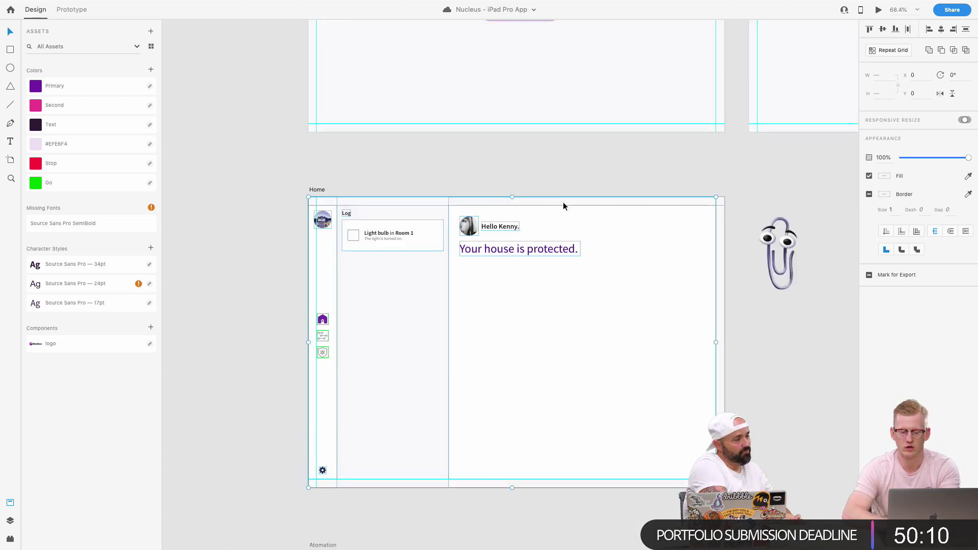
scroll(563, 206, down, 15)
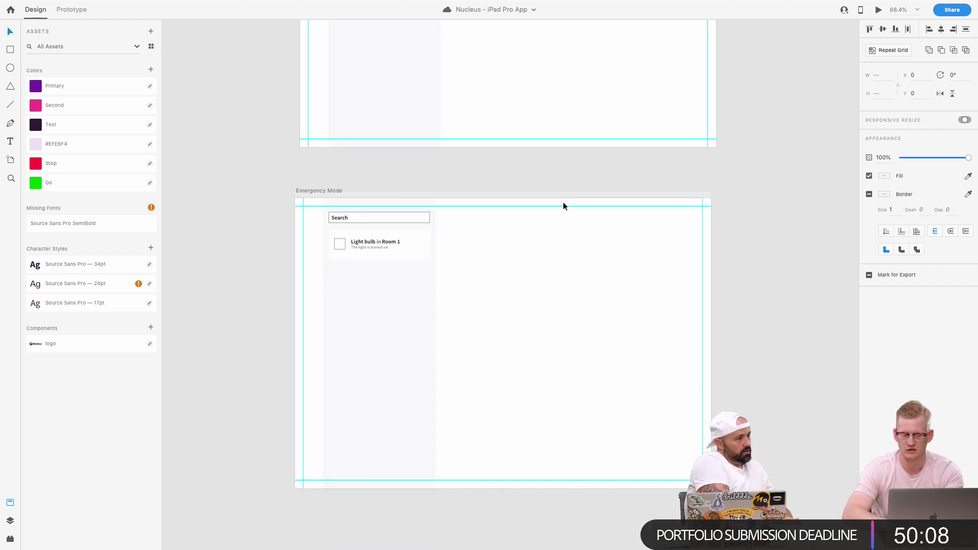
drag(251, 218, 709, 471)
key(Delete)
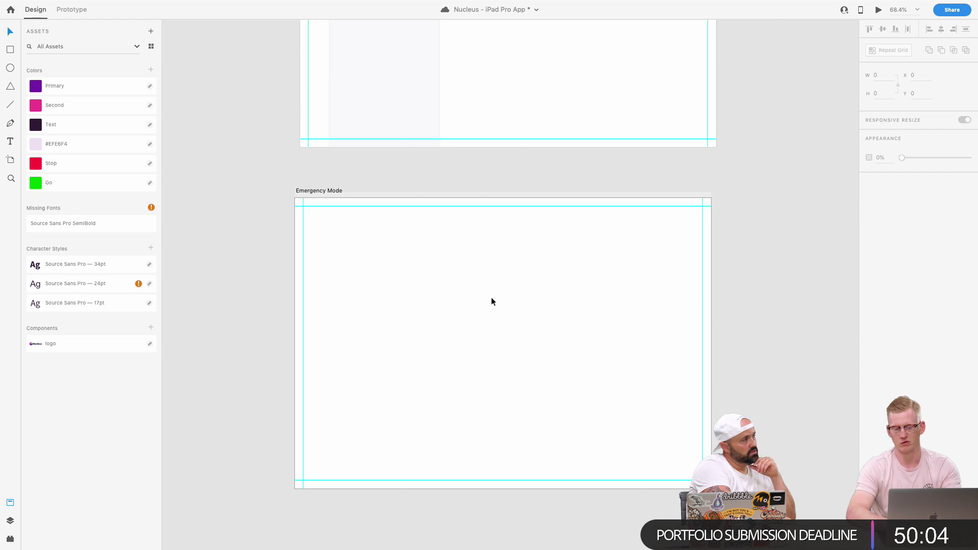
Move the stray invisible 32 × 32 component beside the Home artboard farther away, to X -168, Y 1167.8.
scroll(492, 299, up, 15)
scroll(491, 301, up, 2)
scroll(491, 301, down, 3)
drag(277, 172, 434, 264)
drag(492, 300, 737, 474)
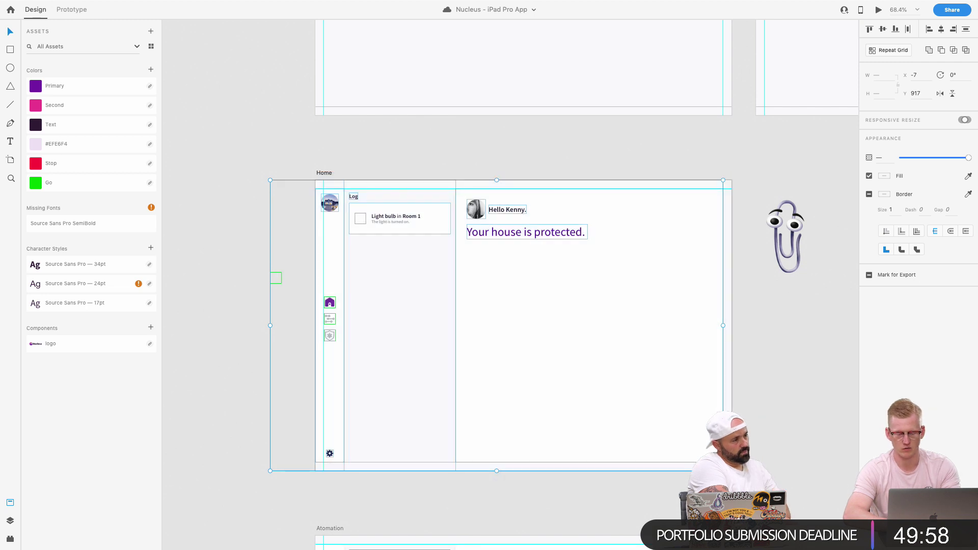
click(265, 286)
drag(273, 286, 226, 273)
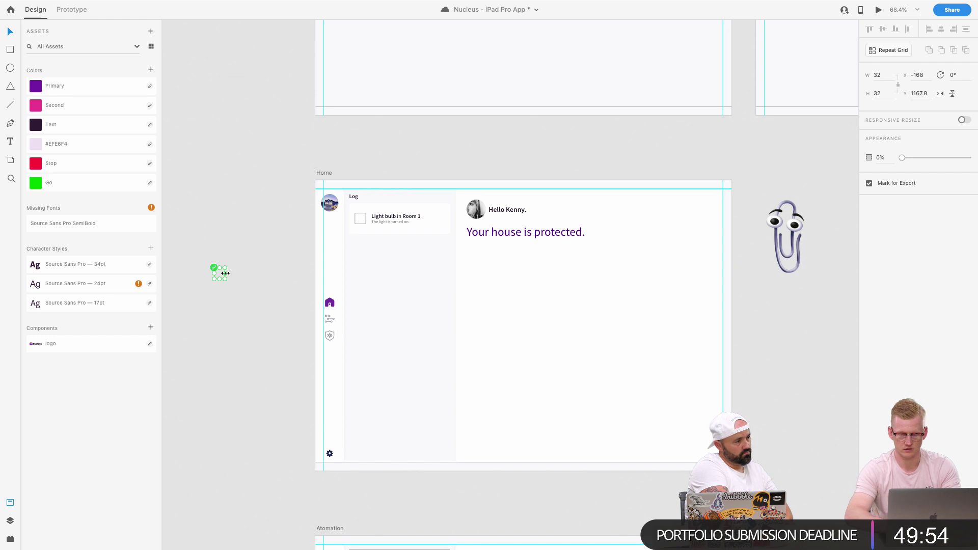
Group the Home artboard's entire contents, save the document and convert the group into a component.
drag(287, 180, 740, 477)
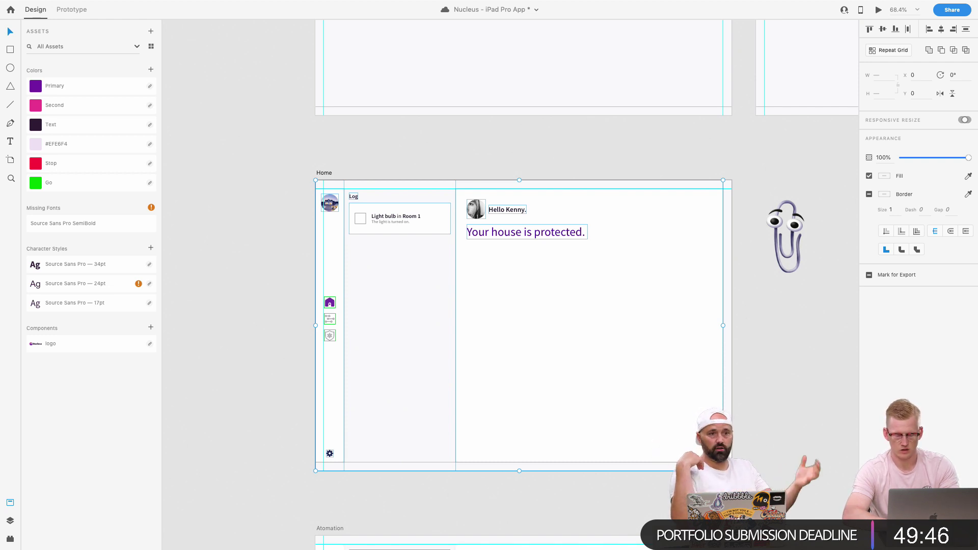
key(ctrl+s)
key(ctrl+g)
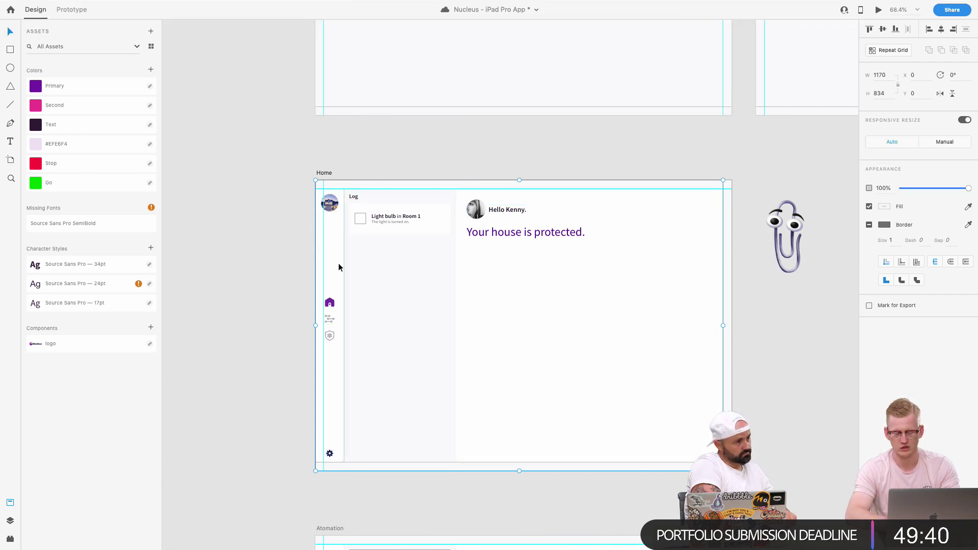
key(super+s)
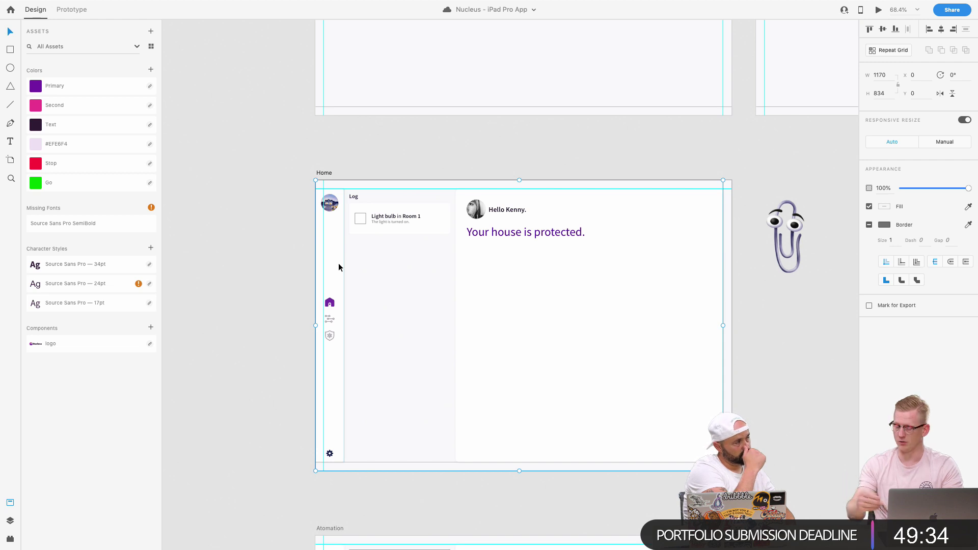
key(super+k)
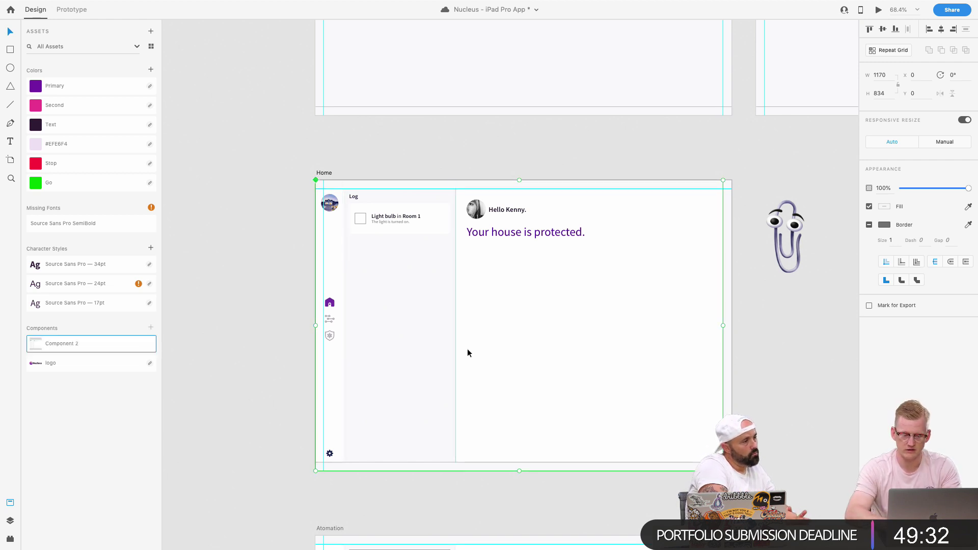
Duplicate the Home screen component and place the copy on the Emergency Mode artboard.
scroll(468, 353, down, 3)
scroll(468, 353, down, 5)
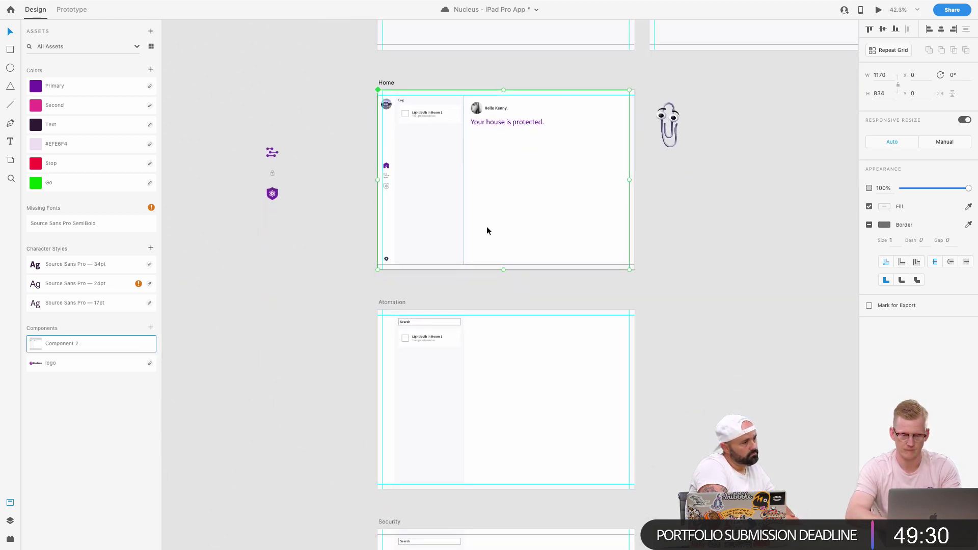
scroll(488, 218, down, 1)
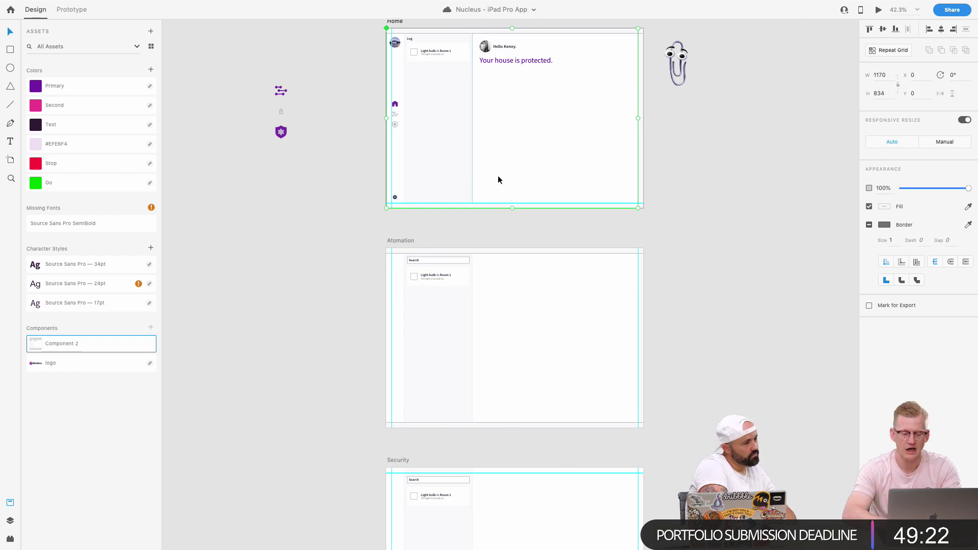
scroll(498, 180, down, 1)
scroll(498, 175, up, 1)
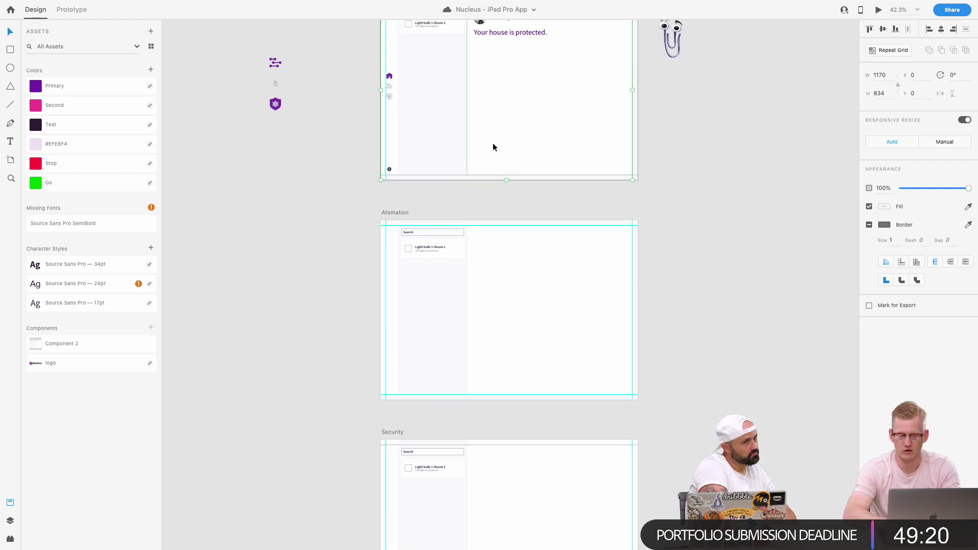
key(alt)
drag(498, 168, 783, 449)
scroll(740, 245, down, 4)
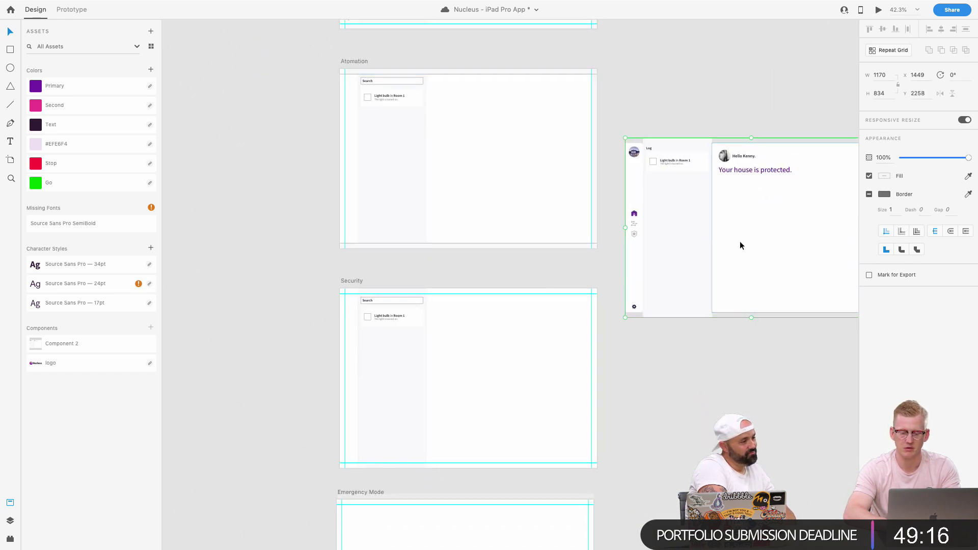
scroll(740, 245, down, 5)
drag(708, 105, 398, 425)
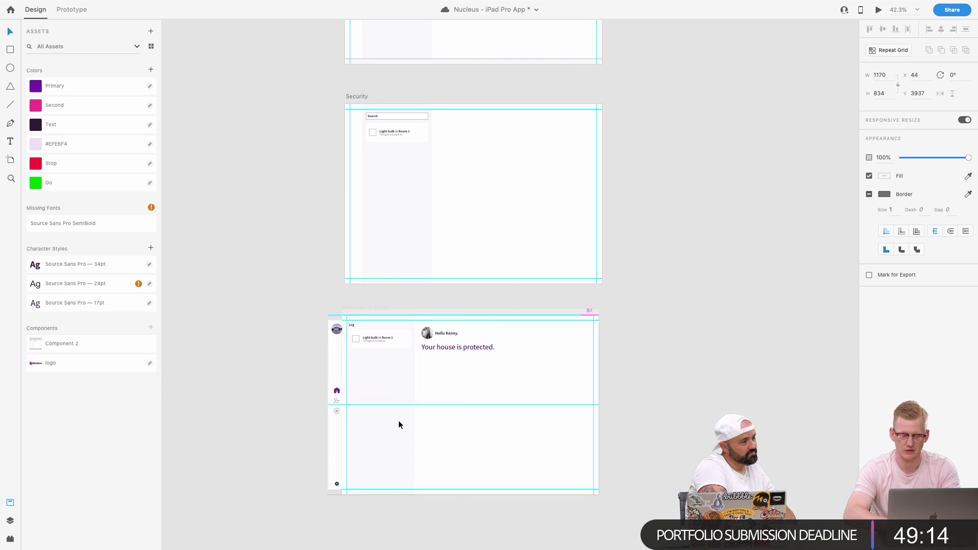
Nudge the component copy into the Emergency Mode artboard's corner at X 0, Y 0.
key(super+3)
key(Left)
key(Left)
key(Left)
key(Left)
key(Left)
key(Left)
key(Left)
key(Left)
key(Left)
key(Left)
key(super+minus)
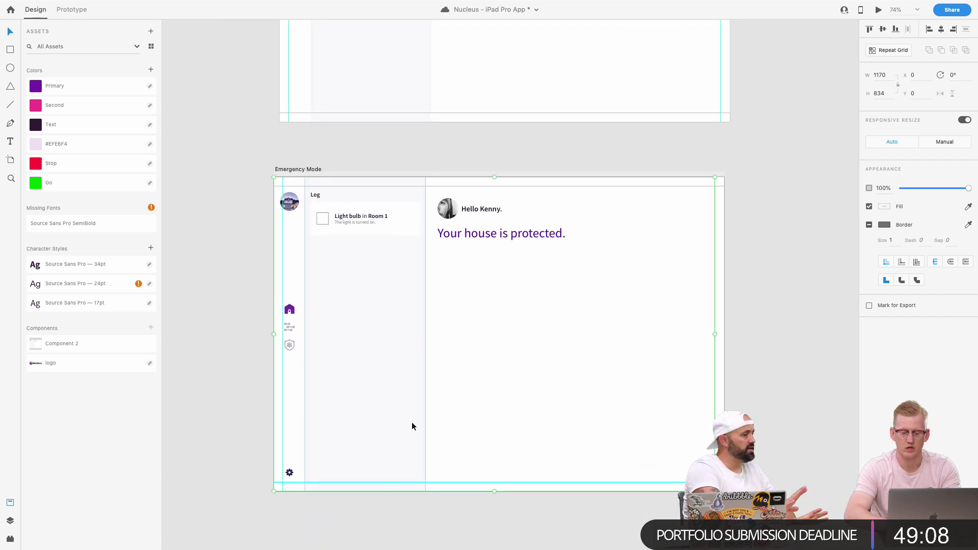
key(super+minus)
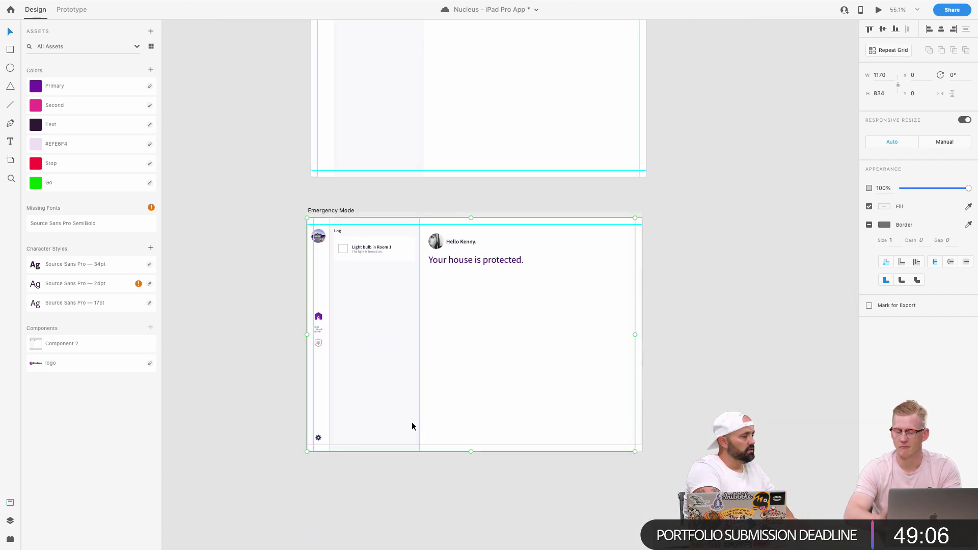
Turn the Home artboard's light bulb card into a repeat grid and extend it down the log column to a height of 807.
scroll(392, 333, up, 10)
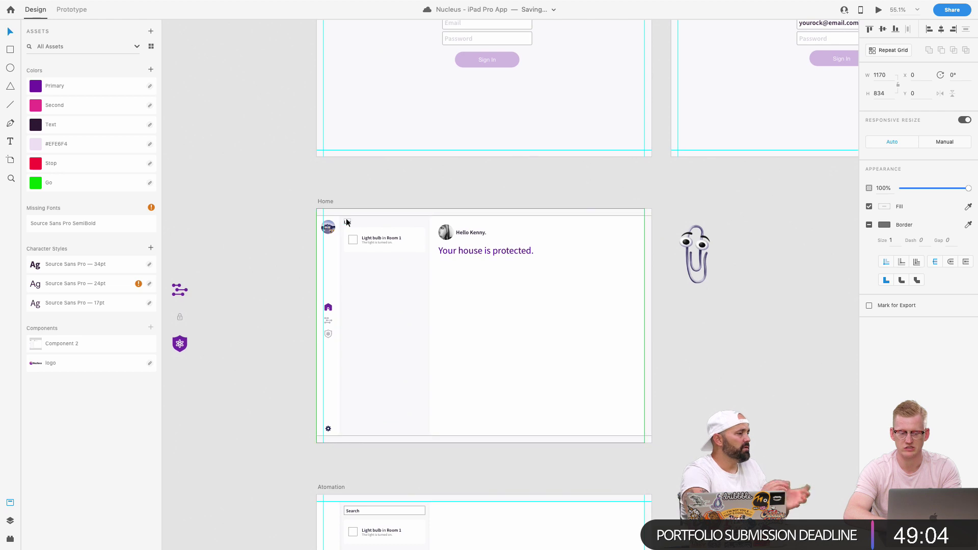
scroll(347, 225, up, 5)
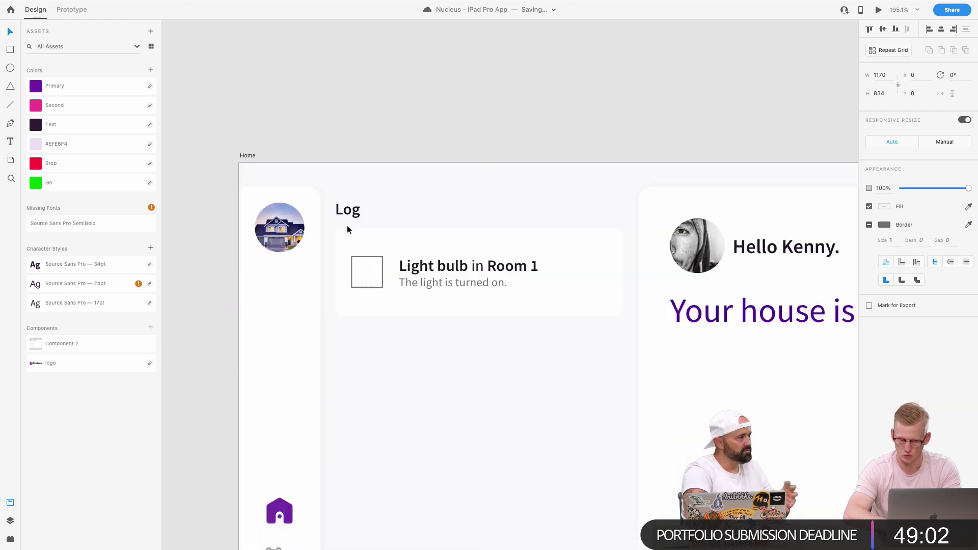
click(427, 287)
scroll(427, 283, down, 4)
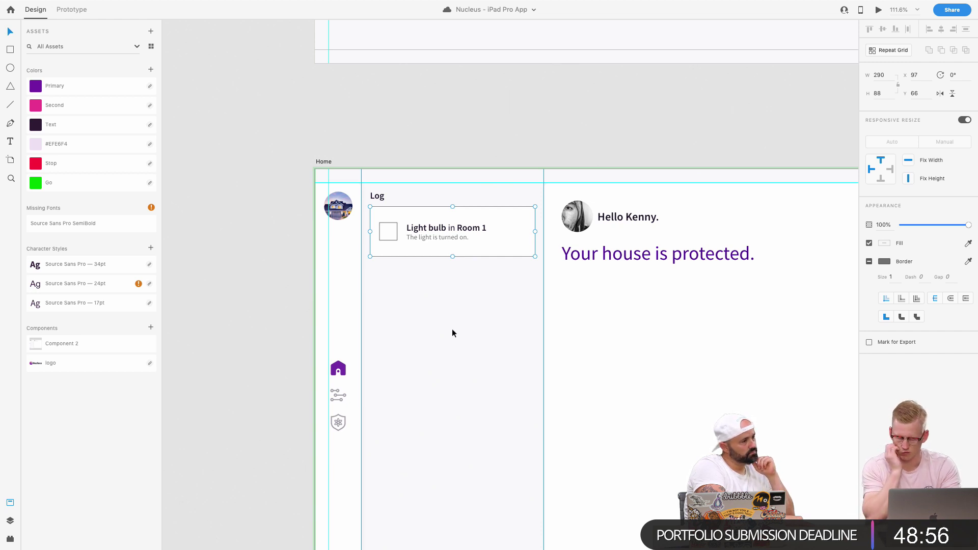
key(super+r)
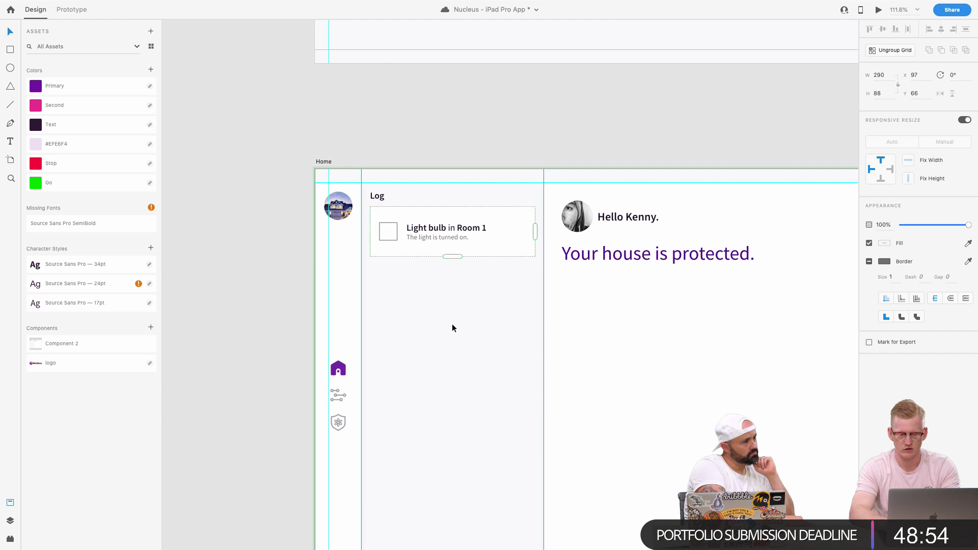
drag(456, 258, 468, 436)
scroll(469, 434, up, 2)
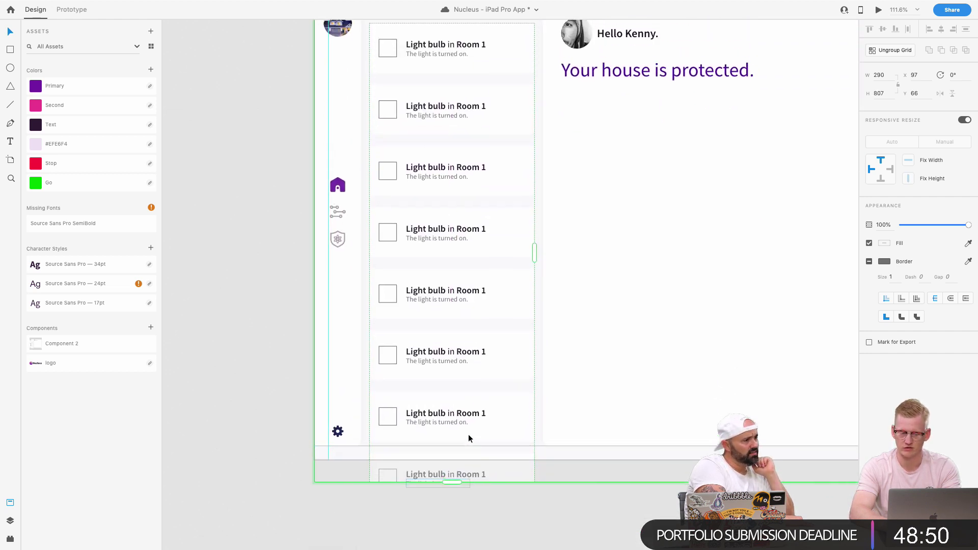
Tighten the vertical spacing between the repeated light bulb cards, bringing the grid's height to 723.
scroll(469, 434, down, 5)
scroll(455, 249, up, 5)
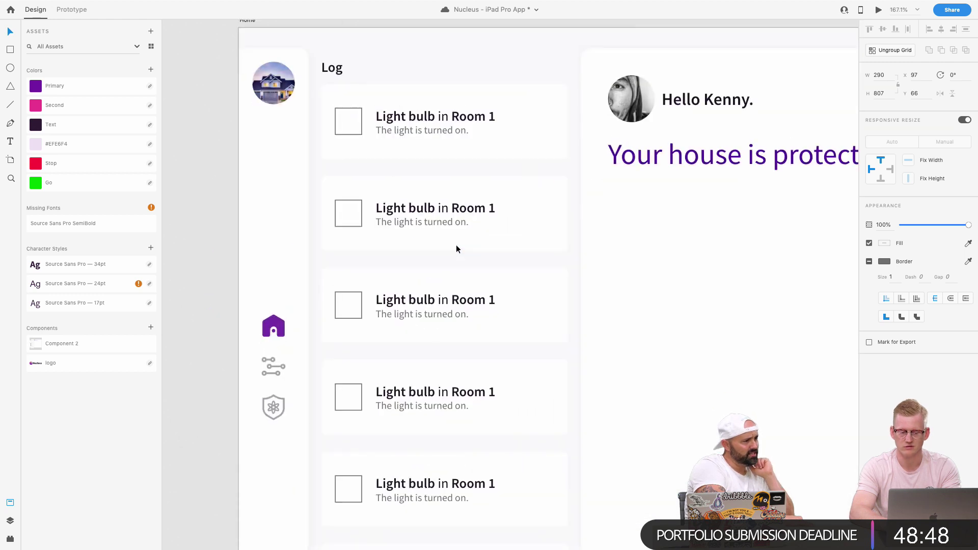
drag(441, 253, 443, 239)
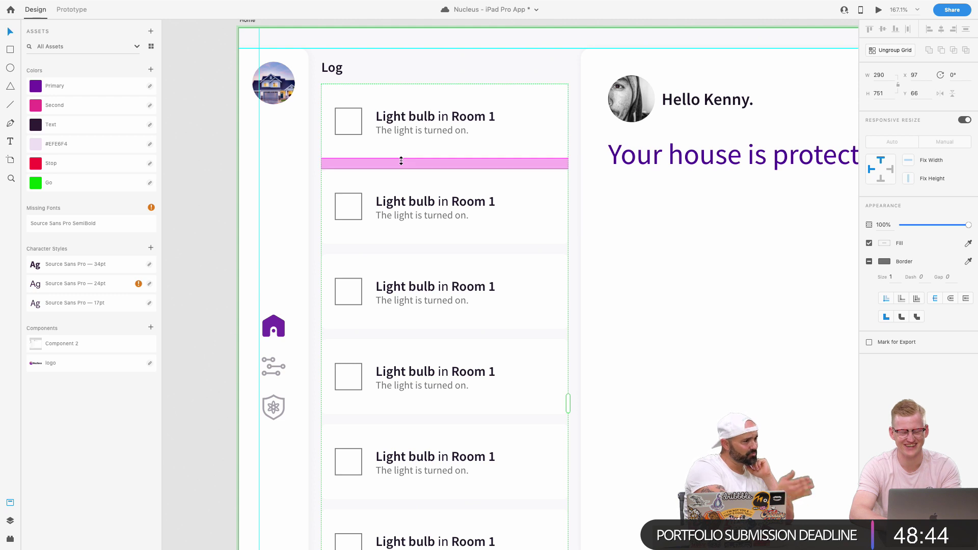
drag(401, 160, 400, 157)
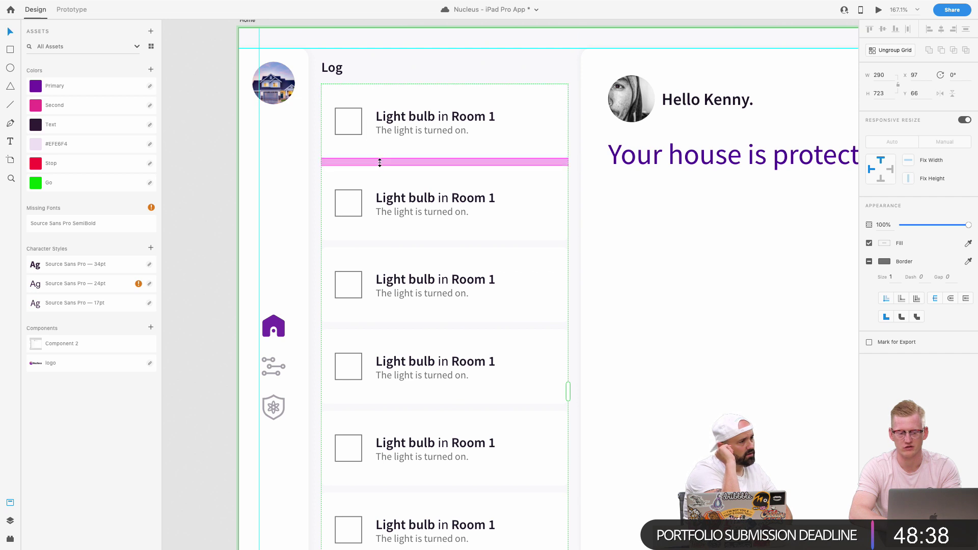
scroll(380, 162, down, 6)
scroll(380, 164, down, 5)
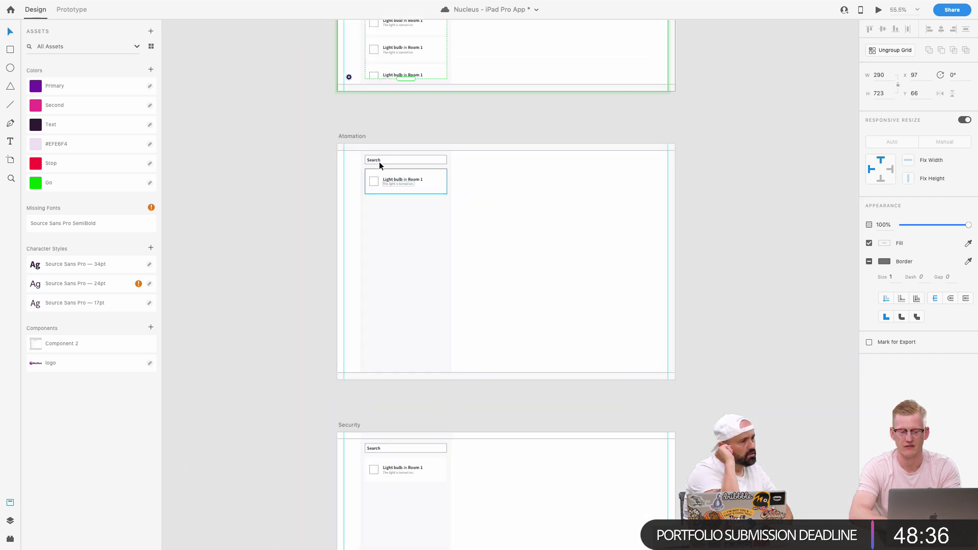
scroll(379, 165, up, 10)
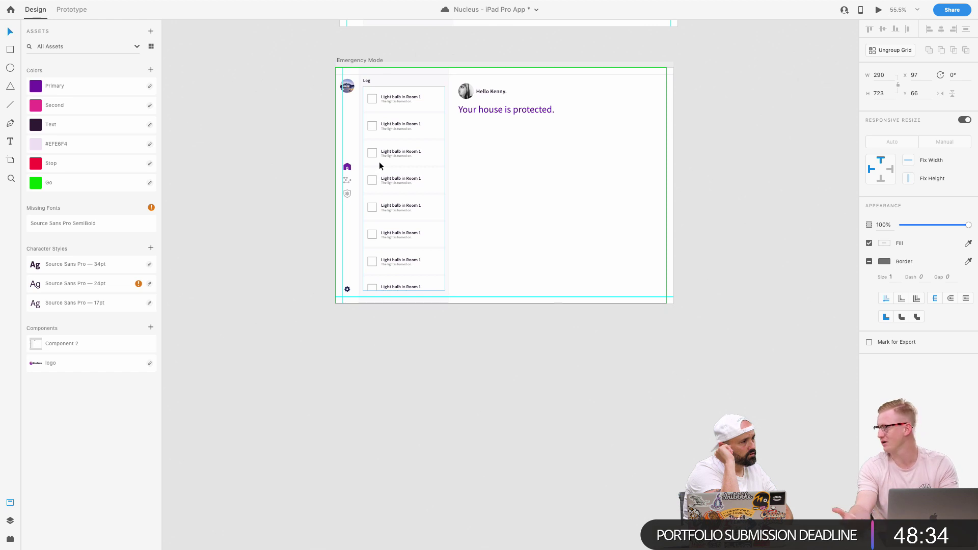
scroll(379, 161, up, 4)
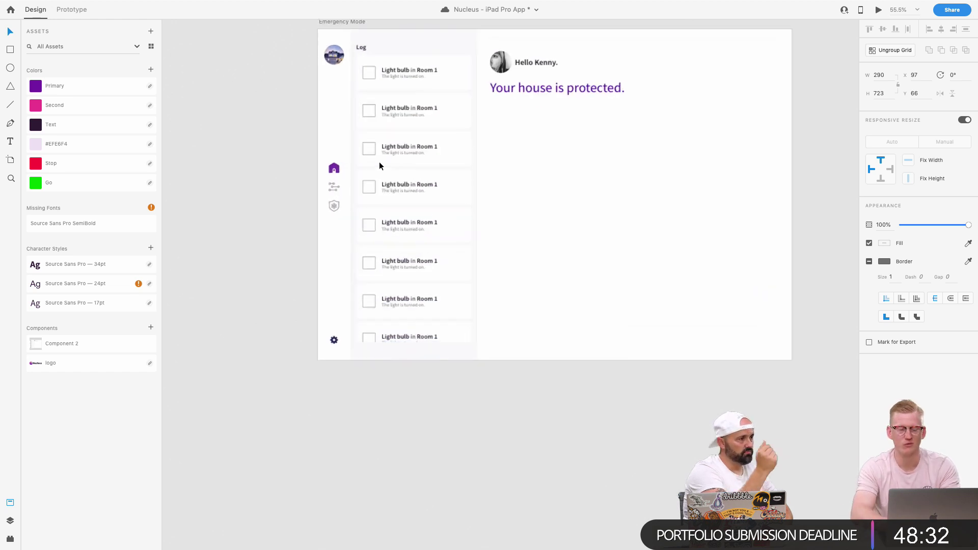
key(r)
drag(307, 67, 699, 345)
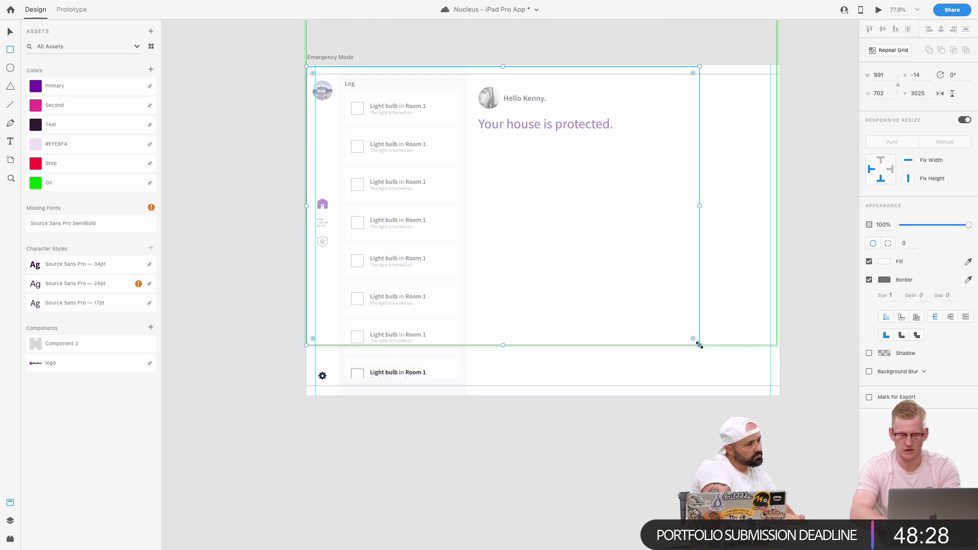
key(Escape)
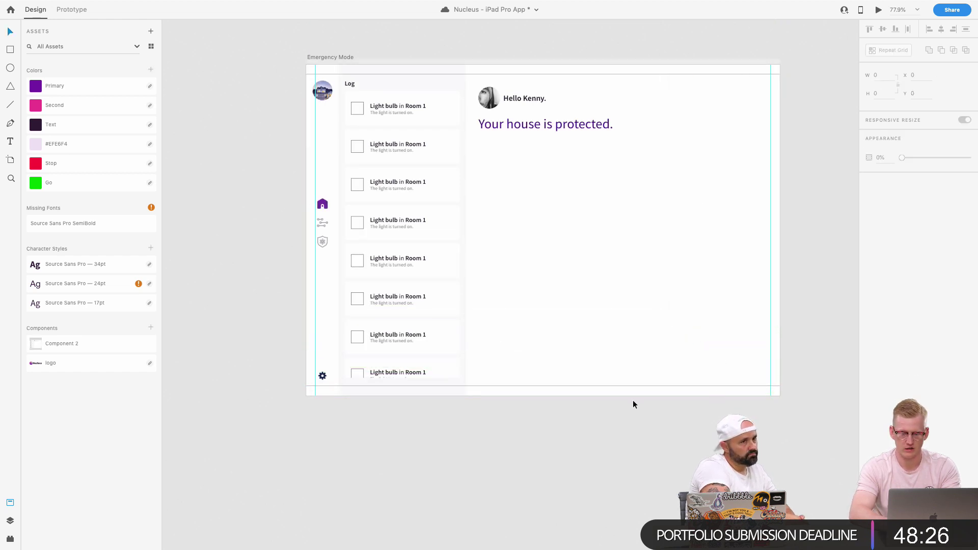
Show the layers and draw a 1194 × 834 rectangle at X 0, Y 0 covering the whole Emergency Mode artboard.
key(super+y)
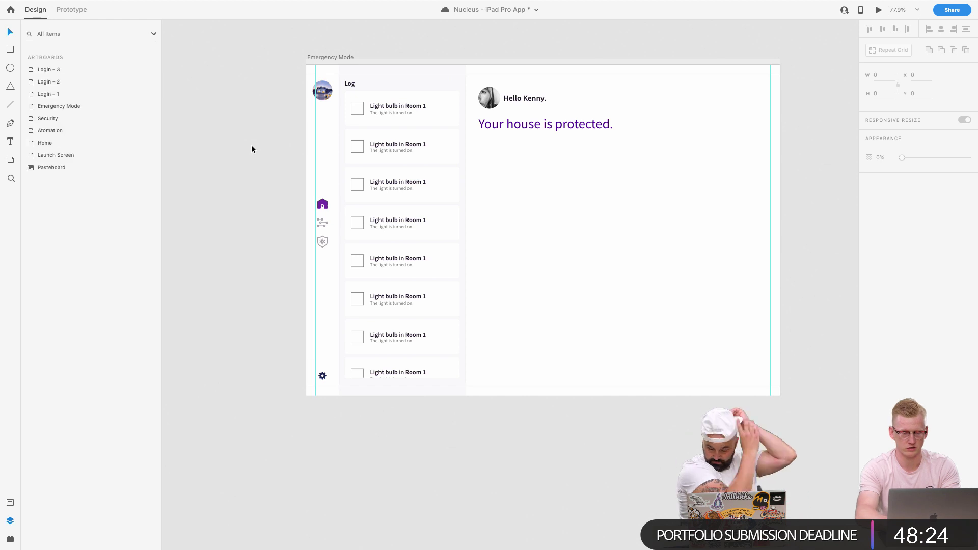
key(r)
drag(302, 64, 780, 396)
drag(301, 231, 305, 230)
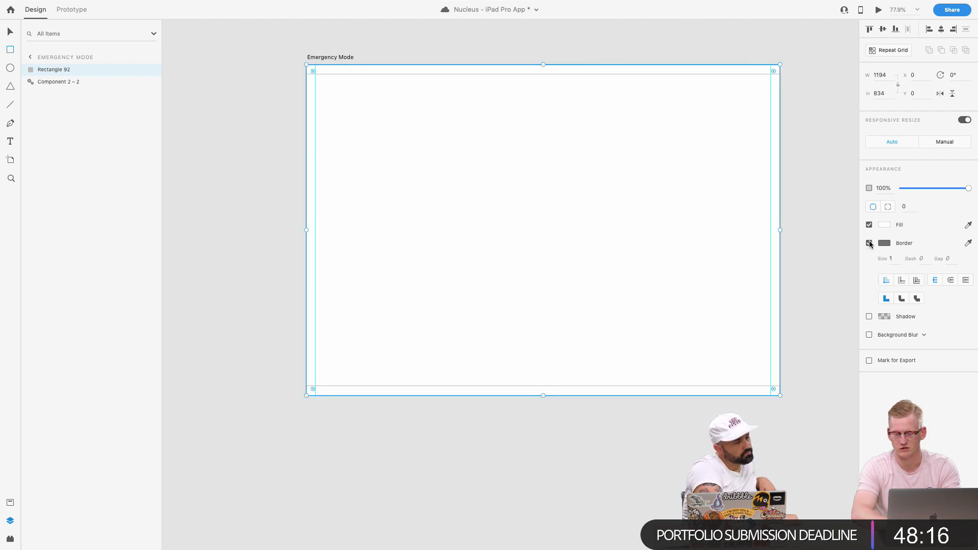
Remove the covering rectangle's border and set its fill to black, #000000.
click(869, 243)
click(883, 227)
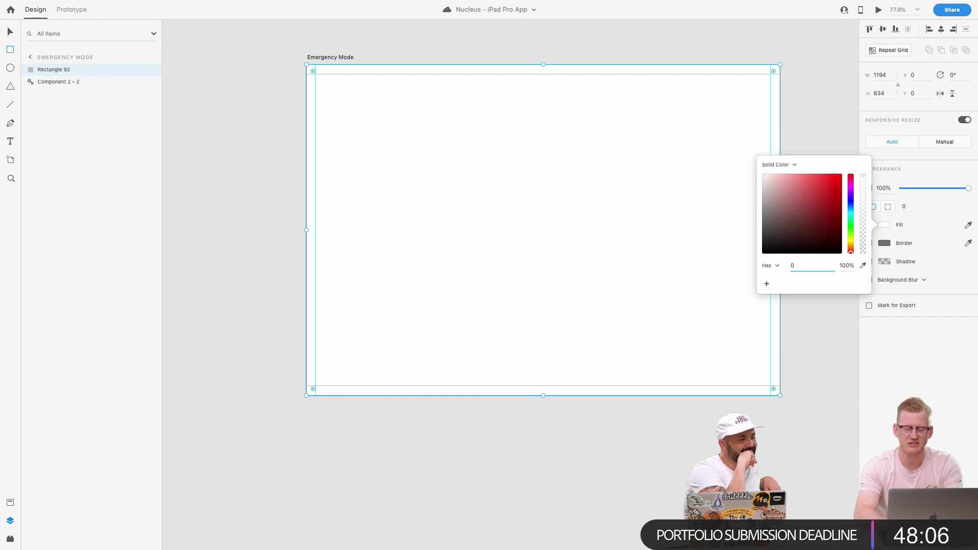
key(Return)
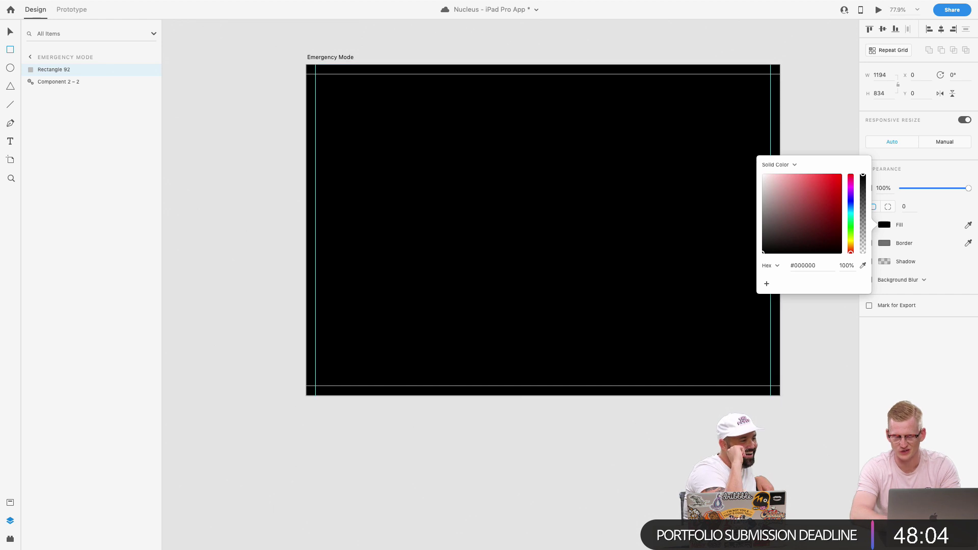
click(948, 215)
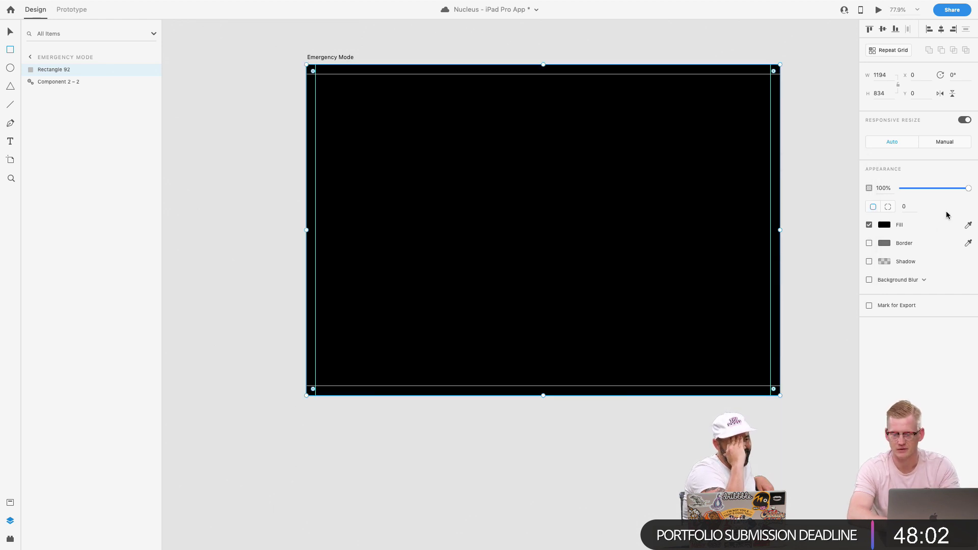
Set the opacity of the black rectangle covering the Emergency Mode artboard to 50%.
click(885, 225)
click(926, 219)
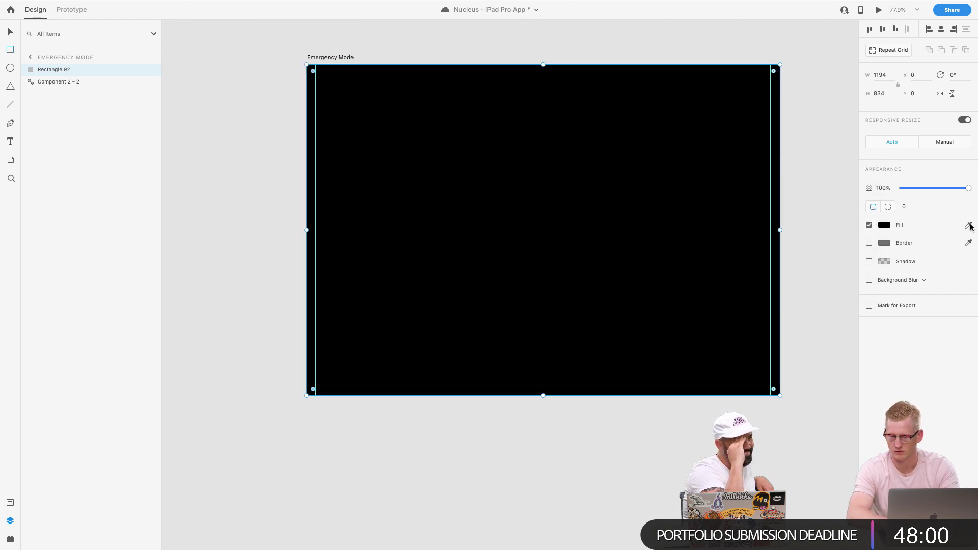
key(5)
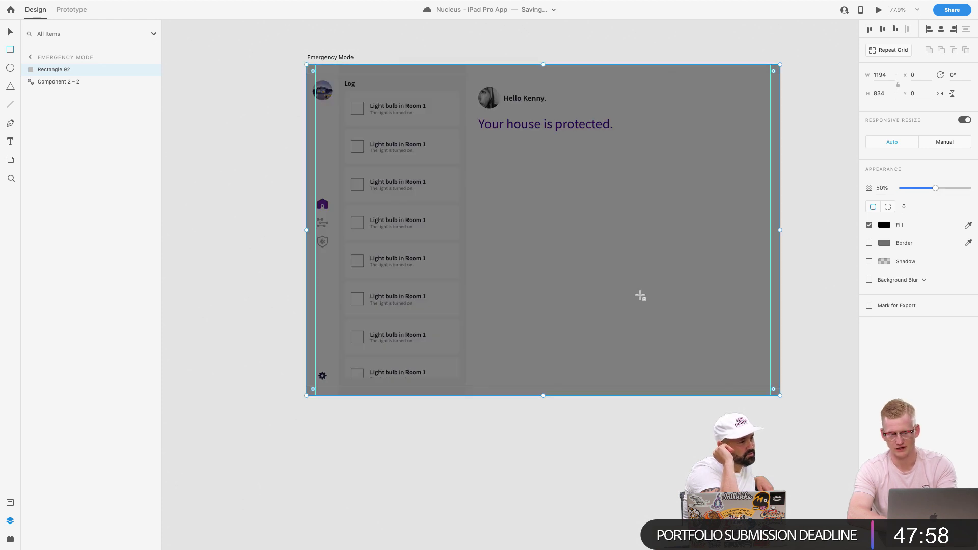
Draw a white rectangle about 1011 × 689 at X 100, Y 71 over the dimmed Emergency Mode screen and leave the Rectangle tool.
drag(347, 94, 747, 367)
scroll(748, 368, up, 1)
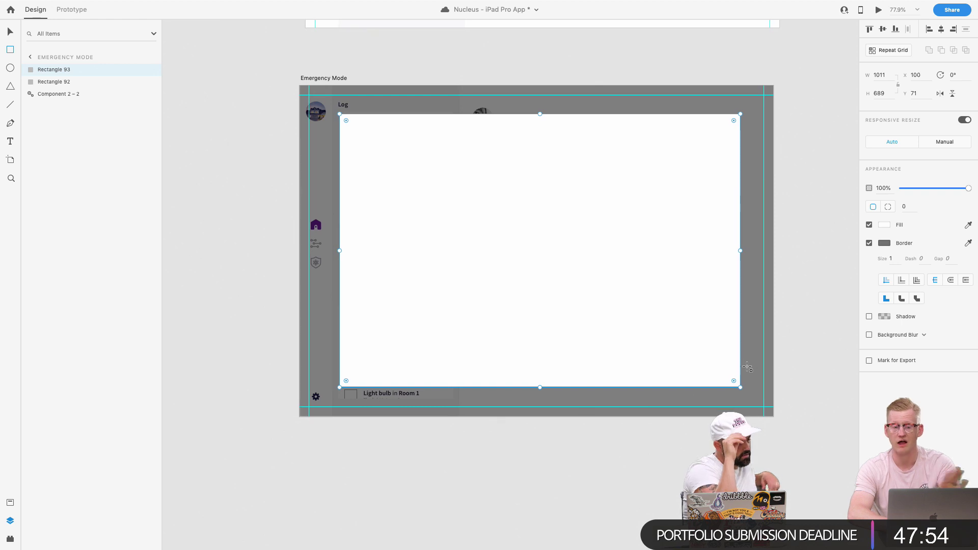
scroll(748, 368, down, 5)
scroll(748, 368, up, 10)
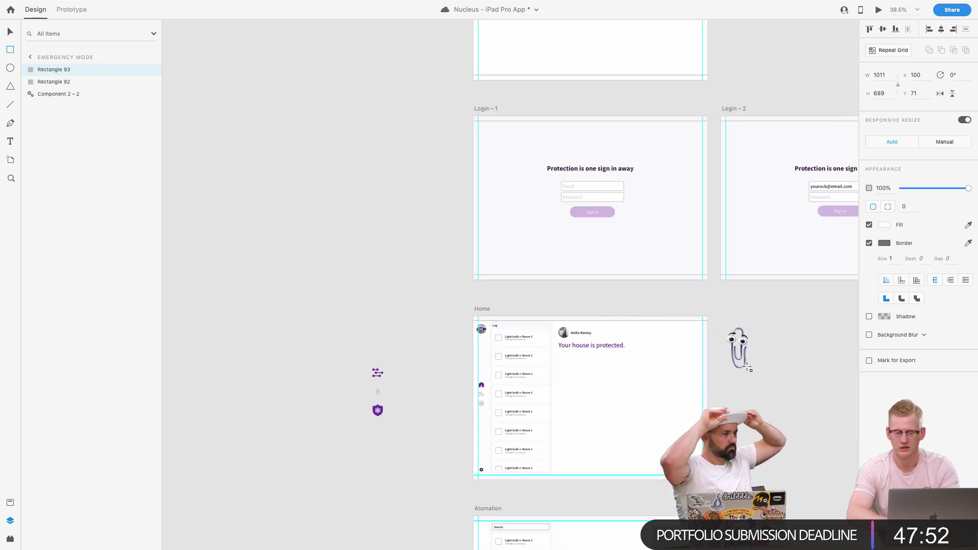
key(v)
Inside the Home log's repeat grid, group the light bulb card's two texts and two rectangles and turn the group into a component.
scroll(621, 338, up, 5)
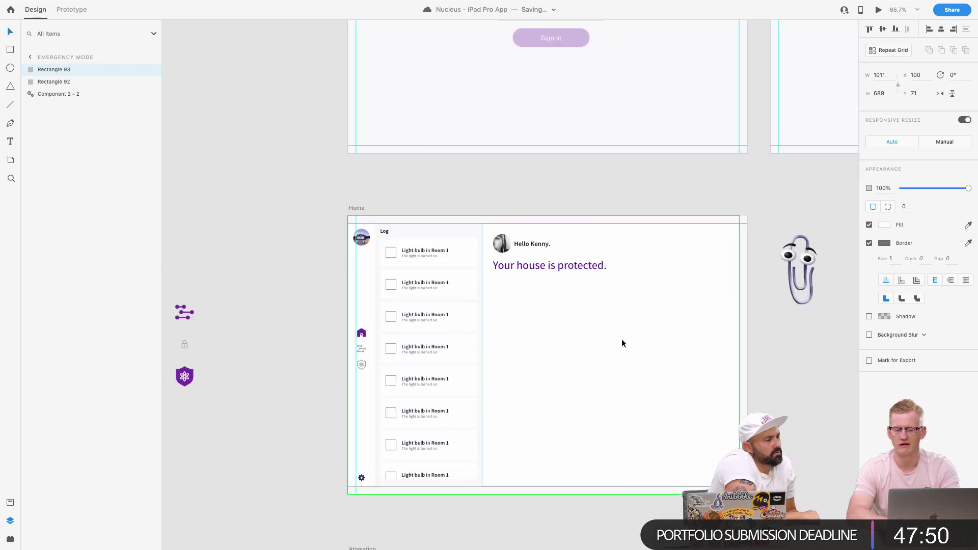
scroll(622, 339, up, 5)
scroll(621, 338, up, 5)
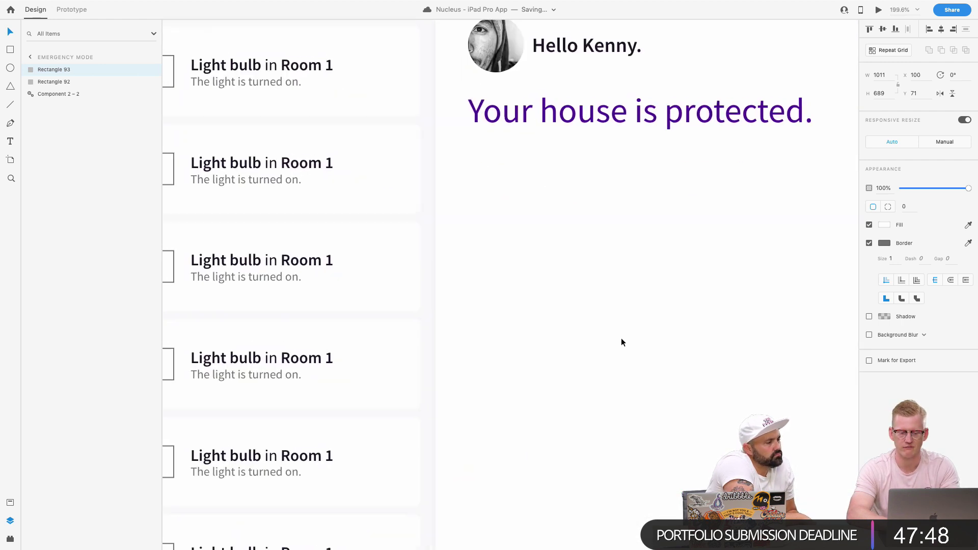
scroll(615, 343, up, 3)
scroll(616, 342, left, 4)
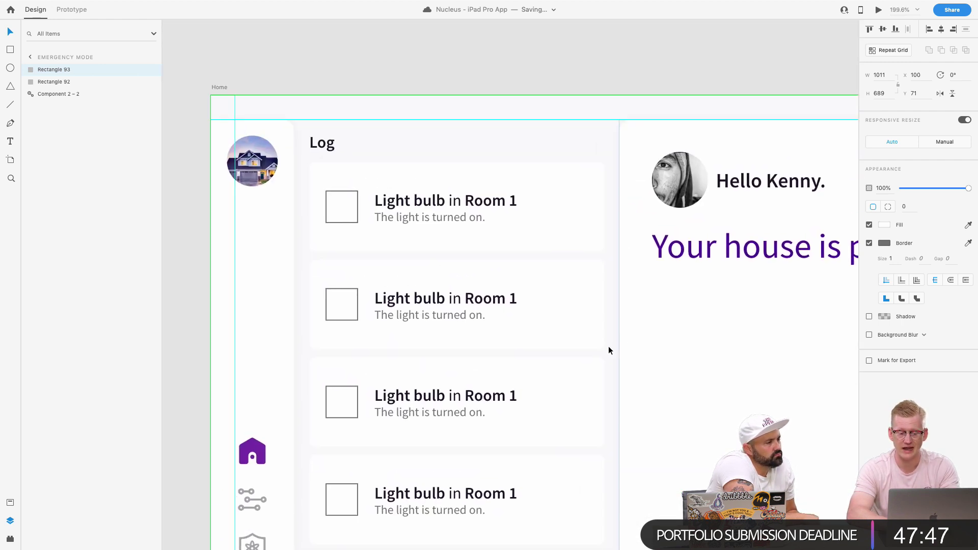
double_click(338, 192)
click(420, 170)
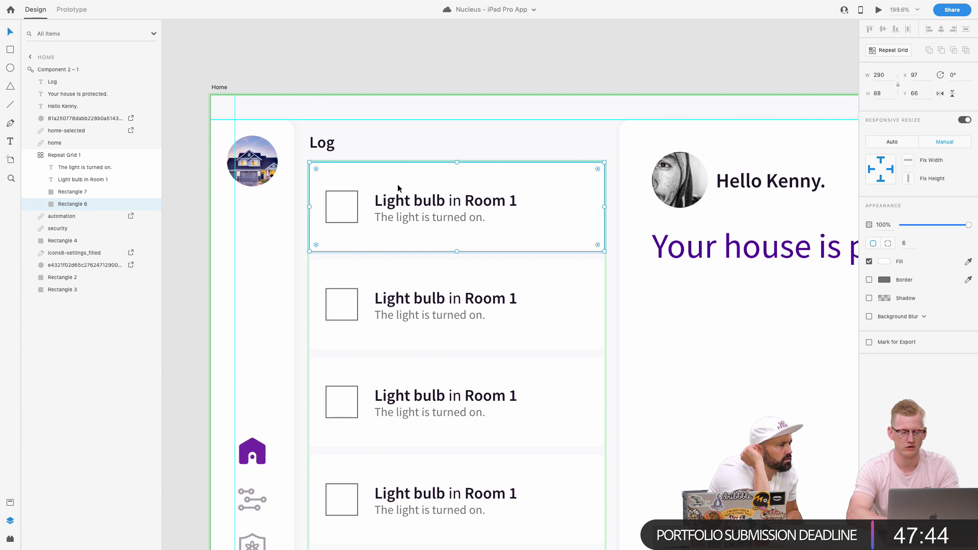
click(76, 167)
shift+click(69, 205)
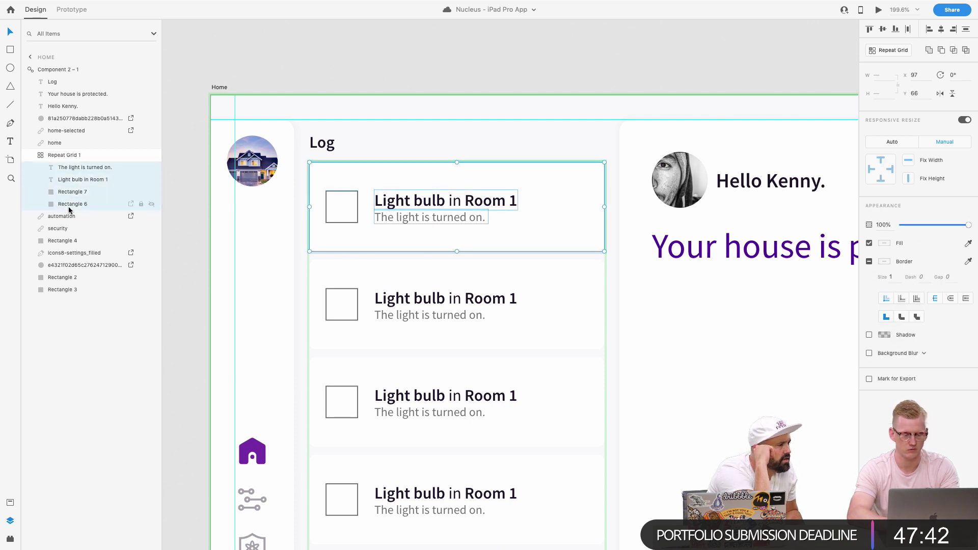
key(super+g)
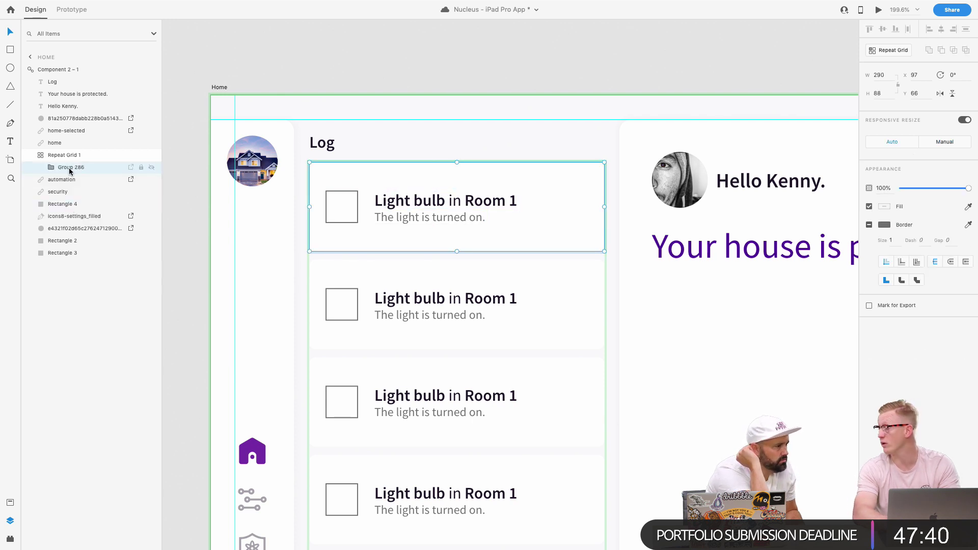
key(super+k)
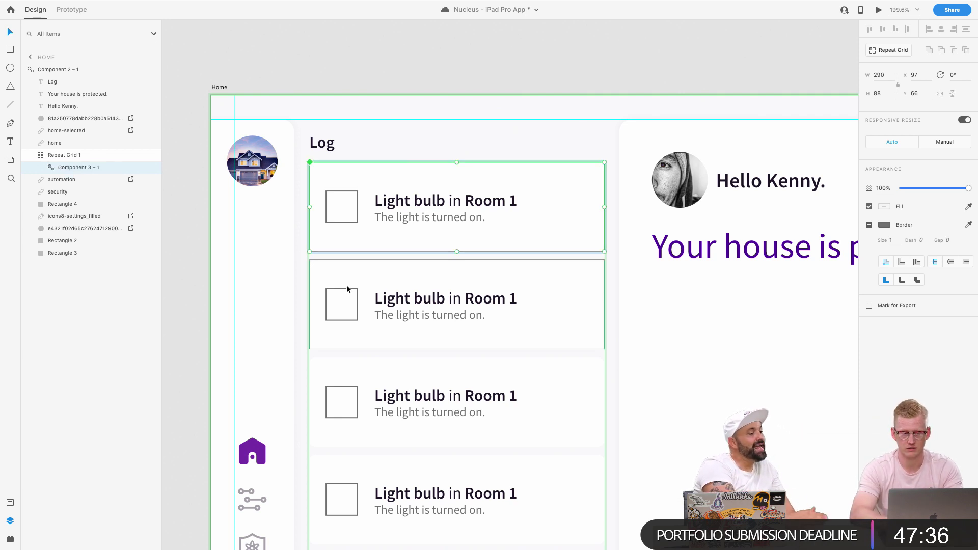
Turn the Home artboard's "Your house is protected." headline into a repeat grid and extend it downward to a height of 554.
scroll(434, 301, down, 5)
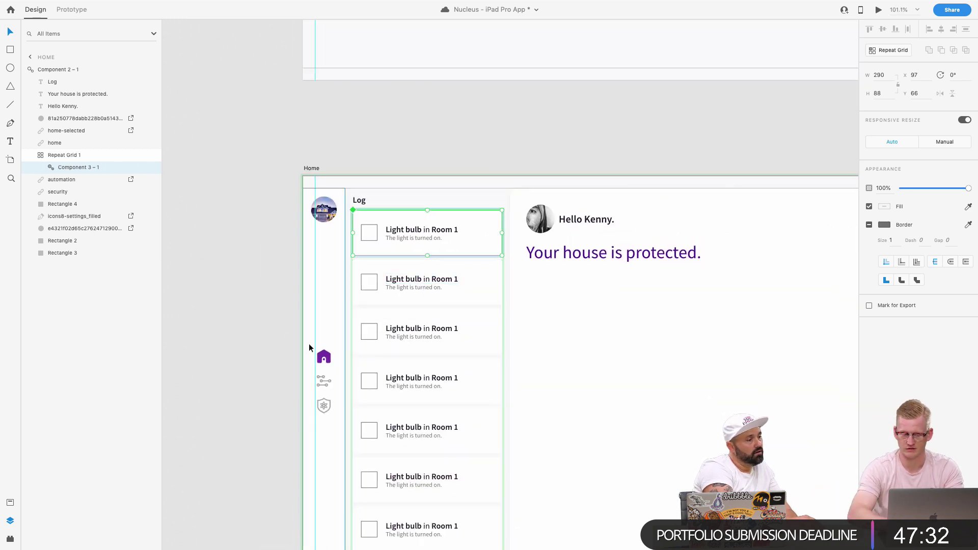
click(324, 356)
scroll(575, 295, down, 1)
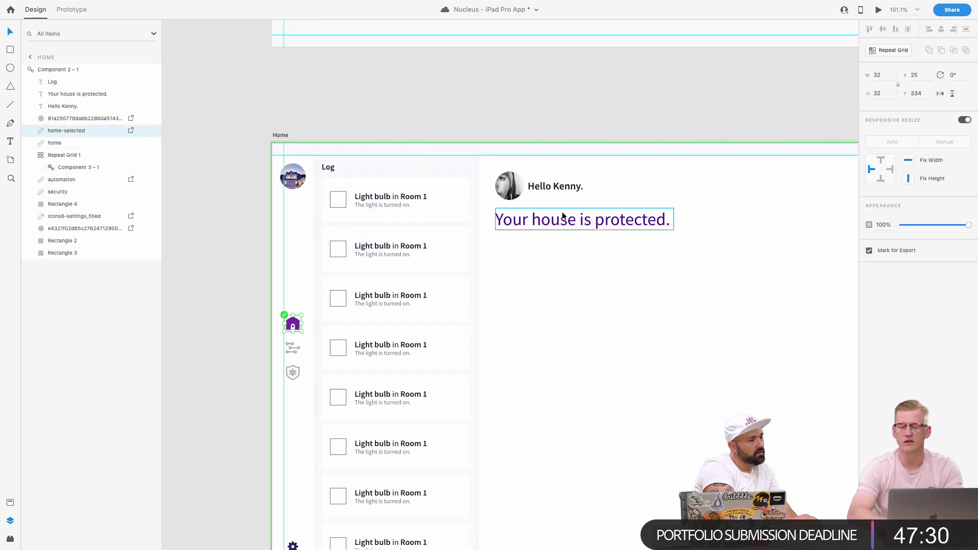
click(562, 215)
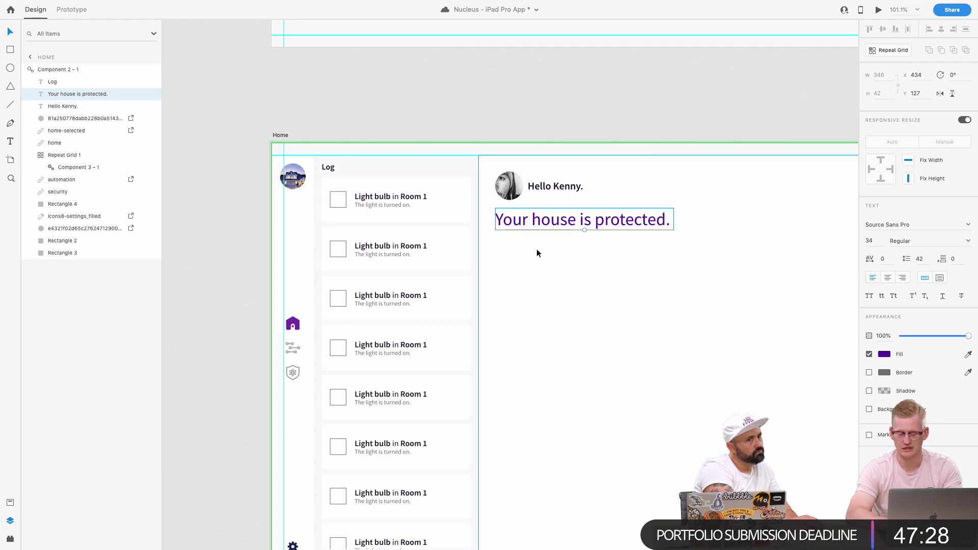
key(super+r)
drag(584, 231, 595, 493)
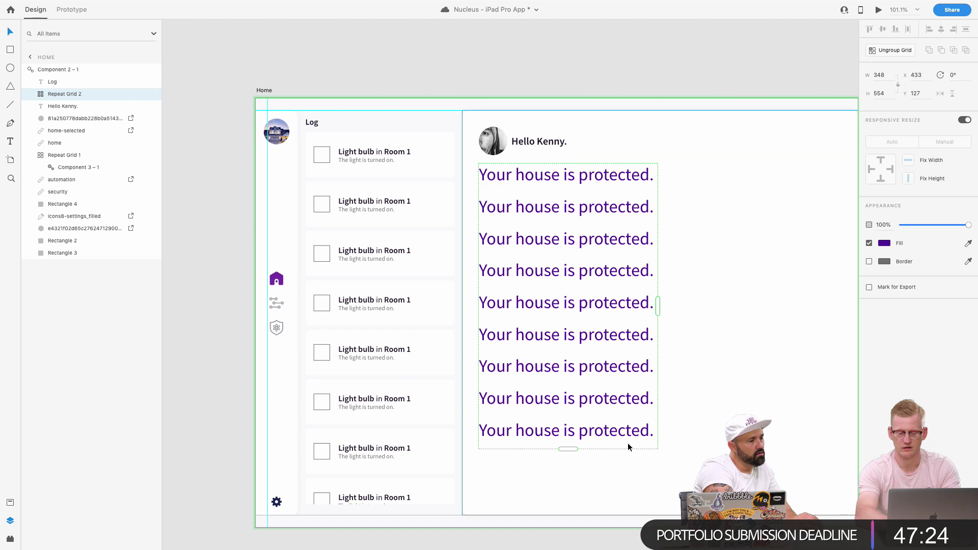
Ungroup the headline repeat grid and delete every copy below the first "Your house is protected." line.
click(544, 141)
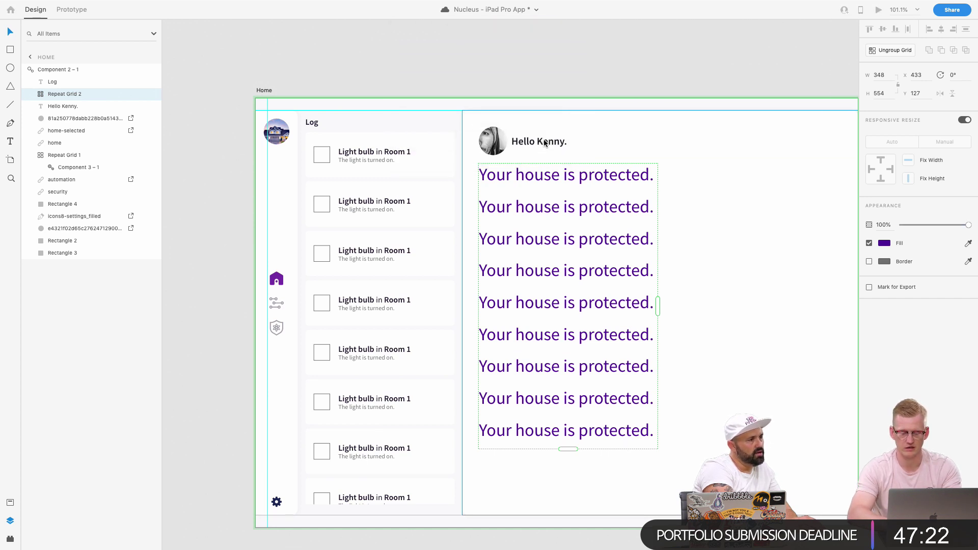
key(super+shift+g)
click(681, 174)
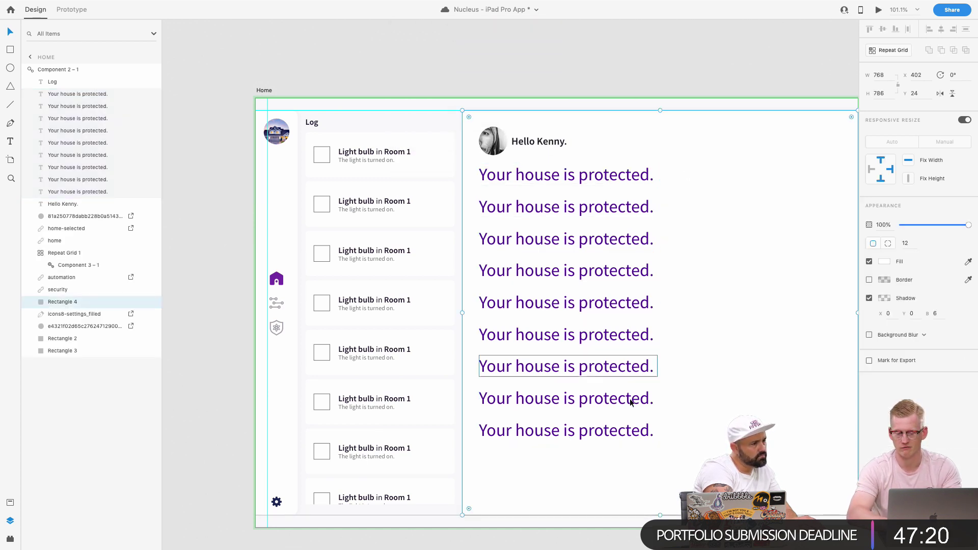
click(586, 213)
shift+click(600, 246)
shift+click(601, 275)
shift+click(602, 305)
shift+click(603, 337)
shift+click(605, 367)
shift+click(607, 399)
shift+click(609, 431)
key(Delete)
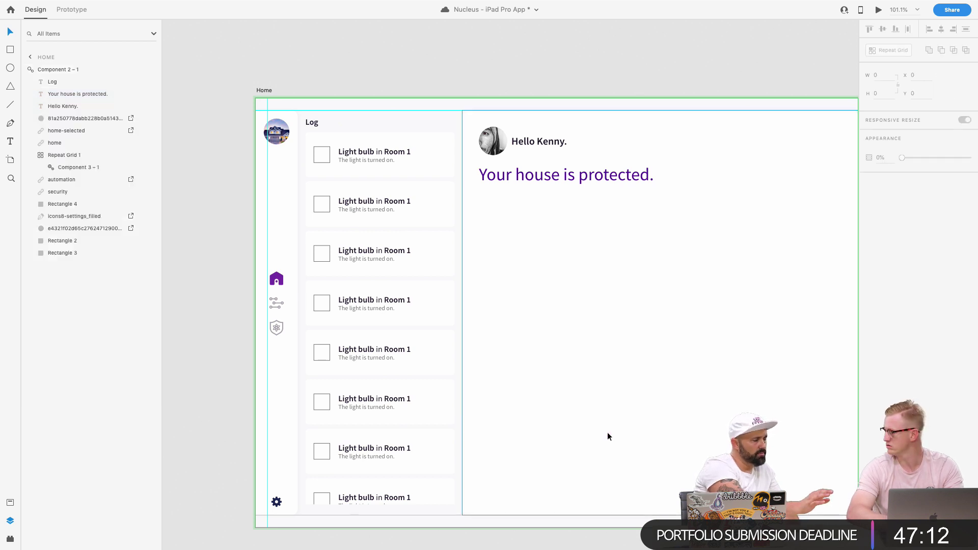
Try a color contrast check on the "Your house is protected." headline, dismiss the alert, and convert the headline into a repeat grid.
click(599, 183)
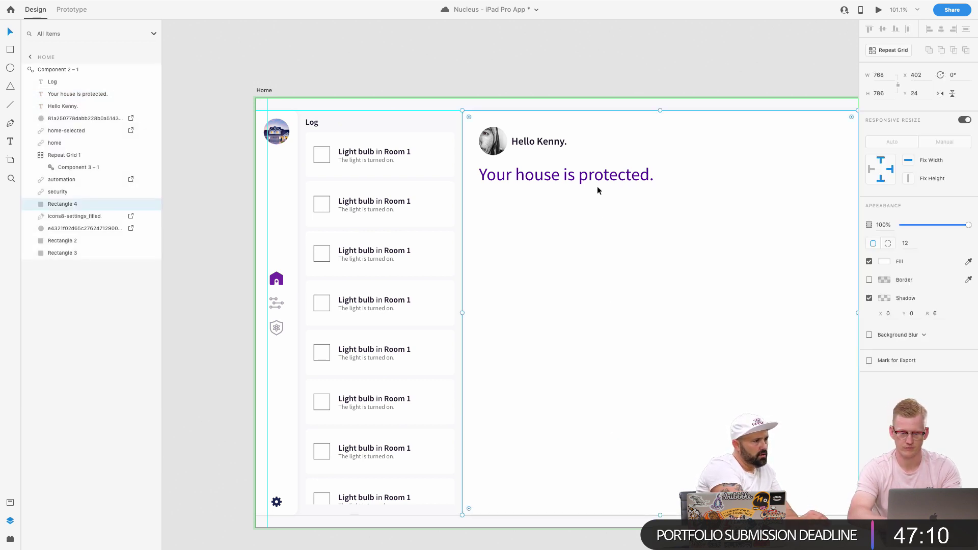
key(super+alt+c)
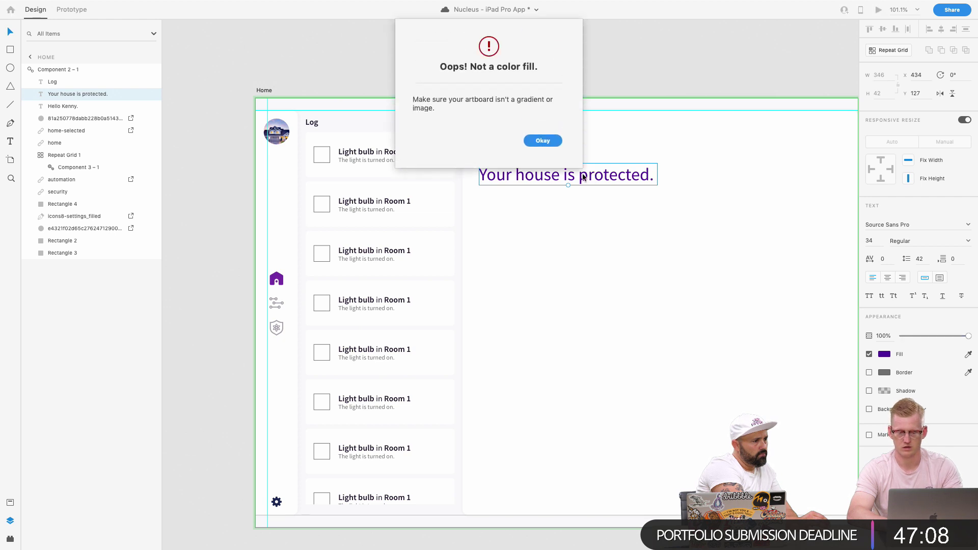
click(542, 138)
key(super+r)
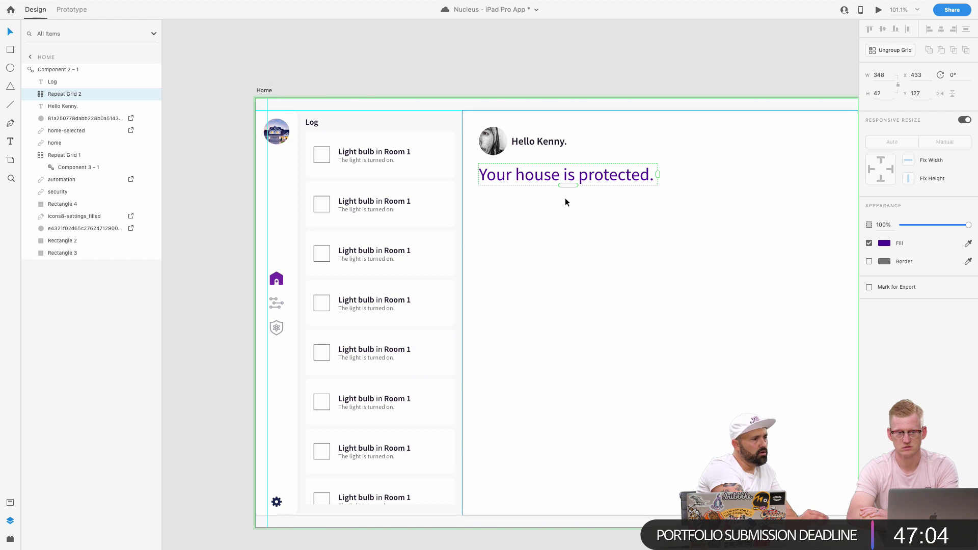
Extend the headline's repeat grid down the Home panel to a height of 598.
drag(566, 187, 581, 329)
key(super+z)
drag(568, 186, 588, 474)
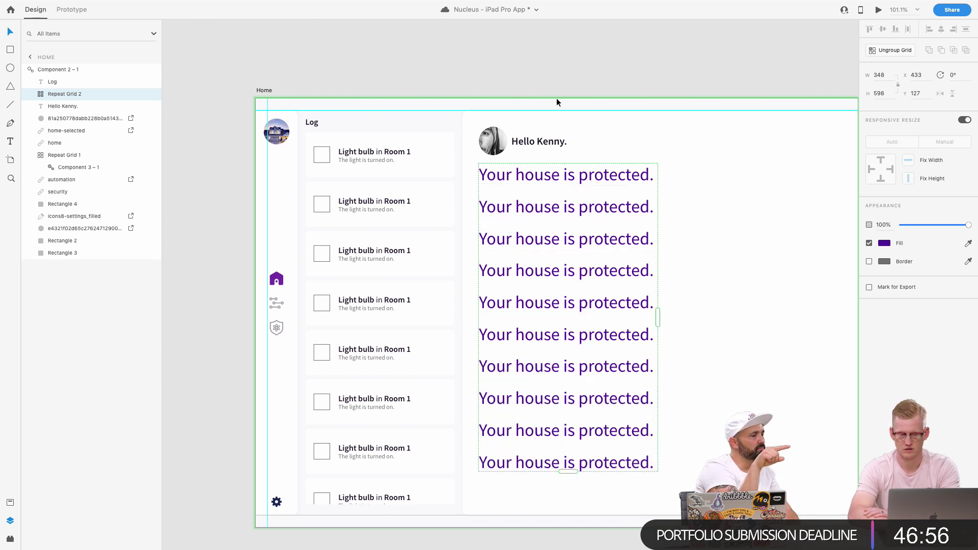
Change the first repeated headline's text to "This is awesome.".
double_click(553, 174)
double_click(554, 174)
text(This is awes)
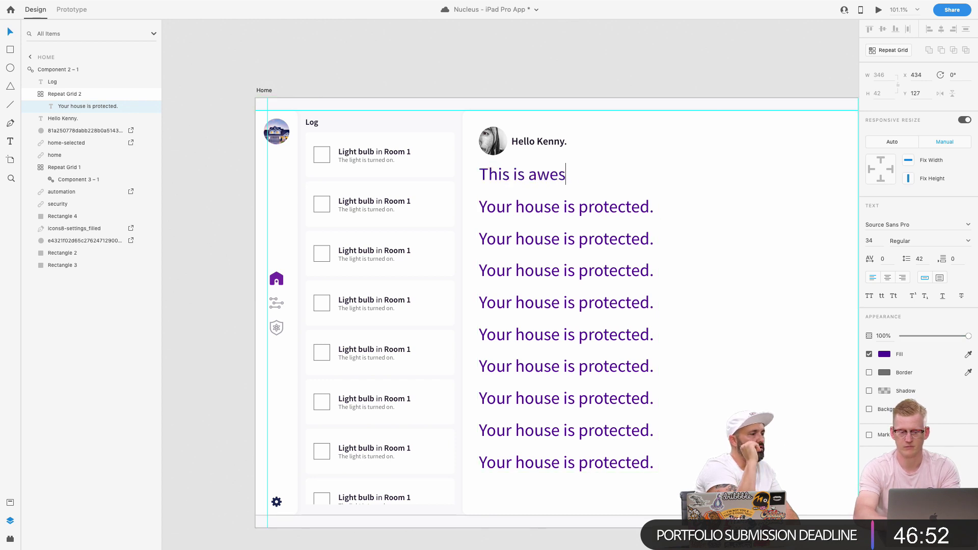
text(ome .)
key(Escape)
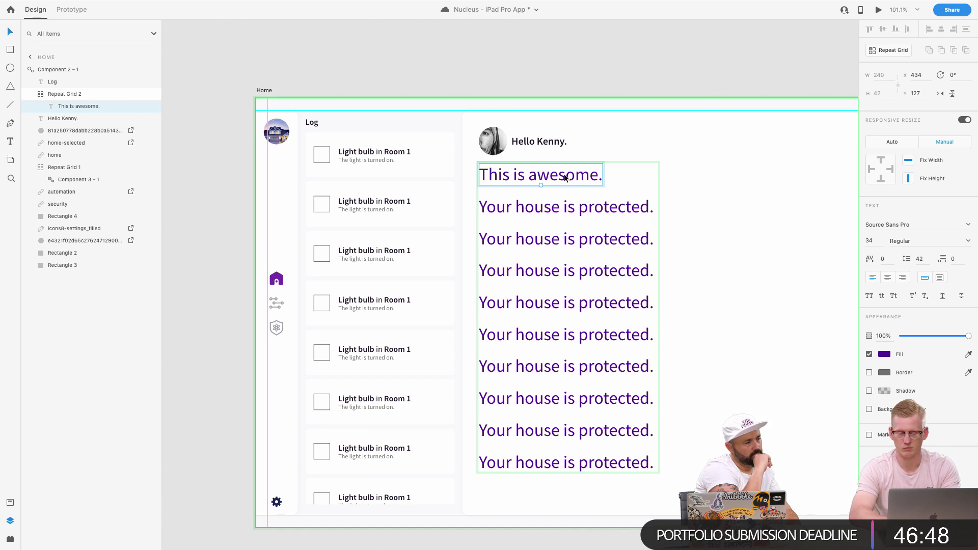
Make the first headline in the grid a component and replace its text with "asdfsdfsdfsdfsdf".
right_click(563, 179)
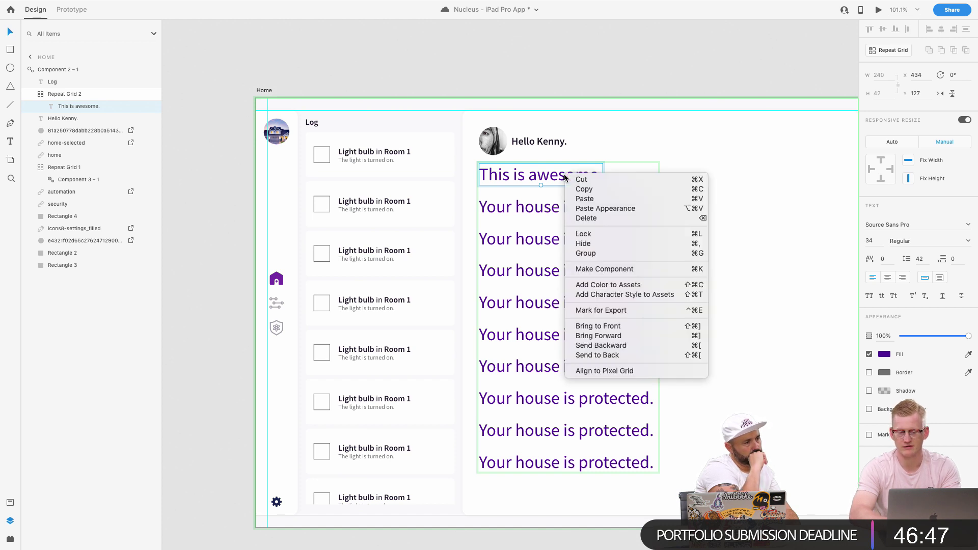
click(588, 271)
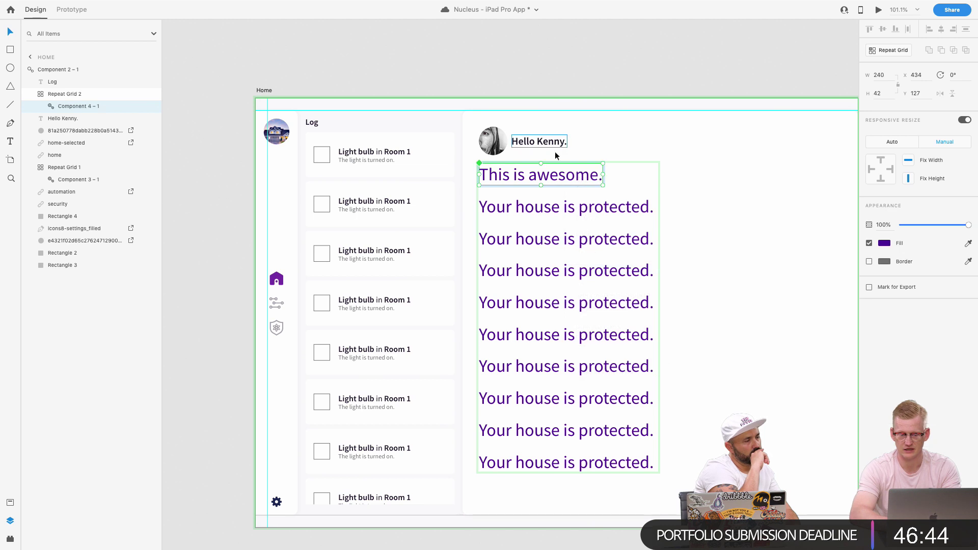
double_click(551, 174)
key(Return)
text(asdfsdfsdfsdfsdf)
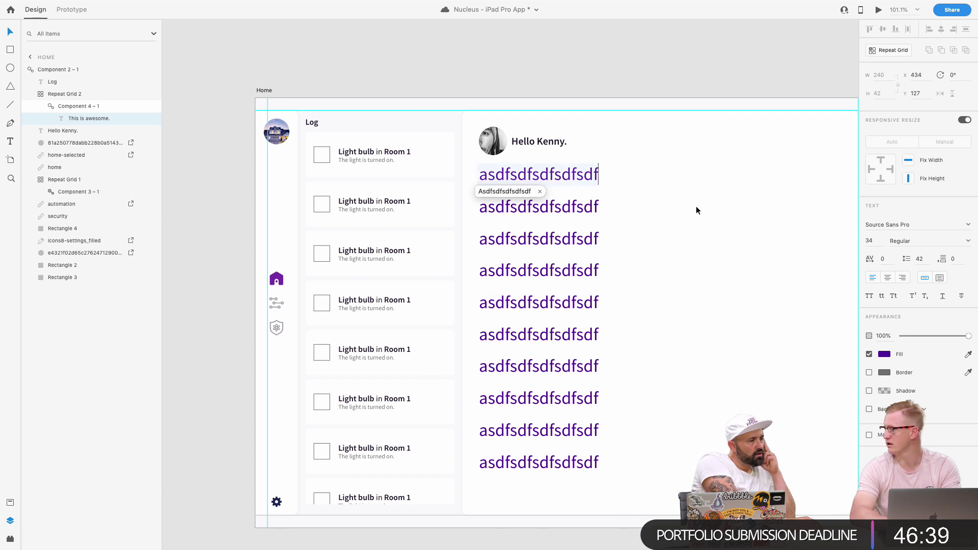
Override the second repeated headline's text with "sdfsdfsd" and the third and fourth with "sdfsdf".
click(536, 210)
double_click(530, 208)
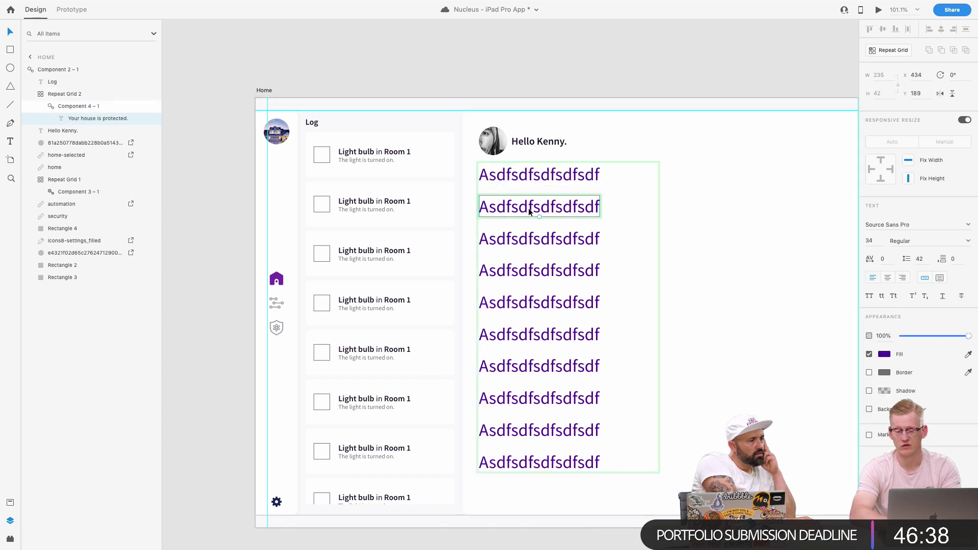
text(sdfsdfsd)
click(528, 235)
double_click(527, 232)
text(sdfsdf)
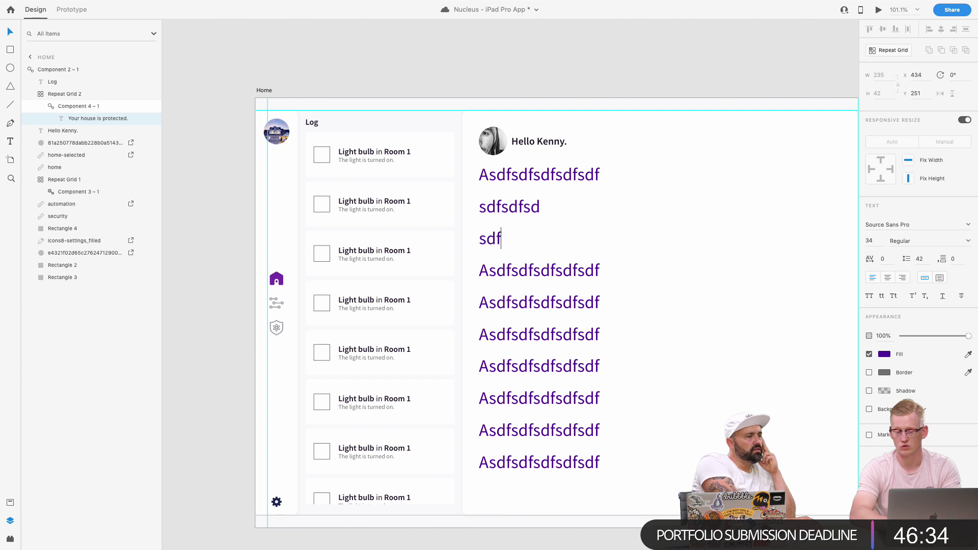
click(525, 280)
double_click(526, 272)
text(sdfsdf)
Replace the first headline component's text with "dfsfasdfs" and finish editing the text.
click(525, 175)
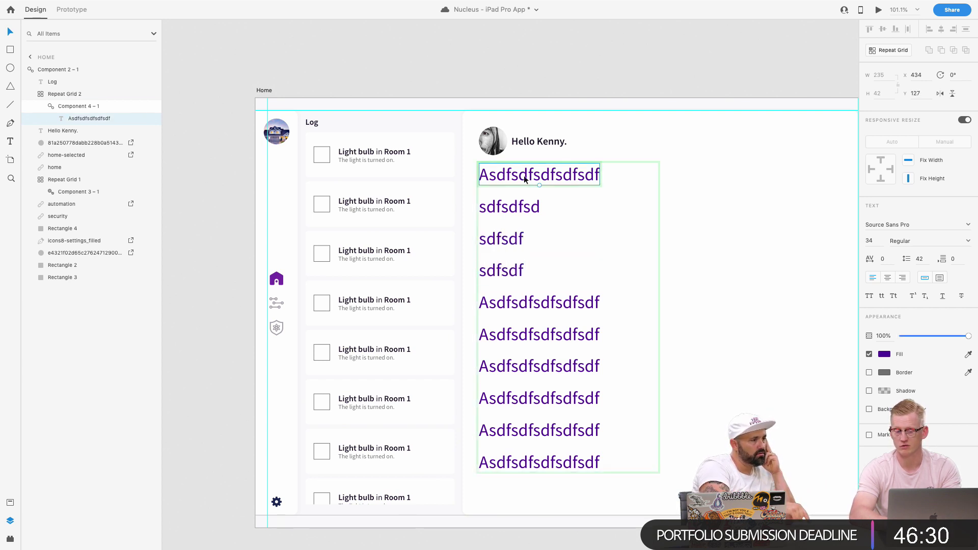
double_click(524, 176)
text(dfsfasdfs)
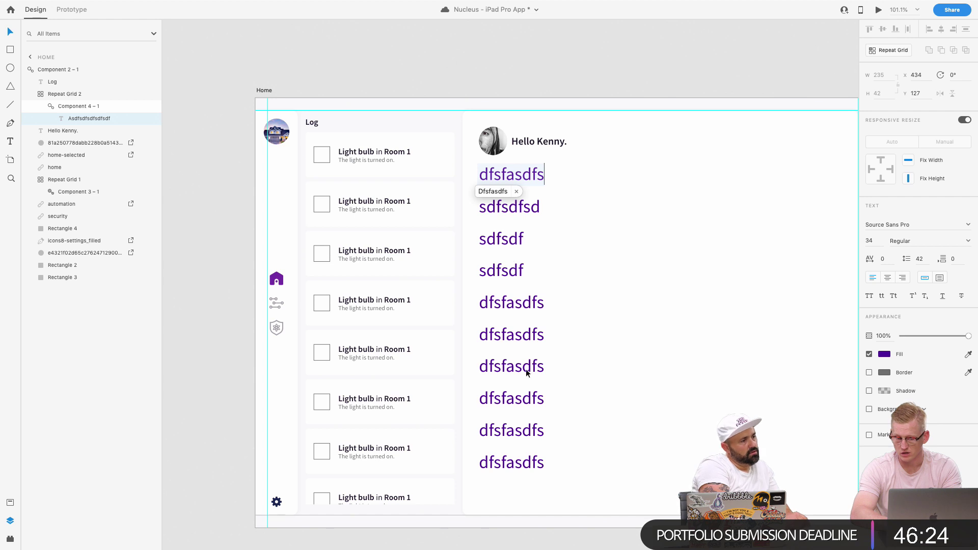
key(Escape)
scroll(736, 392, down, 1)
click(709, 249)
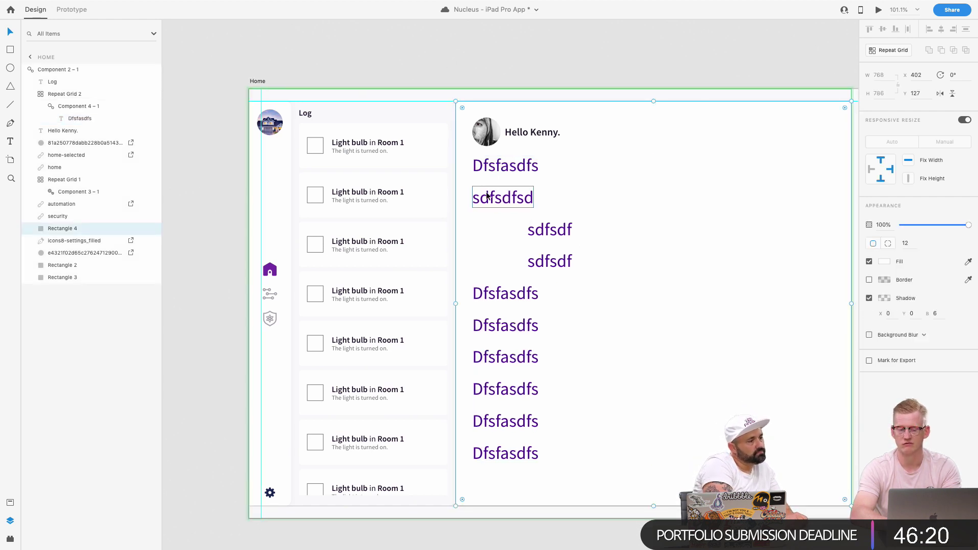
Undo the headline text, component and grid extension changes back to the single-line repeat grid, and select the white panel behind it.
key(ctrl+z)
key(ctrl+z)
key(ctrl+z)
key(ctrl+z)
key(ctrl+z)
key(ctrl+z)
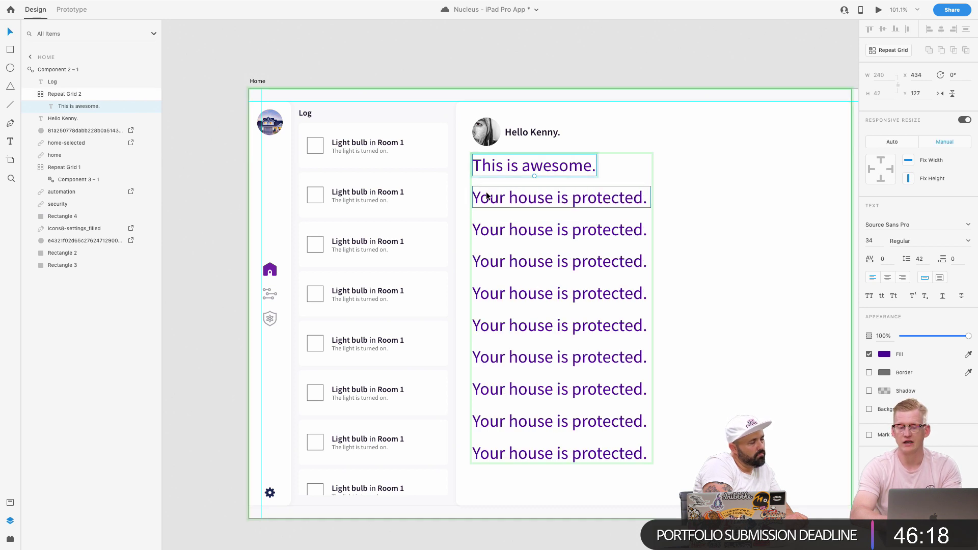
key(ctrl+z)
key(ctrl+z)
key(ctrl+z)
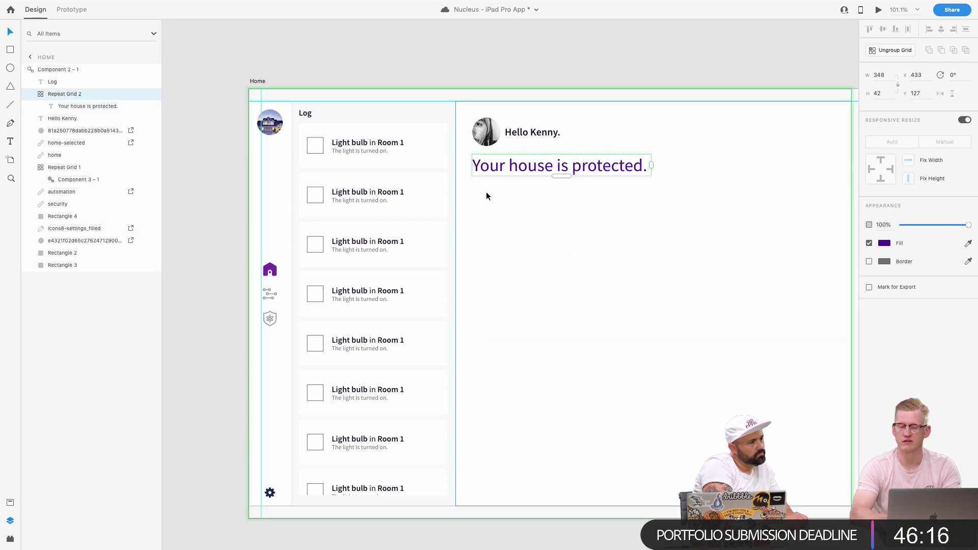
click(506, 244)
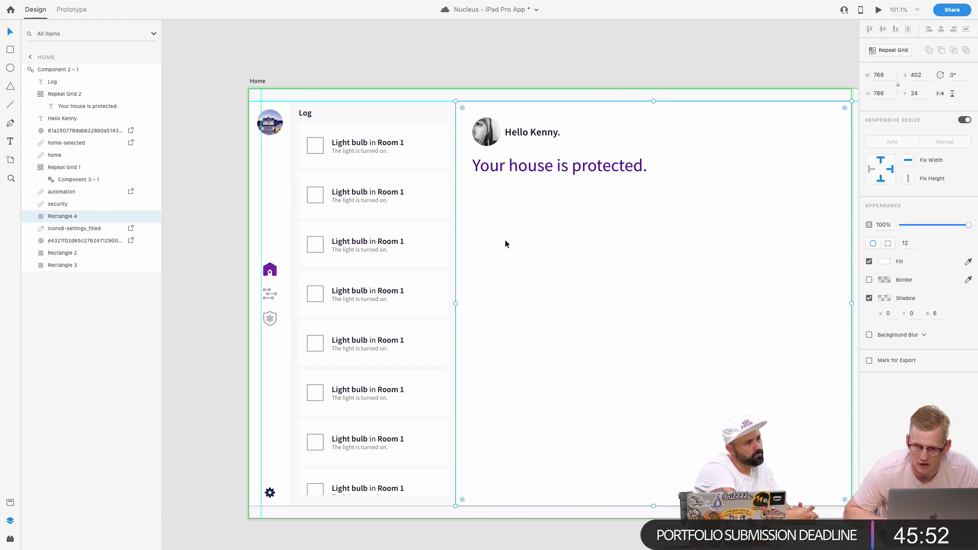
Select the square icon placeholder inside the first light bulb card of the Home artboard's log grid.
scroll(290, 159, up, 5)
click(372, 133)
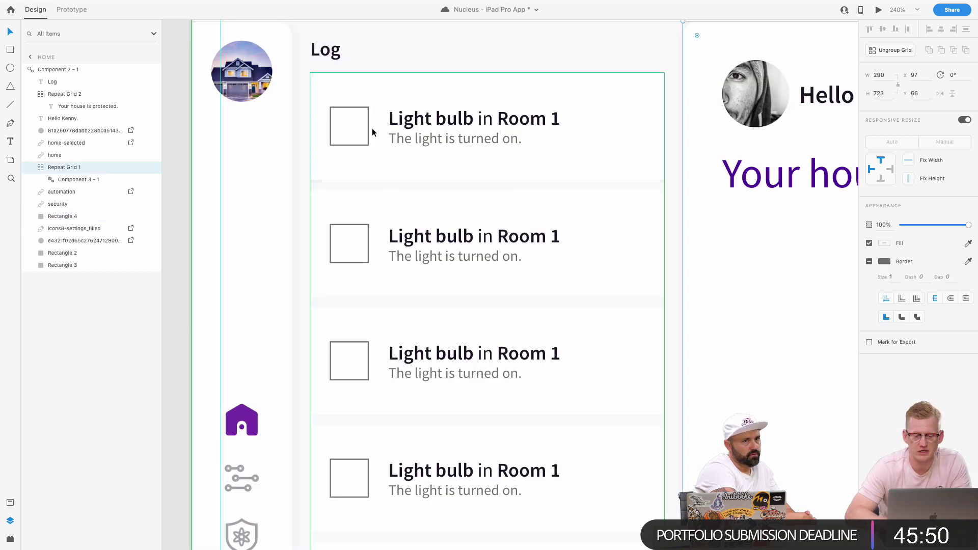
double_click(349, 111)
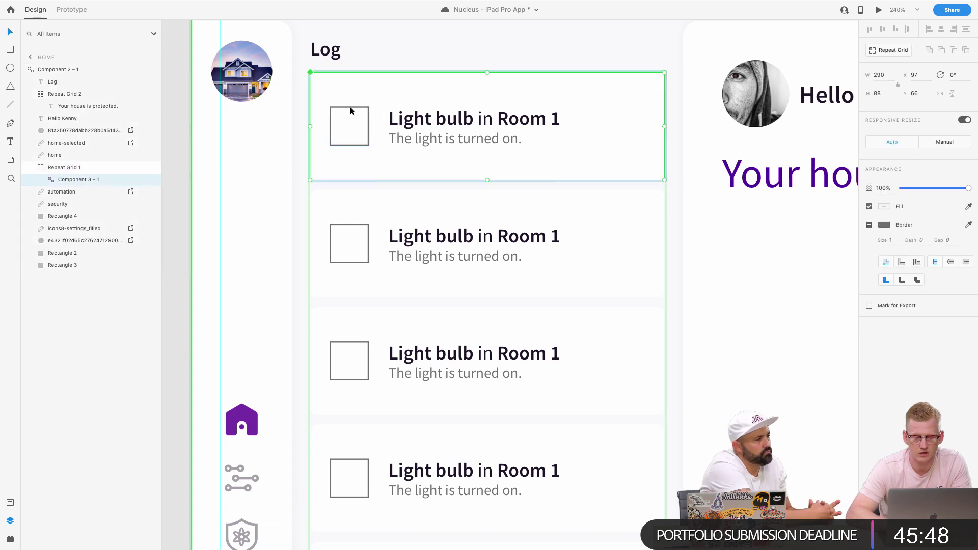
double_click(350, 108)
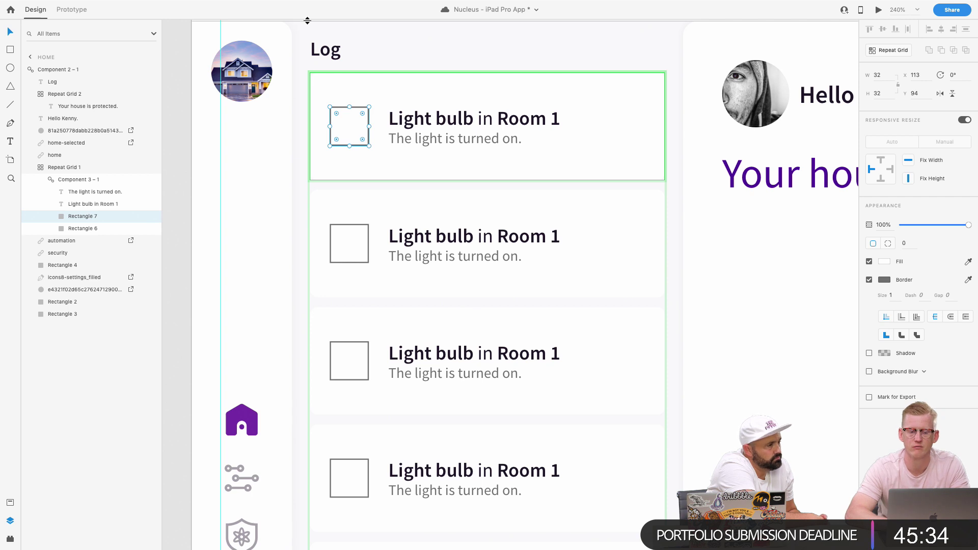
scroll(372, 144, up, 3)
scroll(372, 144, up, 3)
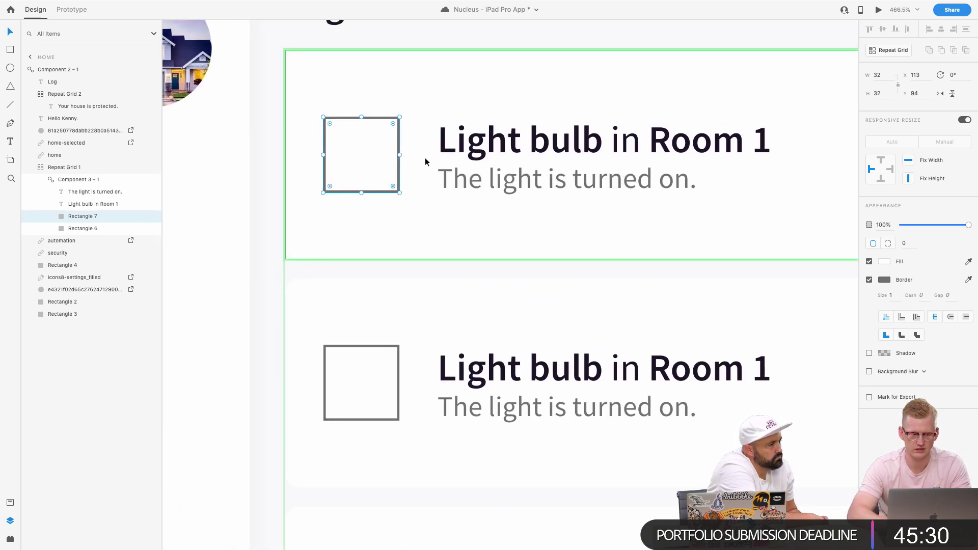
Show the Creative Cloud Libraries with the Nucleus library as a small floating window over the artboard.
key(super+l)
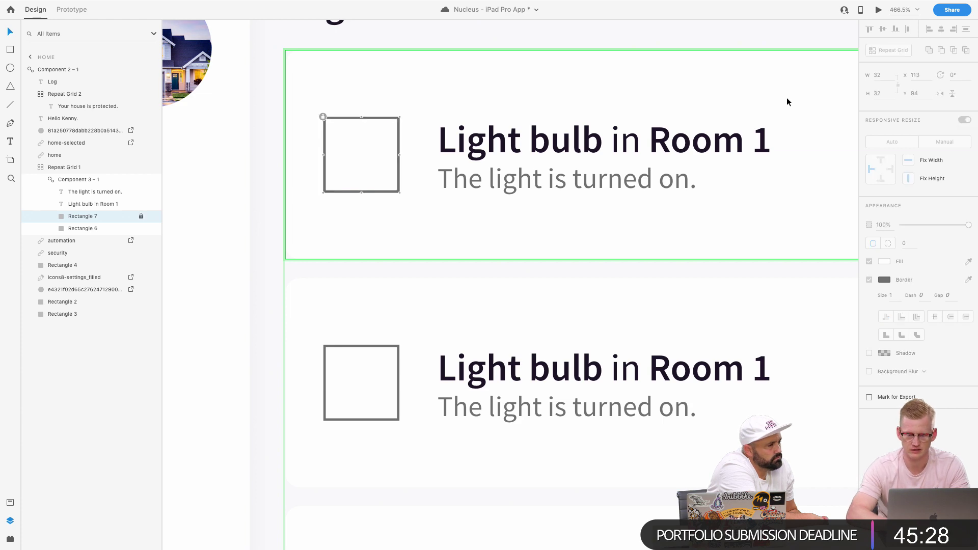
key(super+l)
key(super+shift+l)
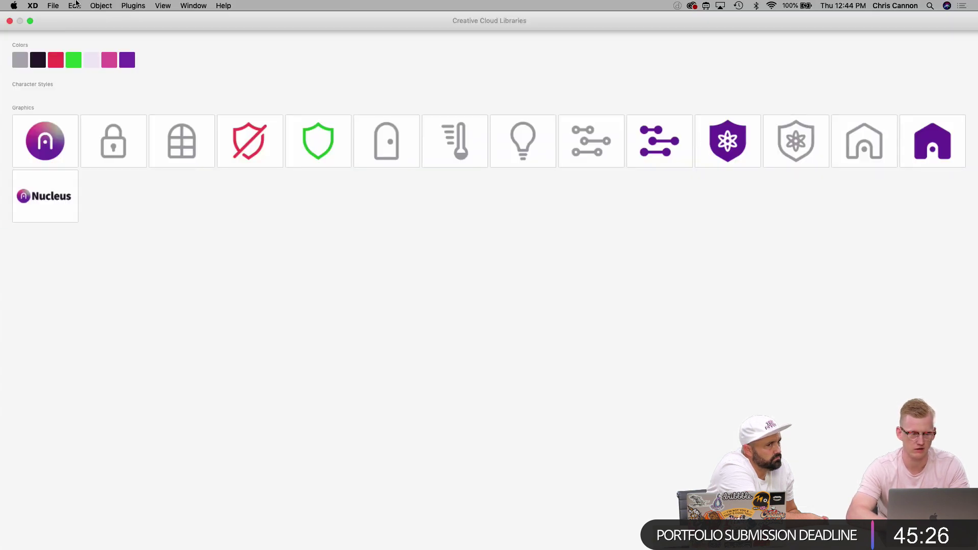
click(29, 21)
drag(687, 155, 759, 151)
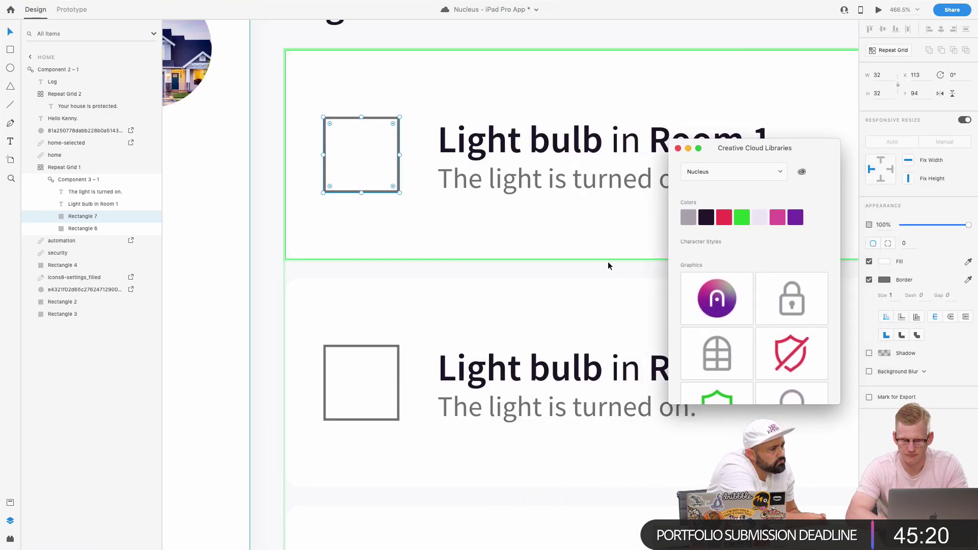
Switch to the "Necleus - Design System" document and place the round logo graphic from the library beside the Nucleus wordmark.
scroll(461, 213, right, 3)
scroll(460, 210, down, 5)
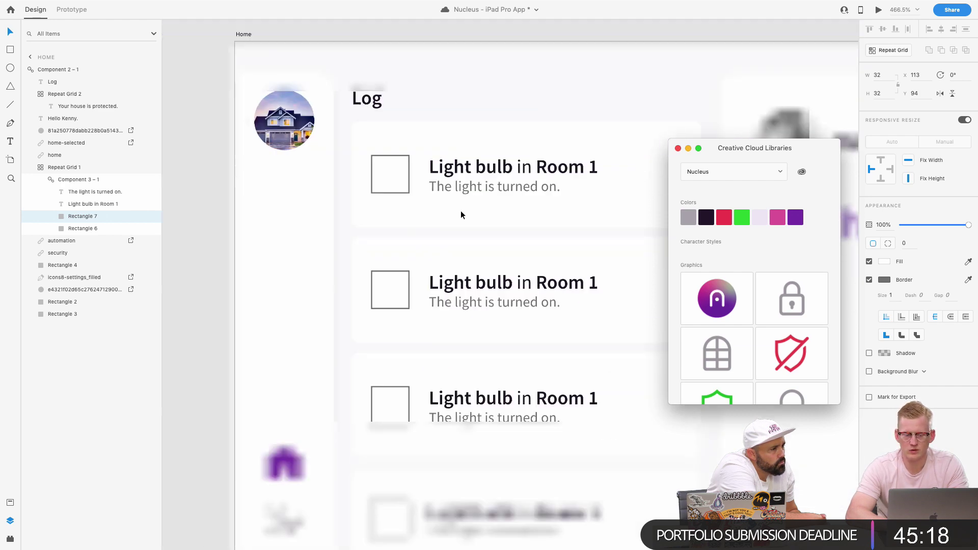
key(super+grave)
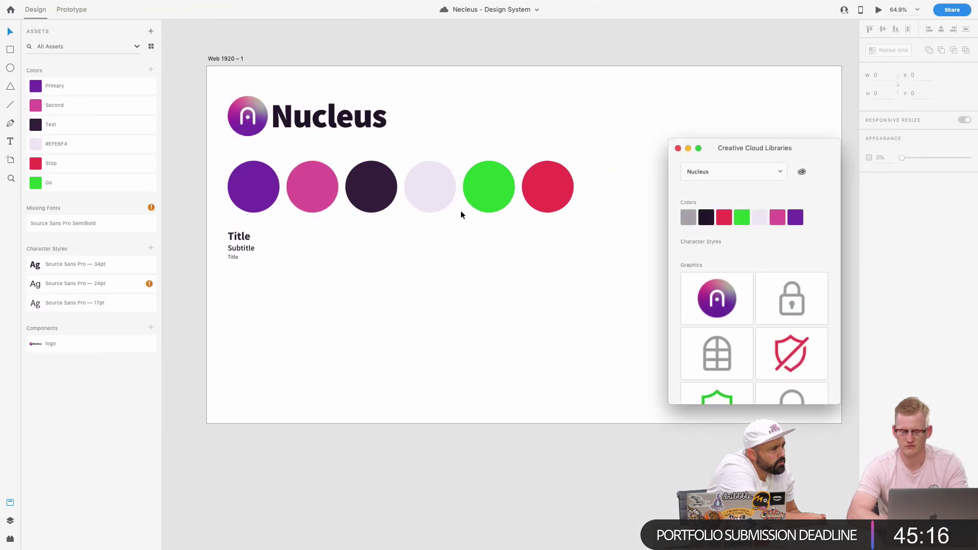
drag(782, 143, 799, 118)
scroll(784, 269, down, 3)
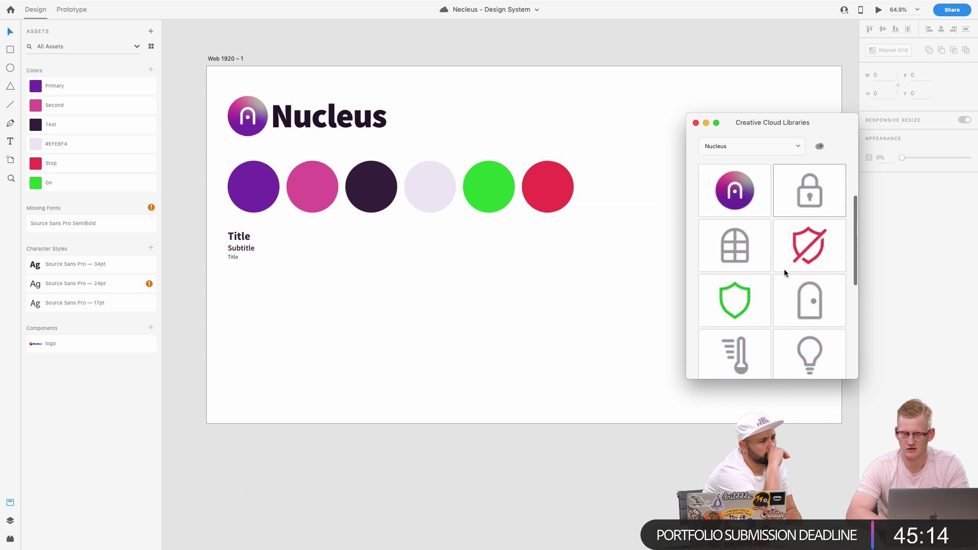
drag(711, 200, 434, 117)
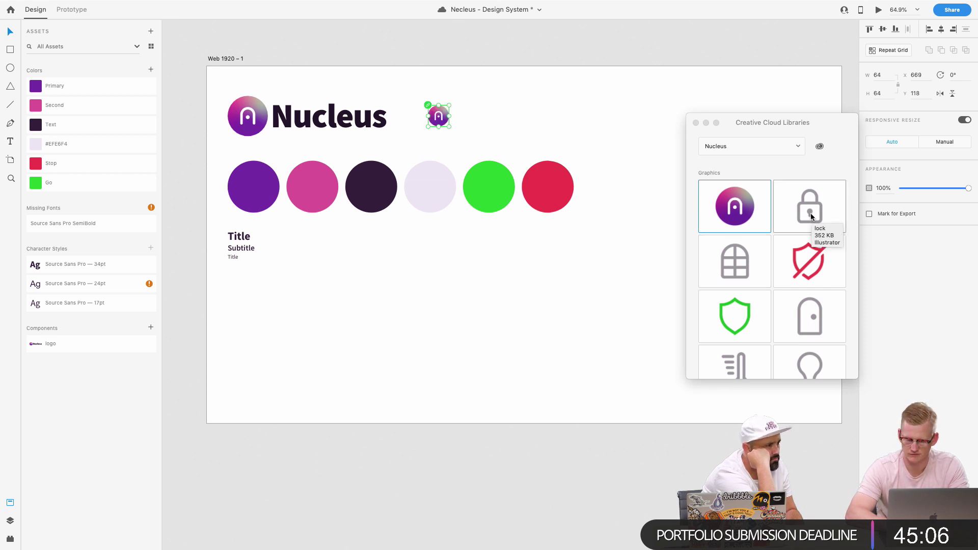
Place the window, red crossed-out shield, green shield and door graphics from the library on the empty lower part of the artboard.
drag(700, 249, 499, 274)
drag(780, 277, 565, 319)
drag(736, 307, 548, 370)
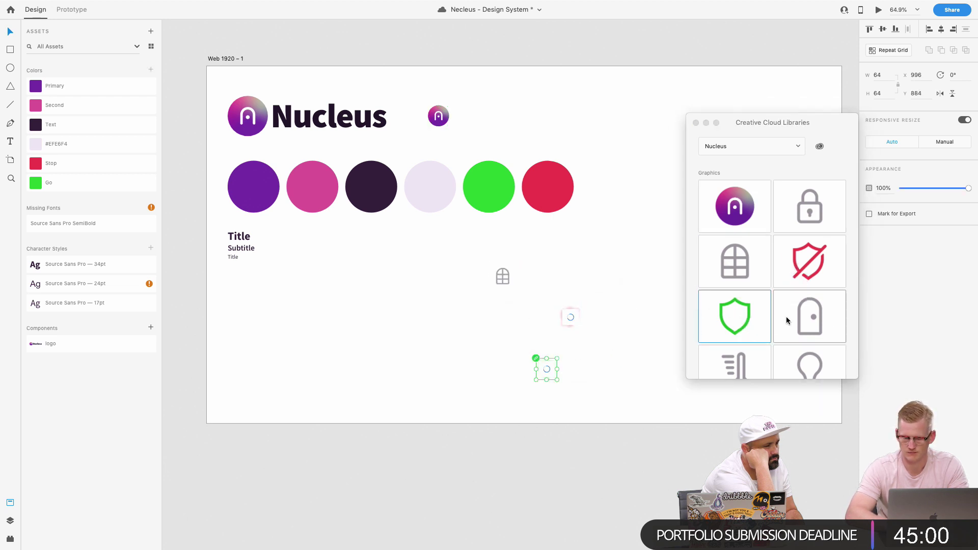
drag(799, 311, 644, 358)
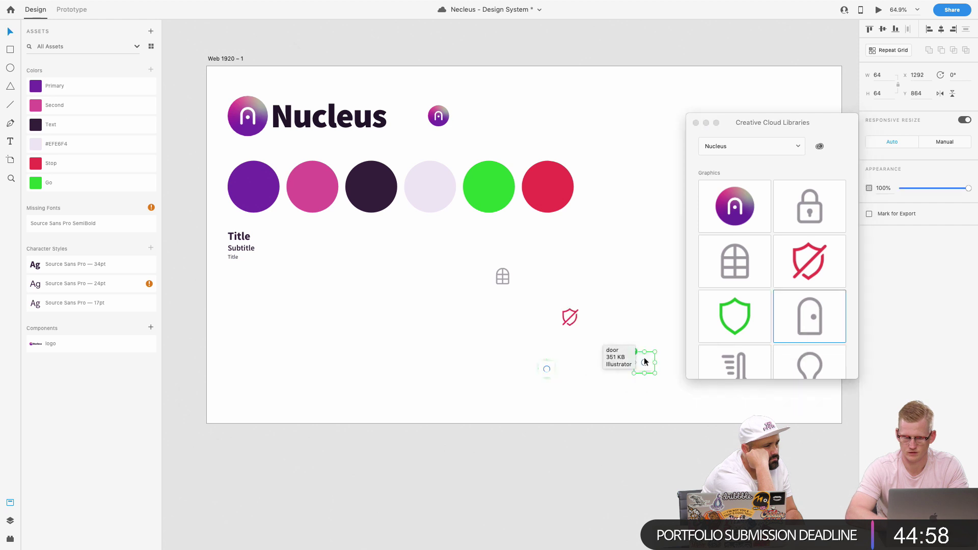
Enlarge the library window and place the grey and purple home icons, grey and purple automation icons and the light bulb on the artboard.
drag(822, 381, 822, 518)
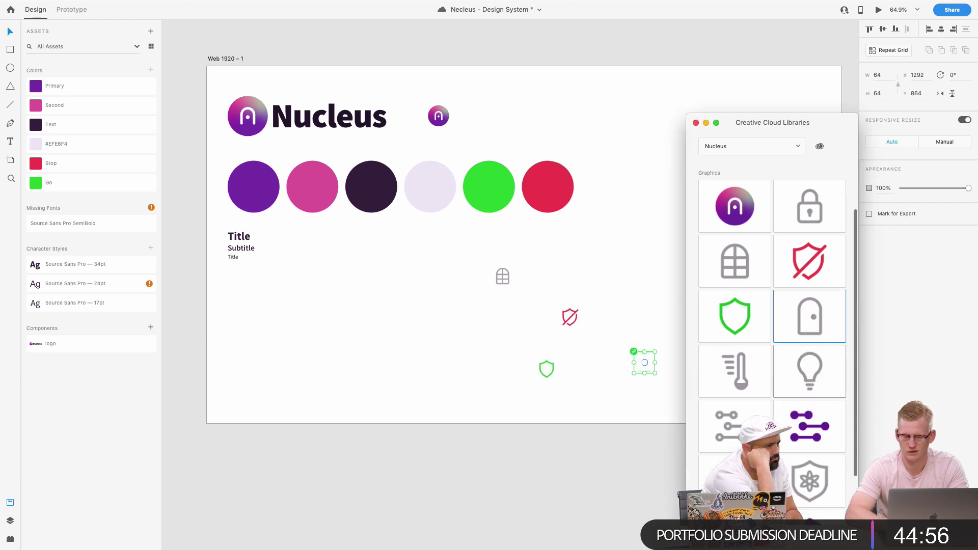
scroll(803, 369, down, 3)
scroll(804, 369, up, 1)
drag(729, 444, 431, 342)
drag(836, 454, 513, 342)
drag(740, 360, 587, 271)
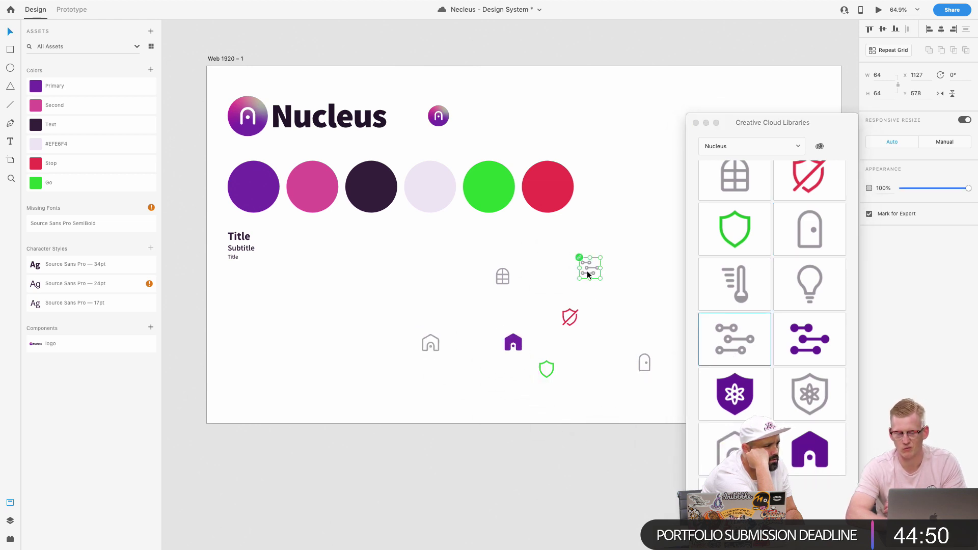
drag(844, 341, 668, 270)
drag(810, 284, 635, 221)
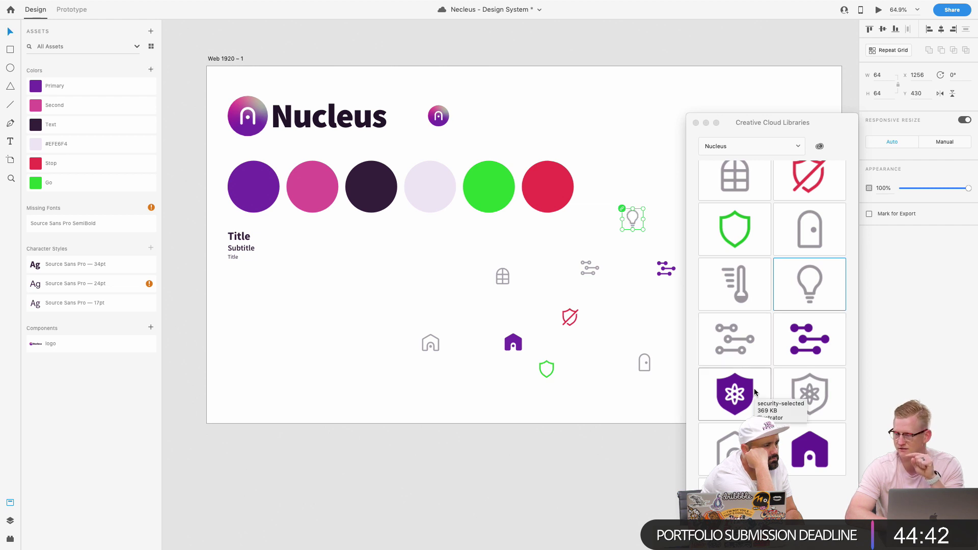
Place the thermometer graphic and second copies of the light bulb, green shield, red crossed-out shield and door on the artboard.
drag(736, 340, 644, 322)
drag(739, 336, 739, 336)
click(735, 282)
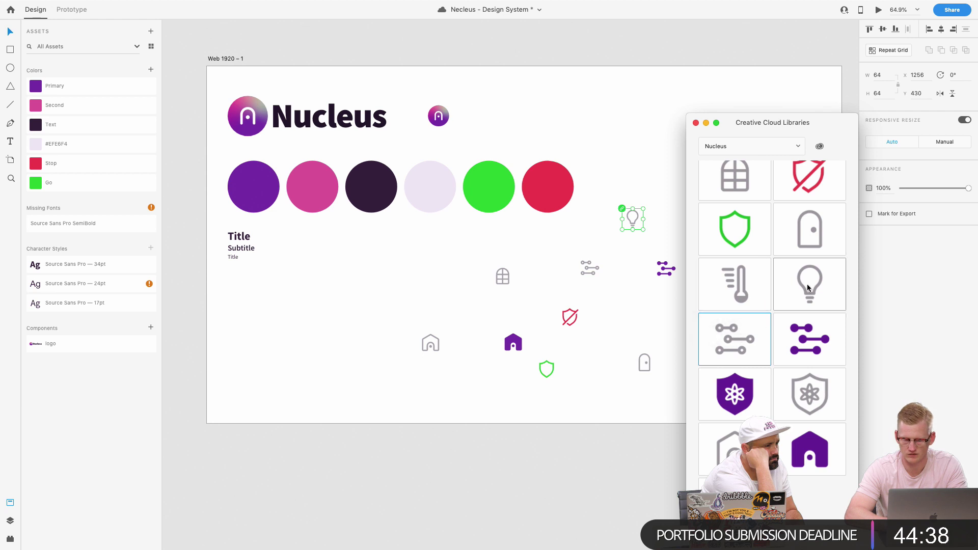
drag(735, 283, 634, 308)
drag(800, 283, 655, 326)
drag(763, 246, 607, 243)
click(817, 185)
drag(818, 186, 624, 171)
drag(810, 229, 550, 246)
Try to place a second copy of the window graphic from the library on the artboard.
click(739, 176)
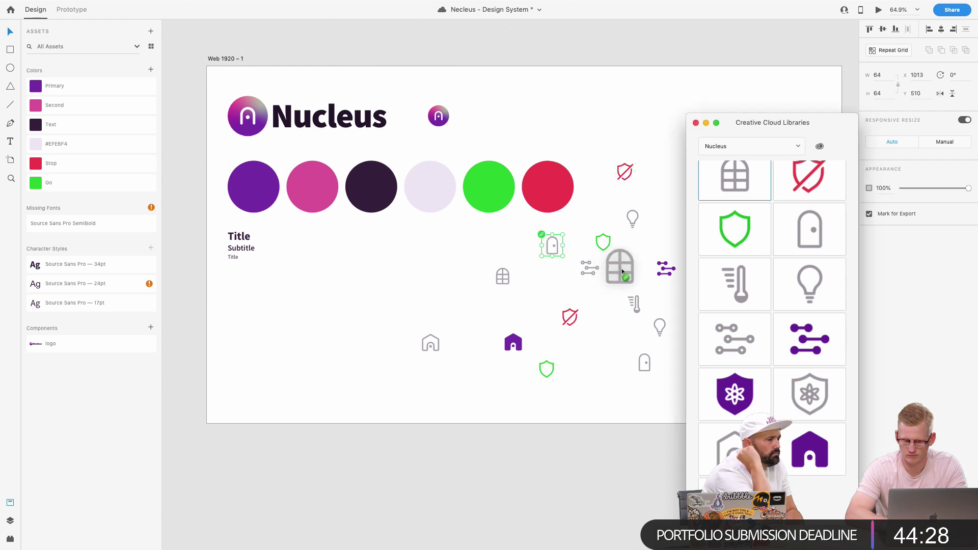
scroll(738, 311, up, 4)
scroll(738, 311, down, 4)
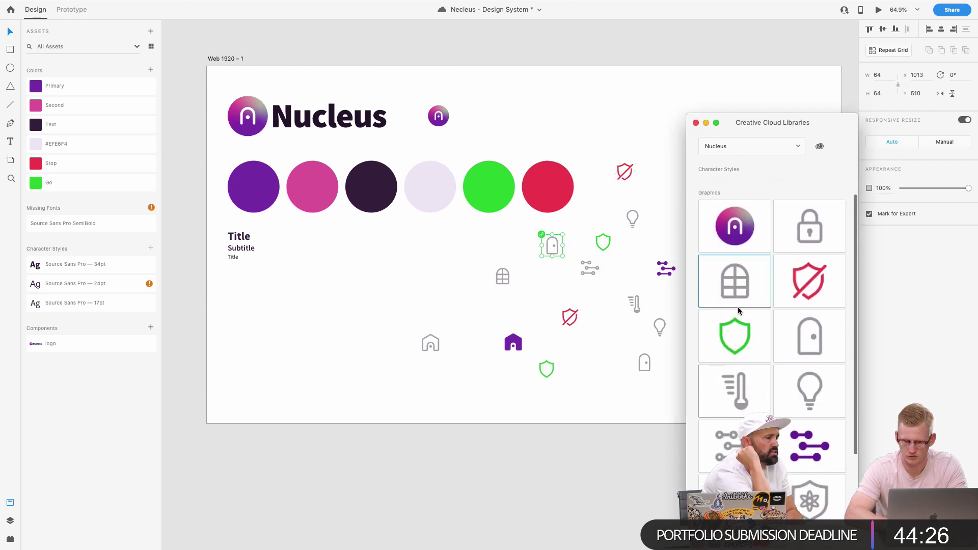
scroll(739, 310, down, 1)
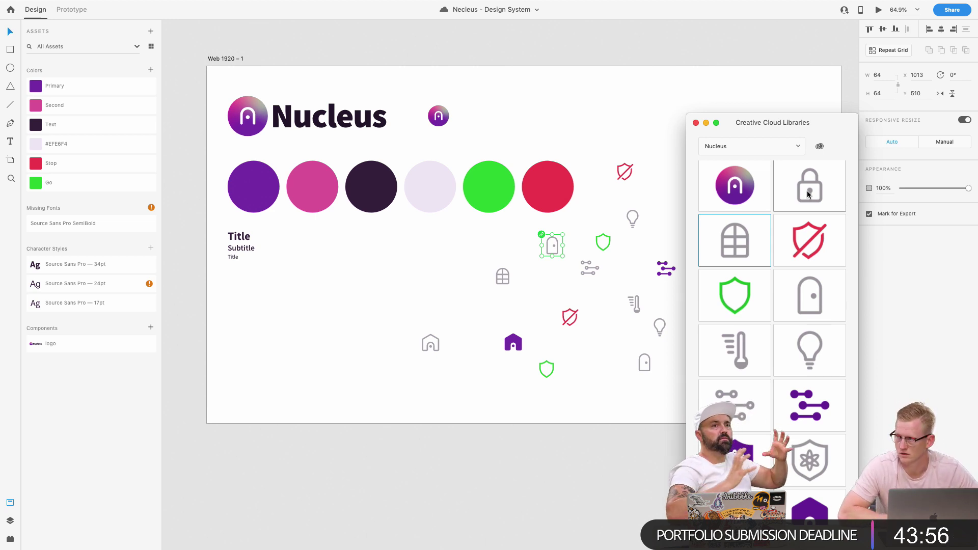
Switch back to the "Nucleus - iPad Pro App" document and select the first light bulb card in the Home log grid.
key(ctrl+Up)
key(ctrl+Up)
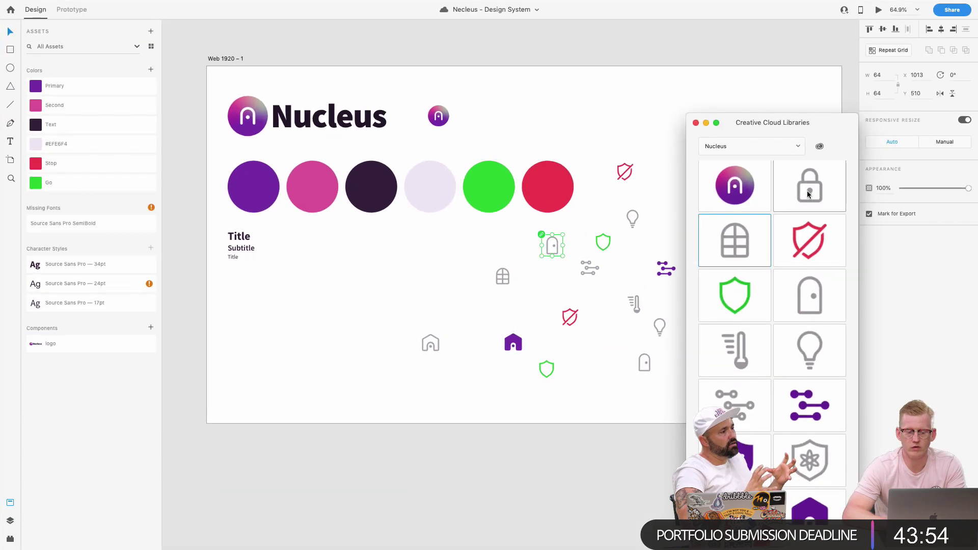
key(ctrl+Left)
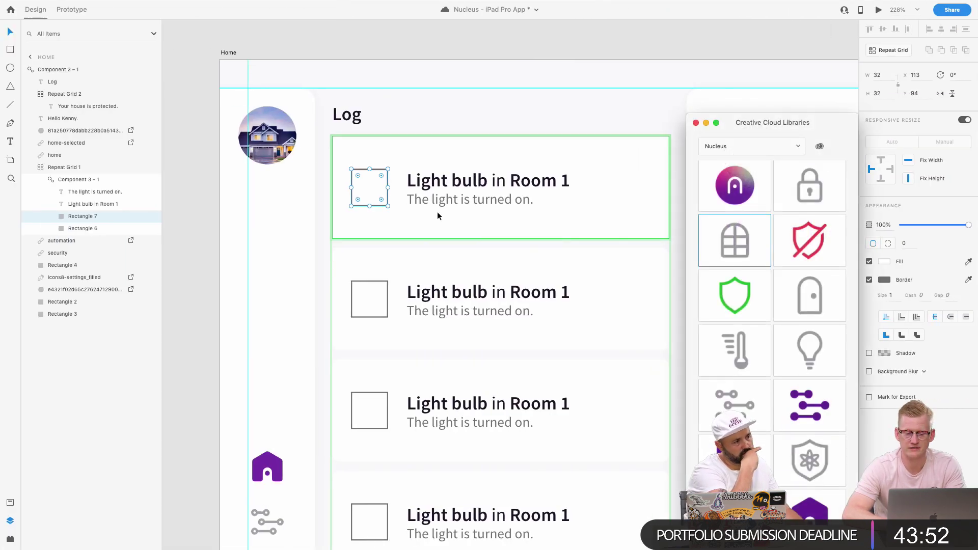
scroll(473, 61, down, 5)
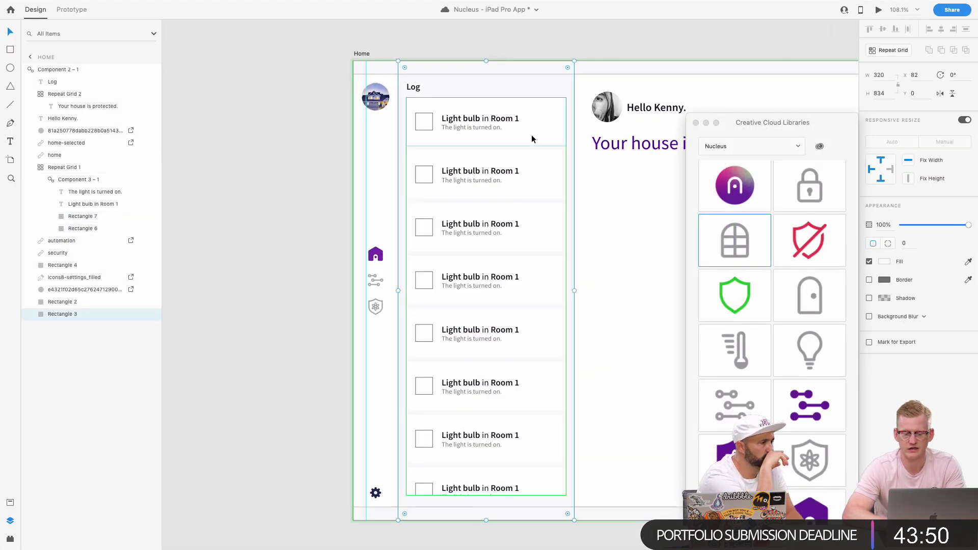
click(531, 134)
drag(531, 135, 512, 158)
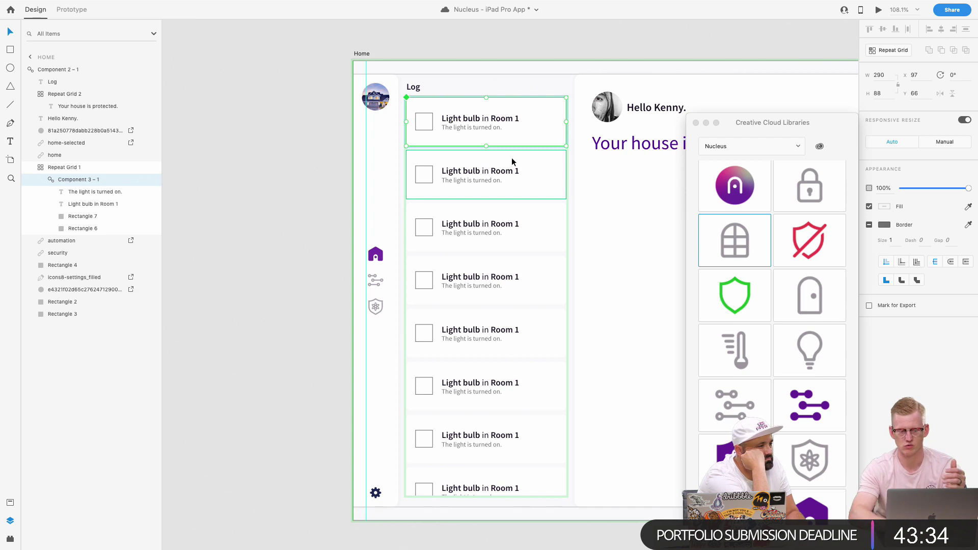
Extend the log's repeat grid down to a height of 790 so the cards run past the Home artboard's lower edge.
click(525, 473)
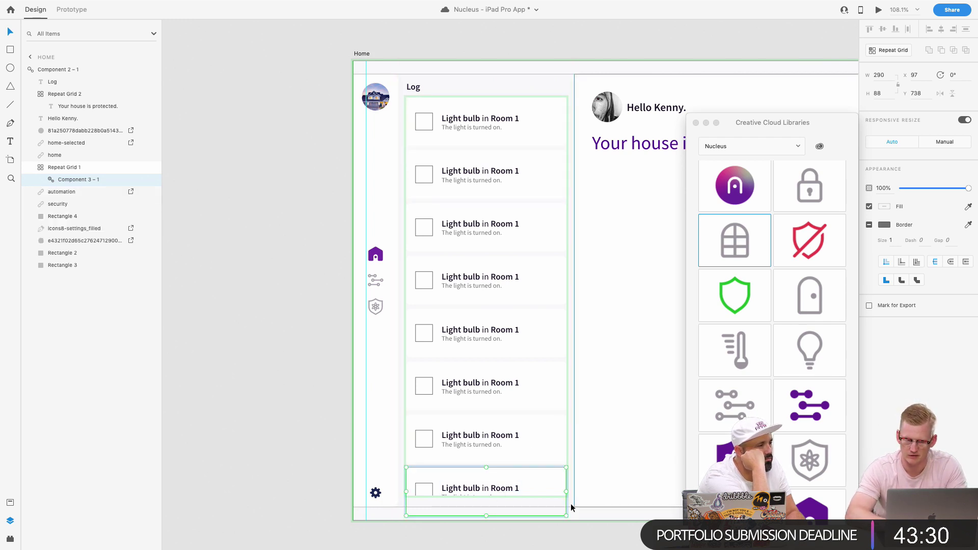
key(Escape)
drag(487, 495, 488, 532)
scroll(488, 534, down, 5)
scroll(488, 535, right, 5)
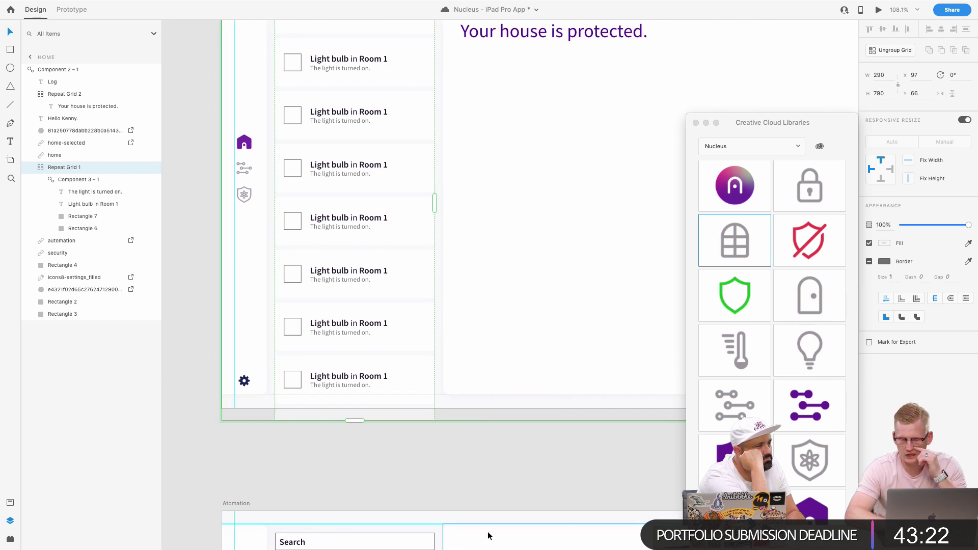
Move the paperclip image from beside the Home artboard to the pasteboard on its other side, above the spare icons.
scroll(418, 417, down, 5)
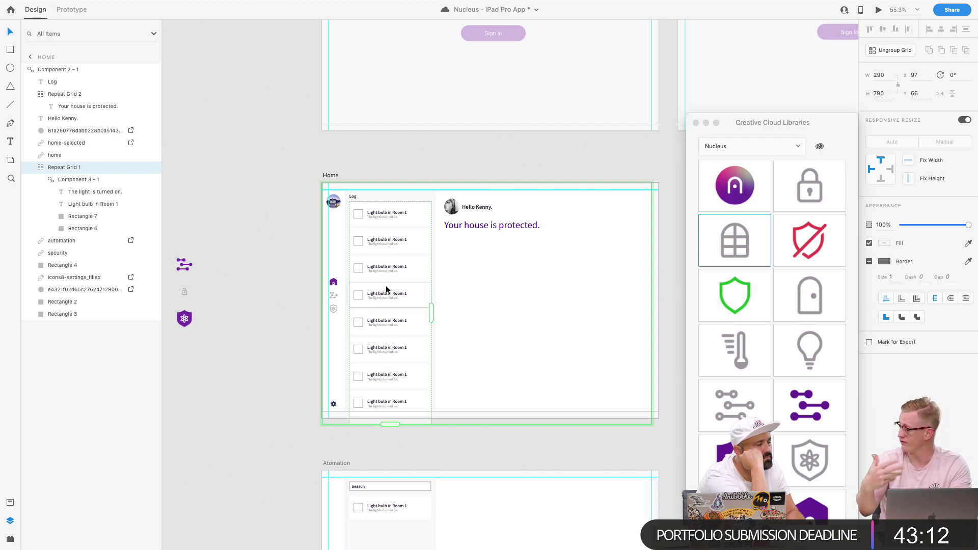
scroll(386, 290, right, 4)
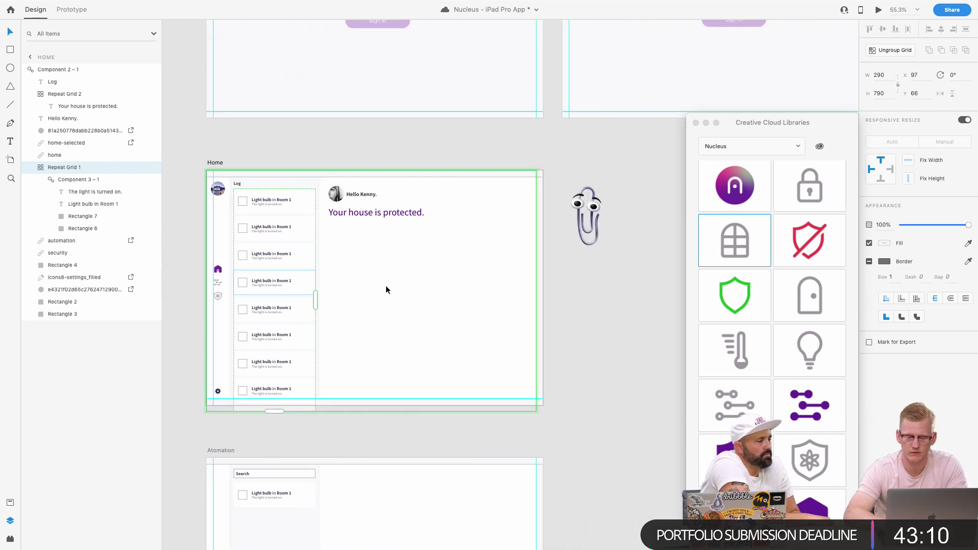
scroll(387, 290, right, 3)
scroll(460, 286, down, 3)
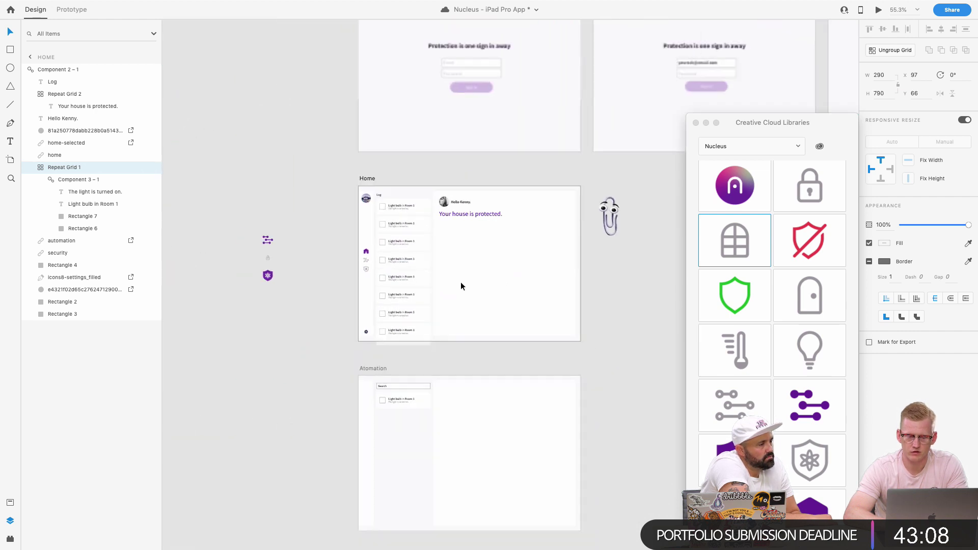
drag(517, 214, 224, 173)
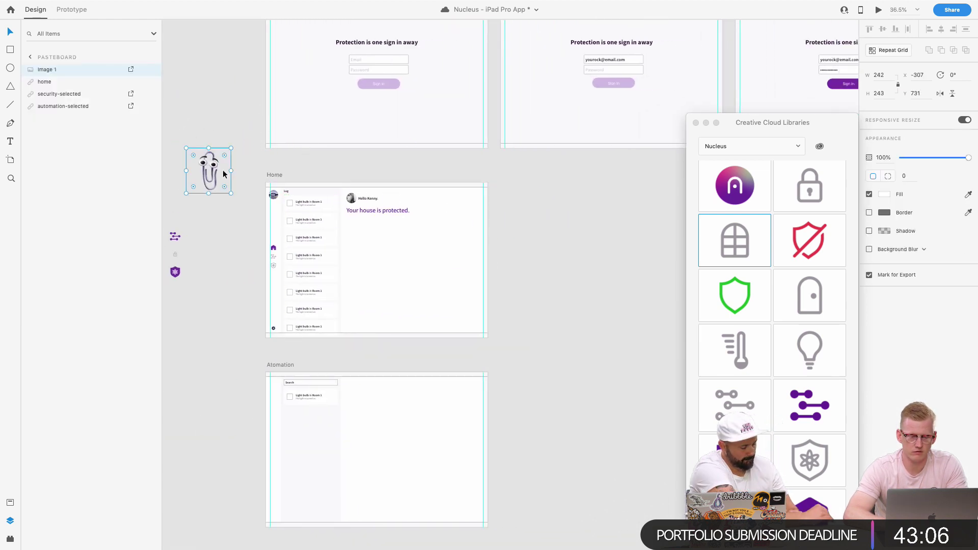
scroll(223, 174, up, 5)
scroll(347, 234, left, 6)
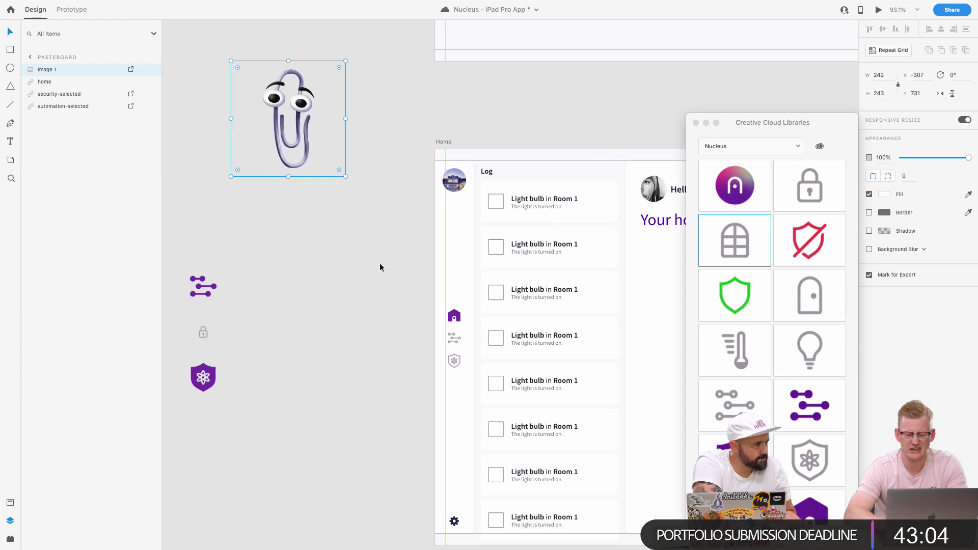
scroll(380, 264, left, 1)
scroll(380, 264, down, 3)
scroll(380, 264, right, 2)
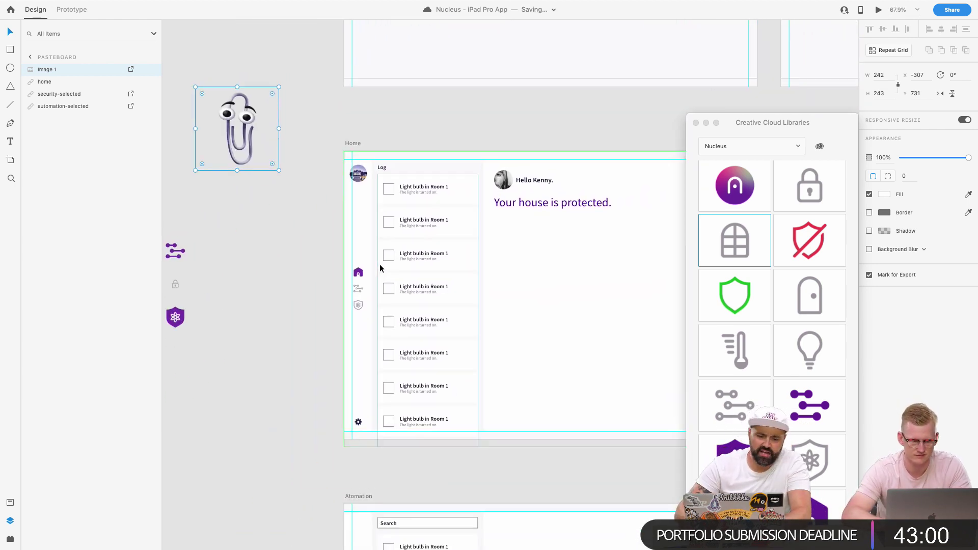
scroll(397, 214, right, 2)
scroll(413, 147, up, 5)
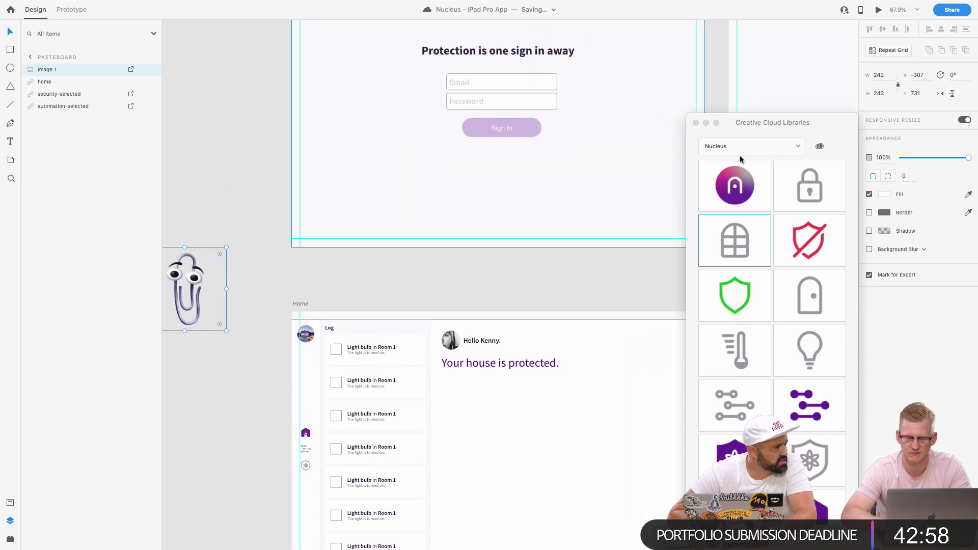
Switch to the "Necleus - Design System" document to review the placed library icons.
key(super+grave)
scroll(376, 244, right, 1)
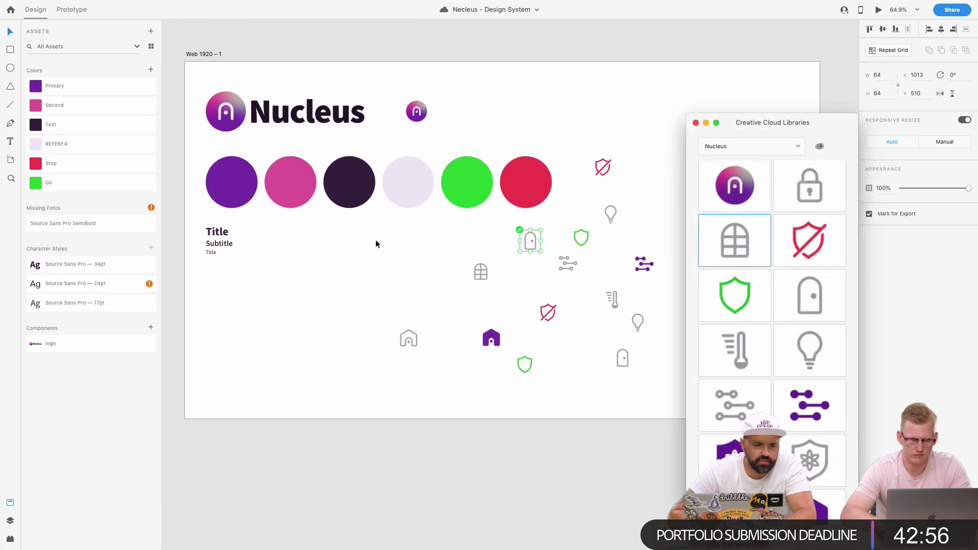
scroll(319, 275, right, 3)
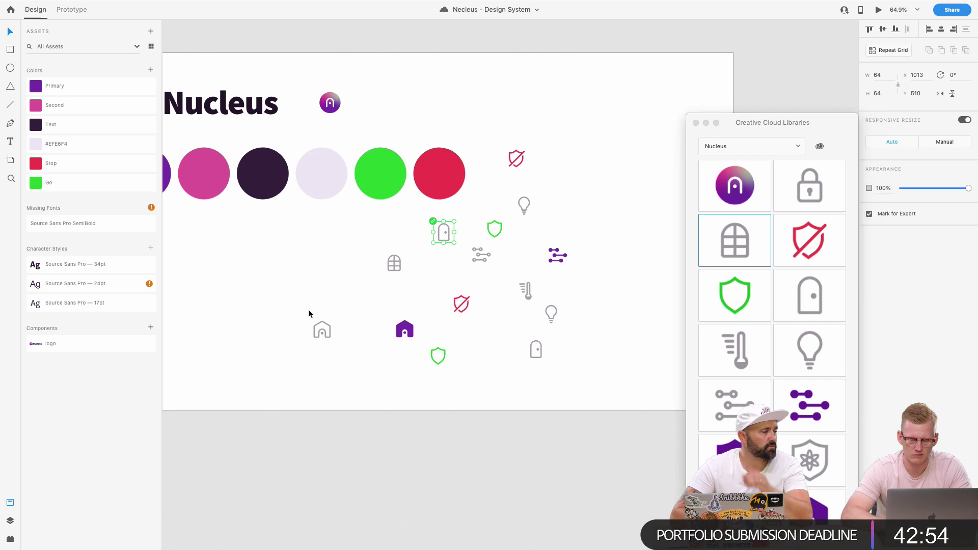
Try to turn all the scattered icons in the design system into a single component.
drag(311, 230, 584, 381)
scroll(581, 346, left, 2)
drag(533, 145, 564, 228)
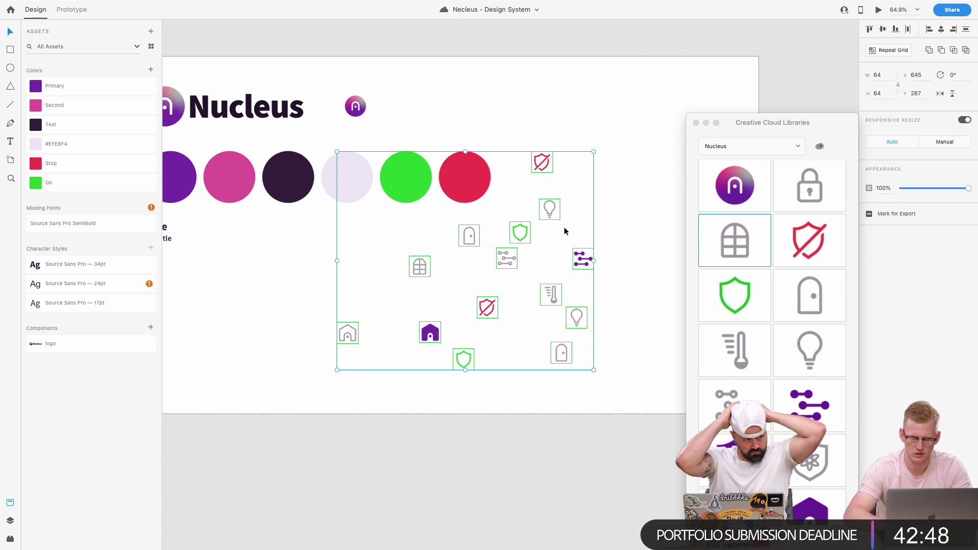
key(super+k)
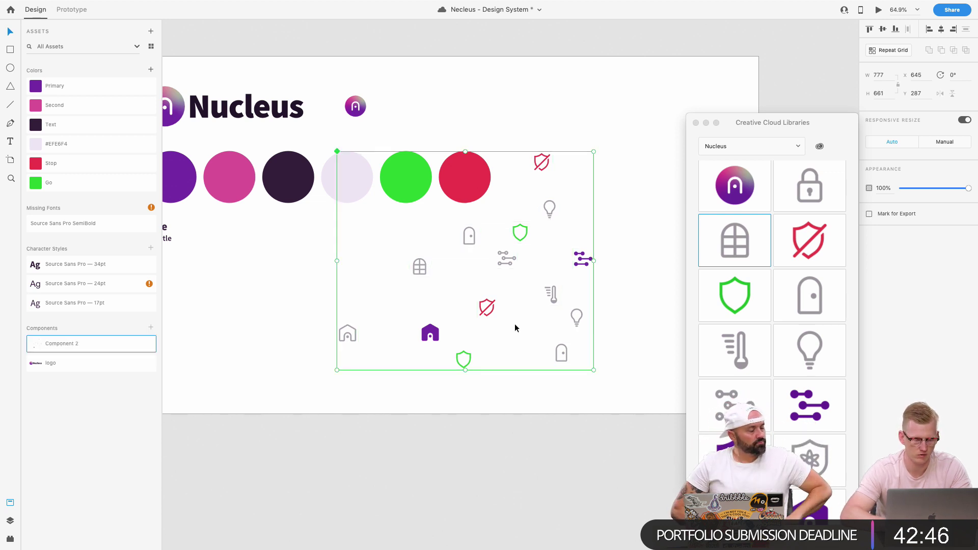
key(super+z)
click(591, 142)
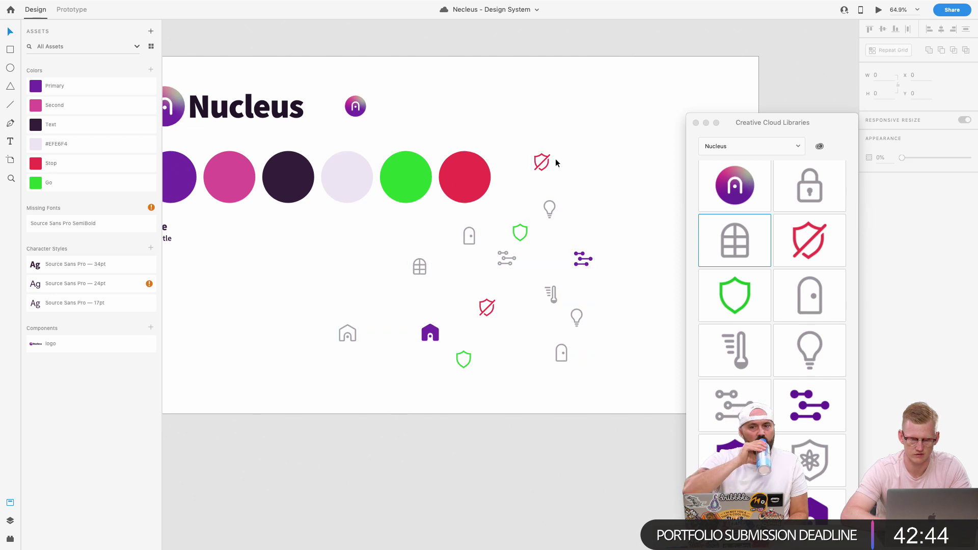
click(543, 166)
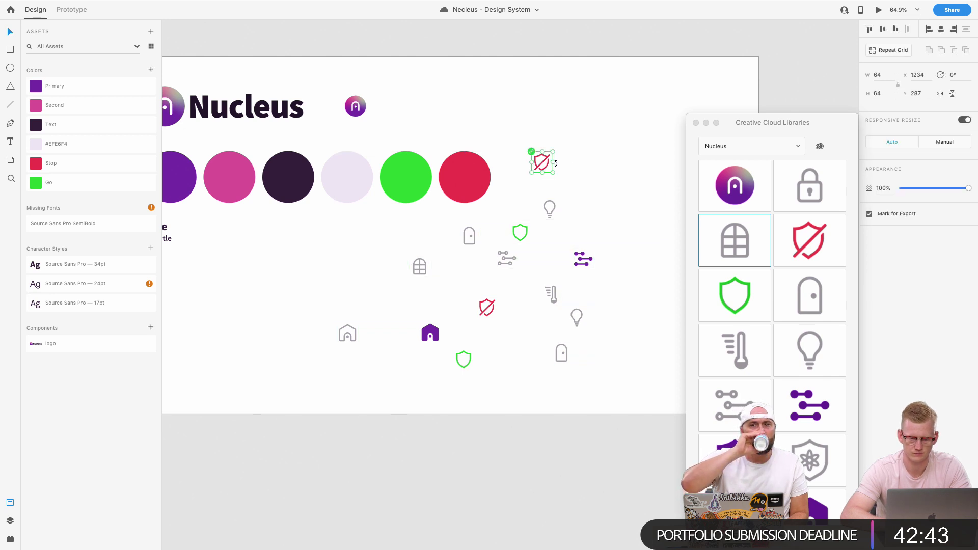
click(550, 206)
click(583, 257)
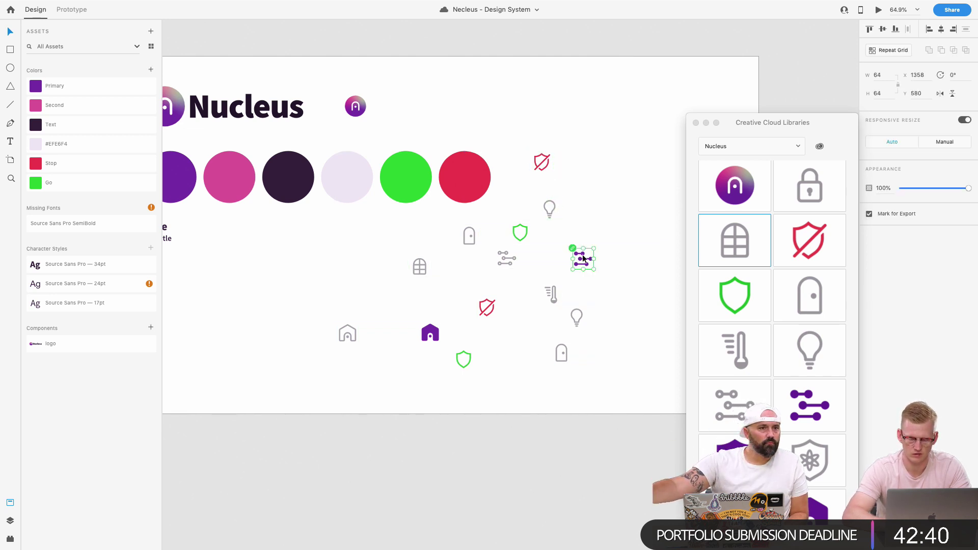
click(506, 264)
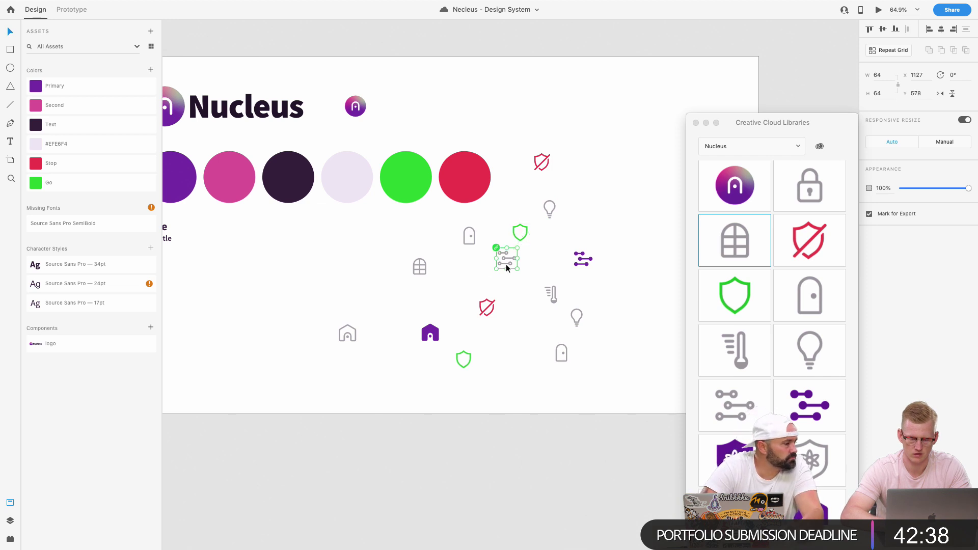
click(472, 236)
Make separate components from the window icon, the outlined home icon, the filled purple home icon and the lower green shield.
click(414, 271)
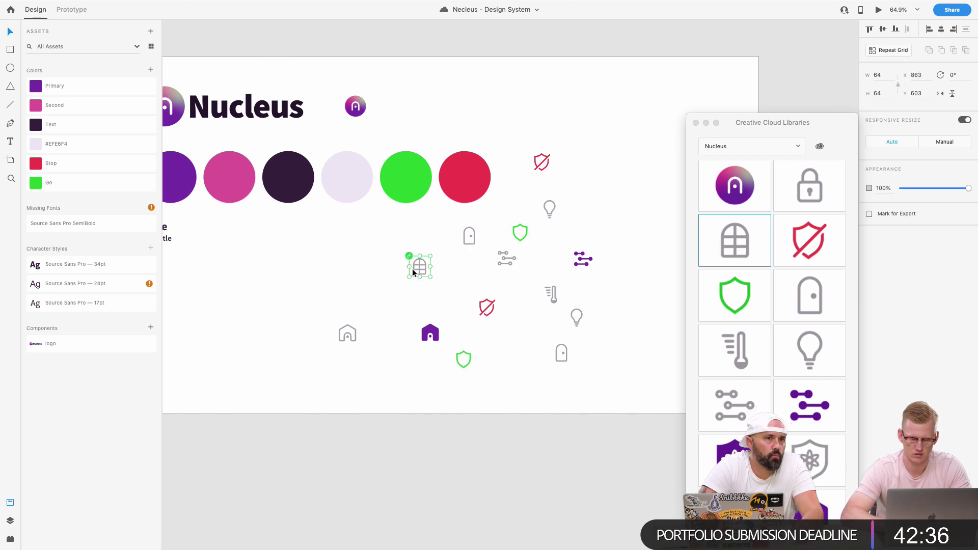
key(super+k)
click(348, 334)
key(super+k)
click(430, 334)
key(super+k)
click(463, 360)
key(super+k)
Make separate components from the lower light bulb, the thermostat and the purple automation icon.
click(560, 360)
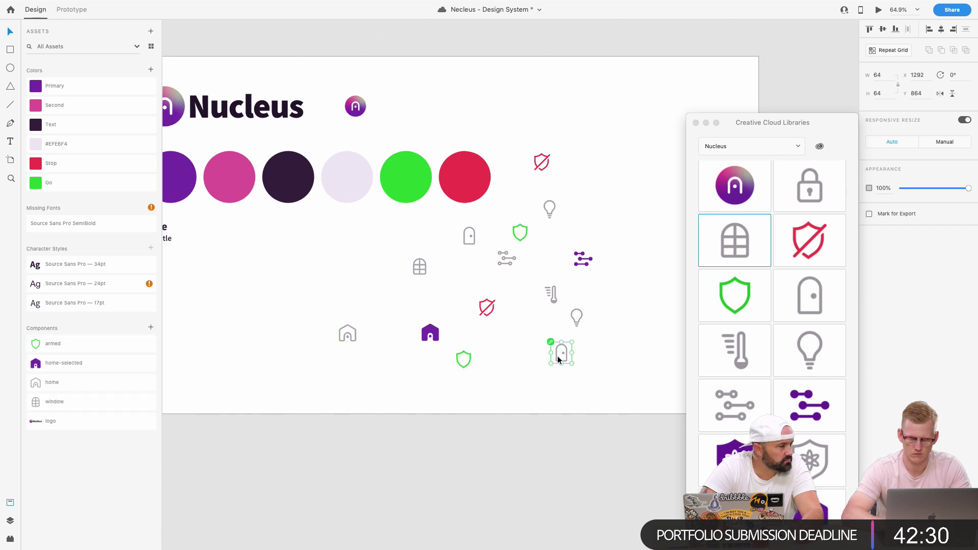
click(580, 320)
key(super+k)
click(554, 308)
click(554, 302)
key(super+k)
click(591, 259)
key(super+k)
Make separate components from the grey automation icon, the upper green shield and the upper light bulb.
click(503, 255)
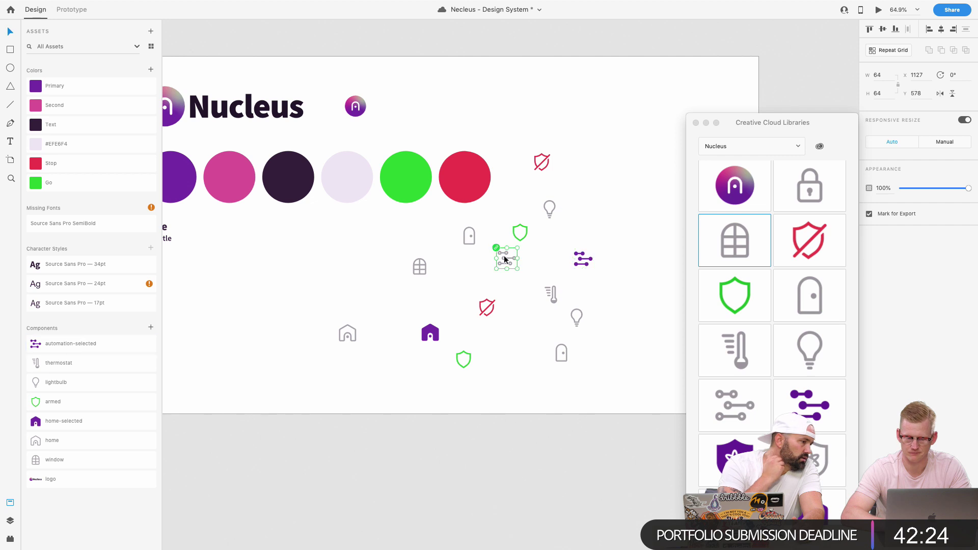
key(super+k)
click(520, 233)
key(super+k)
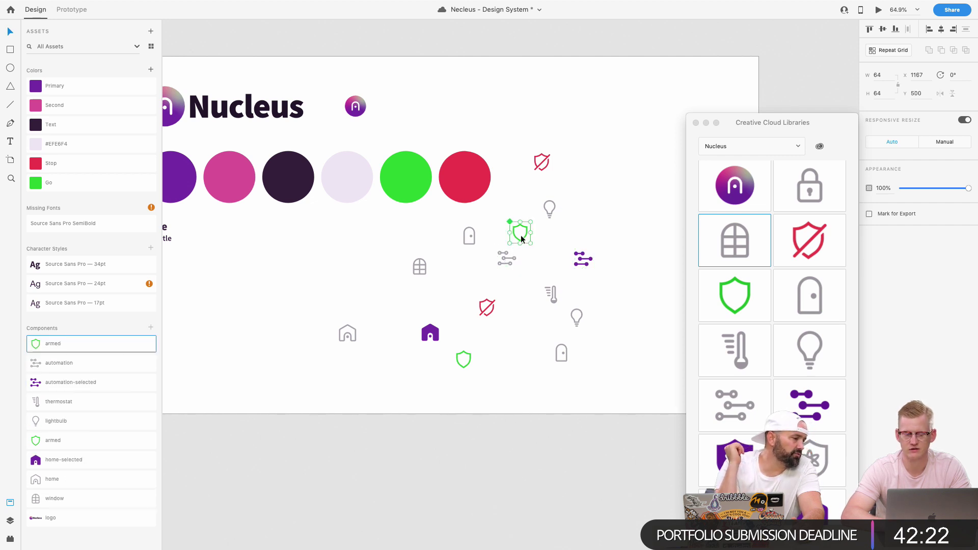
click(551, 209)
key(super+k)
Make separate components from the upper red crossed-out shield and the upper door icon.
click(540, 161)
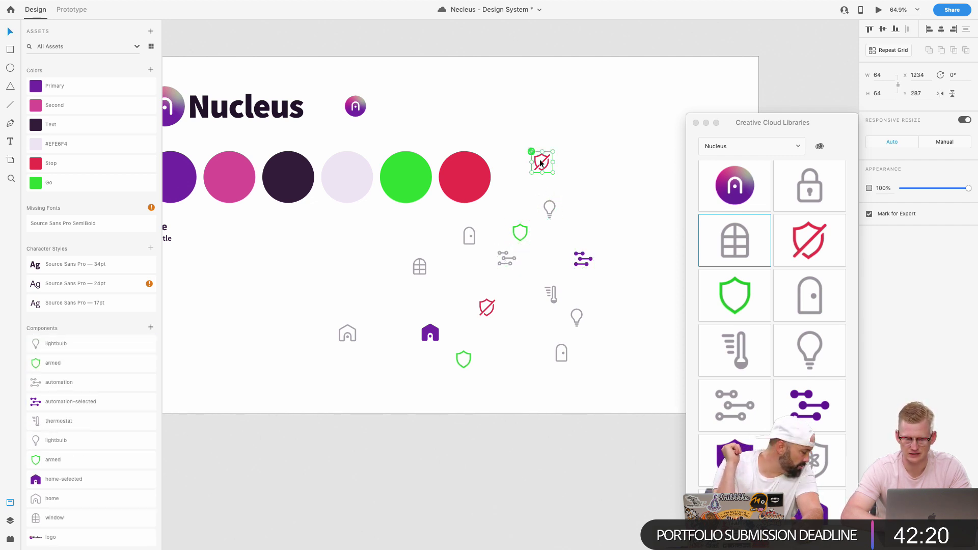
key(super+k)
click(466, 224)
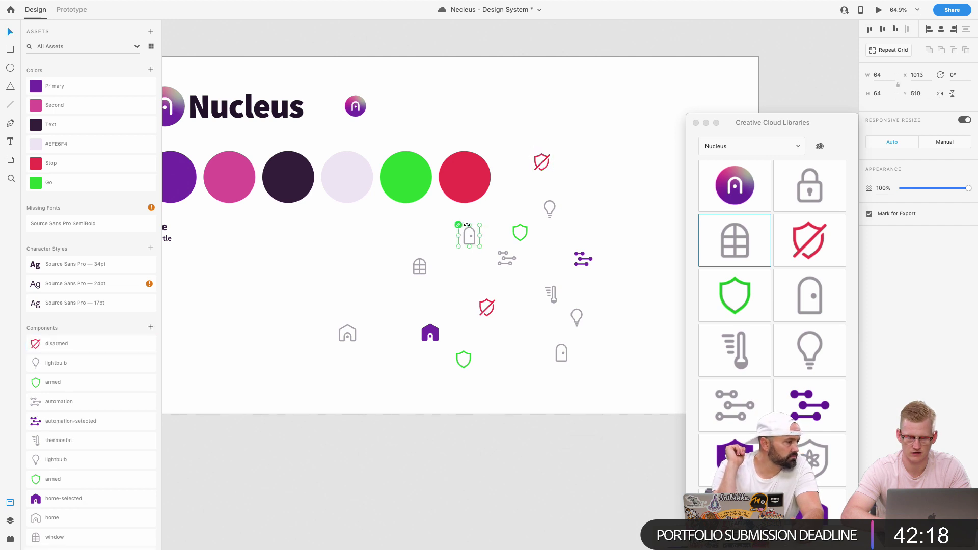
key(super+k)
click(419, 269)
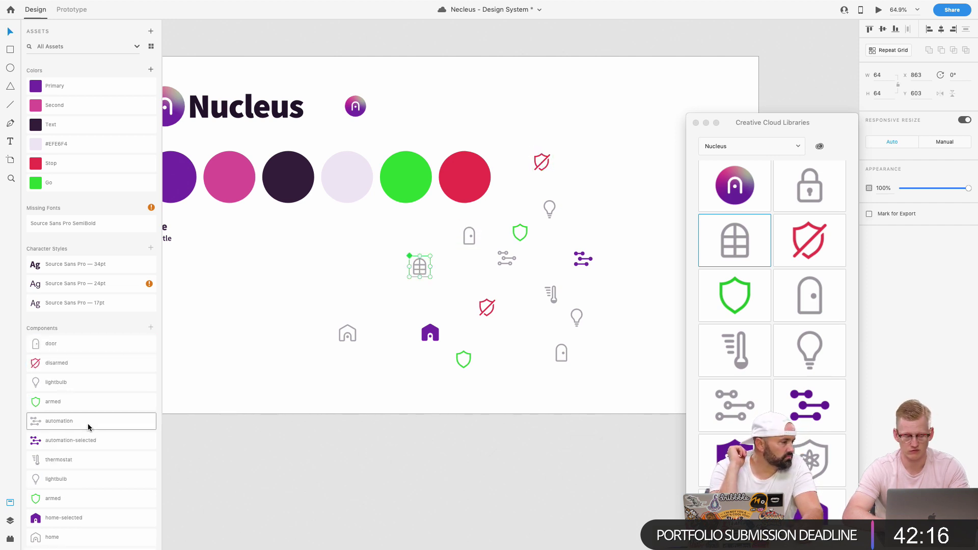
scroll(128, 418, down, 2)
Switch to the "Nucleus - iPad Pro App" document and update its linked assets with the new design system icon components.
key(ctrl+Left)
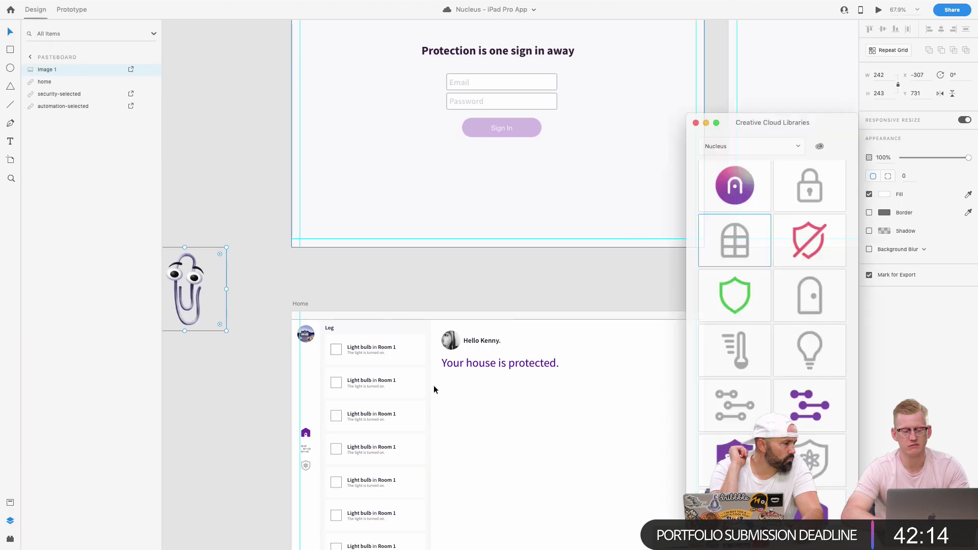
click(110, 94)
key(super+shift+y)
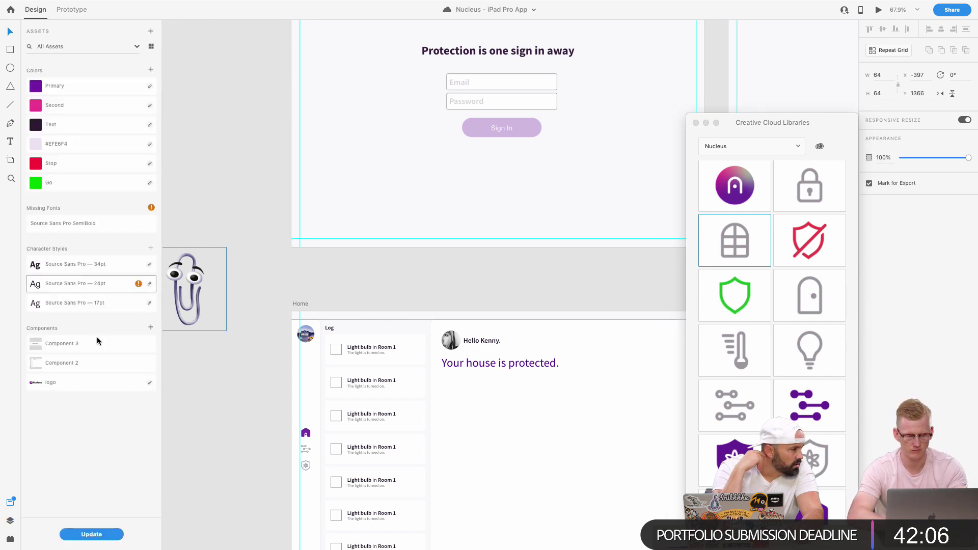
click(100, 536)
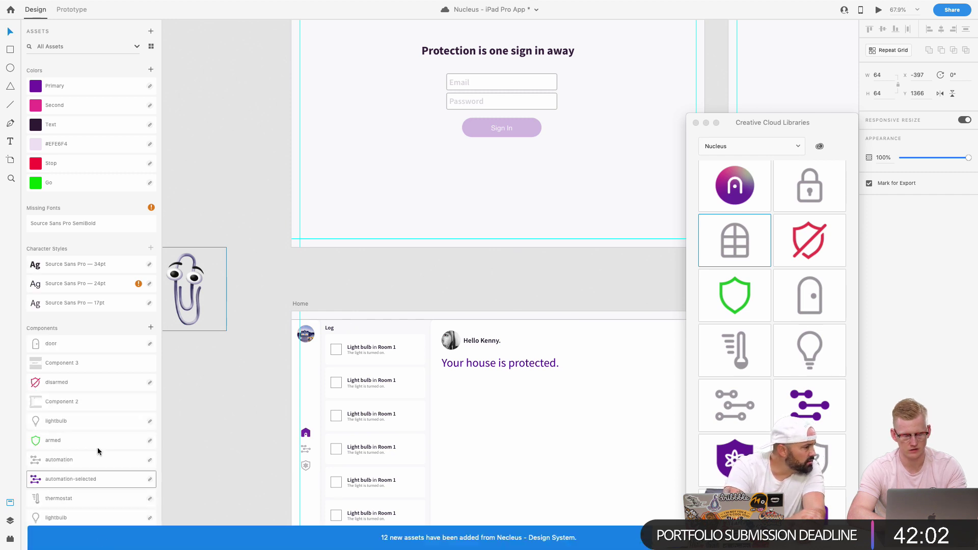
scroll(99, 451, down, 3)
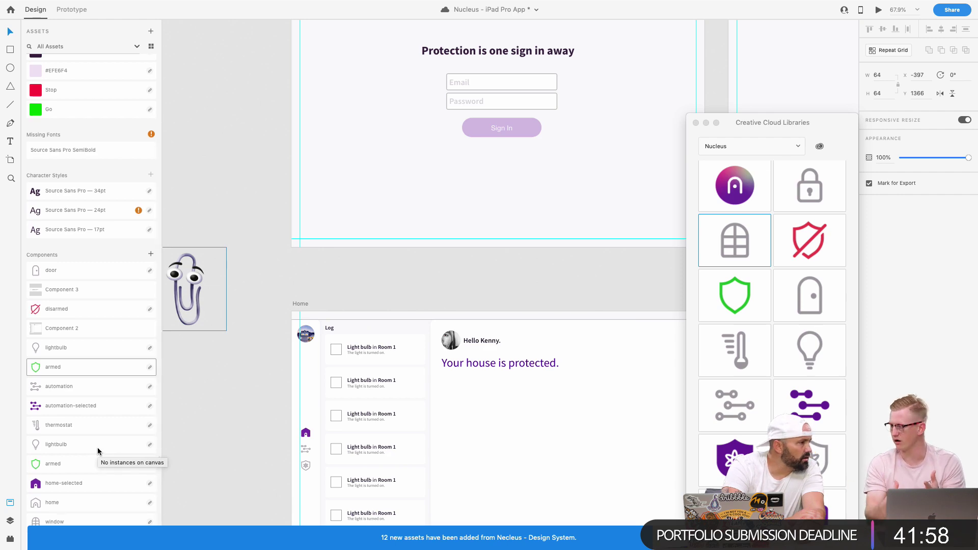
Return to the "Necleus - Design System" document and enlarge the upper door icon inside its main component.
key(super+grave)
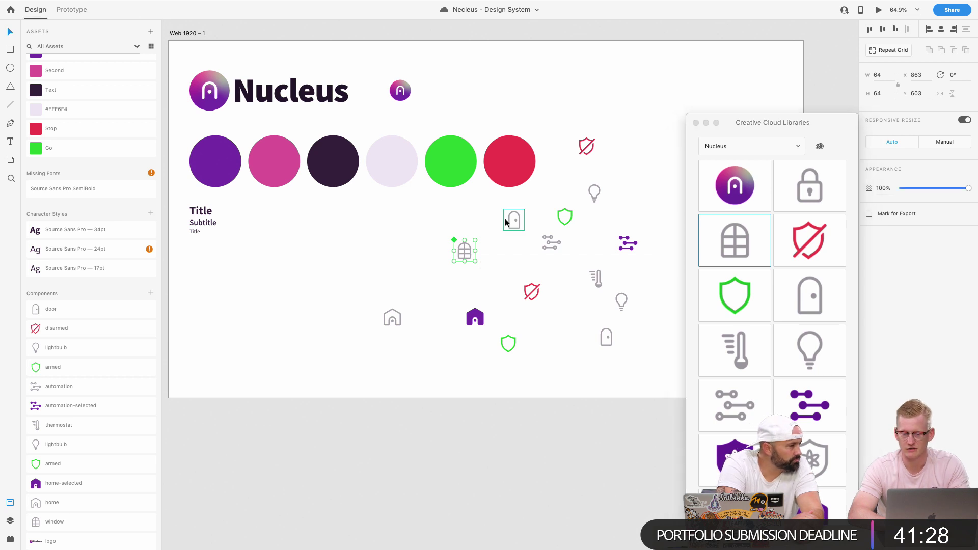
scroll(500, 195, up, 5)
click(519, 228)
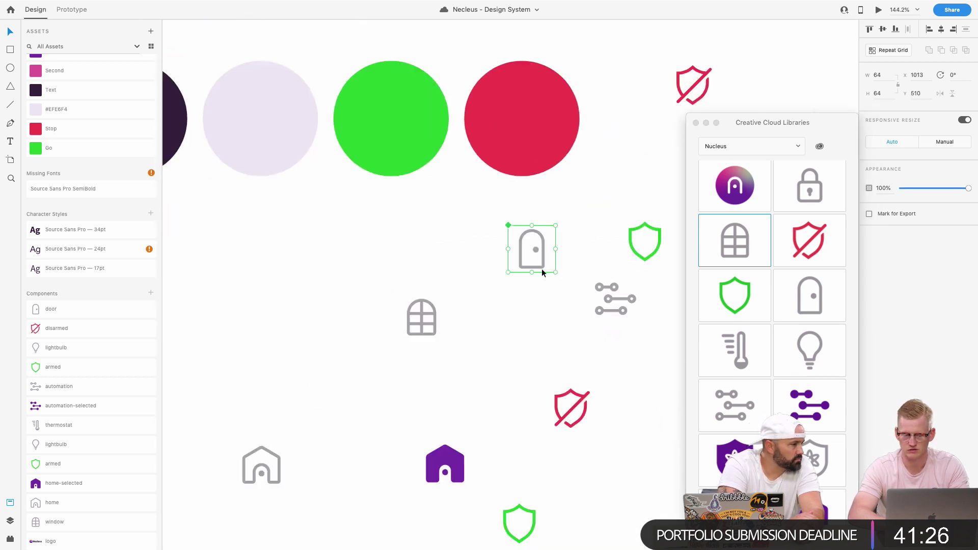
scroll(542, 267, up, 6)
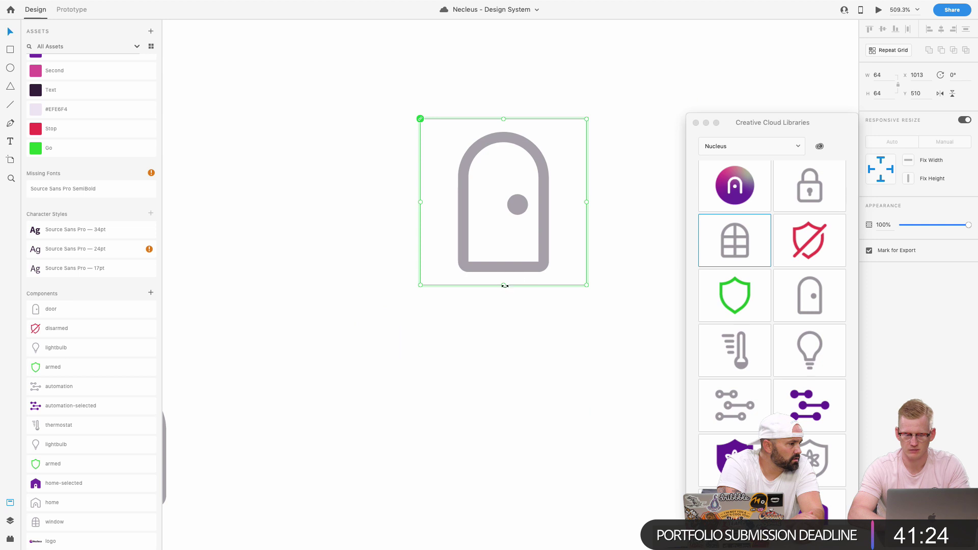
drag(504, 285, 505, 359)
scroll(505, 405, down, 10)
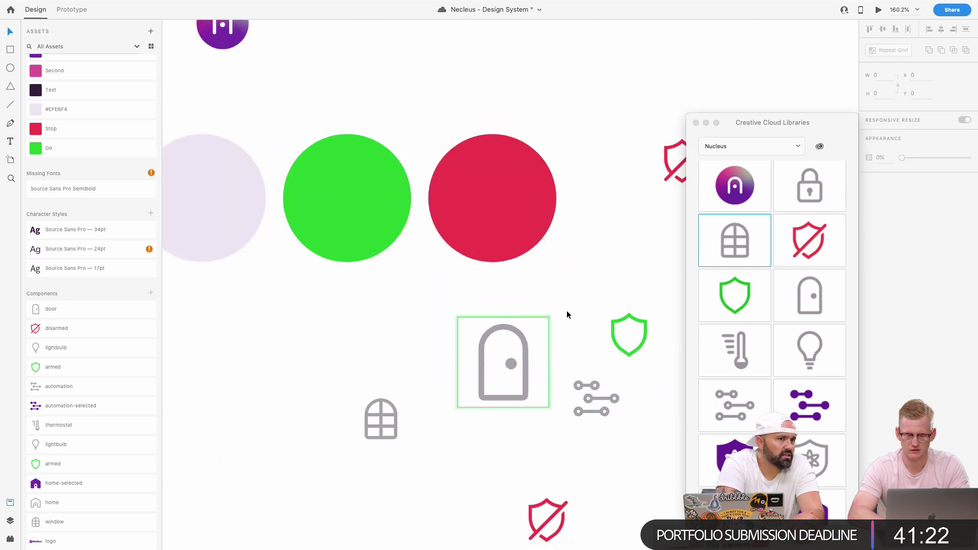
click(567, 315)
key(super+0)
Switch back to the "Nucleus - iPad Pro App" document and select the first card's title text inside the Home log's repeat grid.
key(ctrl+Left)
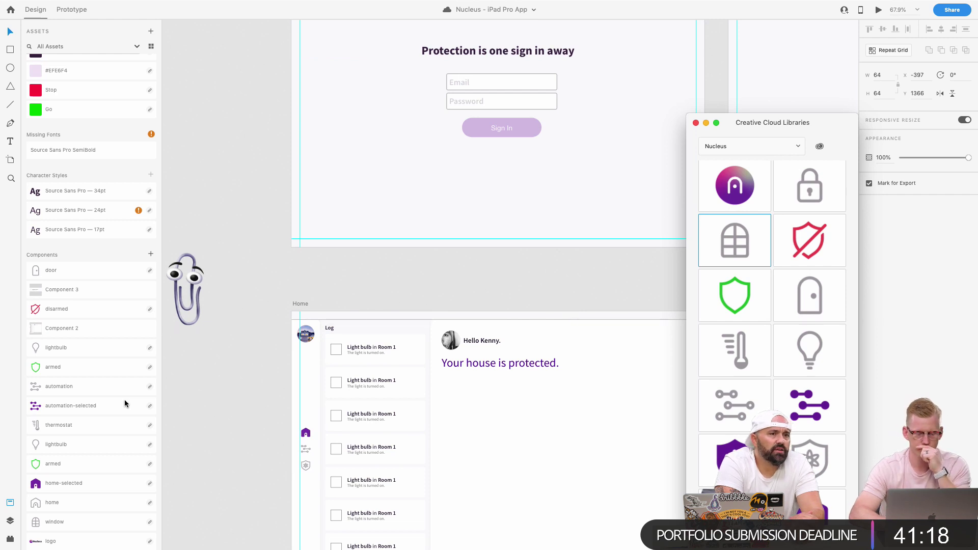
scroll(320, 439, down, 10)
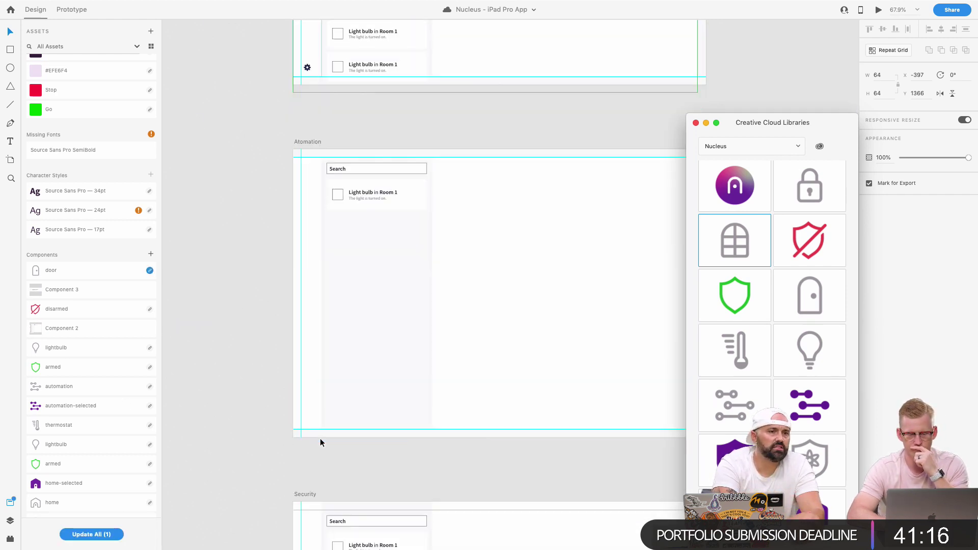
scroll(320, 438, up, 10)
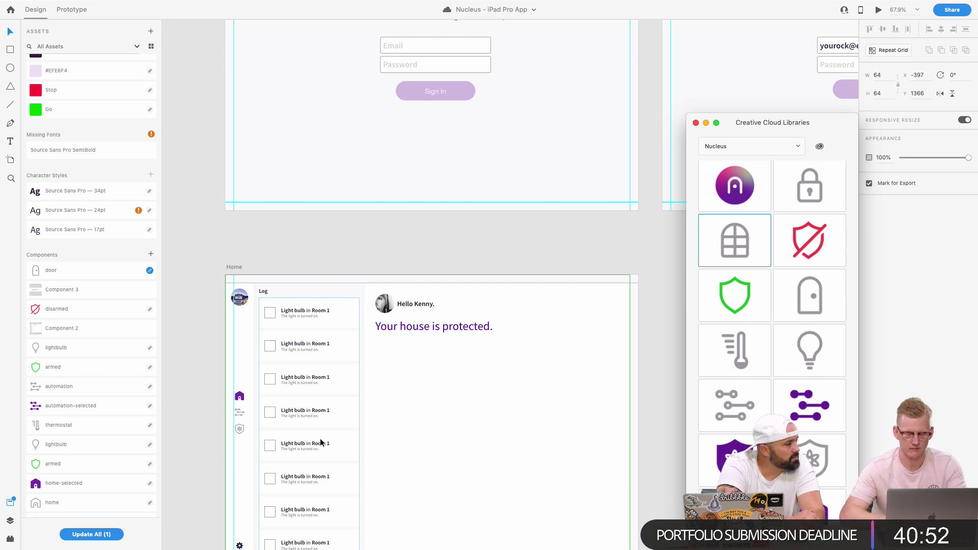
scroll(509, 305, down, 5)
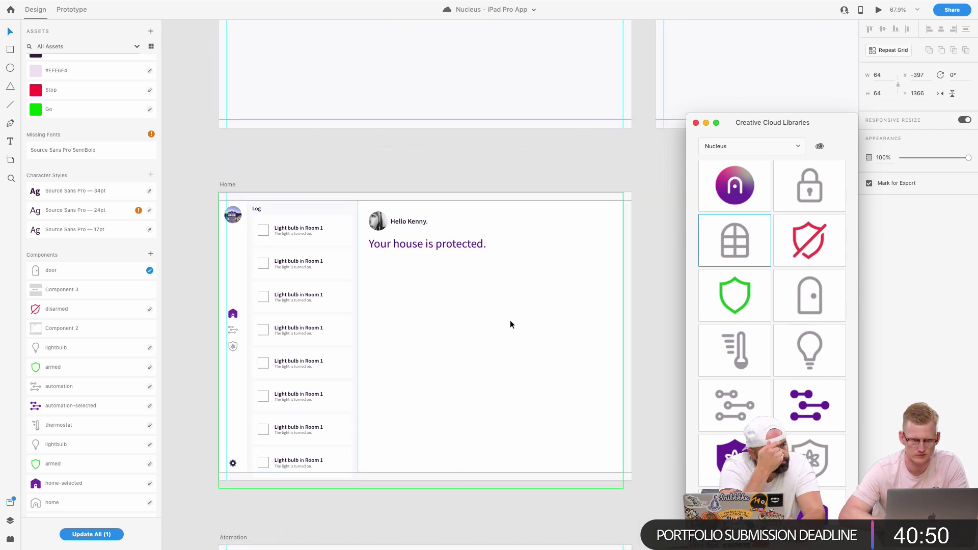
scroll(509, 320, down, 3)
scroll(373, 203, down, 3)
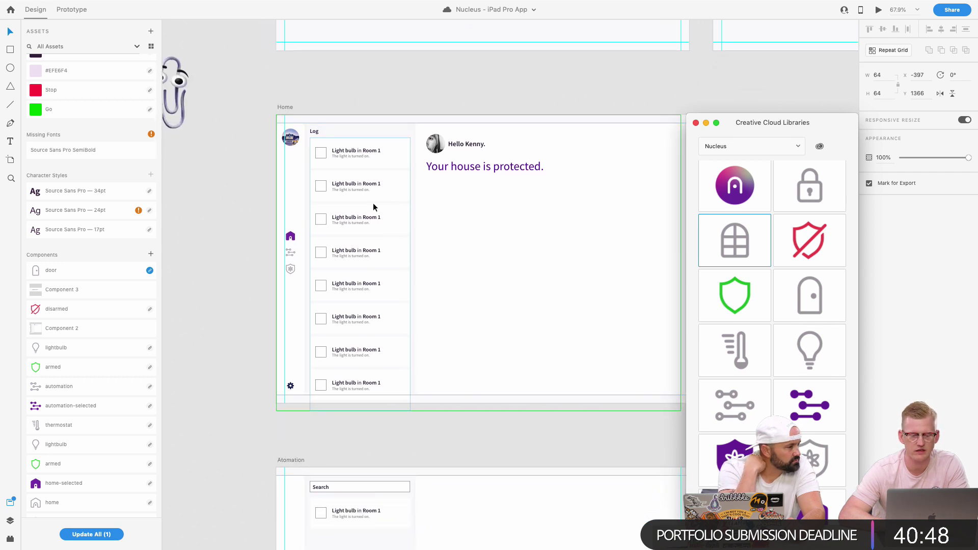
scroll(373, 207, up, 10)
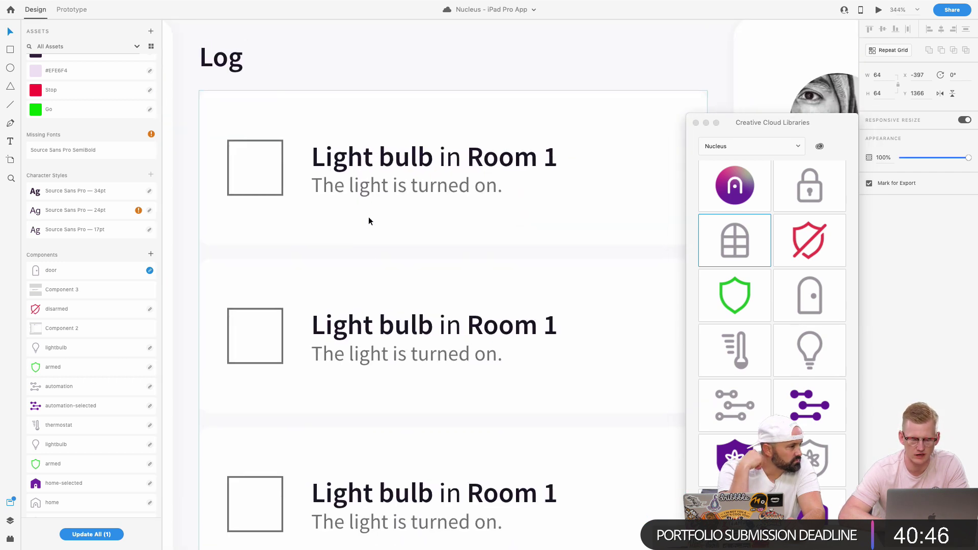
click(274, 321)
key(super+r)
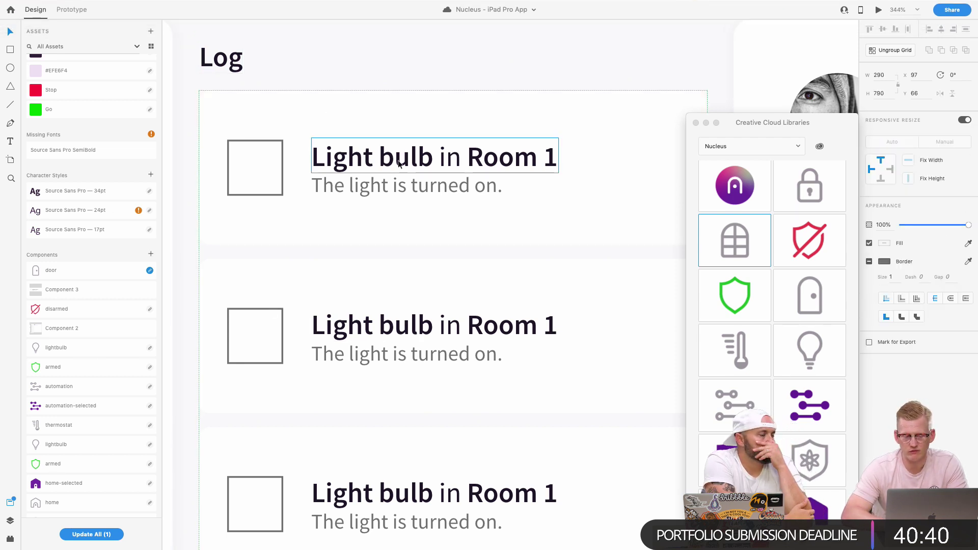
double_click(401, 155)
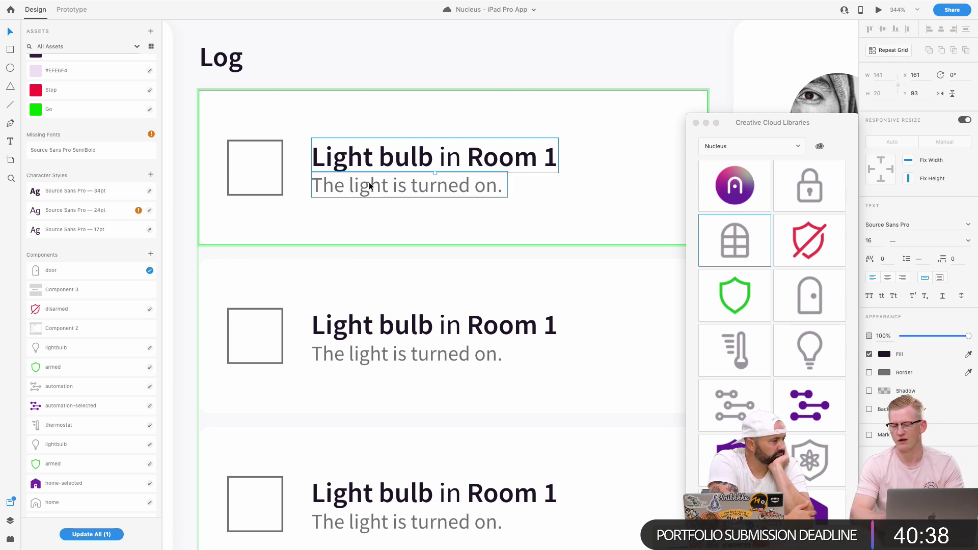
click(152, 5)
mouse_move(143, 4)
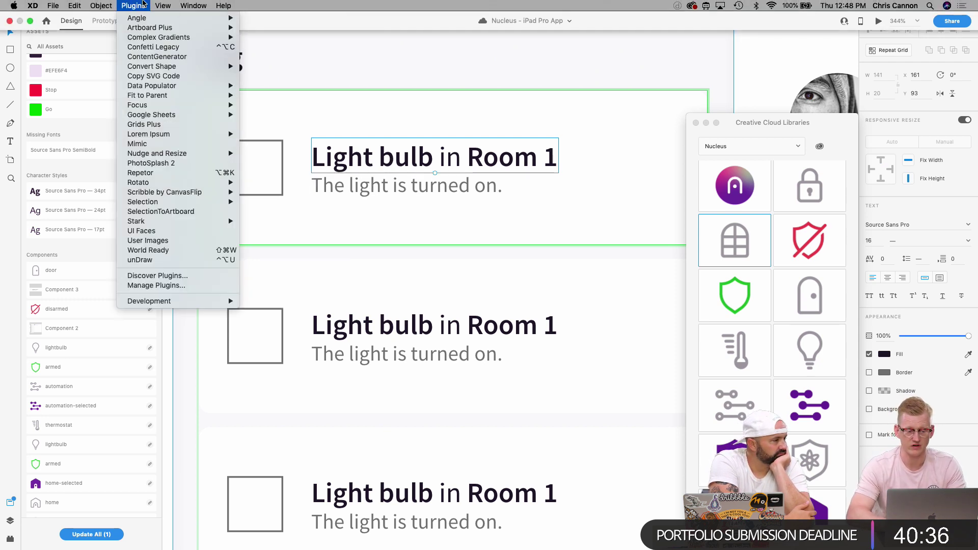
mouse_move(159, 116)
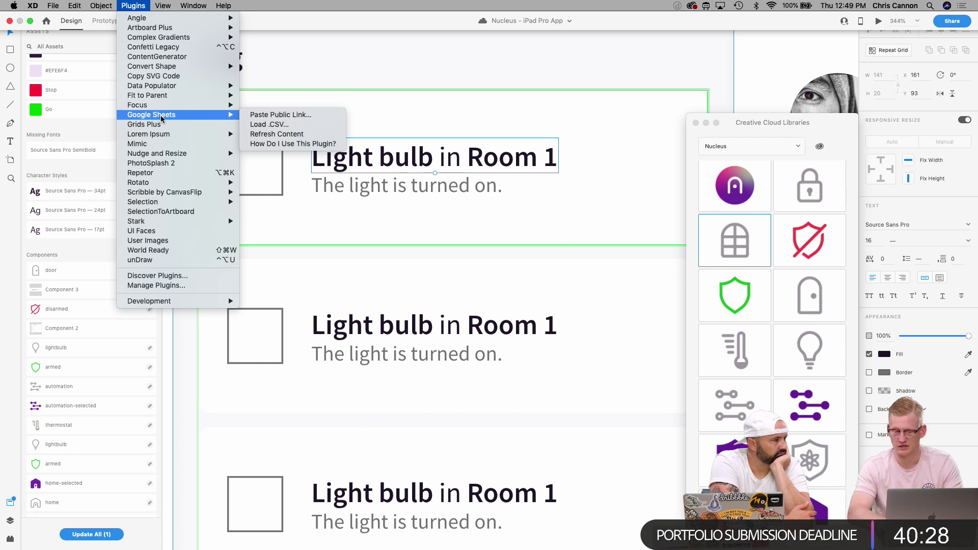
click(472, 402)
Close the floating Creative Cloud Libraries window to uncover the Home artboard.
scroll(472, 403, down, 3)
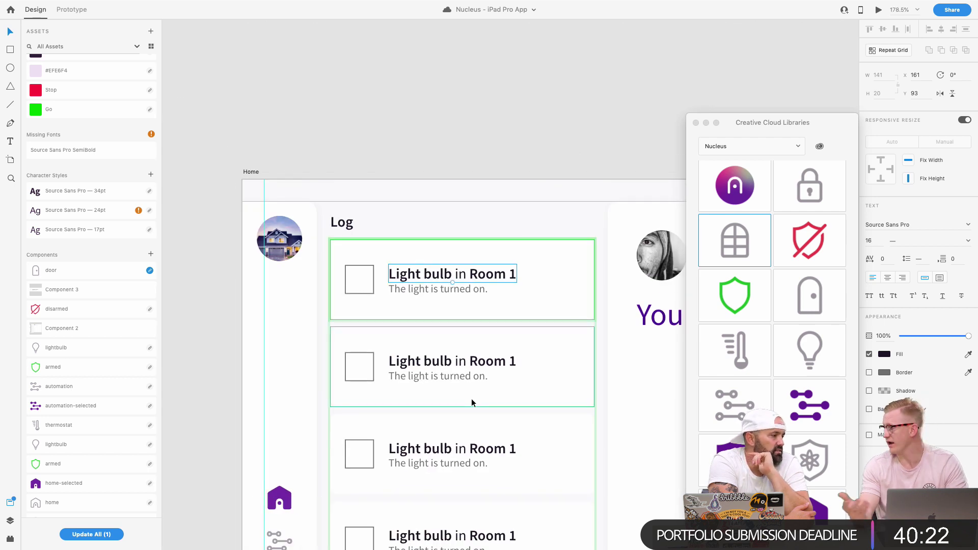
scroll(472, 403, down, 2)
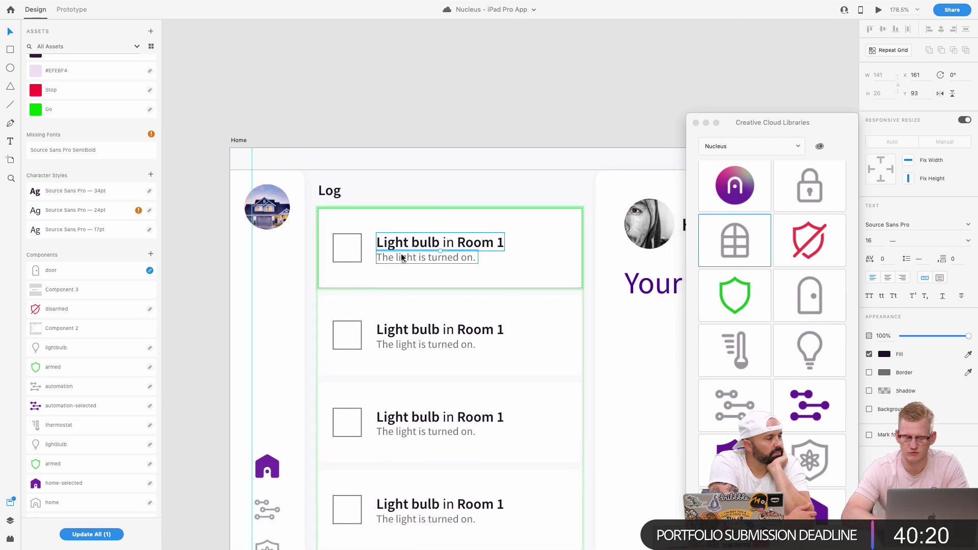
scroll(408, 336, down, 3)
scroll(408, 339, down, 1)
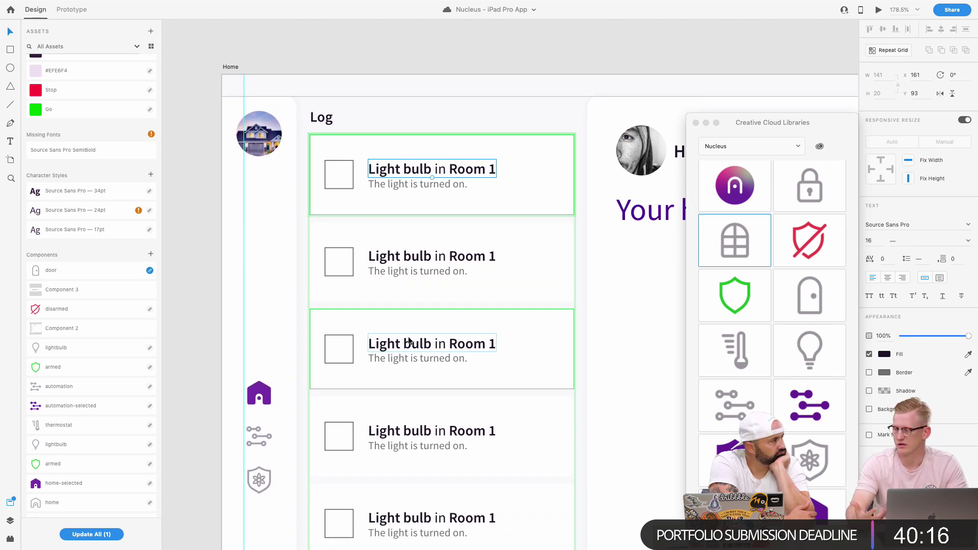
click(696, 123)
scroll(374, 143, down, 1)
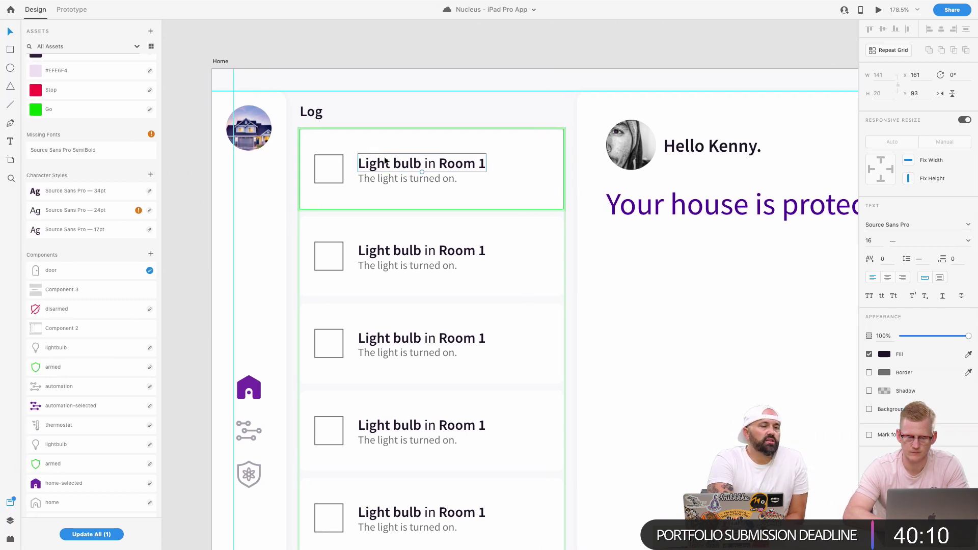
Place an instance of the lightbulb component inside the first log card, over its placeholder square.
click(316, 168)
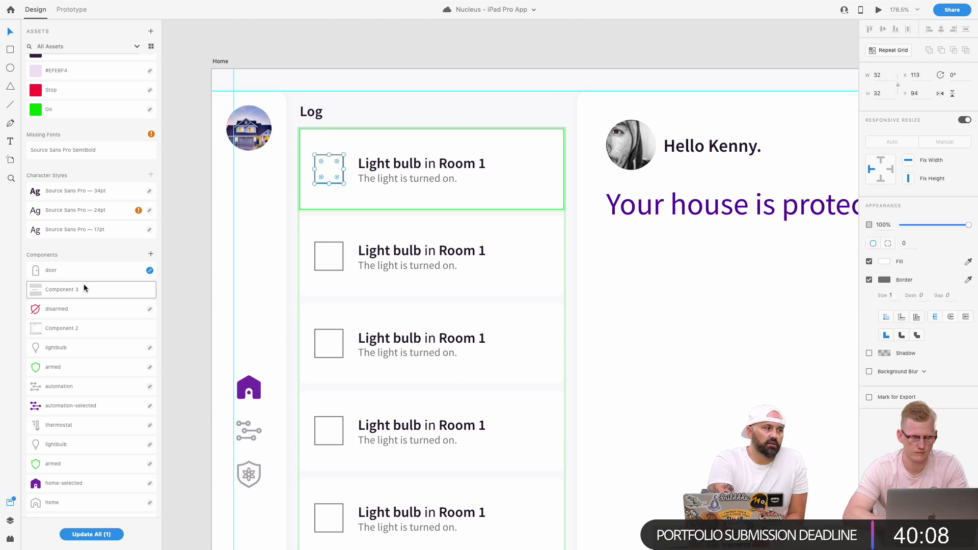
drag(37, 354, 332, 164)
scroll(357, 176, up, 5)
drag(361, 252, 363, 183)
key(super+z)
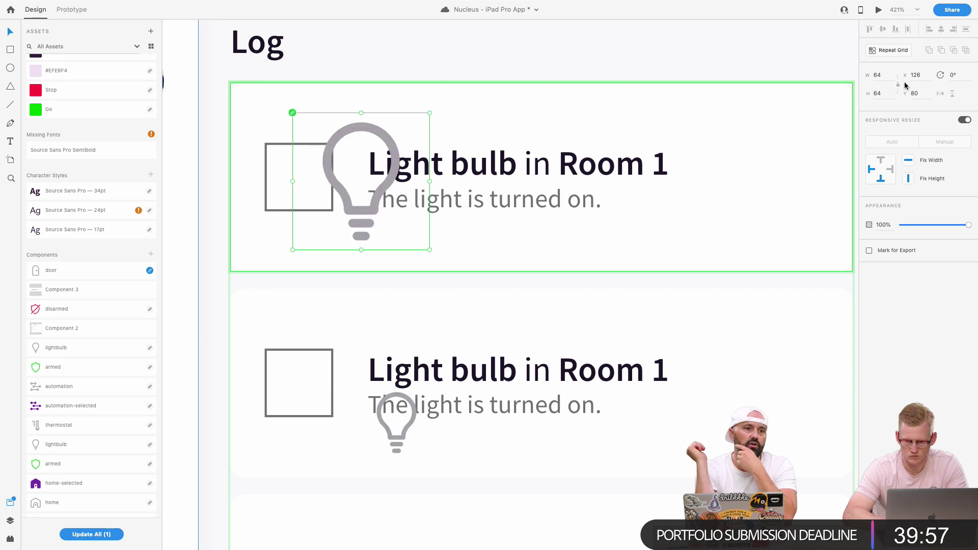
Turn off the lightbulb's responsive resize, scale it to 32 × 32, and align it over the first card's placeholder square.
click(965, 120)
click(882, 75)
text(32)
key(Return)
drag(341, 143, 314, 172)
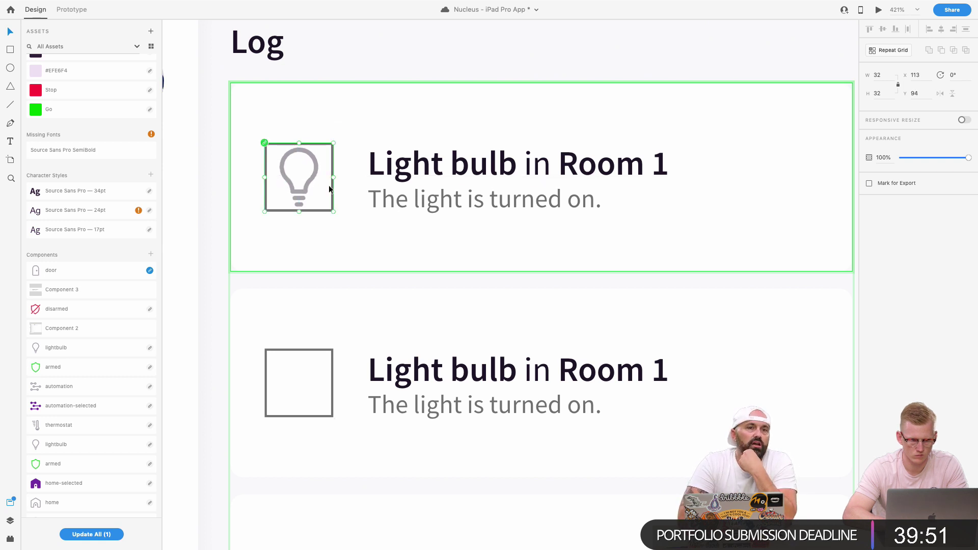
Try to replace the first card's placeholder square by cutting the lightbulb, deleting the square and pasting the lightbulb back.
key(Delete)
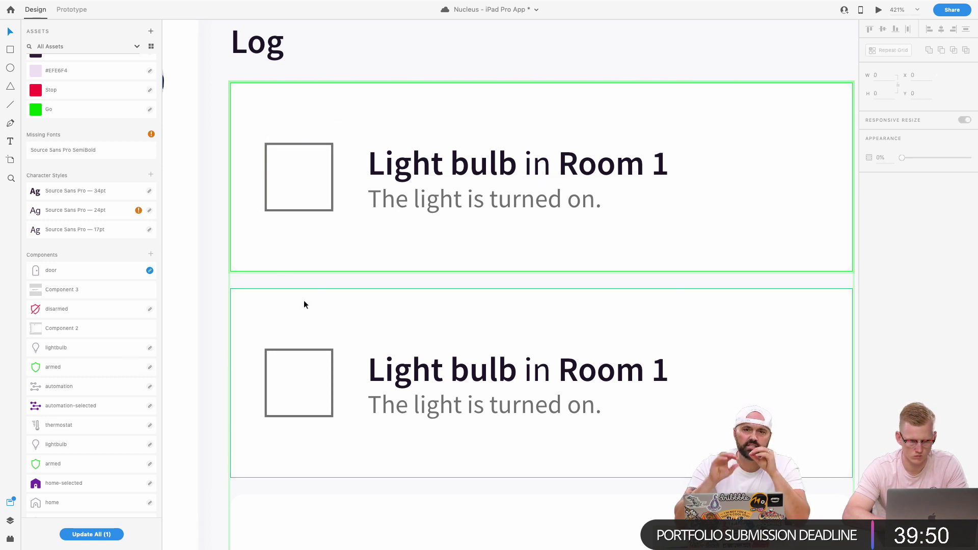
click(304, 210)
key(Delete)
key(ctrl+v)
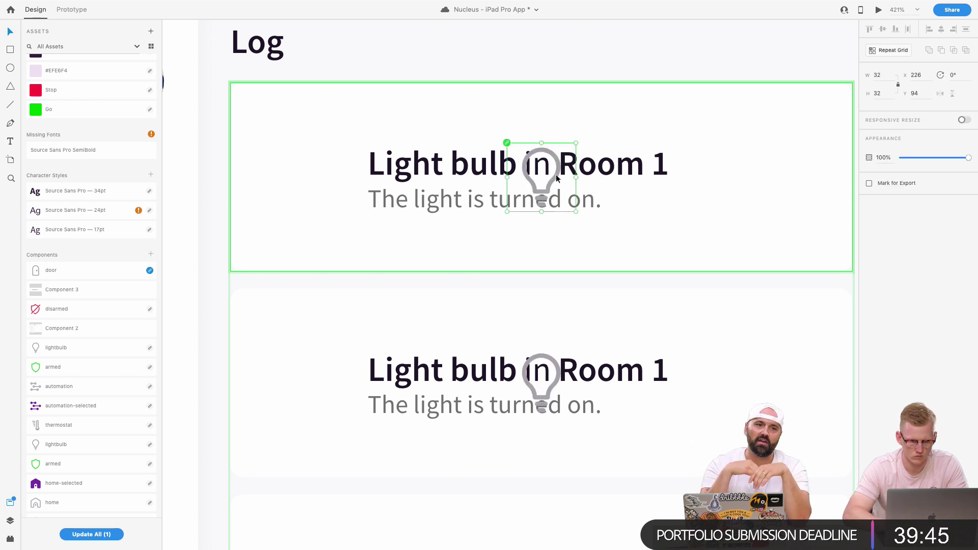
key(ctrl+z)
key(ctrl+z)
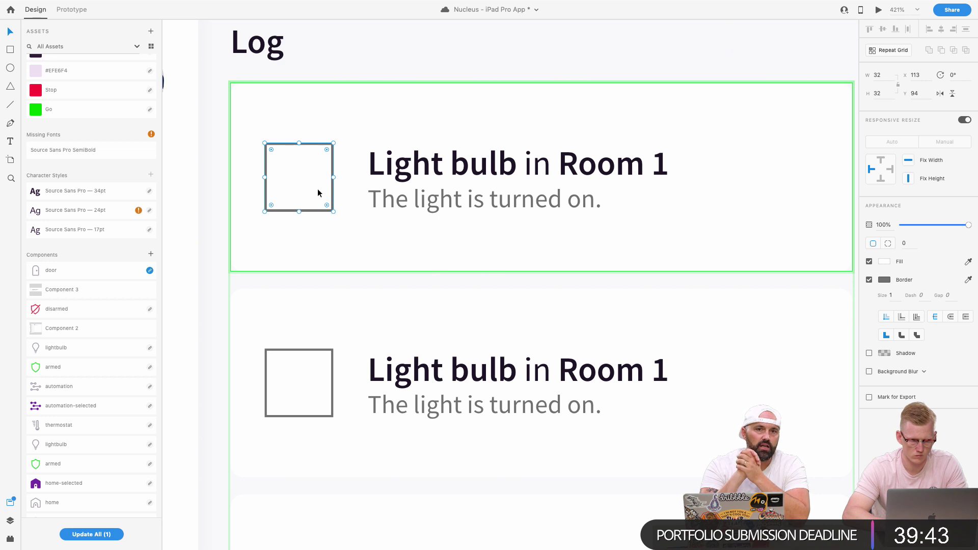
key(ctrl+v)
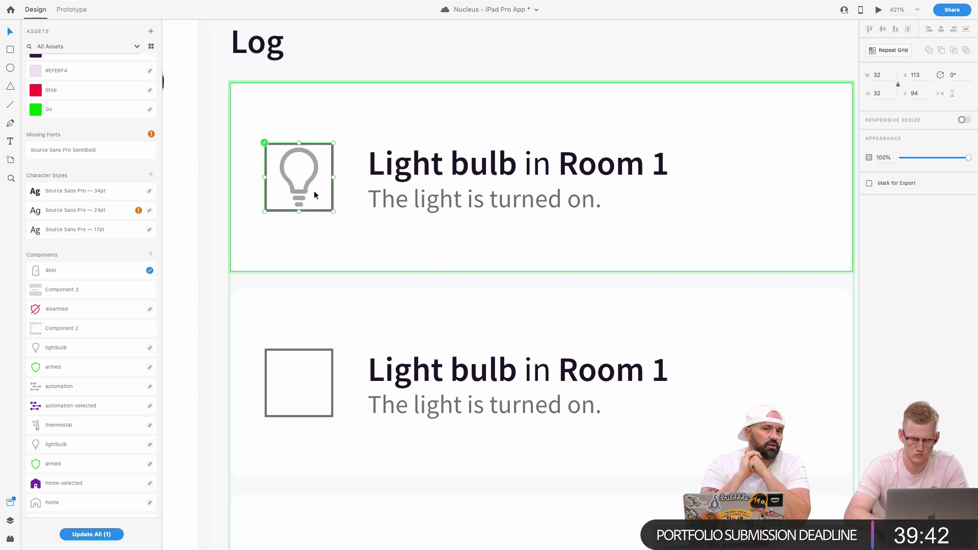
Hide the first card's lightbulb to delete the placeholder square beneath it, and make the lightbulb visible again.
key(Delete)
click(316, 145)
key(Delete)
key(super+y)
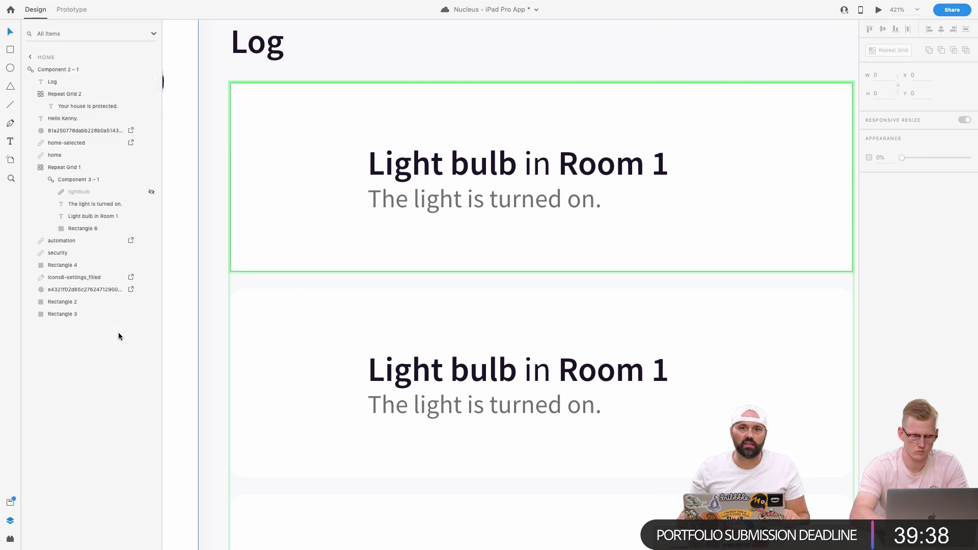
click(151, 191)
Replace "Light bulb" with "Motion detected" in the second log card's title.
scroll(445, 201, down, 5)
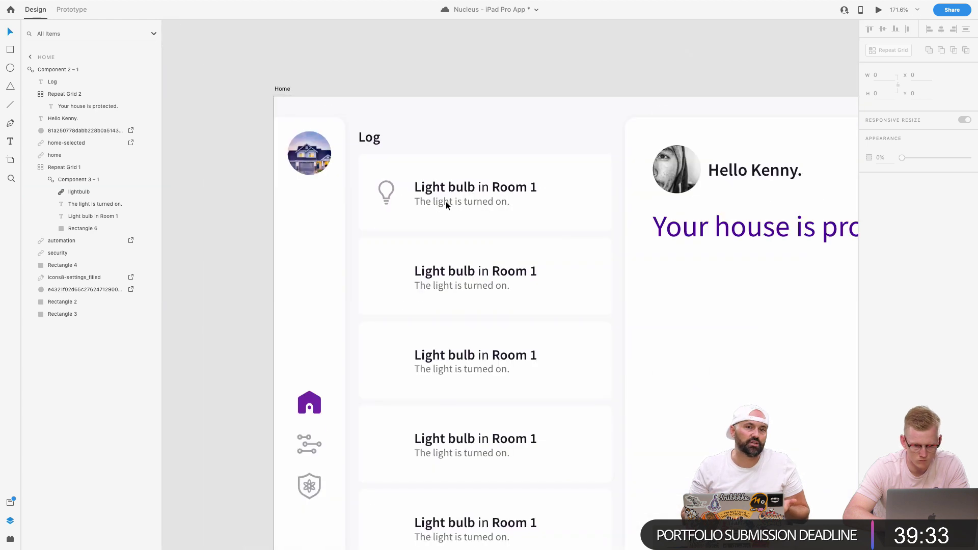
scroll(445, 201, right, 2)
scroll(425, 176, up, 3)
scroll(425, 176, down, 4)
scroll(425, 176, down, 2)
double_click(445, 197)
double_click(424, 168)
double_click(453, 167)
click(460, 166)
drag(457, 166, 386, 164)
text(Motion)
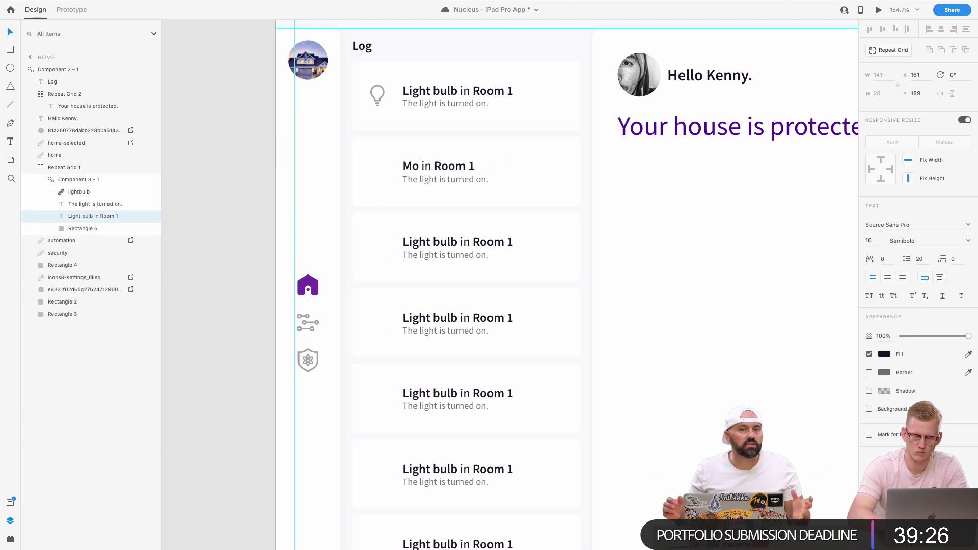
text( dee)
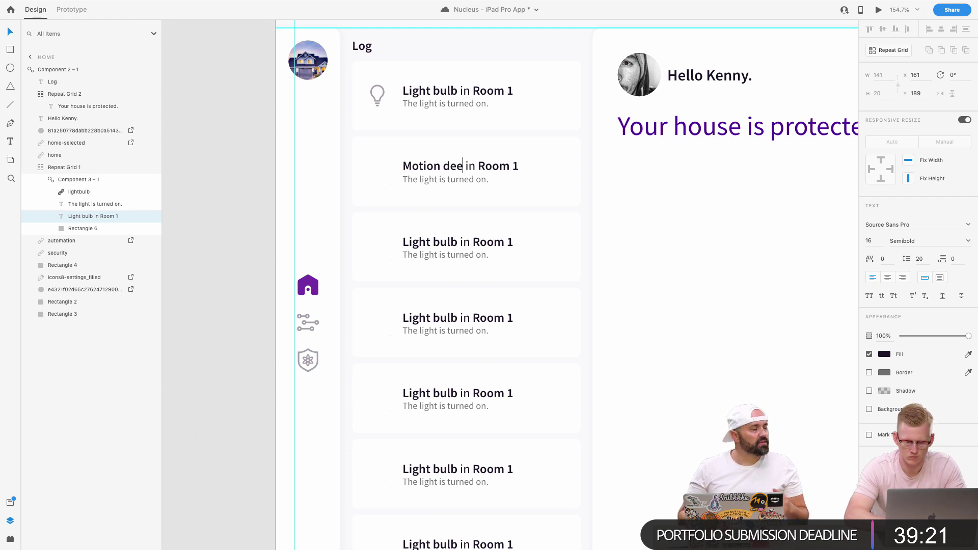
key(BackSpace)
text(tected)
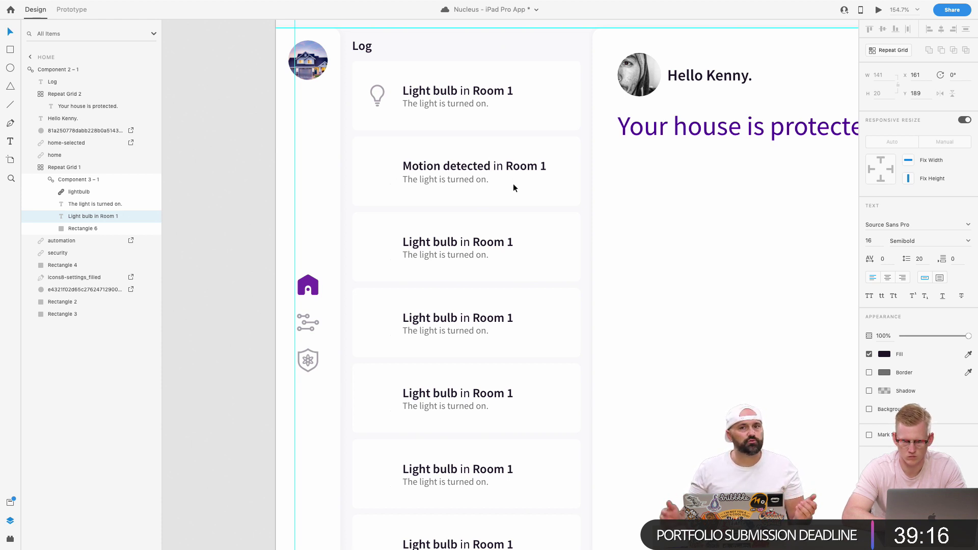
key(Escape)
Display the document assets and examine the available icon components, briefly checking the "Necleus - Design System" document as well.
scroll(505, 197, right, 1)
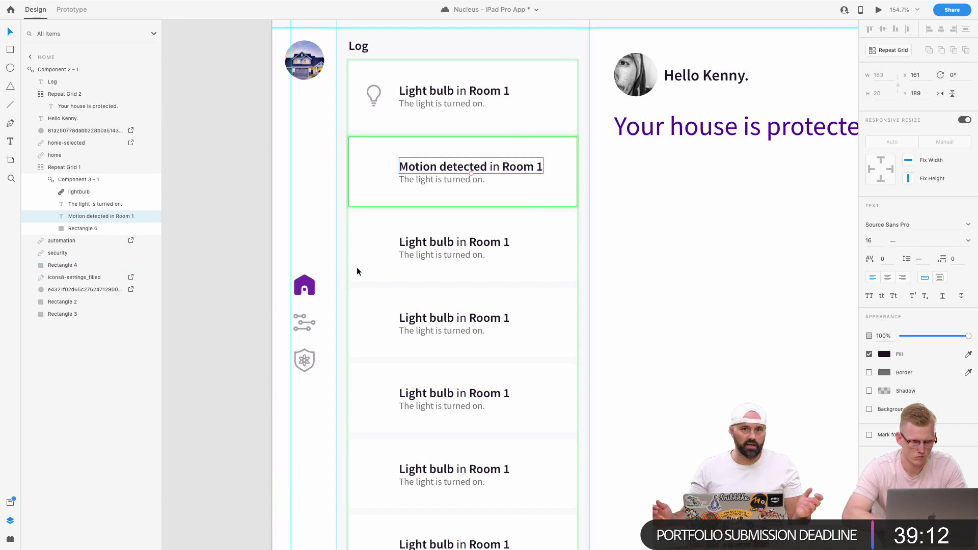
scroll(285, 255, left, 2)
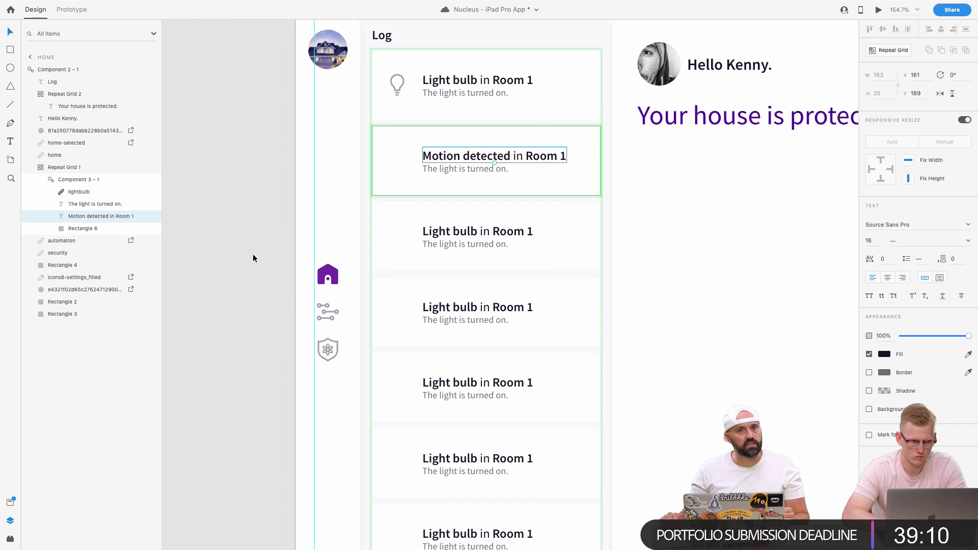
key(super+shift+y)
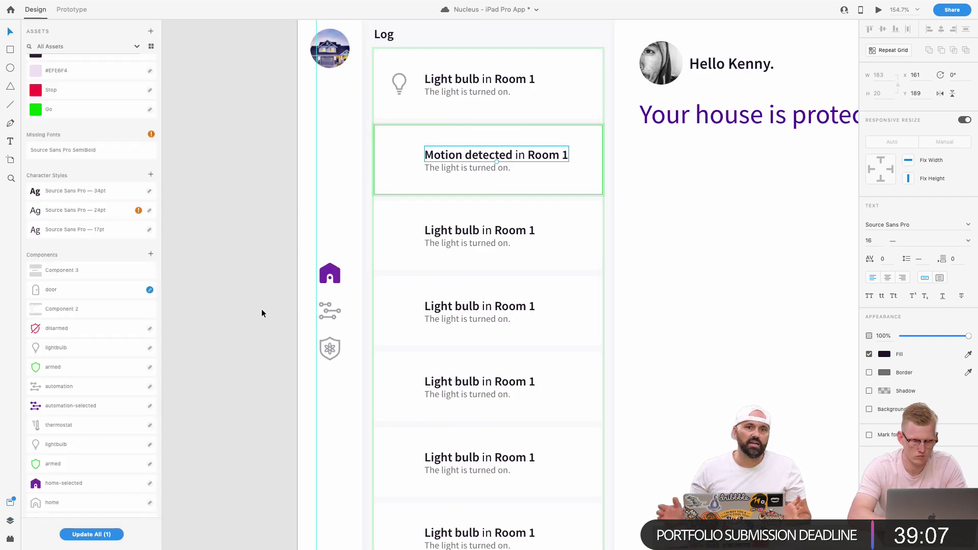
scroll(75, 352, down, 2)
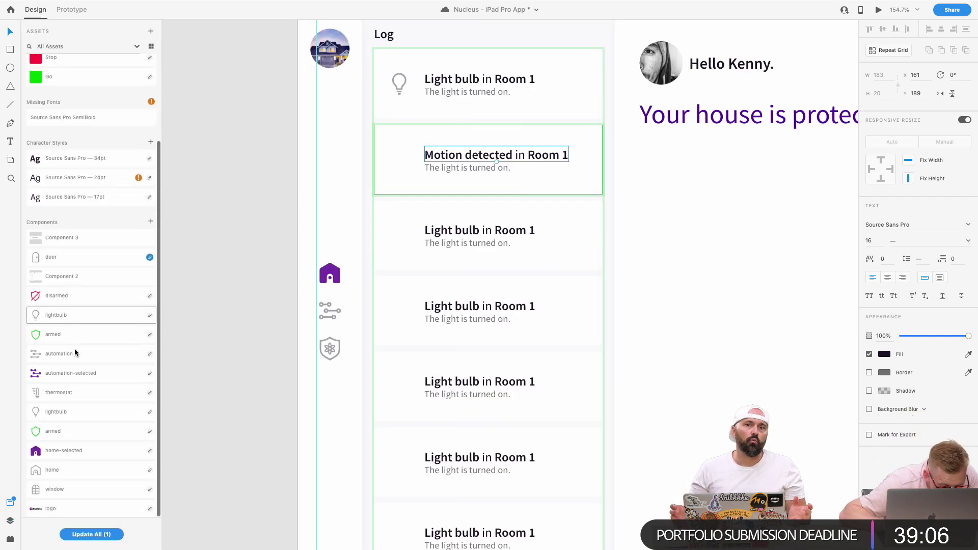
mouse_move(120, 320)
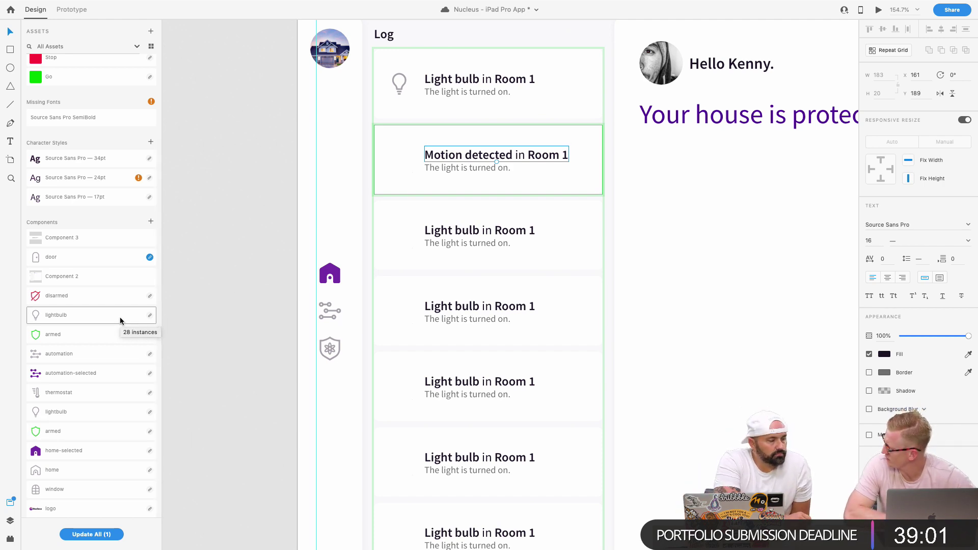
key(ctrl+Right)
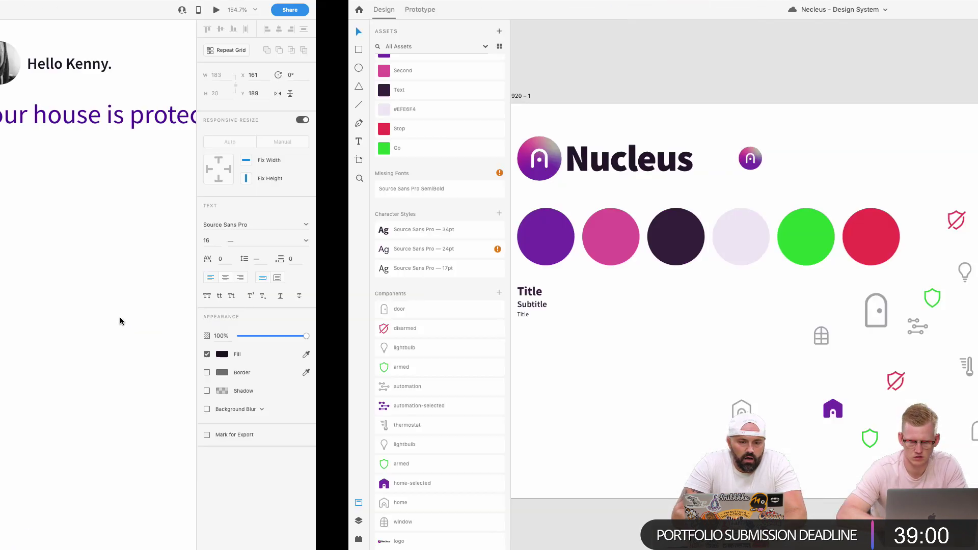
key(ctrl+Left)
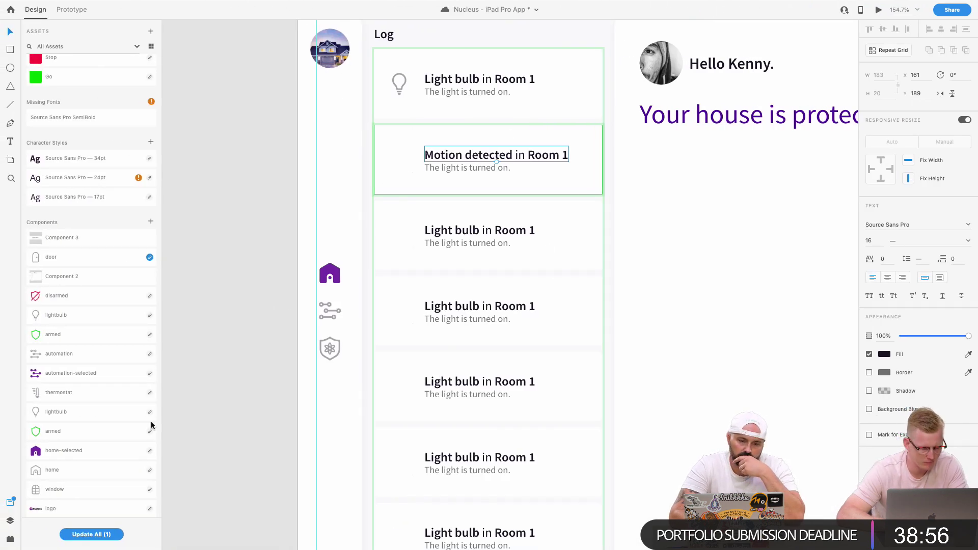
mouse_move(34, 398)
mouse_down()
mouse_move(341, 235)
mouse_move(403, 155)
mouse_move(337, 206)
mouse_move(153, 298)
mouse_move(49, 394)
mouse_up()
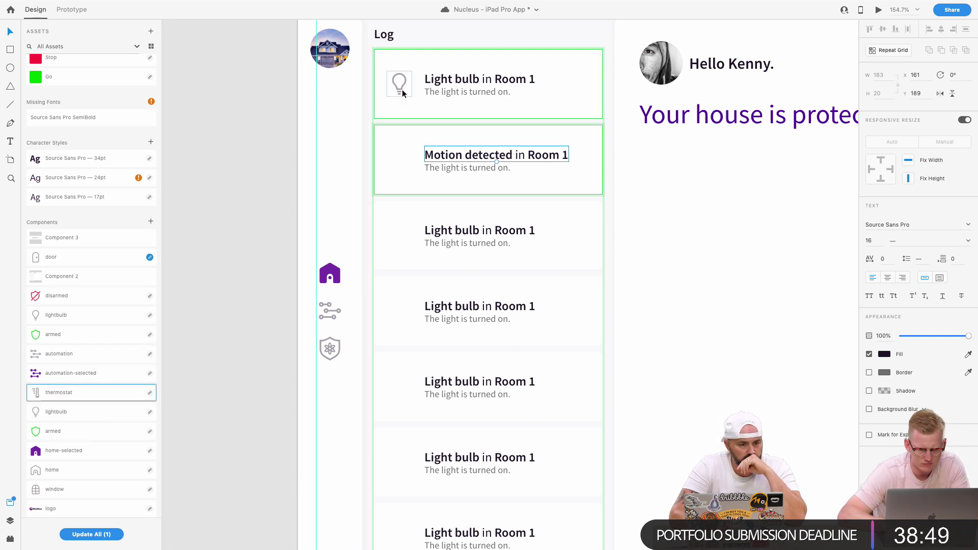
Cut and re-paste the first card's lightbulb so it repeats across all log cards, and position it before the title text.
double_click(399, 87)
key(Delete)
click(441, 80)
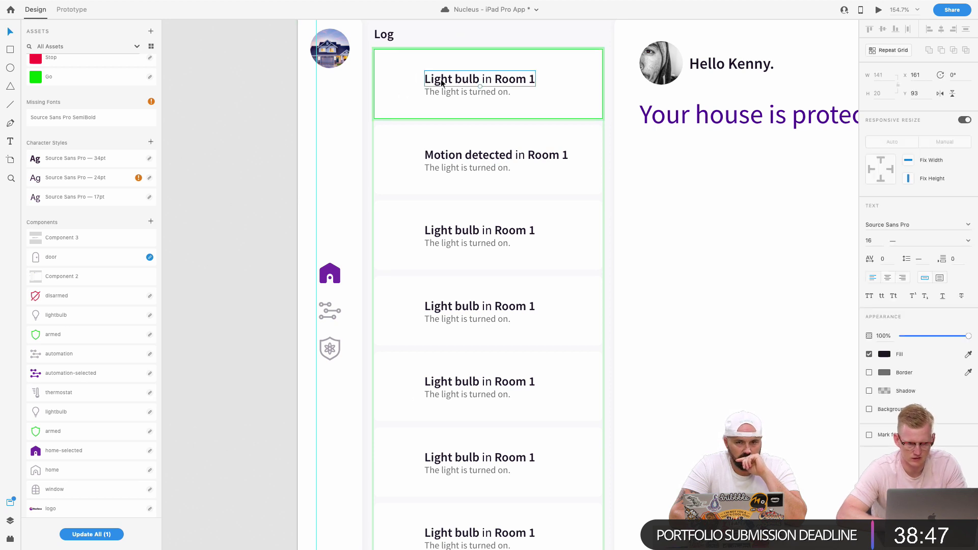
key(ctrl+v)
drag(485, 93, 400, 86)
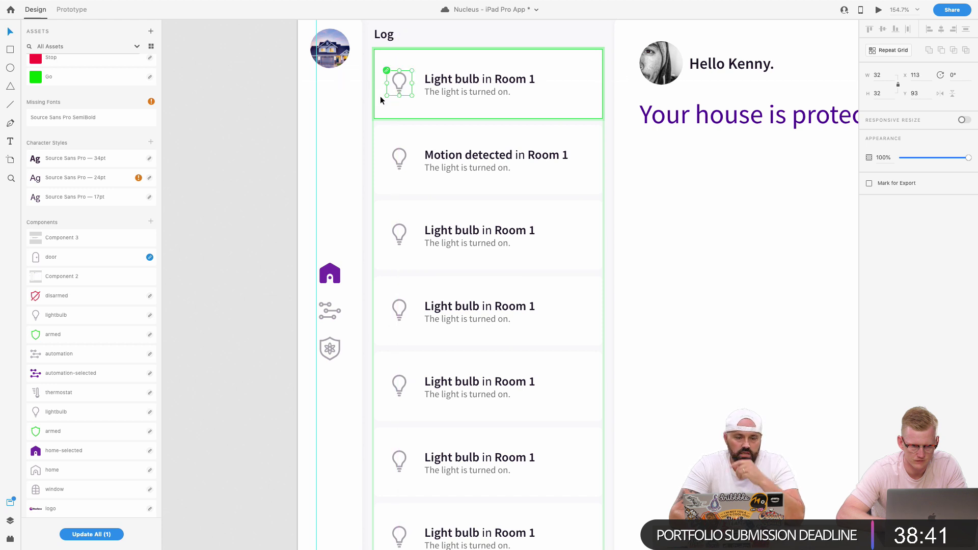
Swap the lightbulb in the "Motion detected in Room 1" card for the thermostat component.
scroll(380, 96, up, 5)
scroll(372, 131, down, 4)
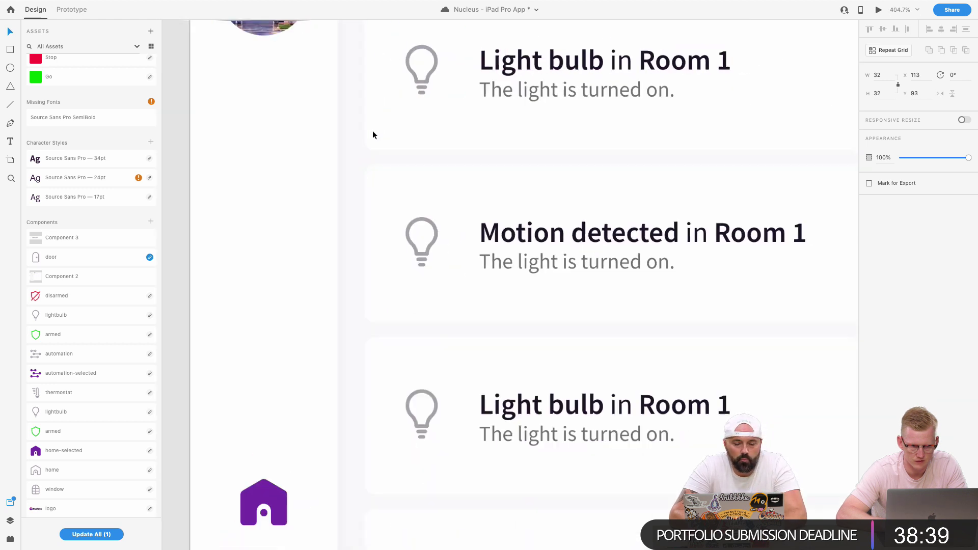
click(385, 224)
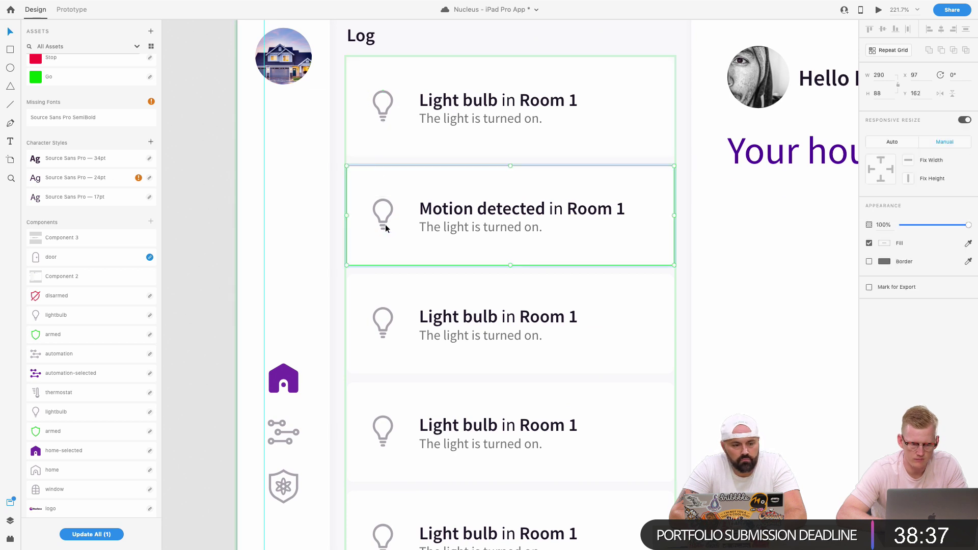
drag(26, 400, 349, 221)
double_click(378, 219)
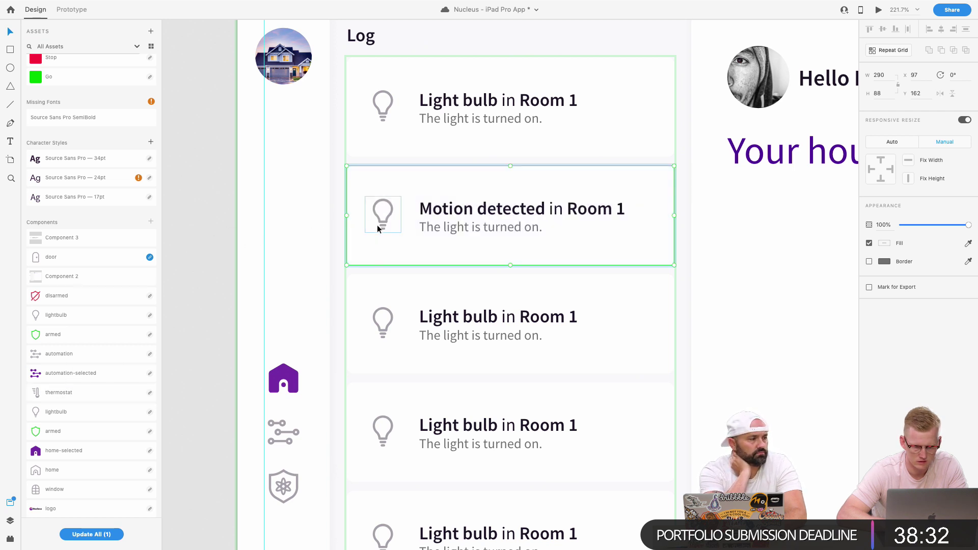
drag(36, 392, 391, 216)
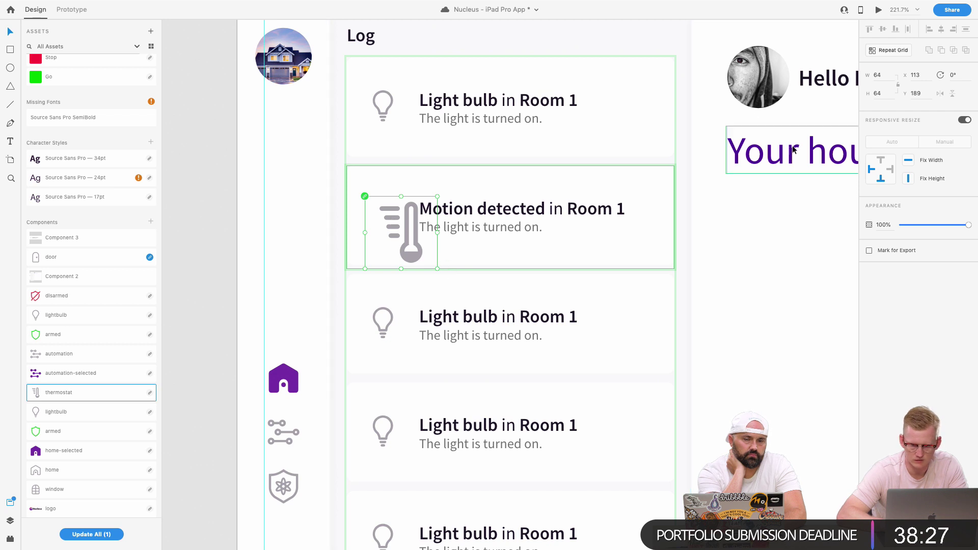
Turn off responsive resize for the second card's thermostat icon and scale it to 32 × 32.
click(961, 122)
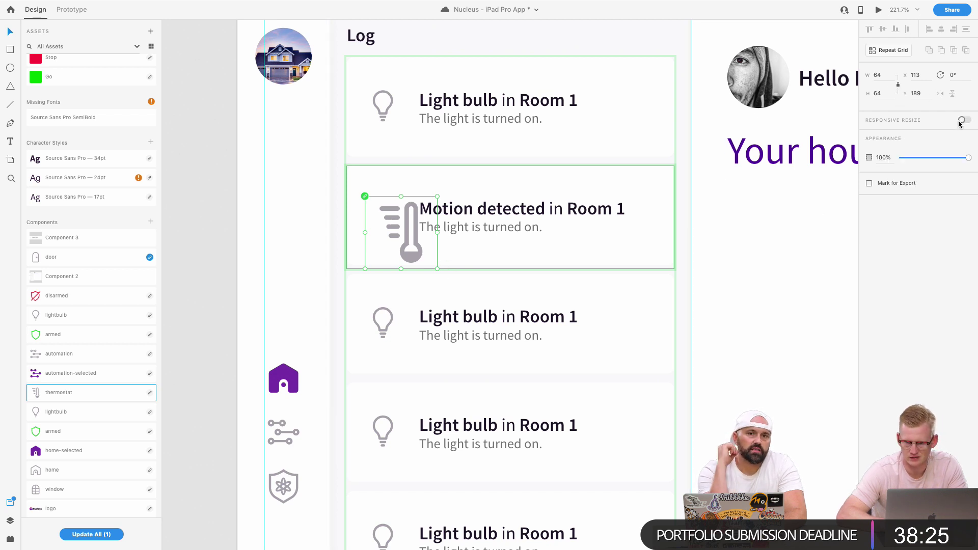
text(32)
key(Return)
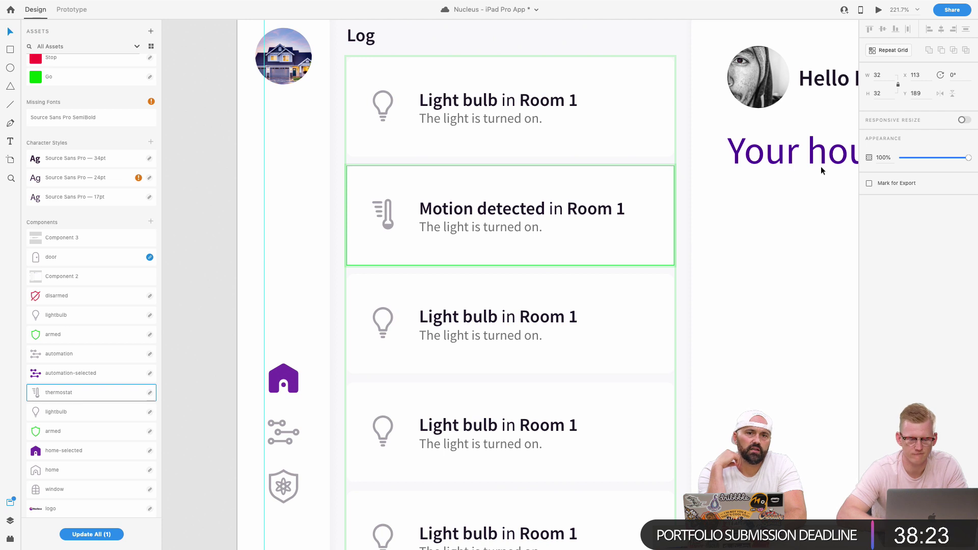
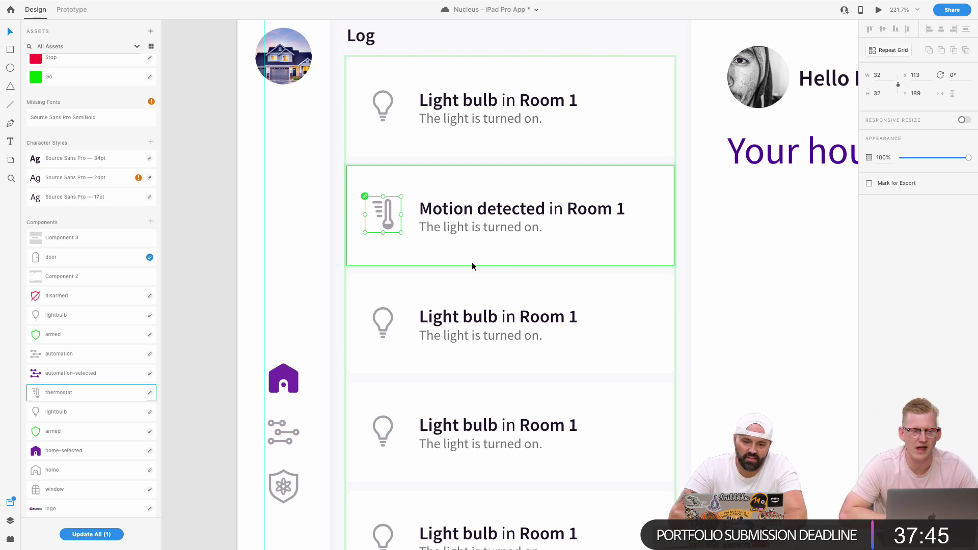
Replace "Motion detected" with "Temp Change" in the second log card's title.
scroll(481, 377, down, 2)
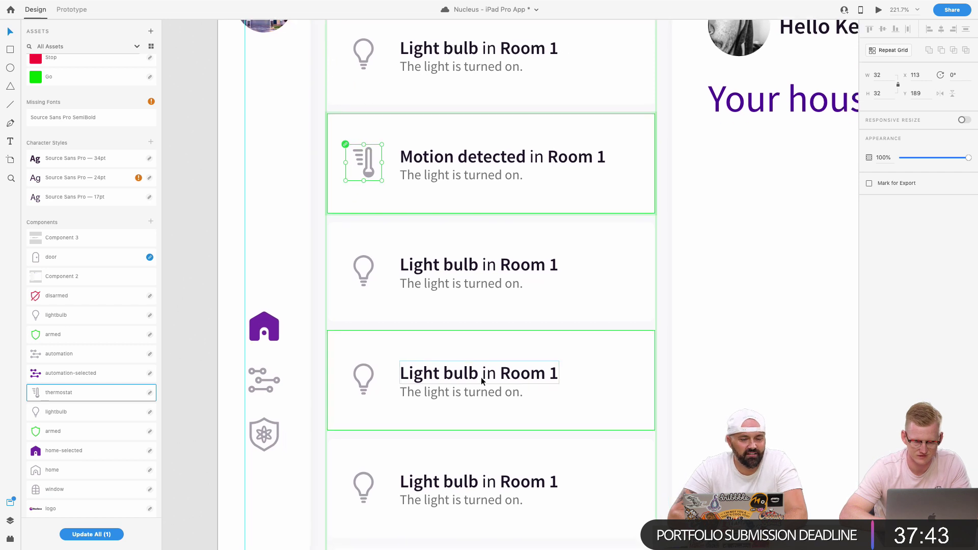
click(433, 164)
double_click(433, 165)
click(507, 165)
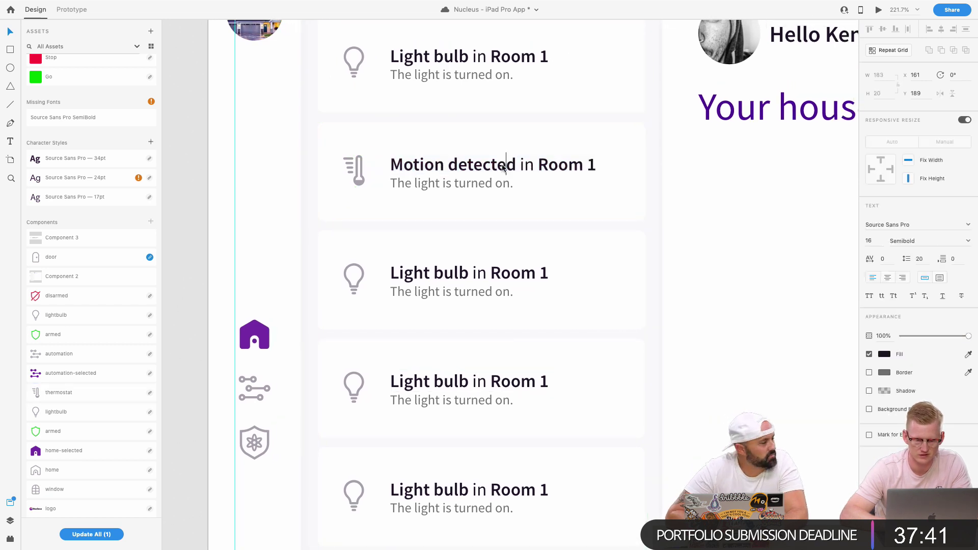
drag(516, 165, 385, 165)
text(Temp Change)
Replace "Room 1" with "Living Room" in the second log card's title.
drag(517, 166, 585, 166)
text(Liviginb)
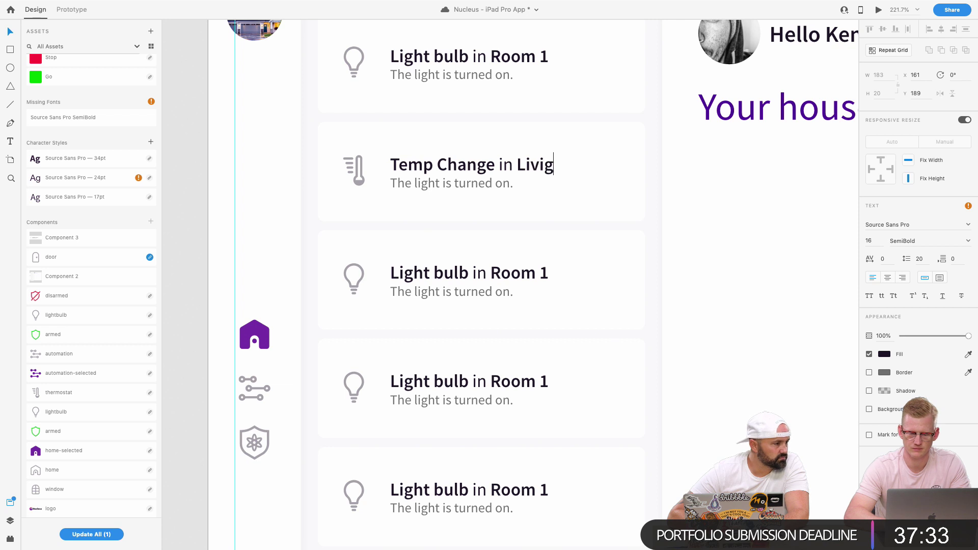
key(BackSpace)
key(BackSpace)
key(BackSpace)
key(BackSpace)
text(ng Romo)
key(BackSpace)
text(om)
key(Escape)
Replace "Temp Change" with "Termostat" in the second log card's title, before "in Living Room".
click(445, 178)
double_click(423, 189)
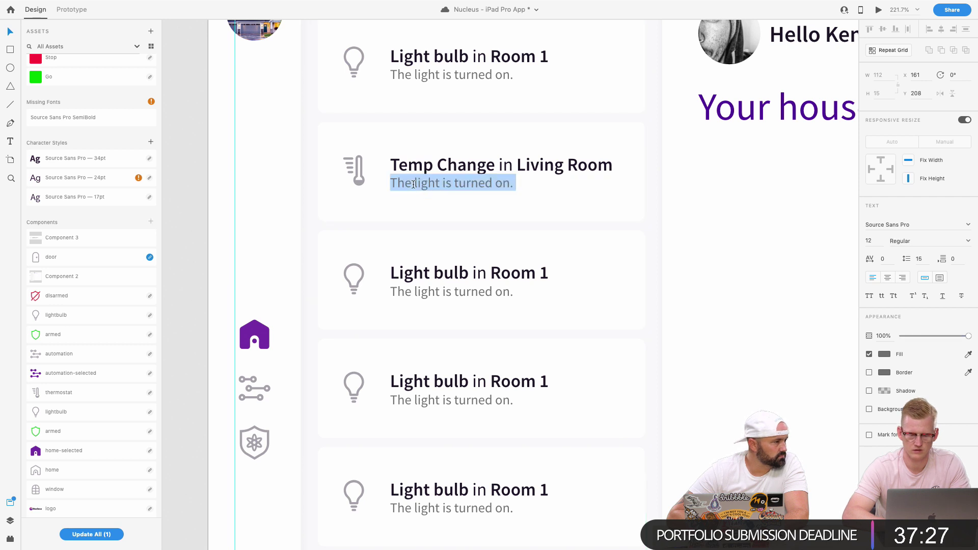
click(456, 170)
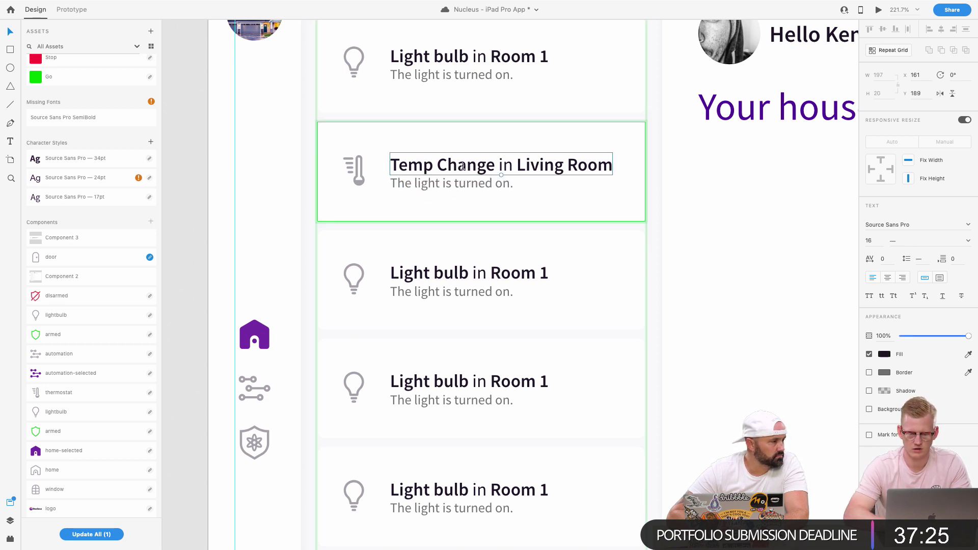
double_click(454, 170)
double_click(450, 169)
key(BackSpace)
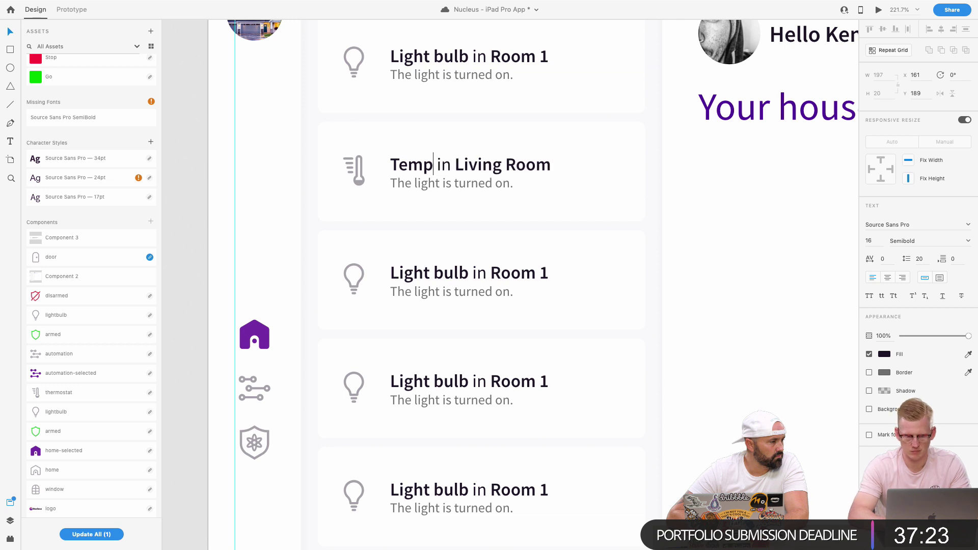
key(BackSpace)
key(BackSpace)
key(BackSpace)
text(er)
key(BackSpace)
text(rmostat)
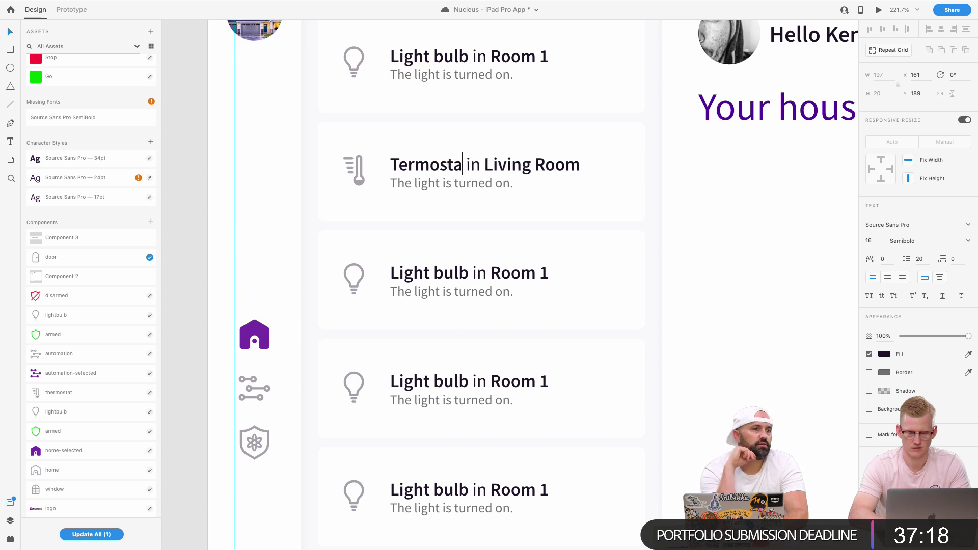
Correct the spelling of "Termostat" in the second log card's title to the suggested "Thermostat".
key(Escape)
double_click(423, 163)
right_click(424, 164)
key(Escape)
click(427, 165)
right_click(426, 166)
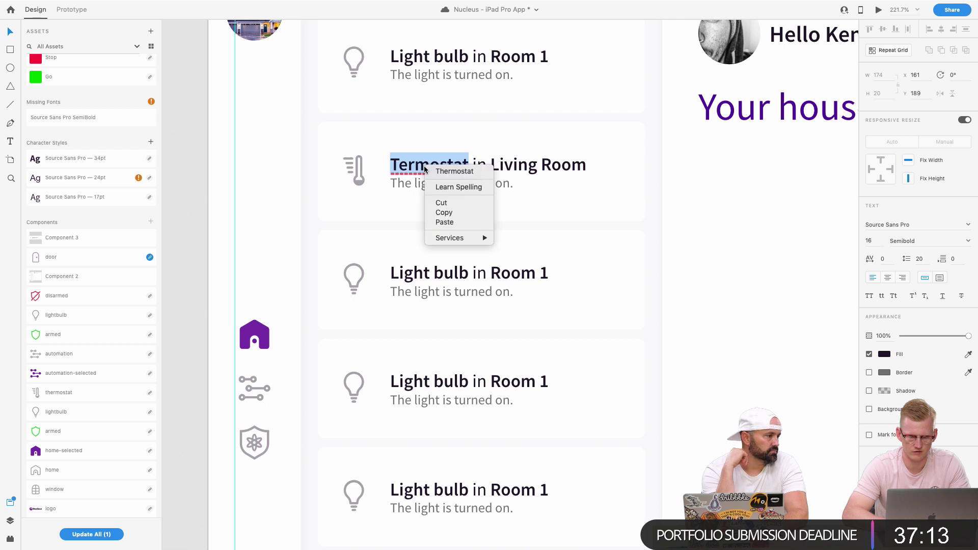
click(449, 171)
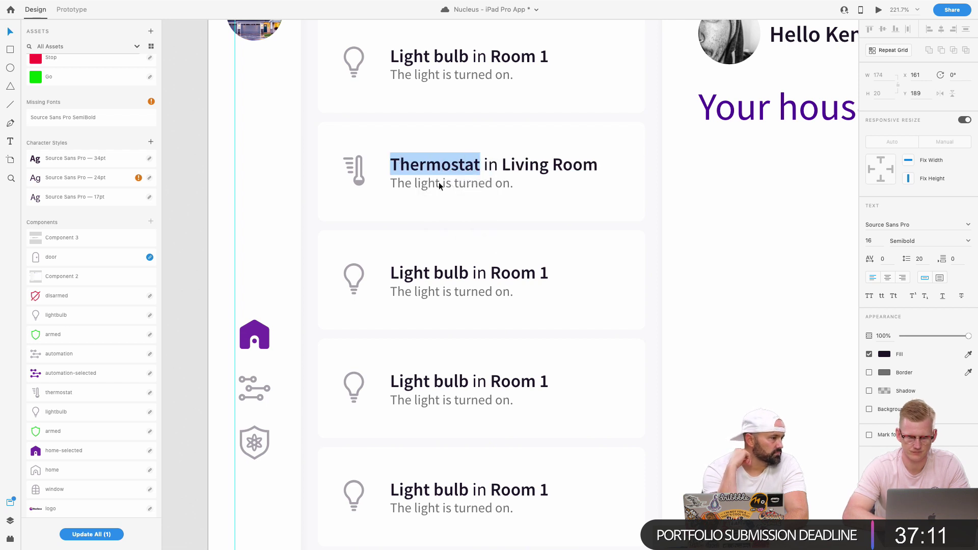
double_click(440, 185)
text(Ther)
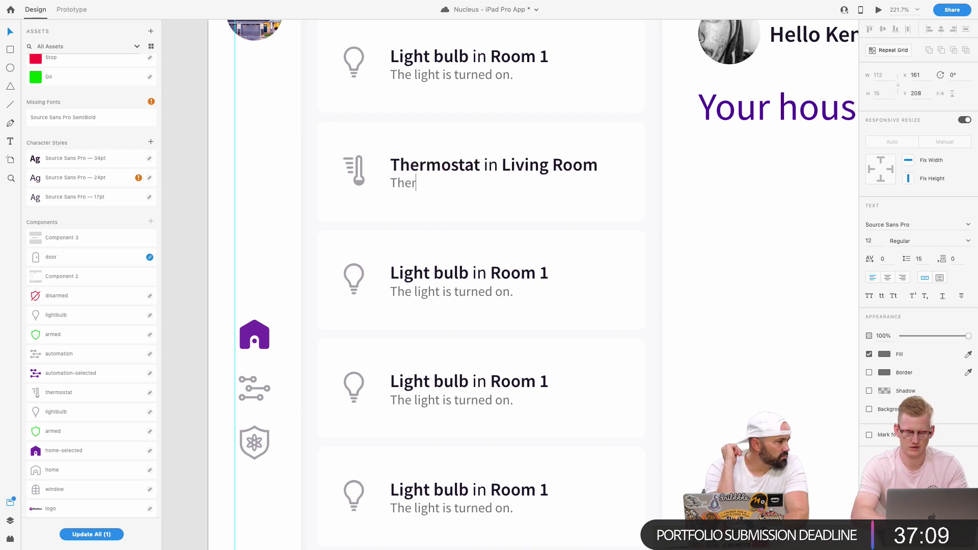
key(Escape)
key(super+z)
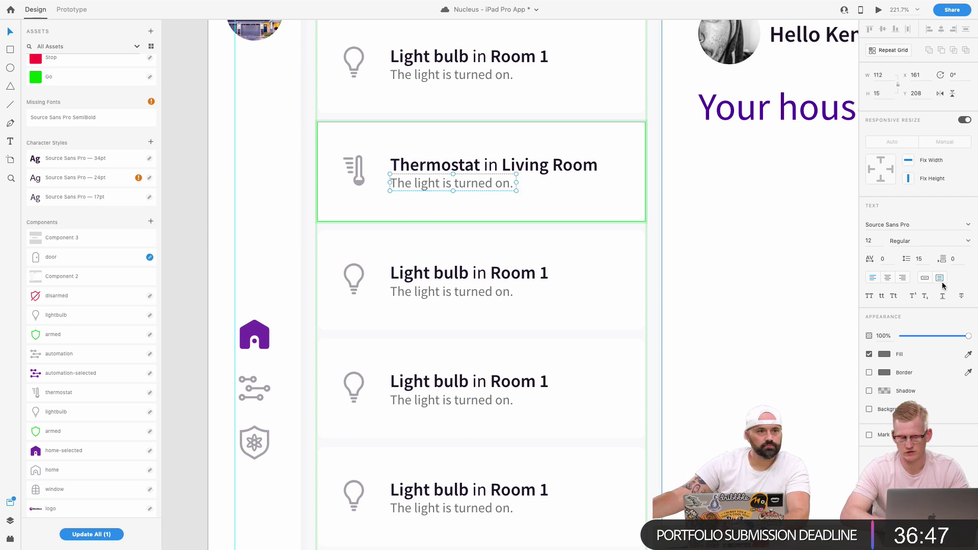
Convert the first log card's description line to area text and widen its box to about 208.
scroll(513, 84, up, 2)
click(503, 127)
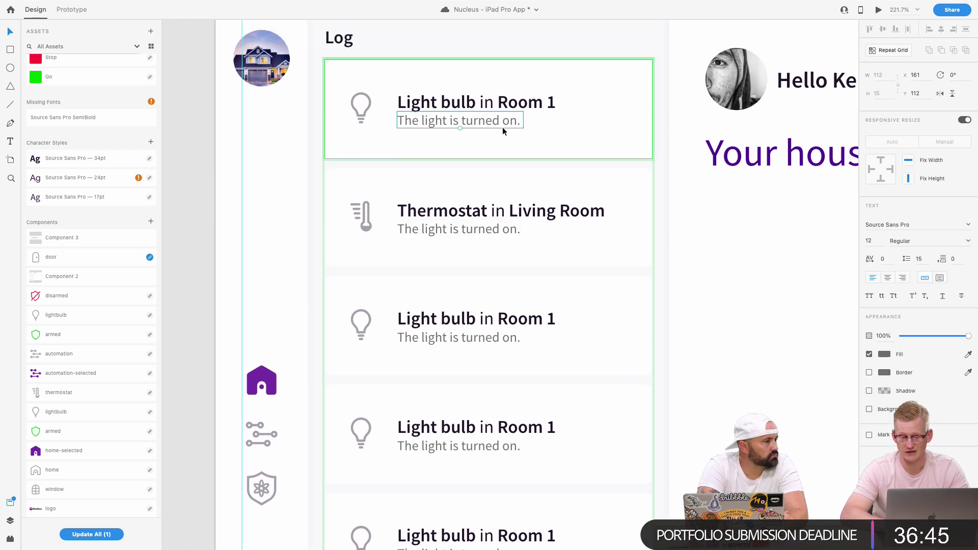
click(941, 278)
drag(524, 120, 624, 120)
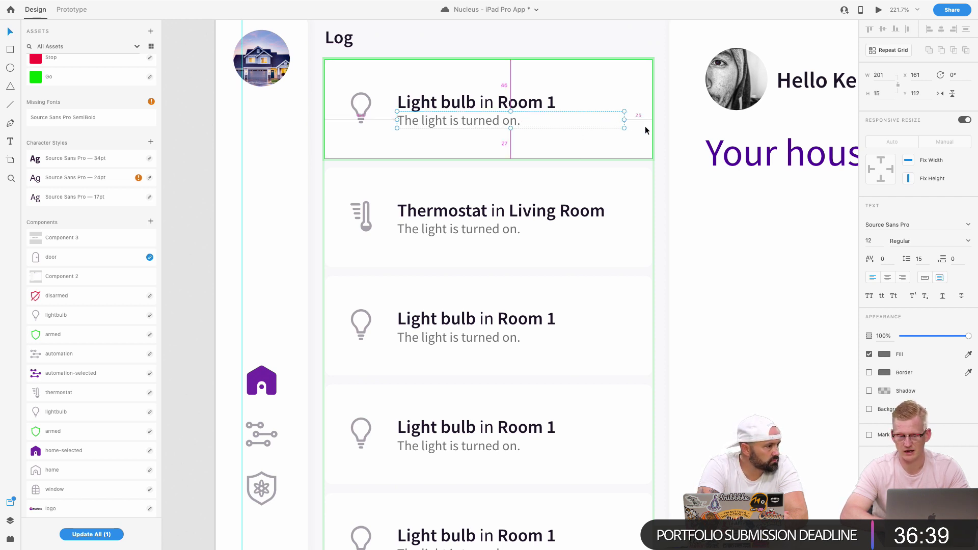
click(356, 110)
click(508, 122)
key(alt)
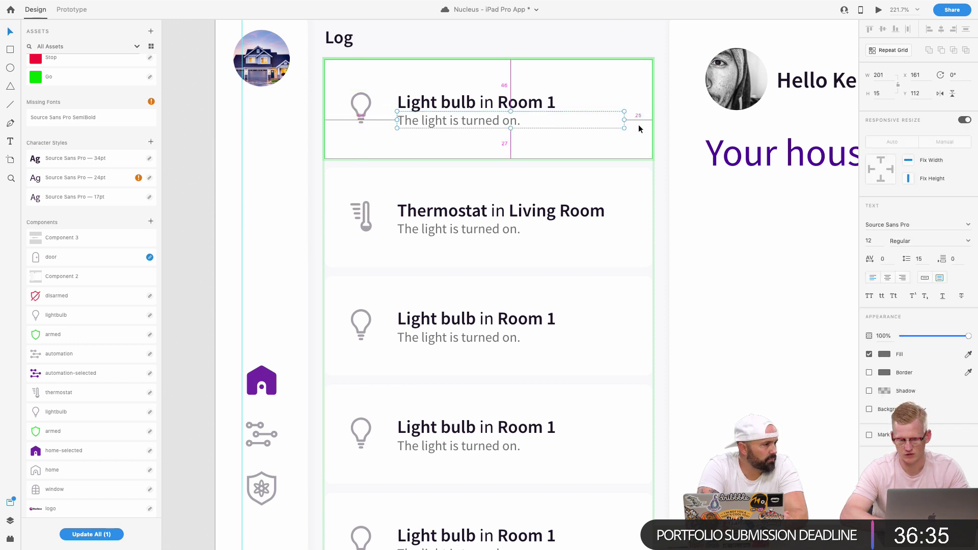
drag(627, 120, 632, 120)
key(alt)
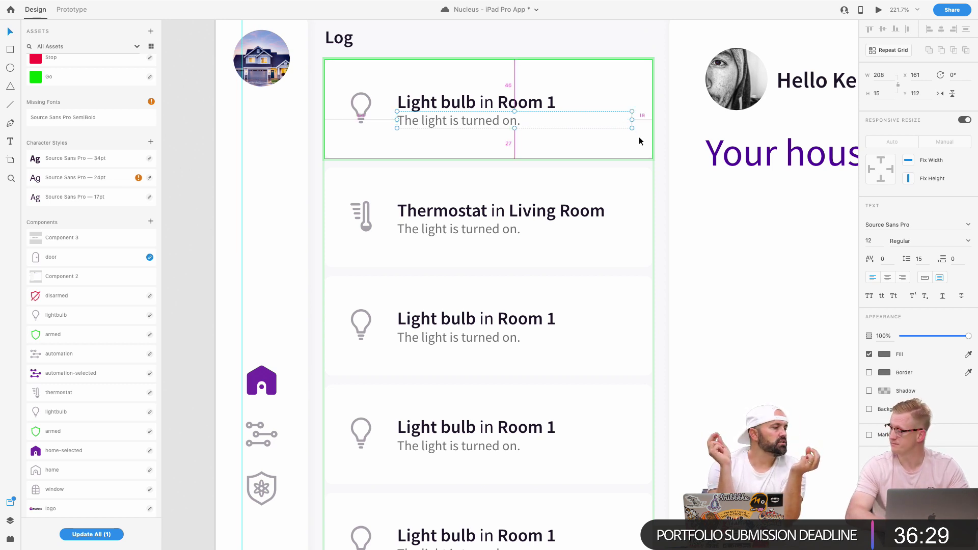
Set the width of the first log card's description box to 210 and check its spacing inside the card.
click(879, 75)
text(210)
key(Return)
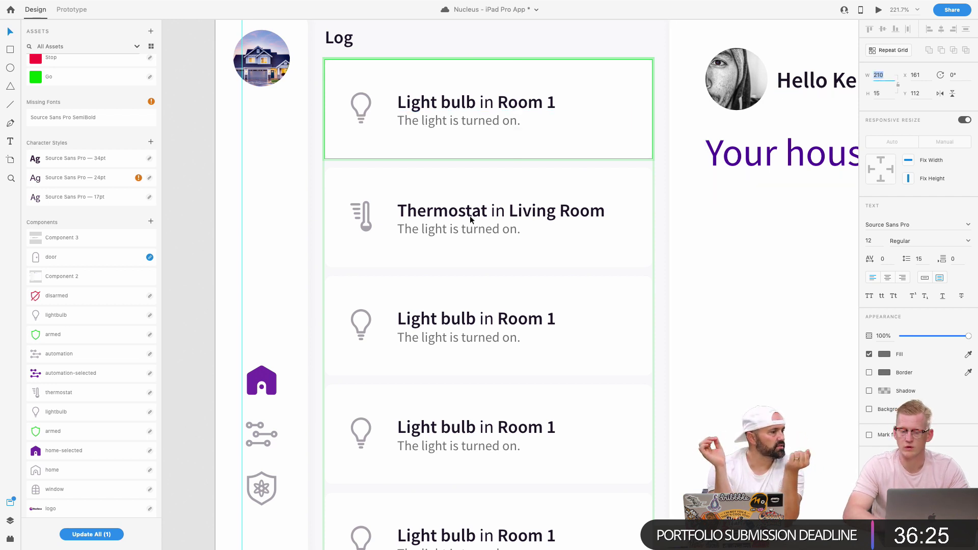
click(530, 123)
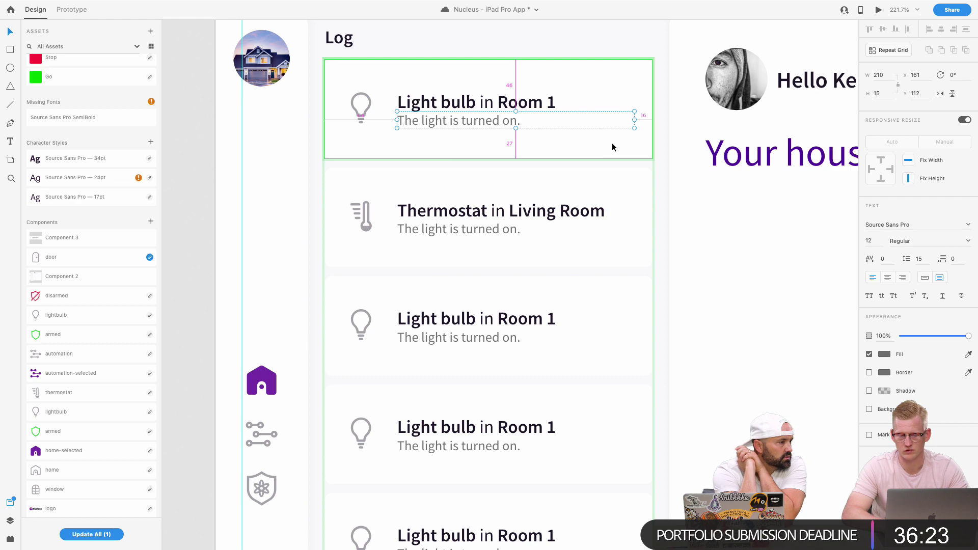
scroll(633, 143, up, 5)
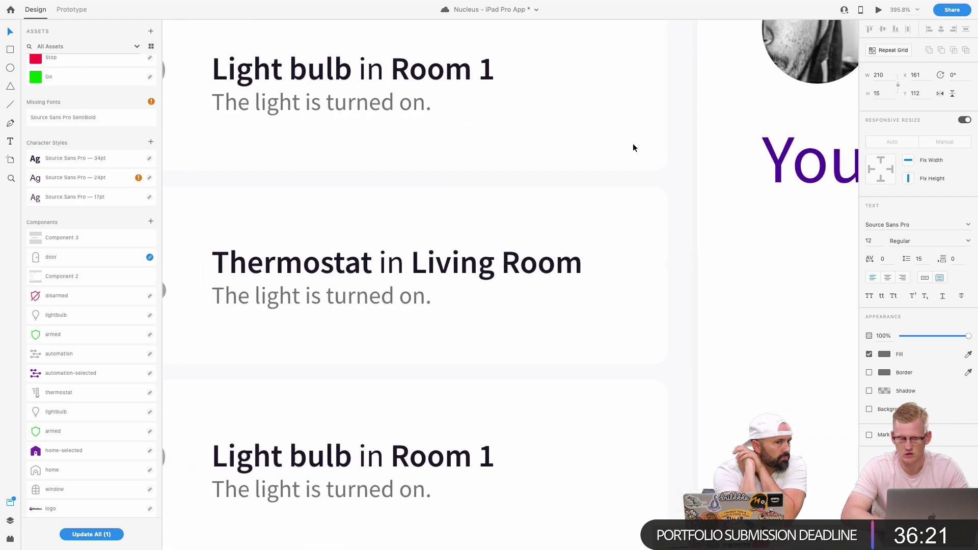
scroll(633, 143, down, 5)
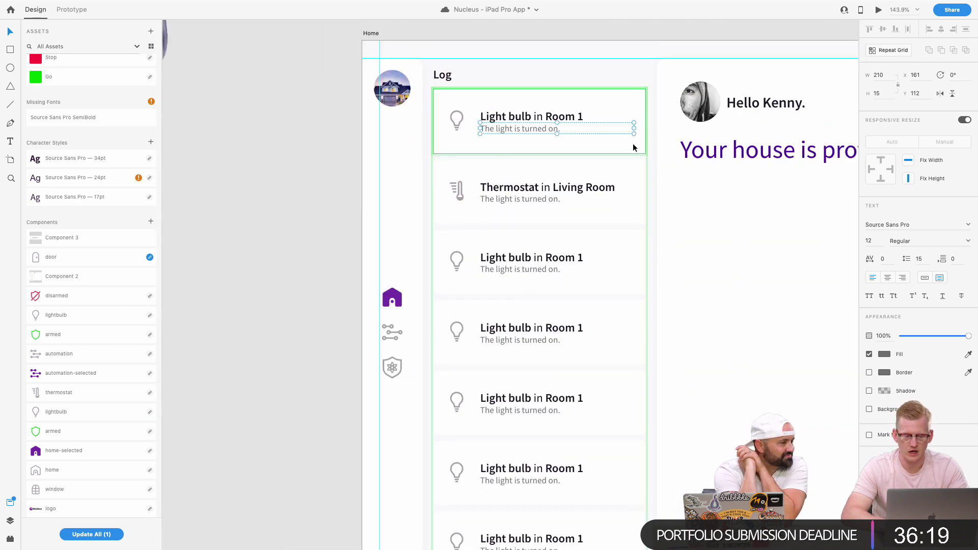
Open the round house picture beside the Log heading in Photoshop for editing.
click(397, 90)
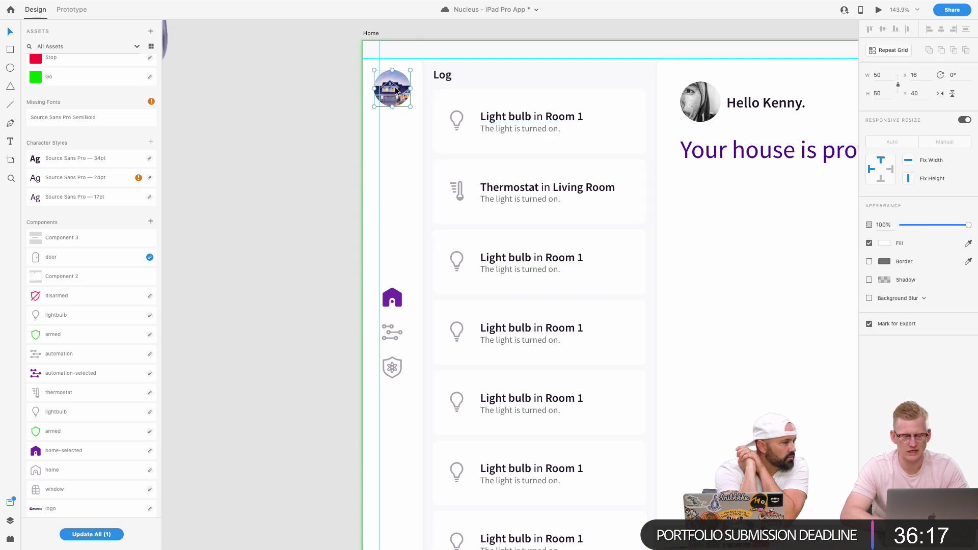
right_click(397, 89)
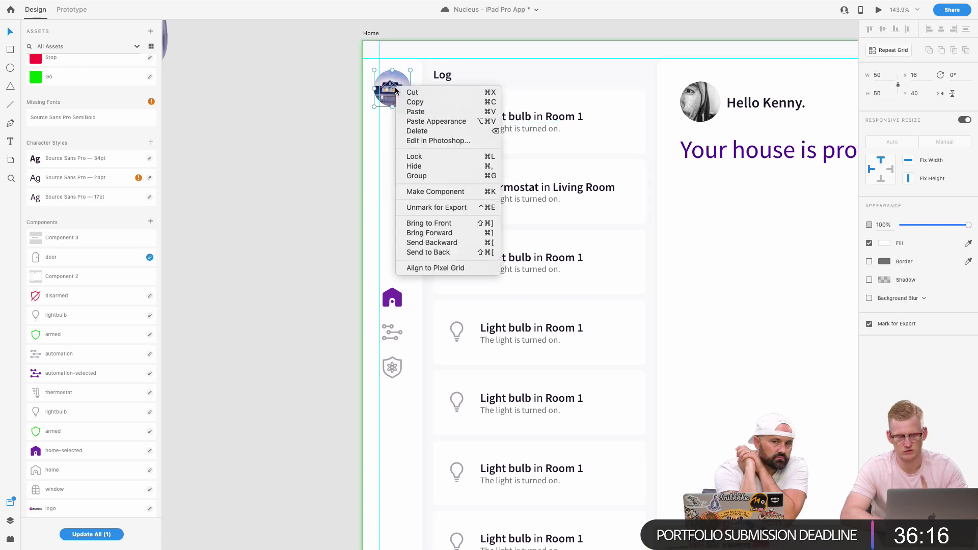
click(441, 141)
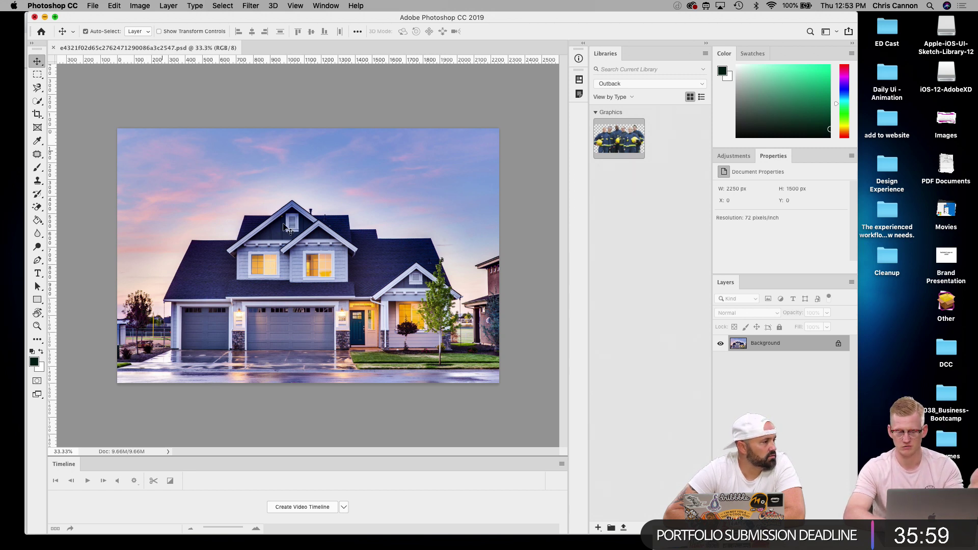
Add a Brightness/Contrast and a Levels adjustment layer above the house photo's Background layer.
click(788, 530)
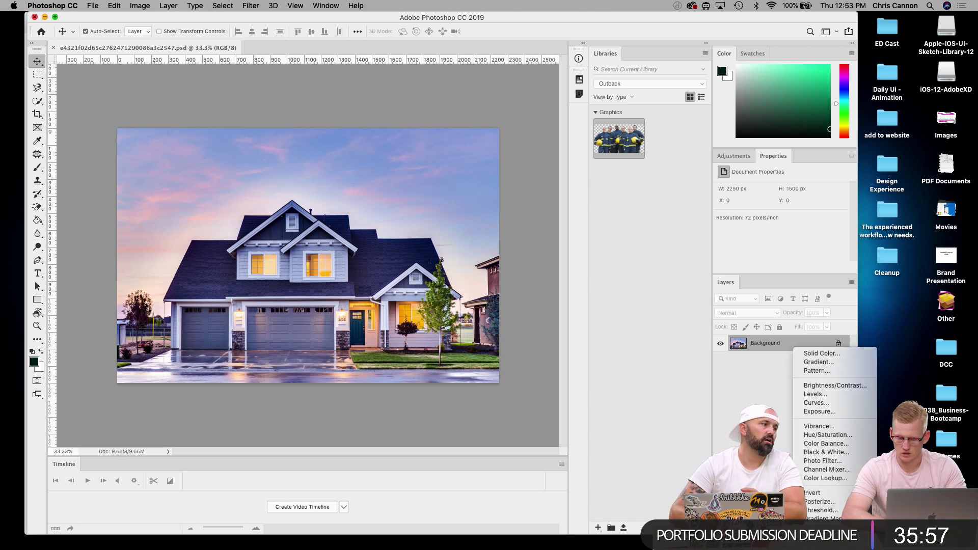
click(828, 386)
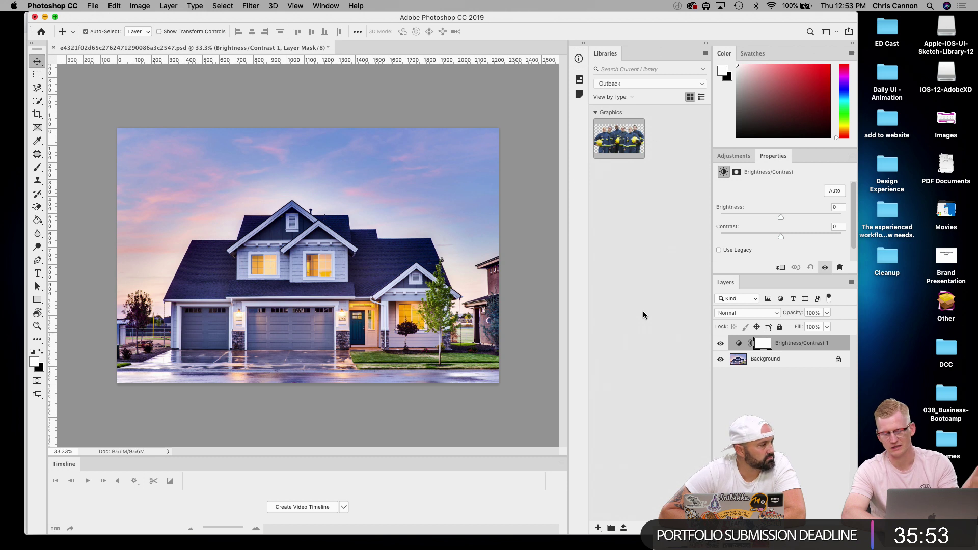
click(785, 344)
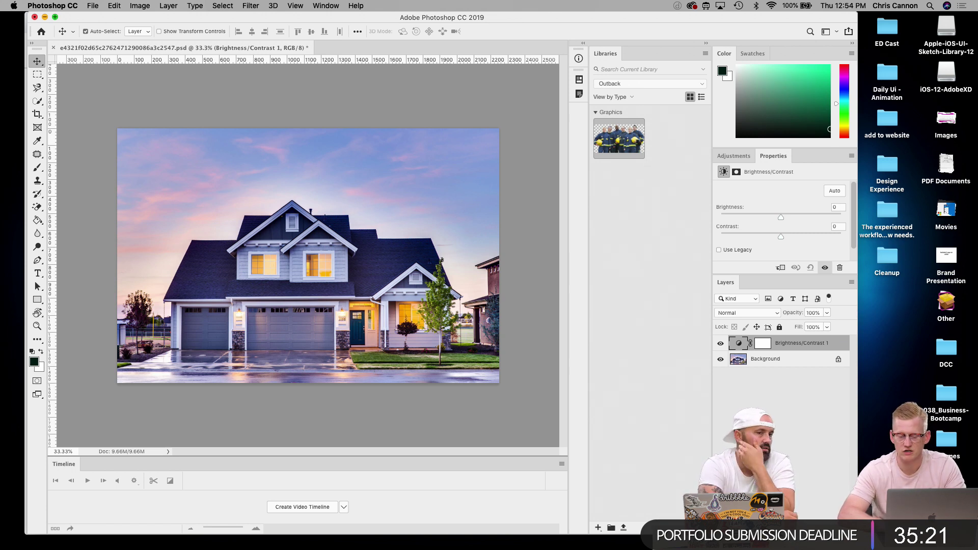
click(798, 528)
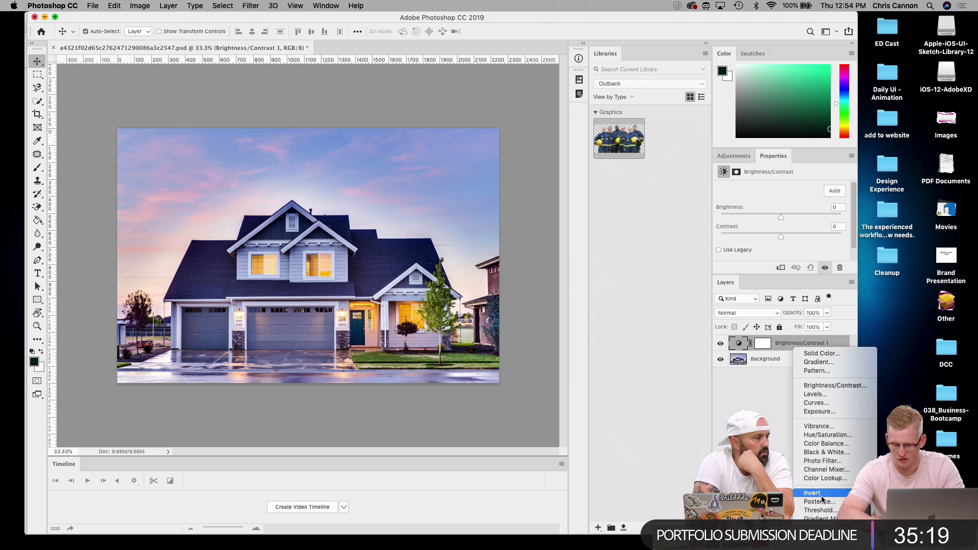
click(828, 395)
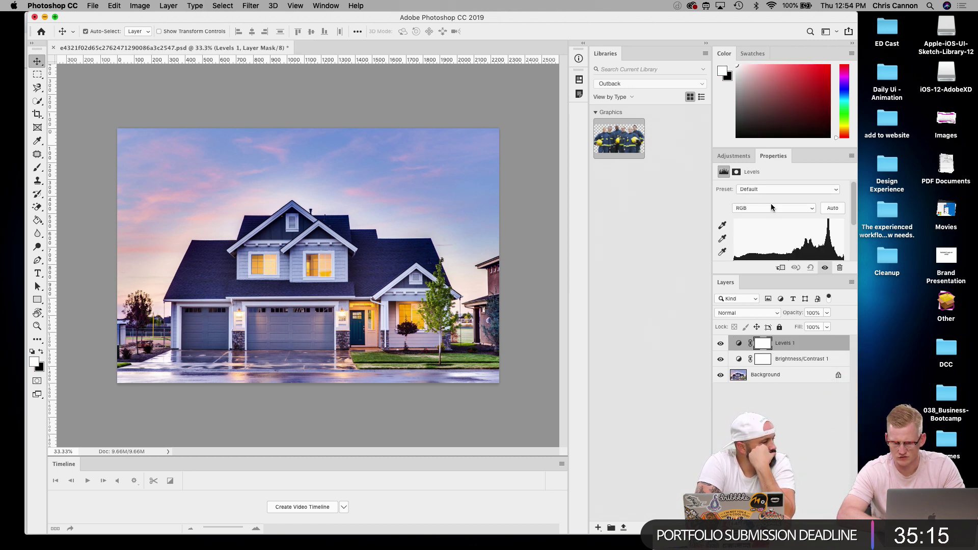
click(739, 158)
click(769, 159)
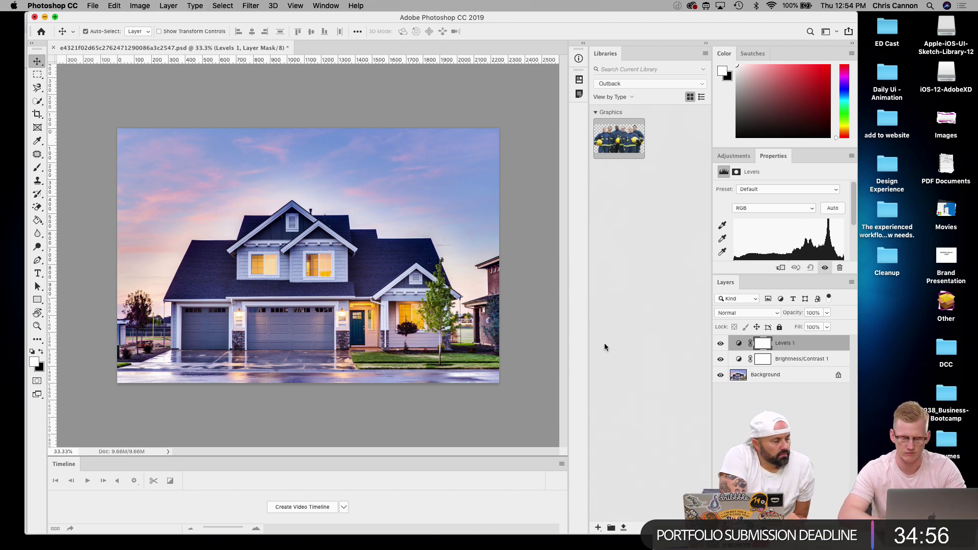
Delete the Levels and Brightness/Contrast adjustment layers, keeping only the Background photo.
key(super+comma)
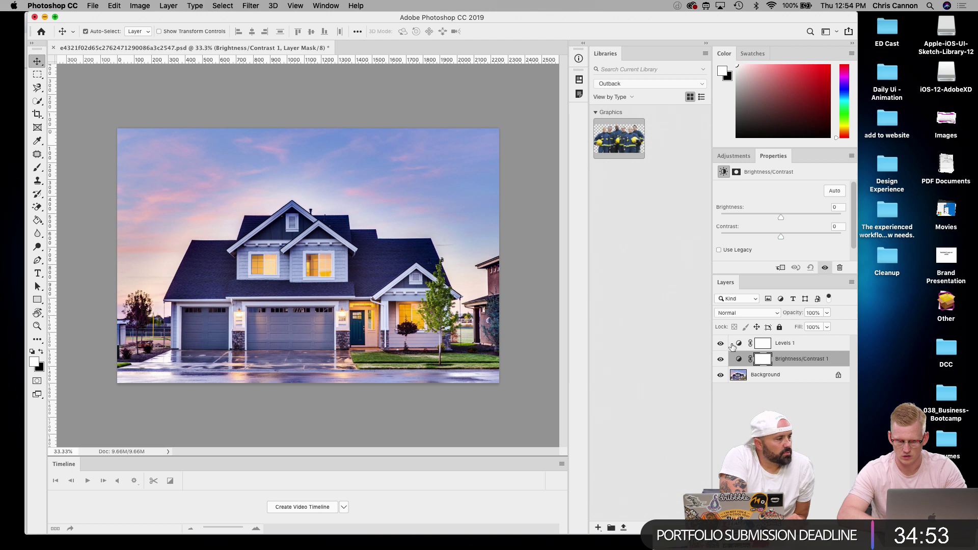
key(BackSpace)
key(BackSpace)
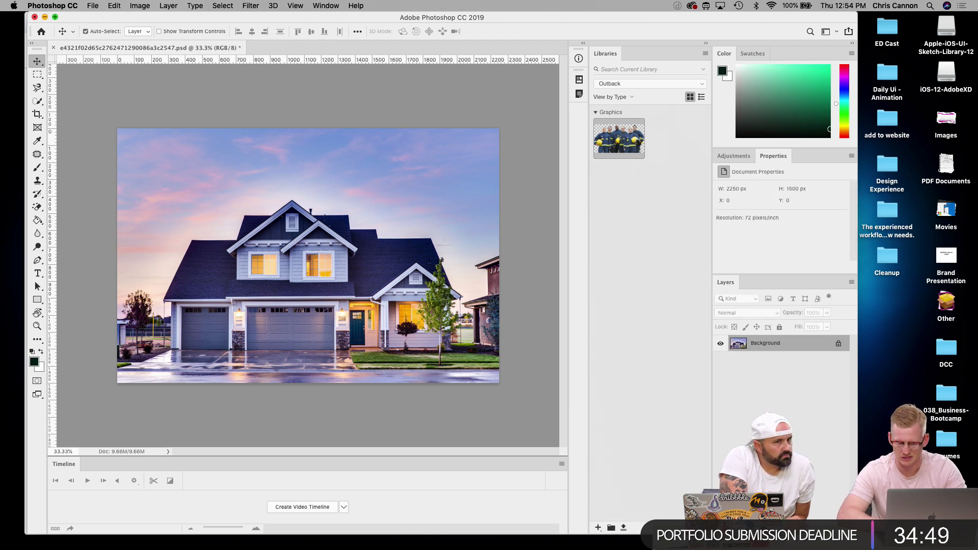
Add a Gradient Fill layer over the house photo using the blue-red-yellow preset.
click(796, 528)
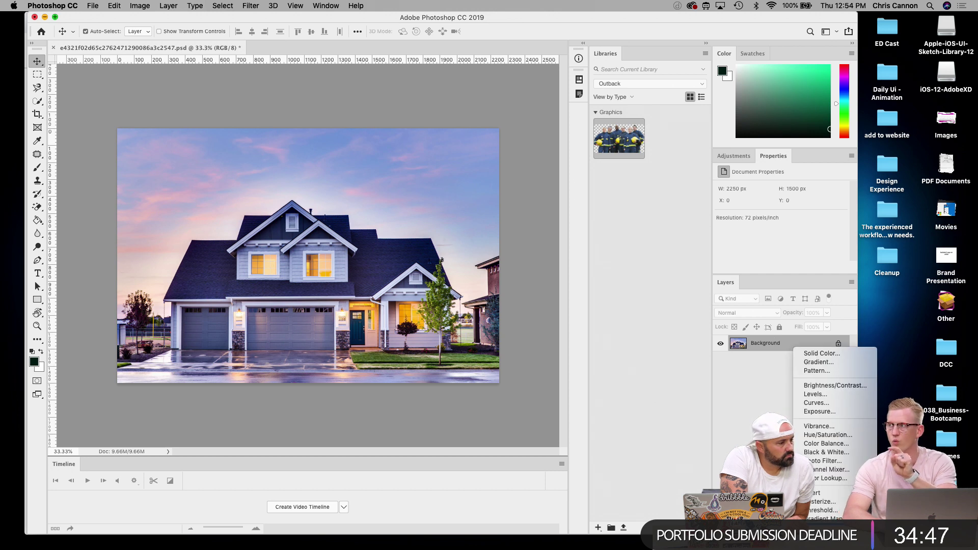
click(823, 363)
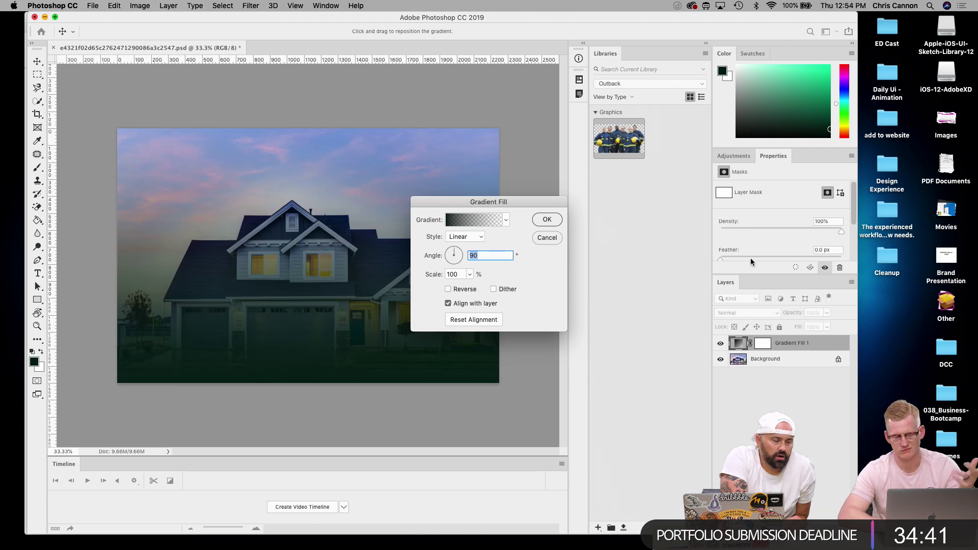
click(504, 220)
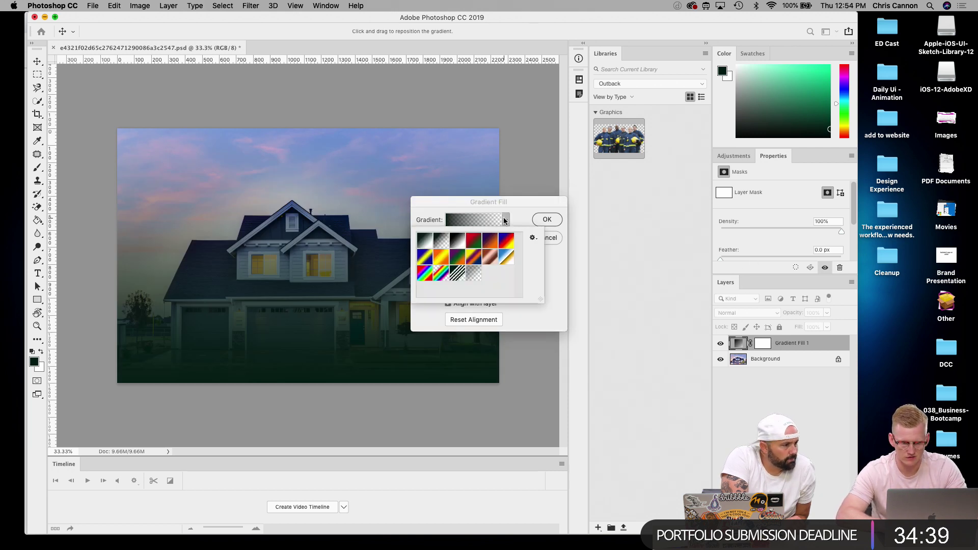
click(506, 244)
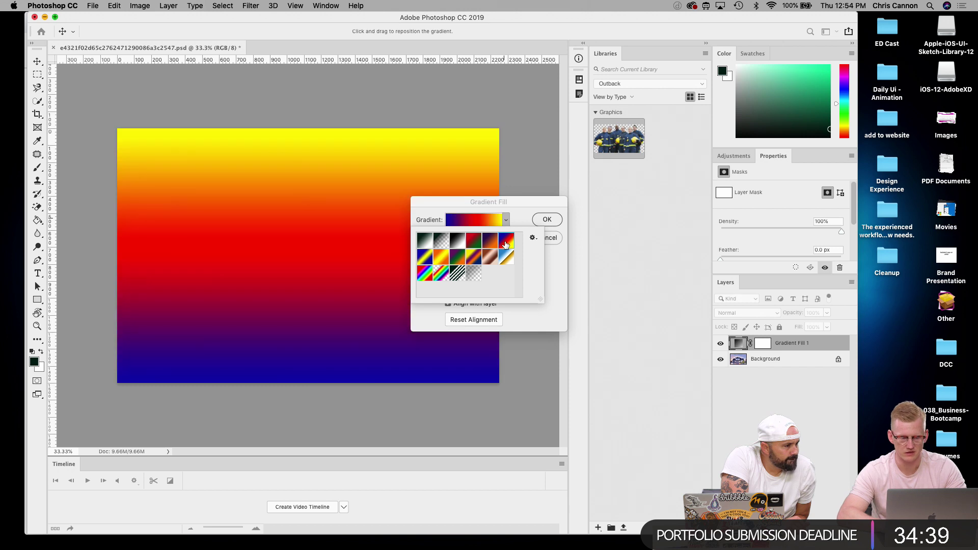
click(544, 218)
click(544, 218)
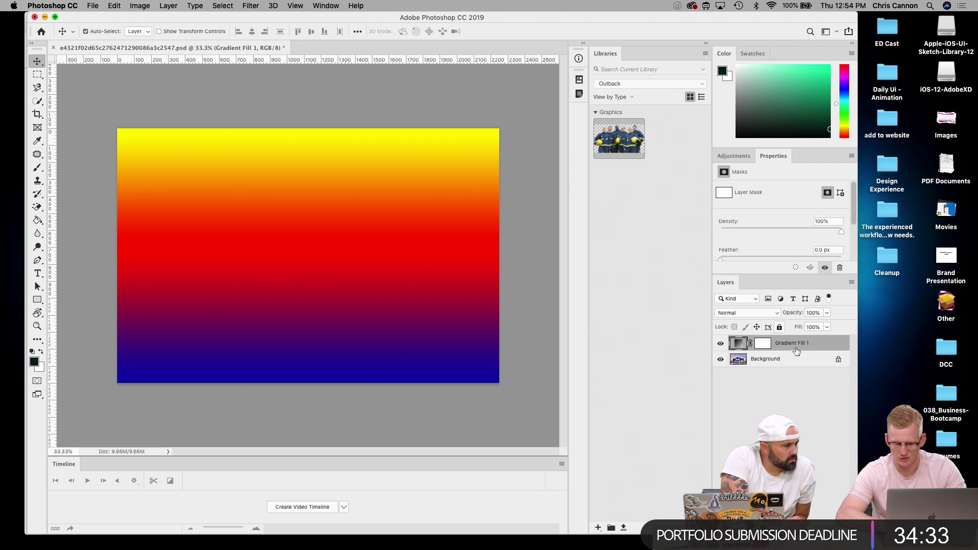
Lower the gradient fill layer's opacity to about 50% over the house photo.
right_click(794, 344)
click(826, 312)
click(828, 313)
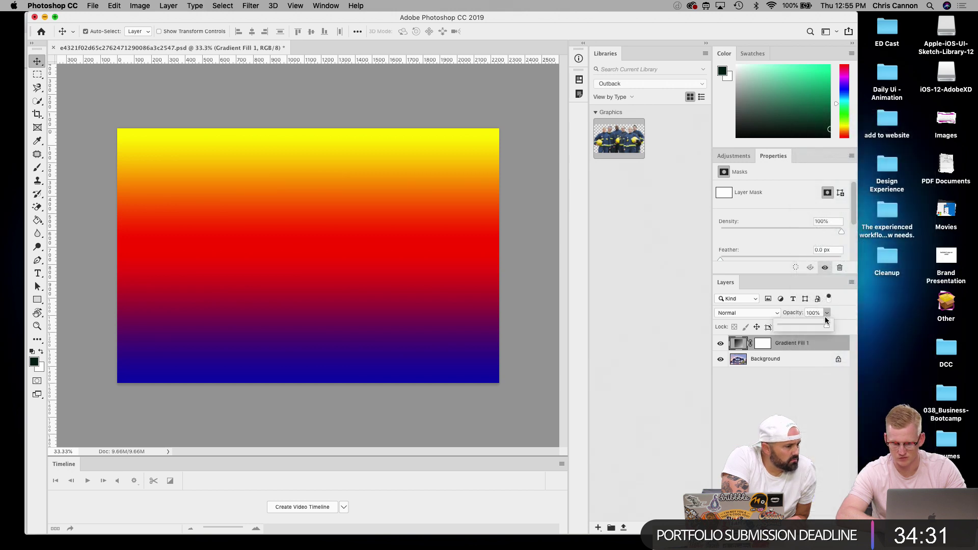
drag(827, 326, 803, 328)
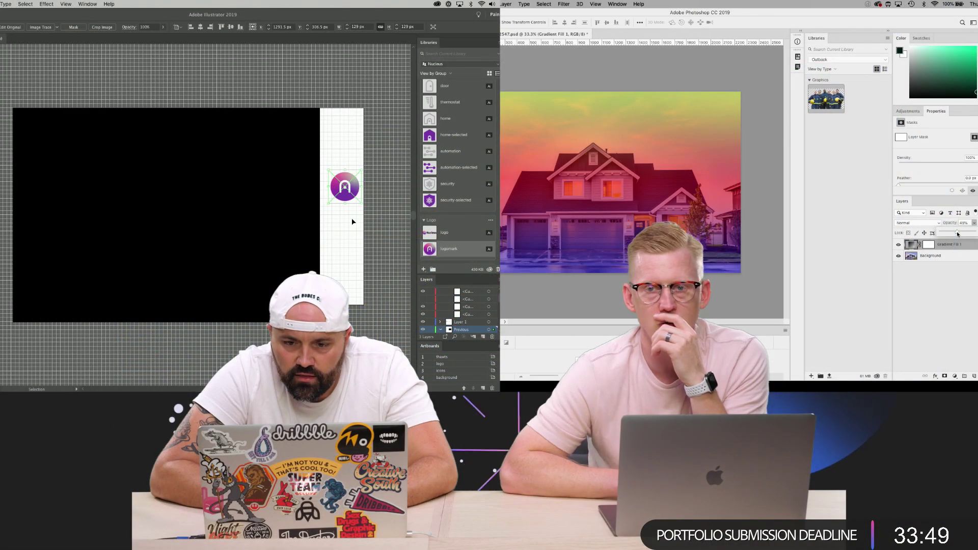
click(346, 210)
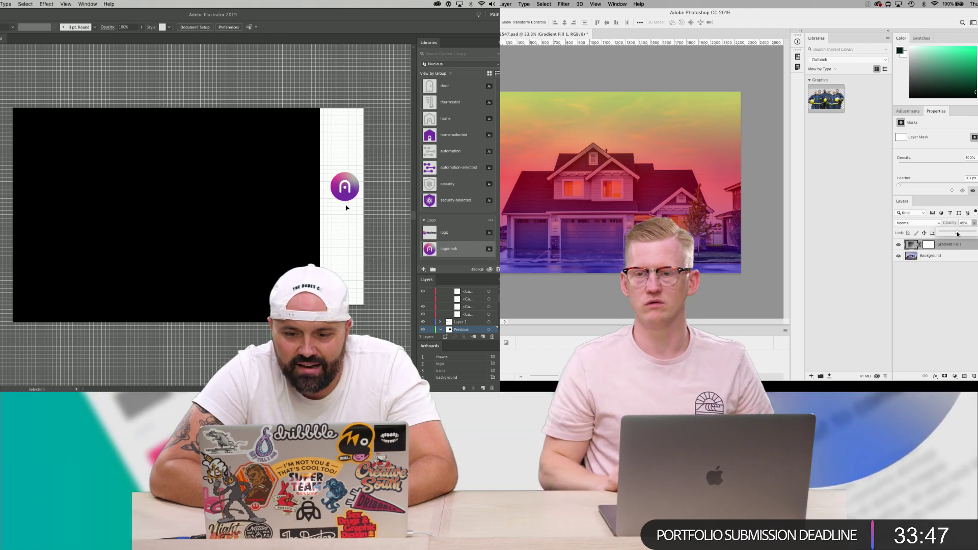
Switch to Adobe XD to open the third log card's title for editing, and isolate the placed logomark image in Illustrator.
click(181, 190)
scroll(181, 191, right, 2)
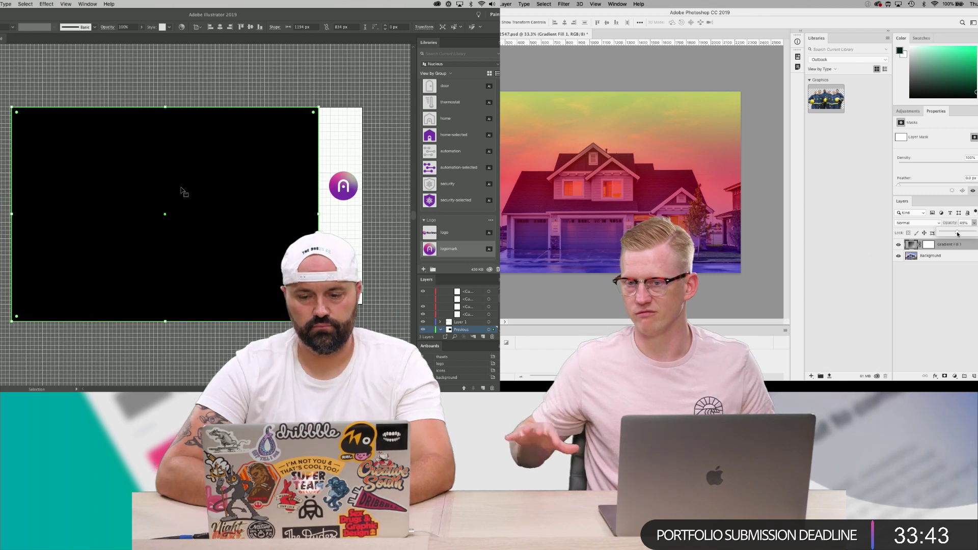
click(350, 199)
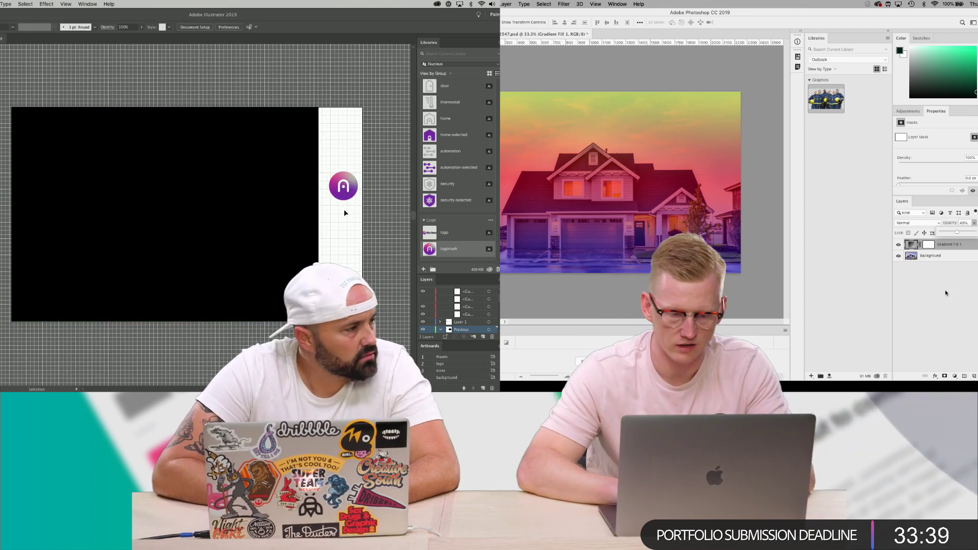
key(super+Tab)
click(294, 201)
scroll(758, 234, right, 3)
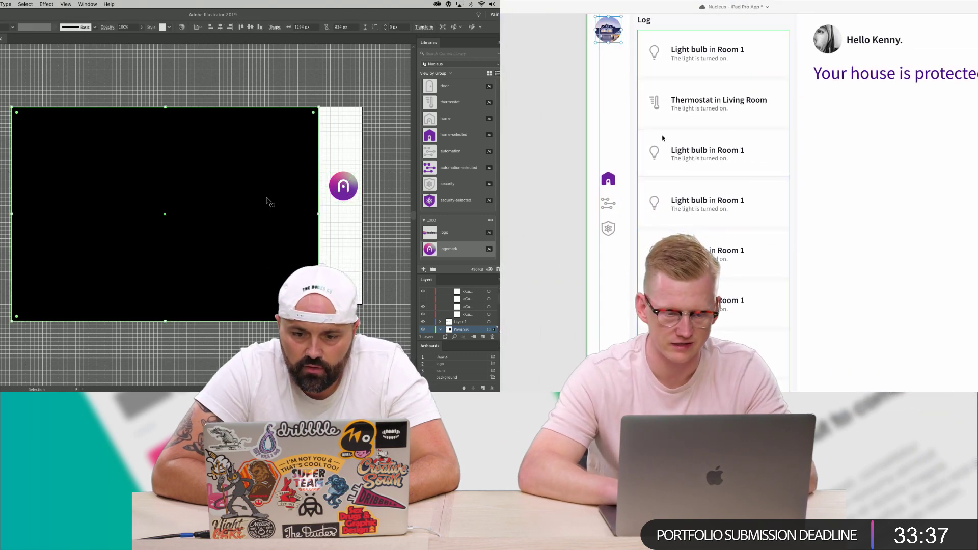
click(691, 151)
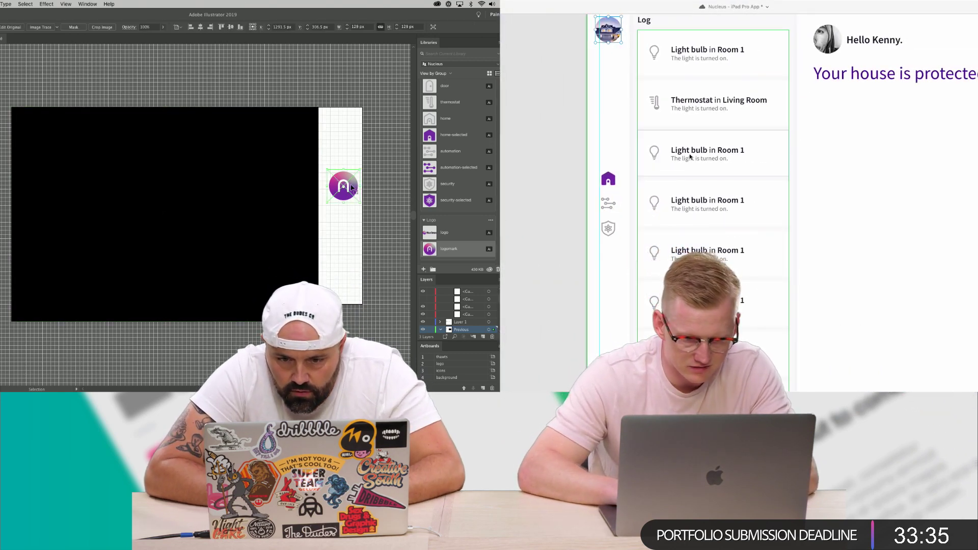
right_click(351, 188)
double_click(691, 151)
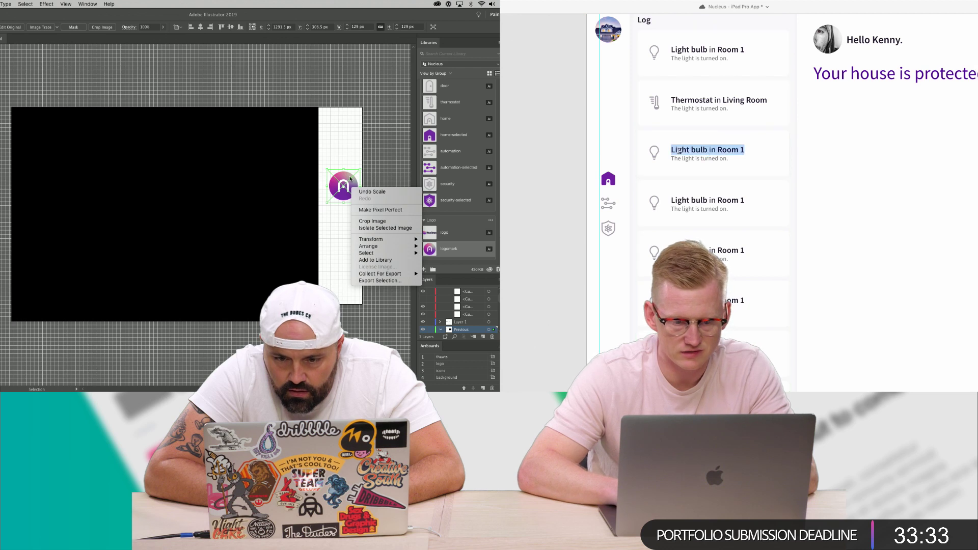
click(385, 228)
Replace "Light bulb" with "Security" in the third log card's title and open the library's logomark graphic in Illustrator for editing.
drag(708, 150, 656, 149)
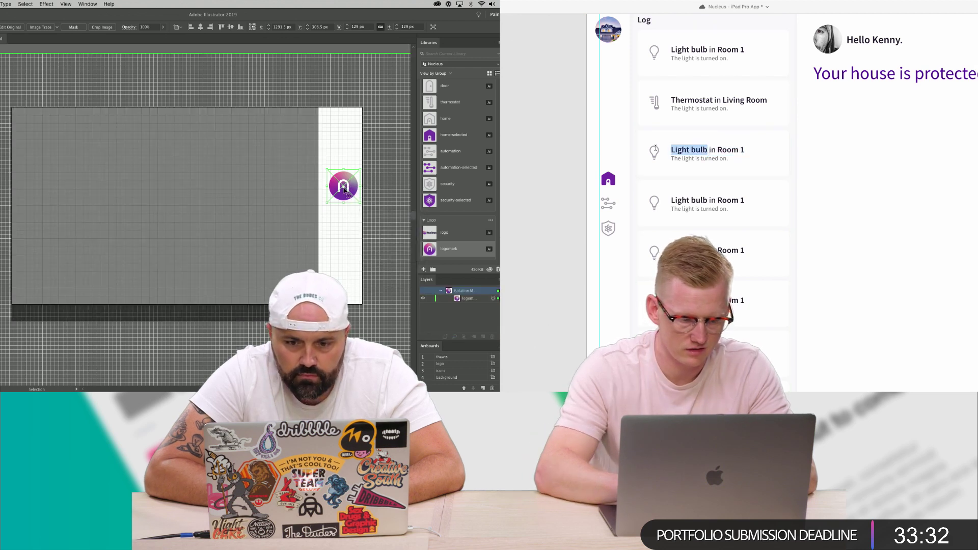
text(Secury)
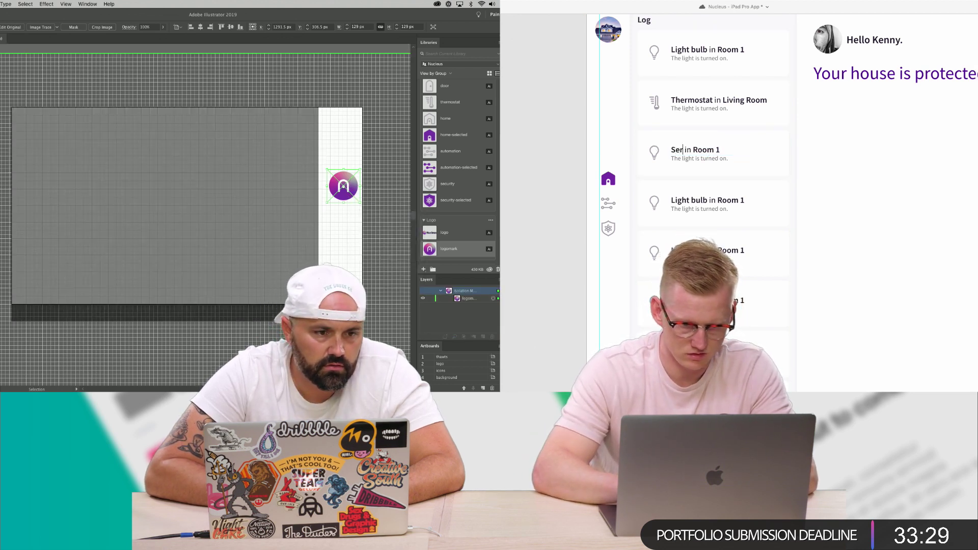
key(Escape)
key(BackSpace)
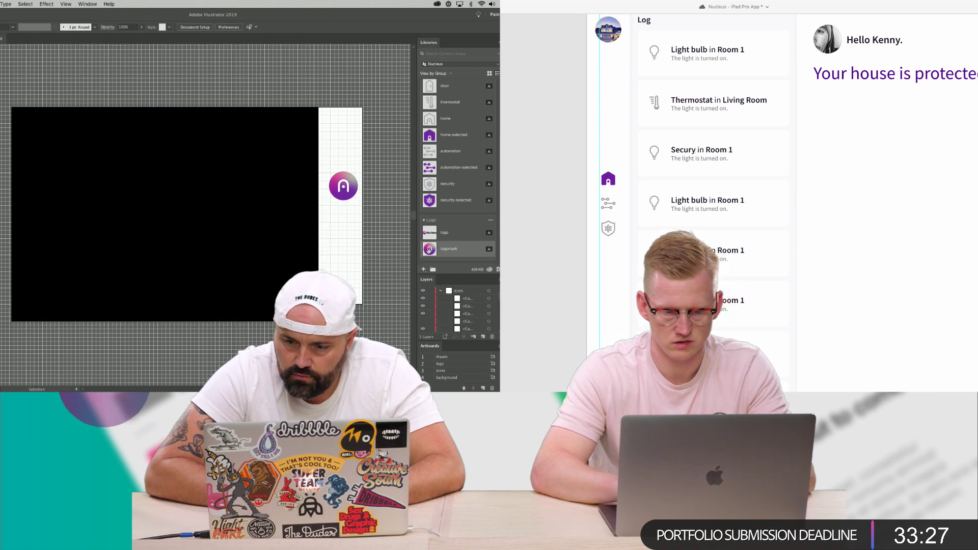
double_click(429, 249)
text(ity)
Replace the placed logomark in Nucleus.ai with the gradient circle from the logomark file, enlarged to about 319 px.
drag(251, 158, 274, 90)
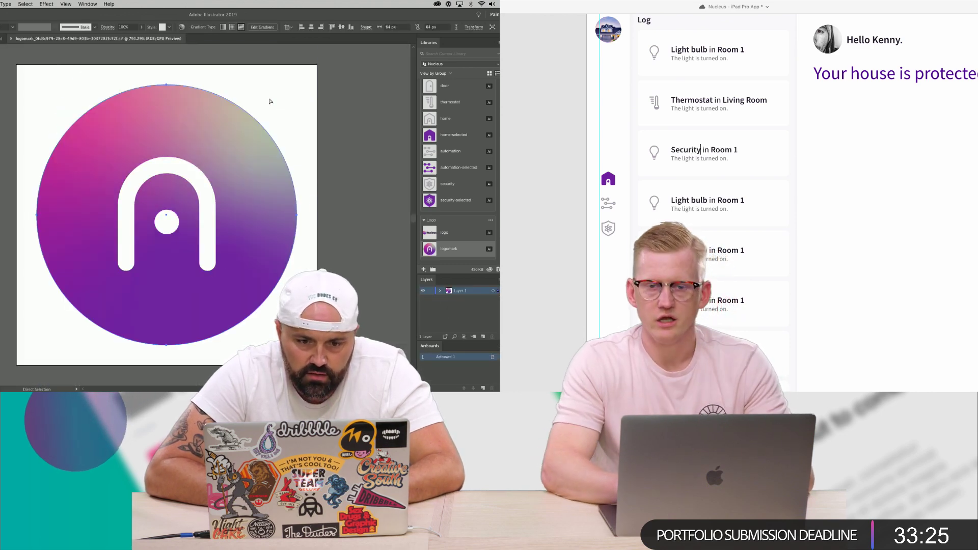
key(super+z)
click(2, 39)
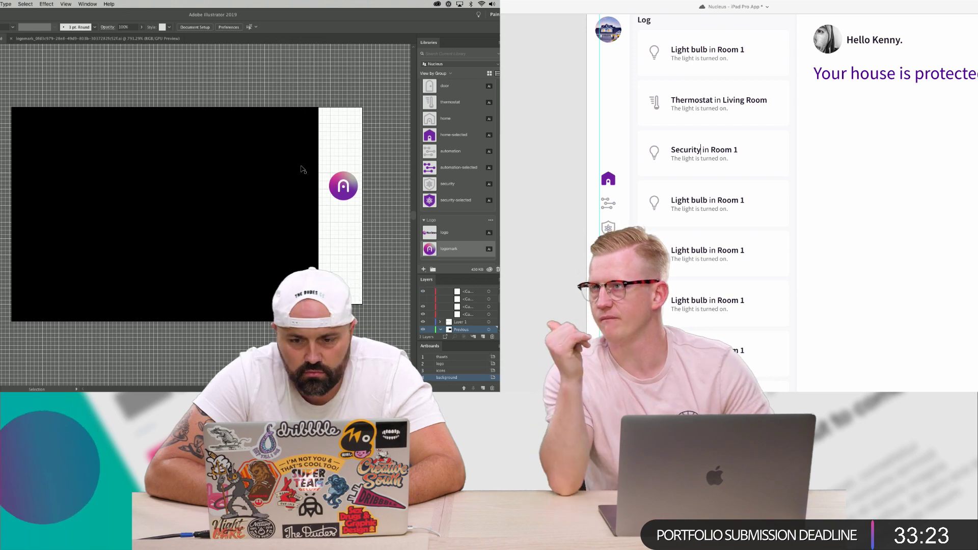
click(345, 188)
key(BackSpace)
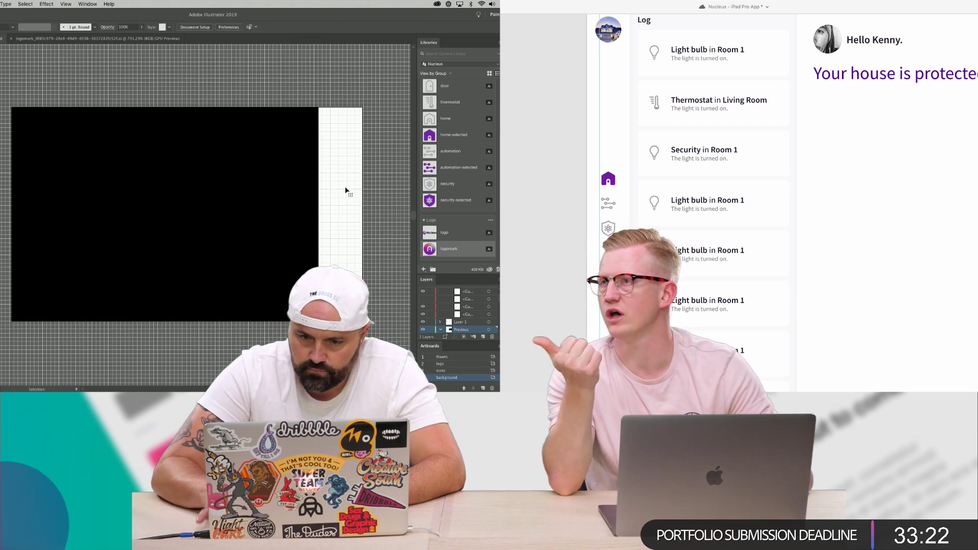
key(super+v)
click(177, 227)
click(174, 222)
drag(176, 226, 242, 285)
Move the gradient circle off the black rectangle, and try "Alar" in place of "Security" in the card title, undoing that text edit.
double_click(685, 150)
scroll(152, 260, right, 2)
text(Alar)
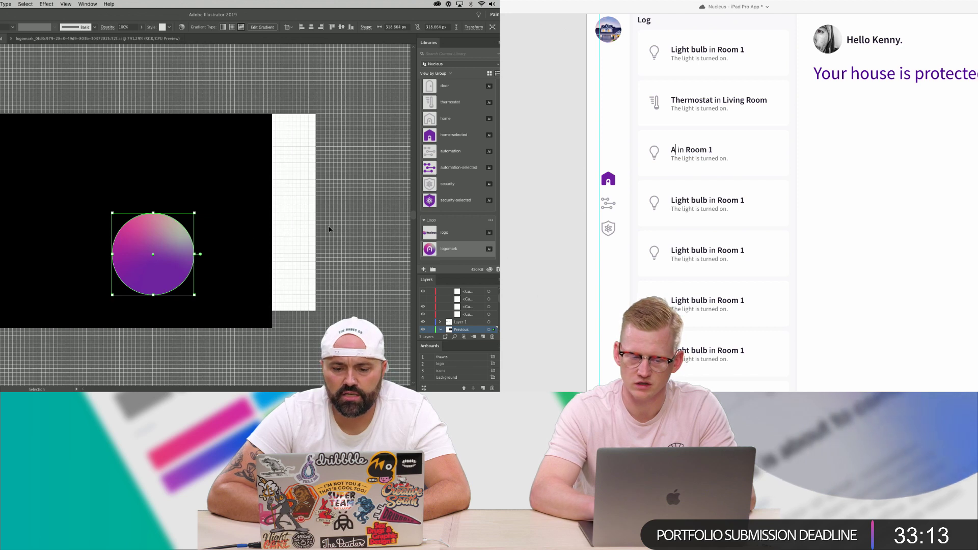
mouse_move(152, 259)
mouse_down()
mouse_move(261, 214)
mouse_move(319, 213)
mouse_up()
key(BackSpace)
key(BackSpace)
key(BackSpace)
click(181, 225)
key(super+z)
key(super+z)
key(super+z)
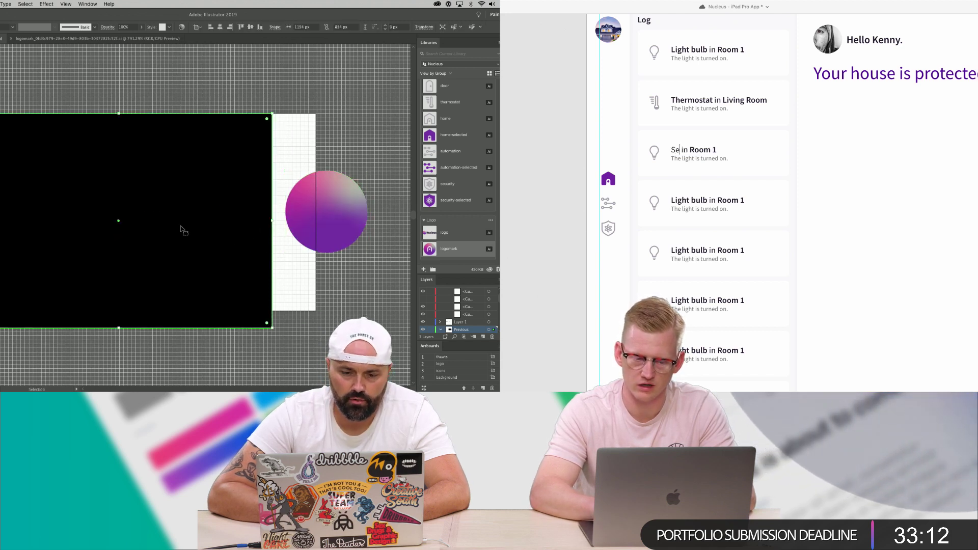
Extend the third card's title to "Security System" and sample the circle's gradient onto the black rectangle with the Eyedropper.
key(i)
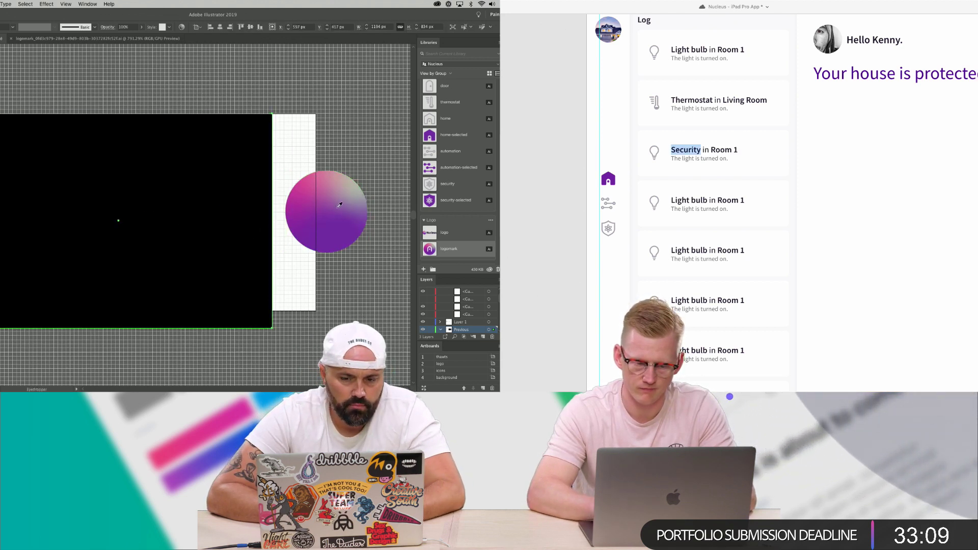
click(702, 150)
text(System)
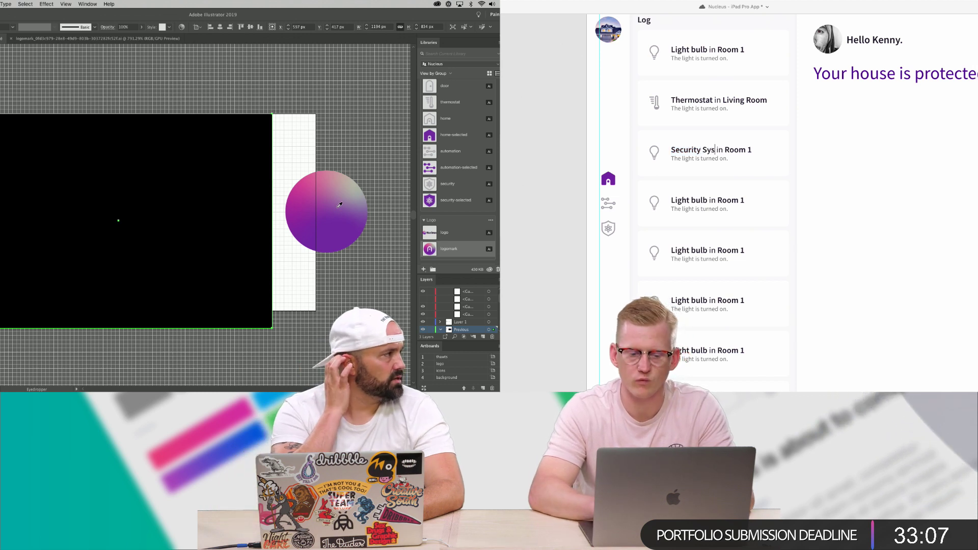
click(340, 204)
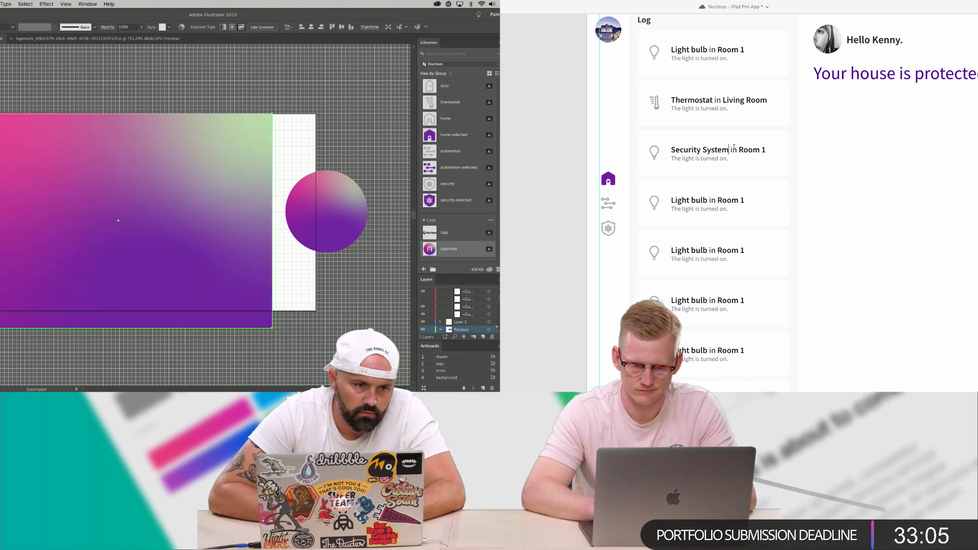
key(v)
Change "Room 1" to "Main" in the Security System card's title and open the first log card's title for editing.
click(39, 83)
scroll(124, 102, down, 1)
scroll(125, 102, down, 1)
click(263, 313)
drag(765, 149, 741, 149)
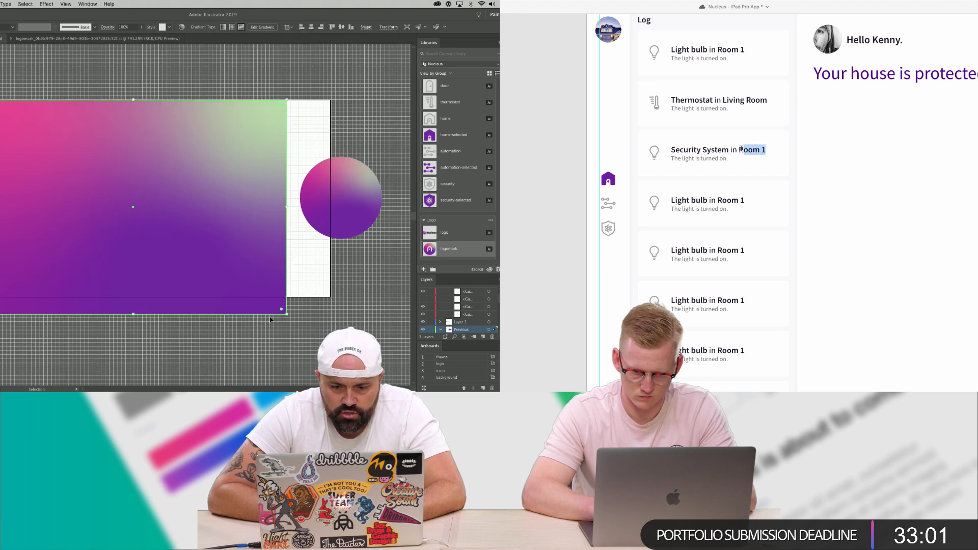
text(Main)
double_click(707, 159)
click(708, 49)
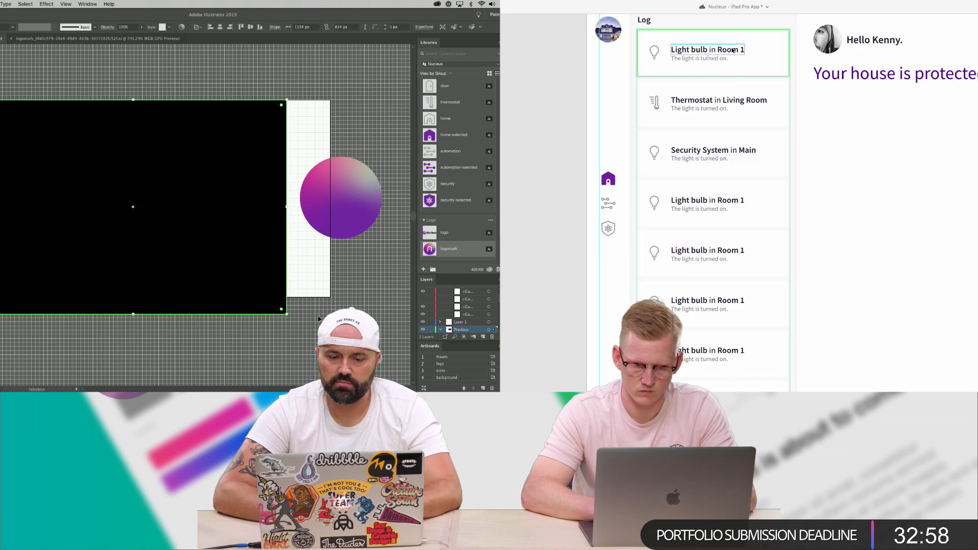
double_click(732, 49)
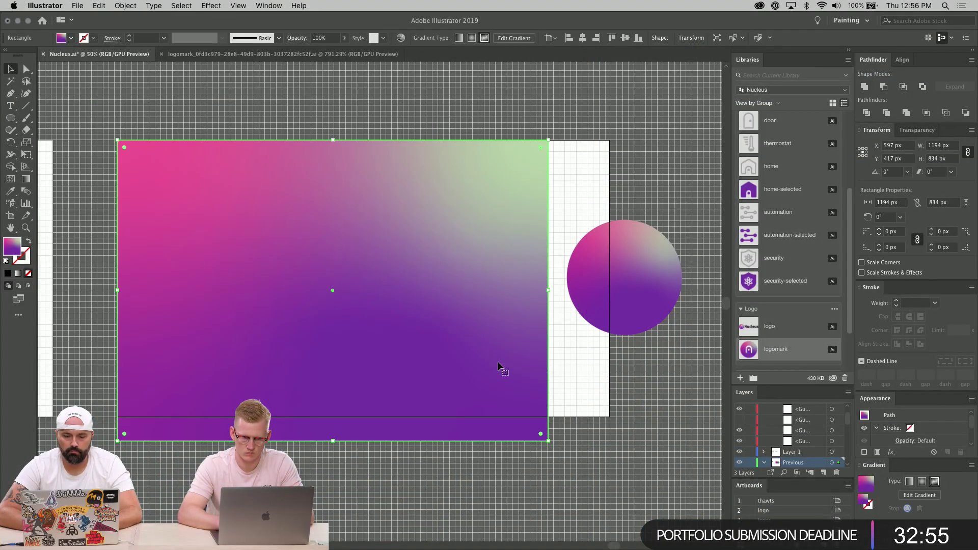
Undo the large rectangle's gradient fill and move the gradient circle slightly higher beside it.
key(super+z)
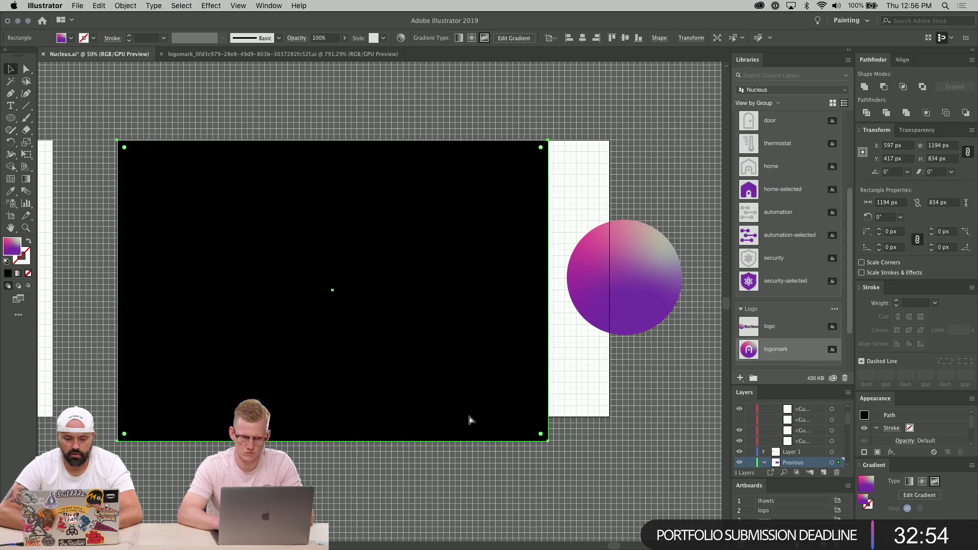
click(553, 460)
click(645, 283)
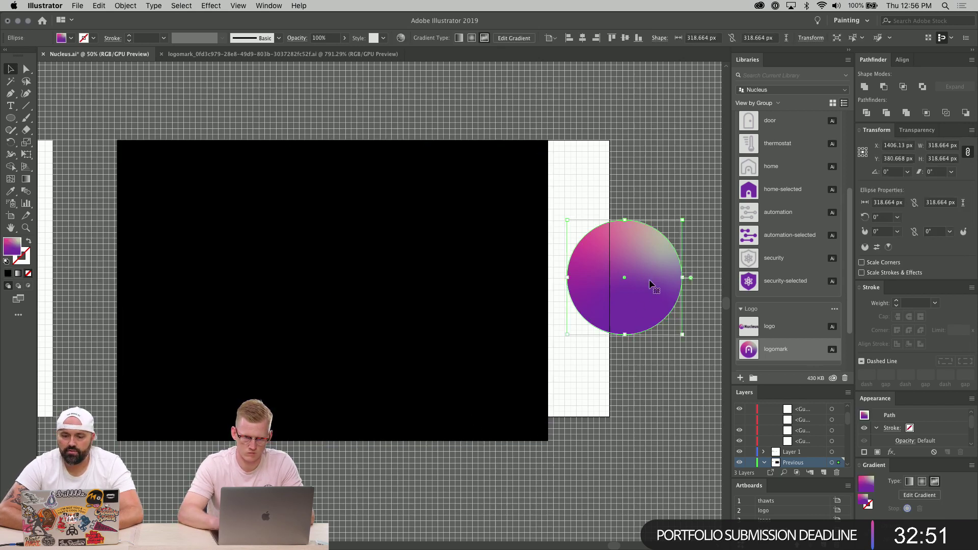
drag(641, 268, 648, 241)
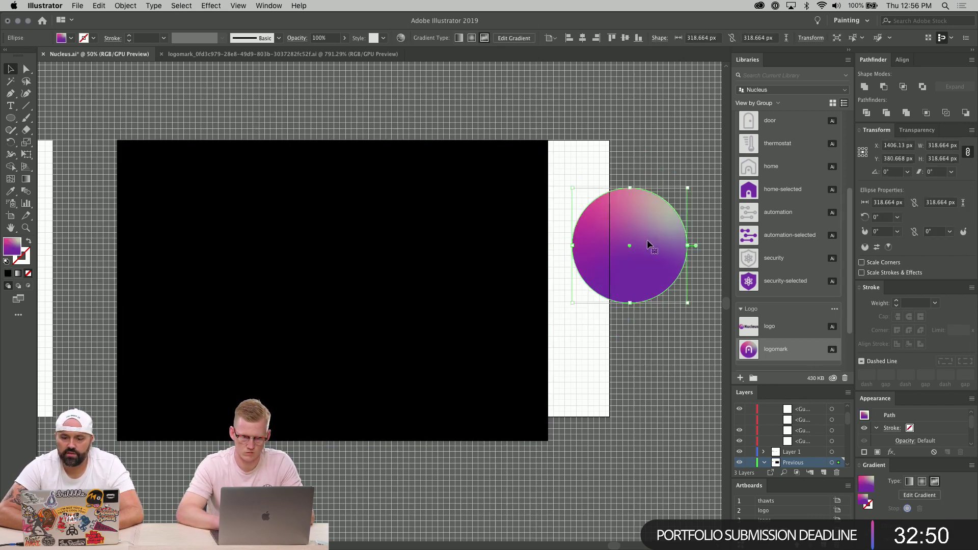
Apply the circle's freeform gradient to the black 1194 × 834 px rectangle with the Eyedropper.
click(451, 265)
key(i)
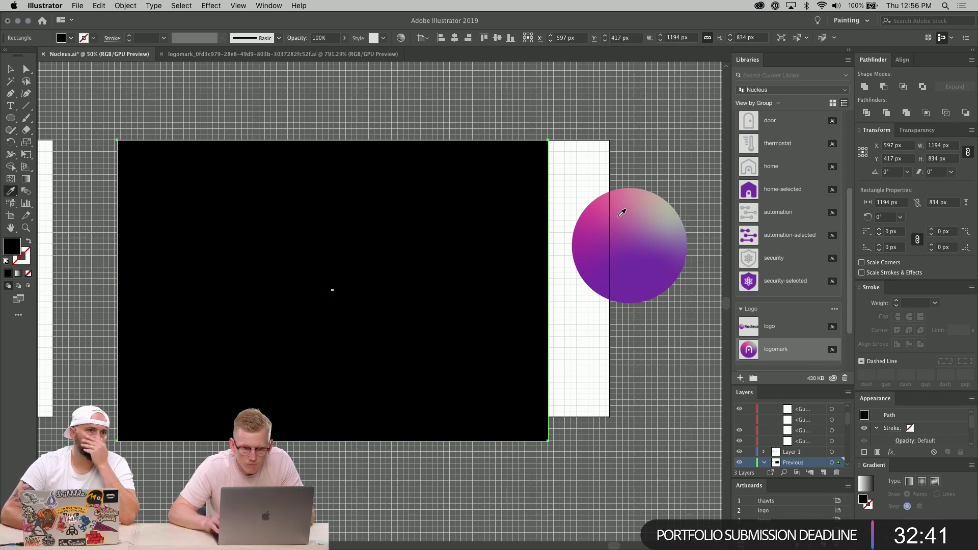
click(650, 235)
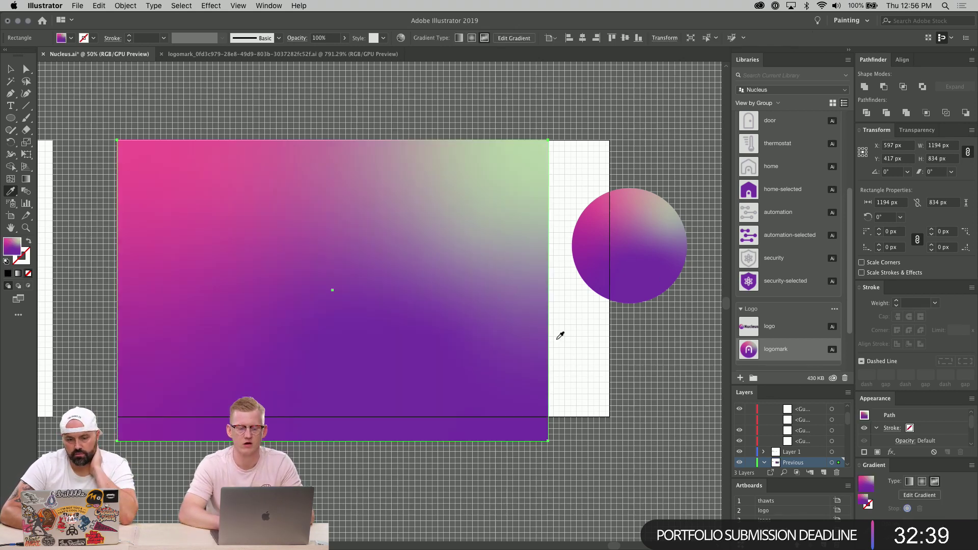
key(v)
scroll(372, 244, down, 2)
scroll(372, 245, right, 2)
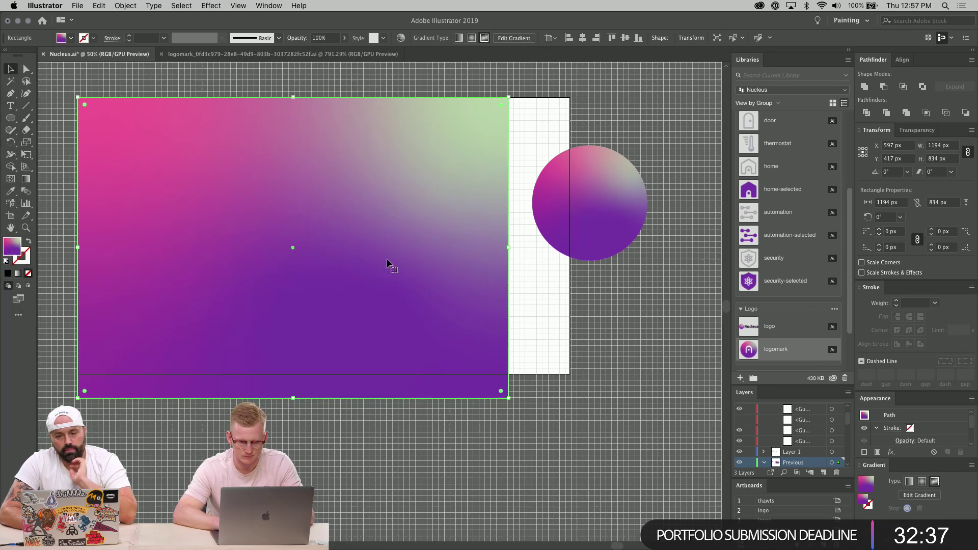
Try the radial and linear gradient types on the large rectangle and set it back to a freeform gradient.
click(600, 233)
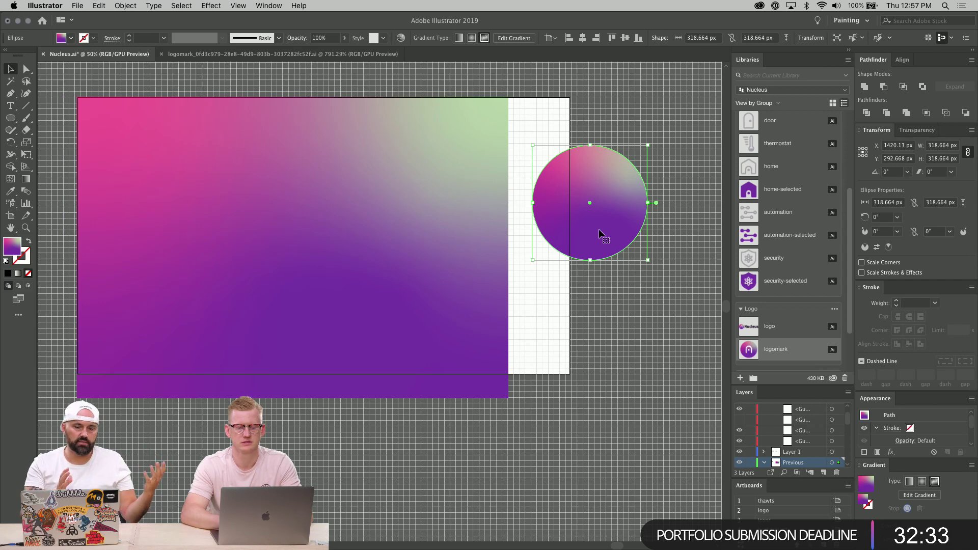
click(378, 261)
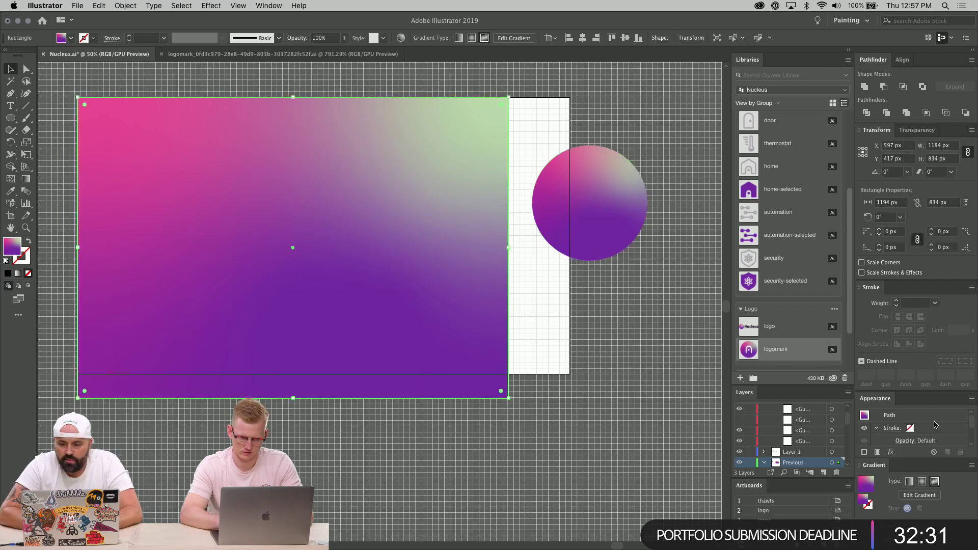
click(923, 482)
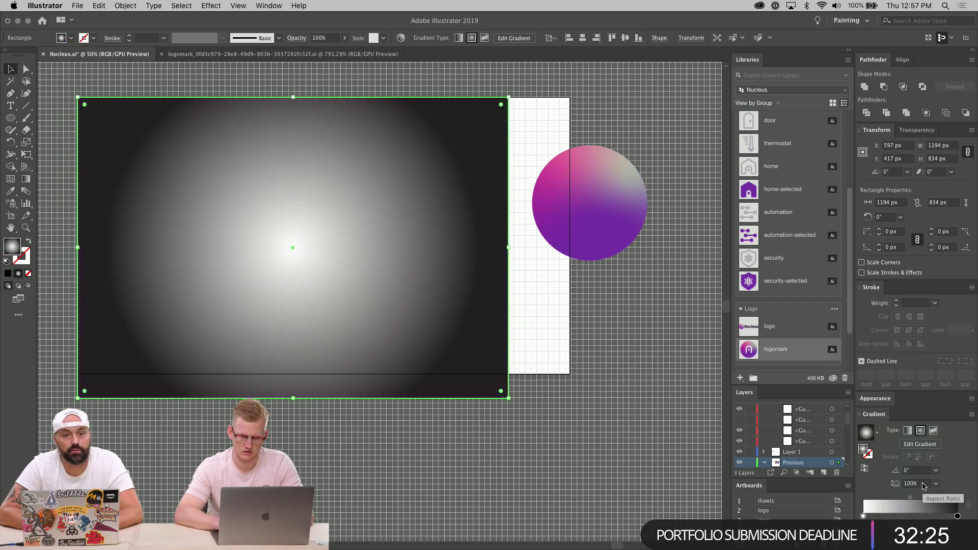
click(908, 431)
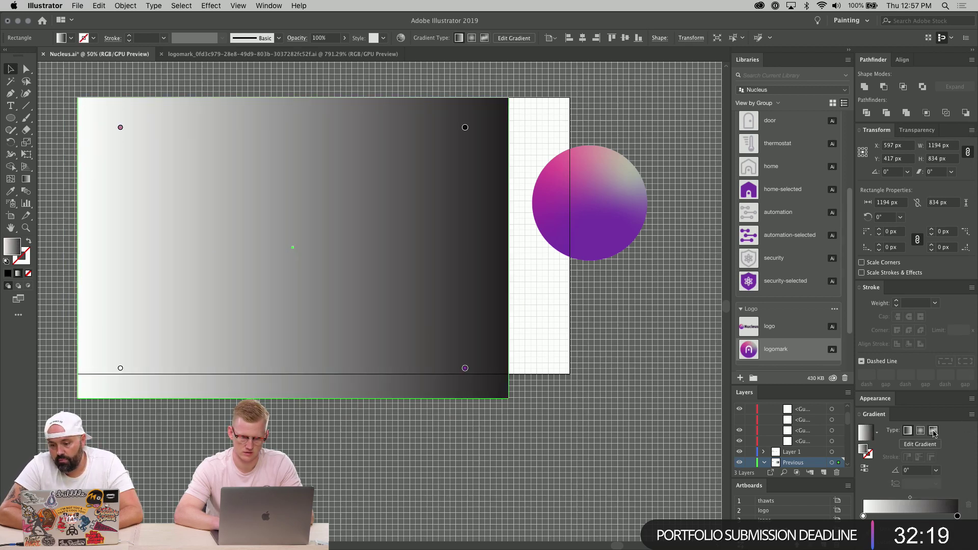
click(934, 431)
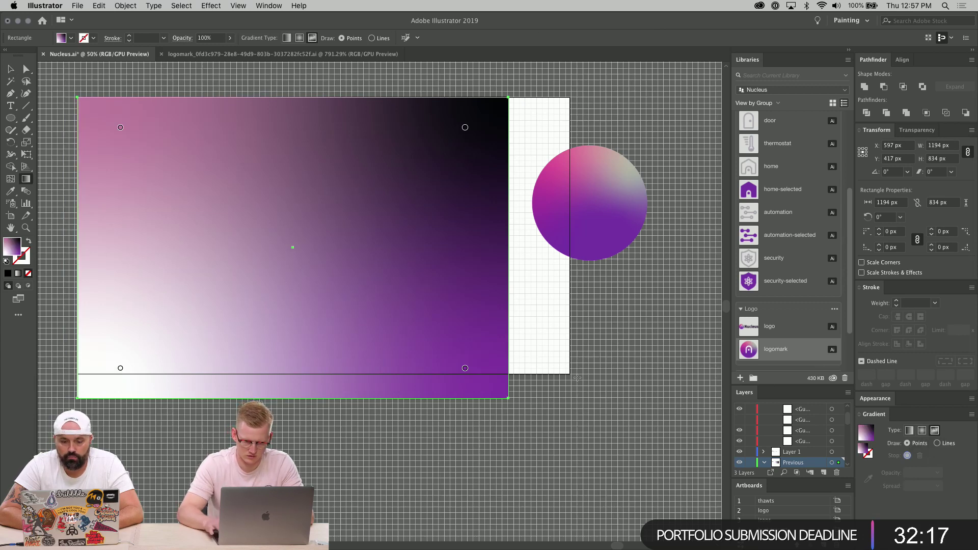
key(v)
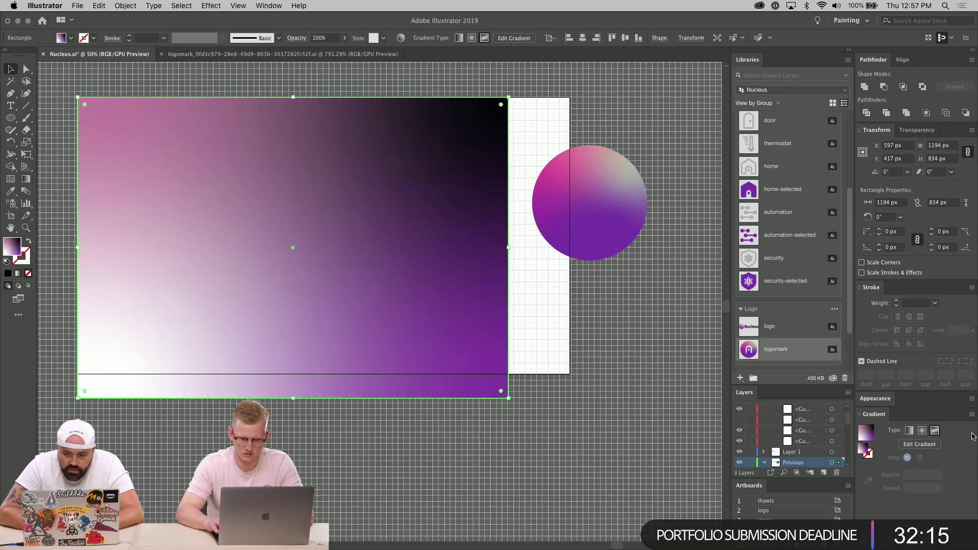
Add a white color stop slightly above the center of the rectangle's freeform gradient and look through the Nucleus library.
click(922, 424)
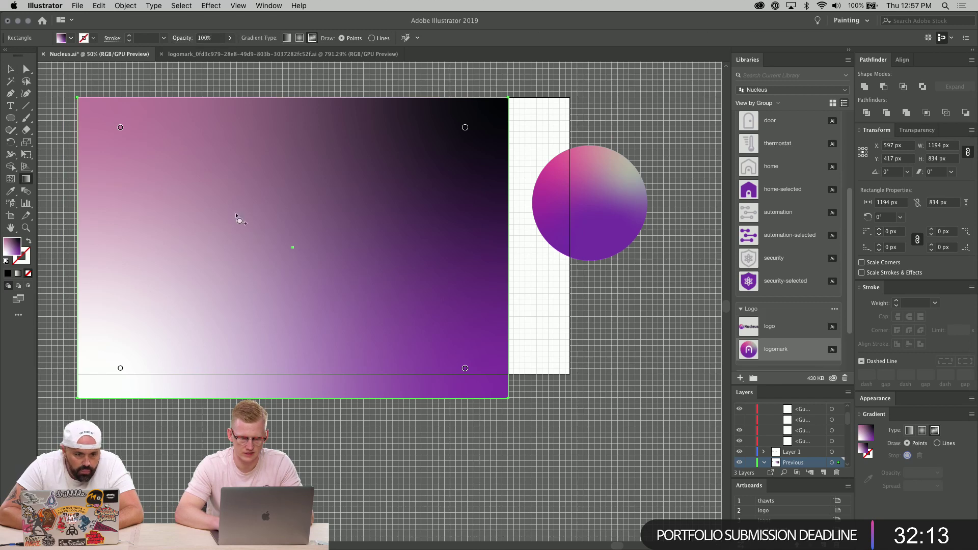
click(286, 209)
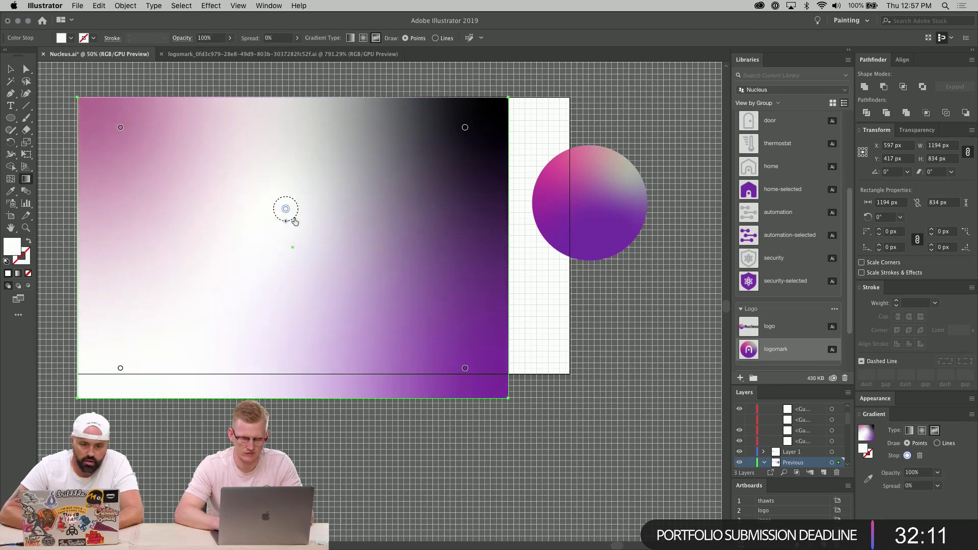
scroll(803, 214, up, 5)
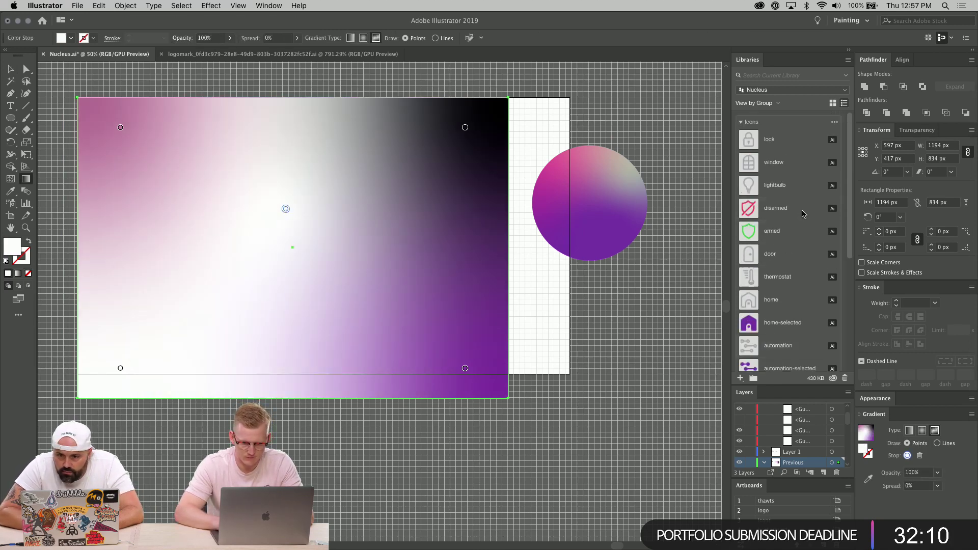
scroll(803, 214, down, 5)
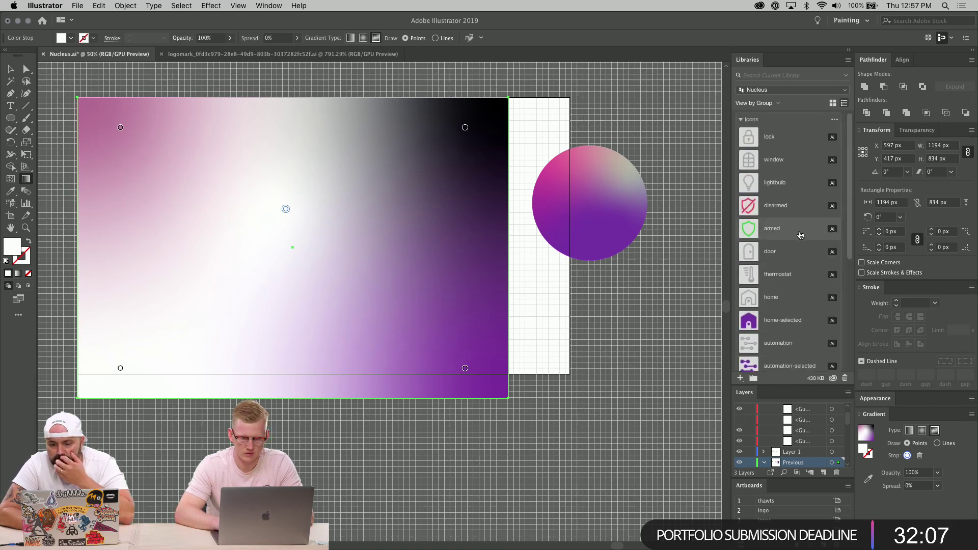
Set the rectangle's central freeform gradient stop to the Nucleus library's brand pink #DC5397.
click(742, 315)
scroll(744, 254, down, 3)
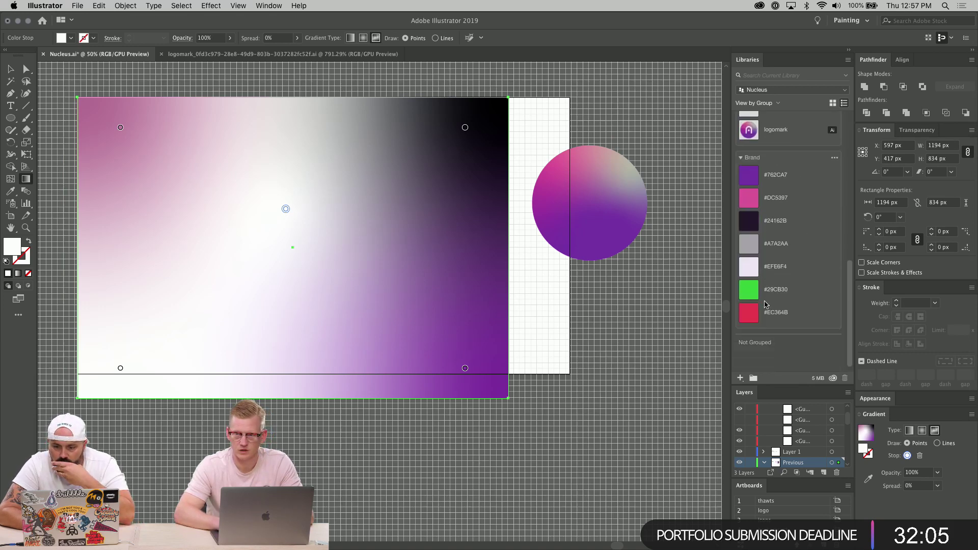
drag(749, 197, 287, 198)
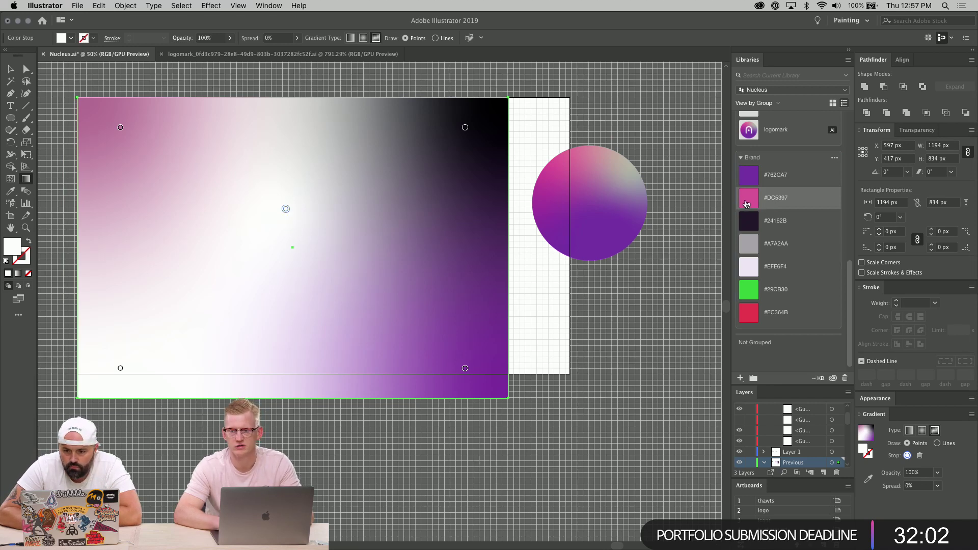
click(747, 203)
Try the brand green #29CB30 on the lower-right color stop and undo the change.
click(464, 368)
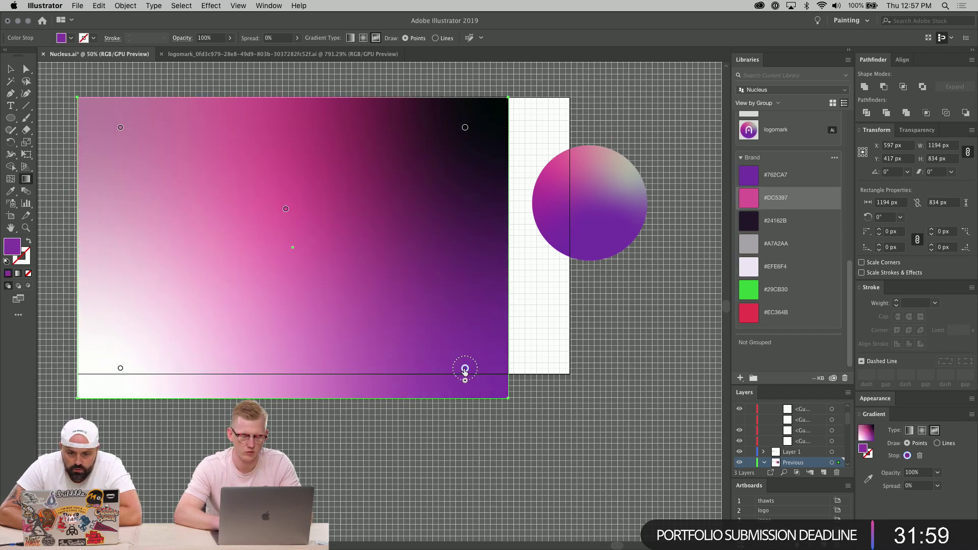
click(751, 294)
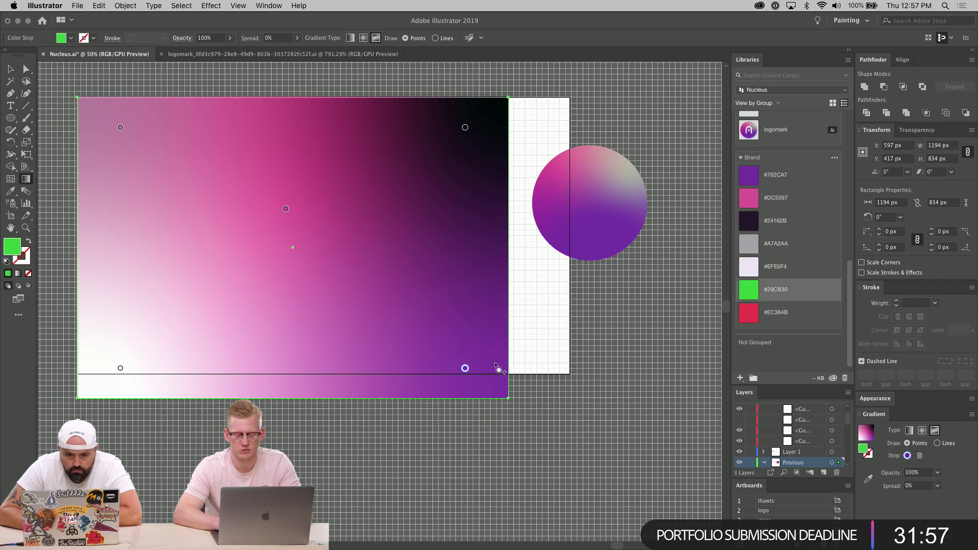
key(super+z)
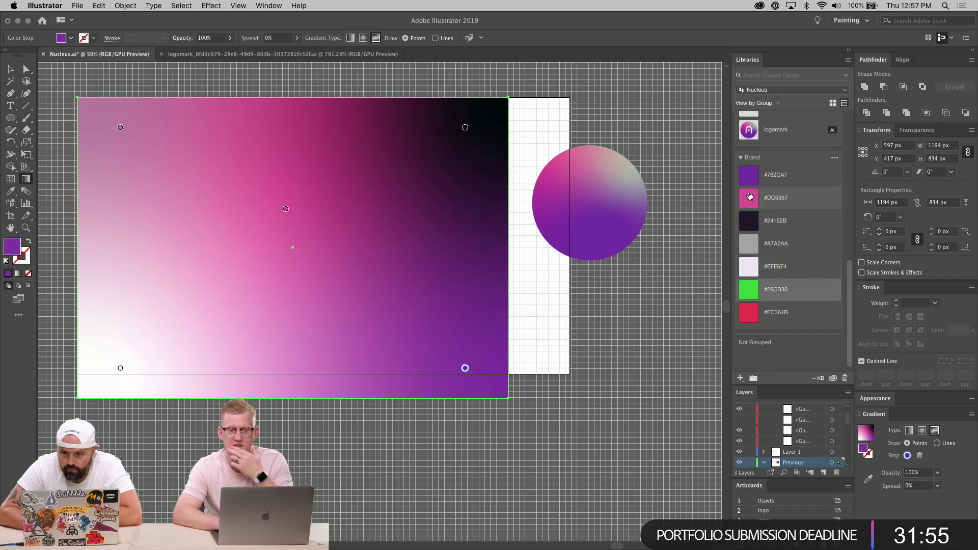
Change the upper-right color stop of the rectangle's gradient from black to the brand red #EC364B.
scroll(750, 194, up, 5)
scroll(749, 194, down, 6)
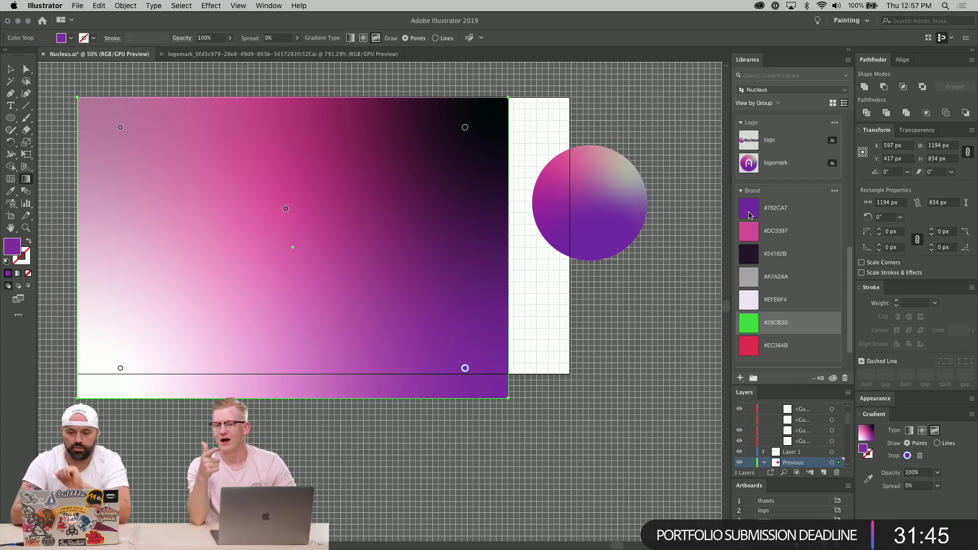
click(464, 127)
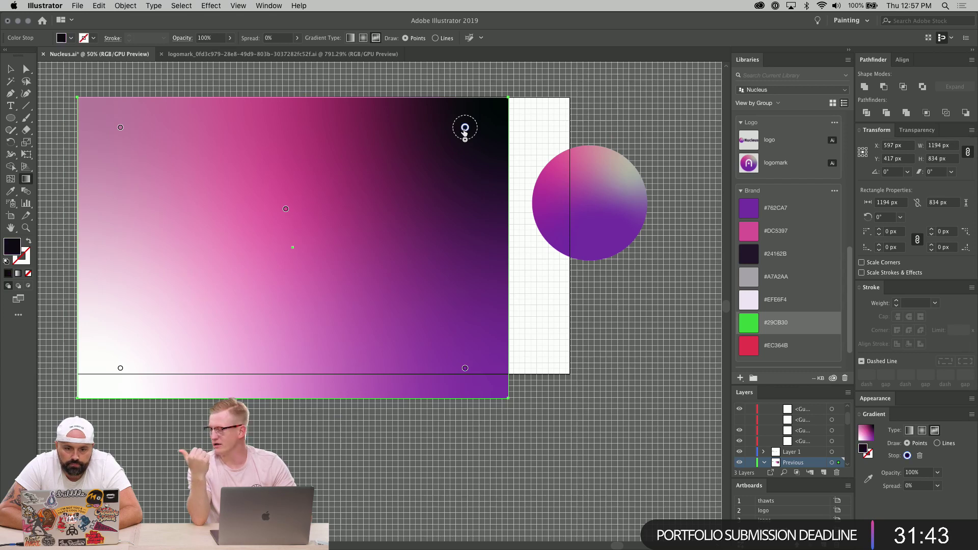
click(745, 354)
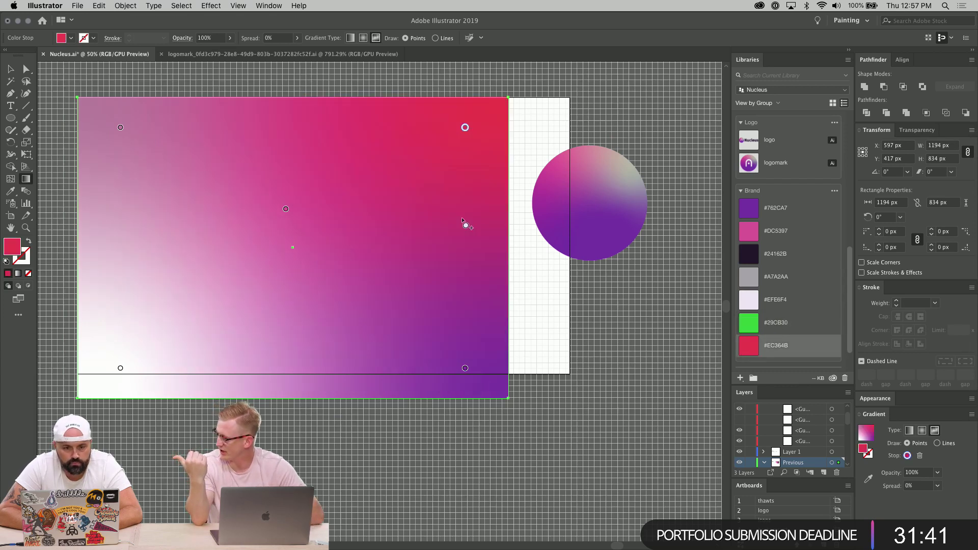
Leave and reopen gradient editing on the large rectangle, selecting its upper-left color stop.
click(12, 69)
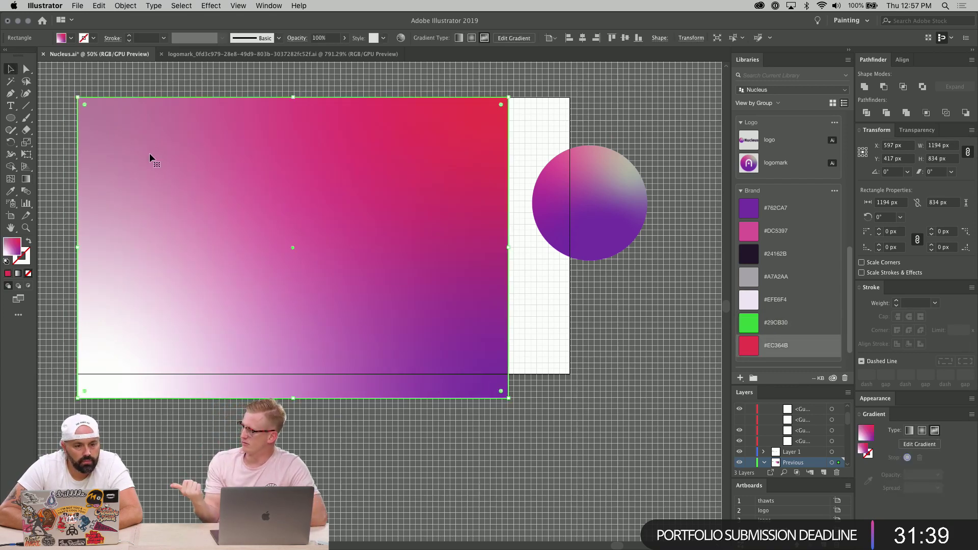
key(i)
click(118, 167)
key(v)
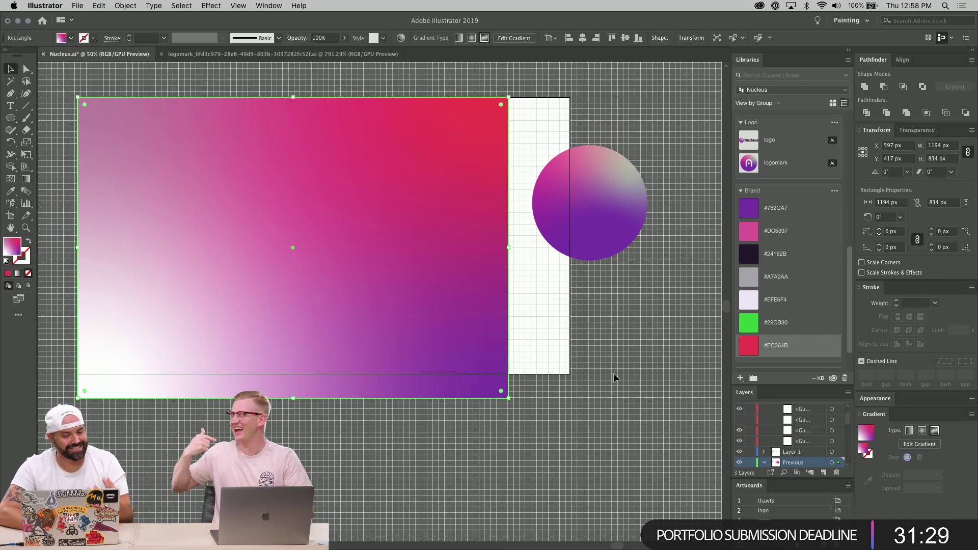
click(906, 444)
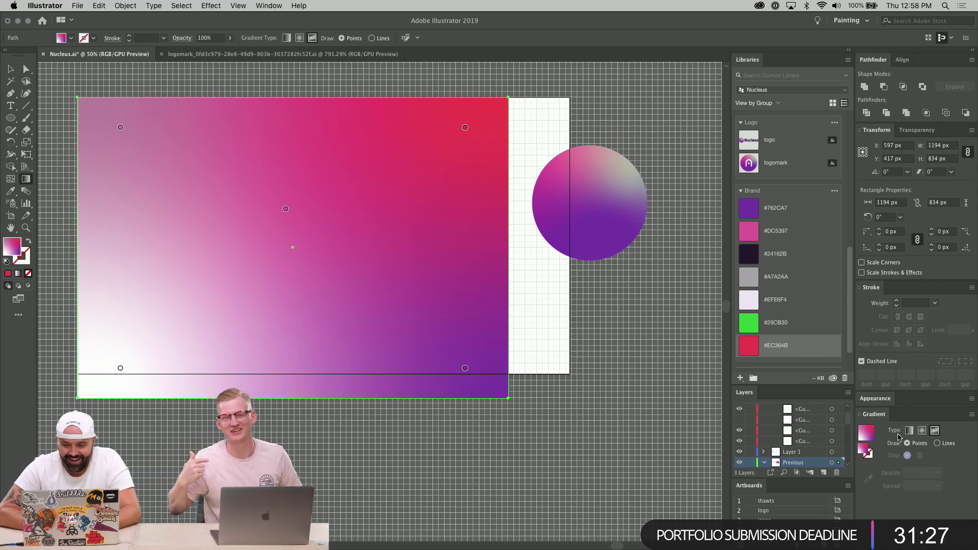
click(120, 127)
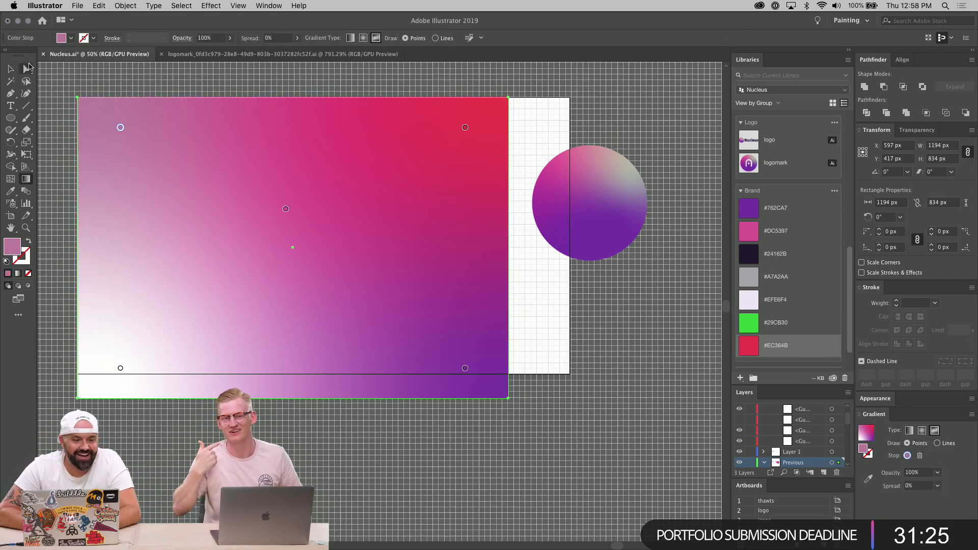
click(10, 68)
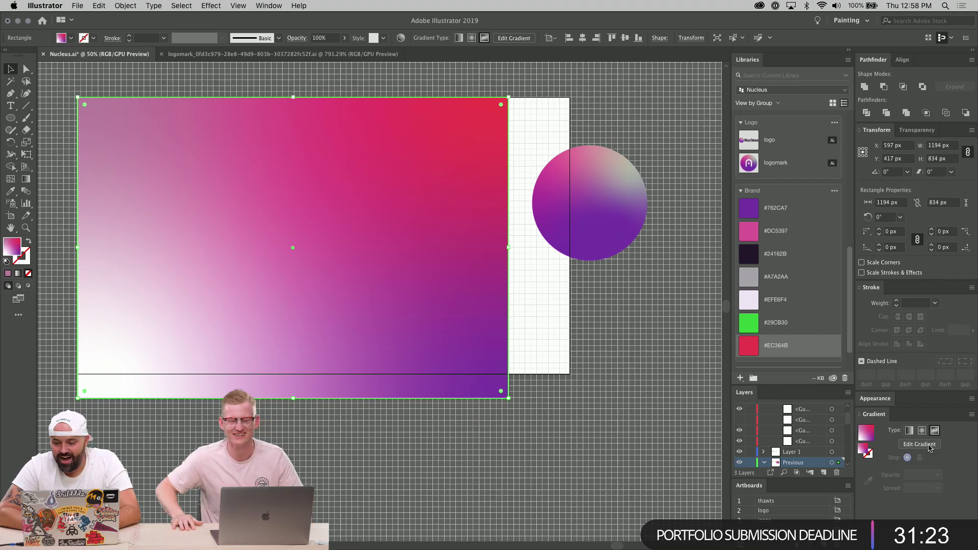
click(928, 446)
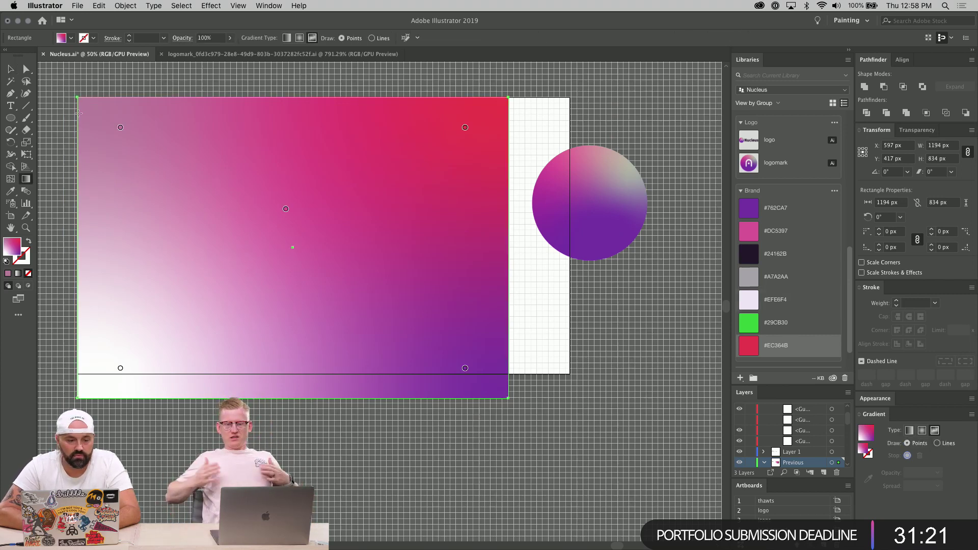
key(v)
click(920, 444)
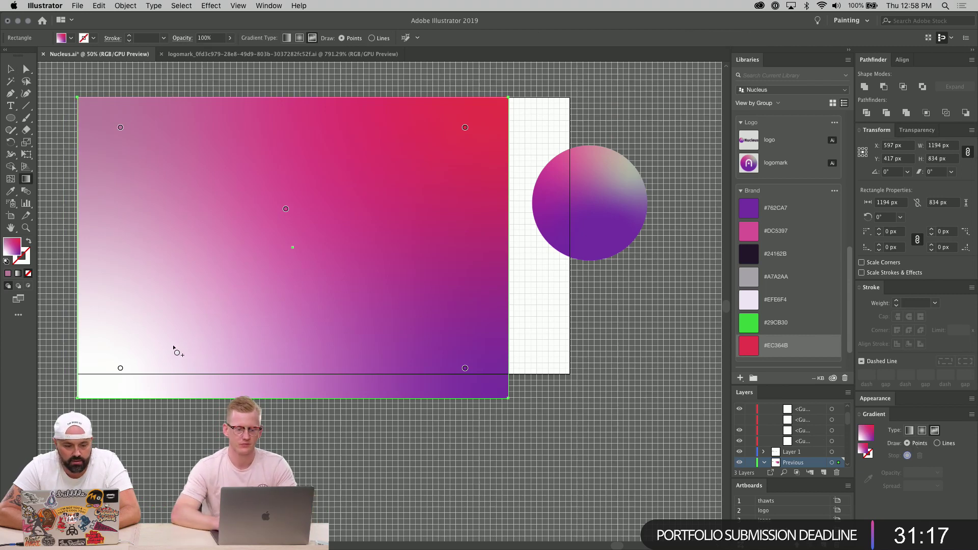
Reapply the circle's freeform gradient to the large rectangle with the Eyedropper and delete the circle.
key(i)
click(594, 194)
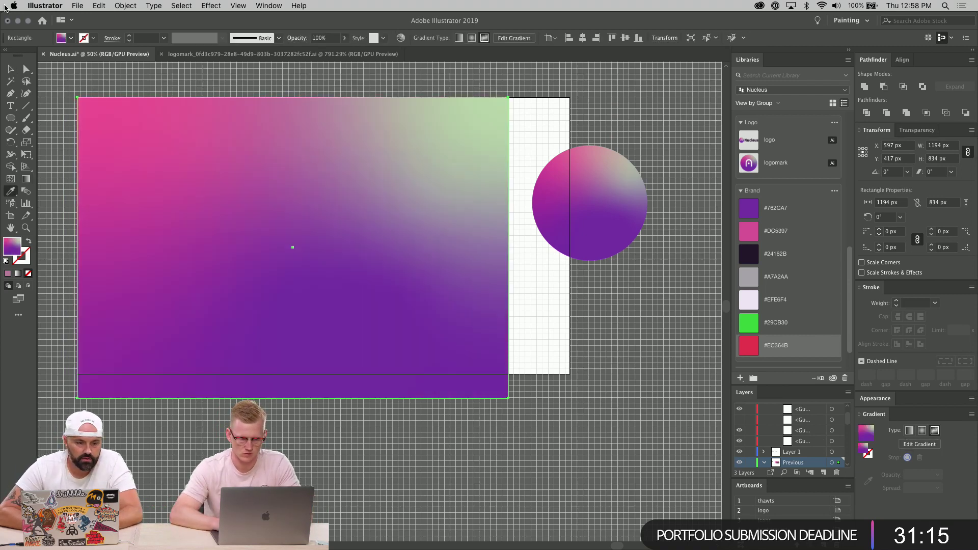
click(13, 70)
click(583, 221)
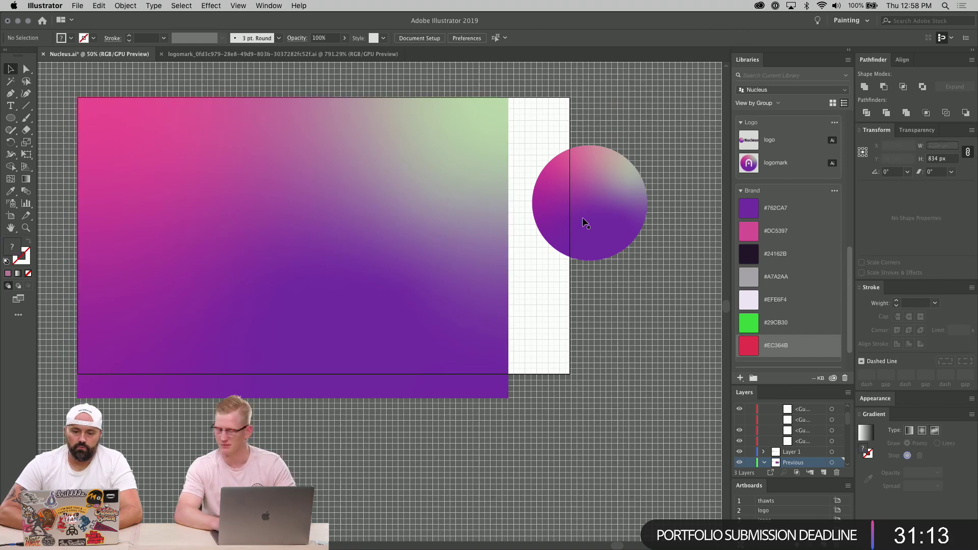
key(Delete)
Duplicate the gradient rectangle onto the empty canvas to the right of the artboard, at X 2410 px and Y 417 px.
click(494, 216)
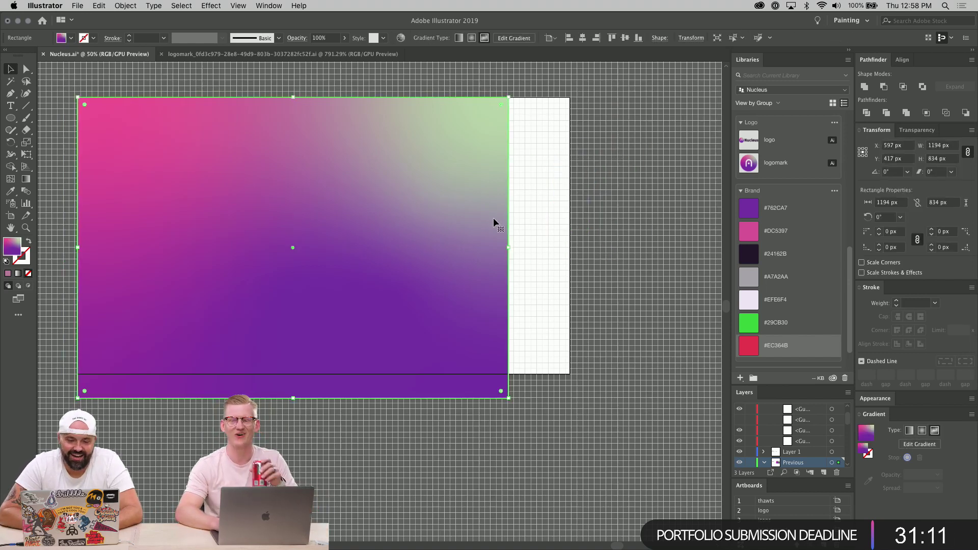
scroll(580, 263, down, 1)
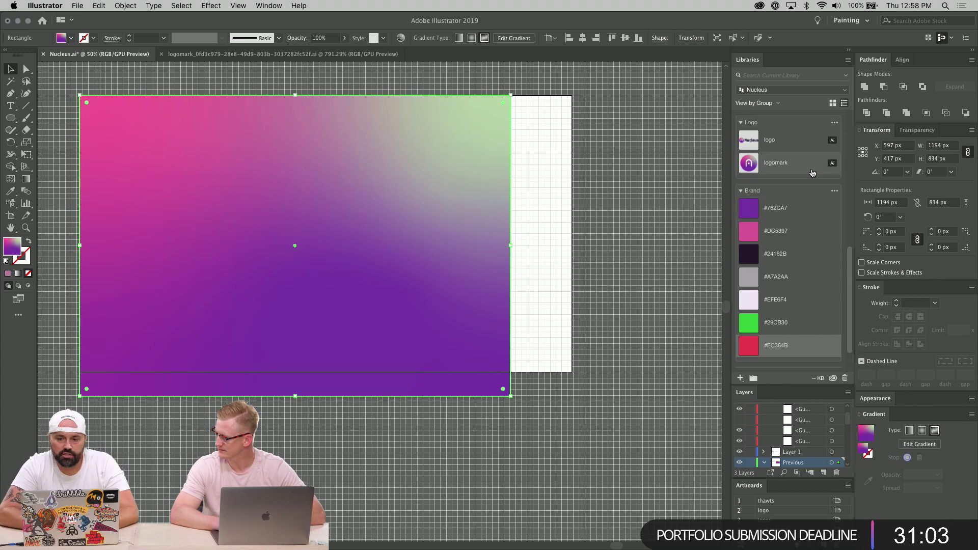
scroll(810, 171, down, 5)
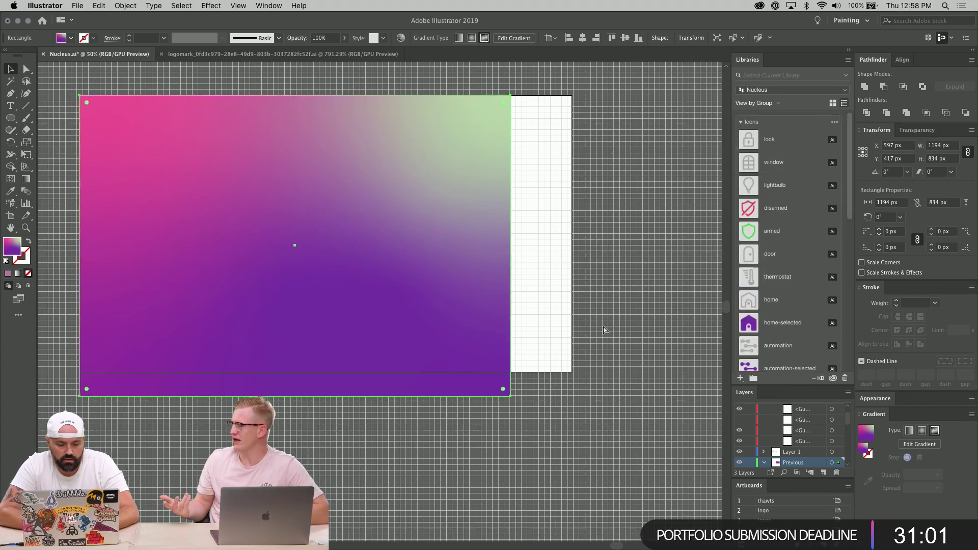
scroll(603, 329, right, 5)
scroll(603, 330, down, 2)
key(super+minus)
key(super+minus)
key(super+minus)
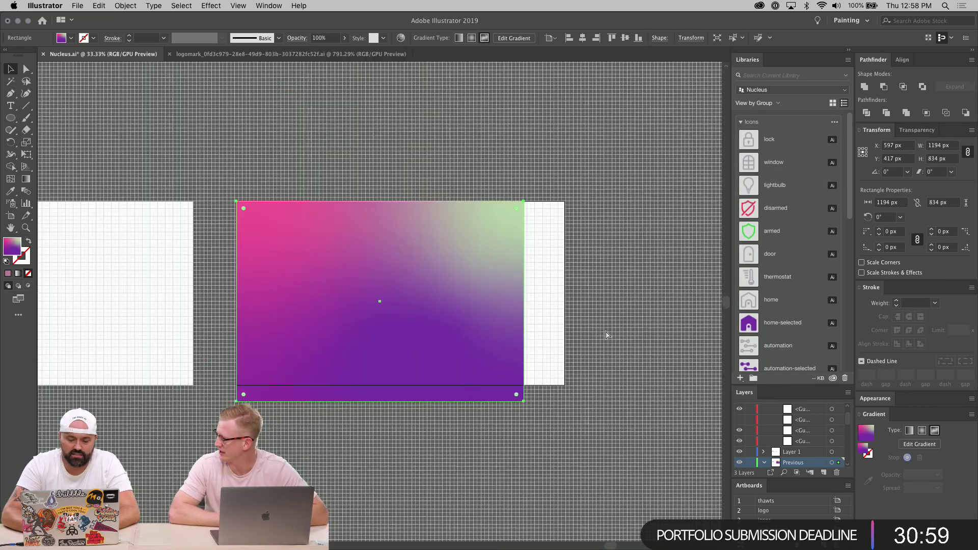
drag(436, 311, 655, 308)
scroll(652, 316, right, 8)
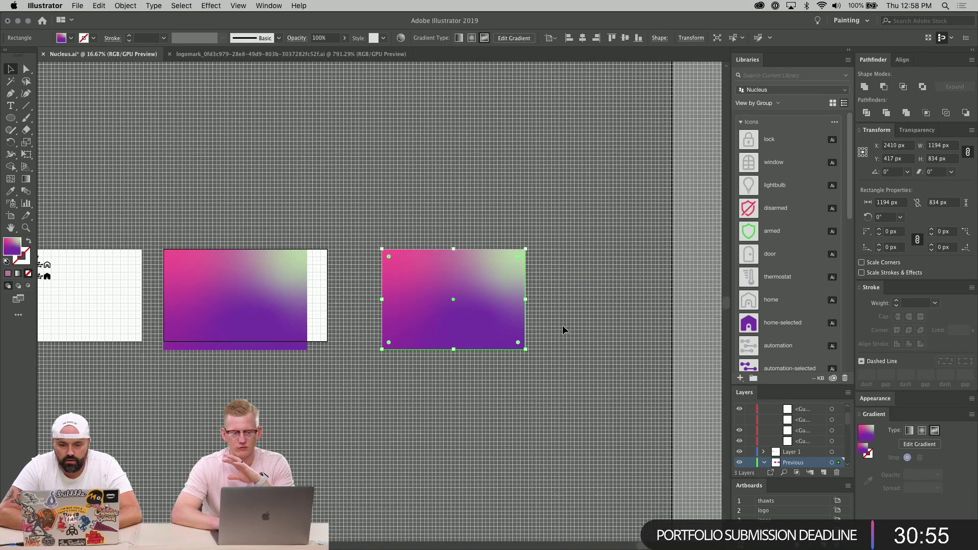
scroll(563, 332, right, 3)
scroll(563, 332, up, 1)
key(super+apostrophe)
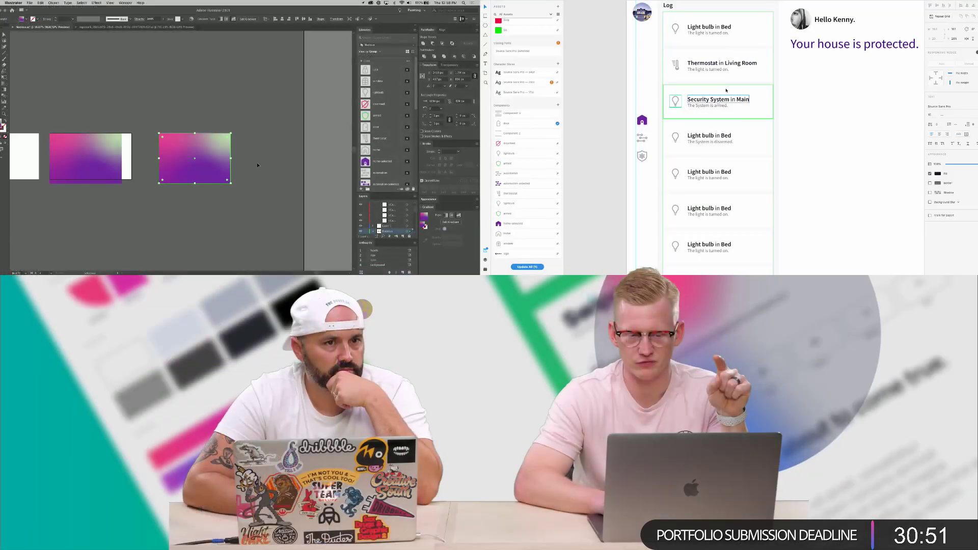
Select the original gradient rectangle in Illustrator and the artboard with the Nucleus logo in Adobe XD.
scroll(726, 91, up, 10)
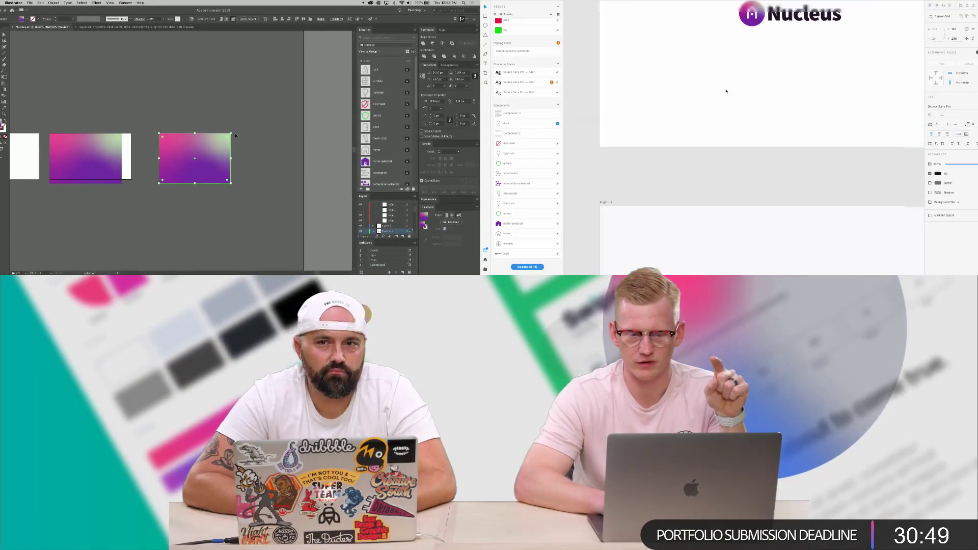
scroll(727, 91, down, 5)
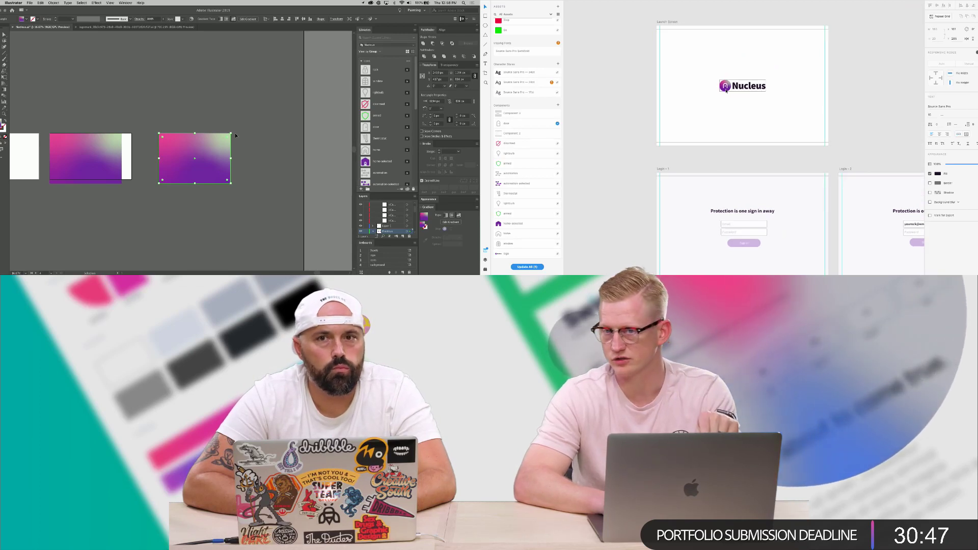
click(100, 152)
click(666, 23)
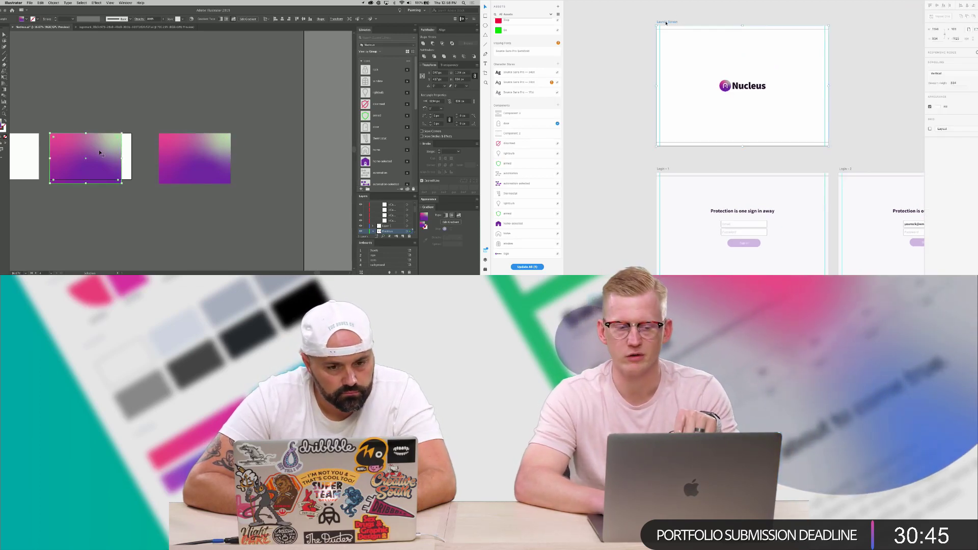
Undo the duplication of the gradient rectangle in Illustrator.
key(super+z)
key(super+z)
key(super+z)
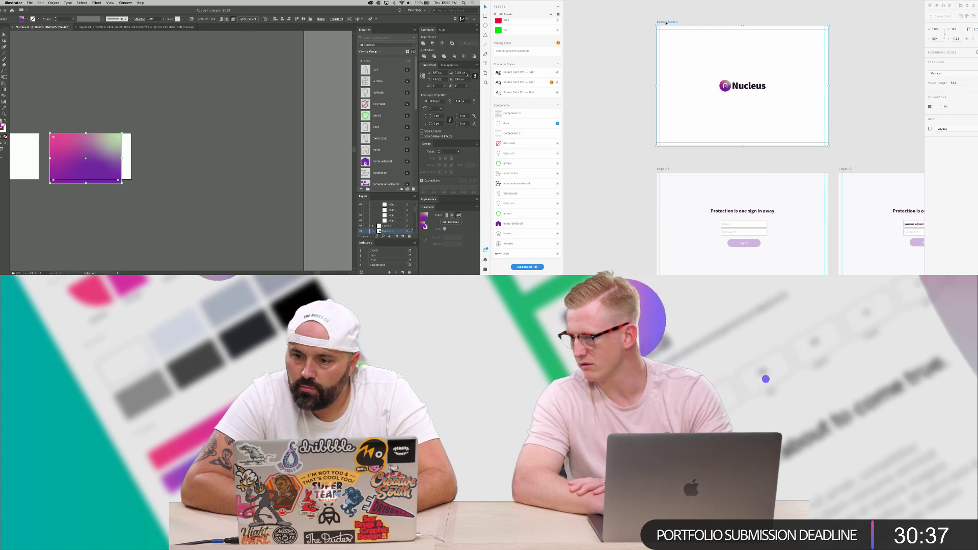
click(465, 73)
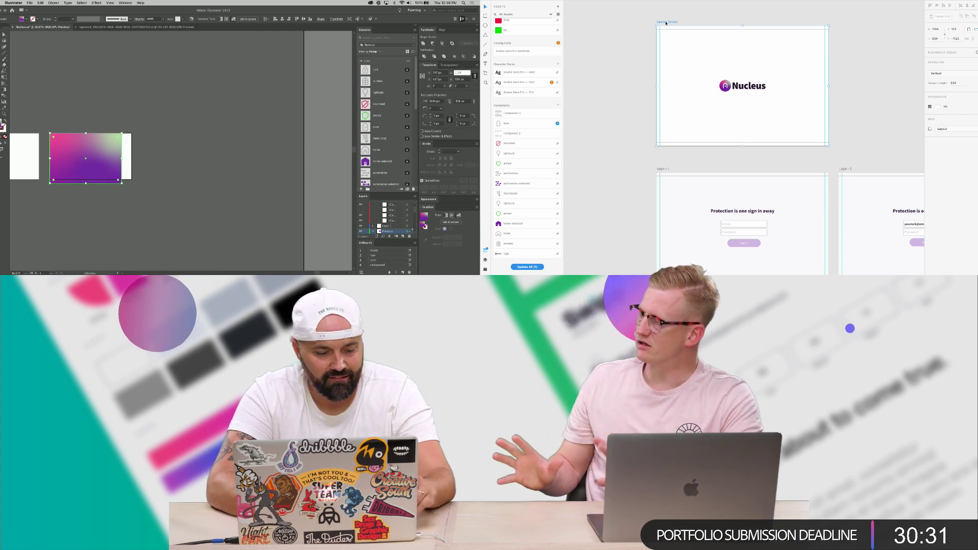
key(Return)
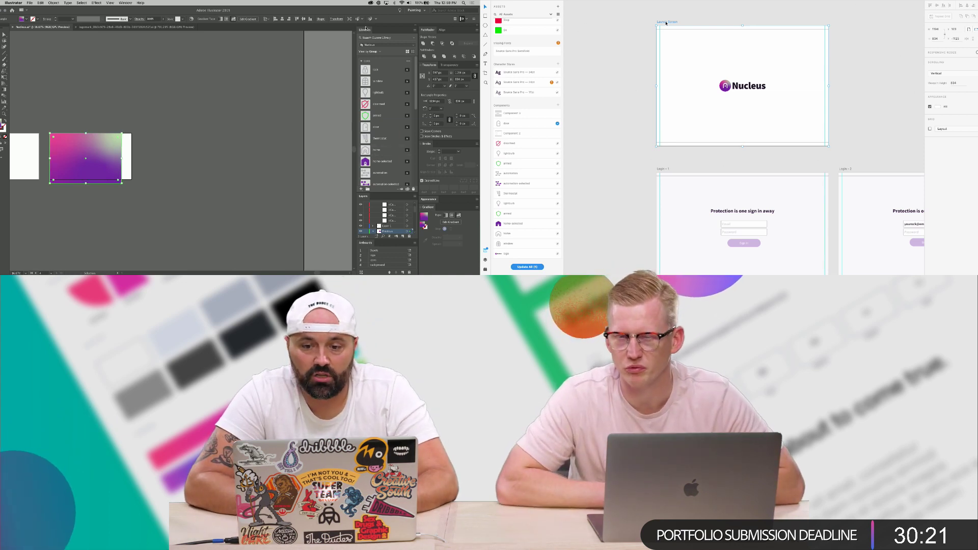
Add the gradient rectangle as a graphic to the Nucleus library's Brand group and name it gradientPurple.
click(362, 61)
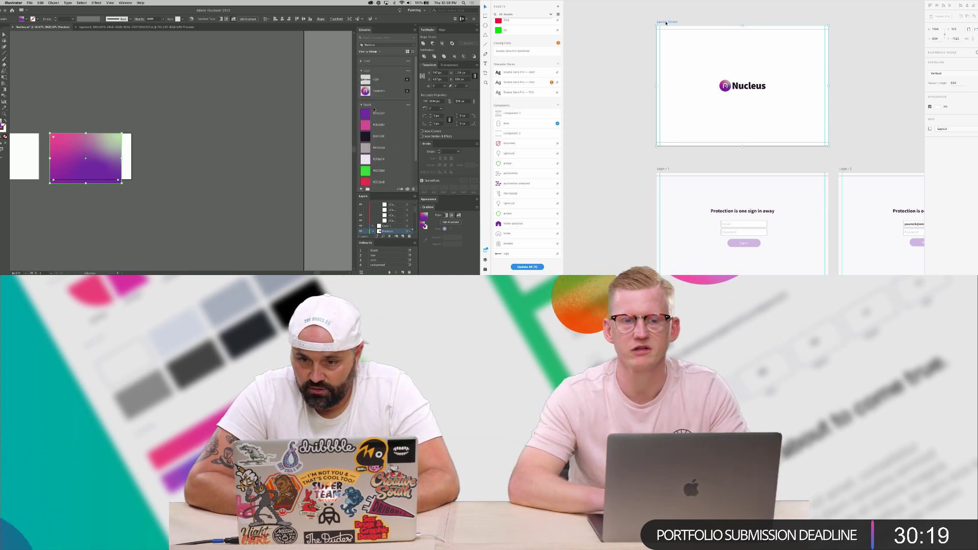
click(362, 72)
click(361, 80)
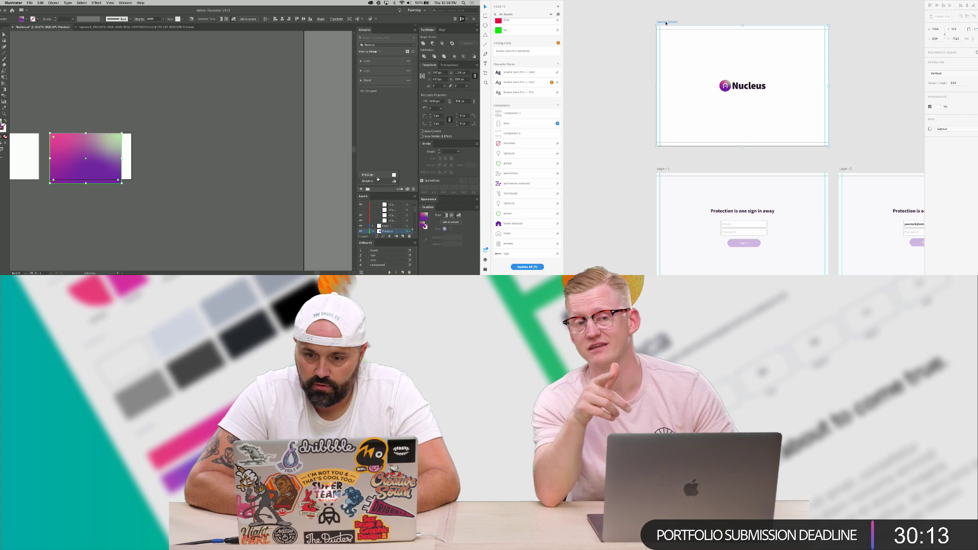
drag(379, 131, 381, 151)
drag(377, 90, 387, 162)
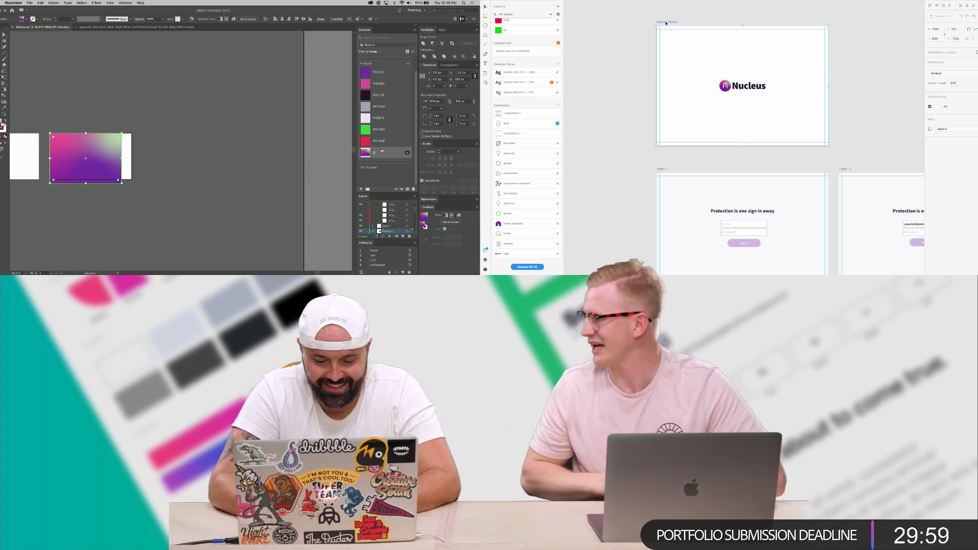
text(gradientPurple)
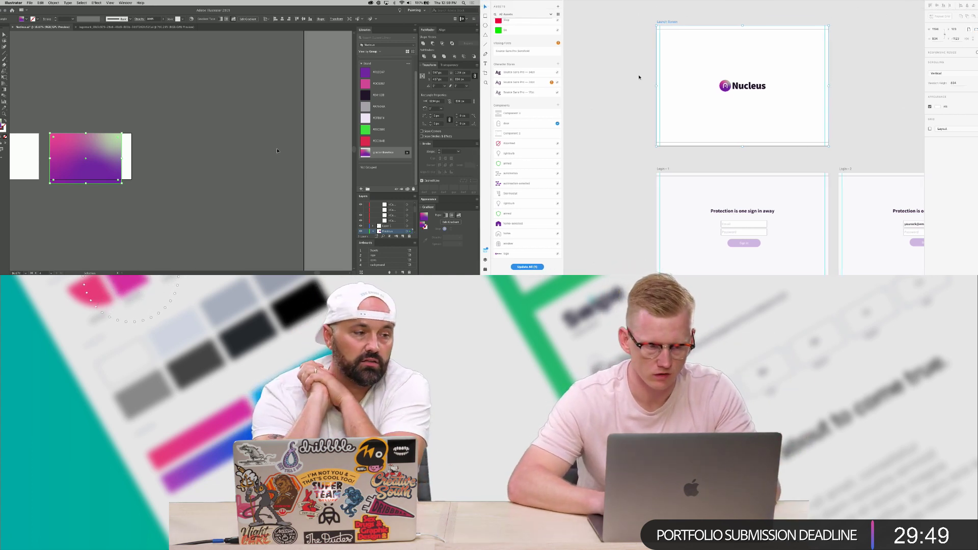
Switch to Photoshop, show the Nucleus library, and place its gradienlikewhoa graphic on the house photo, aligned to the photo's upper-left corner.
key(ctrl+Left)
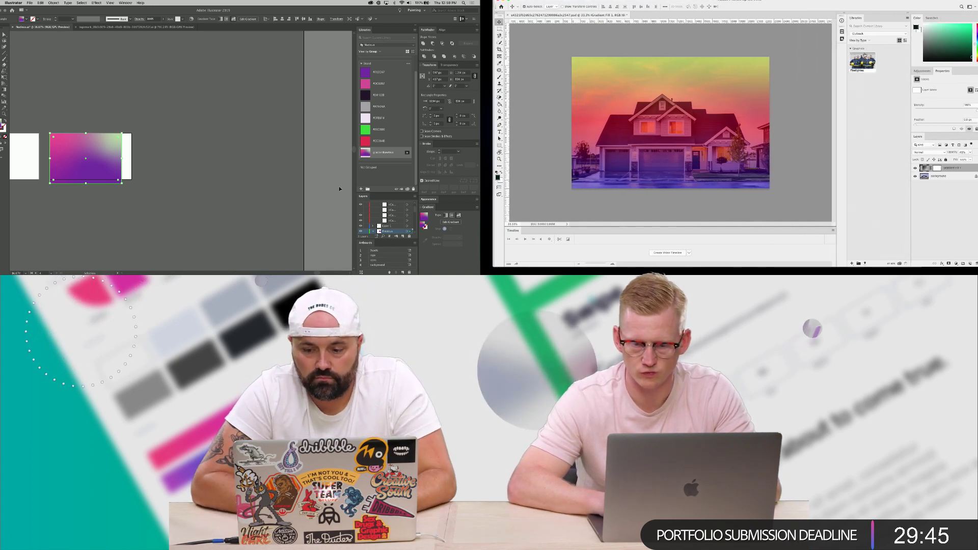
click(888, 37)
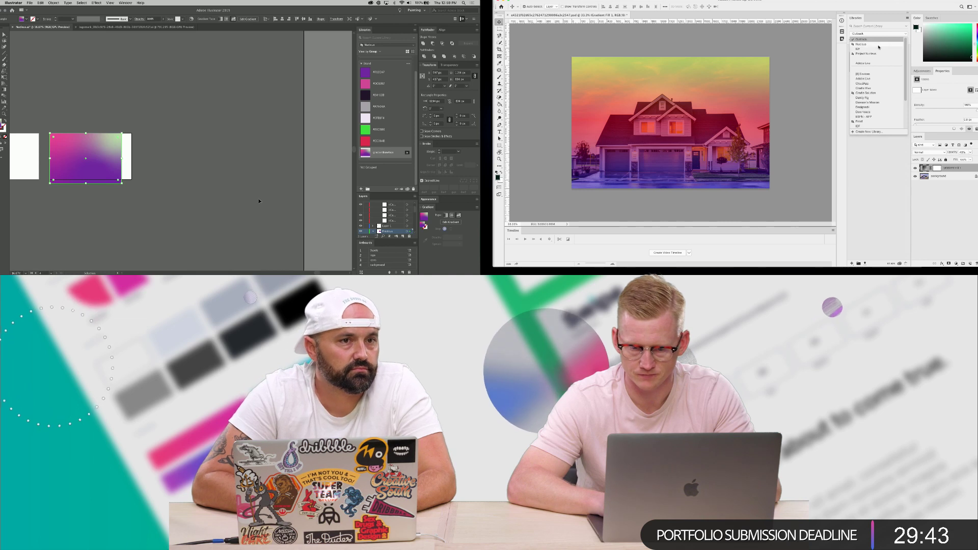
click(877, 45)
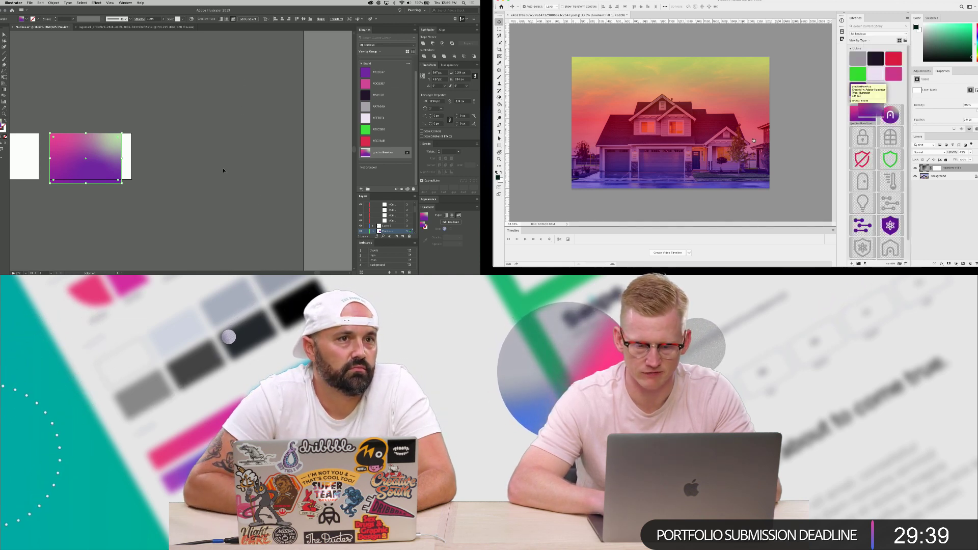
drag(746, 140, 747, 138)
drag(710, 106, 613, 75)
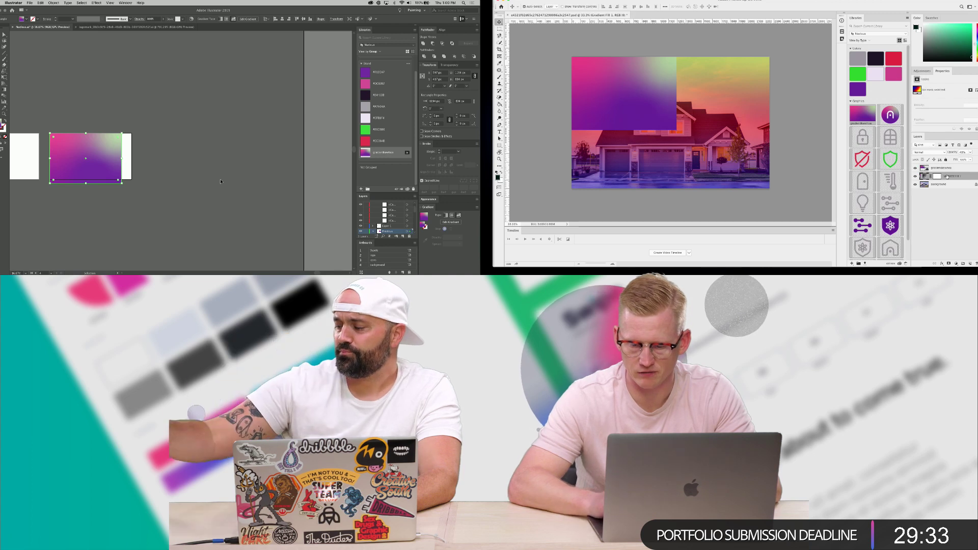
key(Return)
Delete the old gradient fill layer and scale the placed gradienlikewhoa graphic until it covers the whole house photo.
key(Delete)
click(665, 123)
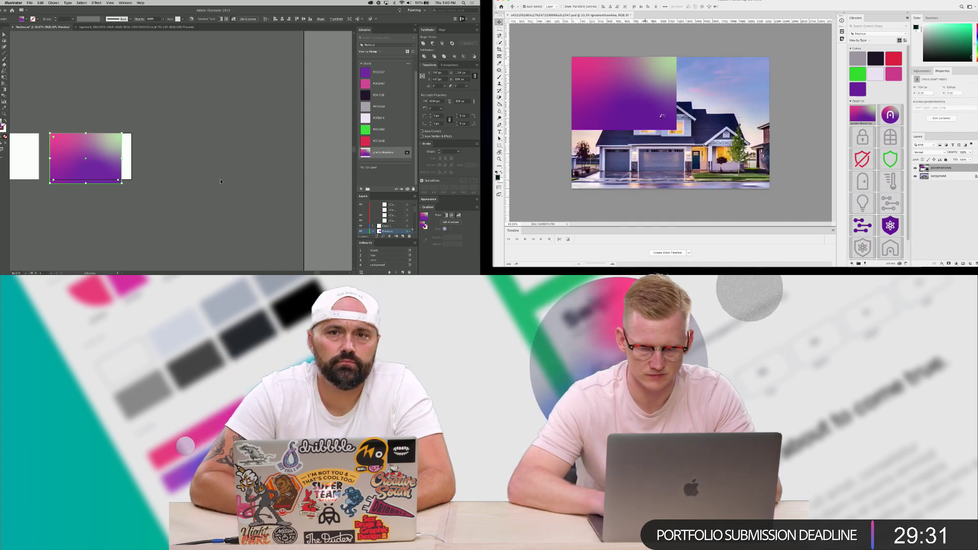
key(ctrl+t)
drag(676, 129, 776, 184)
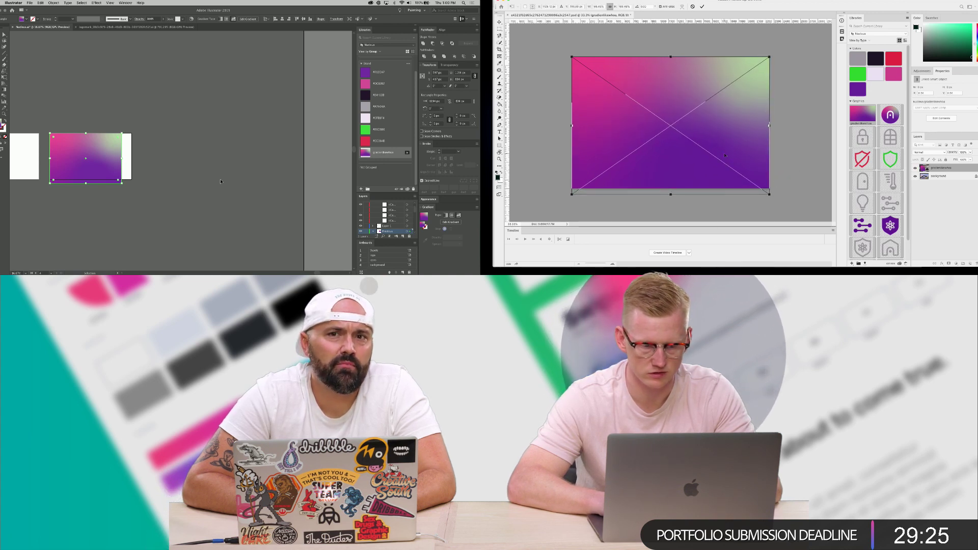
drag(723, 152, 722, 147)
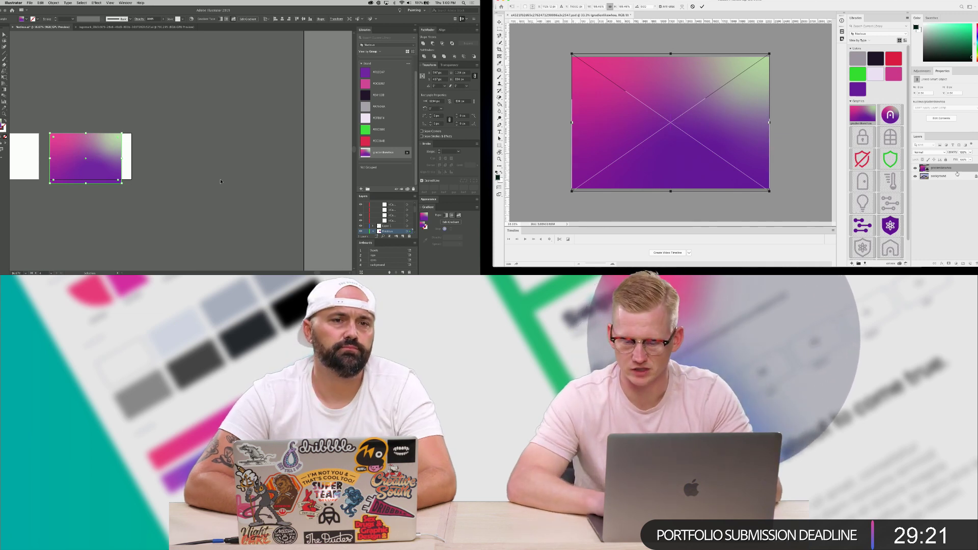
key(Return)
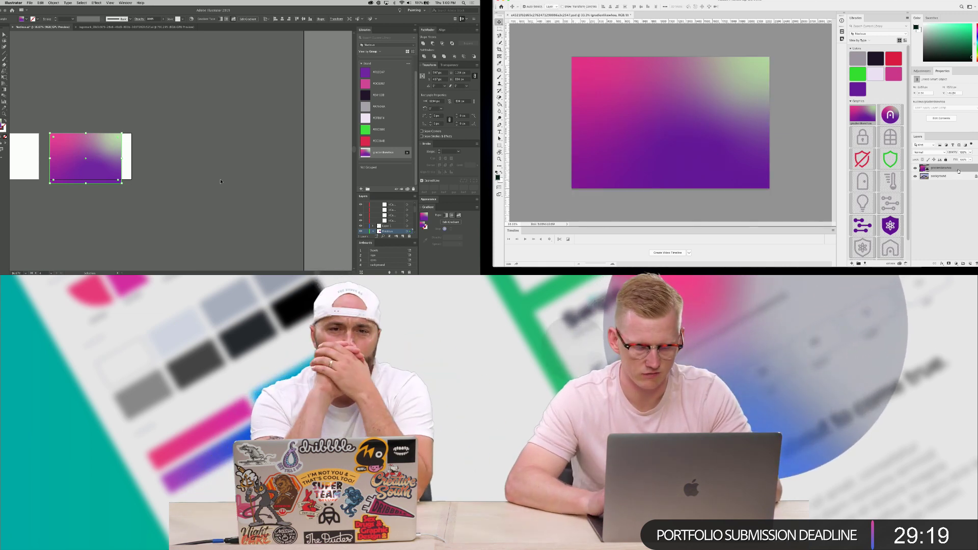
Start and cancel a save of the document, and try lowering the gradienlikewhoa layer's opacity to 70%.
key(super+s)
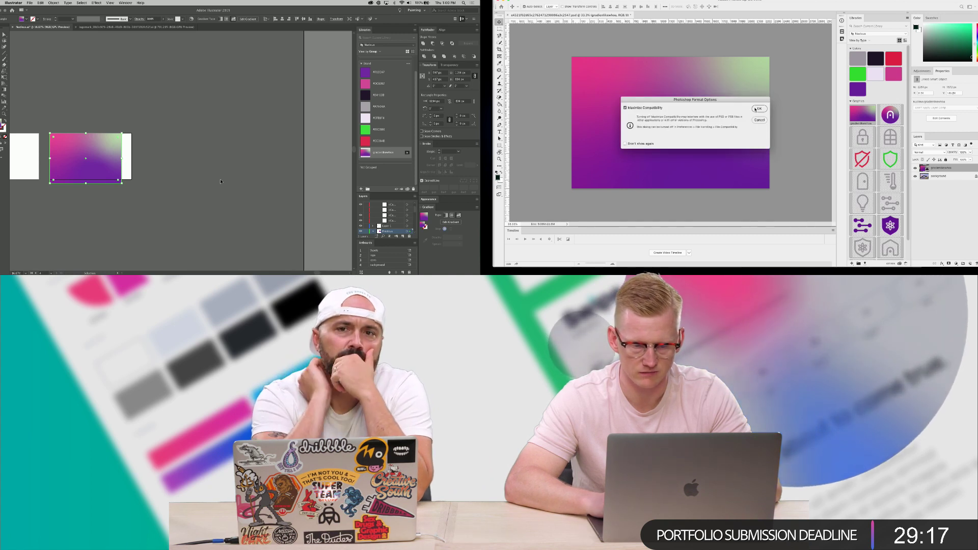
click(760, 120)
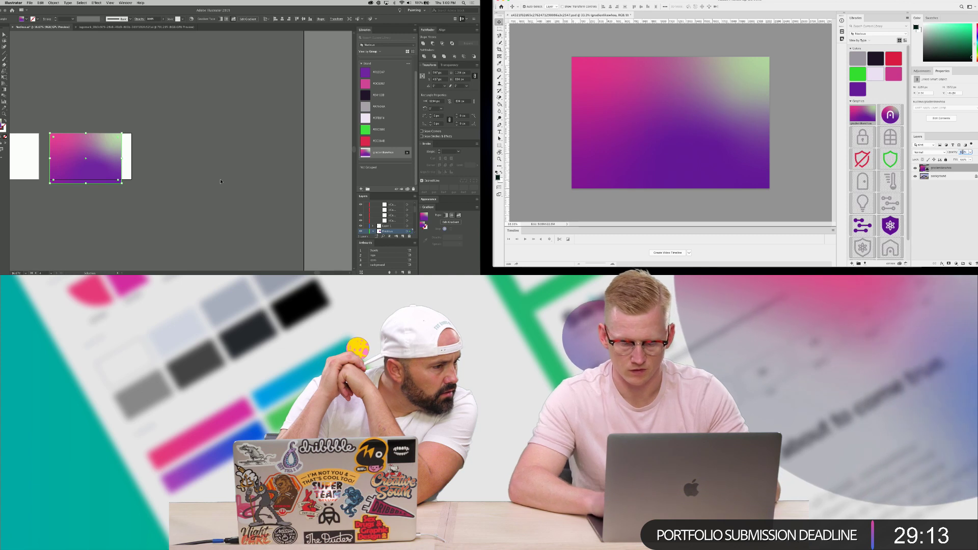
click(963, 152)
key(shift+Down)
key(shift+Down)
key(shift+Down)
key(shift+Down)
key(shift+Down)
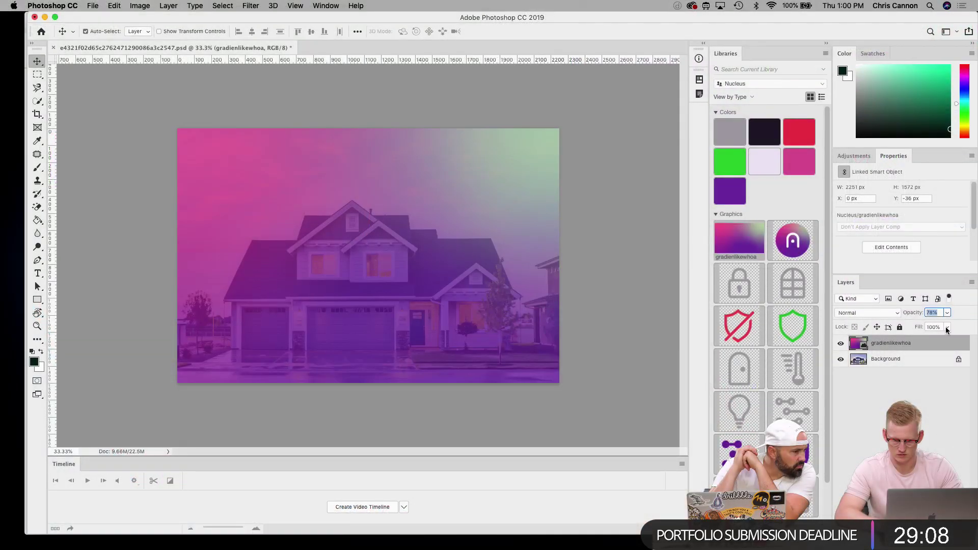
click(947, 313)
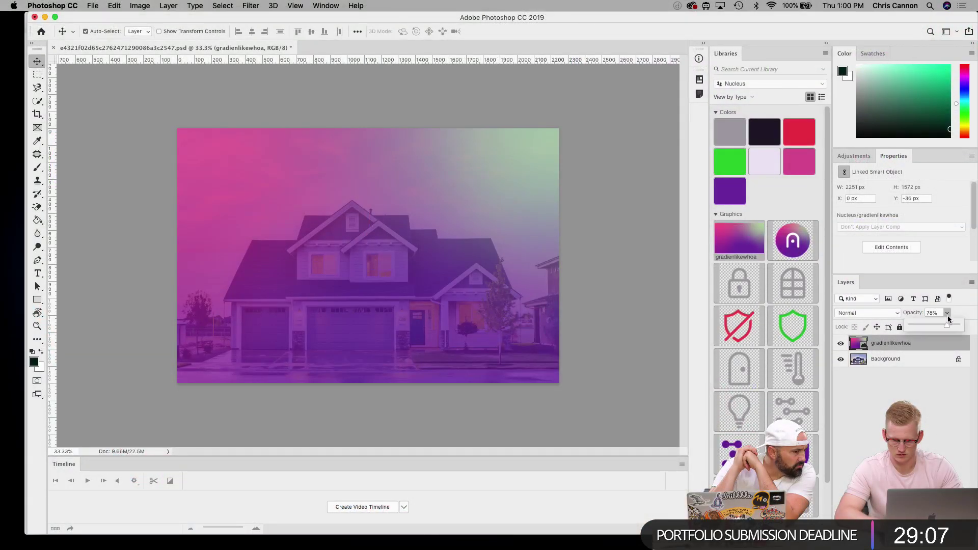
click(936, 313)
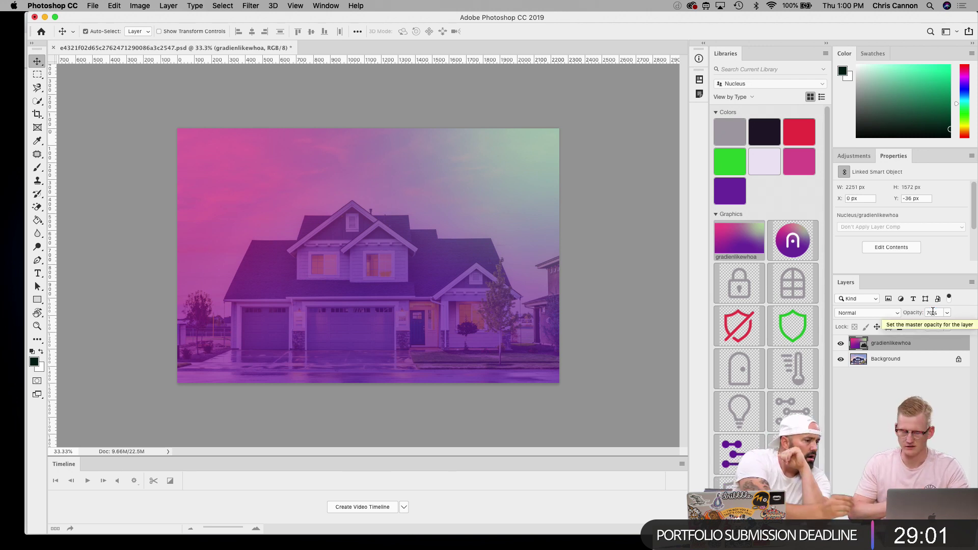
Try the Hard Light blend mode on the gradienlikewhoa layer with its opacity raised to 100%.
click(896, 313)
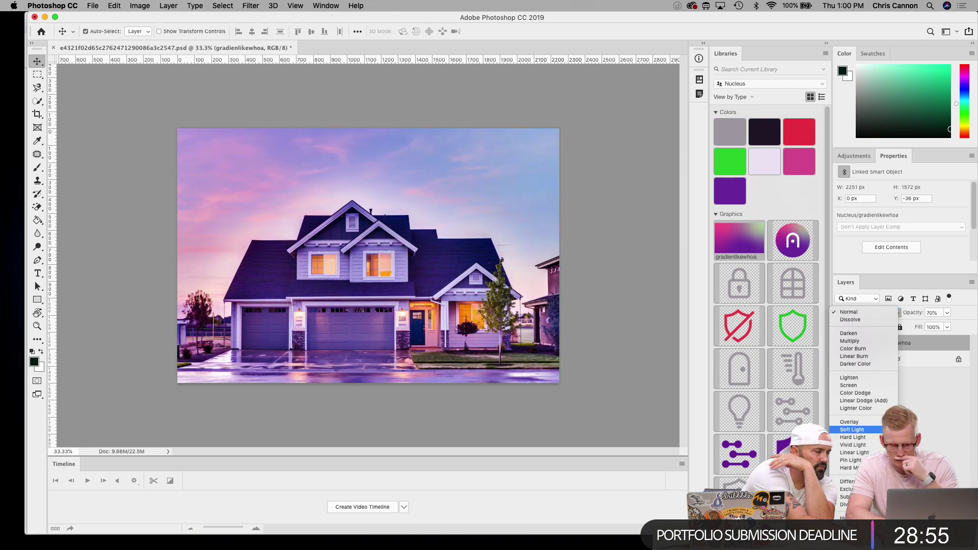
click(861, 437)
click(948, 313)
drag(946, 326, 977, 329)
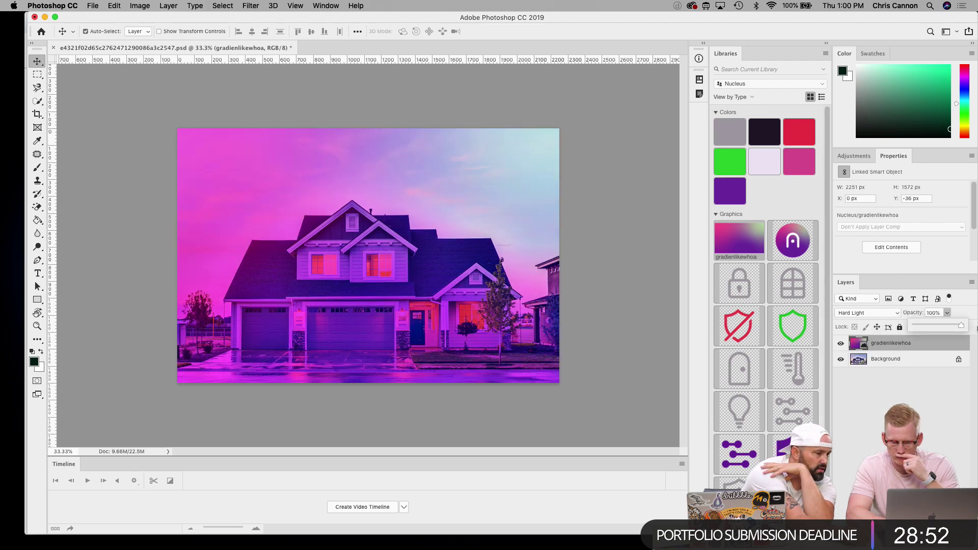
click(886, 315)
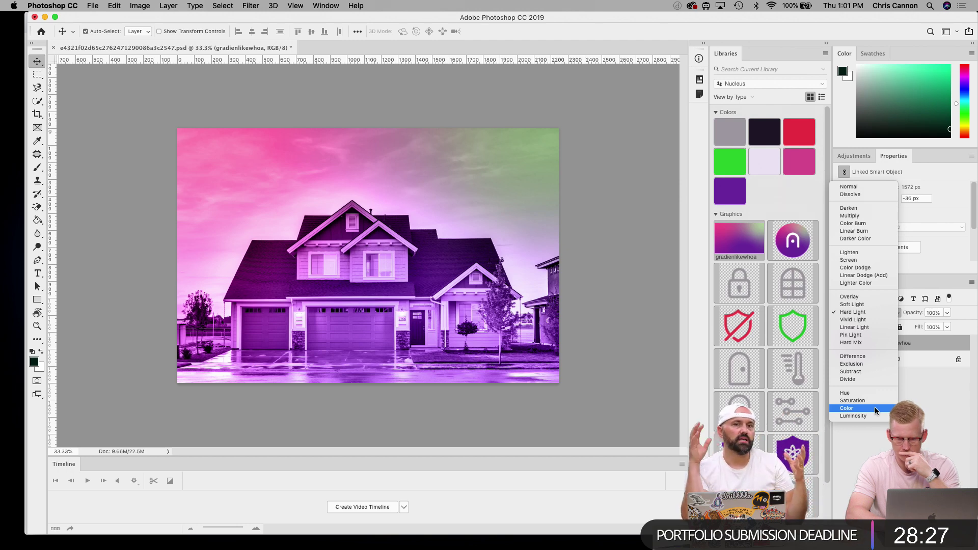
click(866, 357)
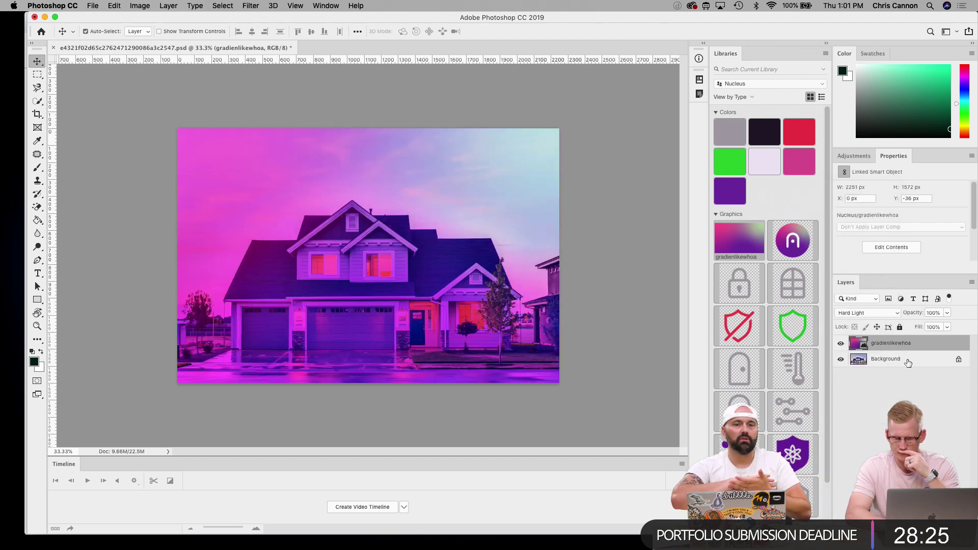
Set the gradienlikewhoa layer's blend mode to Color so the gradient tints the house photo.
click(910, 363)
click(877, 300)
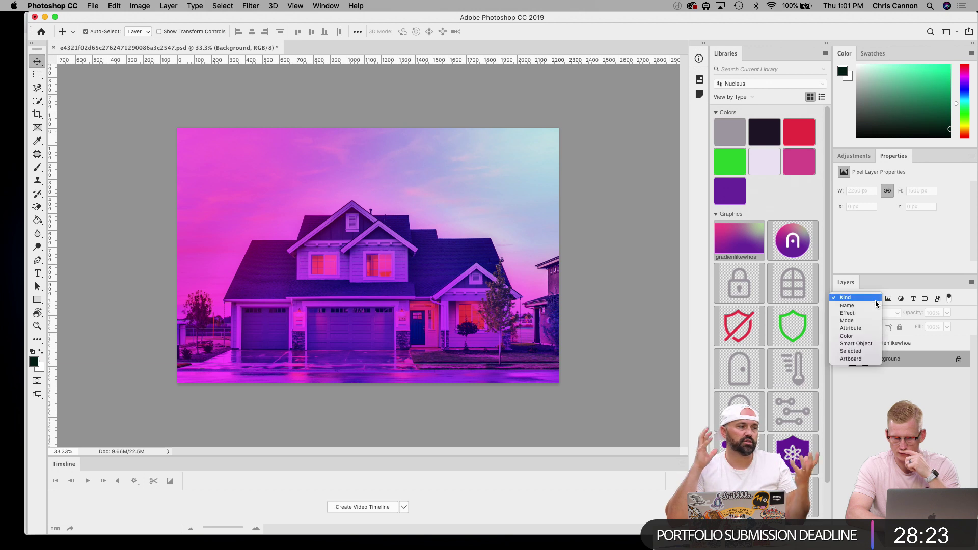
click(903, 336)
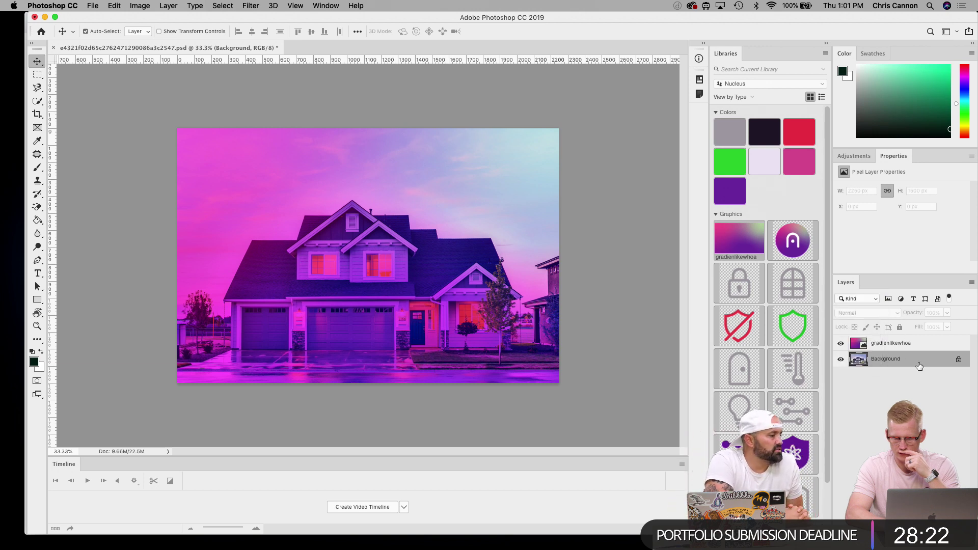
click(909, 347)
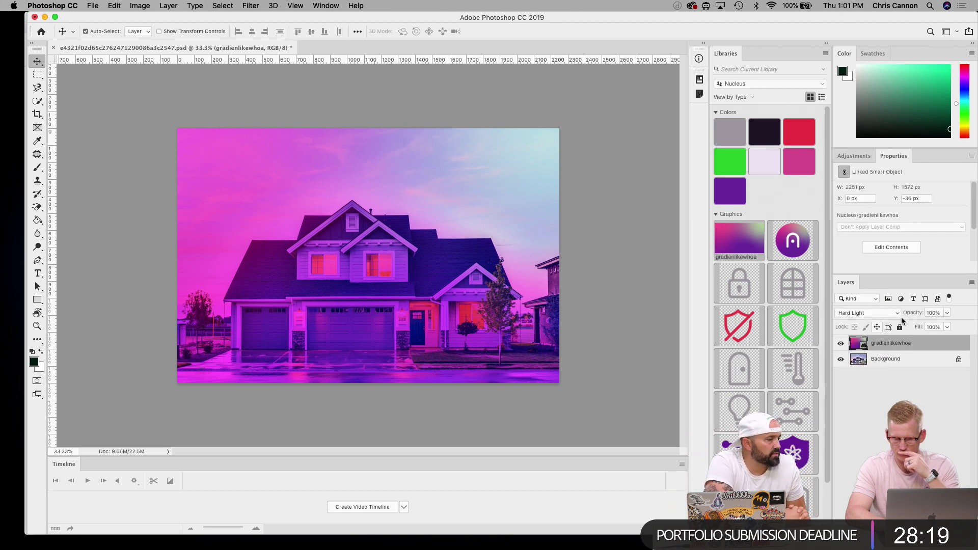
click(888, 315)
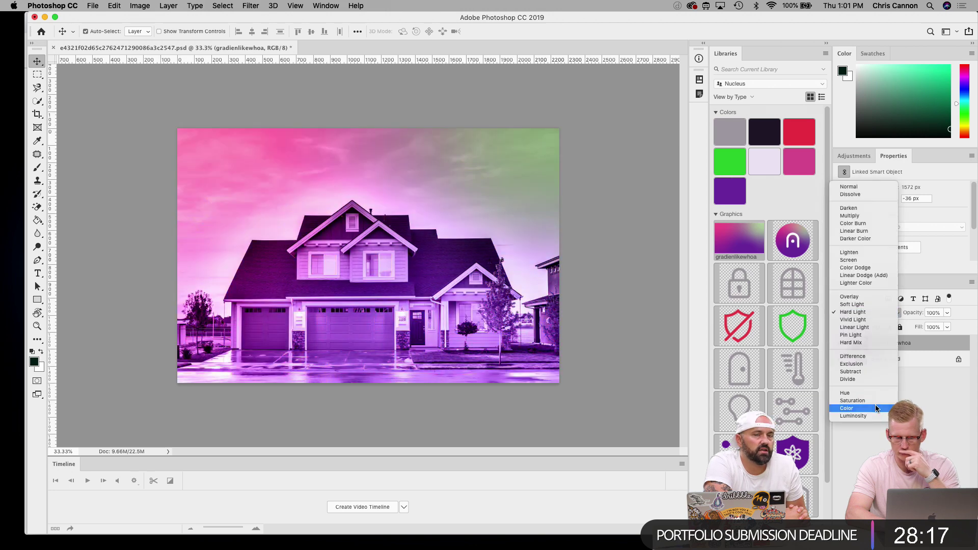
click(876, 408)
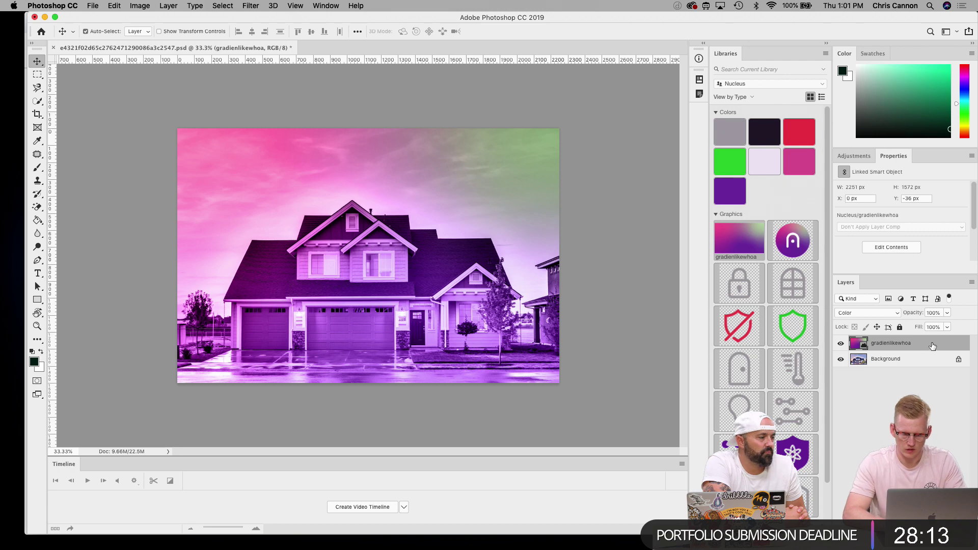
Duplicate the gradienlikewhoa layer above the original and set the copy's blend mode to Normal.
key(super+v)
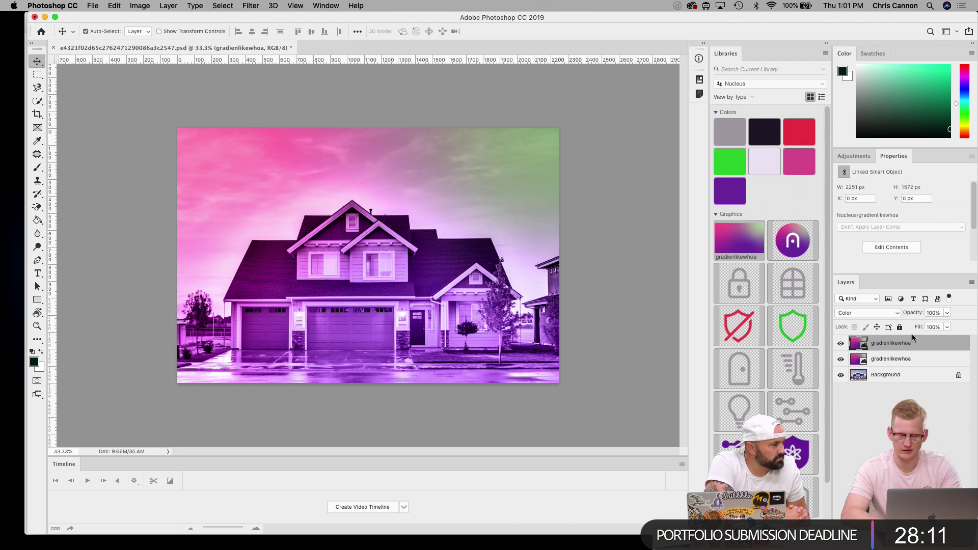
click(887, 315)
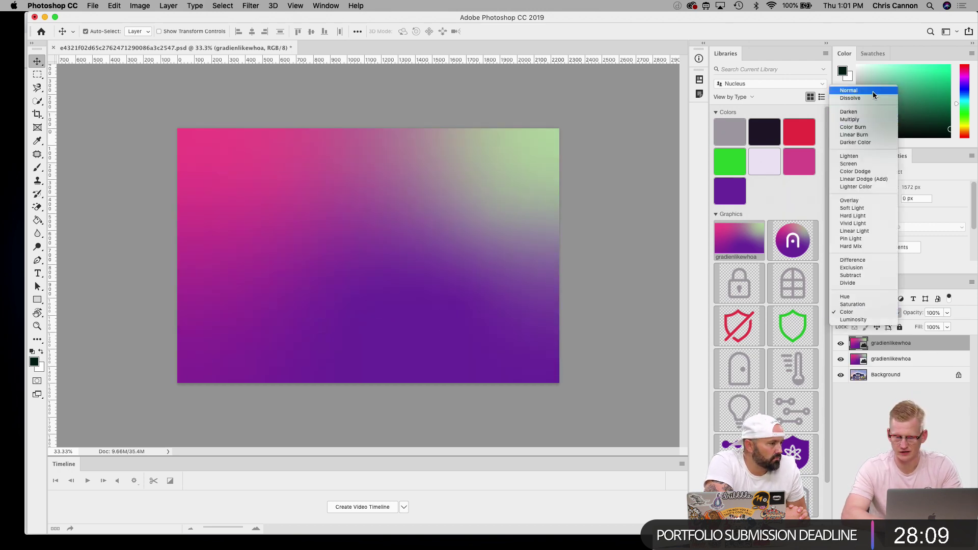
click(861, 97)
Reduce the upper gradienlikewhoa layer's opacity to soften the tinted photo, and save the document with Maximize Compatibility on.
click(932, 314)
text(40)
key(Return)
text(80)
key(Return)
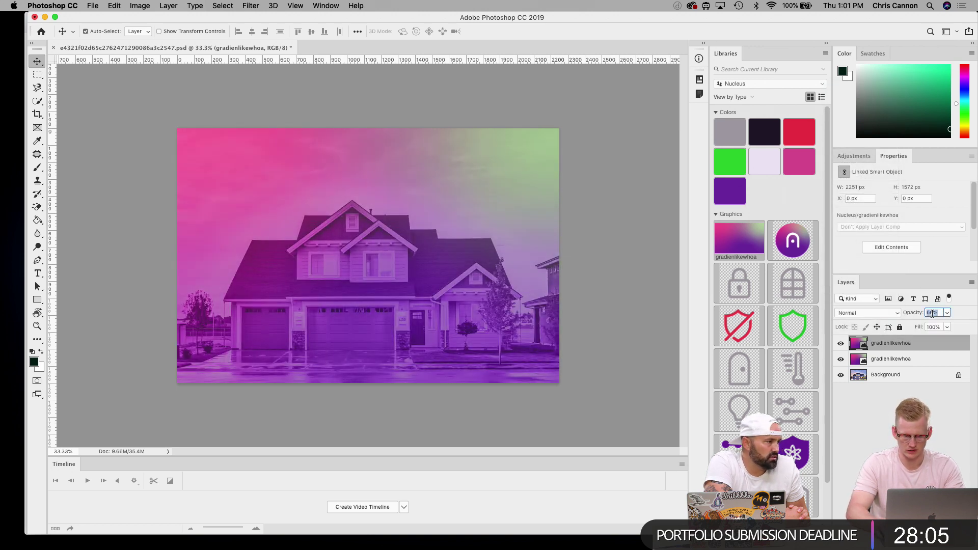
click(948, 391)
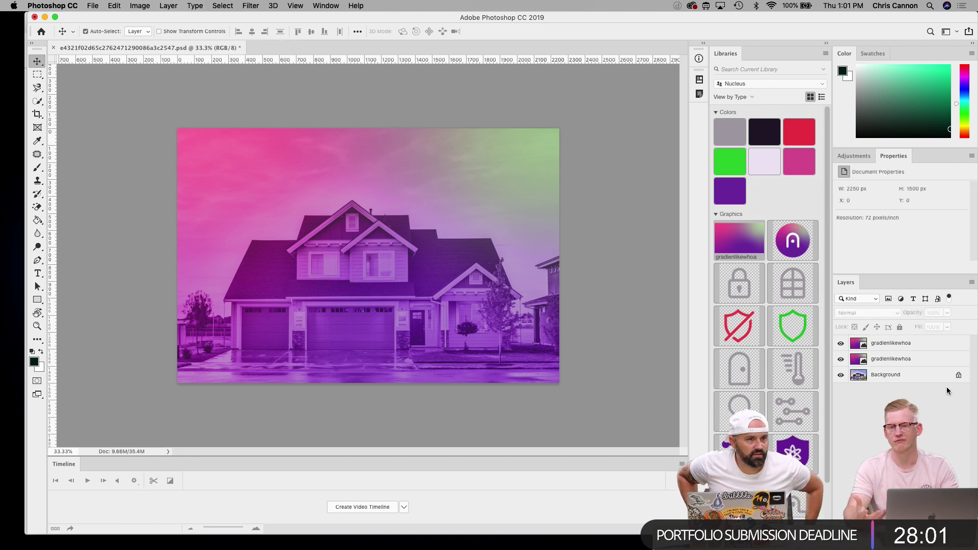
key(super+s)
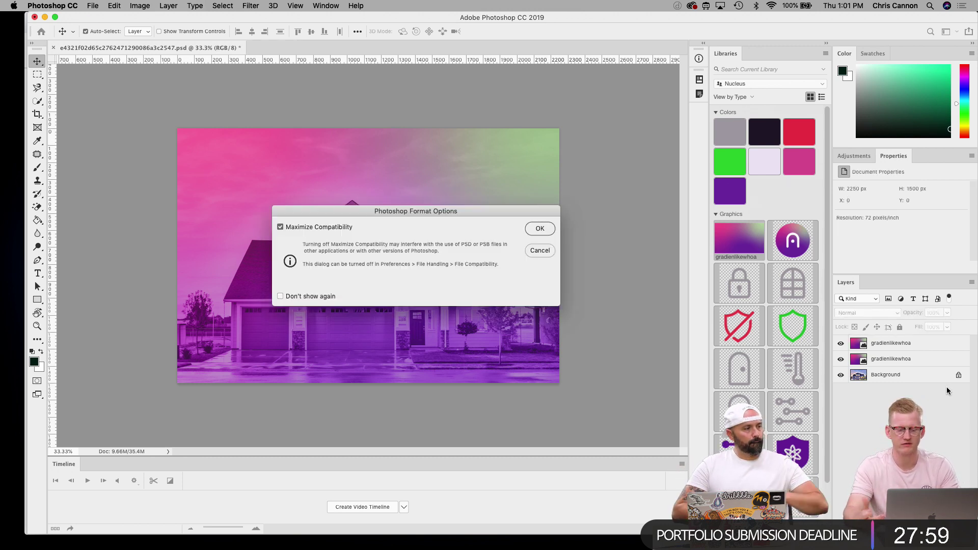
key(Return)
Switch to Adobe XD and examine the round house image and the profile picture on the Home artboard.
key(ctrl+Right)
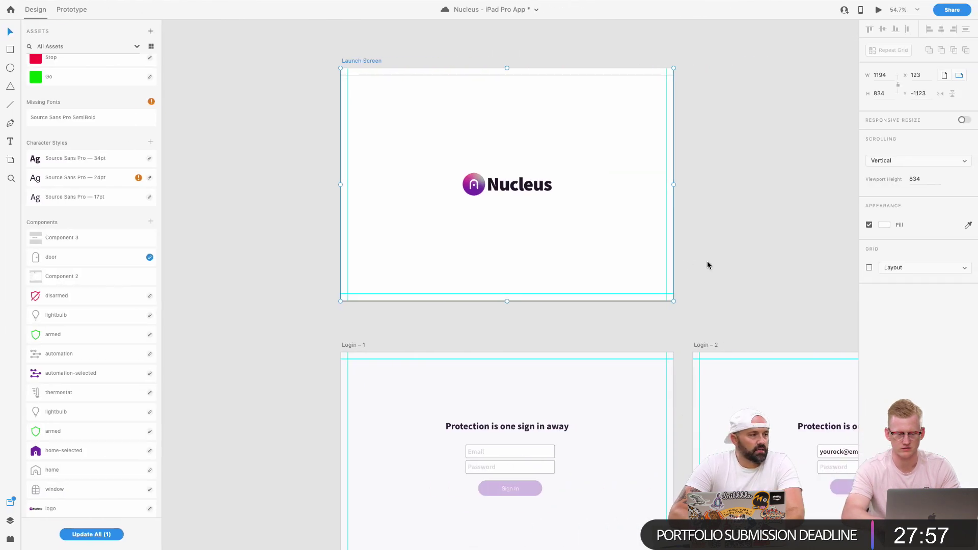
scroll(663, 263, down, 5)
scroll(485, 143, up, 10)
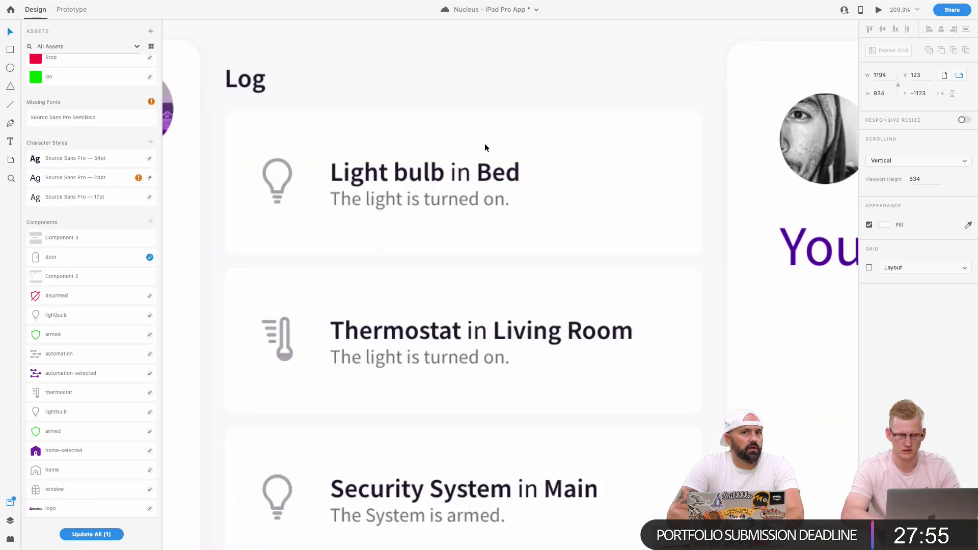
scroll(484, 145, left, 5)
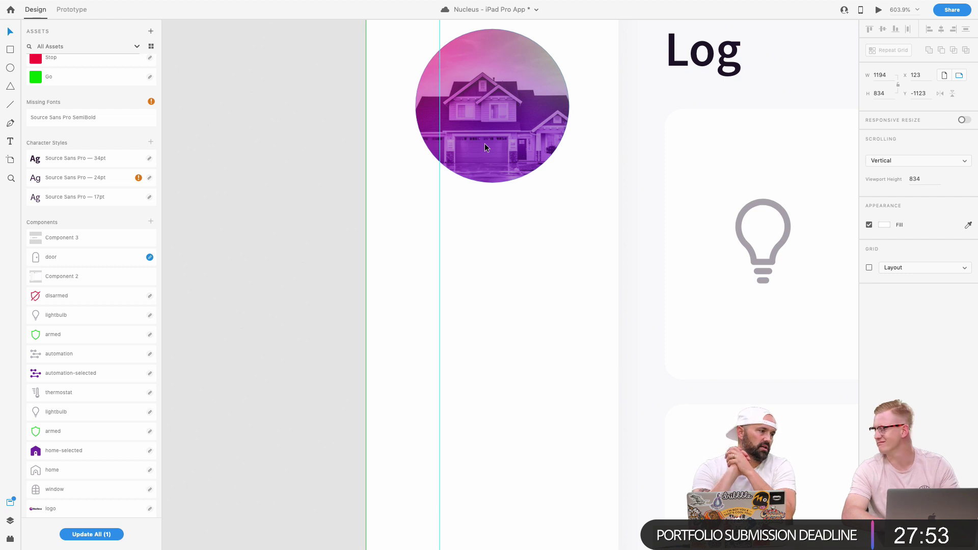
scroll(485, 148, down, 10)
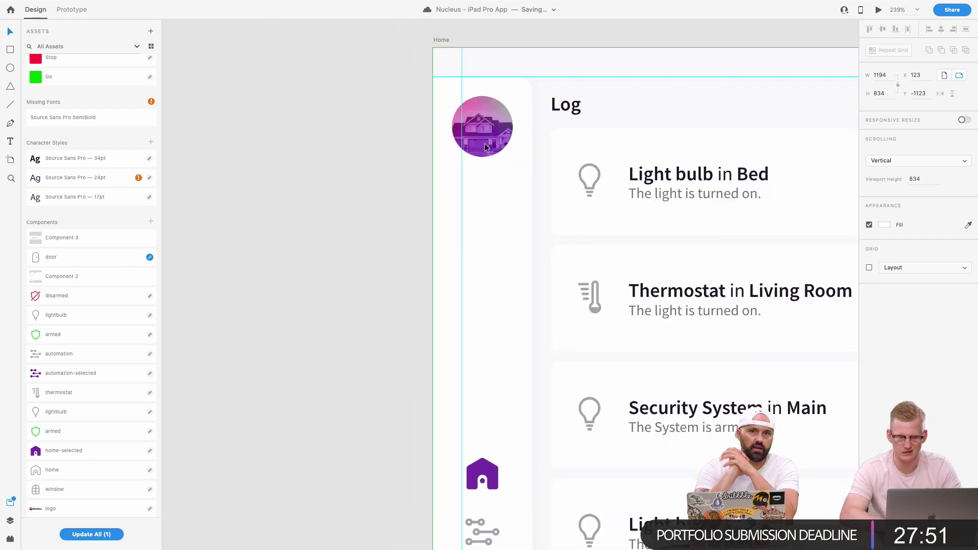
scroll(486, 147, right, 3)
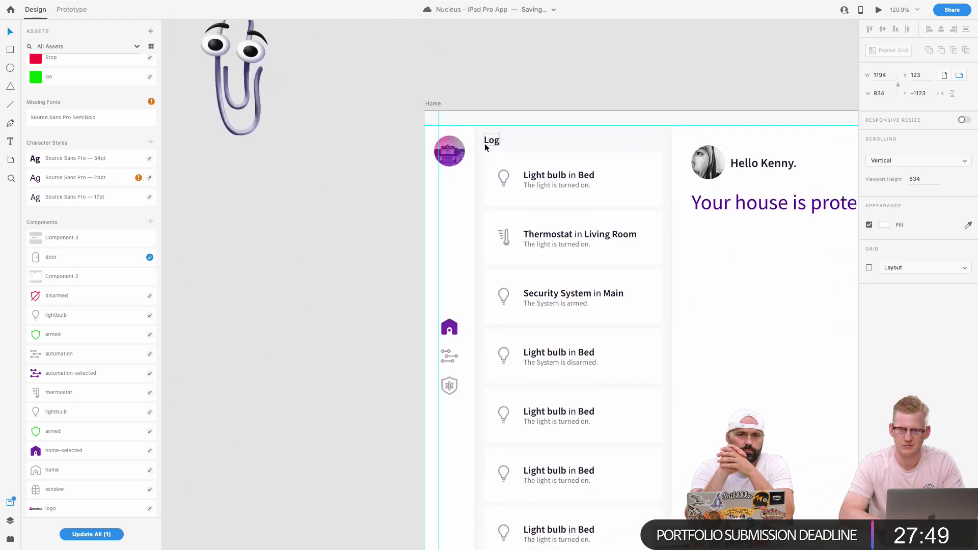
scroll(485, 146, right, 5)
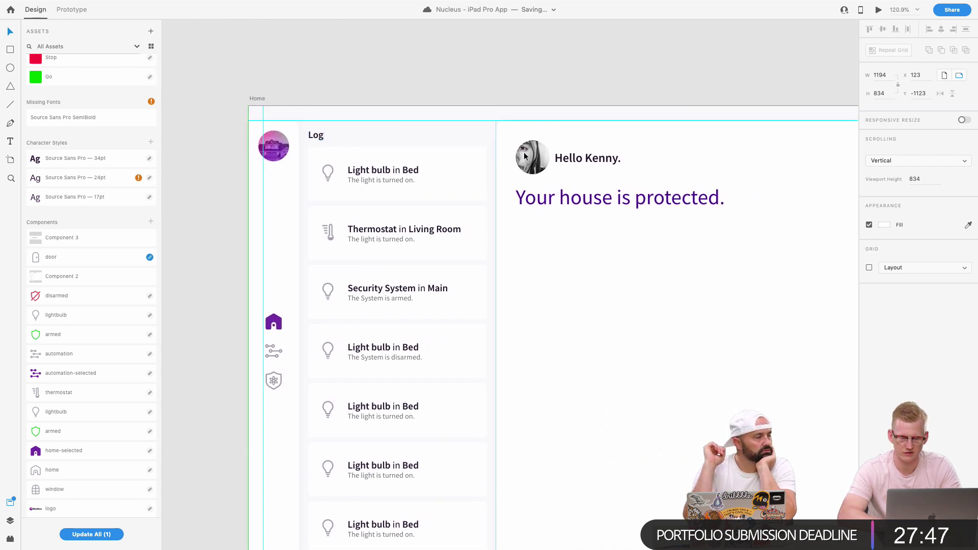
scroll(623, 268, left, 2)
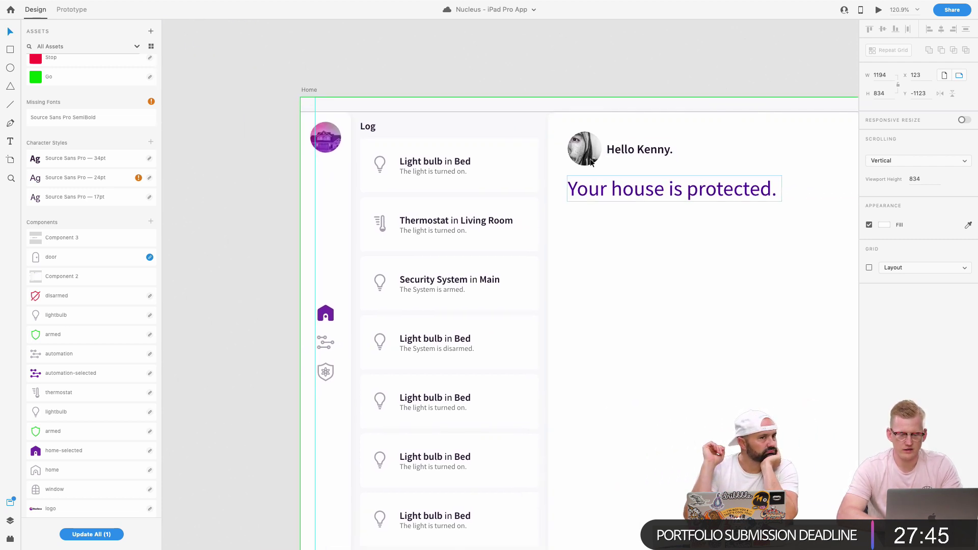
scroll(600, 135, up, 5)
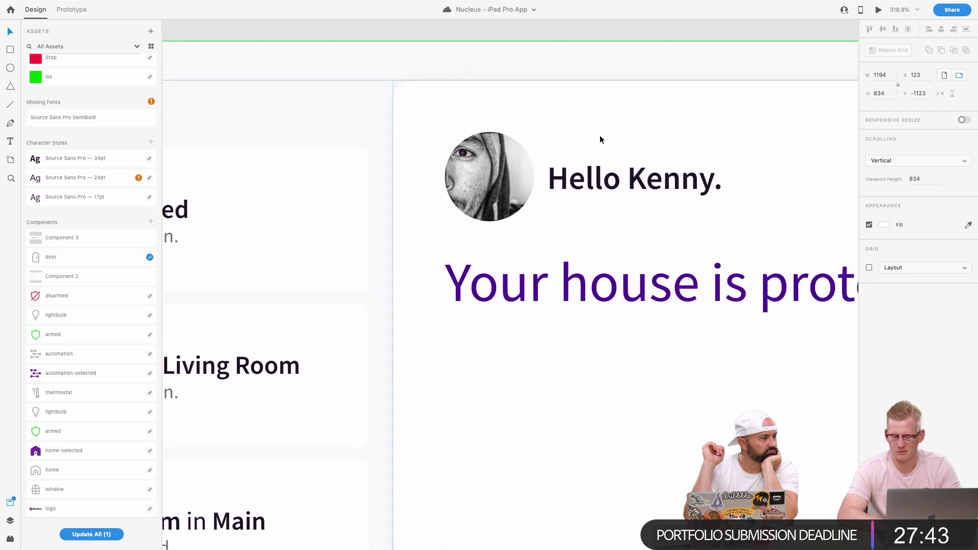
Examine the Home artboard's log cards, sidebar icons and greeting header alongside the tinted round house image.
scroll(600, 136, down, 3)
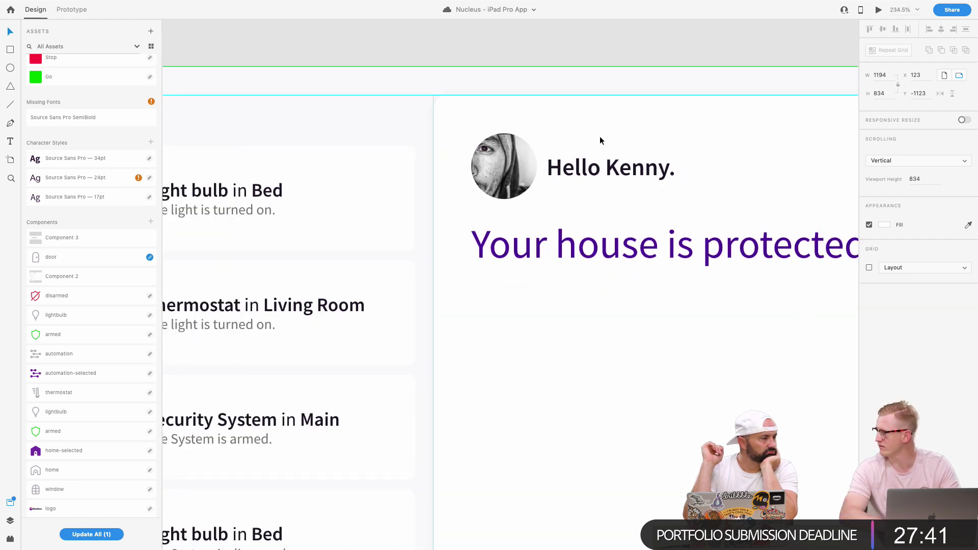
scroll(601, 139, down, 3)
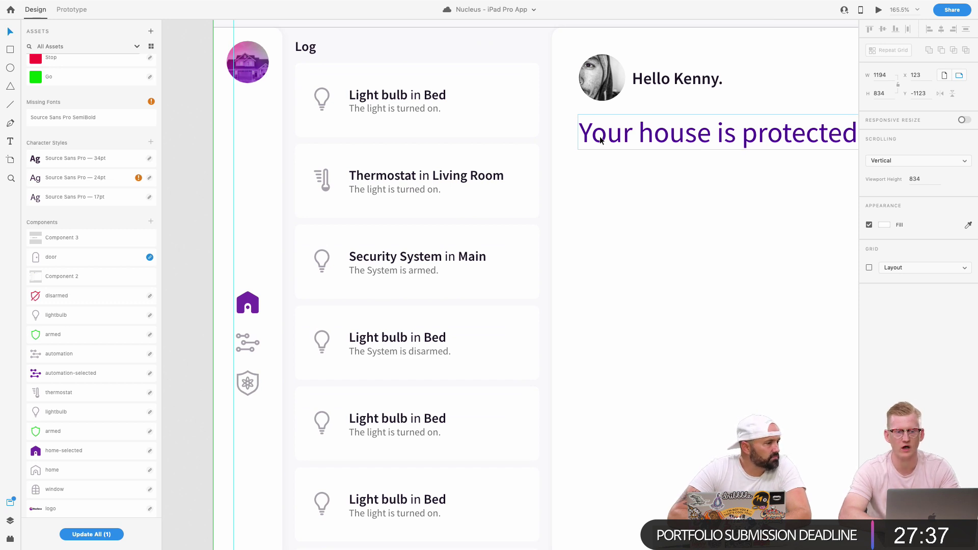
scroll(600, 138, down, 2)
scroll(600, 139, left, 1)
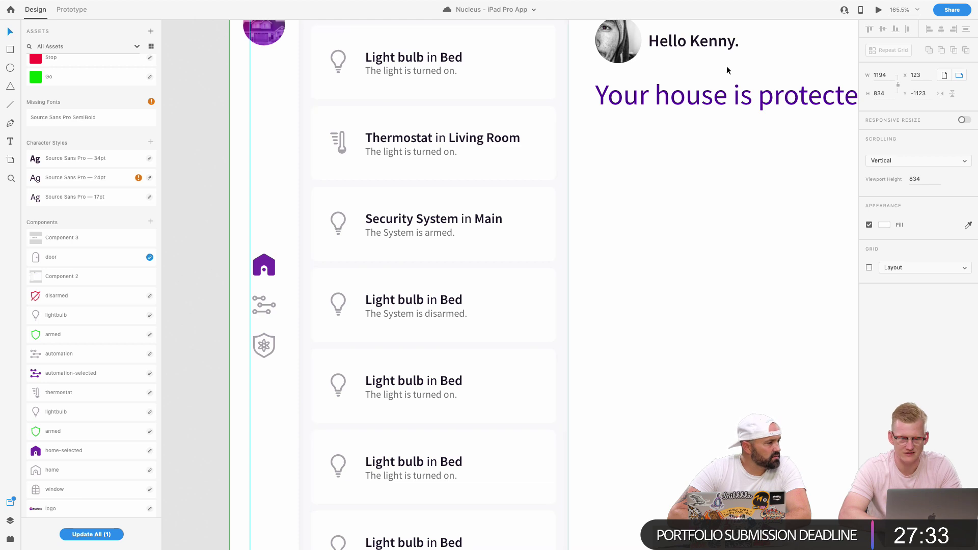
scroll(635, 75, up, 1)
scroll(635, 75, up, 10)
key(super+3)
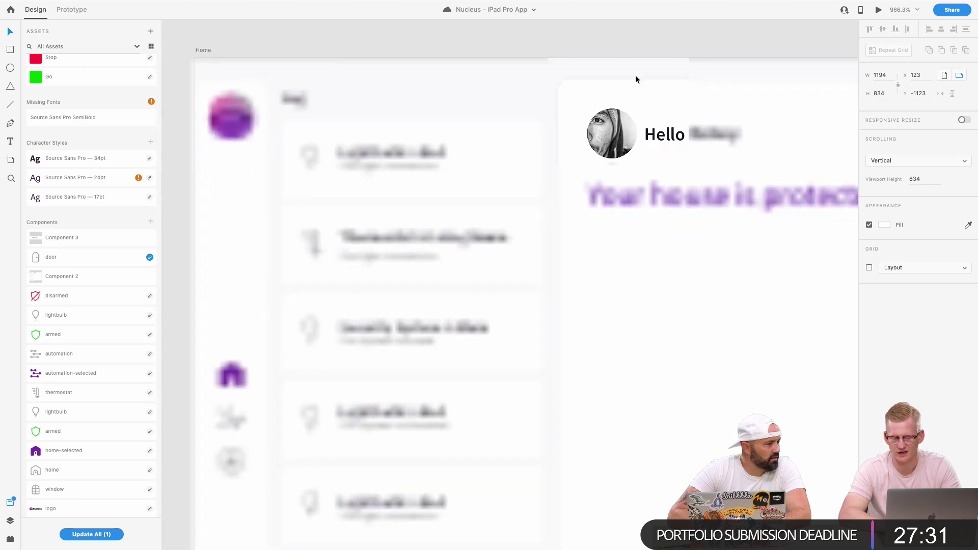
scroll(517, 208, up, 3)
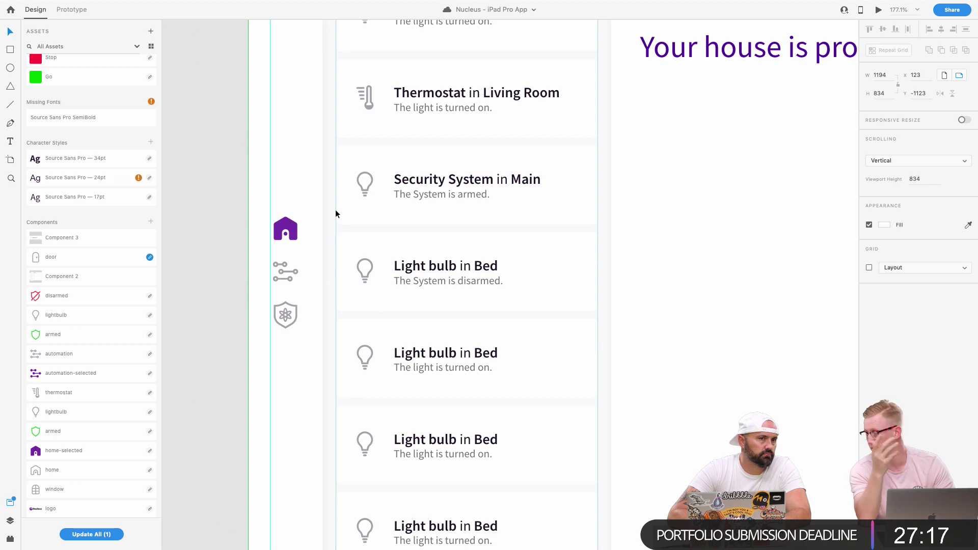
Switch to Photoshop and open the Gaussian Blur filter for the upper gradienlikewhoa layer.
key(ctrl+Left)
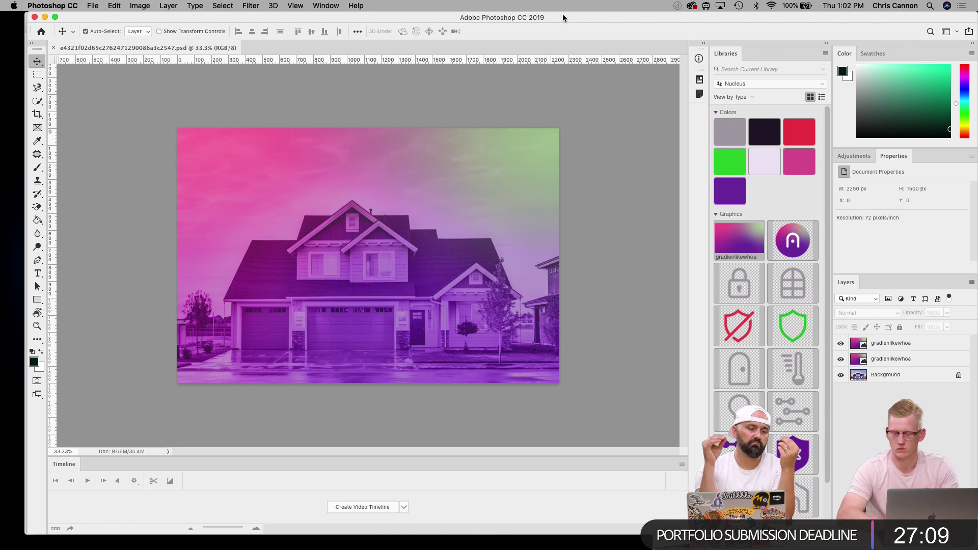
click(898, 345)
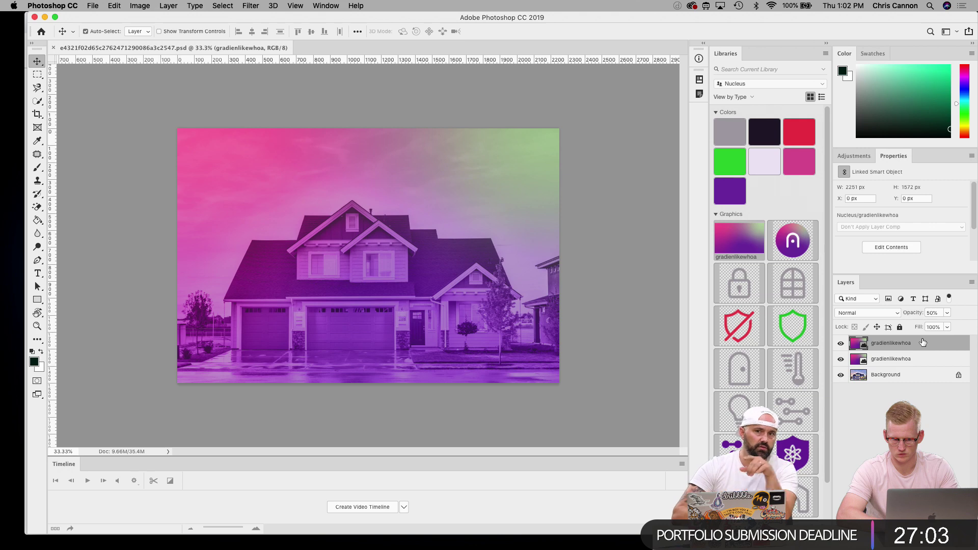
click(896, 313)
key(Escape)
click(296, 5)
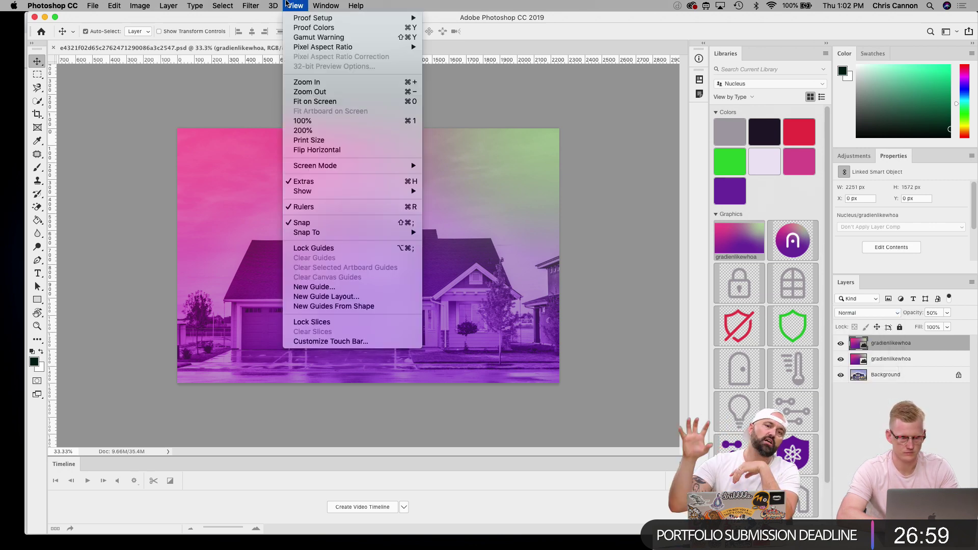
mouse_move(278, 3)
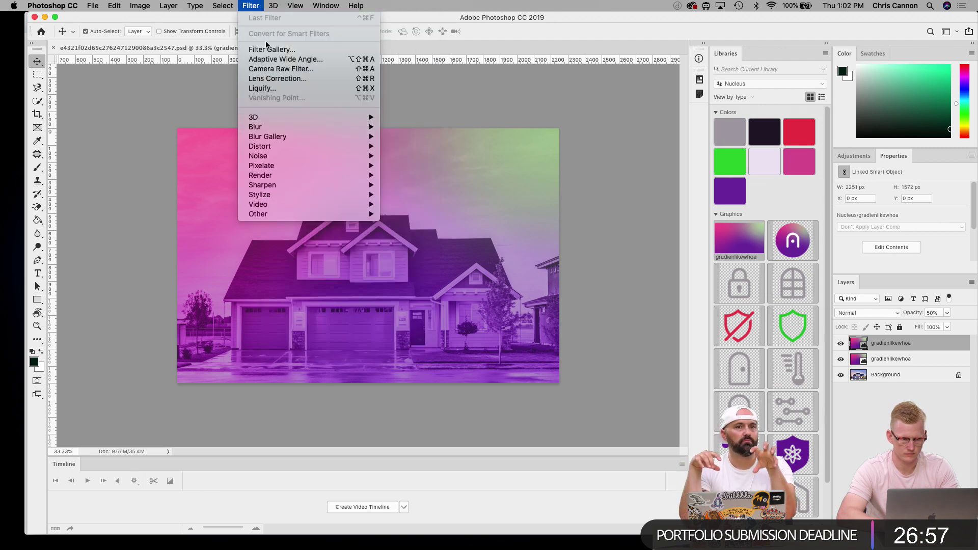
mouse_move(292, 128)
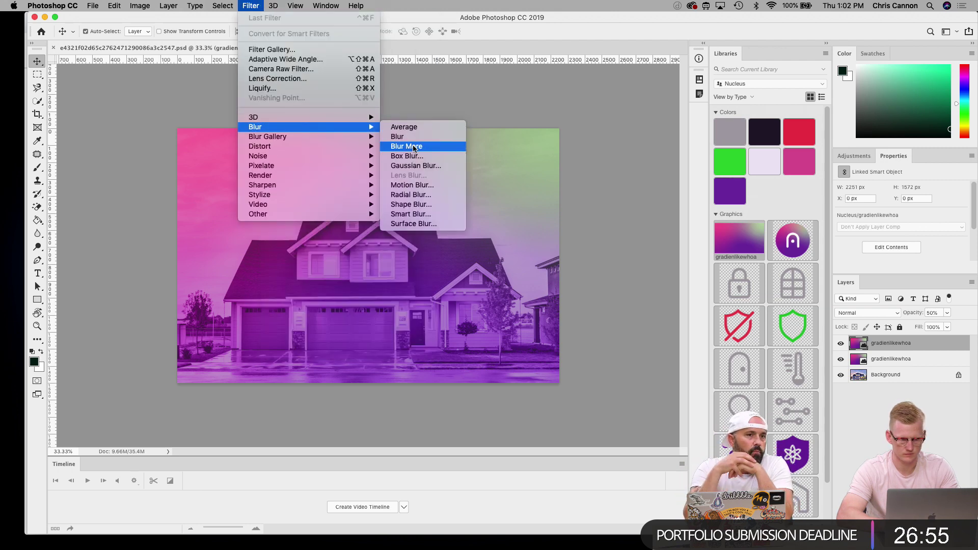
click(417, 166)
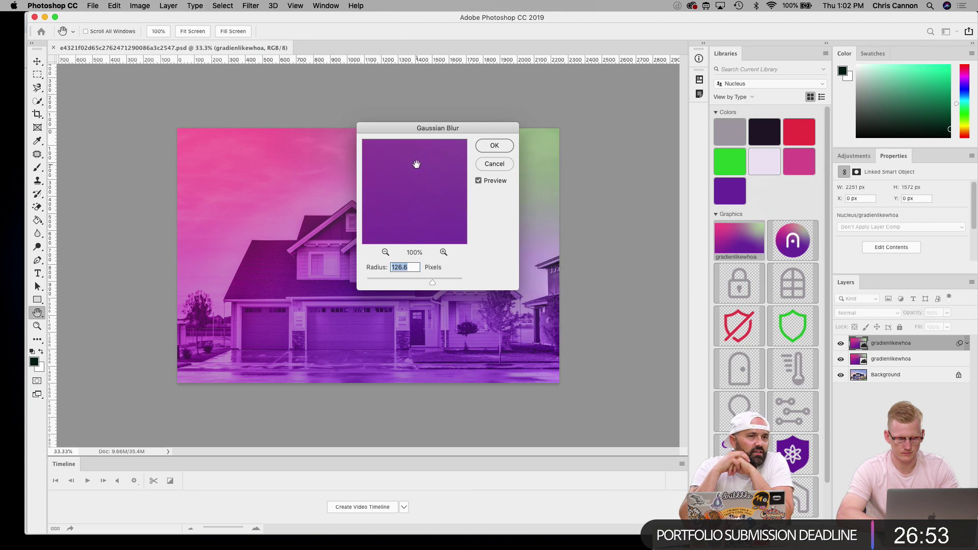
Apply a Gaussian Blur with a 194.2-pixel radius to the top gradient layer and select its smart filter mask.
mouse_move(434, 284)
mouse_down()
mouse_move(404, 281)
mouse_move(444, 282)
mouse_up()
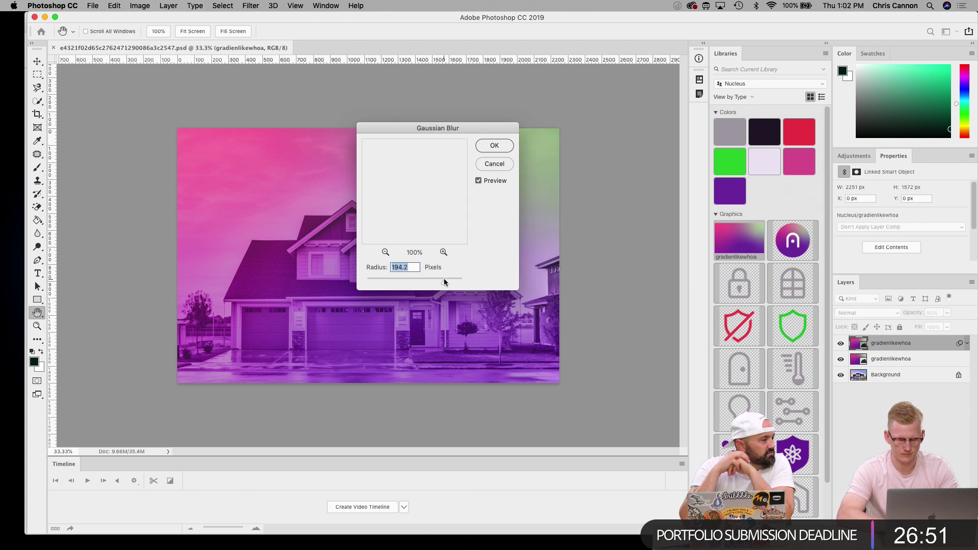
click(493, 147)
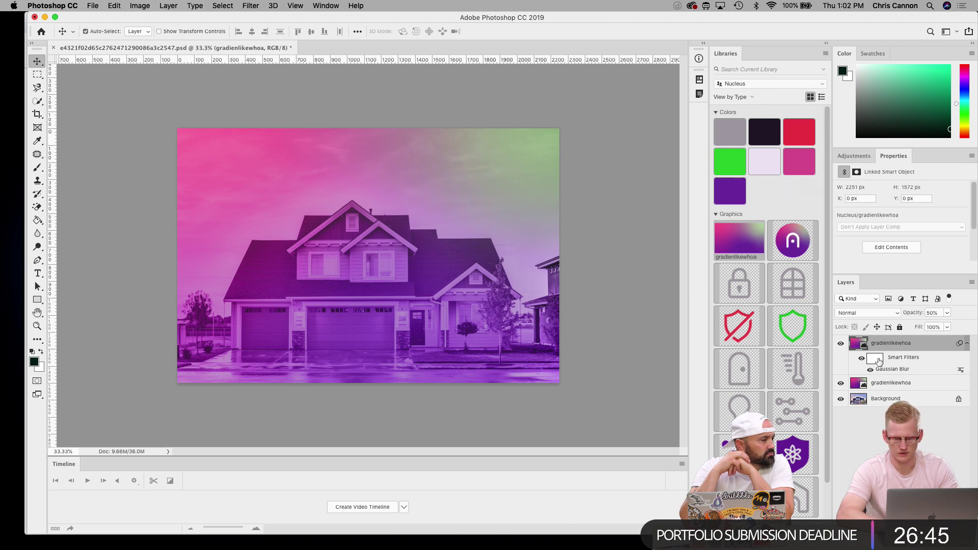
click(878, 359)
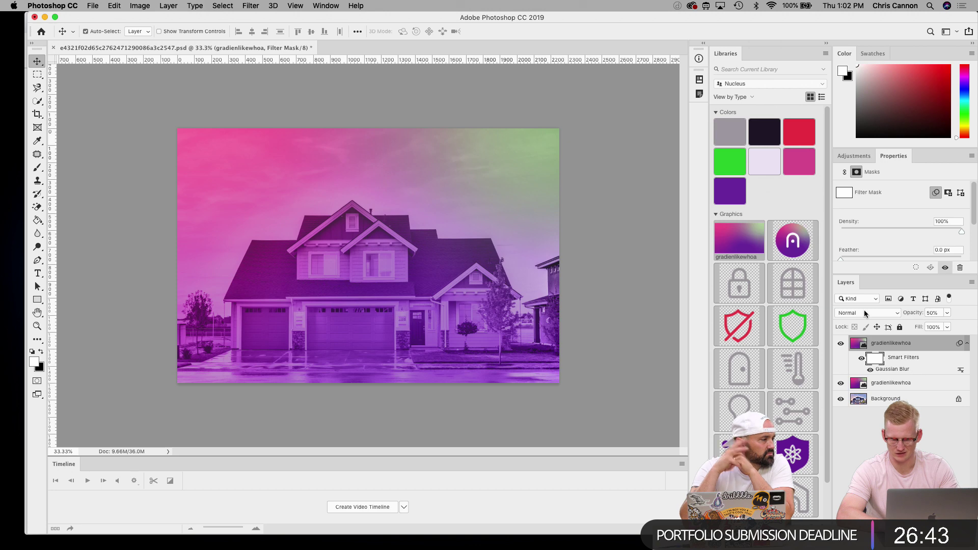
Save the image document and switch to the Nucleus - iPad Pro App design in Adobe XD.
key(super+s)
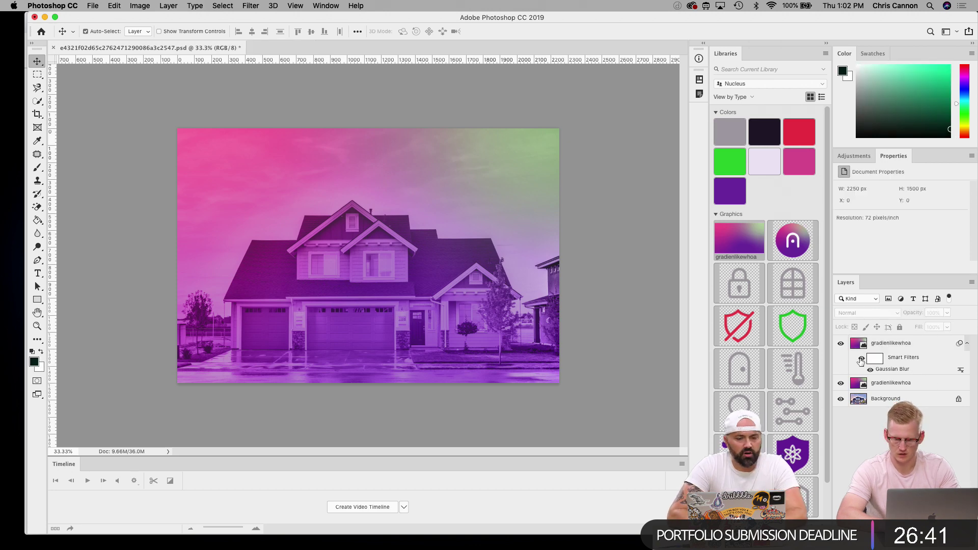
key(super+Tab)
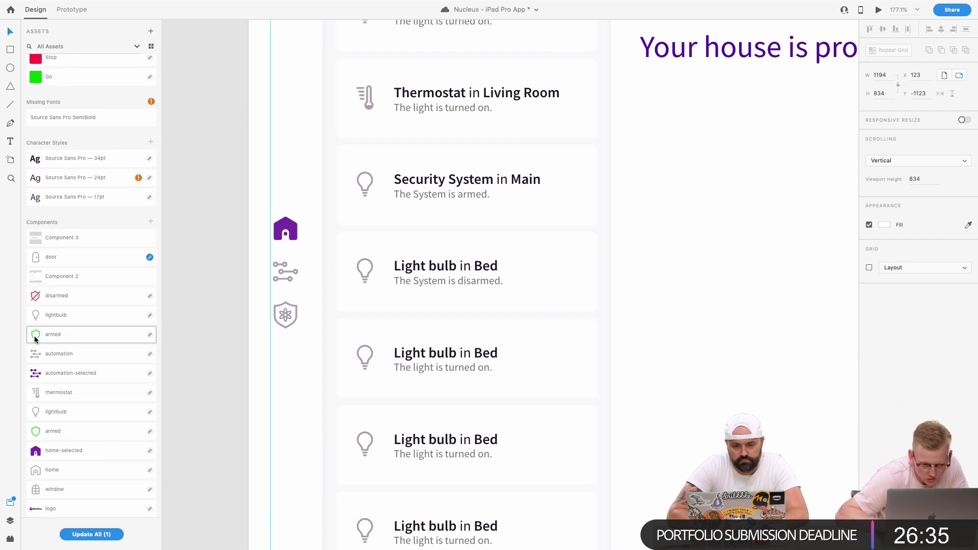
Try to swap the bulb icon in the Security System card for the armed shield component.
drag(36, 339, 122, 284)
double_click(364, 196)
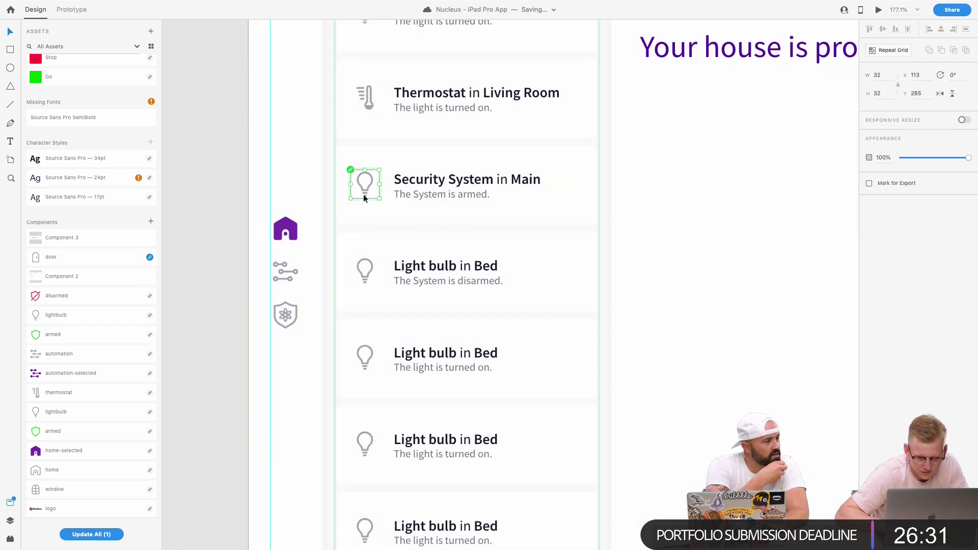
drag(32, 338, 366, 186)
key(ctrl+z)
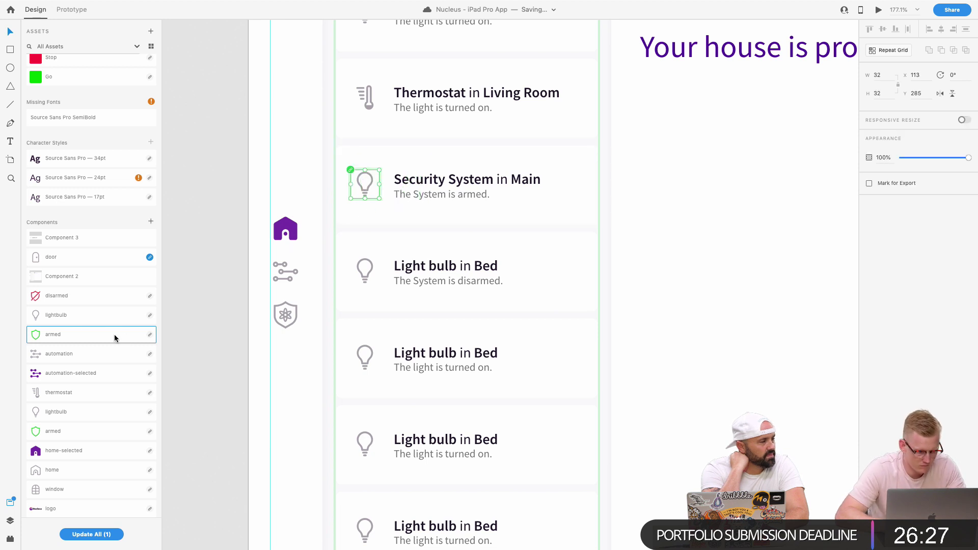
drag(36, 338, 366, 191)
key(ctrl+z)
Add the armed shield component beside the bulb icon in the Security System in Main card.
scroll(366, 191, up, 5)
double_click(367, 188)
scroll(364, 202, right, 2)
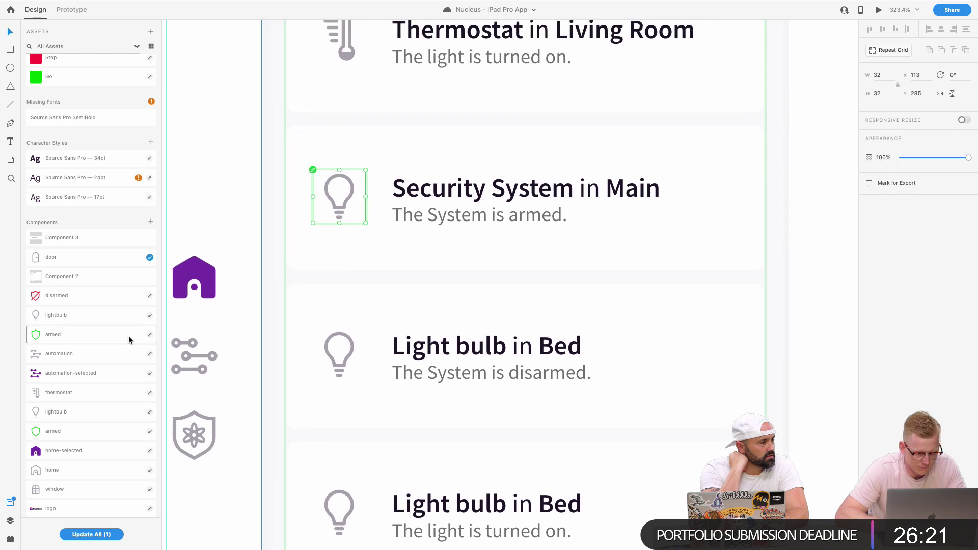
scroll(303, 275, up, 5)
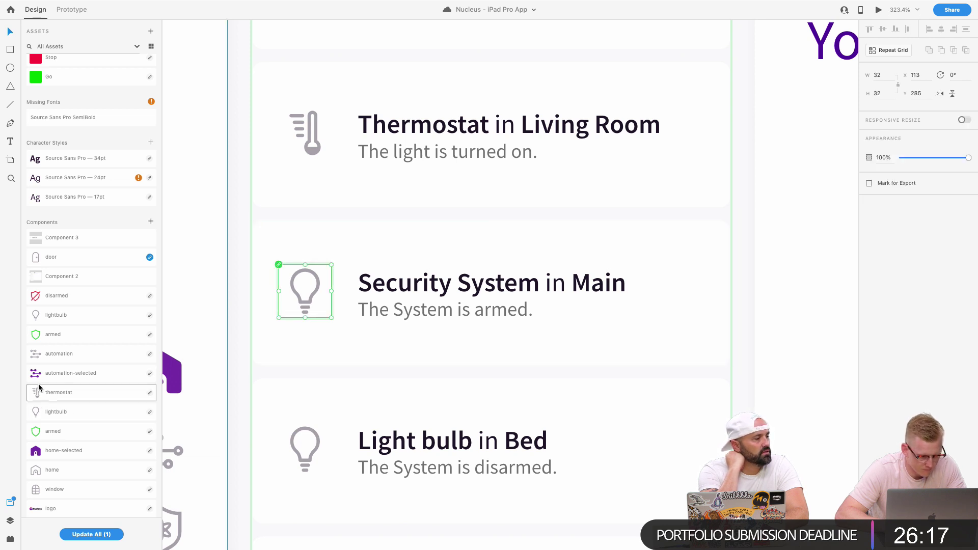
drag(33, 337, 326, 293)
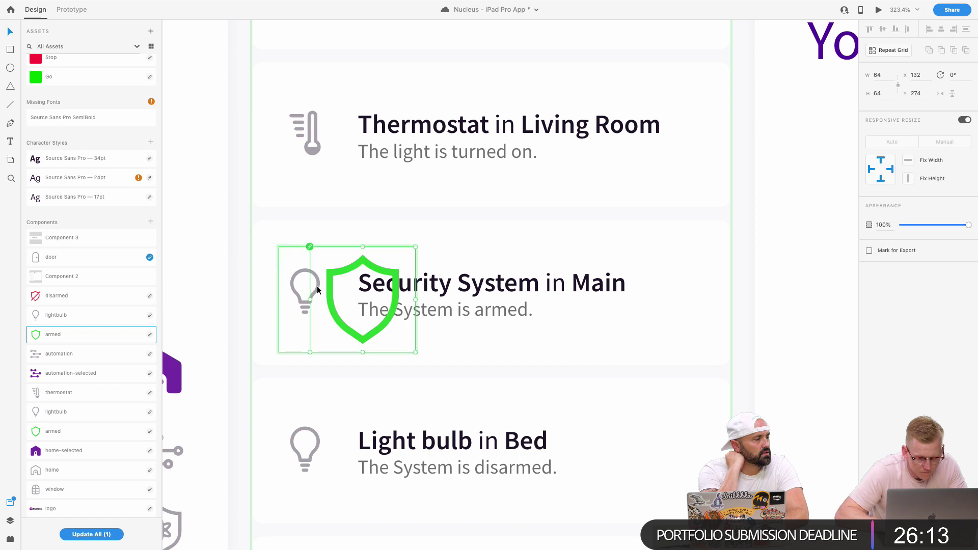
Try to resize the armed shield directly in the Security System card.
scroll(402, 305, down, 5)
scroll(372, 301, up, 3)
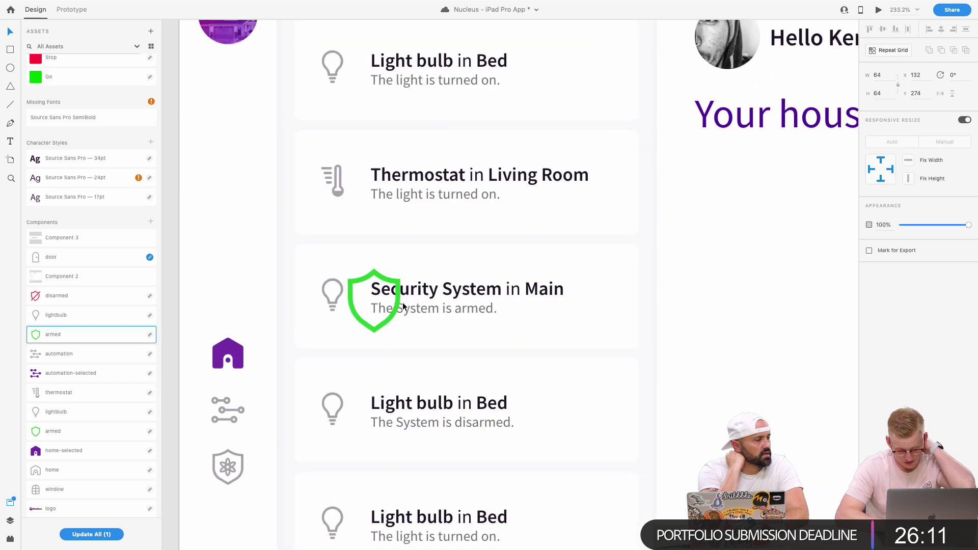
drag(375, 340, 376, 302)
scroll(375, 302, up, 3)
key(super+z)
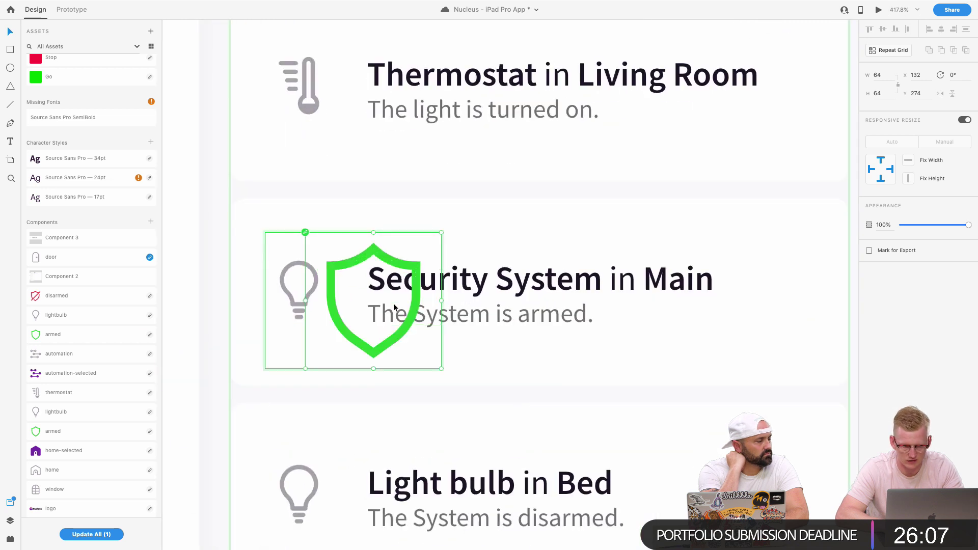
Turn off responsive resize for the armed shield, set its width to 32, and move it into the bulb icon's place.
click(964, 120)
click(886, 77)
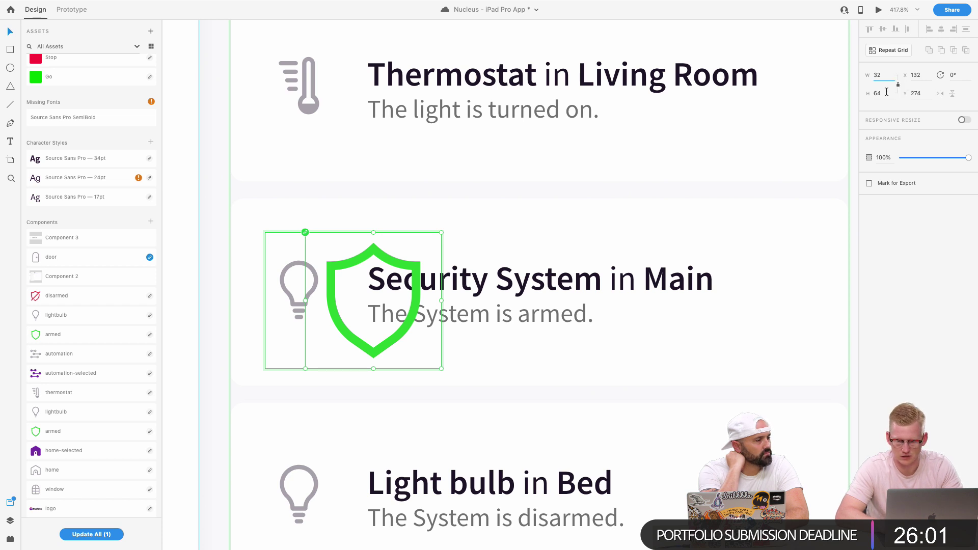
key(Return)
drag(359, 261, 320, 282)
key(super+y)
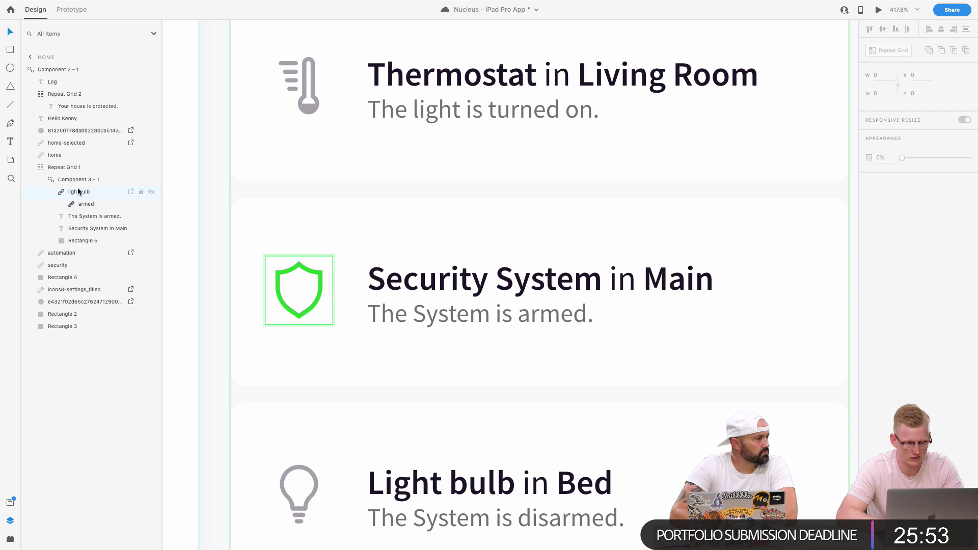
scroll(405, 341, down, 5)
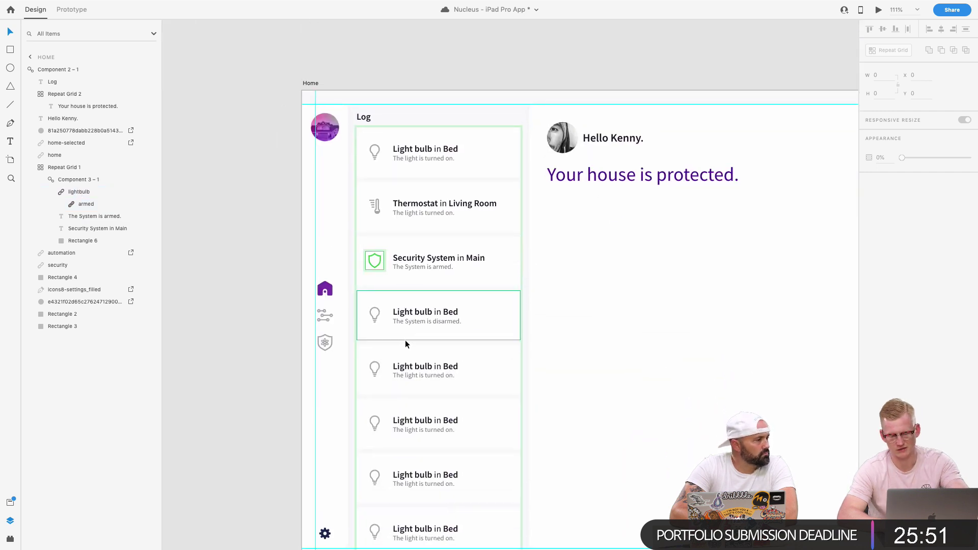
scroll(405, 341, down, 5)
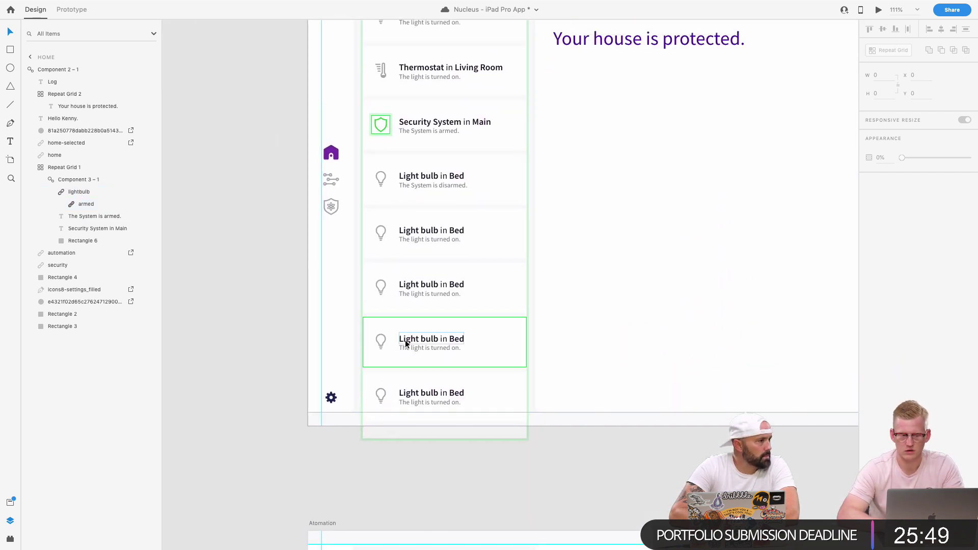
scroll(395, 167, up, 5)
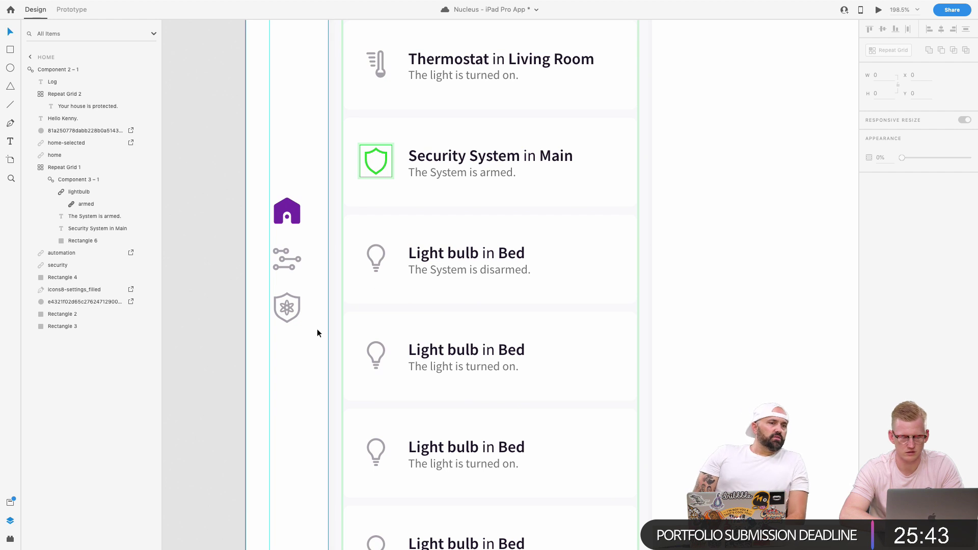
key(super+shift+y)
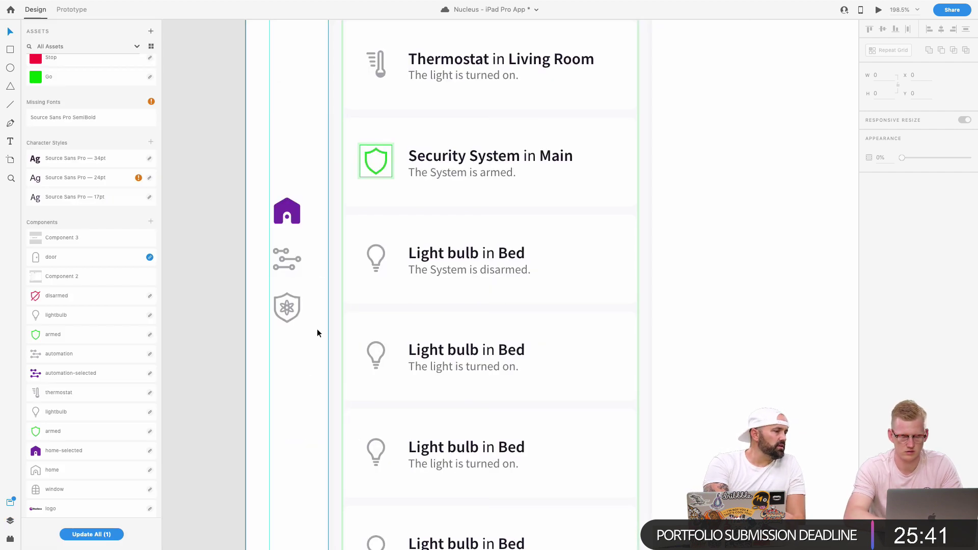
drag(36, 296, 90, 301)
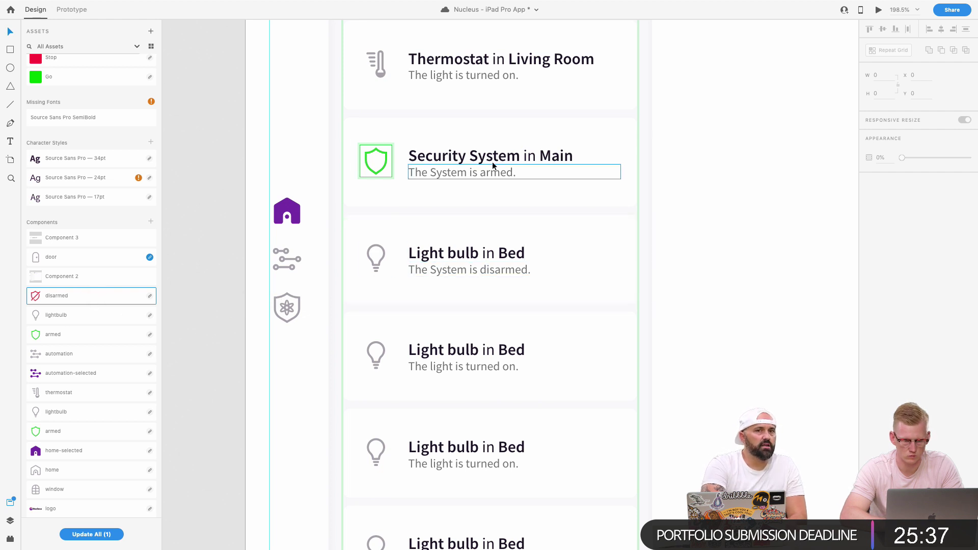
Copy the title "Security System in Main" onto the card whose description reads "The System is disarmed.".
scroll(494, 147, up, 3)
scroll(494, 147, right, 1)
click(460, 219)
double_click(461, 219)
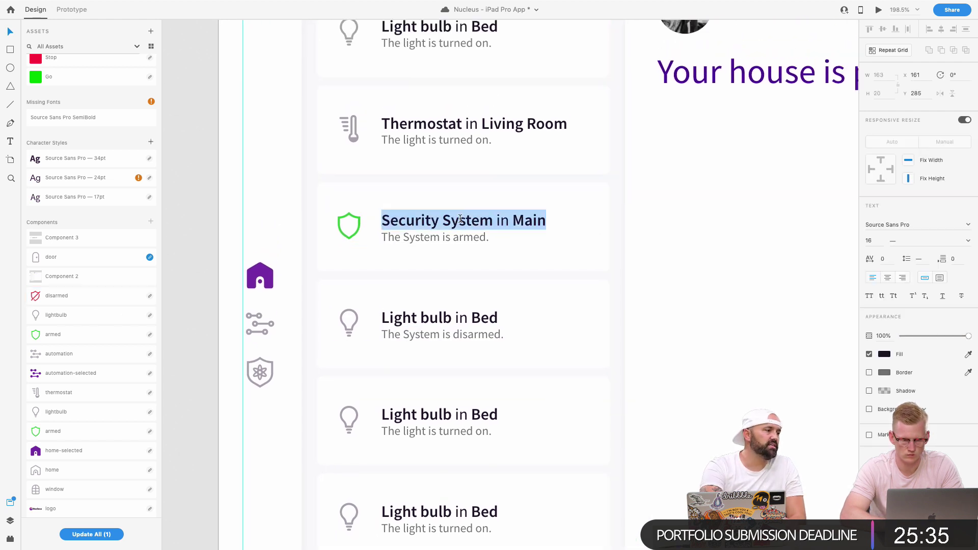
key(ctrl+c)
click(441, 321)
double_click(439, 321)
key(ctrl+v)
key(Escape)
Replace the bulb icon in the card reading "The System is disarmed." with the disarmed shield component.
scroll(408, 387, down, 1)
scroll(408, 388, left, 1)
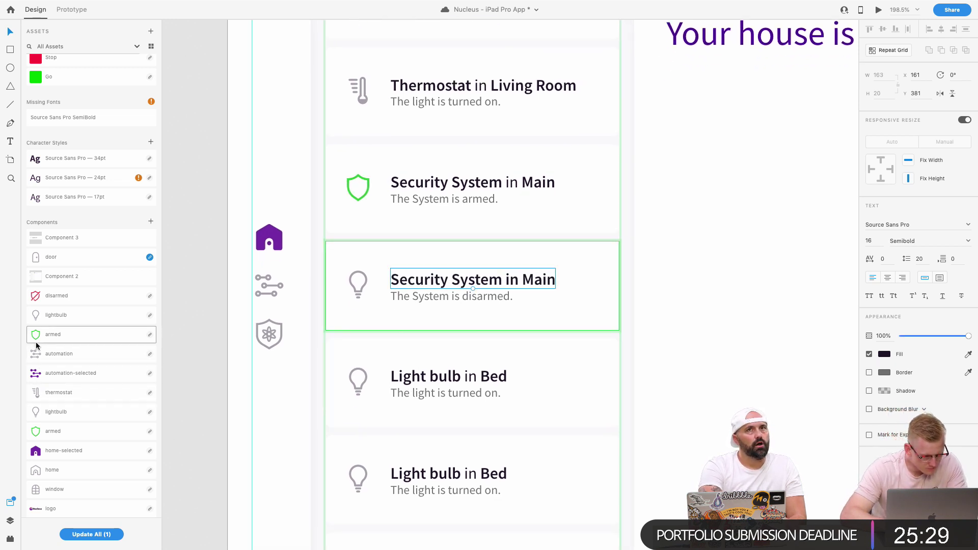
drag(36, 301, 364, 281)
click(387, 310)
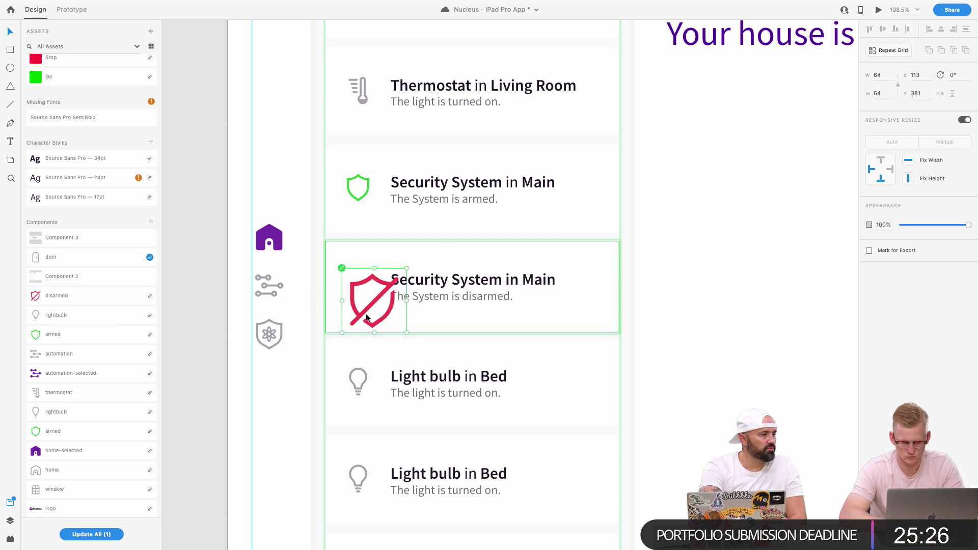
Set the disarmed shield to 32 by 32 with locked proportions and move it down to Y 385.
click(878, 75)
text(32)
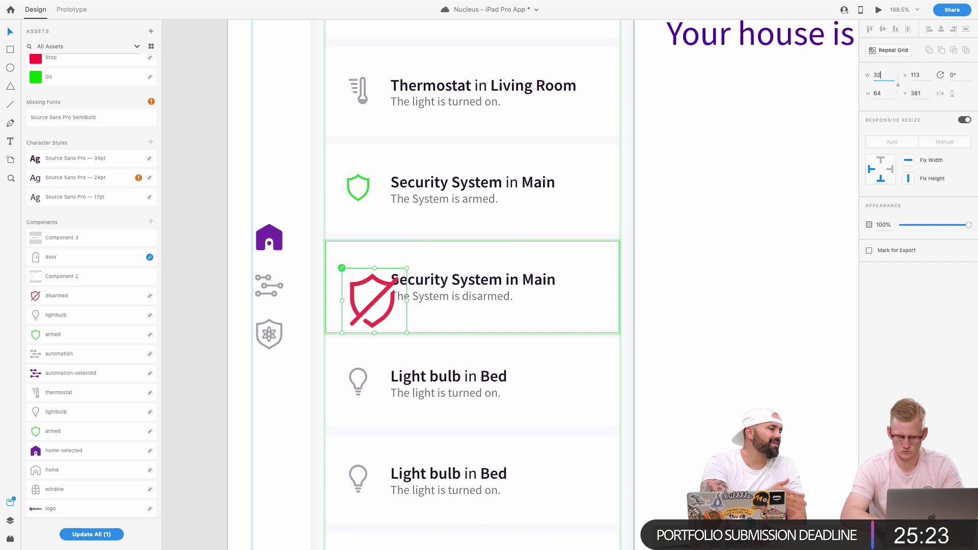
click(899, 84)
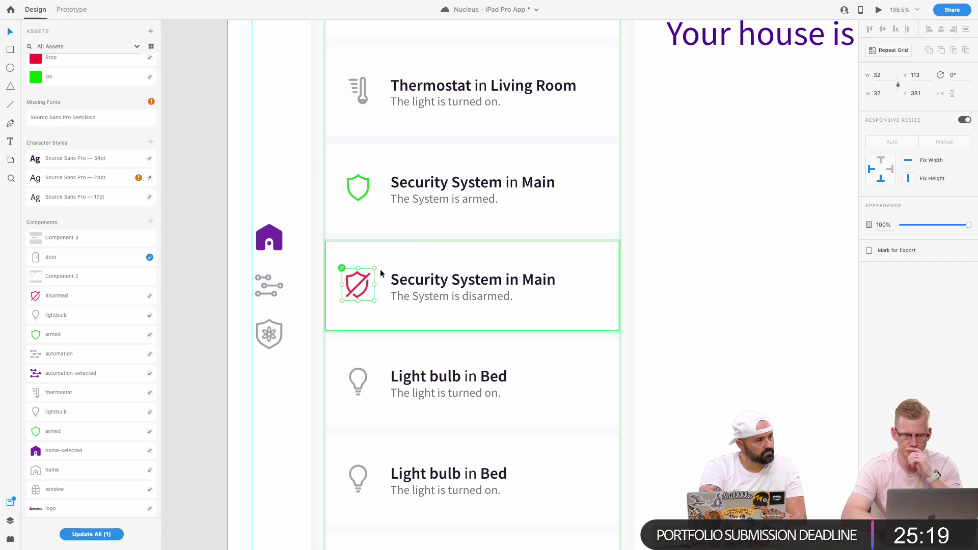
drag(364, 289, 363, 287)
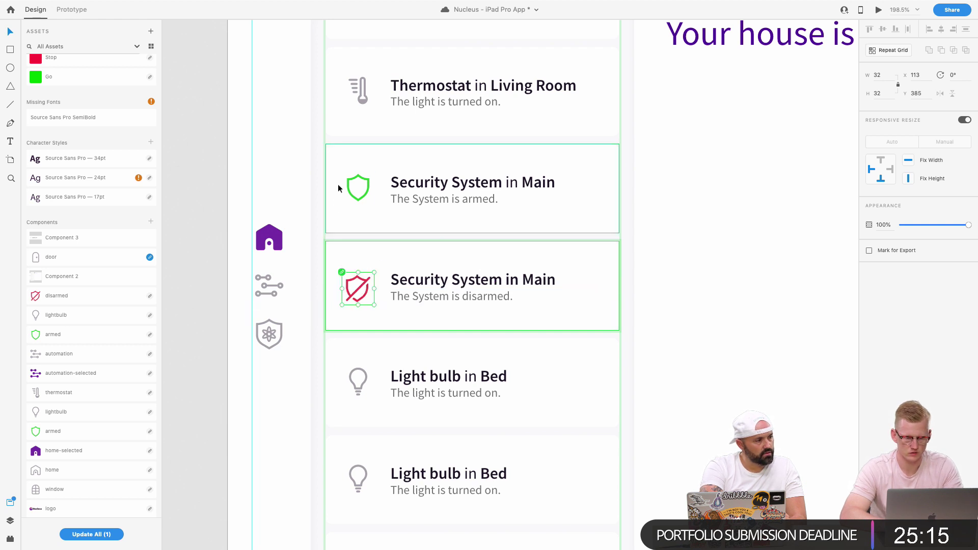
click(360, 197)
scroll(427, 275, down, 5)
scroll(427, 276, down, 2)
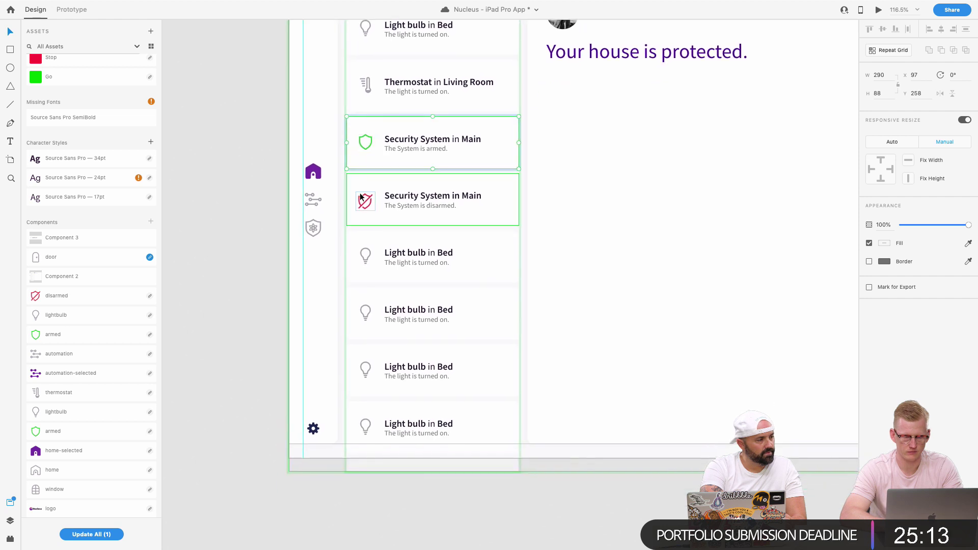
scroll(426, 270, up, 5)
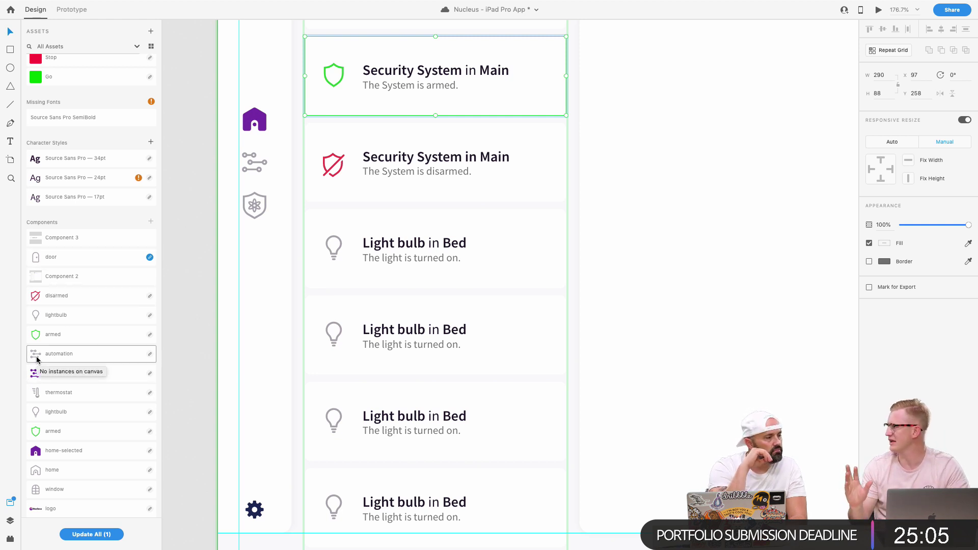
drag(36, 360, 47, 336)
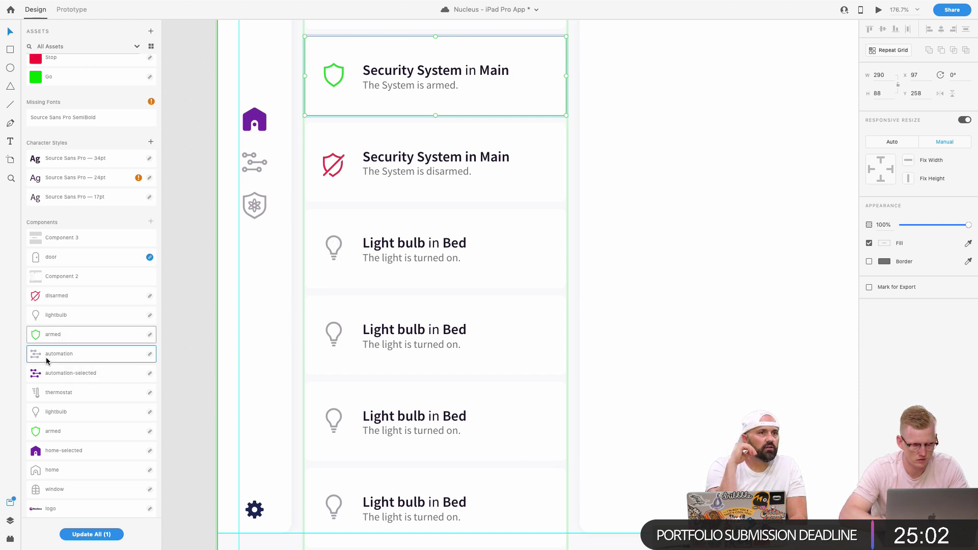
Change the title of the card below the disarmed one to "Automation in 3 Rooms" and select its description text.
double_click(394, 240)
double_click(394, 240)
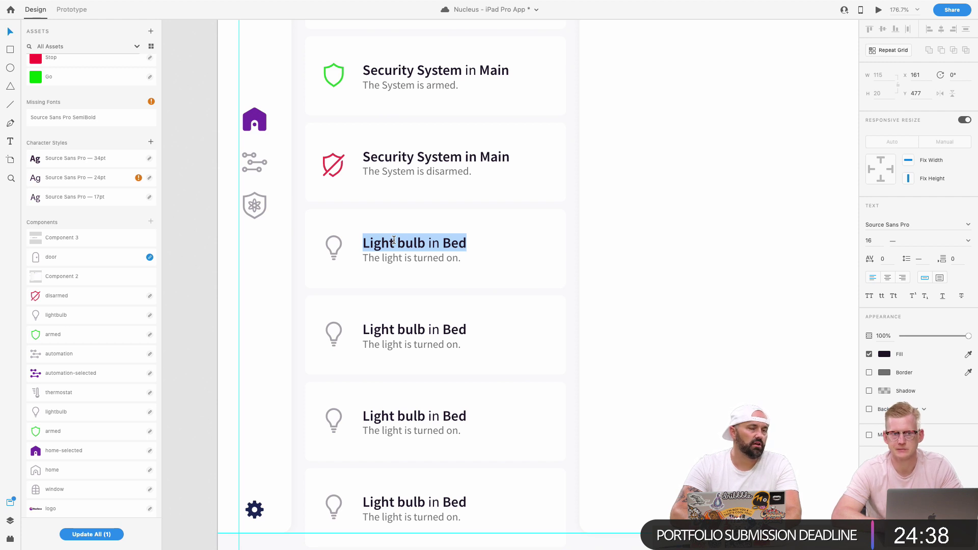
click(410, 243)
drag(426, 244, 346, 233)
text(Auta)
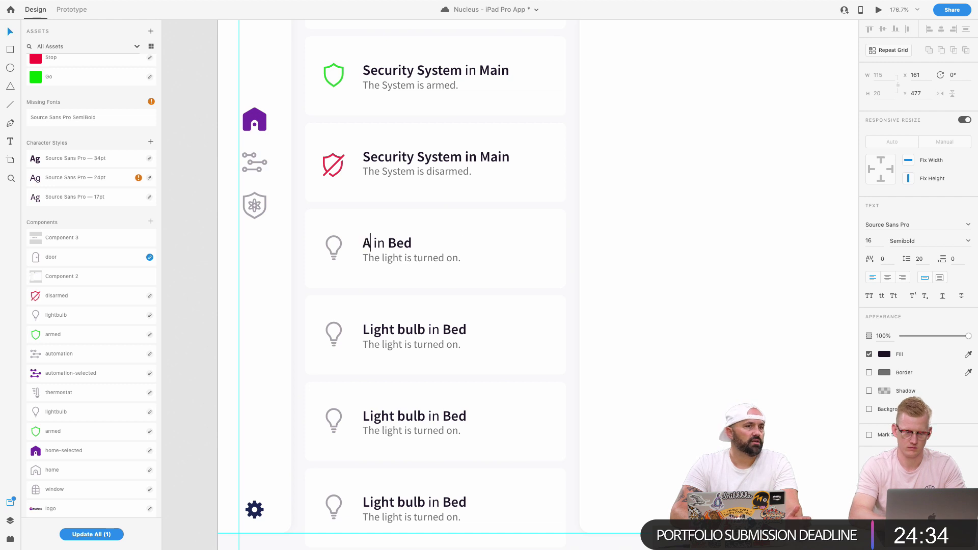
text(omtion)
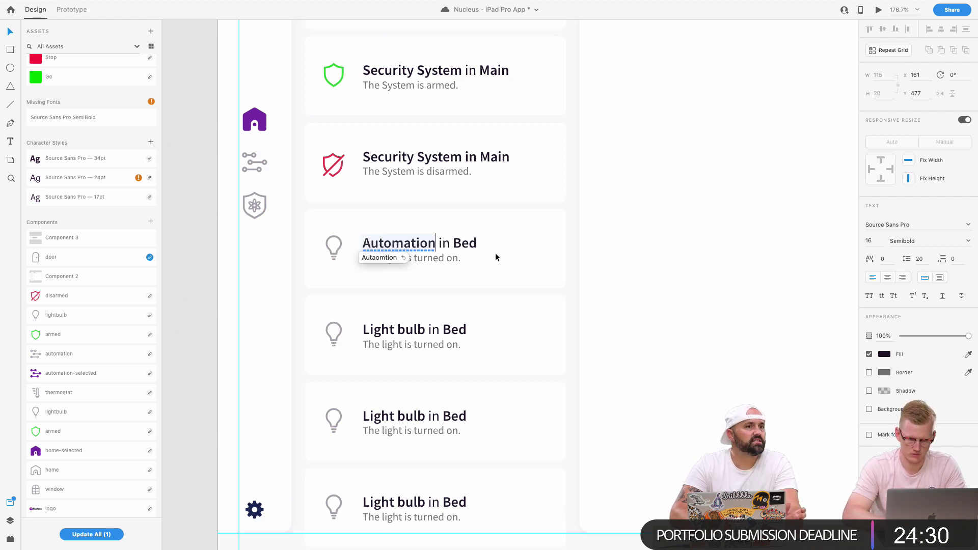
double_click(472, 241)
text(3 Rooms)
key(Escape)
double_click(383, 260)
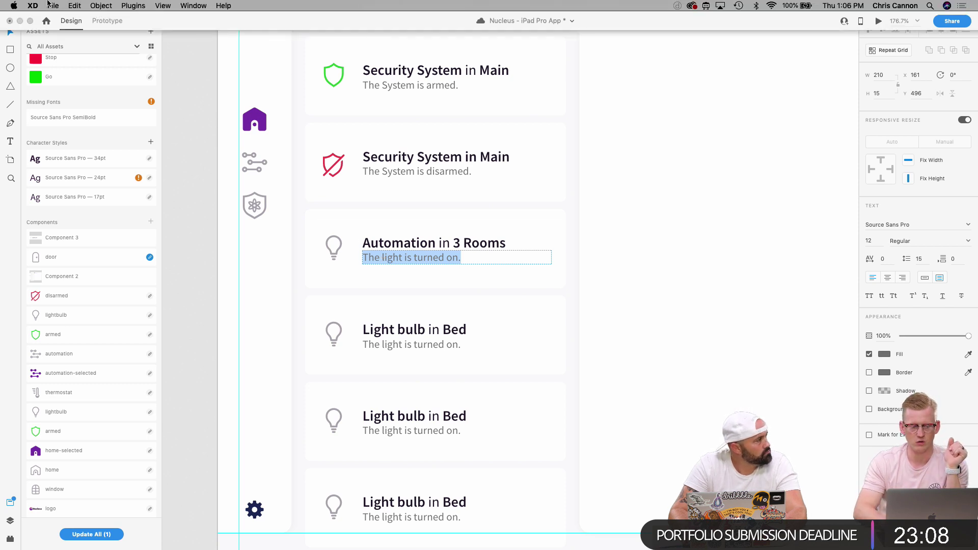
View the export options available for the design, including After Effects.
click(48, 4)
mouse_move(163, 136)
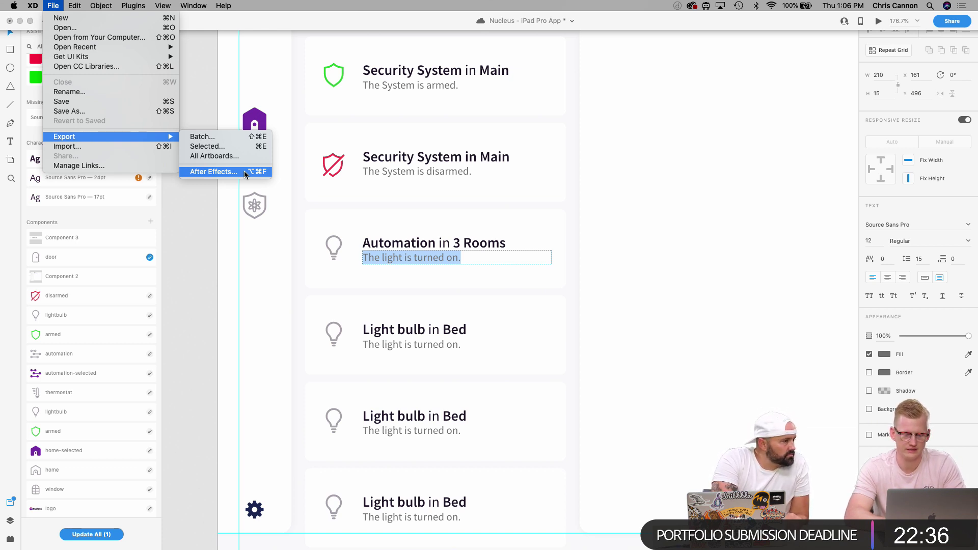
key(Up)
key(Up)
key(Return)
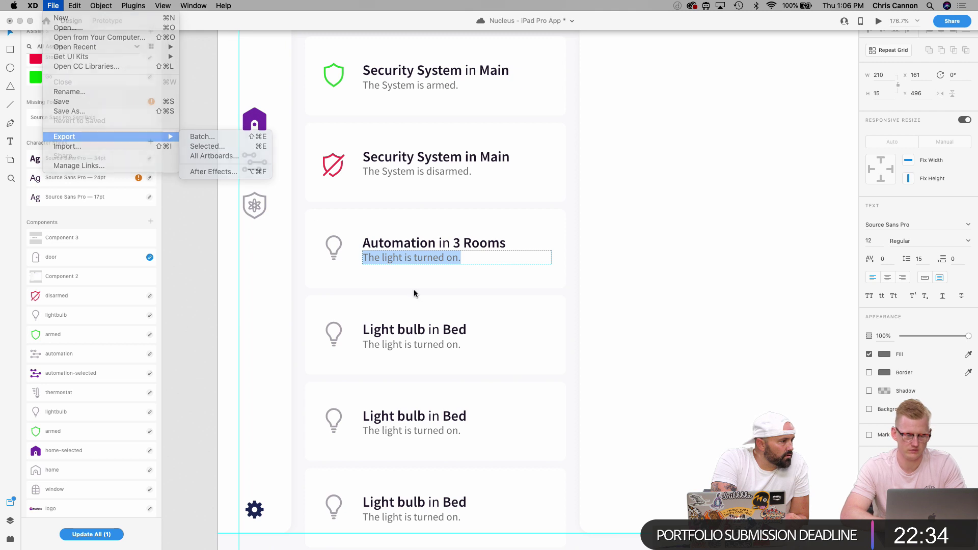
Replace the description in the "Automation in 3 Rooms" card with "Bedtime is".
text(Bed)
key(BackSpace)
key(BackSpace)
text(edtime is)
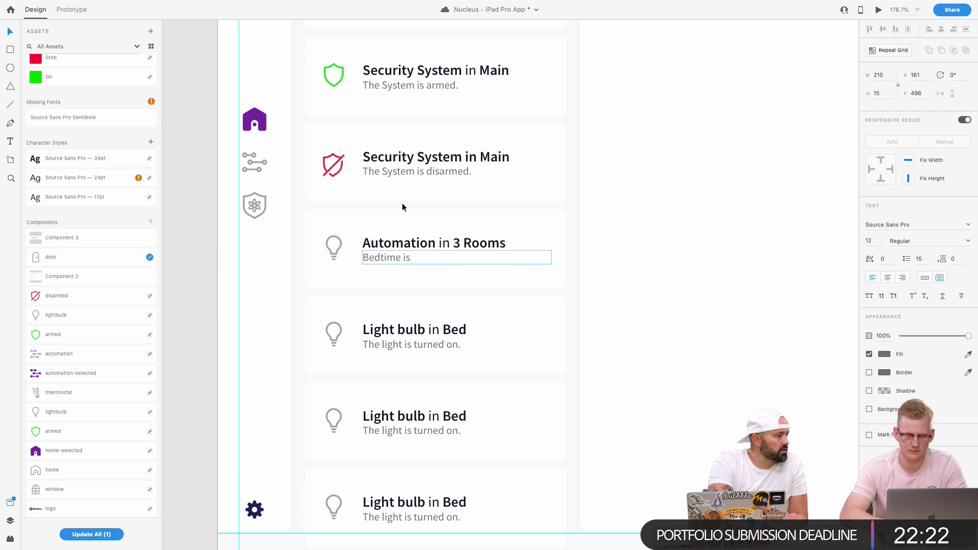
Move the title and description of the first Log card down together by 10 px to Y 103.
scroll(401, 204, up, 5)
scroll(383, 219, up, 2)
double_click(377, 204)
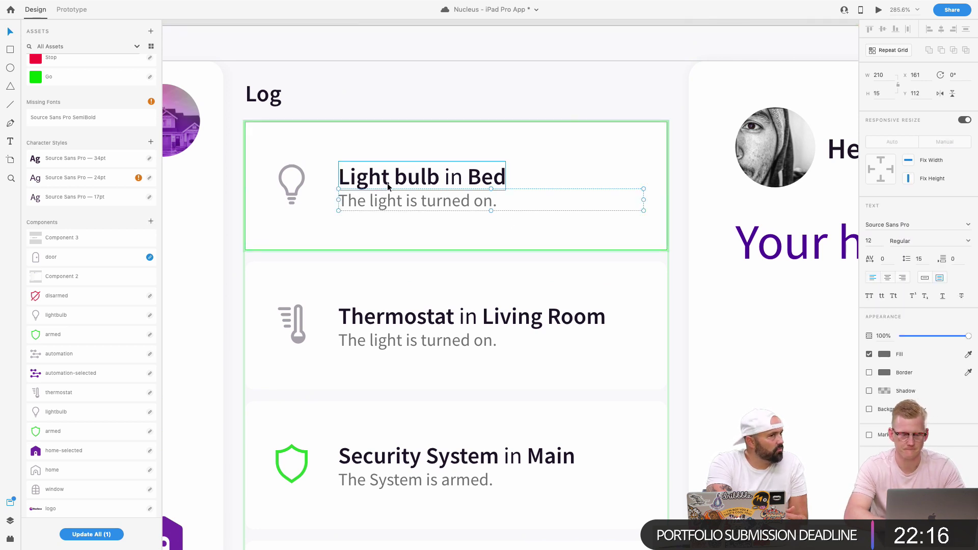
click(394, 186)
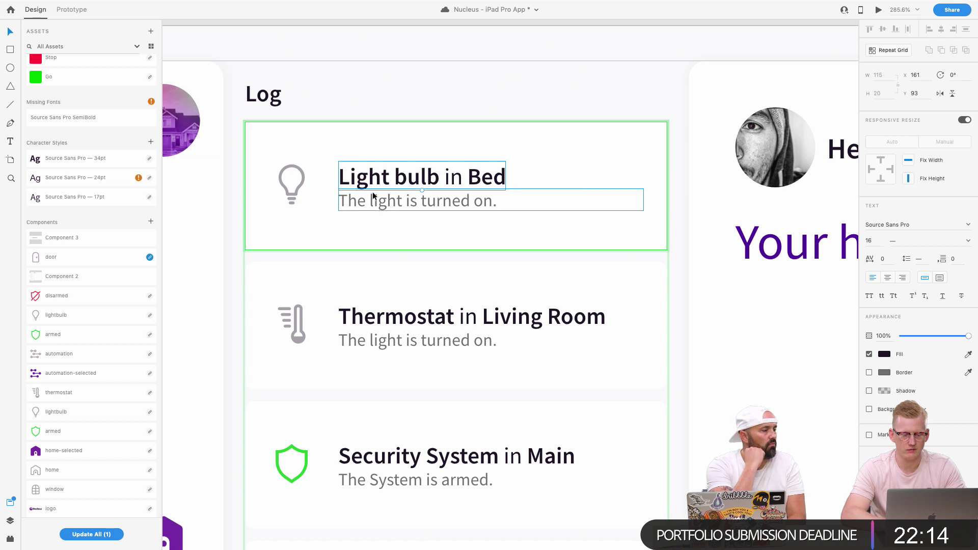
shift+click(373, 192)
key(shift+Down)
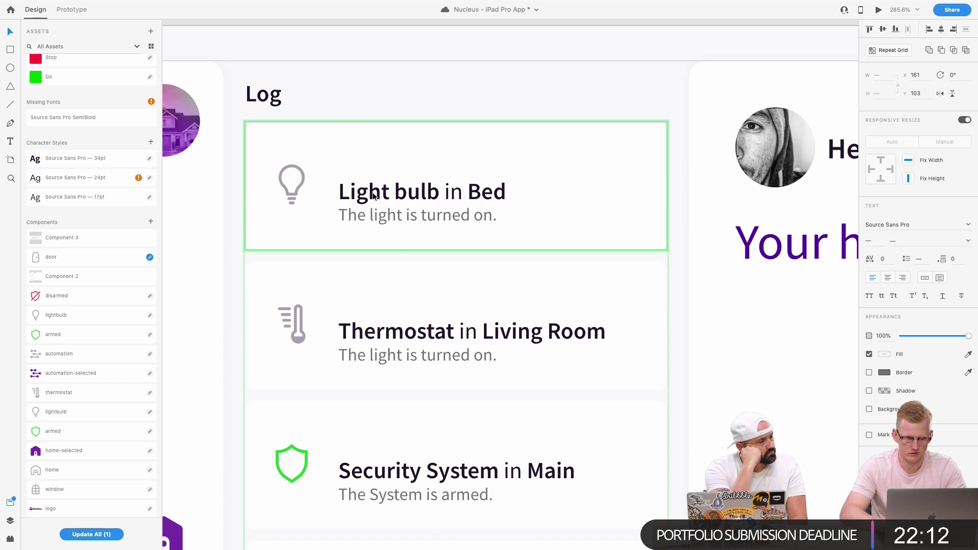
Duplicate the first card's description above its title and change the copy's text to "830am - Today".
click(374, 216)
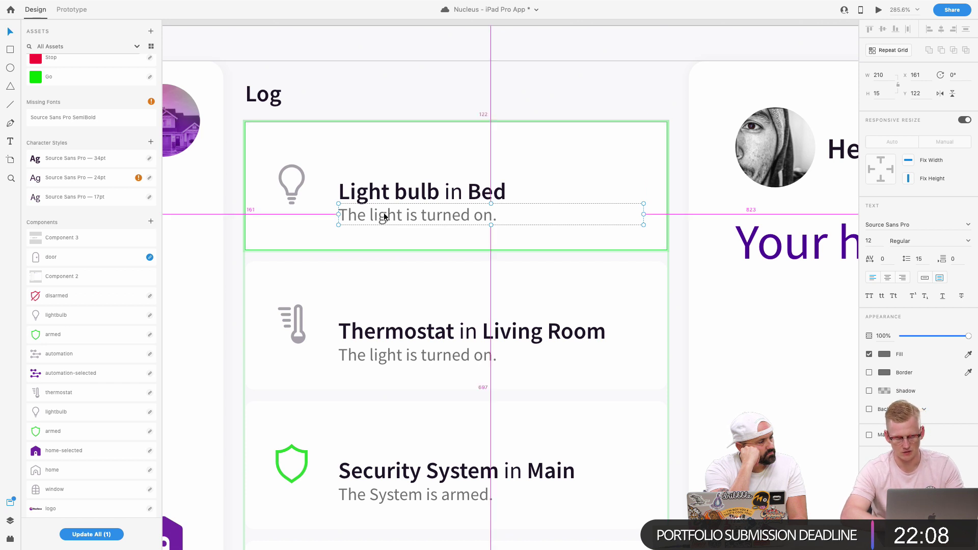
drag(384, 216, 384, 167)
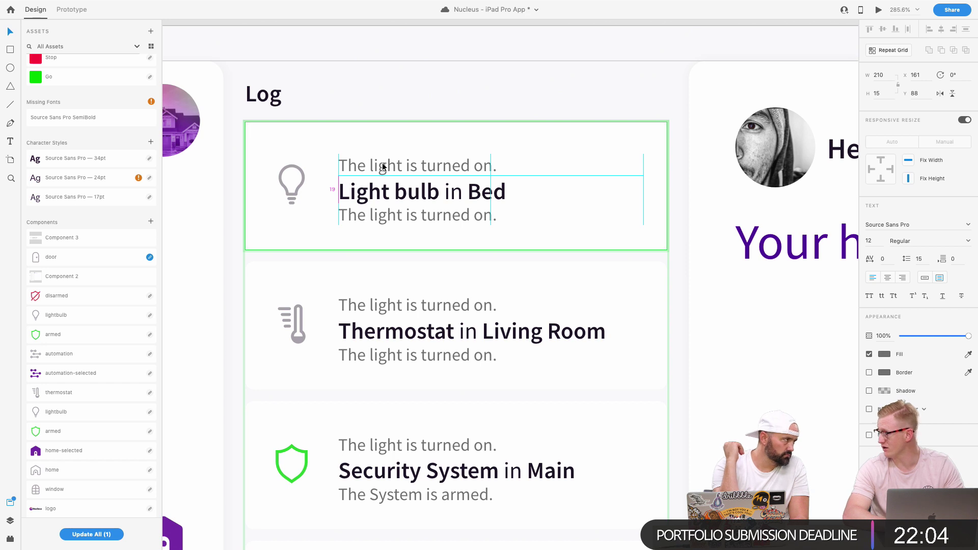
double_click(384, 165)
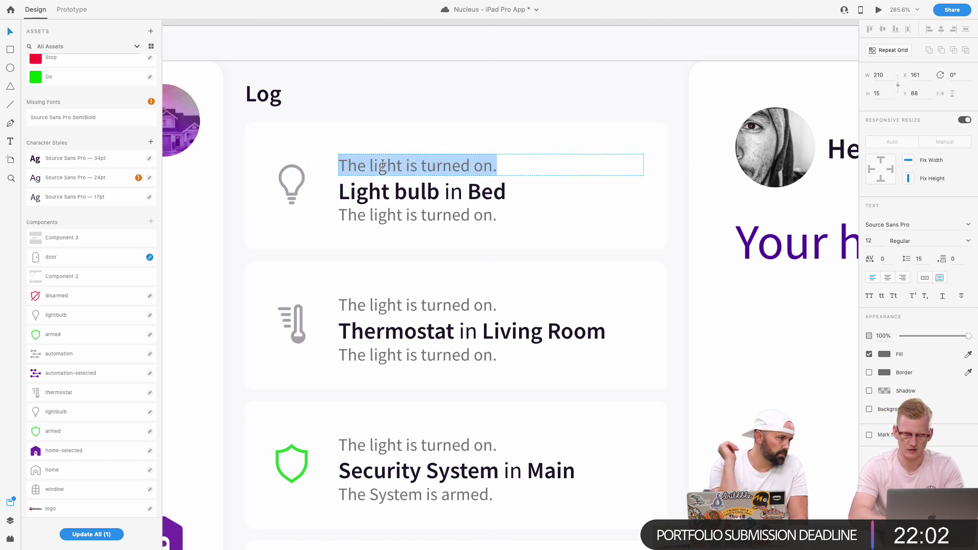
text(83)
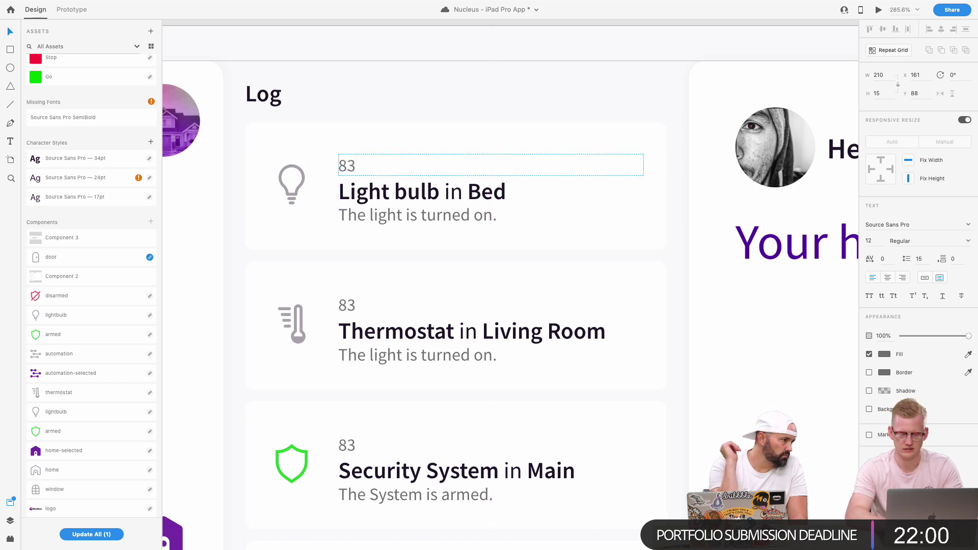
text(o)
key(BackSpace)
text(0am)
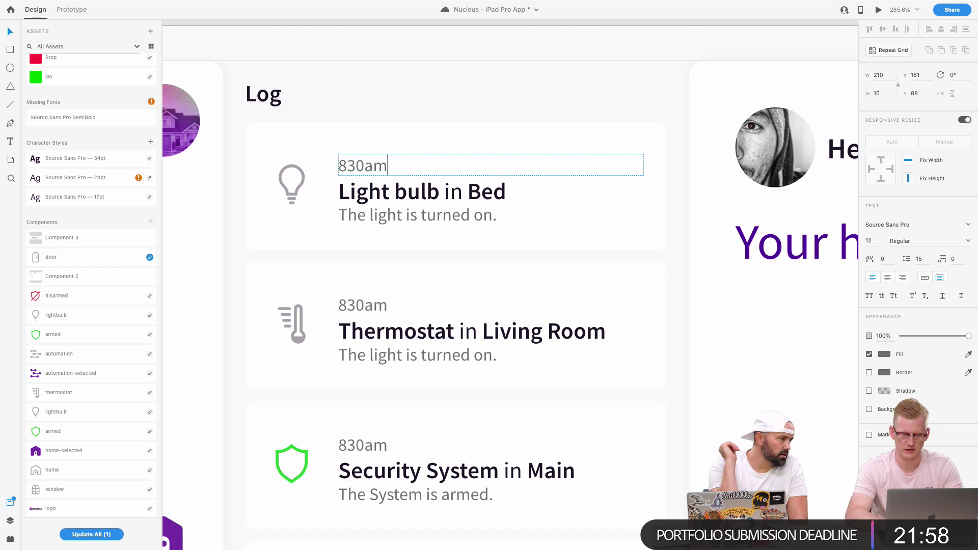
text( -)
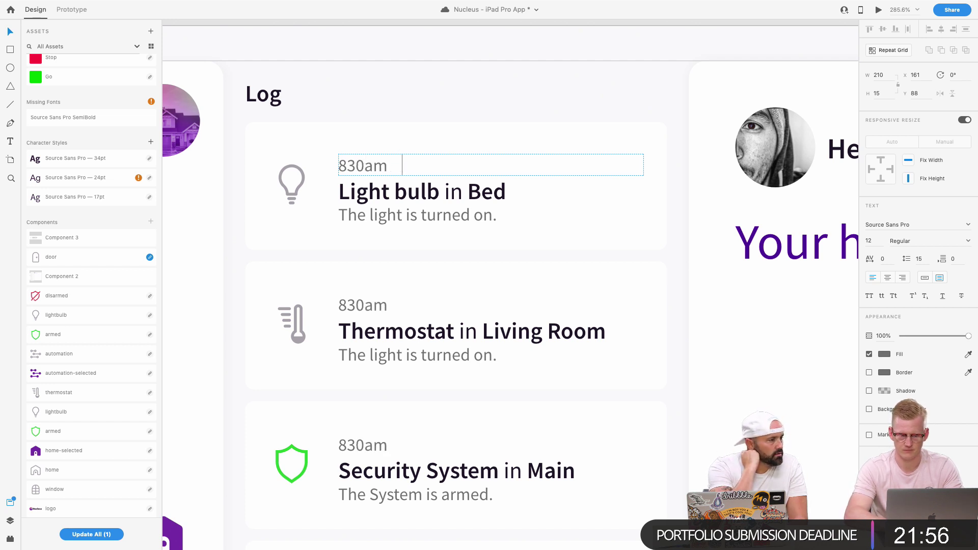
text( Today)
key(Escape)
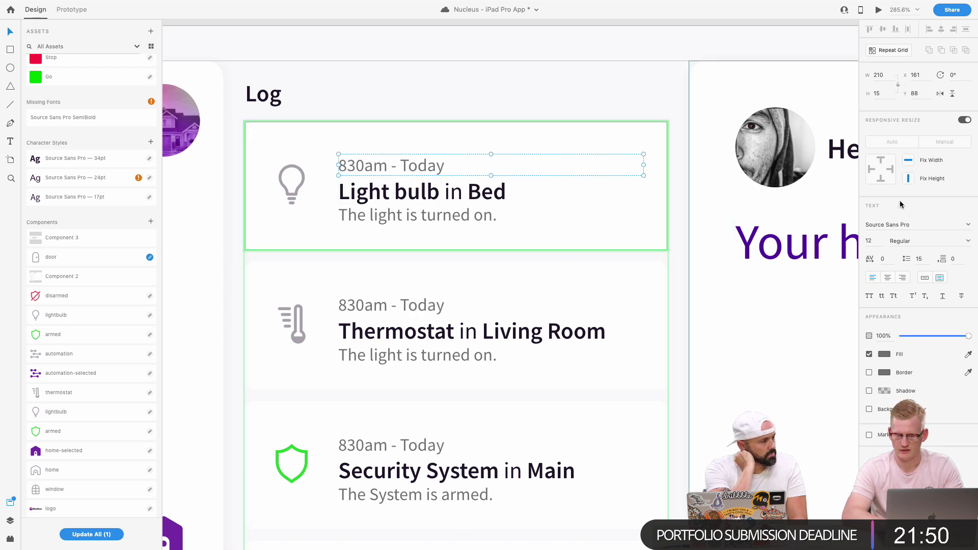
Set the font size of the "830am - Today" timestamp to 8.
click(878, 243)
text(9)
key(Return)
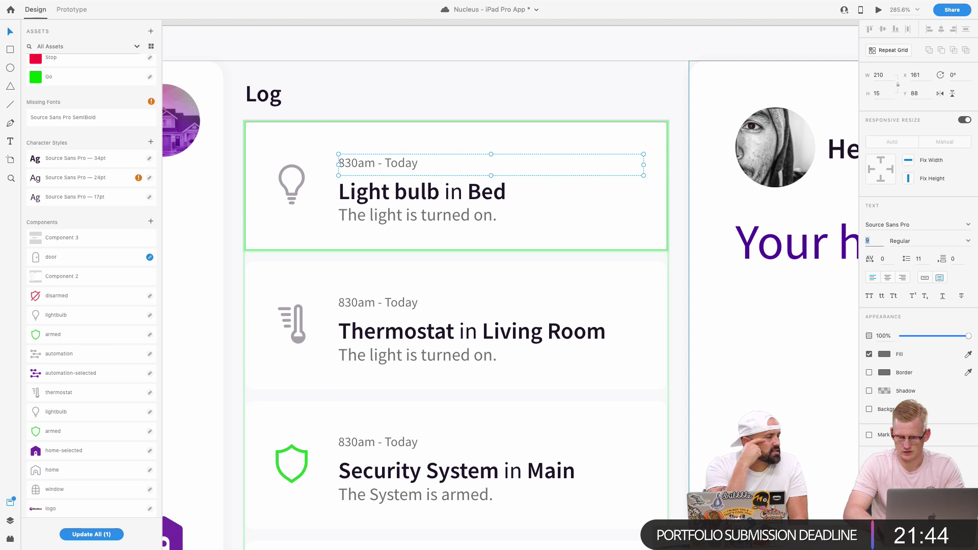
text(8)
key(Return)
Reduce the timestamp's text box height to 12 and move it down closer to the card title.
drag(371, 160, 364, 168)
drag(491, 179, 491, 176)
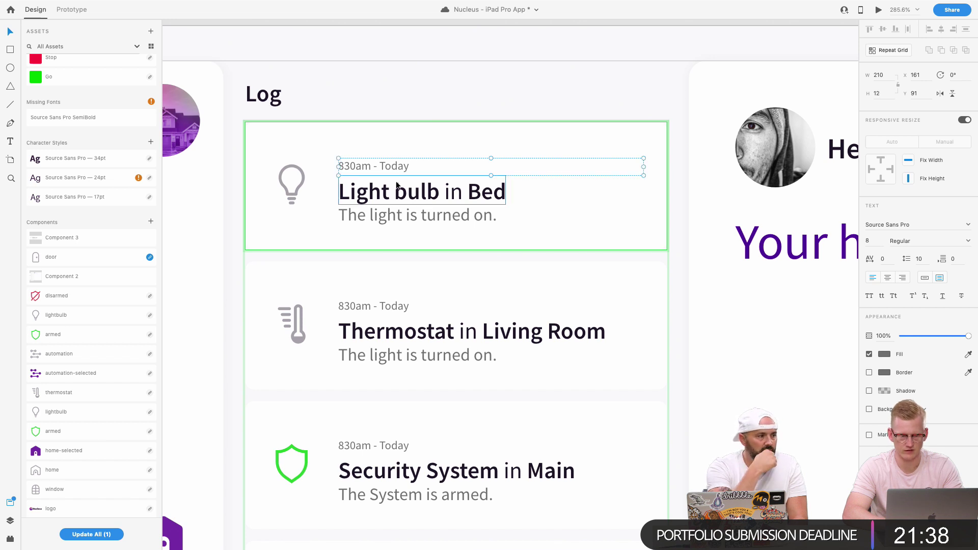
drag(380, 165, 380, 170)
Move the first card's timestamp, title and description up together so the timestamp sits at Y 88, and deselect them.
click(380, 199)
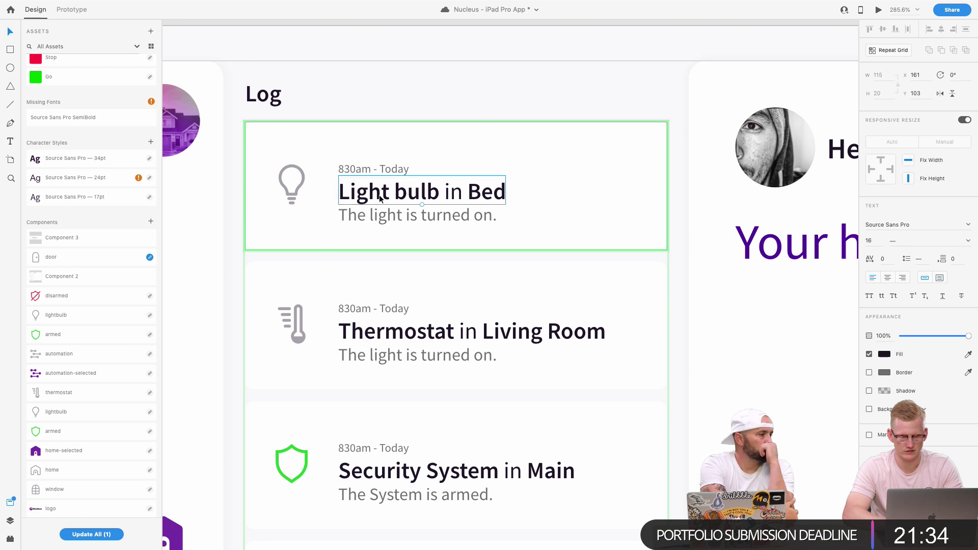
scroll(380, 199, up, 3)
shift+click(382, 217)
shift+click(378, 150)
drag(382, 196, 380, 186)
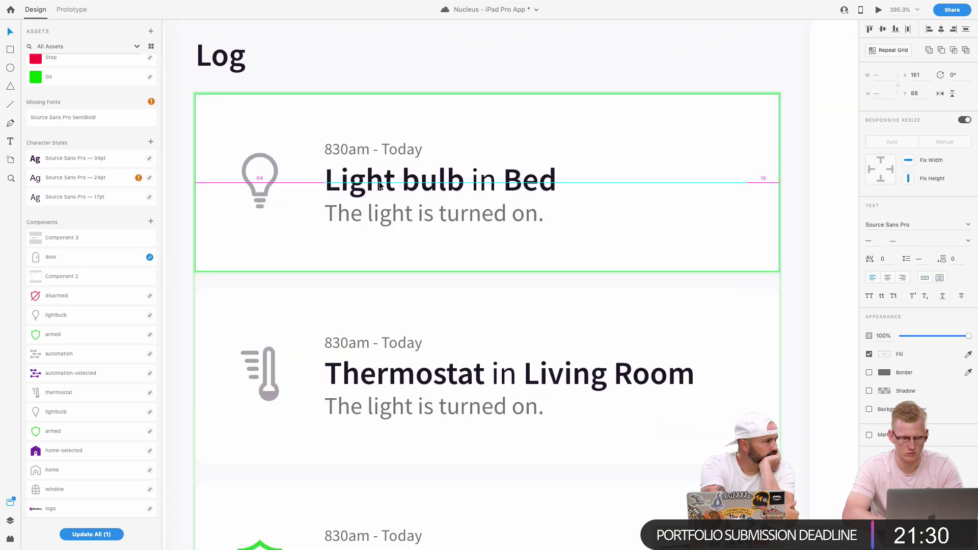
scroll(675, 357, down, 5)
click(675, 356)
scroll(674, 356, down, 2)
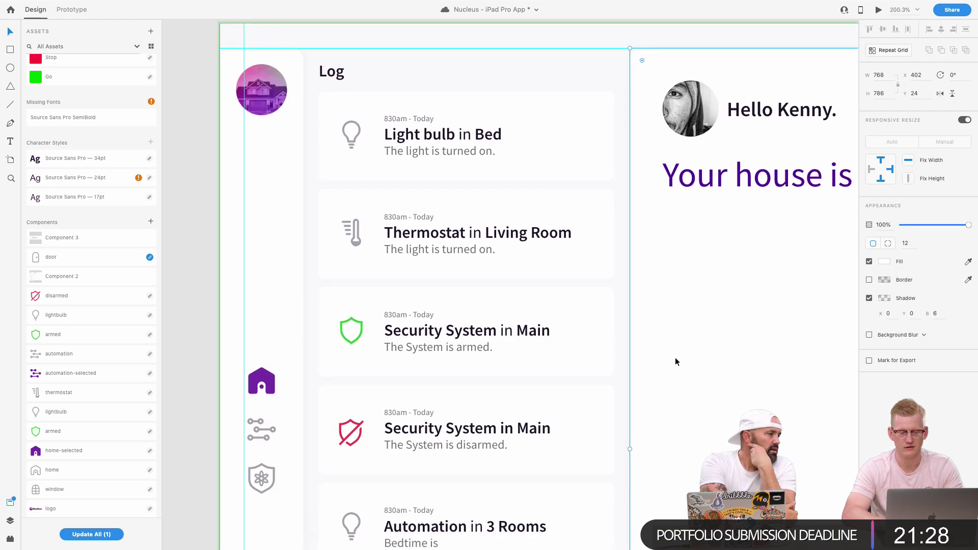
Examine the Log cards and the fill colours of the first card's timestamp and title.
scroll(530, 364, down, 5)
scroll(531, 365, up, 4)
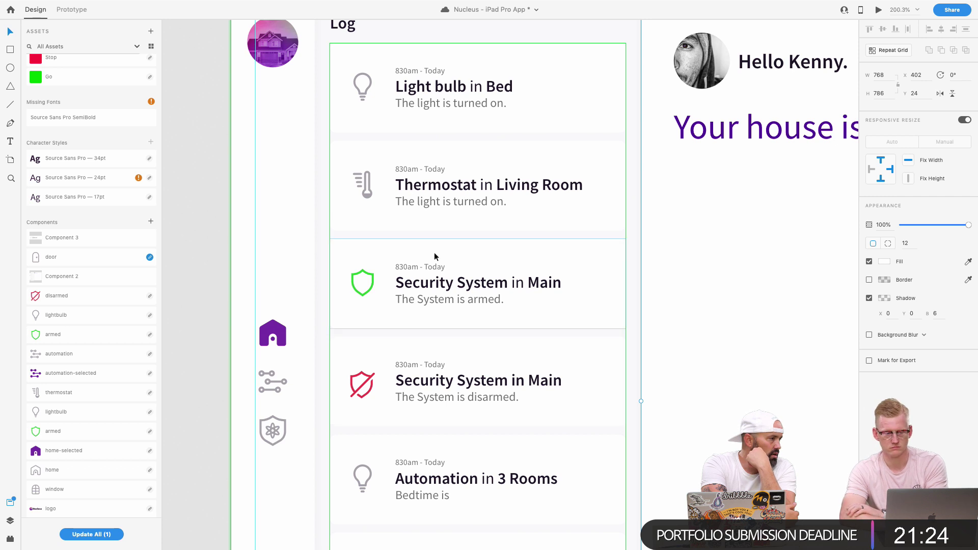
scroll(434, 253, up, 2)
click(448, 121)
double_click(448, 121)
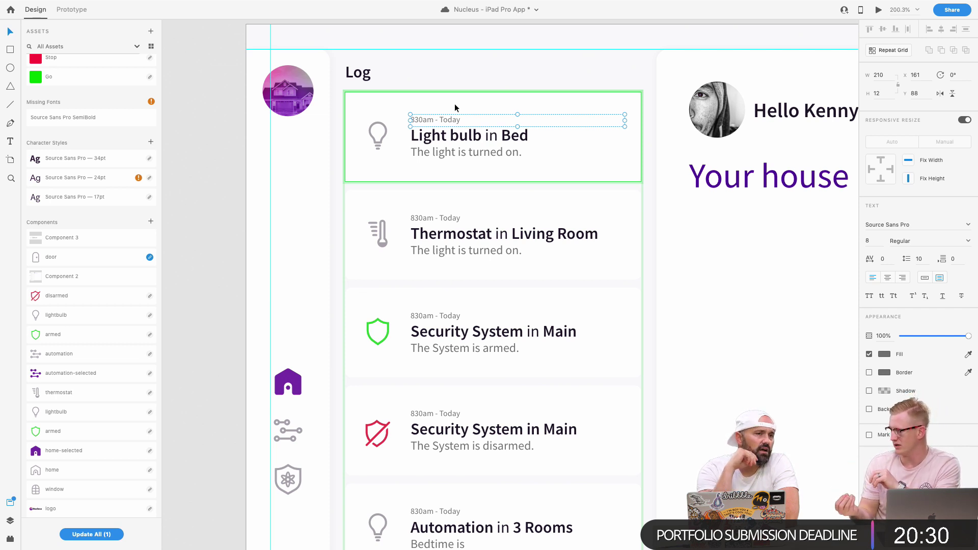
click(448, 87)
scroll(448, 87, up, 3)
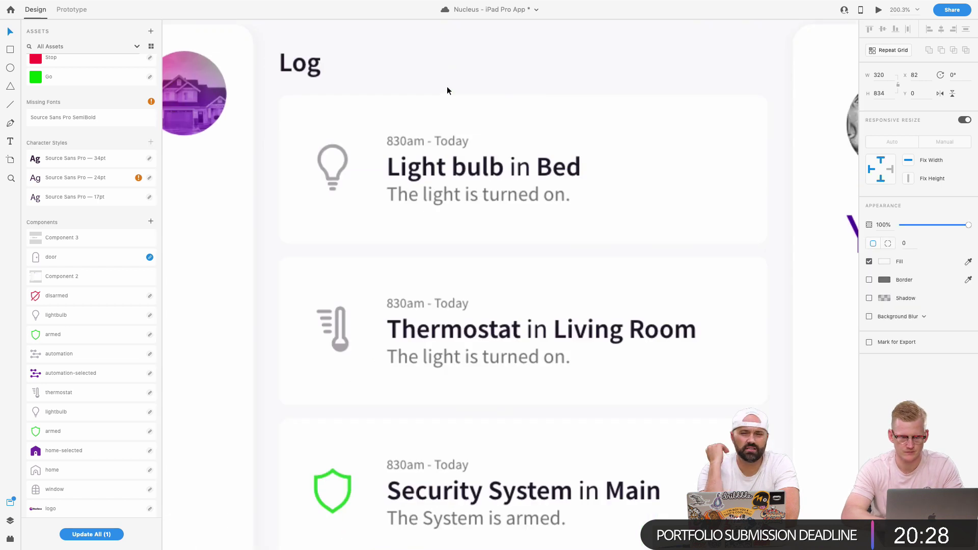
double_click(437, 146)
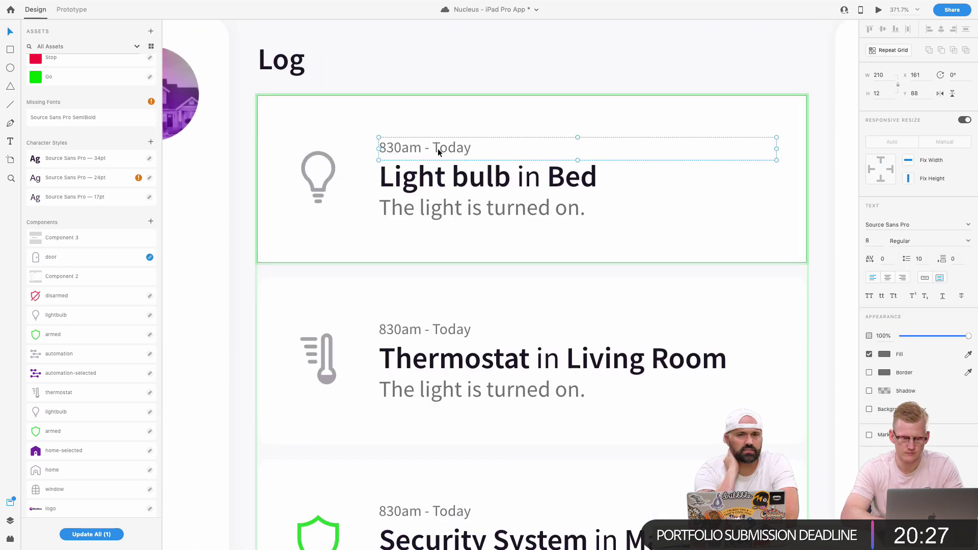
click(883, 356)
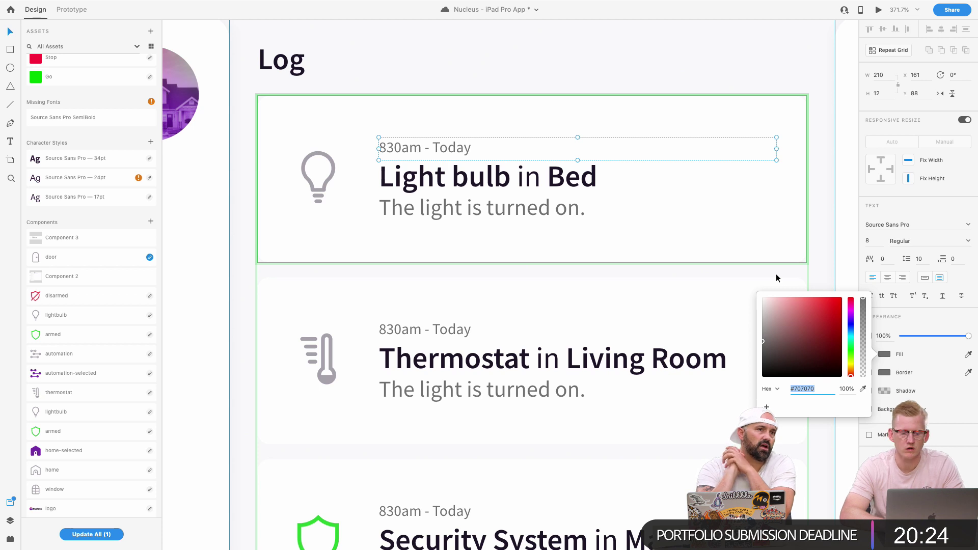
click(942, 363)
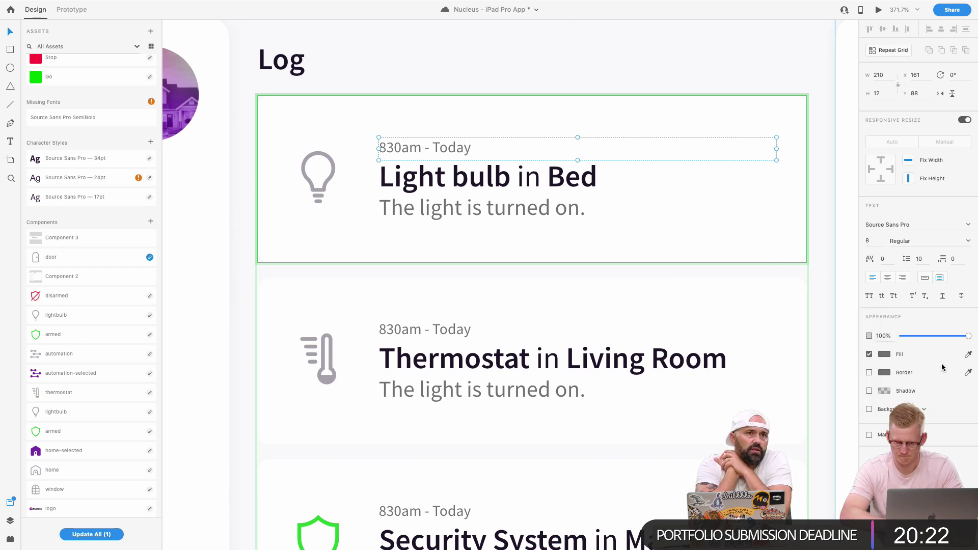
click(577, 184)
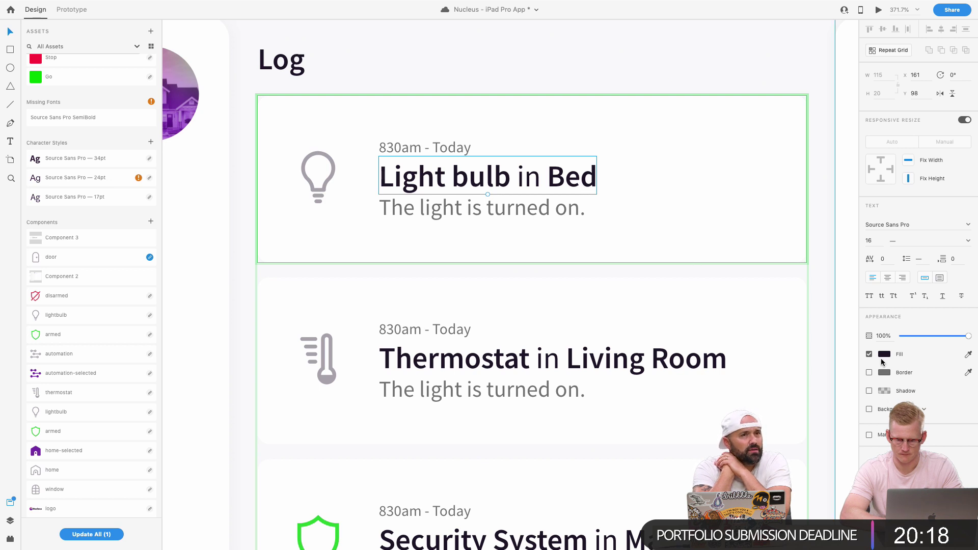
click(884, 356)
Check the contrast between the first card's timestamp and its background with the Stark plugin, and close the result.
click(442, 137)
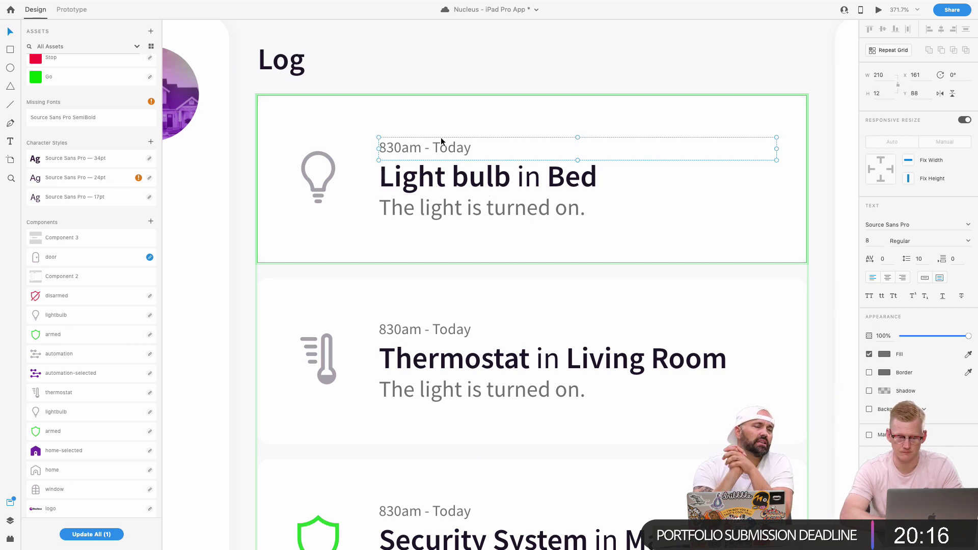
key(Escape)
click(55, 6)
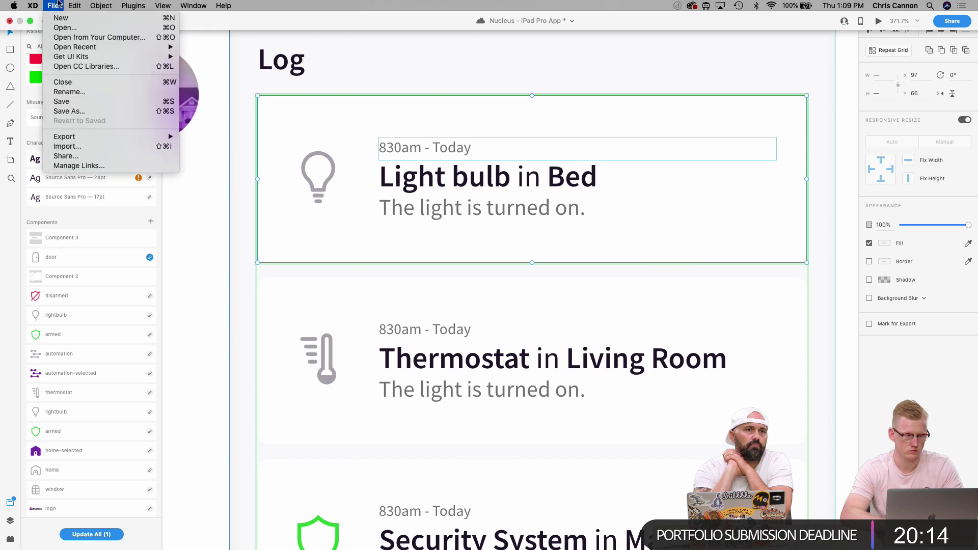
mouse_move(67, 5)
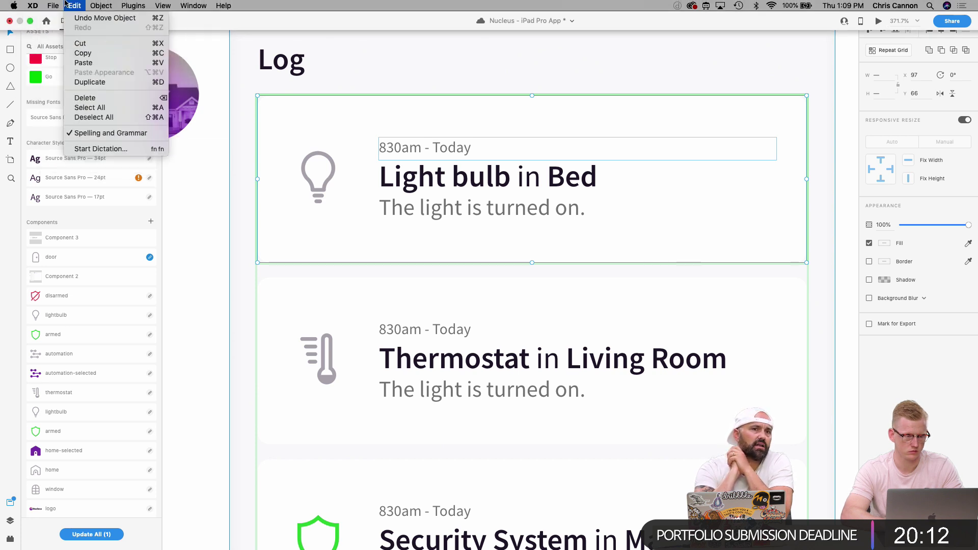
mouse_move(97, 4)
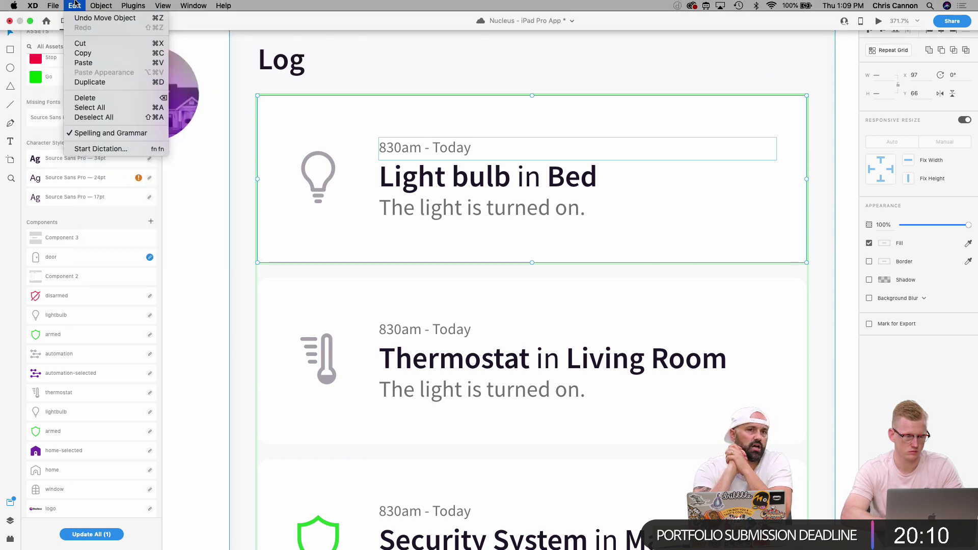
mouse_move(127, 4)
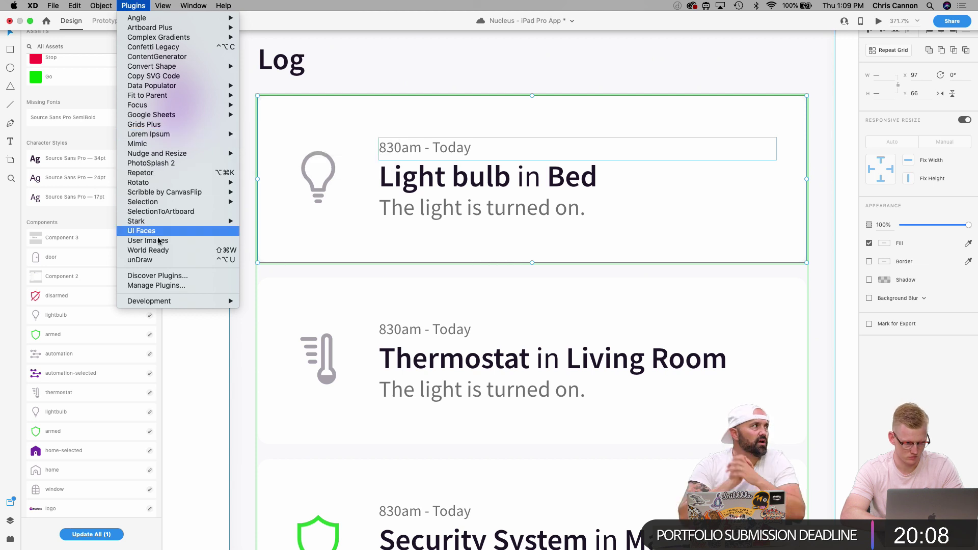
mouse_move(162, 222)
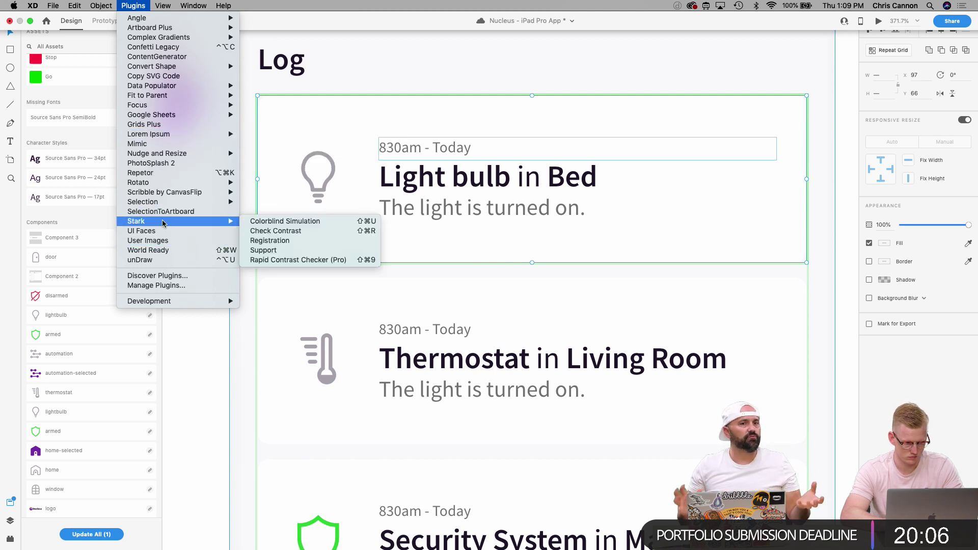
click(299, 232)
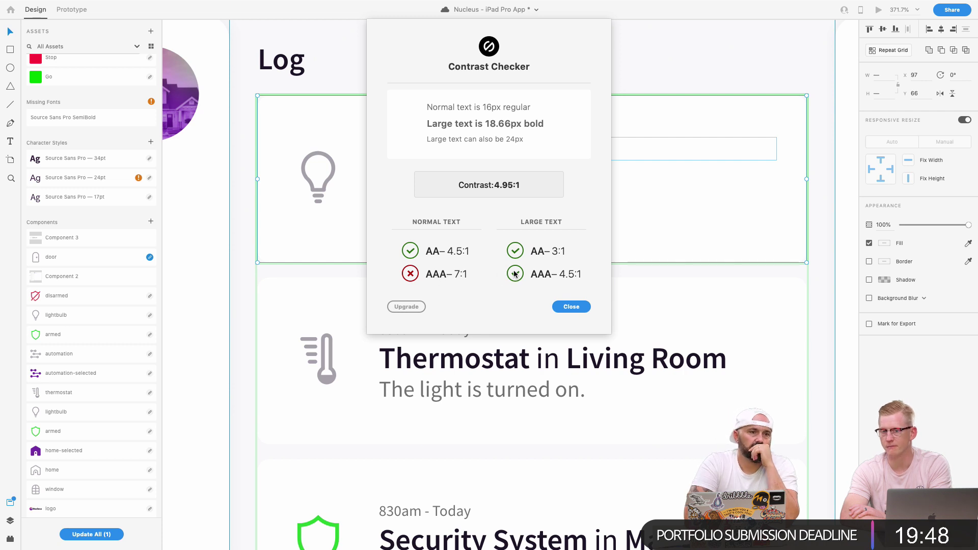
click(565, 304)
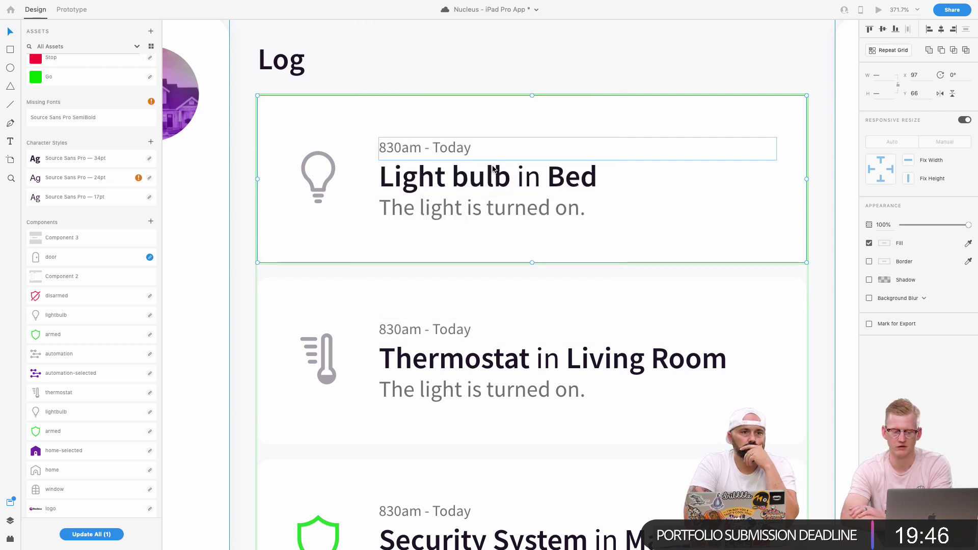
Set the font weight of the first card's "830am - Today" timestamp to Bold.
double_click(452, 176)
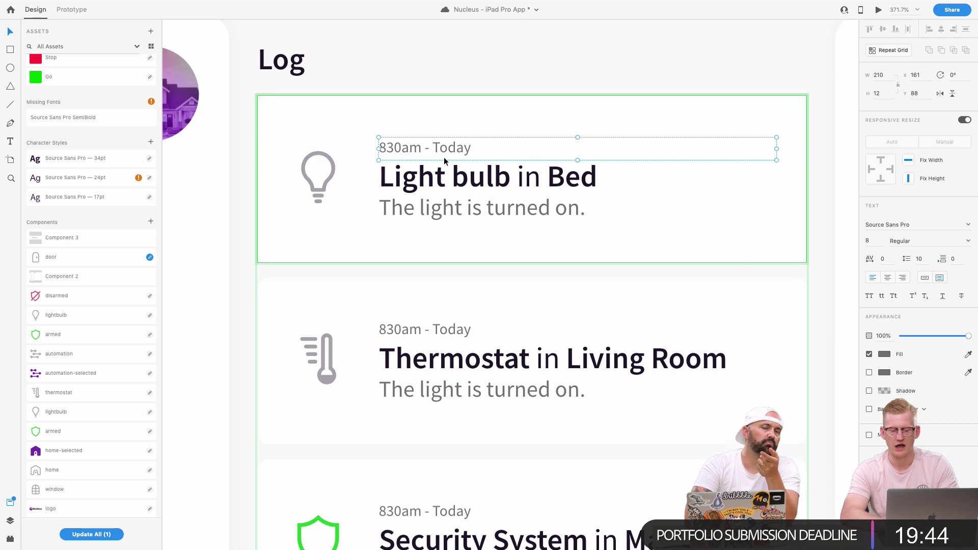
click(449, 157)
click(964, 243)
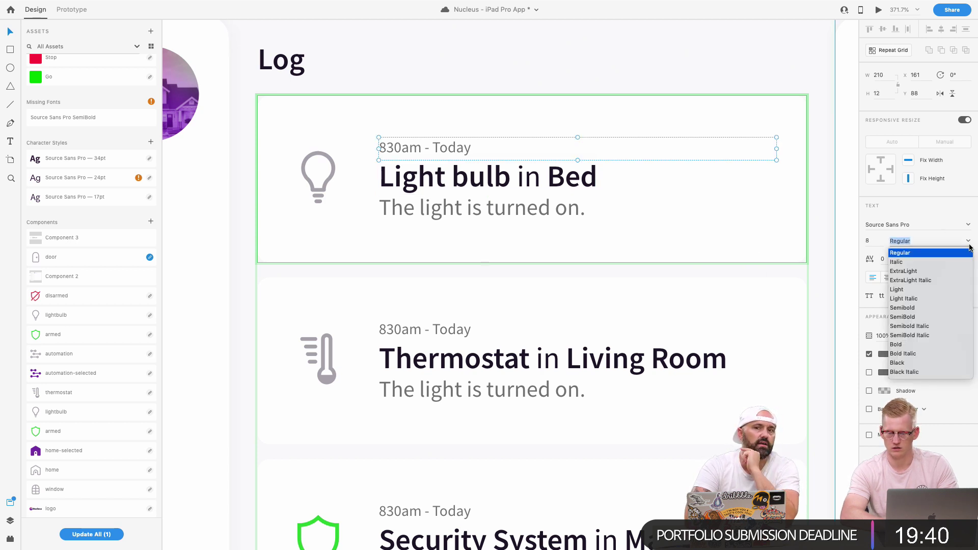
click(905, 347)
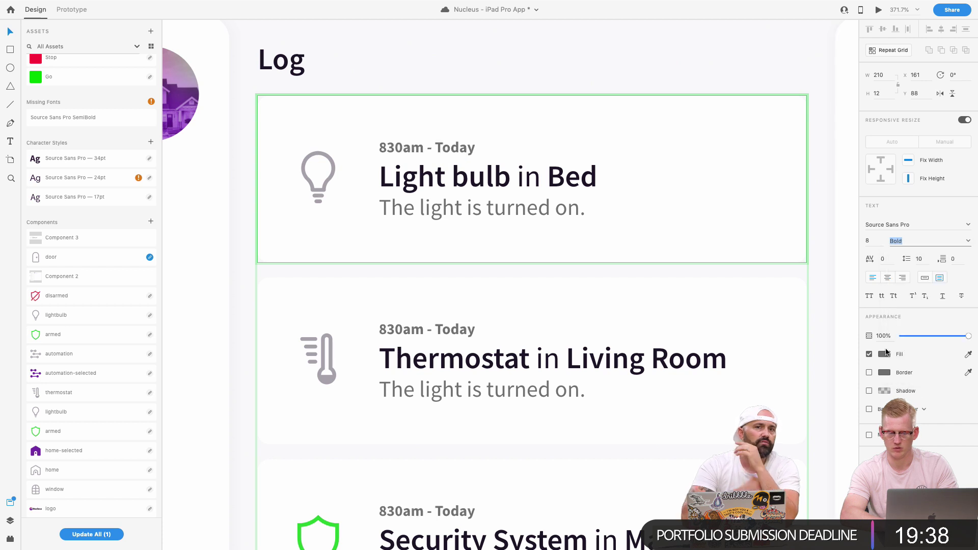
Select the first Log card's background together with its timestamp, check their contrast with the Stark plugin, and close the result.
click(620, 113)
scroll(620, 114, down, 2)
shift+click(515, 133)
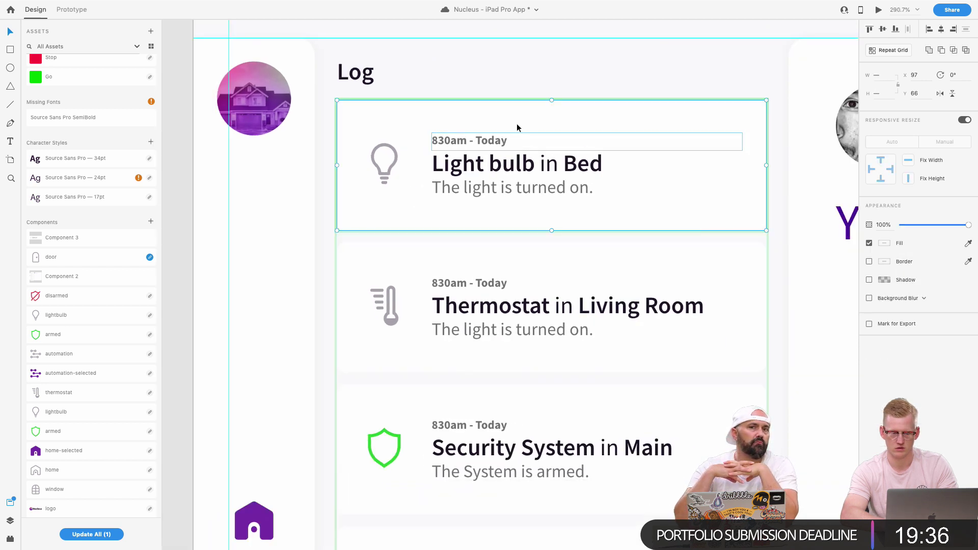
click(15, 5)
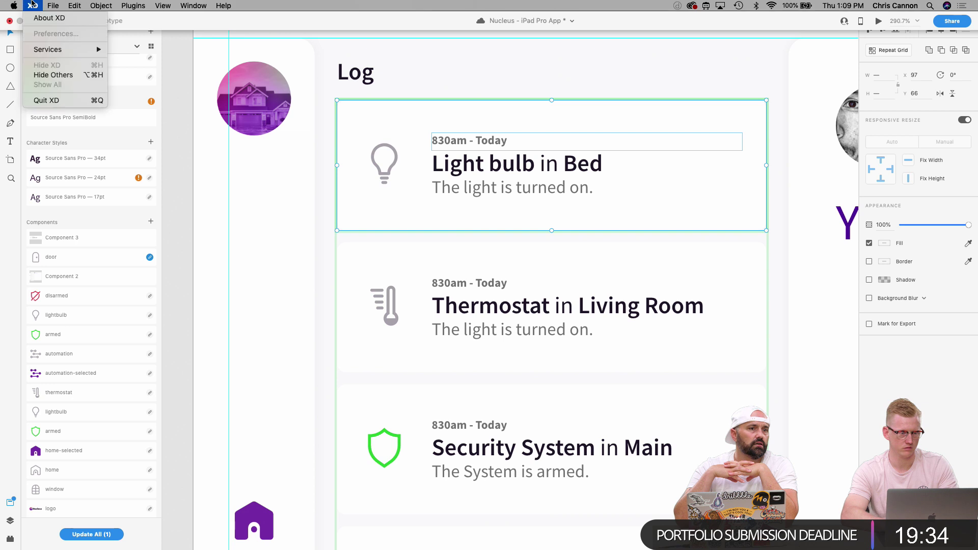
mouse_move(145, 5)
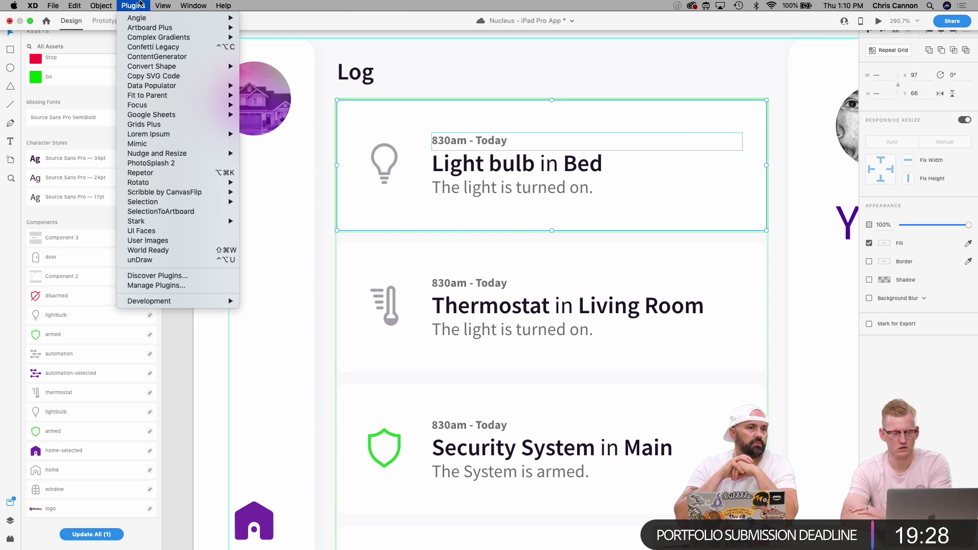
mouse_move(180, 206)
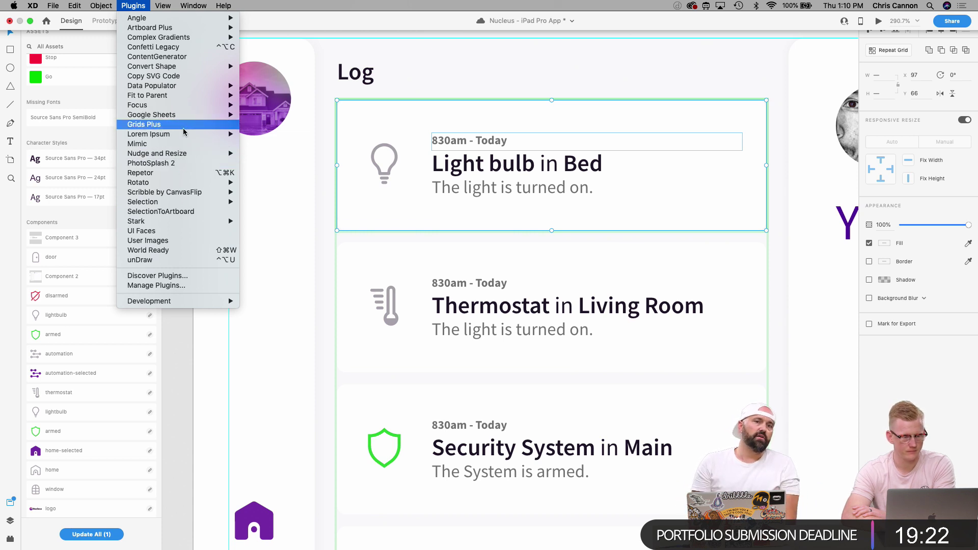
mouse_move(185, 153)
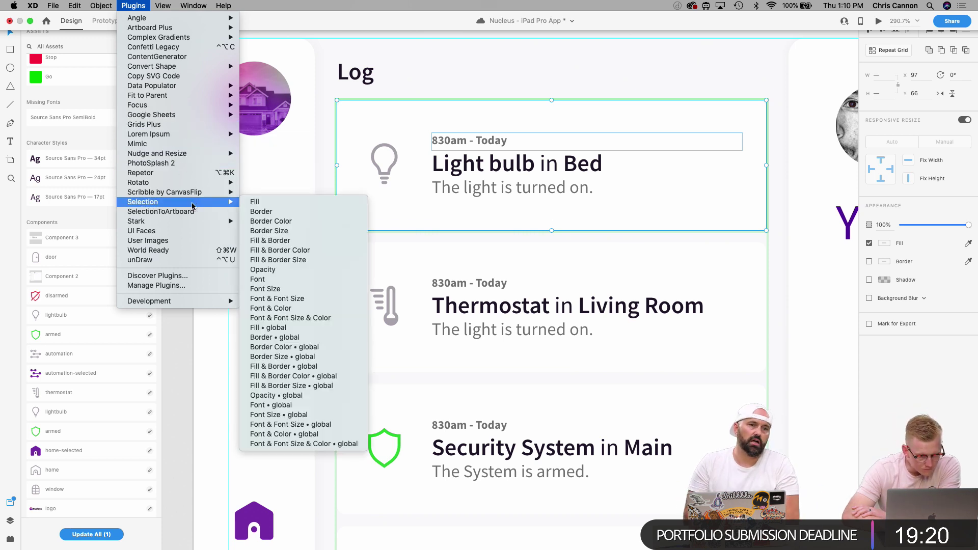
mouse_move(192, 224)
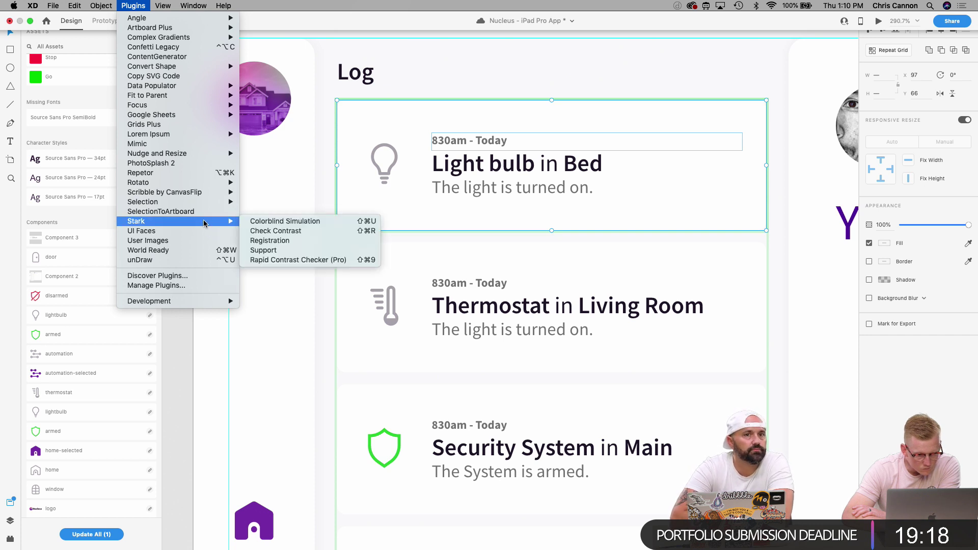
click(298, 230)
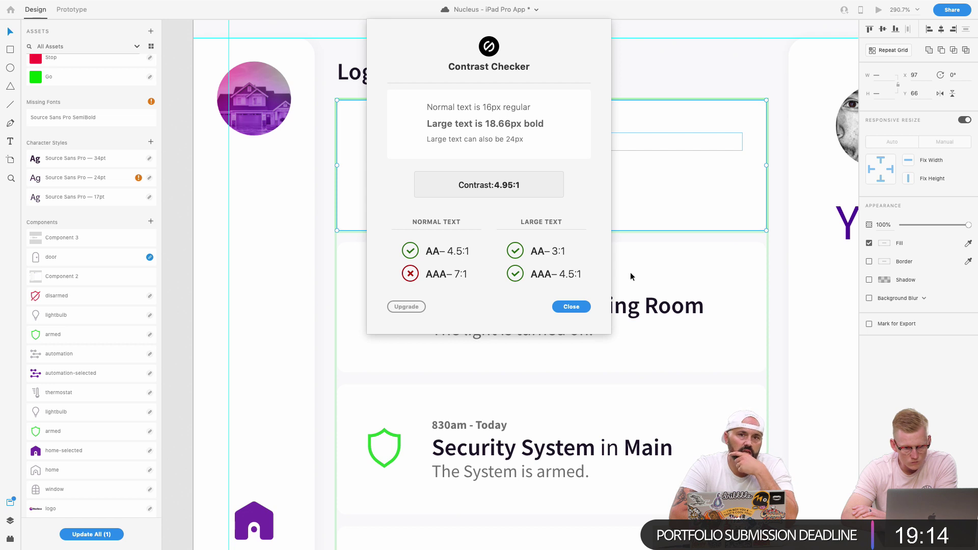
click(574, 306)
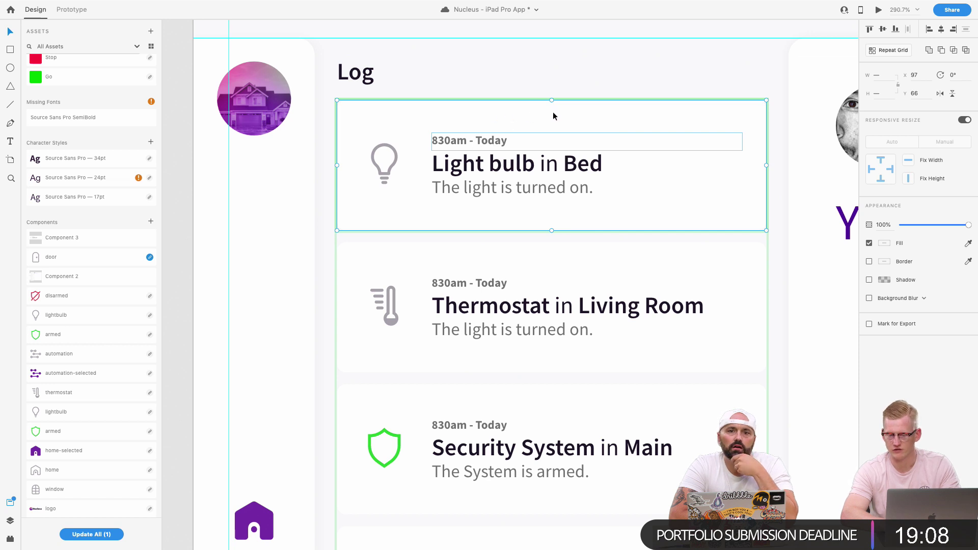
Try the Source Sans Pro 24pt and 17pt character styles on the first card's timestamp, undoing each one.
click(528, 89)
click(490, 136)
double_click(482, 151)
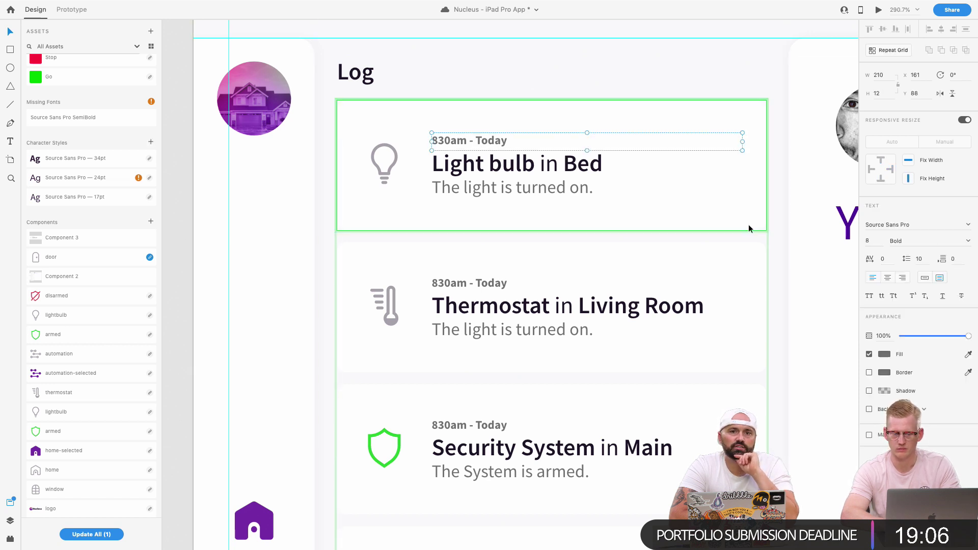
scroll(612, 218, up, 5)
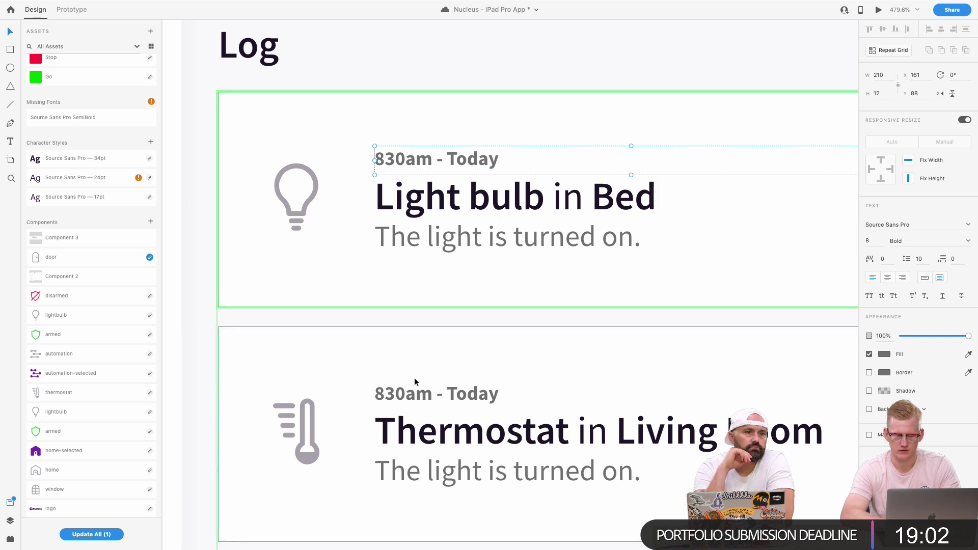
click(10, 503)
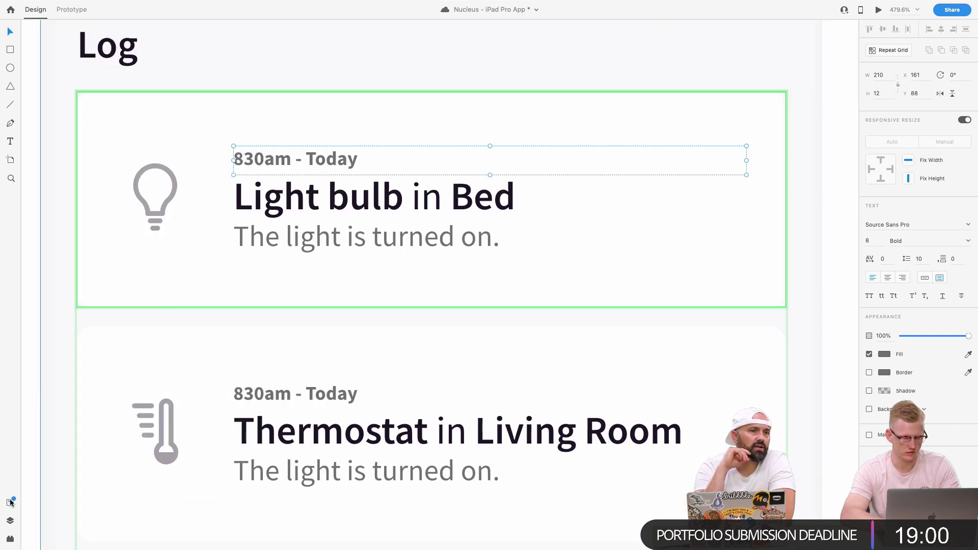
click(11, 502)
click(94, 223)
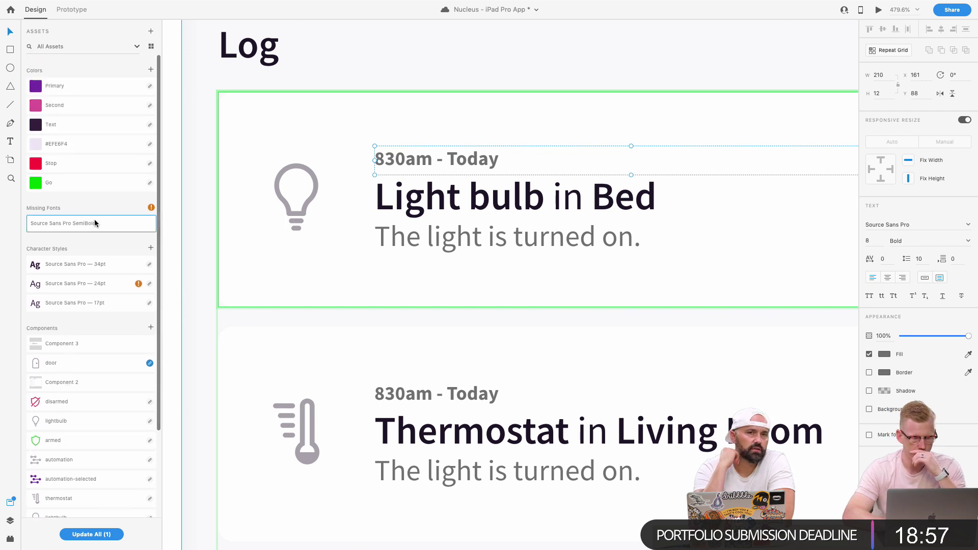
click(94, 285)
key(ctrl+z)
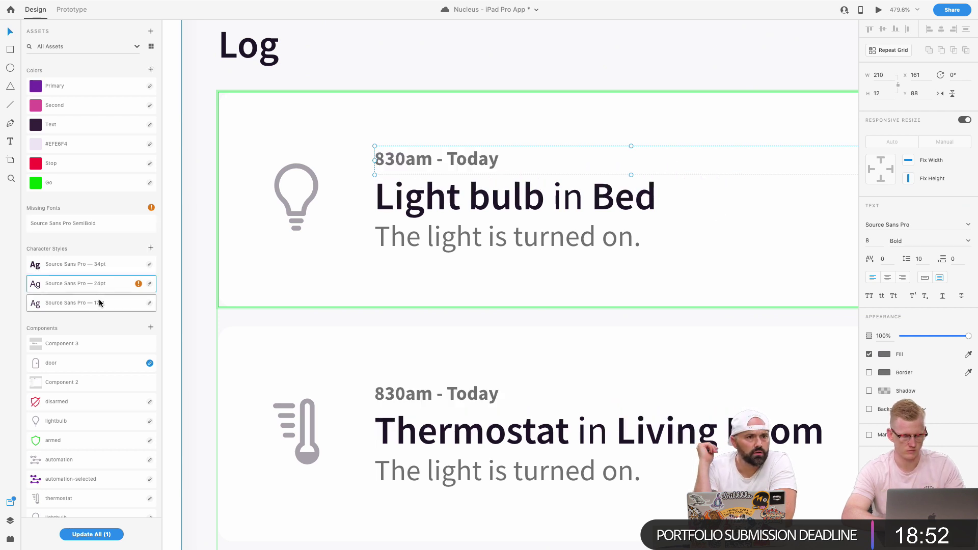
click(92, 304)
key(ctrl+z)
Try the Source Sans Pro 17pt character style on the first card's "The light is turned on." description, and undo it.
click(517, 243)
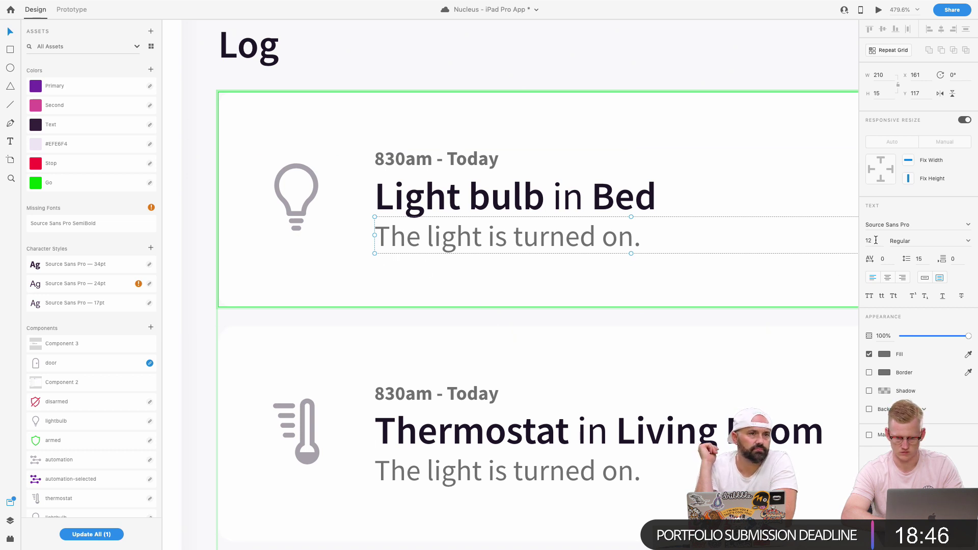
click(98, 305)
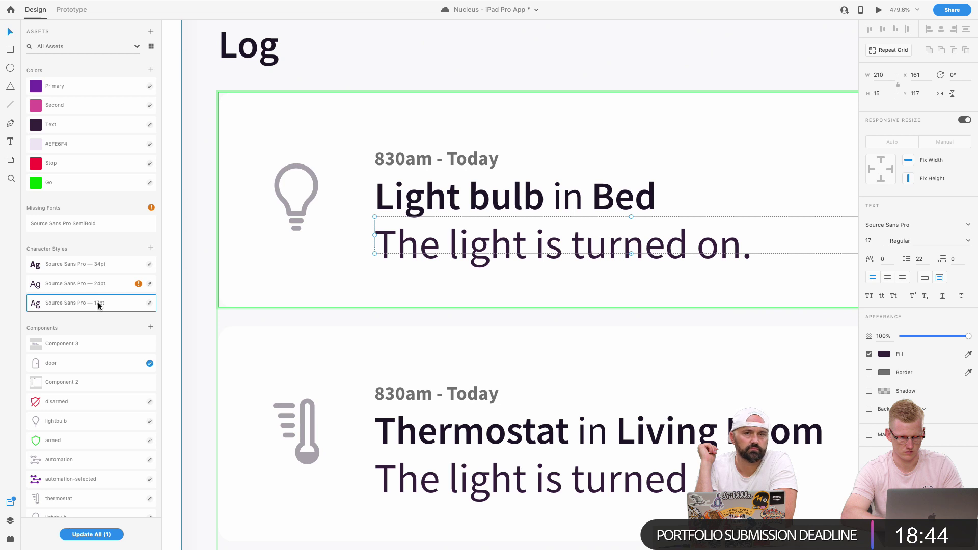
key(ctrl+z)
Recolour the first card's "830am - Today" timestamp with the saved Text colour and set its opacity to 80%.
click(448, 146)
double_click(447, 163)
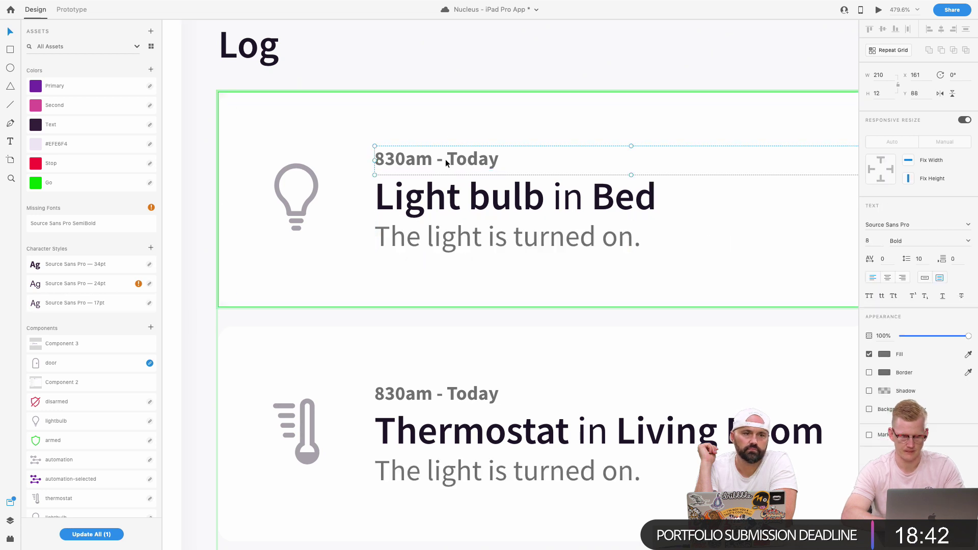
click(872, 240)
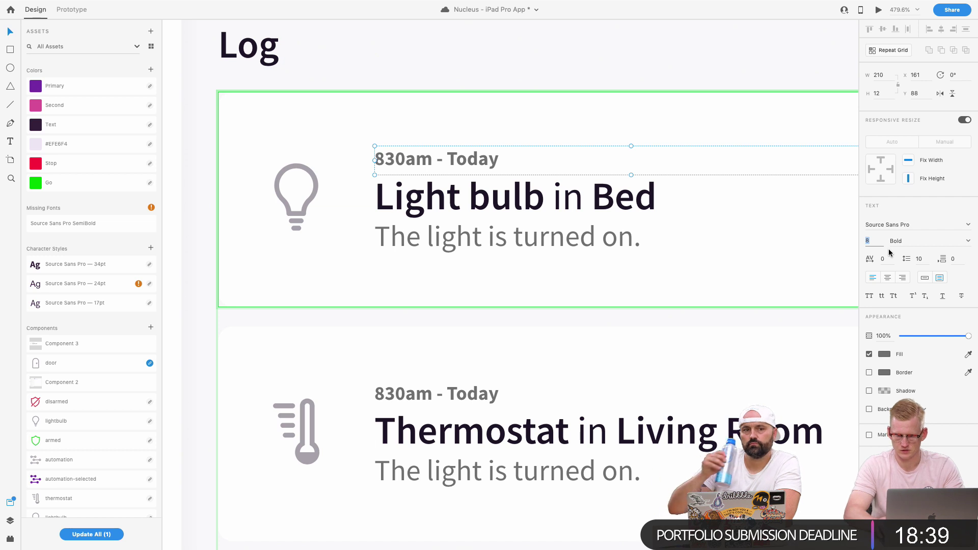
click(884, 354)
key(Escape)
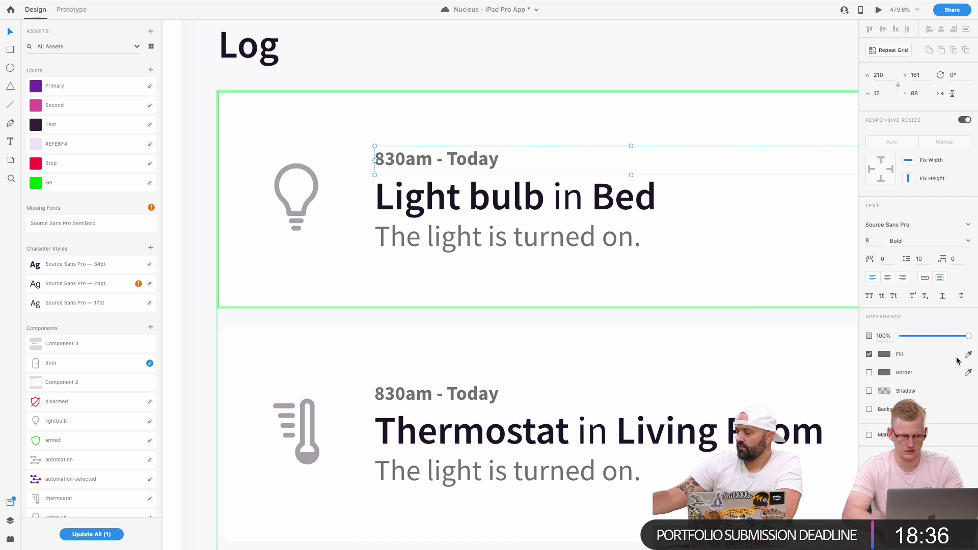
click(51, 123)
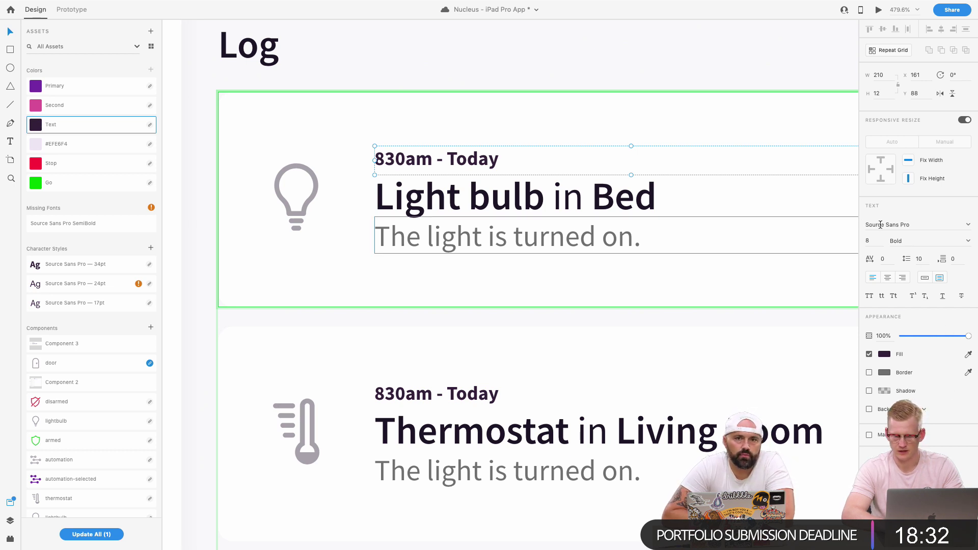
key(8)
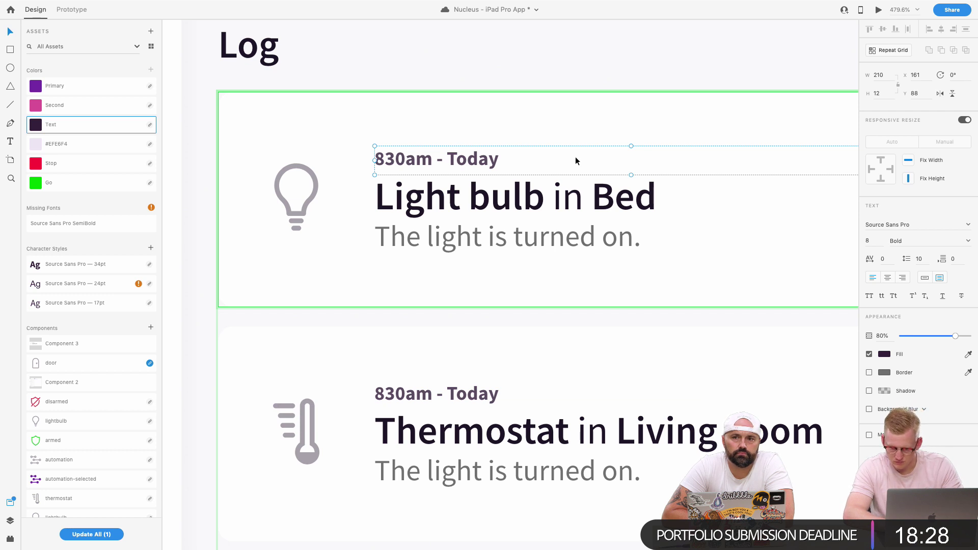
Set the font weight of the first card's timestamp to Semibold.
scroll(576, 156, down, 5)
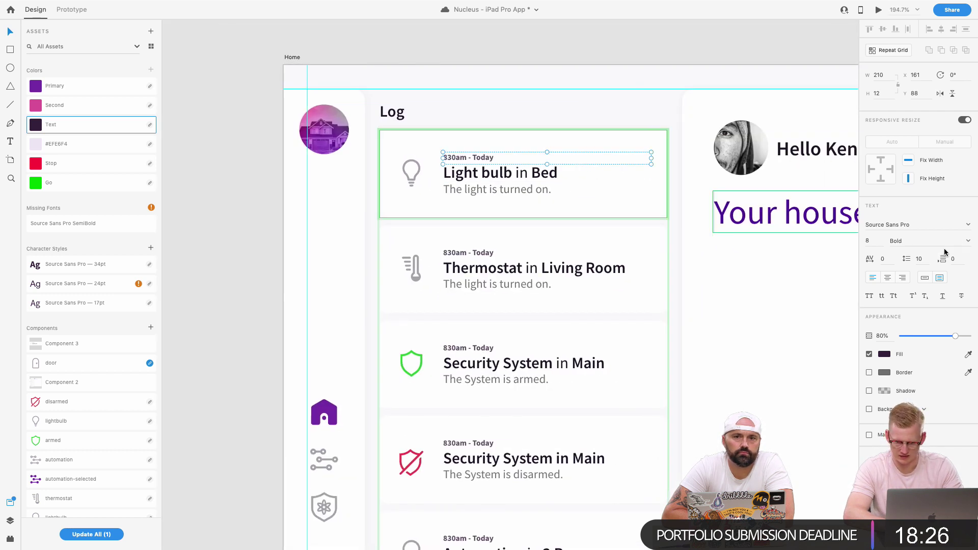
click(968, 242)
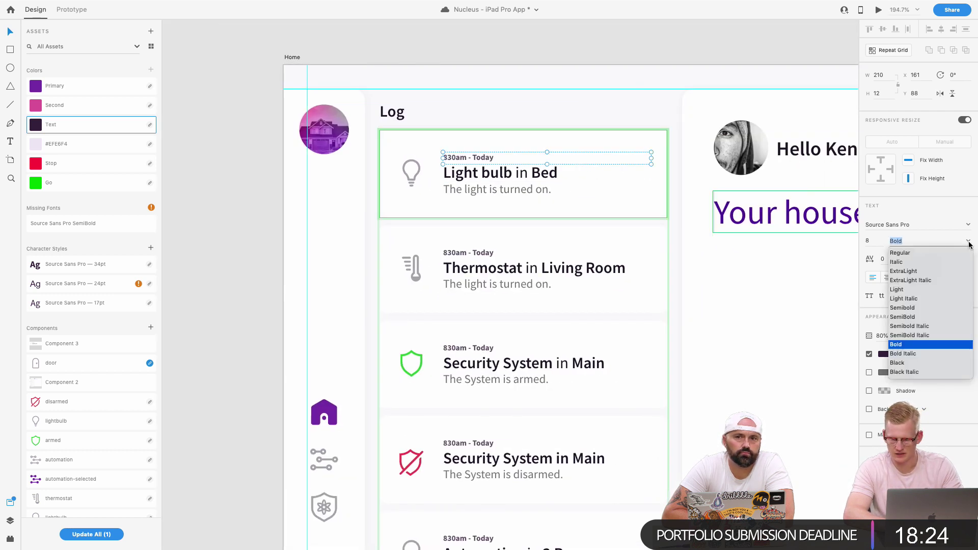
click(907, 308)
scroll(525, 118, up, 3)
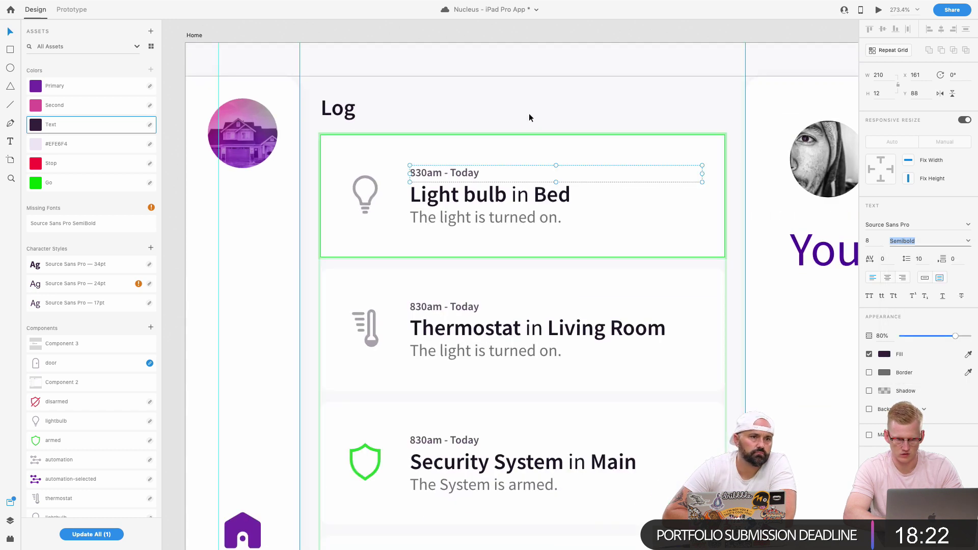
Set the first card's timestamp opacity to 60% and reapply the saved Text colour to it.
click(472, 175)
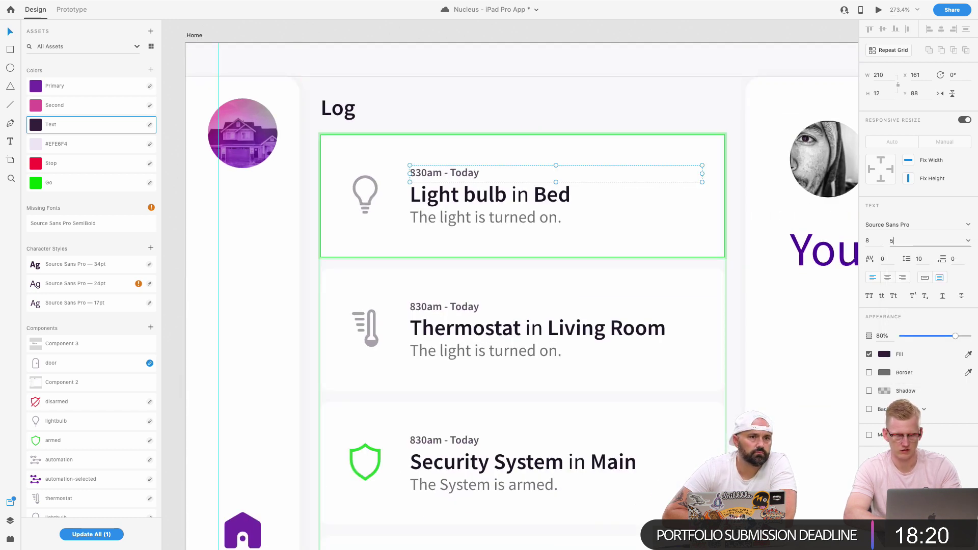
key(6)
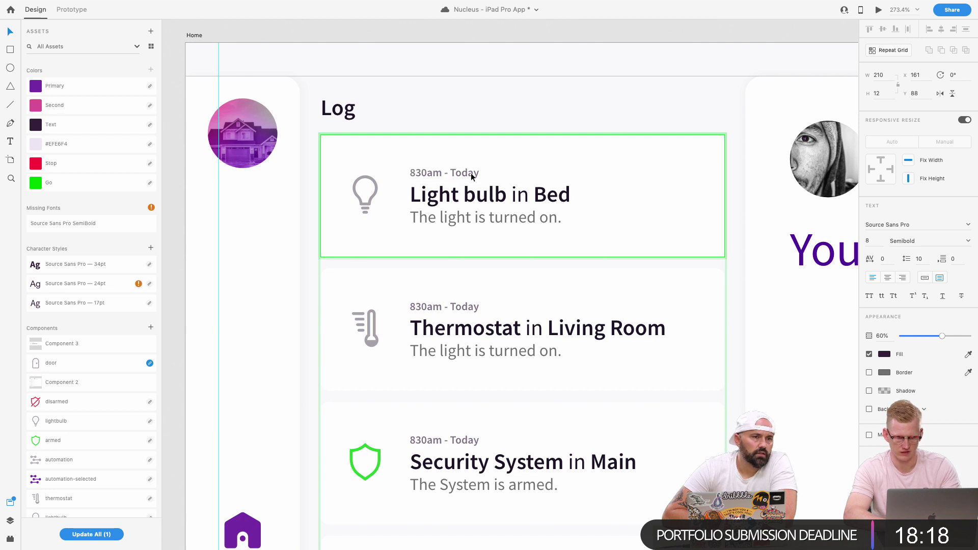
scroll(472, 175, up, 8)
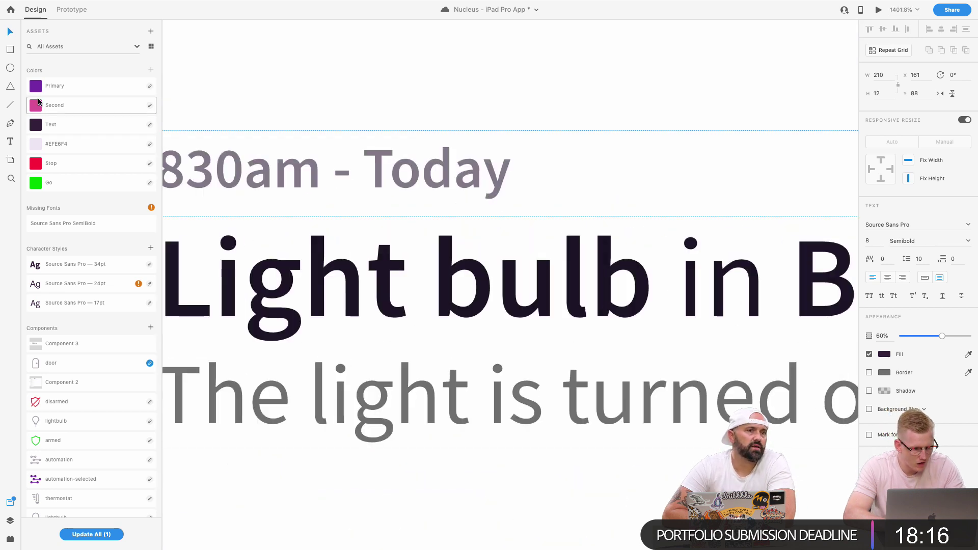
click(38, 127)
scroll(307, 198, down, 4)
scroll(307, 199, down, 5)
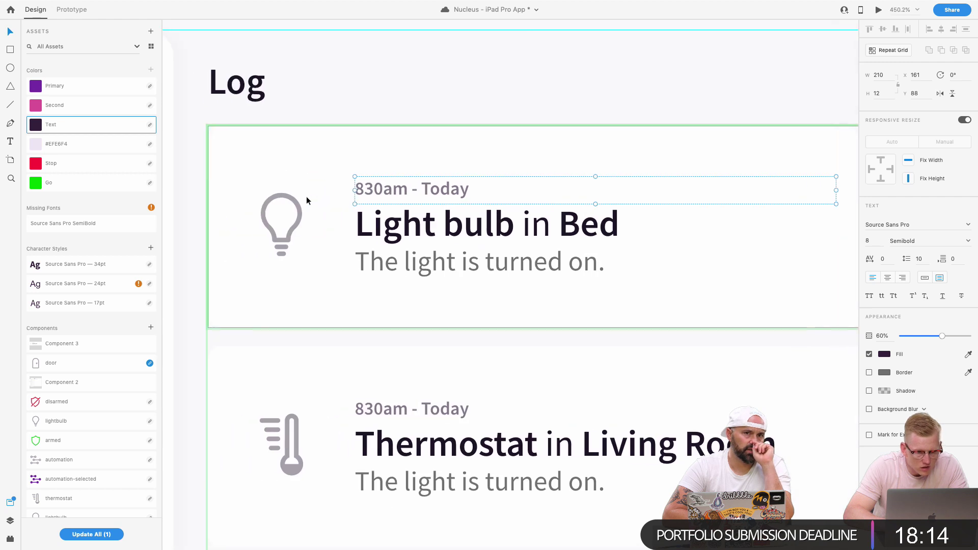
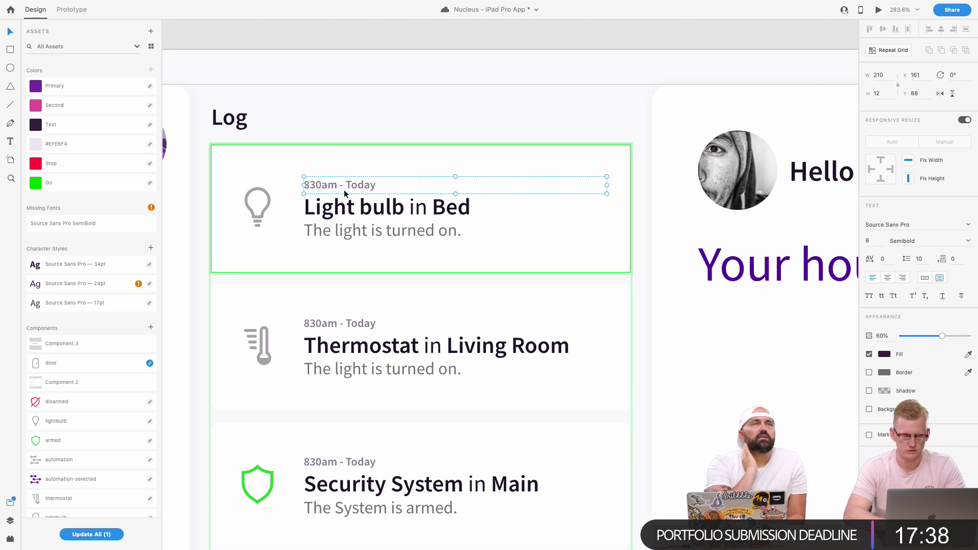
Check the contrast of the Semibold timestamp at 60% opacity against the card background with Stark, and close the result.
key(Escape)
click(145, 5)
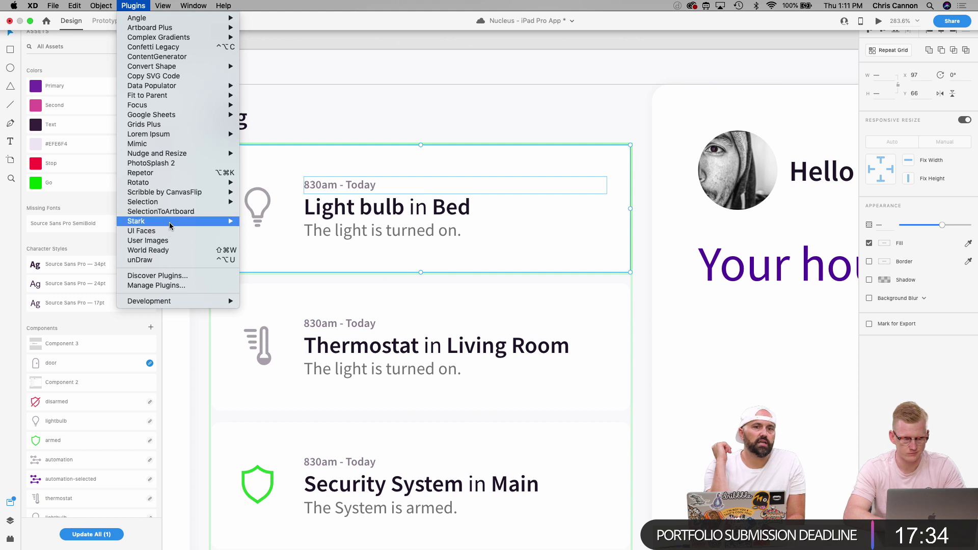
mouse_move(171, 222)
click(294, 233)
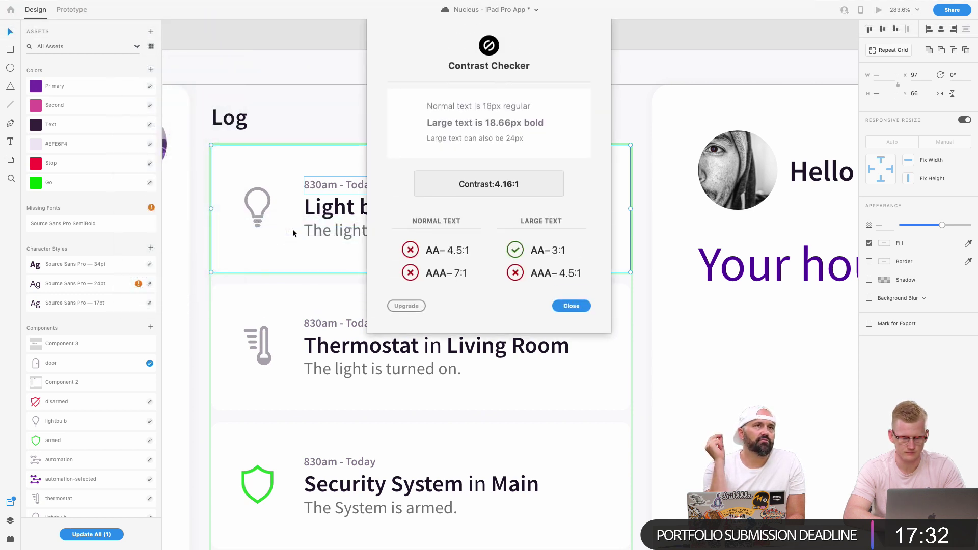
click(566, 310)
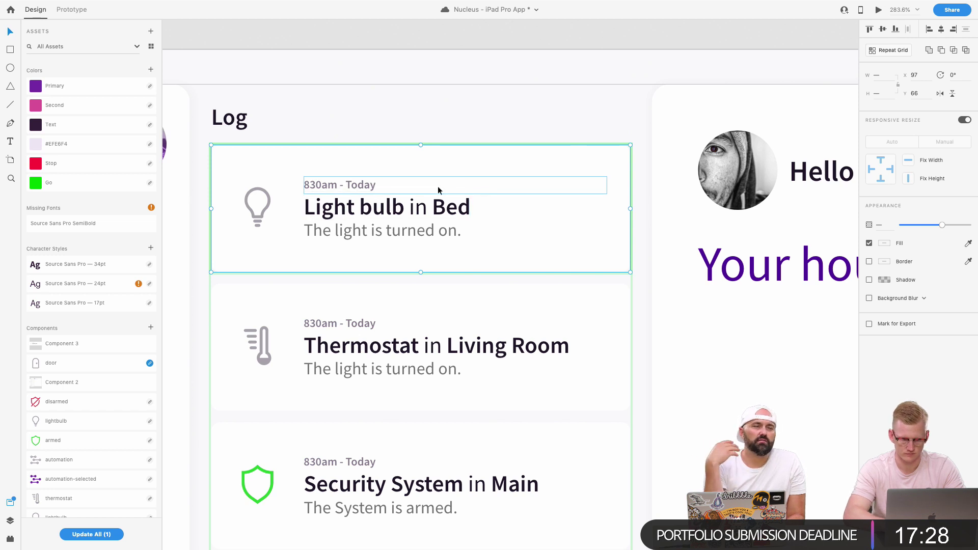
Select only the first card's timestamp and set its opacity to 75%.
click(454, 312)
click(360, 182)
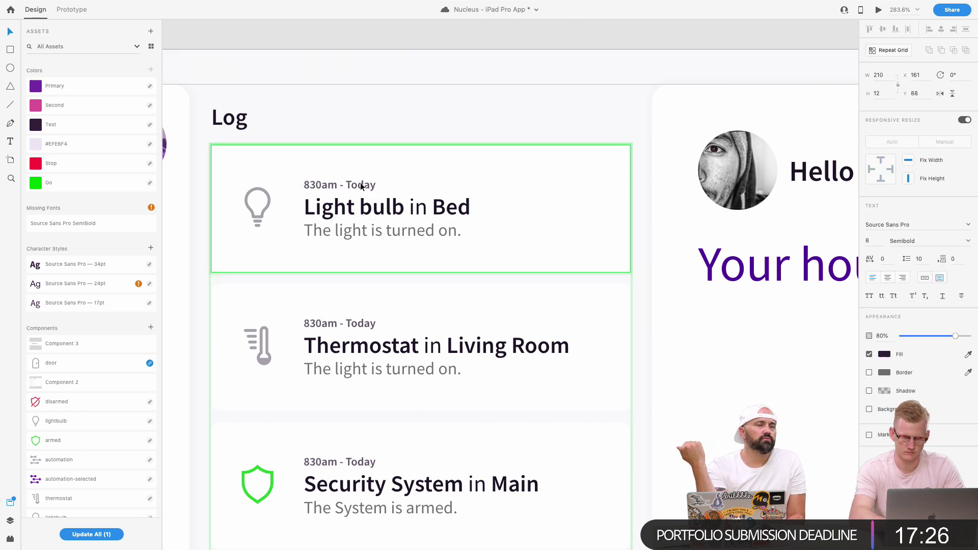
key(8)
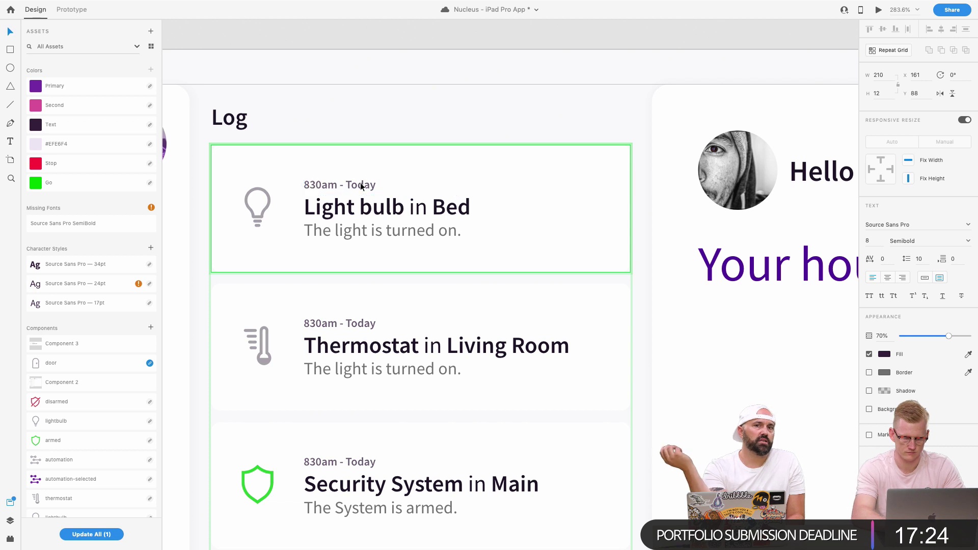
key(7)
key(5)
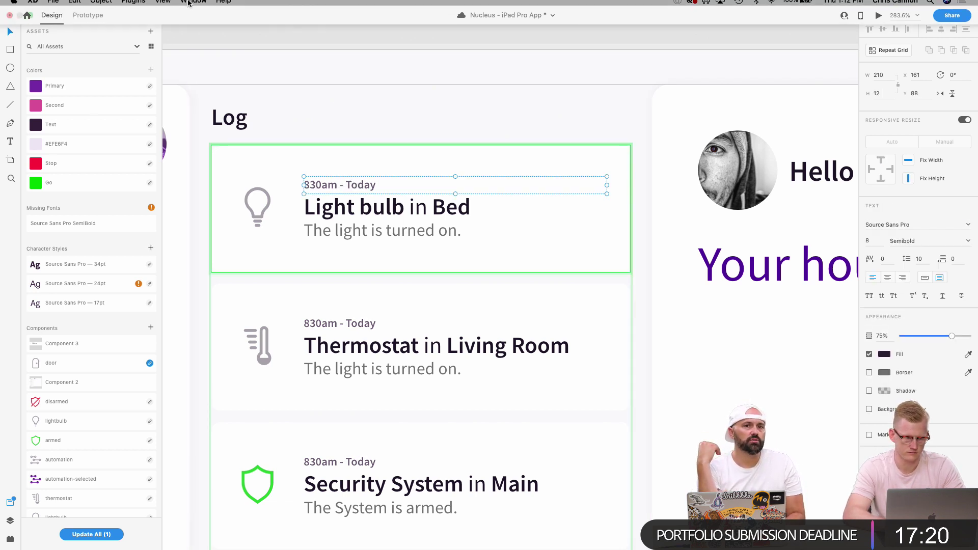
Try to check contrast with Stark while only the first card's timestamp is selected.
click(108, 4)
mouse_move(131, 5)
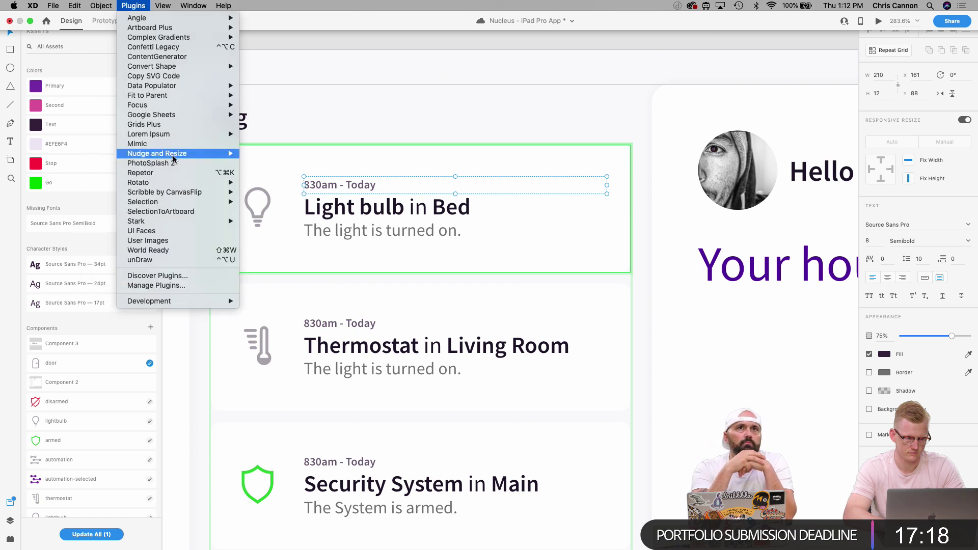
mouse_move(176, 221)
click(275, 231)
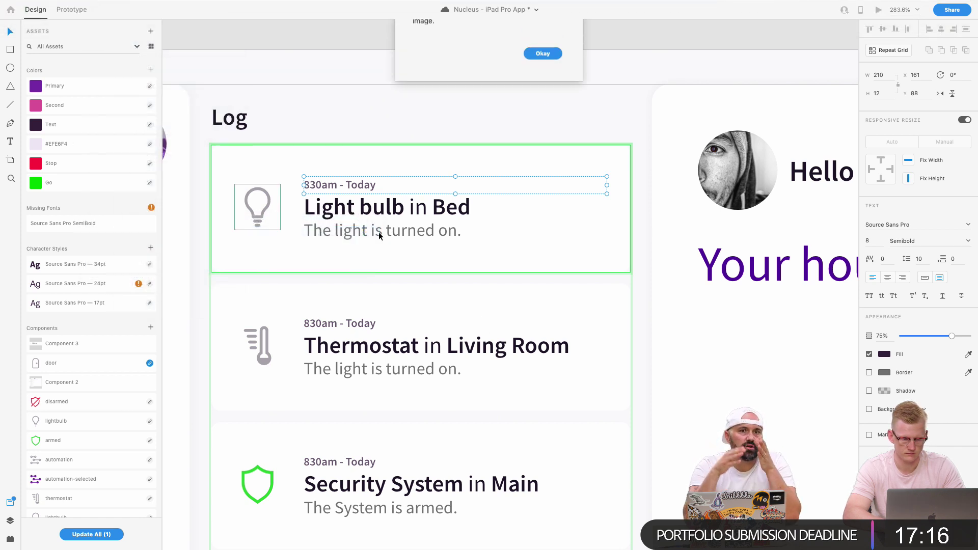
click(543, 140)
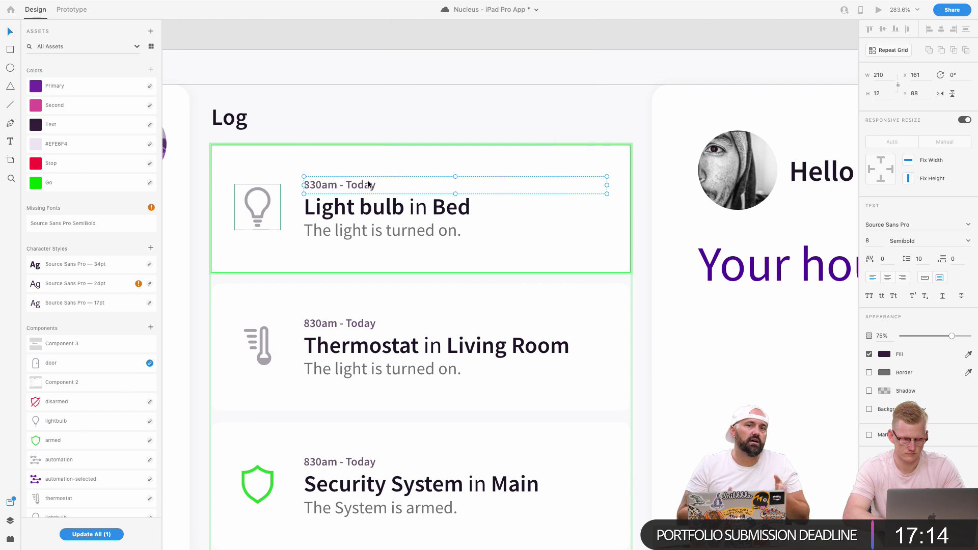
Select the card background together with the timestamp, check their contrast at 75% timestamp opacity with Stark, and close the result.
click(367, 173)
click(145, 5)
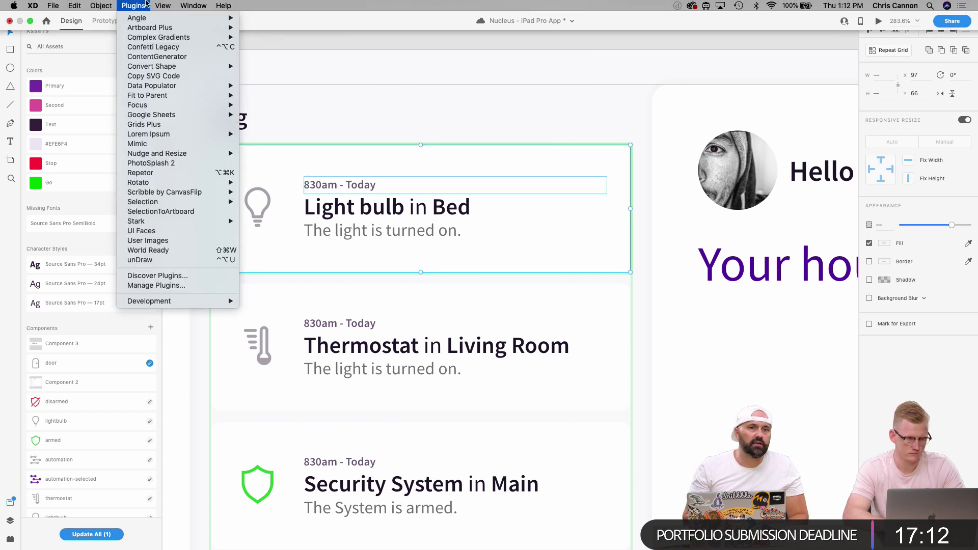
mouse_move(150, 221)
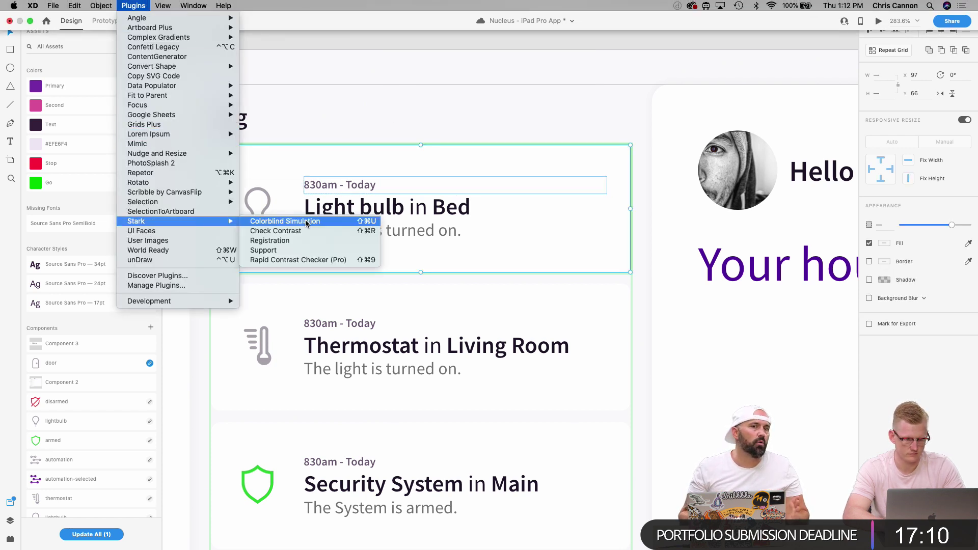
click(306, 231)
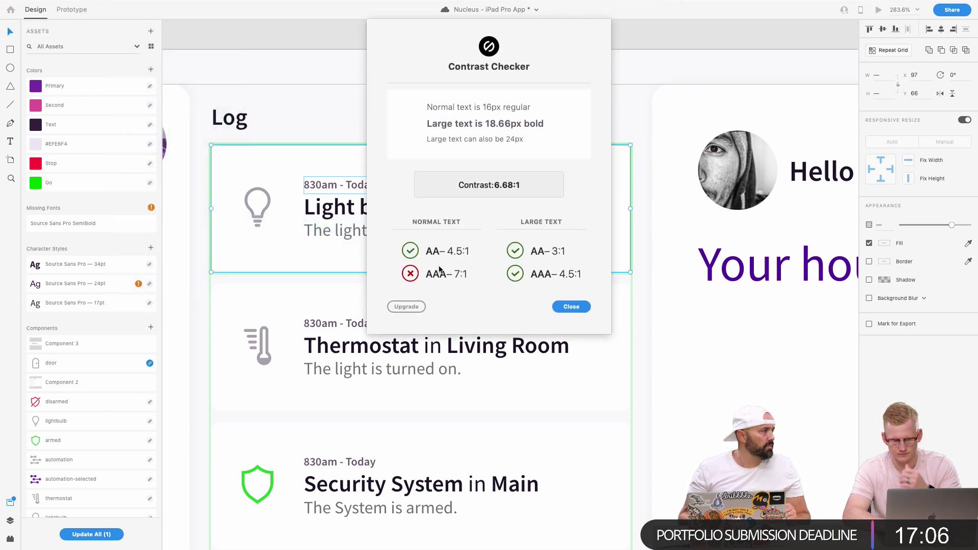
click(571, 306)
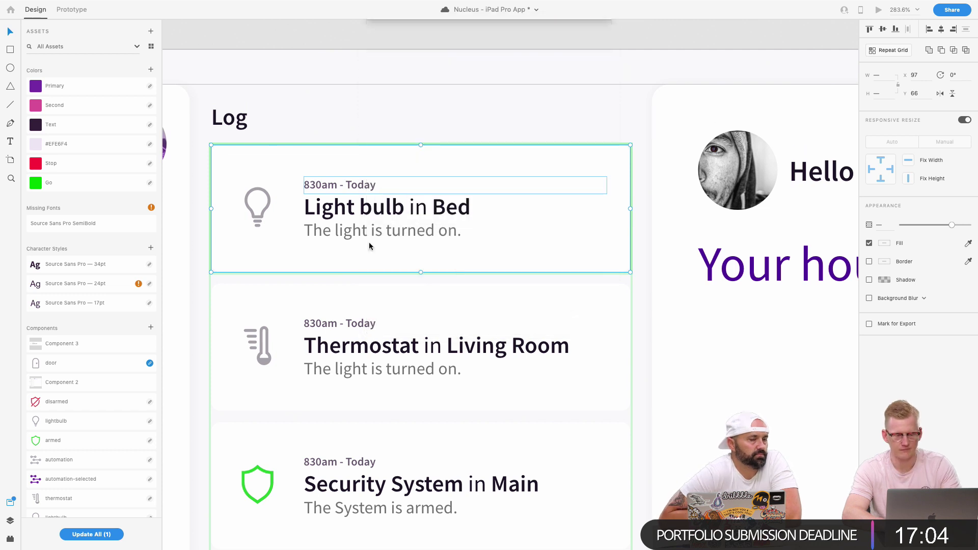
Set the font size of the first card's timestamp to 10.
scroll(428, 290, up, 3)
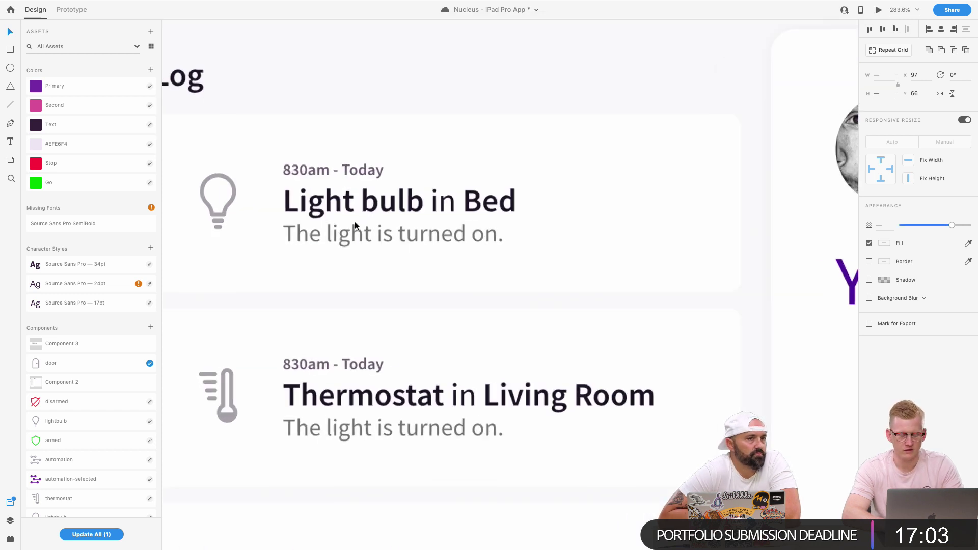
double_click(375, 180)
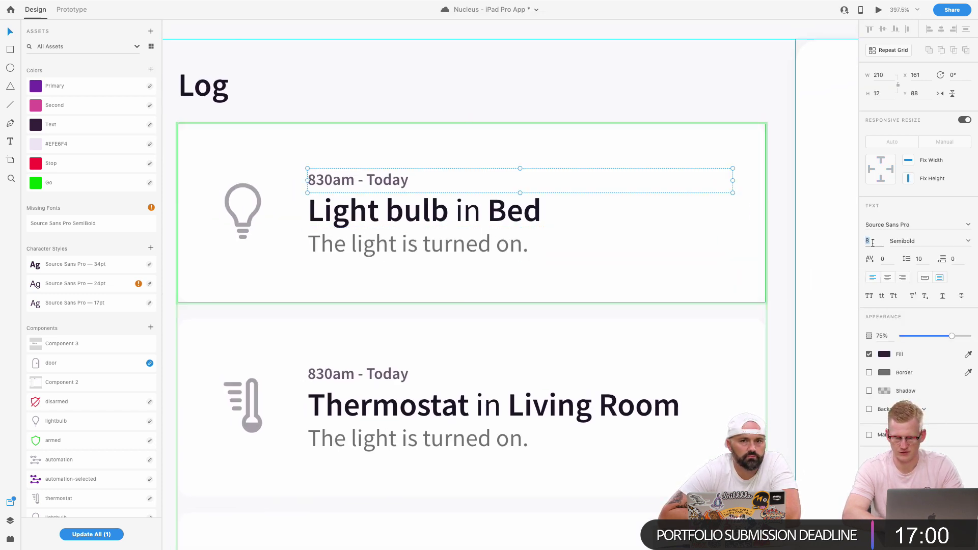
key(BackSpace)
text(10)
key(Return)
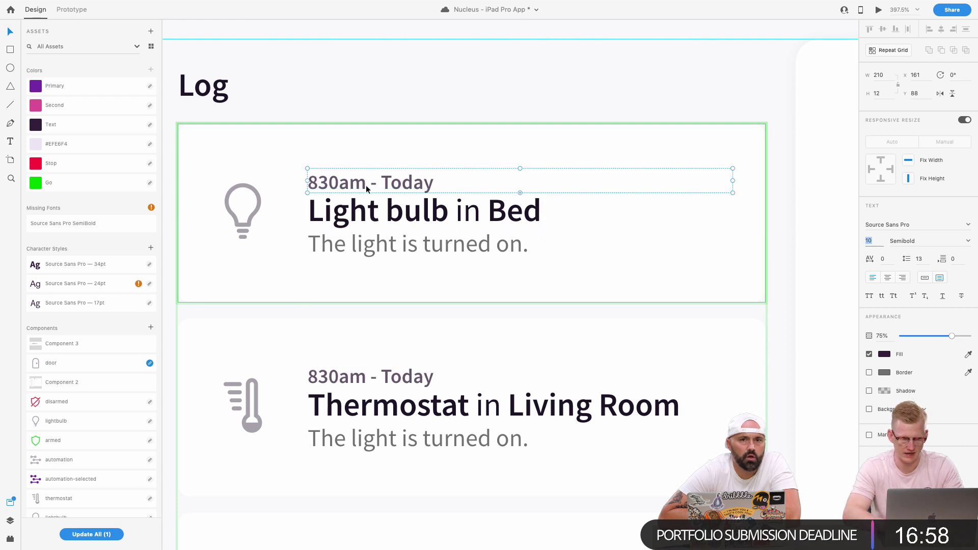
Raise the first card's timestamp slightly and nudge its three text lines together so the timestamp sits at Y 87.
shift+click(368, 211)
shift+click(371, 249)
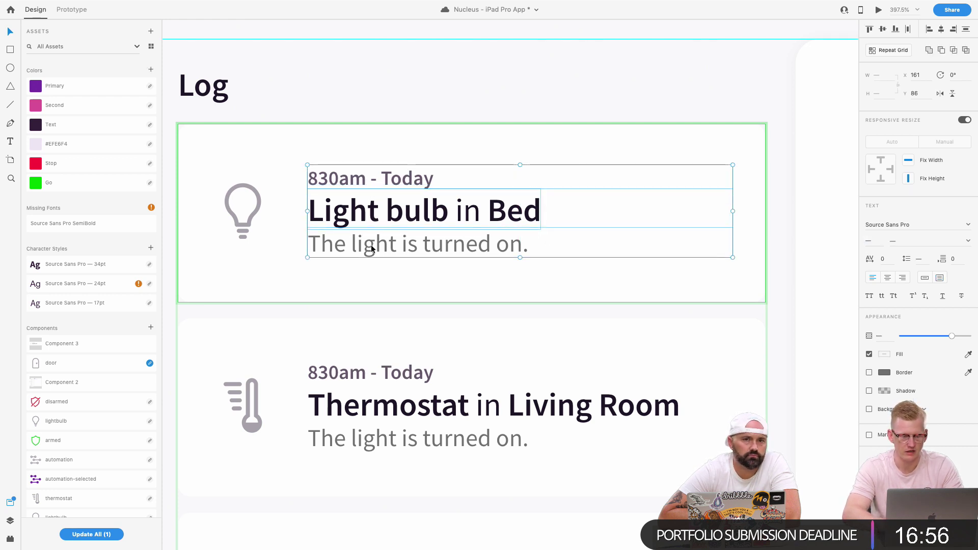
click(381, 154)
Examine the enlarged timestamps and text spacing across the Log cards on the Home artboard.
scroll(381, 155, down, 5)
click(423, 85)
scroll(423, 85, down, 1)
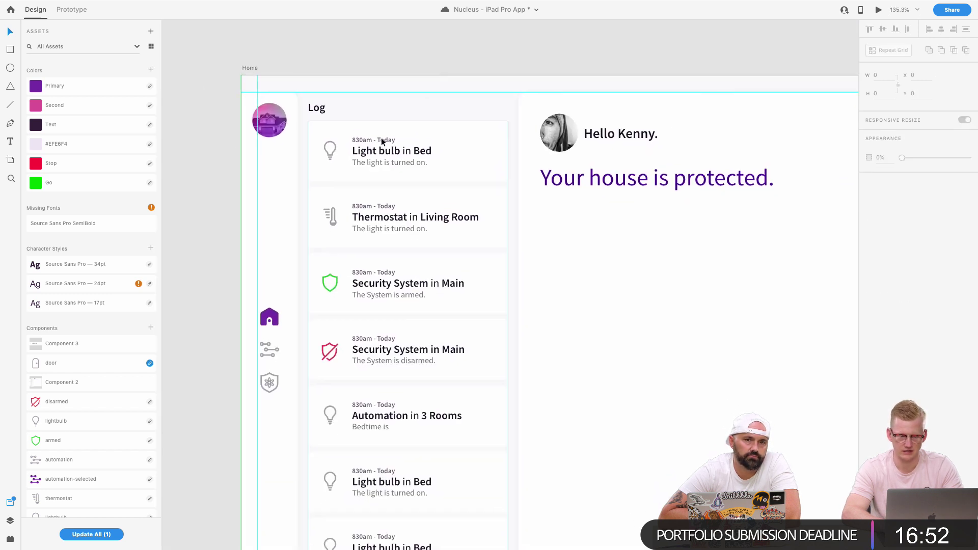
scroll(385, 127, up, 1)
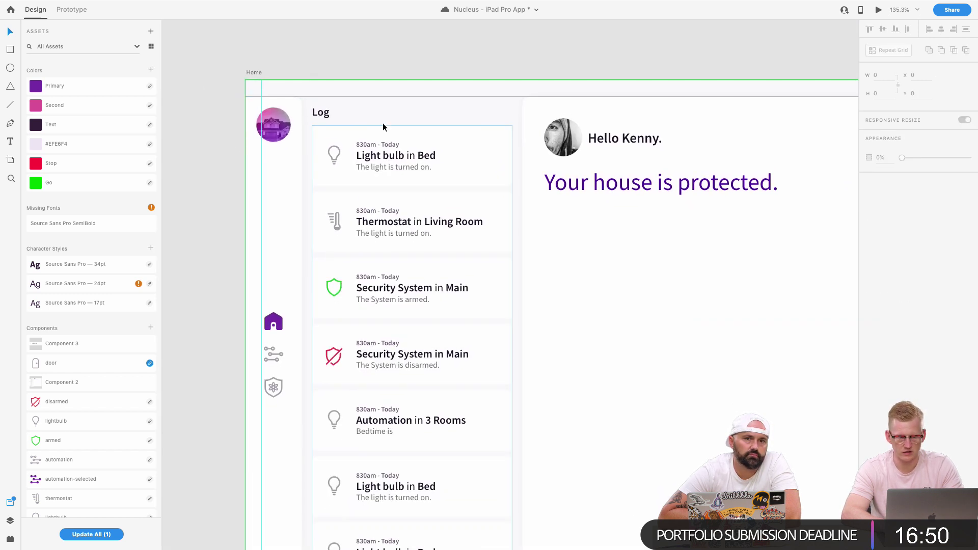
double_click(383, 144)
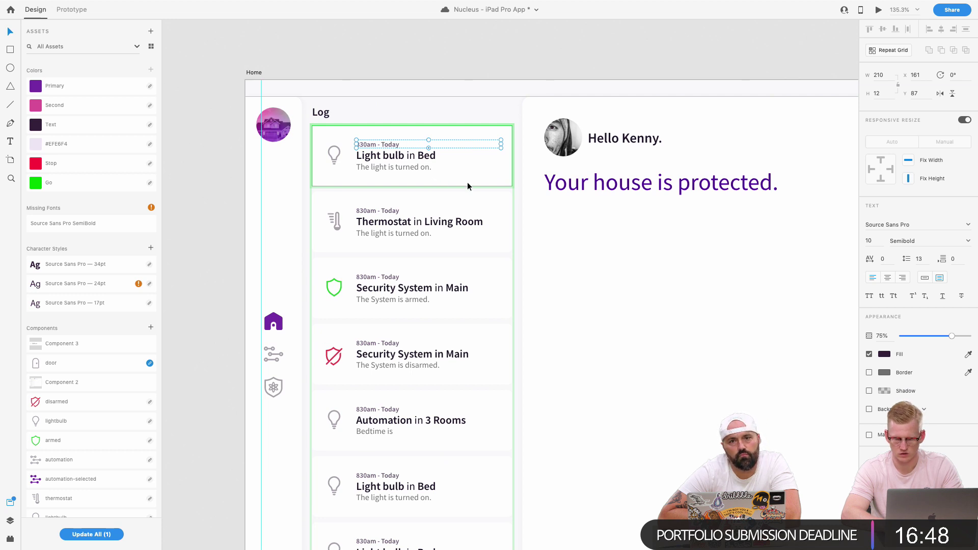
click(403, 193)
right_click(441, 192)
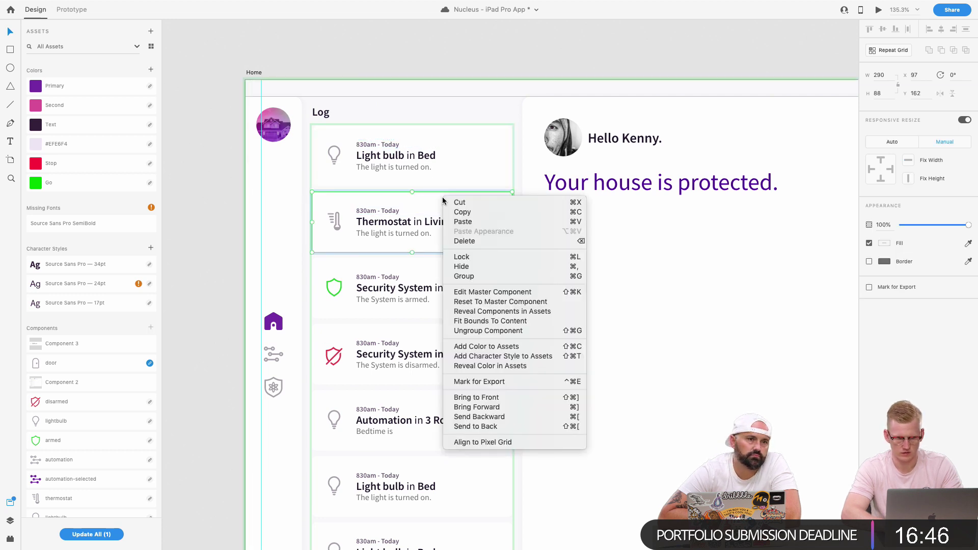
double_click(417, 213)
double_click(374, 146)
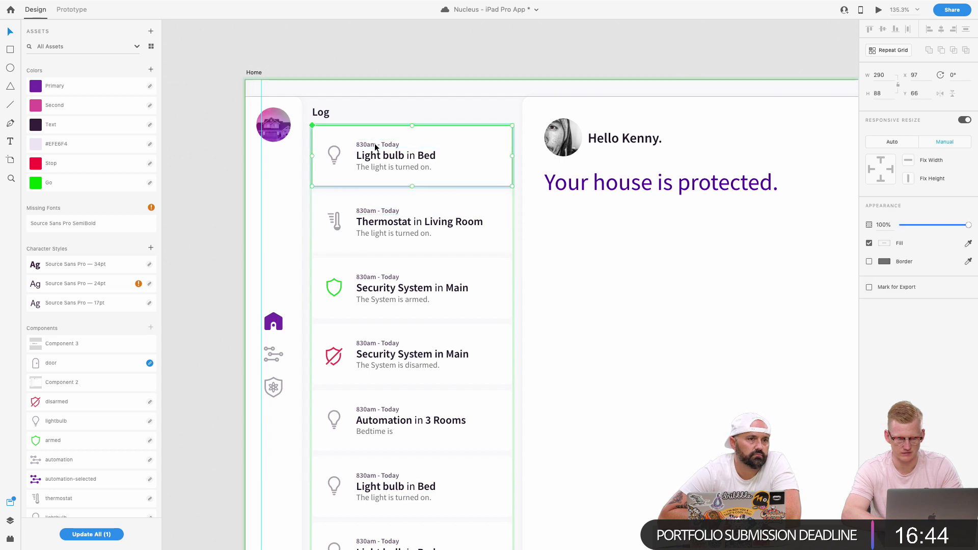
click(415, 237)
scroll(415, 236, down, 1)
scroll(414, 239, down, 3)
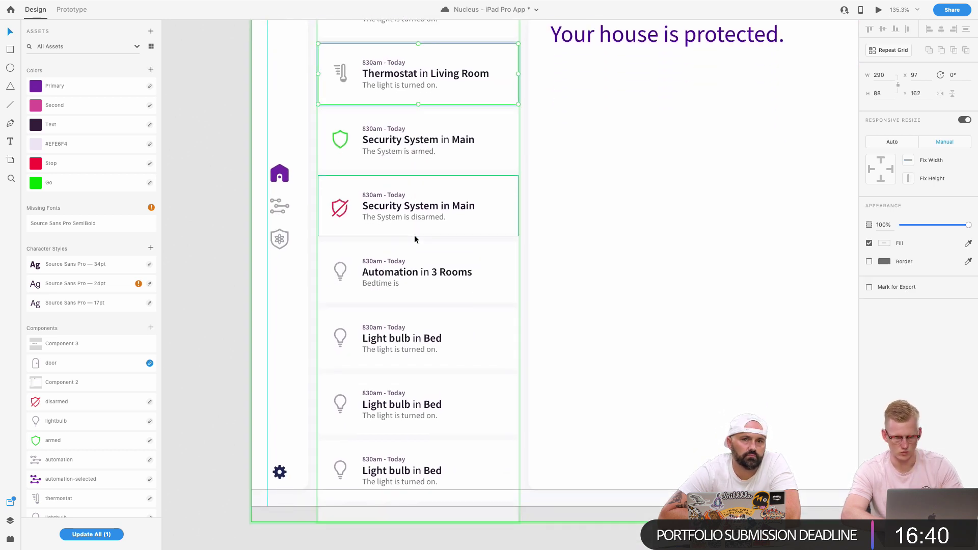
scroll(415, 237, down, 1)
scroll(415, 237, down, 5)
scroll(414, 237, up, 5)
scroll(414, 240, down, 1)
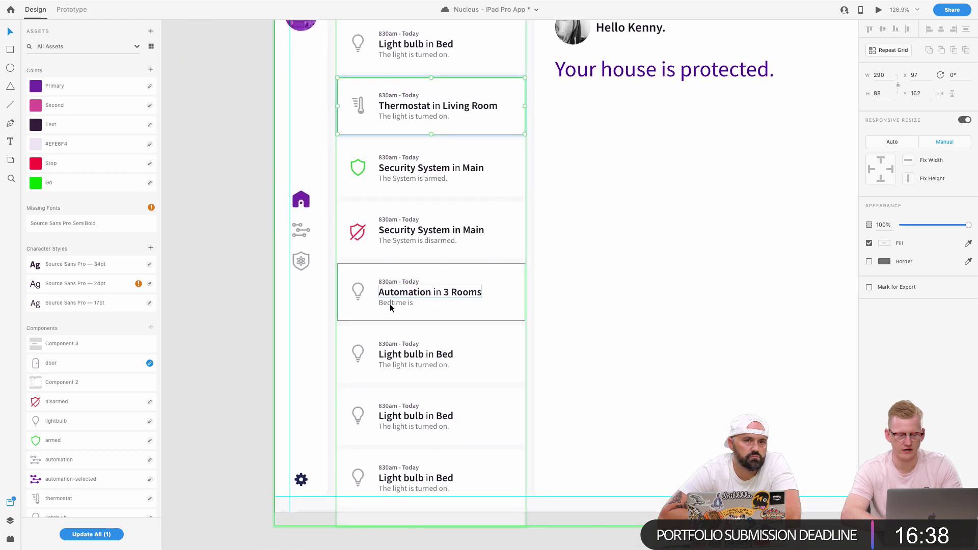
Replace the light bulb icon in the "Automation in 3 Rooms" card with the automation component.
scroll(387, 290, up, 3)
click(375, 307)
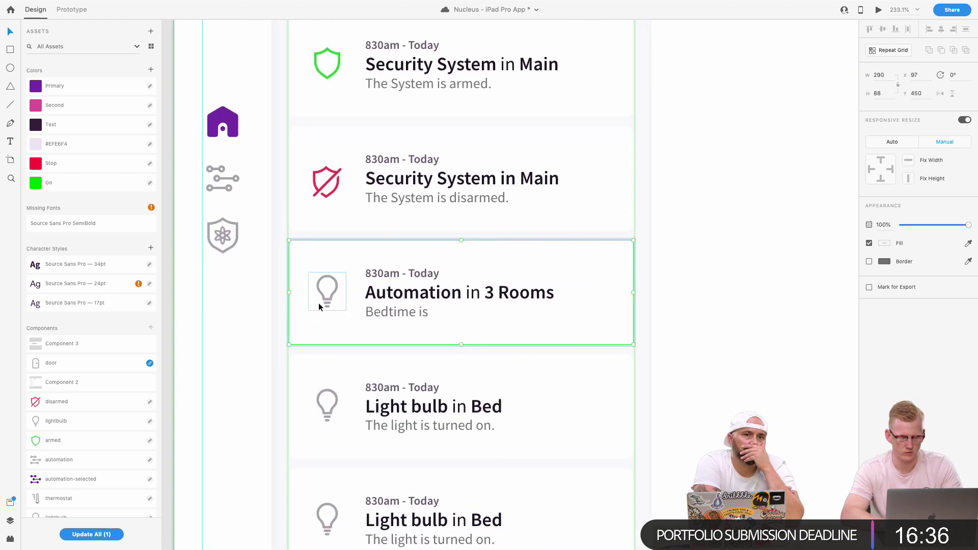
double_click(319, 303)
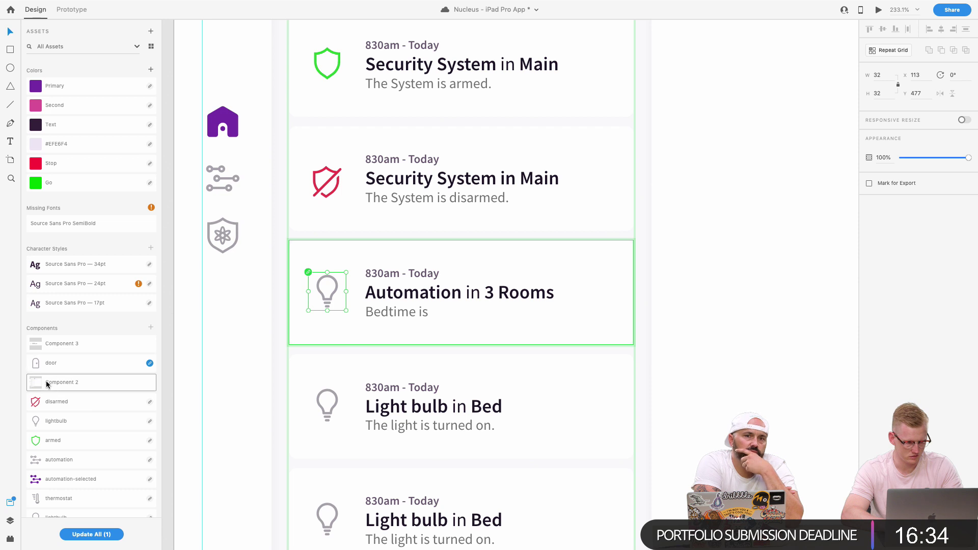
scroll(63, 424, down, 2)
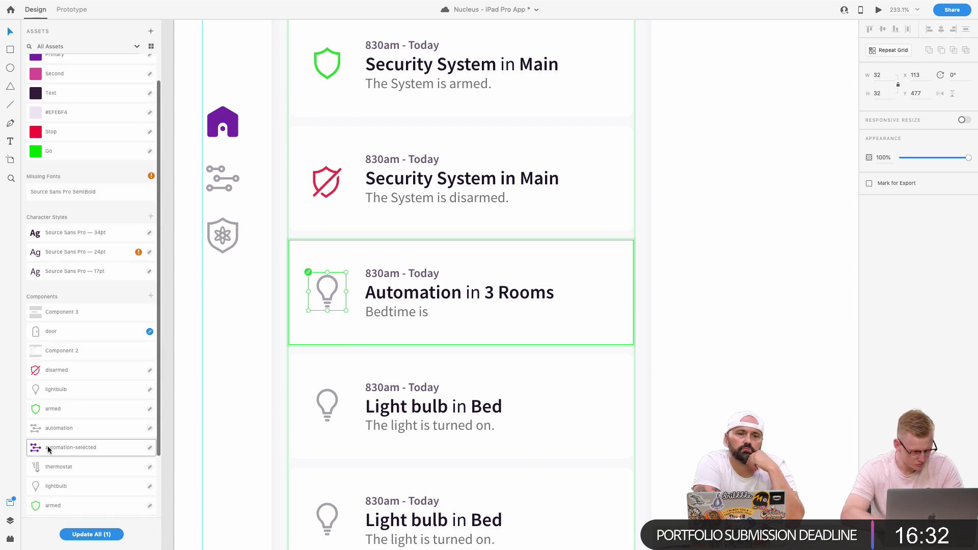
scroll(39, 489, down, 5)
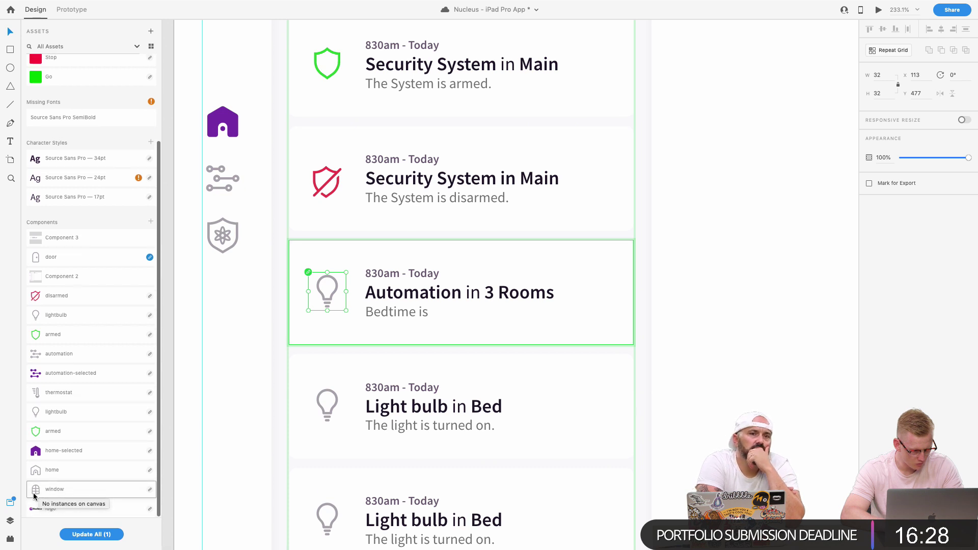
drag(38, 353, 332, 295)
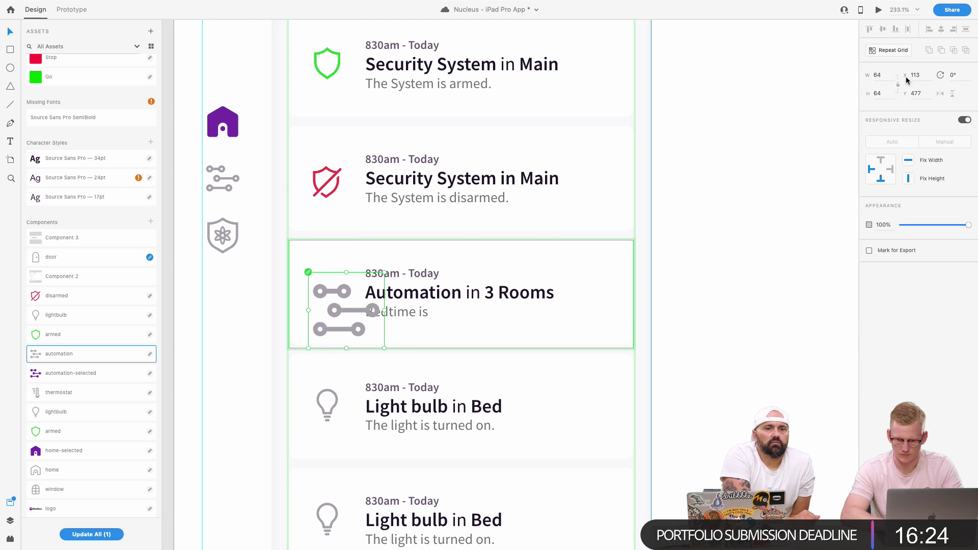
Turn off responsive resize for the card's automation icon and scale it to 32 by 32.
click(964, 120)
text(32)
key(Return)
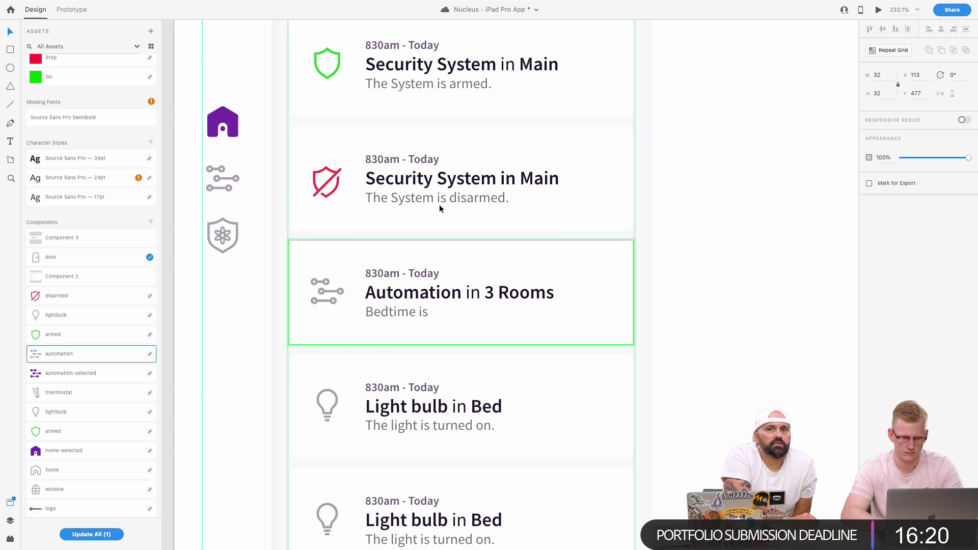
Review the Log cards with their icons and the overall layout of the Home artboard.
scroll(440, 204, down, 5)
click(506, 311)
scroll(507, 311, up, 2)
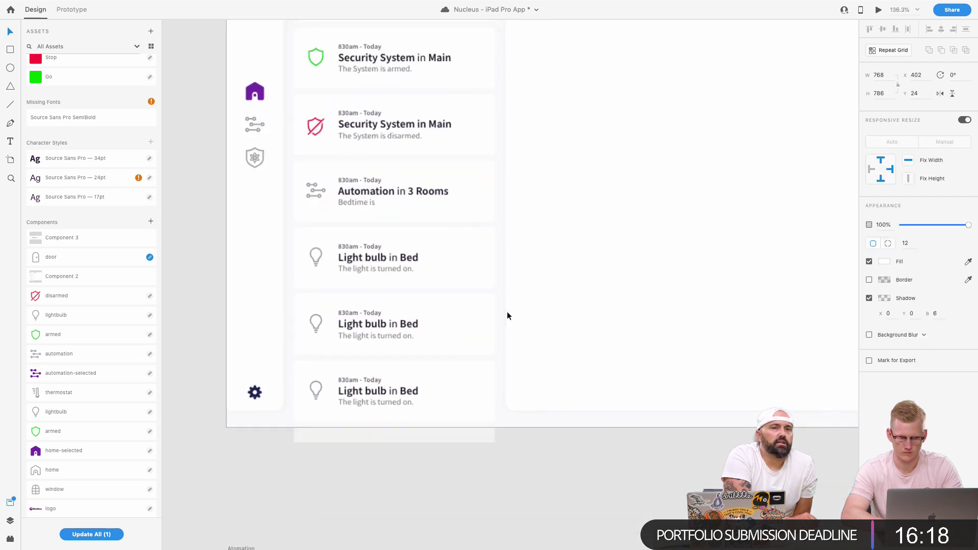
scroll(358, 268, up, 4)
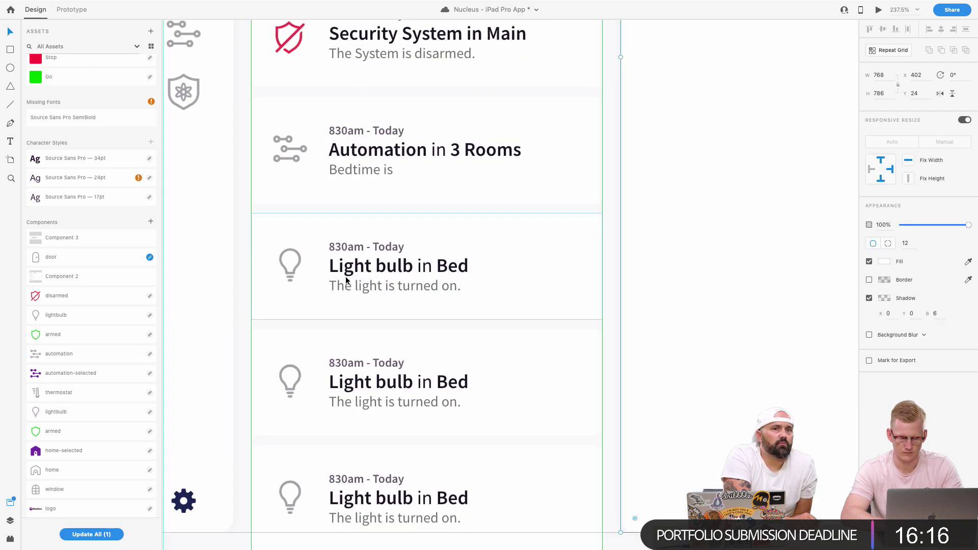
scroll(346, 280, down, 5)
scroll(345, 275, up, 3)
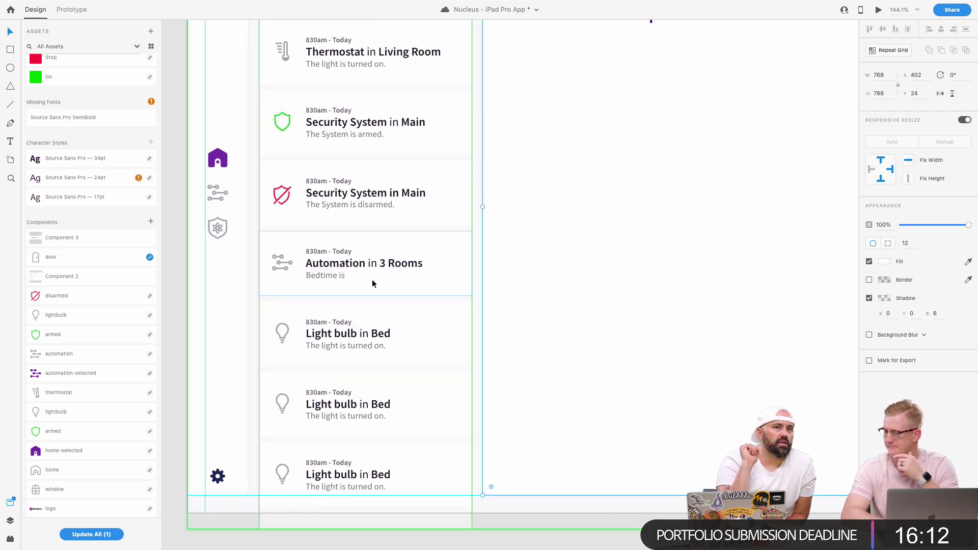
scroll(357, 270, left, 3)
scroll(356, 270, up, 1)
click(285, 184)
scroll(316, 285, down, 5)
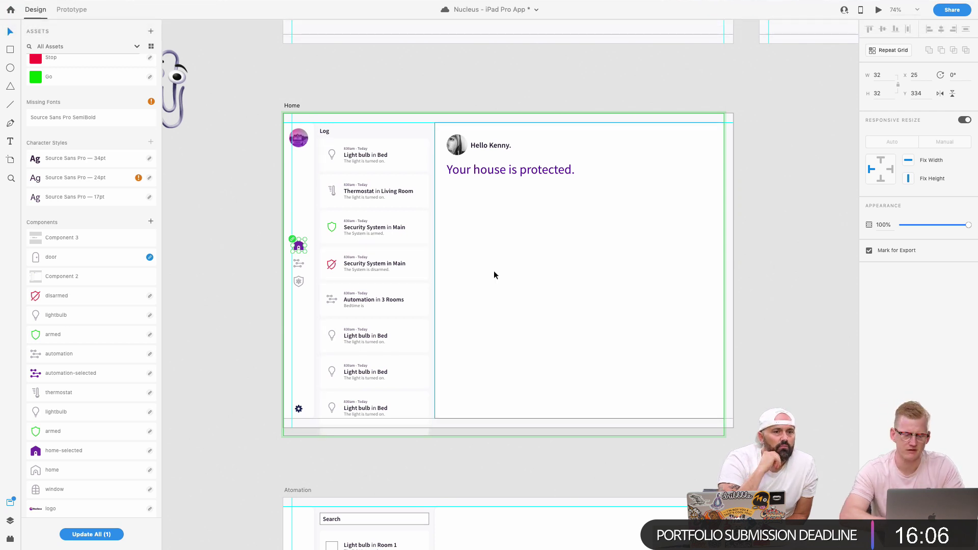
Move the white 1011 by 689 rectangle off the Emergency Mode artboard to the empty canvas just below it.
scroll(494, 272, down, 8)
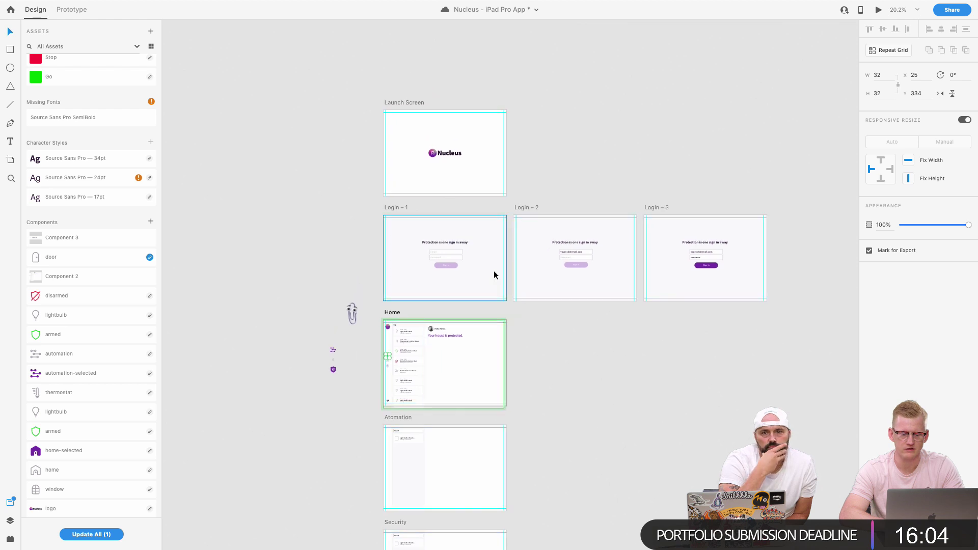
scroll(430, 153, down, 5)
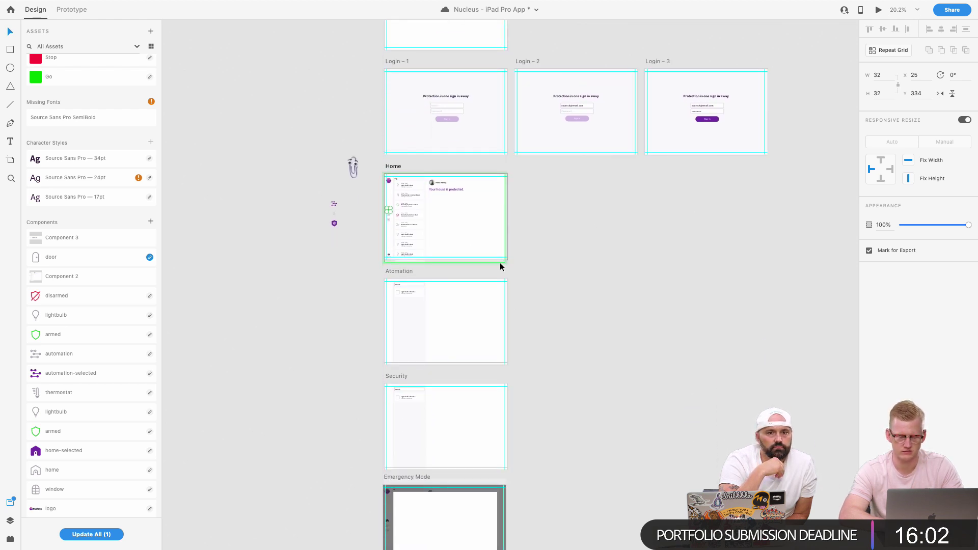
scroll(500, 262, down, 5)
scroll(500, 264, up, 4)
click(424, 441)
scroll(423, 438, up, 2)
drag(422, 357, 232, 451)
scroll(233, 451, down, 2)
scroll(232, 450, down, 2)
drag(235, 393, 363, 507)
Move the 50% black overlay off the Emergency Mode artboard's content, to about X 1170, Y 385.
scroll(393, 303, up, 5)
scroll(398, 298, up, 2)
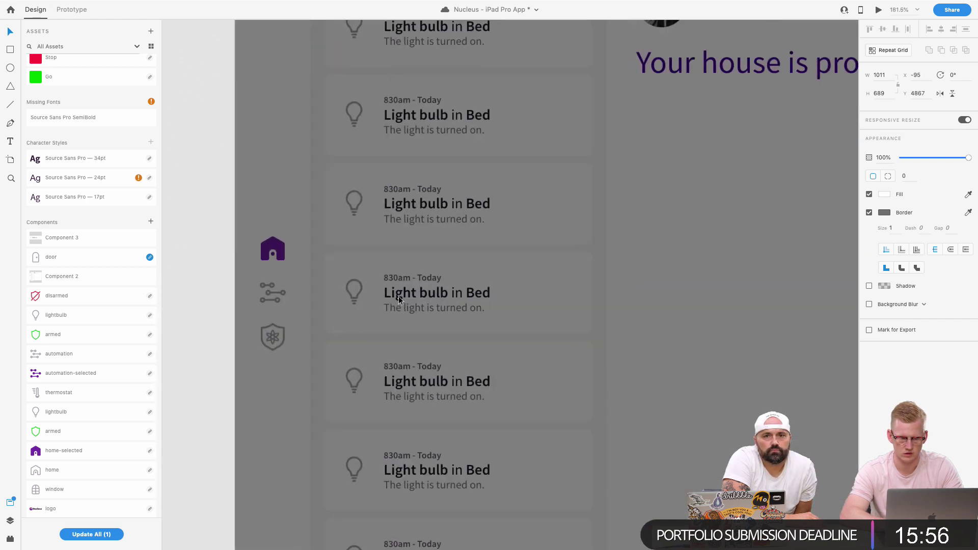
scroll(399, 295, down, 3)
scroll(399, 296, up, 2)
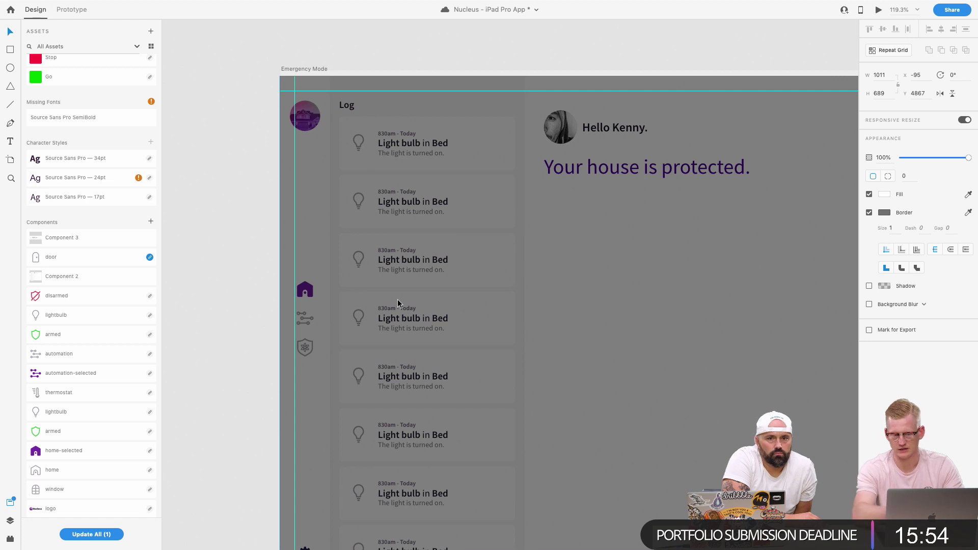
click(397, 299)
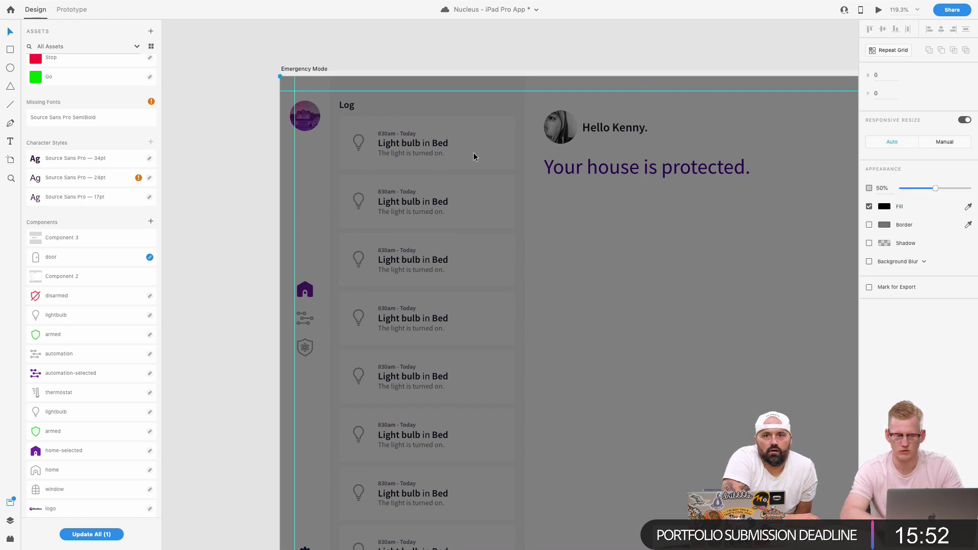
scroll(472, 152, down, 5)
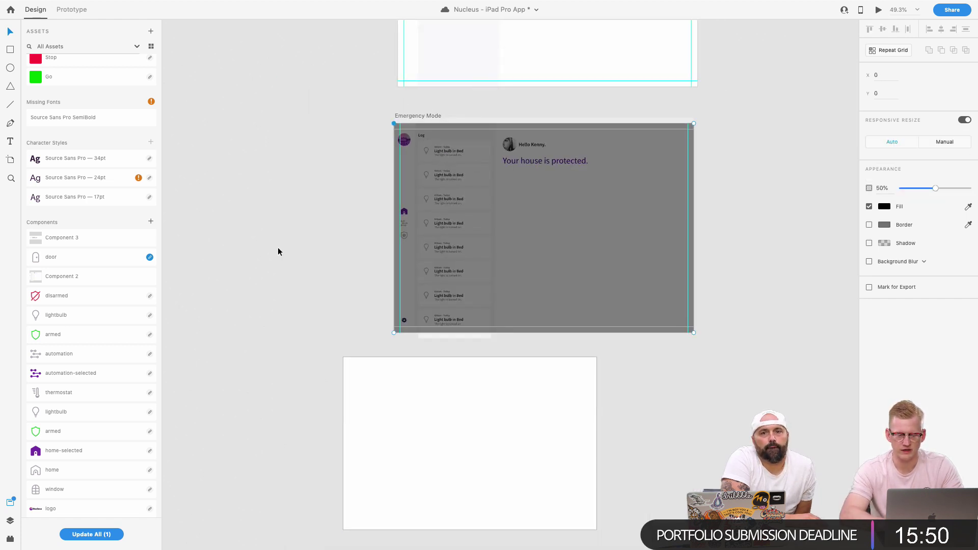
click(498, 235)
drag(494, 214, 788, 310)
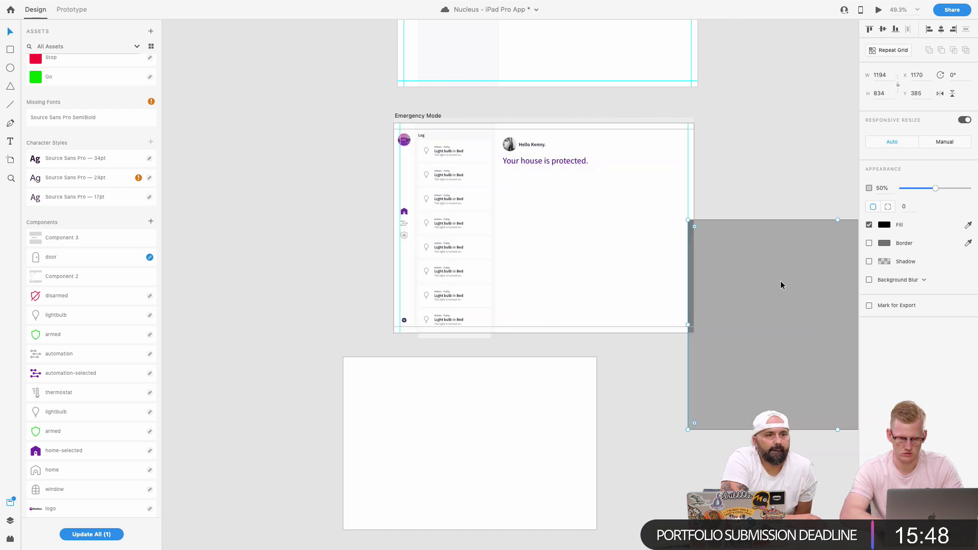
Delete the Log card repeat grid from the Emergency Mode artboard.
click(439, 155)
drag(440, 155, 480, 156)
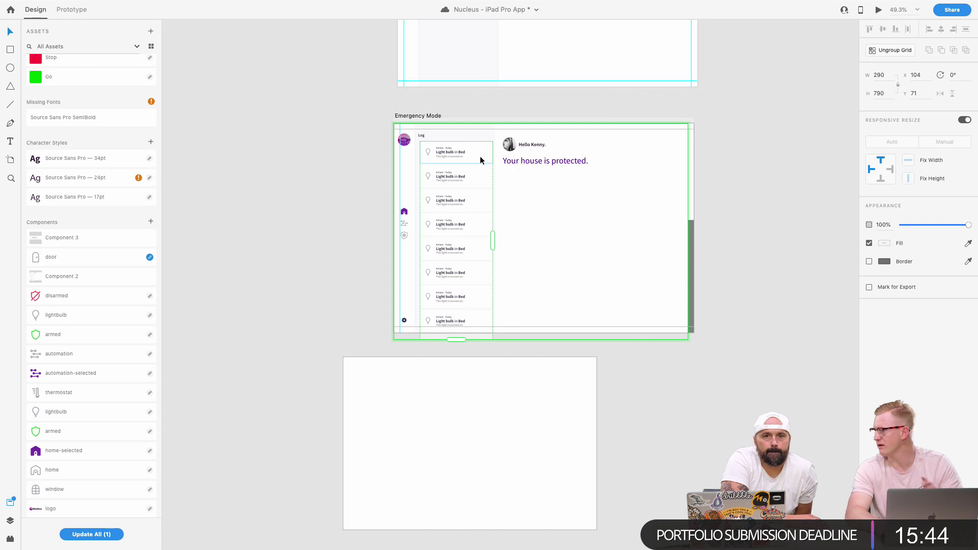
key(Escape)
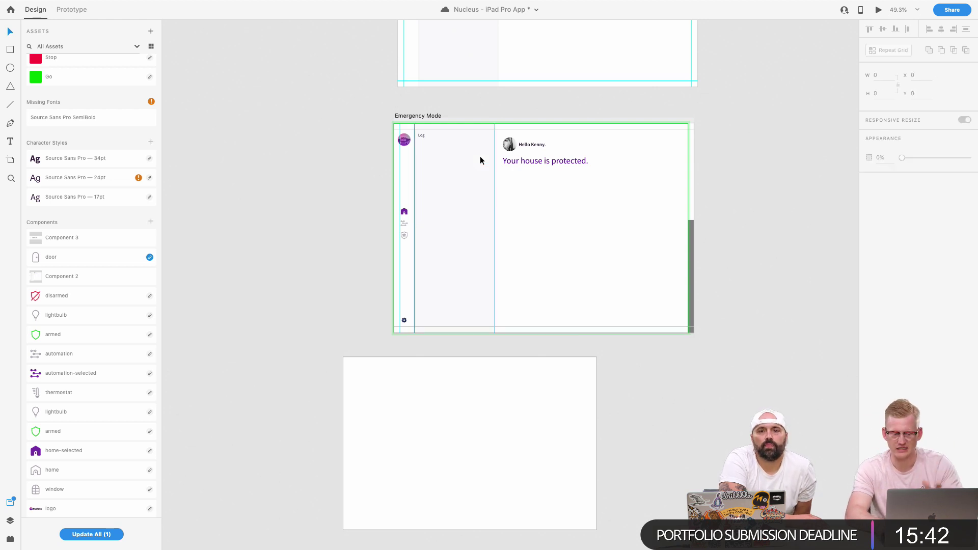
Copy the Home artboard's Log card repeat grid into the Emergency Mode artboard at X 97, Y 66, and save the document.
scroll(480, 156, up, 10)
key(ctrl+z)
key(ctrl+z)
key(ctrl+z)
key(ctrl+z)
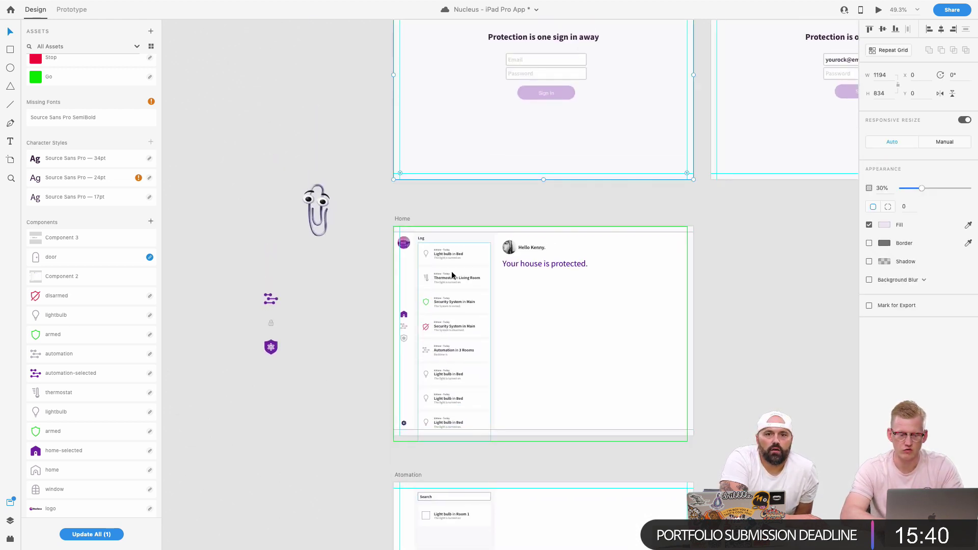
scroll(452, 276, down, 5)
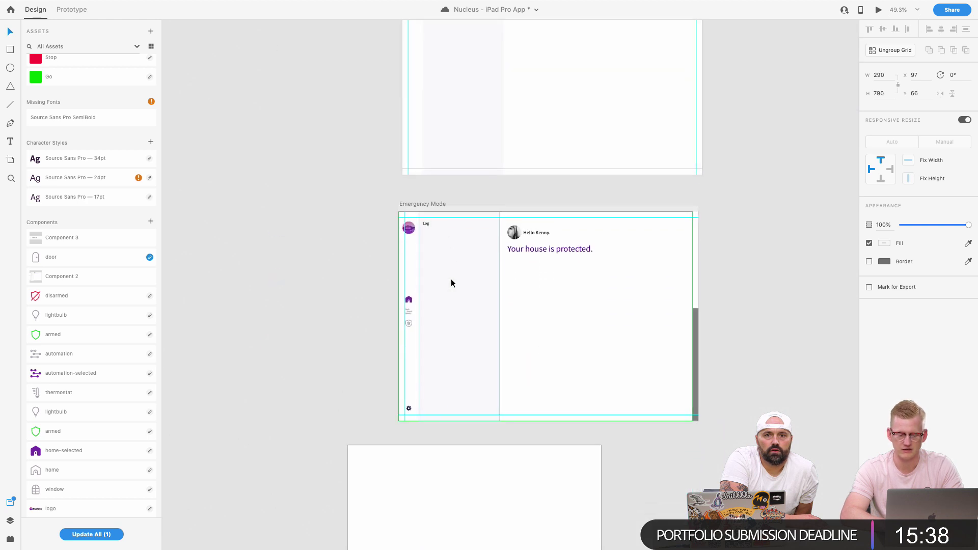
click(426, 199)
key(ctrl+z)
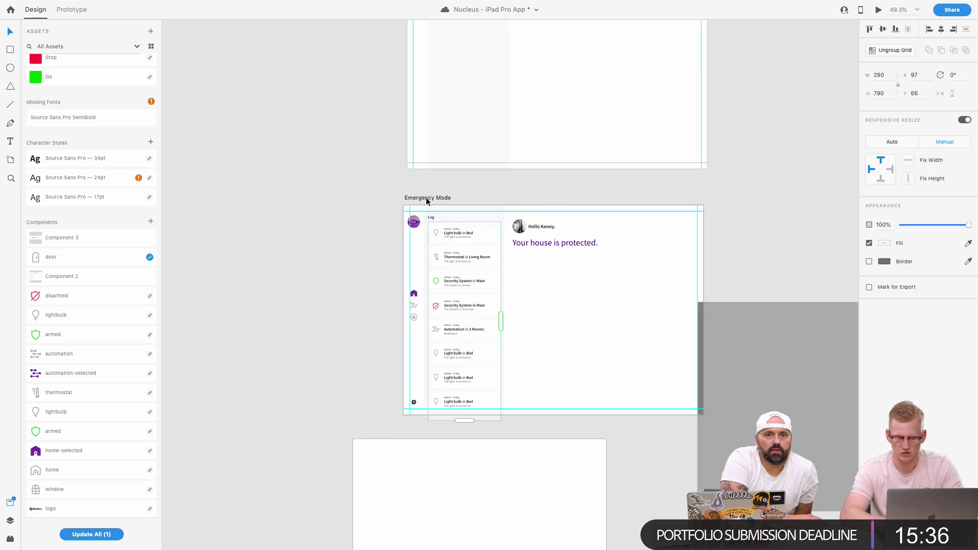
scroll(533, 295, up, 5)
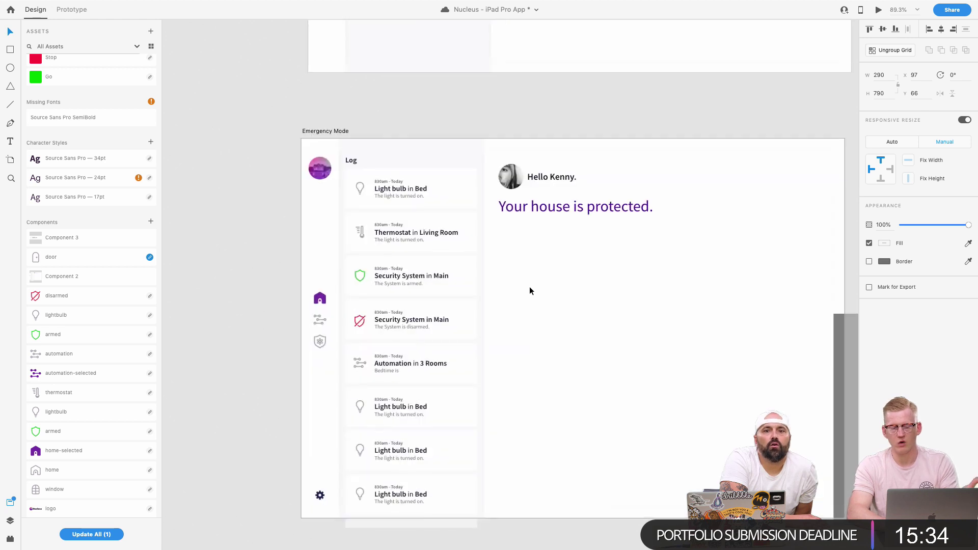
key(ctrl+s)
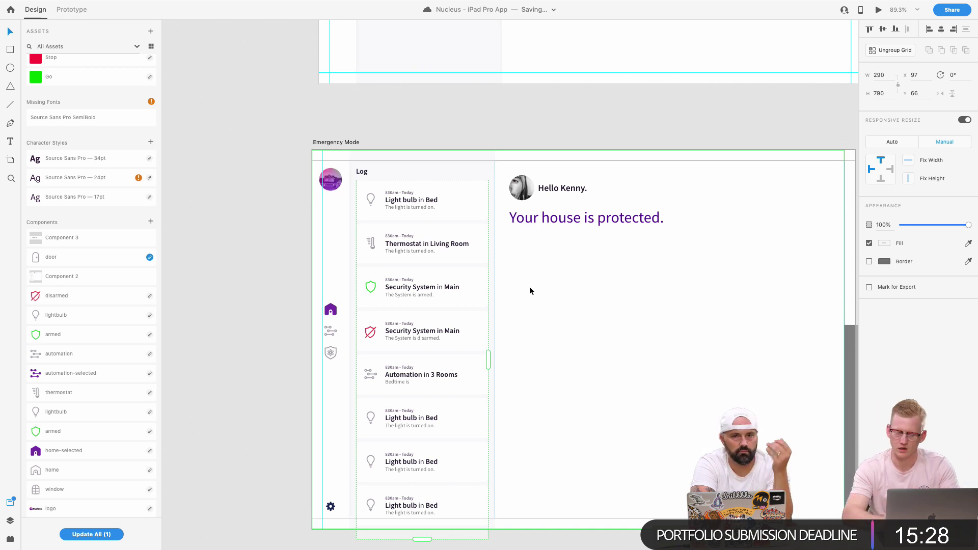
Move the 50% black overlay back over the Emergency Mode artboard and centre the white 1011 by 689 rectangle on it at X 92, Y 73.
scroll(530, 291, down, 2)
scroll(530, 286, down, 2)
drag(770, 354, 475, 234)
drag(438, 466, 522, 222)
scroll(522, 222, down, 5)
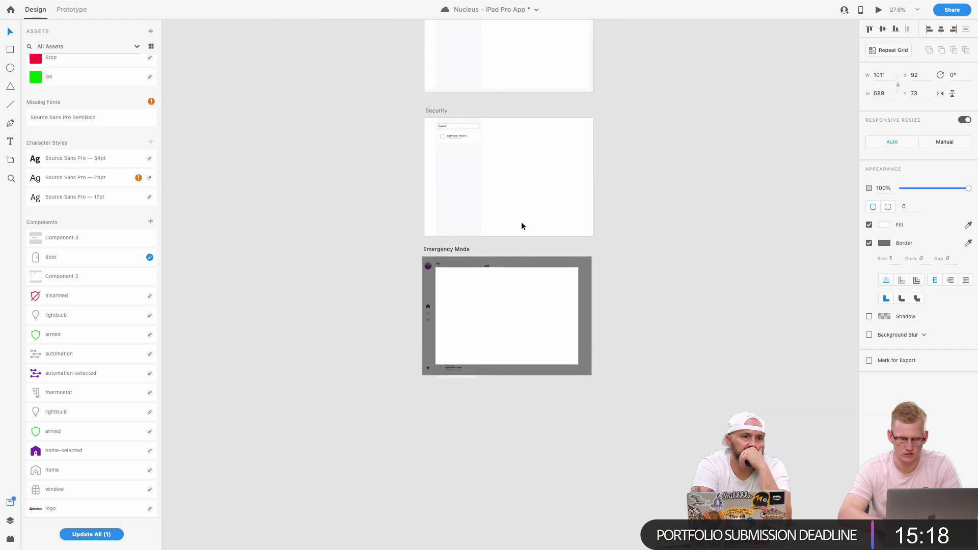
scroll(520, 316, up, 3)
scroll(582, 418, up, 6)
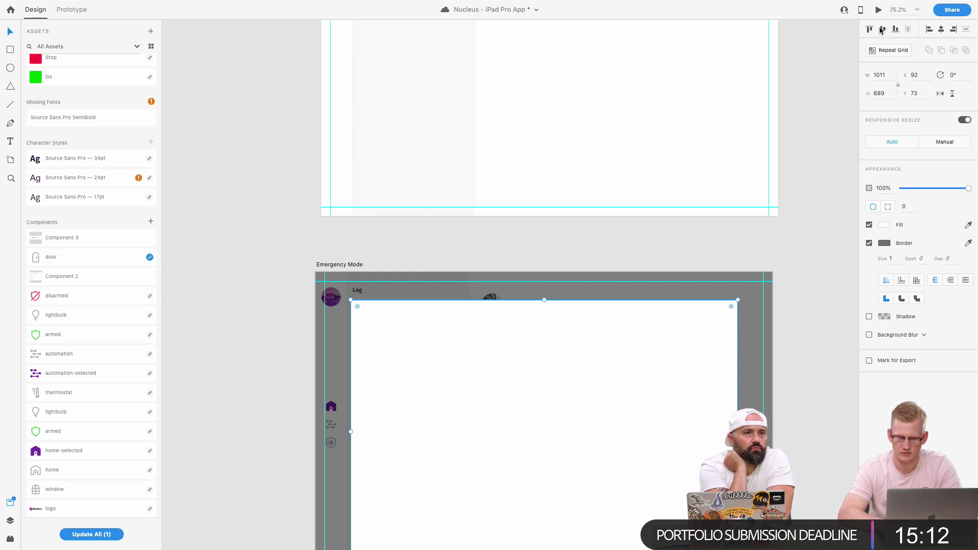
Review the Log cards and overall layout of the Home artboard.
scroll(666, 105, down, 5)
scroll(665, 105, up, 10)
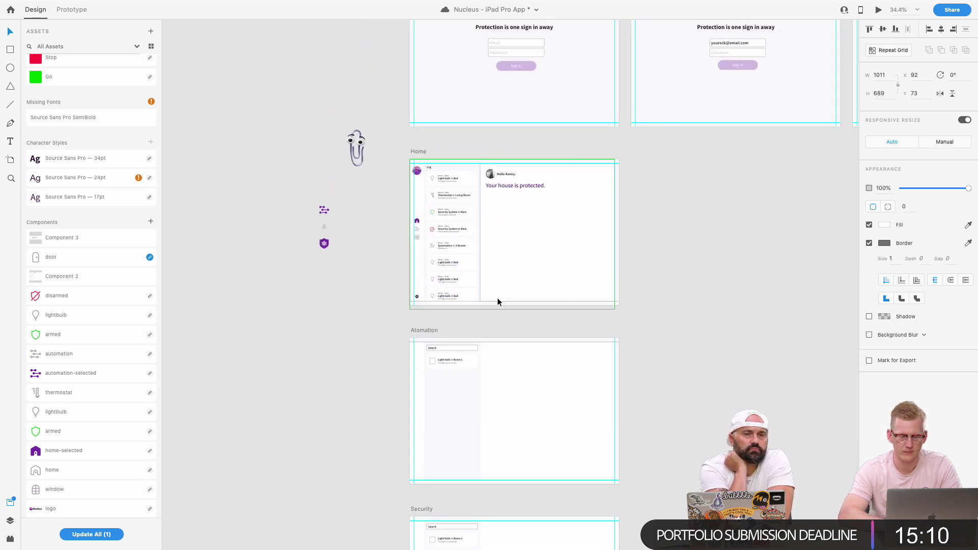
scroll(487, 213, up, 5)
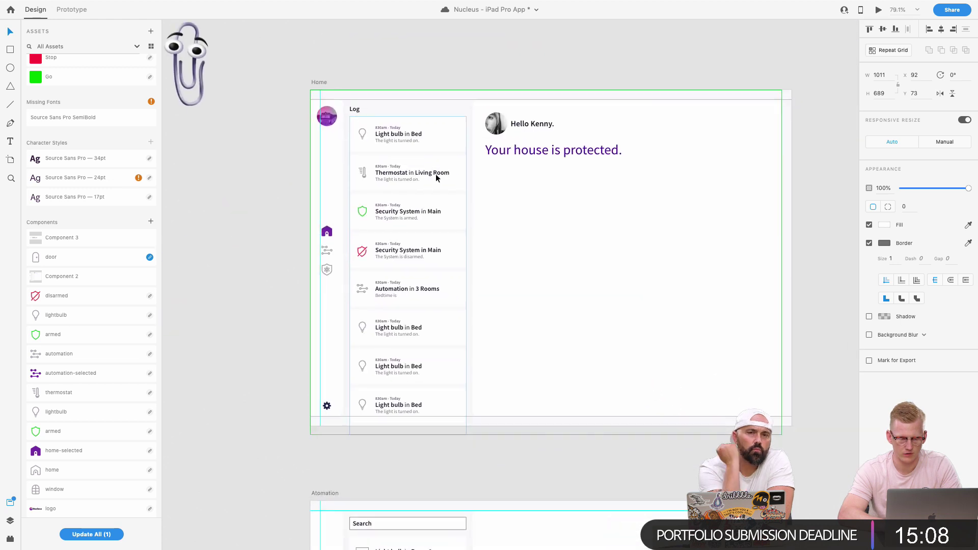
scroll(436, 177, down, 2)
scroll(402, 252, down, 3)
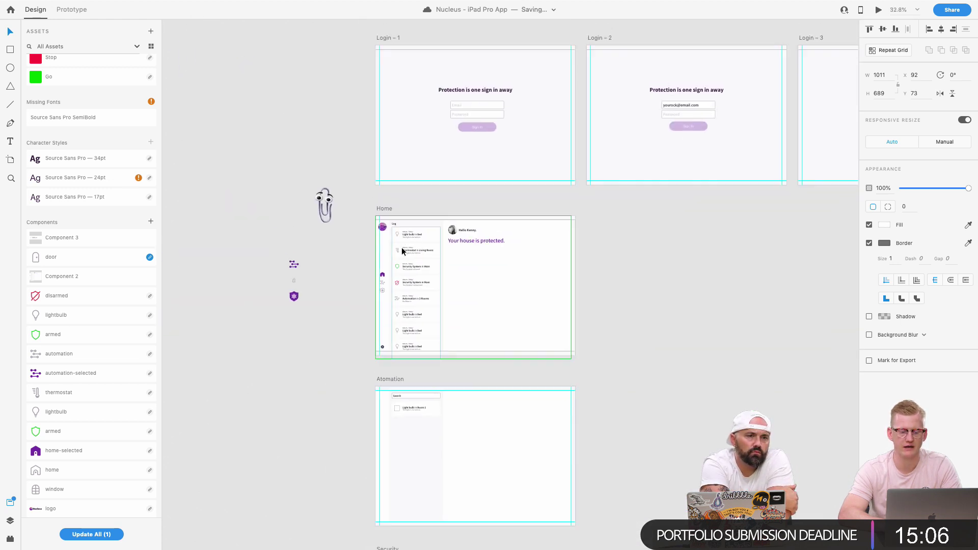
scroll(421, 418, up, 5)
scroll(349, 240, up, 3)
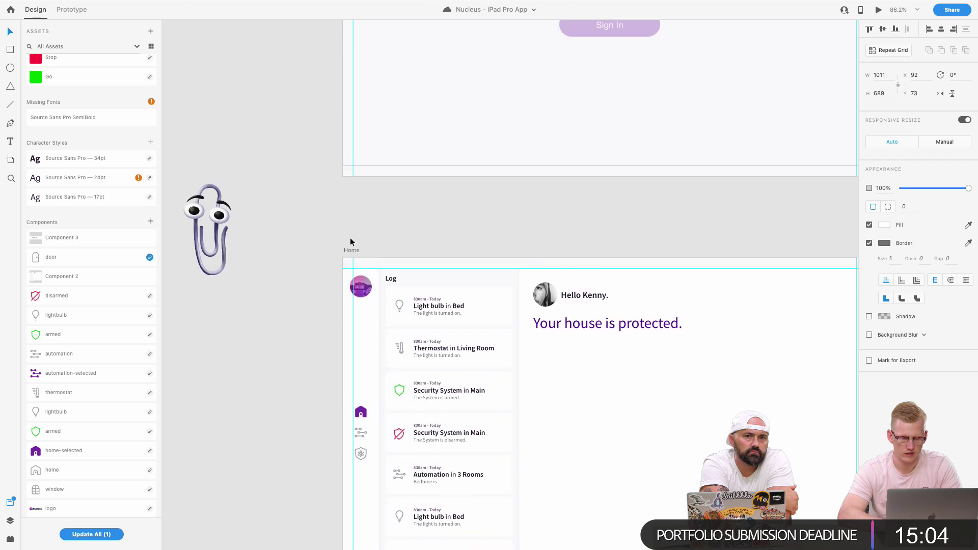
scroll(334, 157, down, 5)
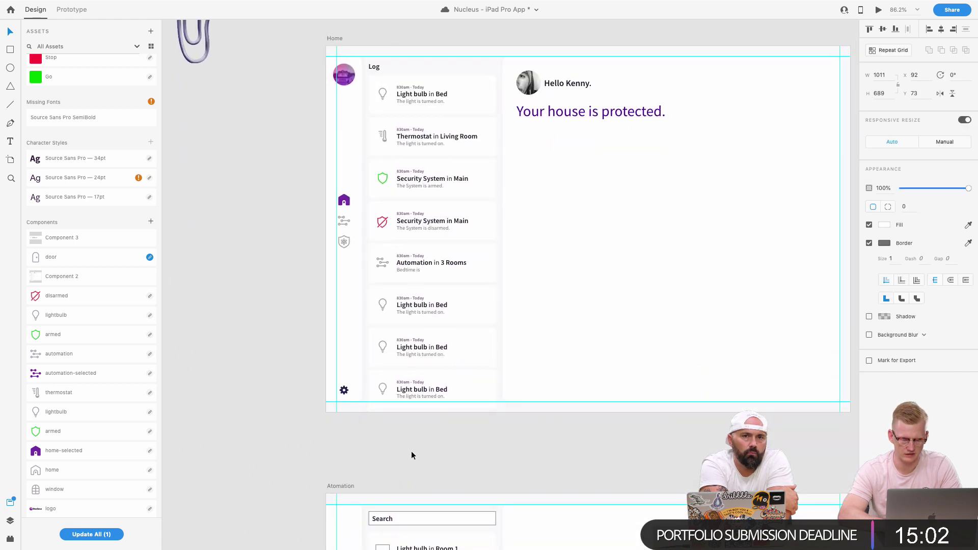
Change the room in the sixth Log card's title on the Home artboard to Deacon Room and make that title area text.
double_click(438, 310)
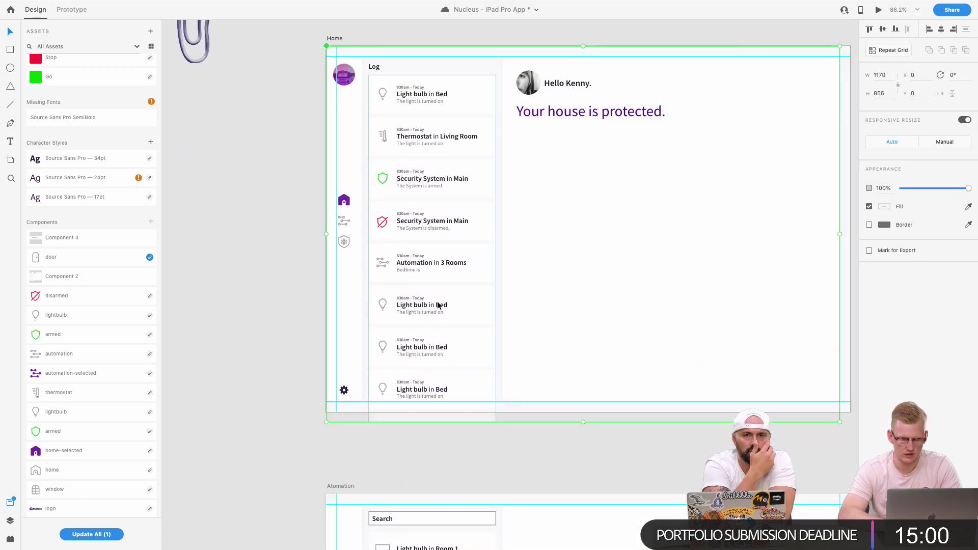
double_click(437, 307)
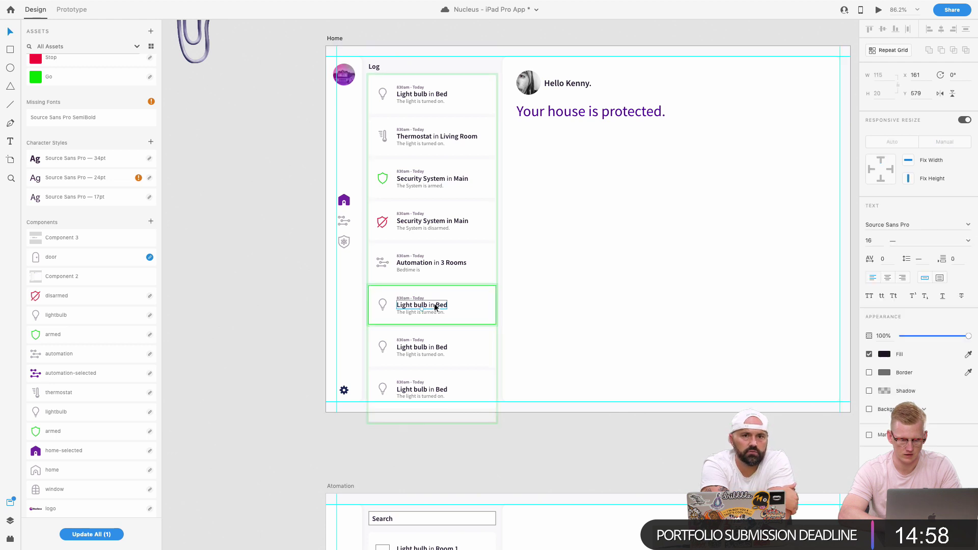
double_click(441, 305)
click(439, 304)
text(DJe)
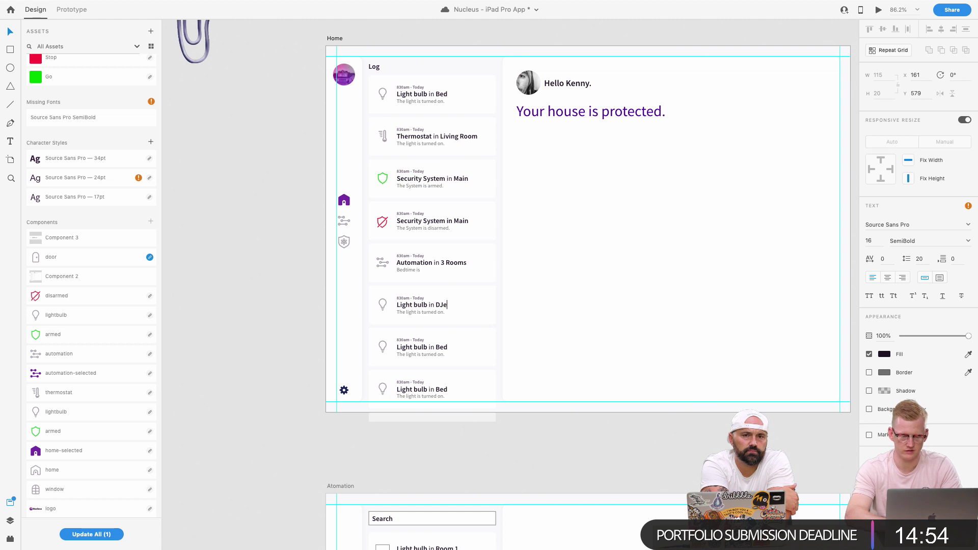
text(aacon)
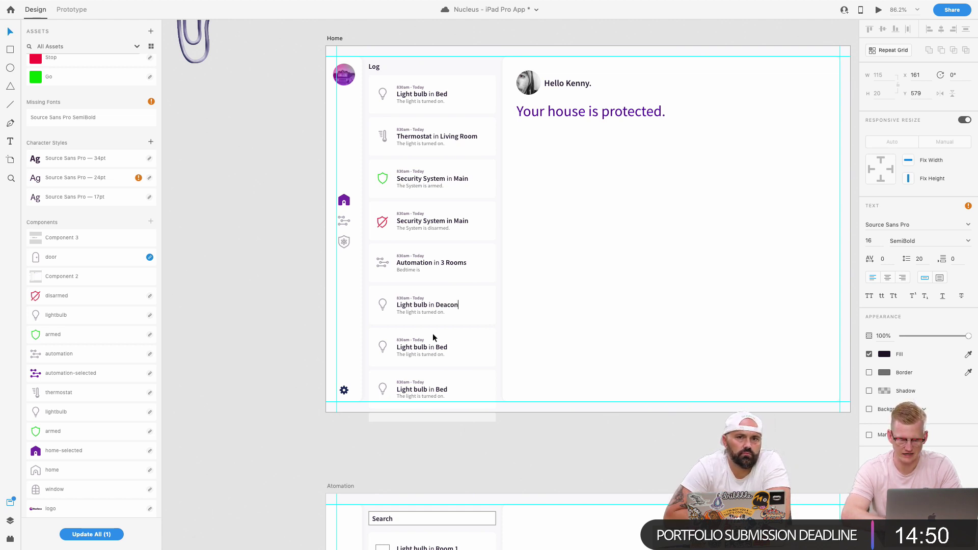
text( Room)
key(Escape)
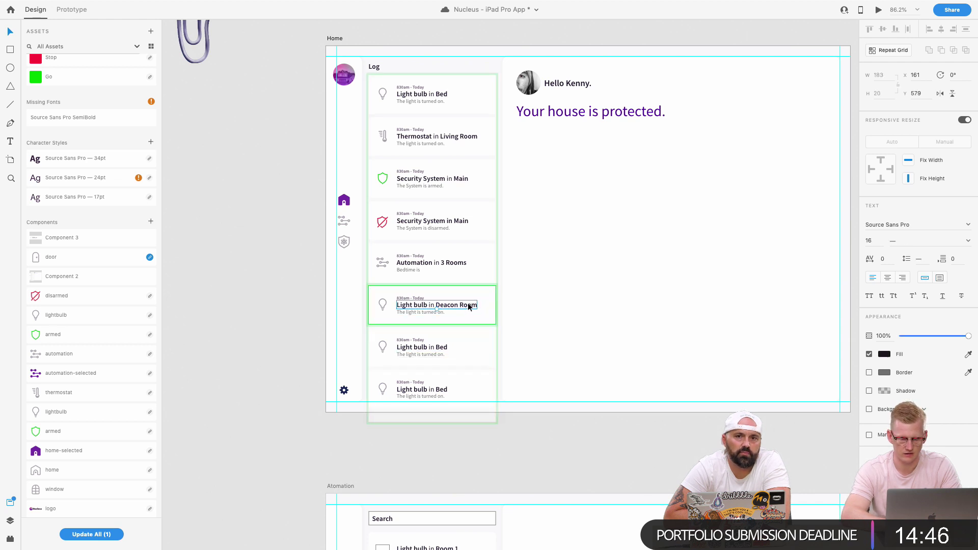
click(941, 278)
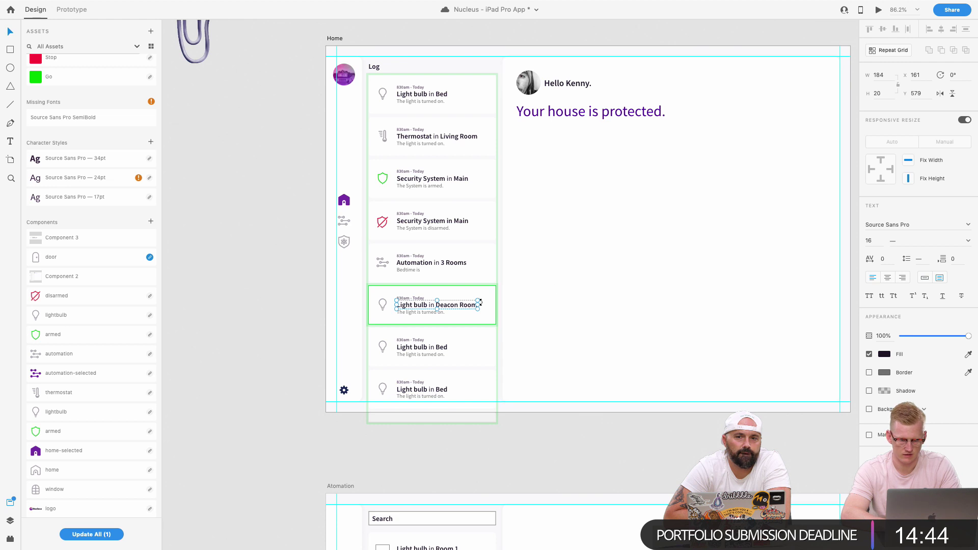
click(619, 326)
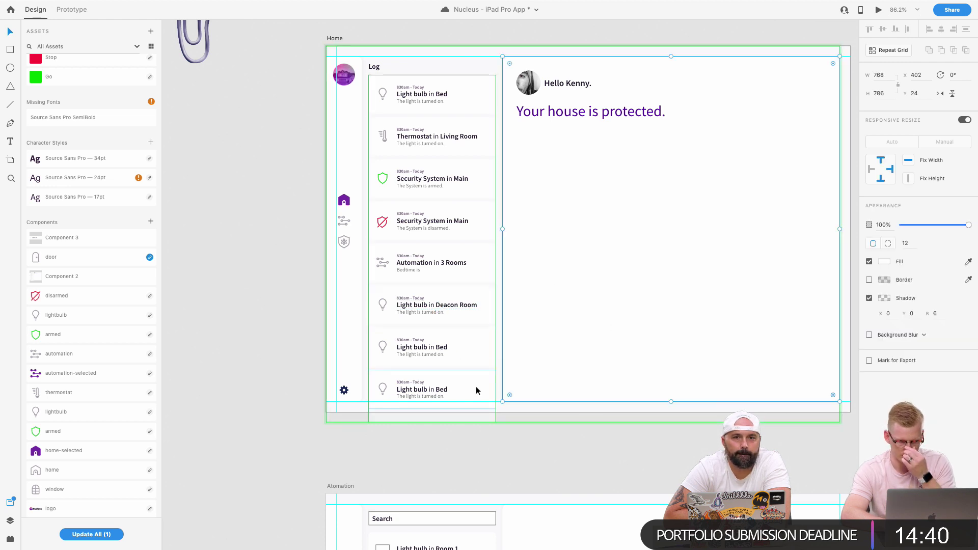
Check the edited Log card within the Home artboard and save the document.
scroll(460, 335, up, 5)
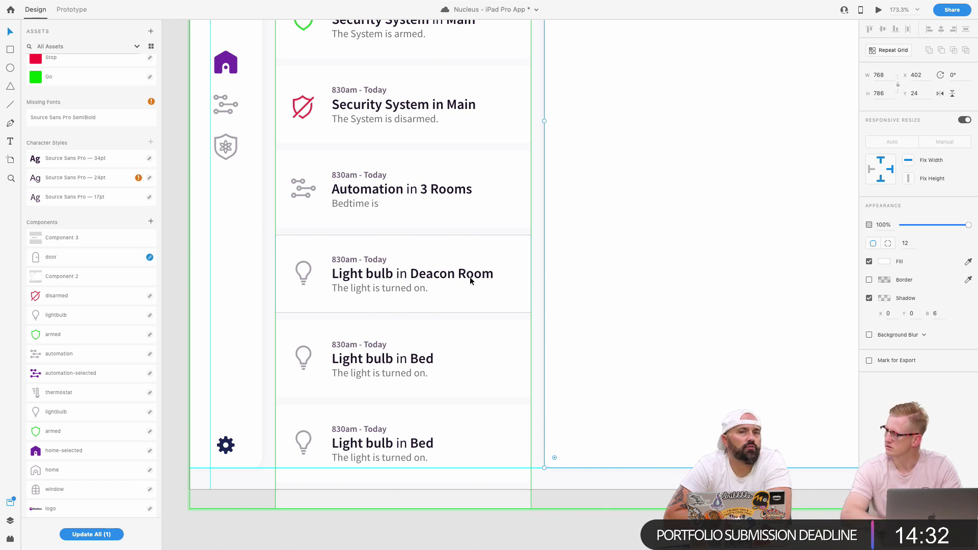
scroll(469, 277, down, 5)
scroll(470, 276, up, 3)
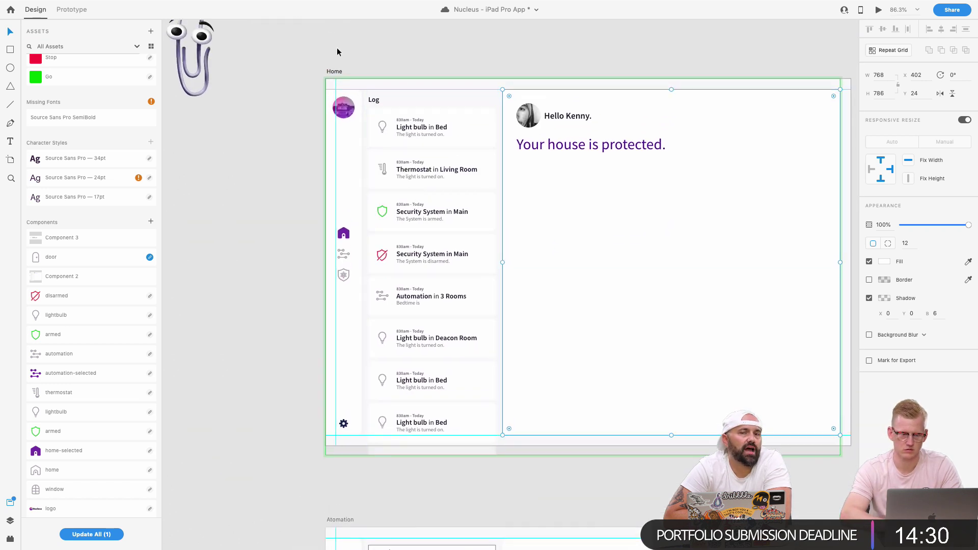
click(333, 70)
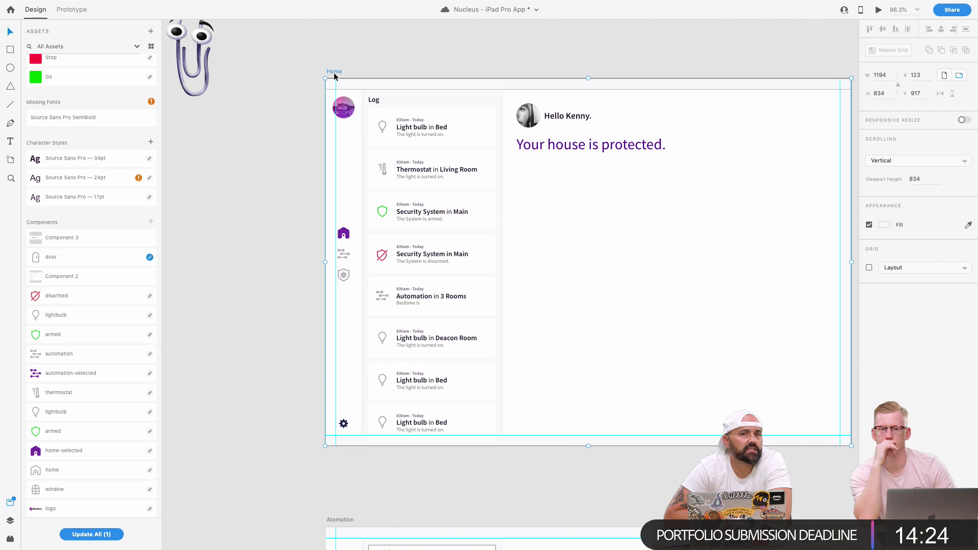
key(ctrl+s)
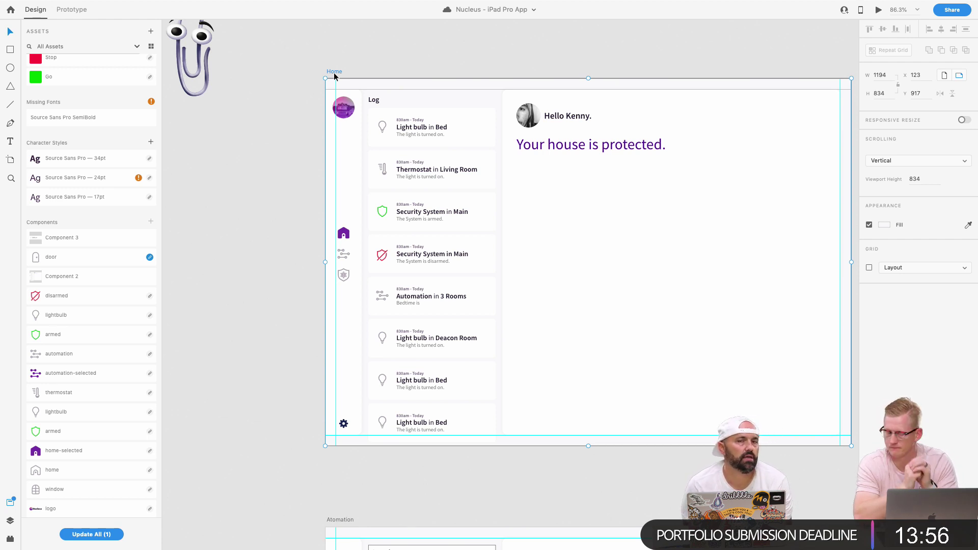
scroll(525, 343, down, 3)
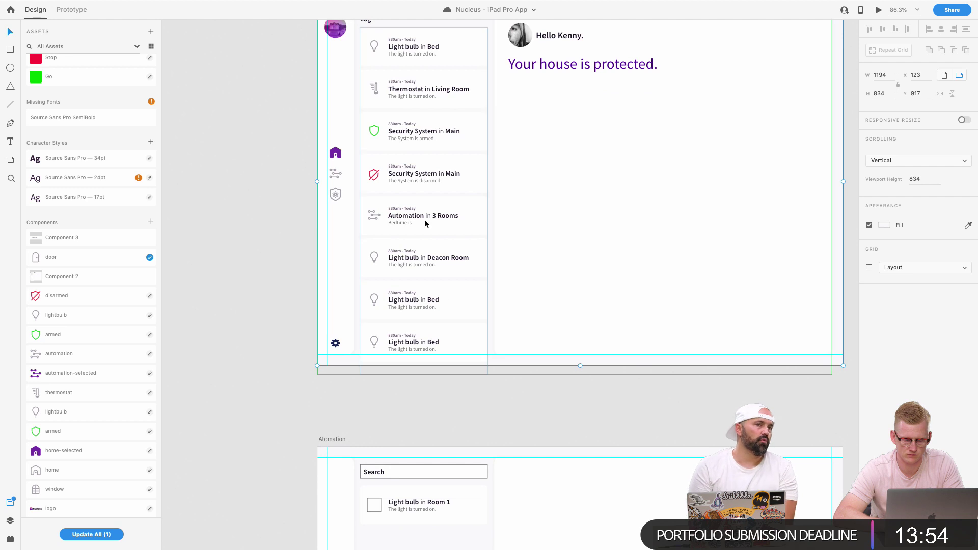
scroll(444, 260, up, 5)
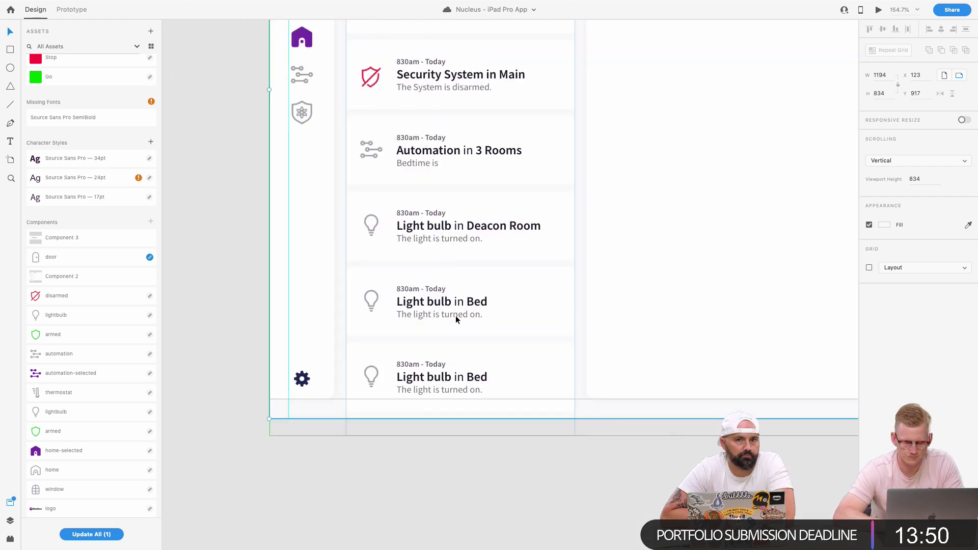
scroll(456, 317, down, 4)
scroll(447, 272, up, 2)
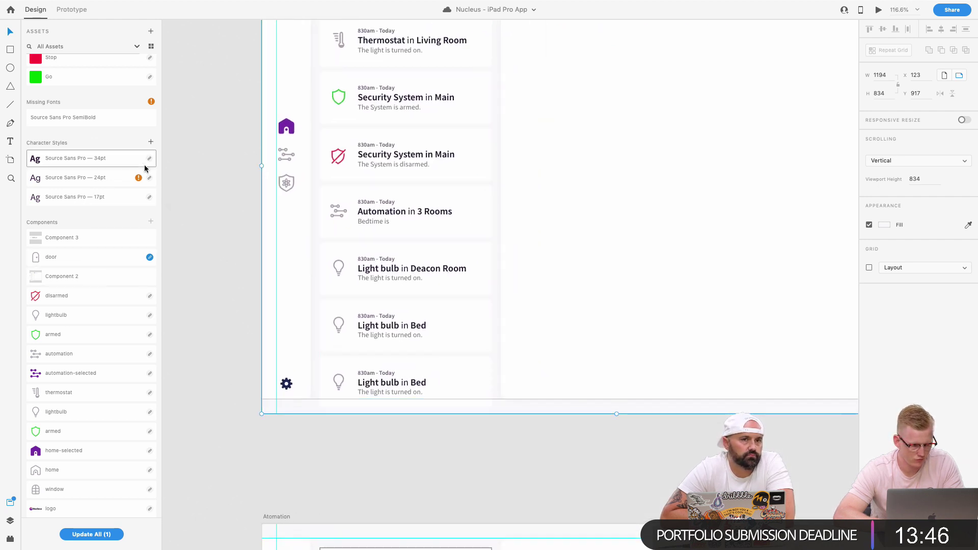
scroll(381, 320, down, 4)
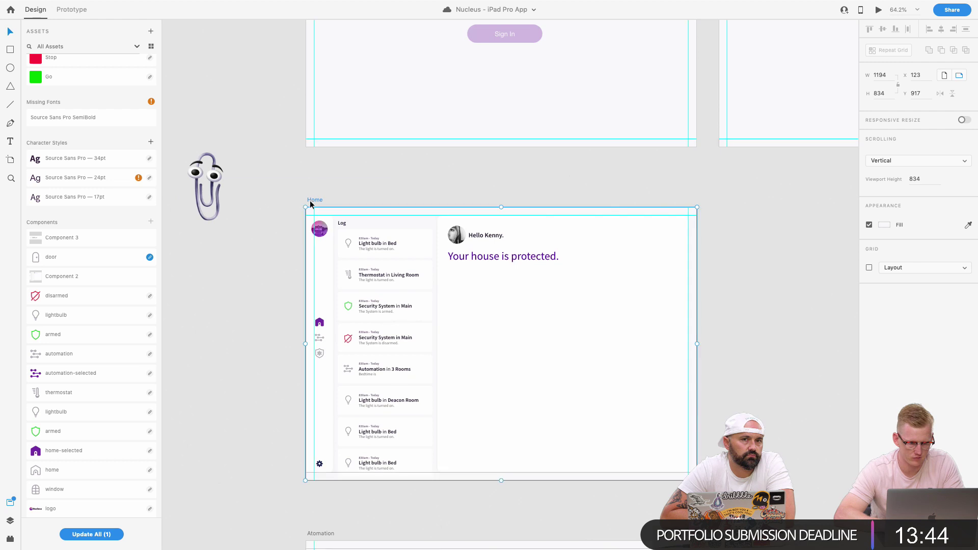
scroll(316, 201, down, 2)
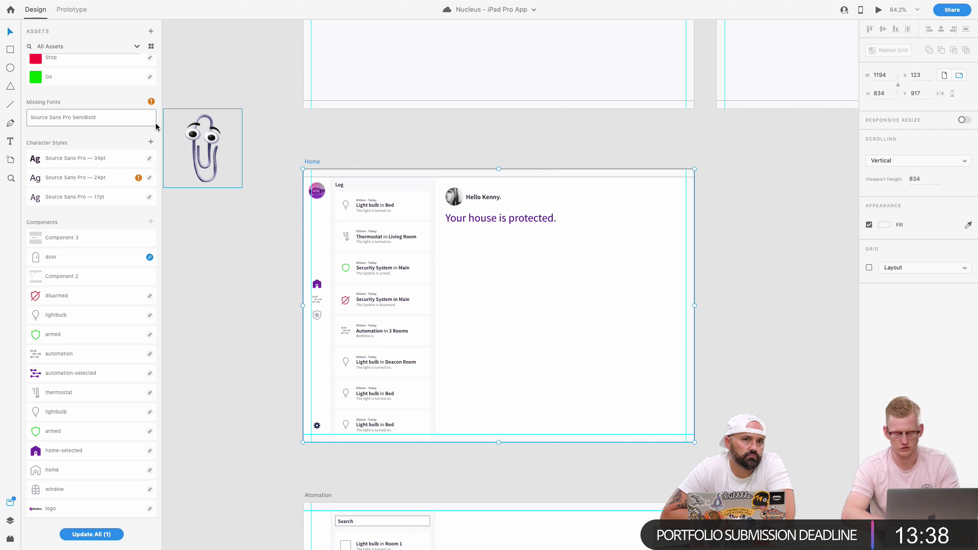
Prototype a Tap transition from the Home artboard's sidebar house icon to the Atomation artboard, using Dissolve with Ease Out over 0.3 s.
key(ctrl+Tab)
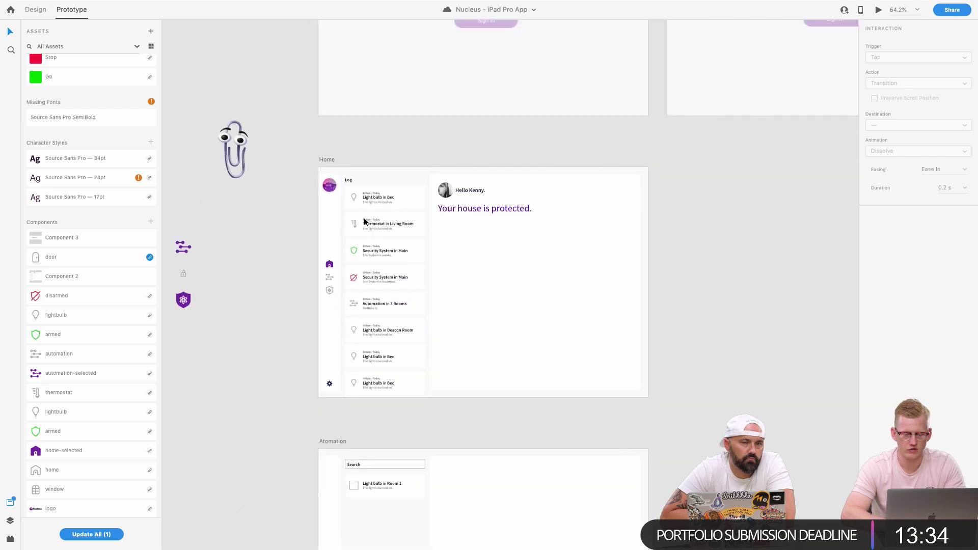
scroll(306, 306, up, 5)
scroll(342, 260, down, 5)
drag(364, 256, 439, 353)
scroll(423, 416, down, 4)
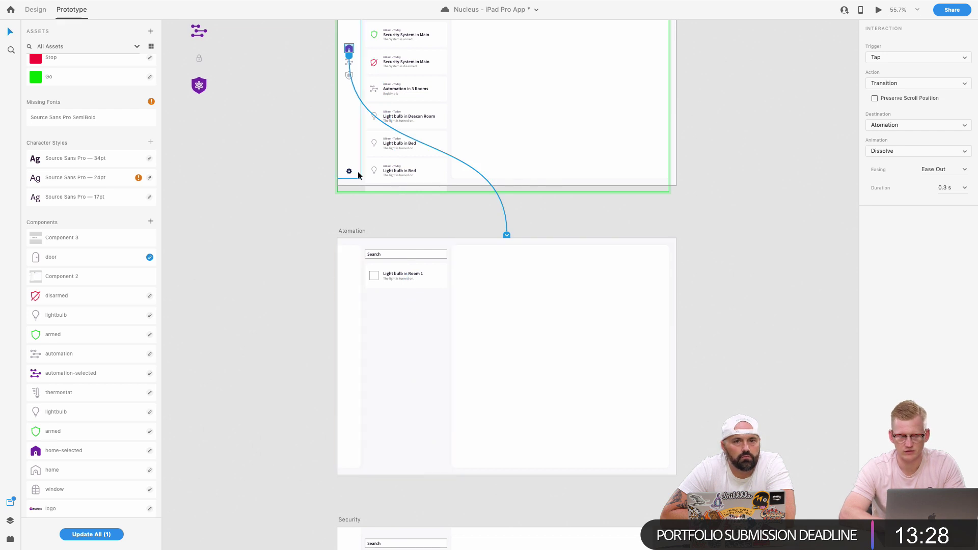
Group the Home artboard's sidebar panel, round house picture, home, automation, security and settings icons, and make the group a component.
scroll(359, 176, up, 2)
click(340, 168)
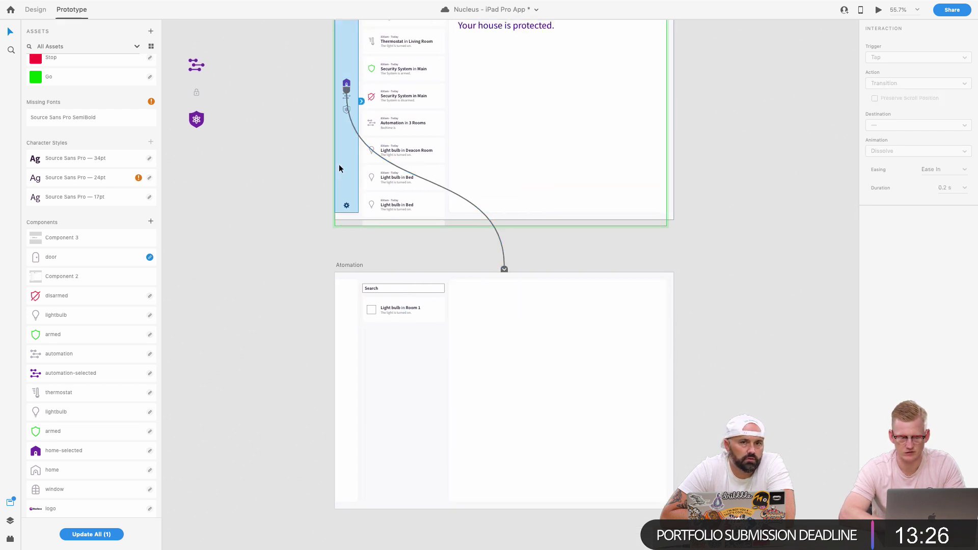
scroll(340, 168, up, 3)
key(super+1)
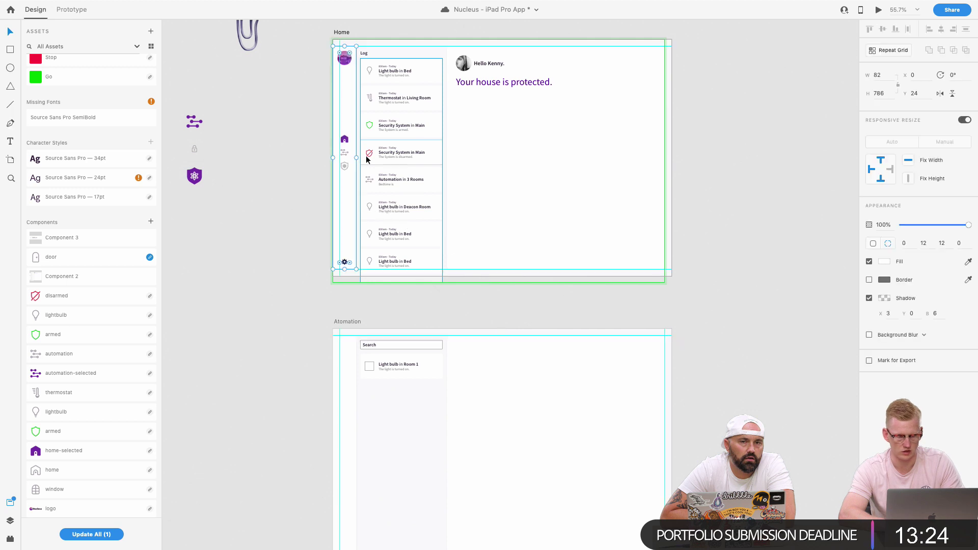
scroll(341, 41, up, 5)
shift+click(341, 41)
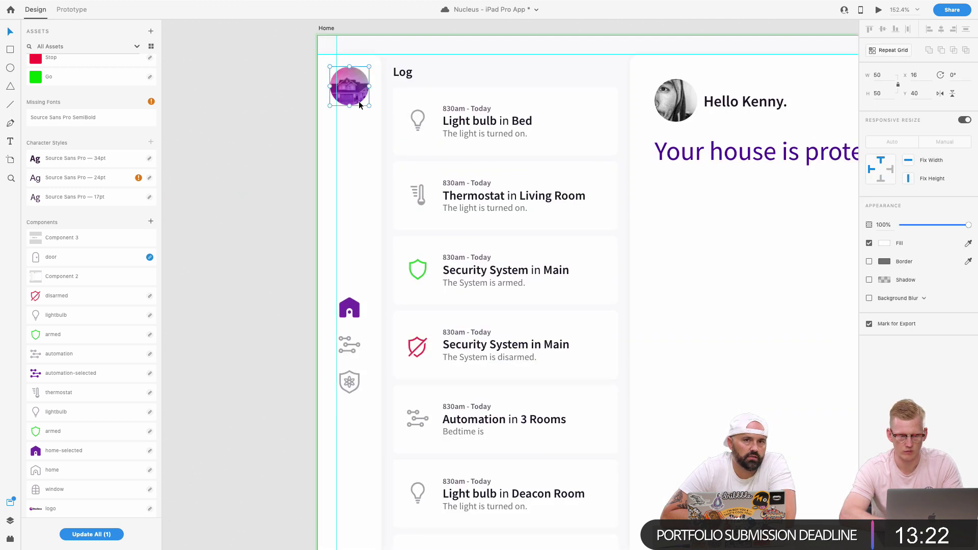
scroll(347, 128, down, 2)
shift+click(354, 205)
shift+click(354, 242)
shift+click(356, 279)
scroll(358, 283, down, 5)
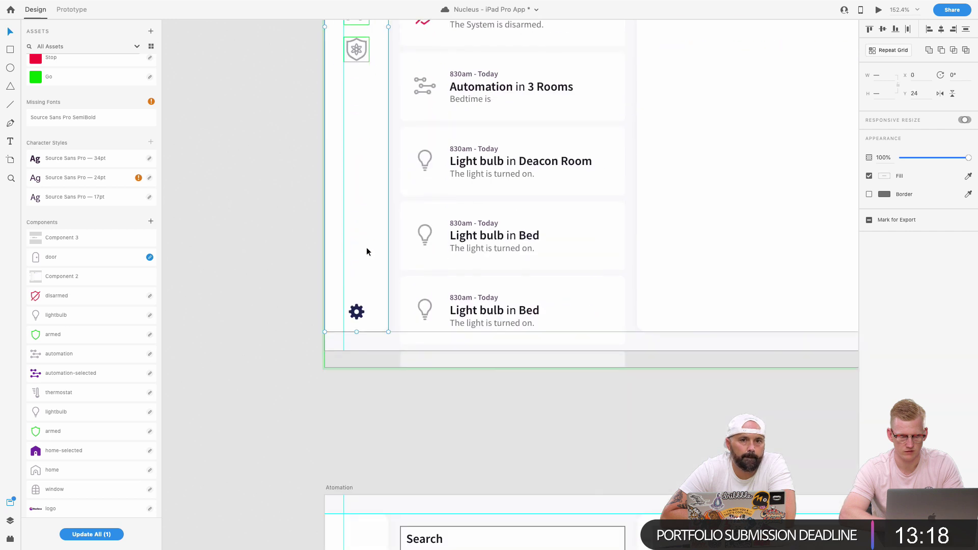
shift+click(357, 314)
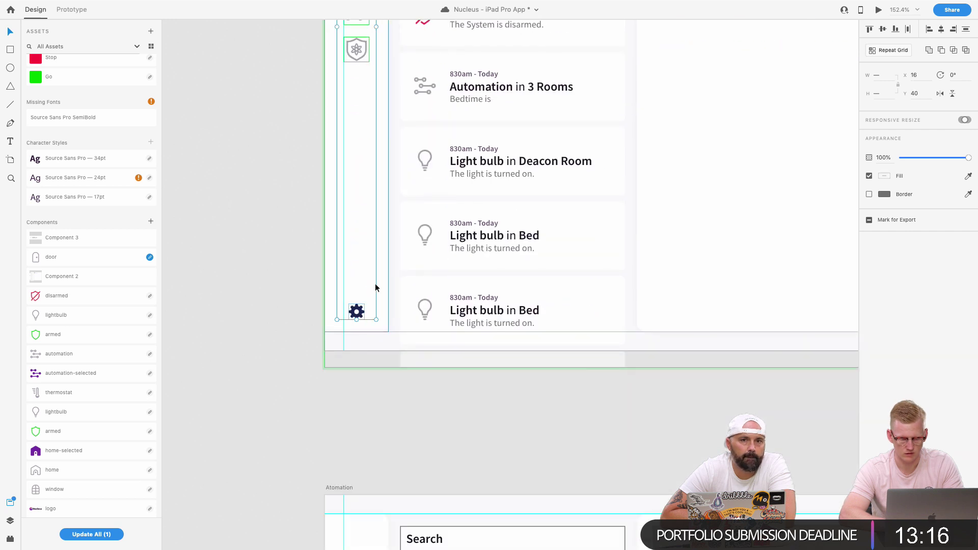
scroll(380, 288, down, 5)
scroll(380, 289, up, 2)
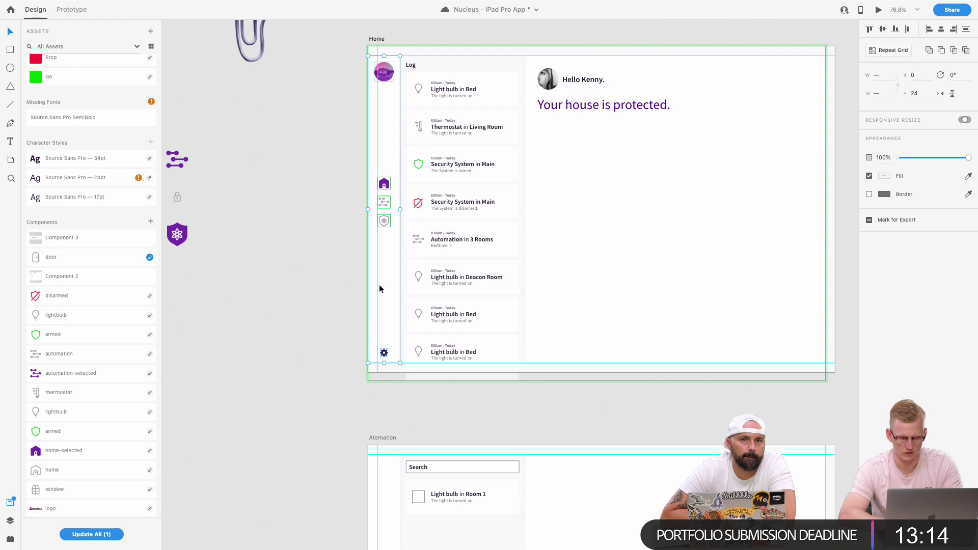
key(super+g)
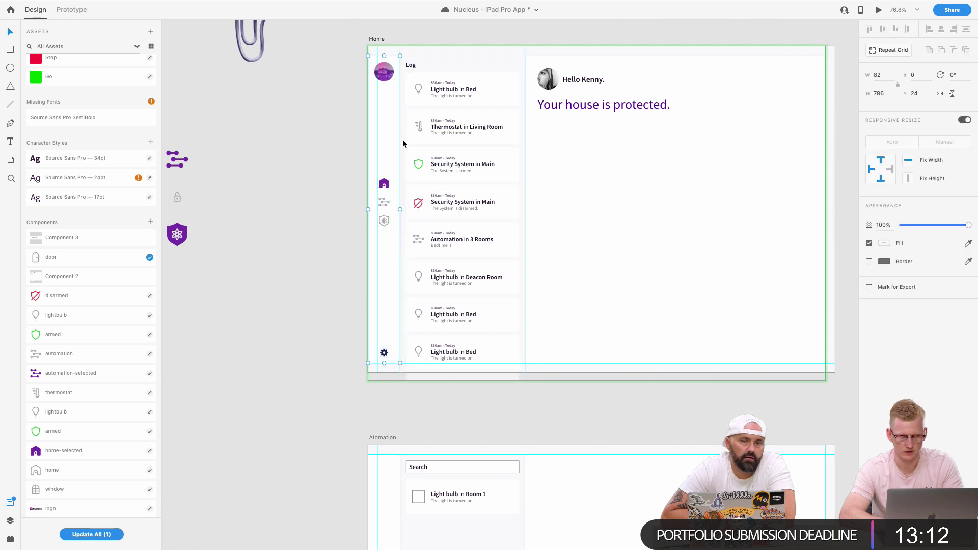
key(super+k)
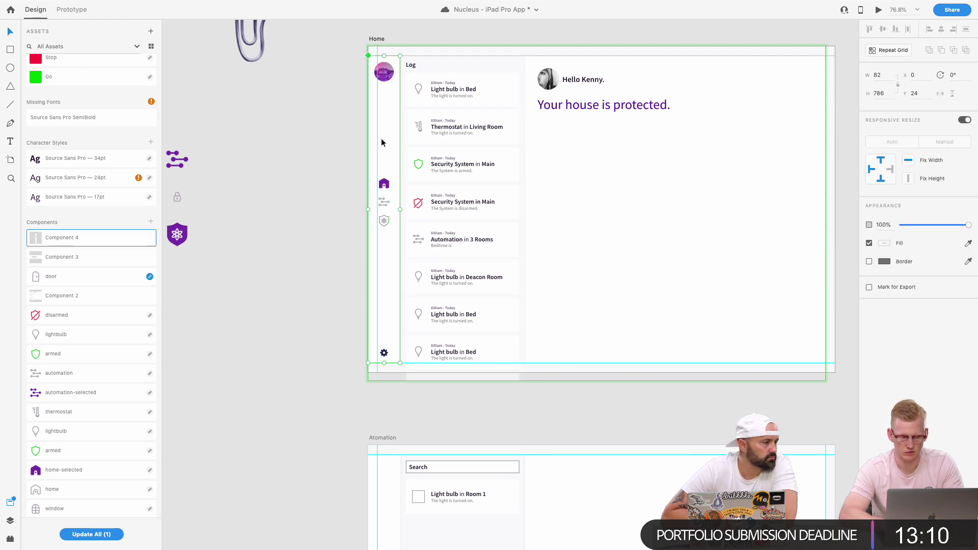
Replace the blank sidebar panels on the Atomation and Security artboards with copies of the sidebar component, and save the document.
scroll(382, 141, down, 6)
click(374, 210)
key(super+v)
scroll(375, 240, down, 5)
key(Delete)
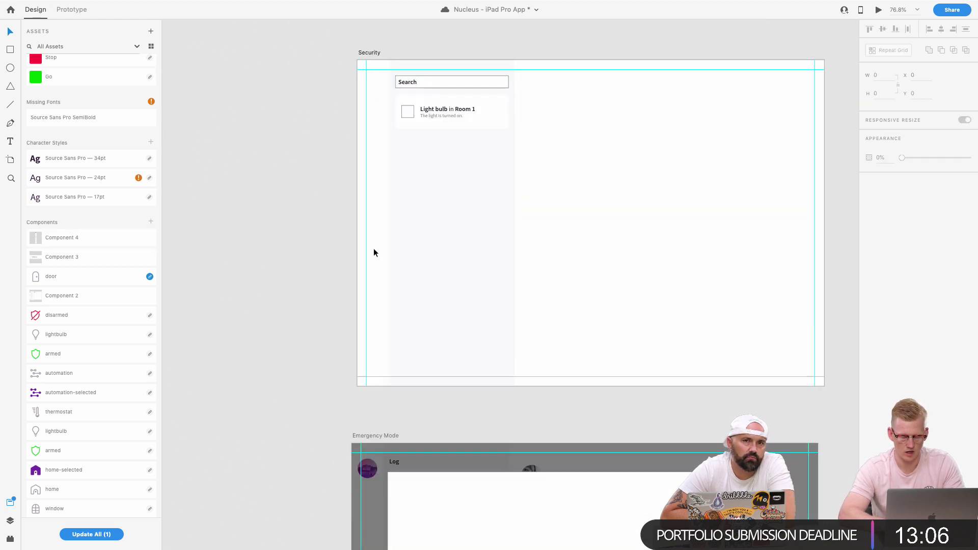
key(super+v)
scroll(374, 254, up, 3)
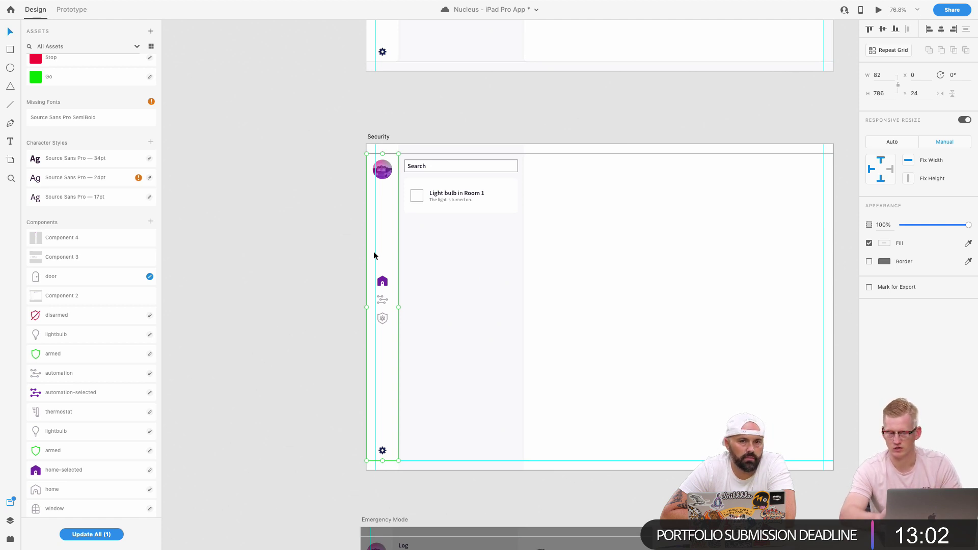
key(super+s)
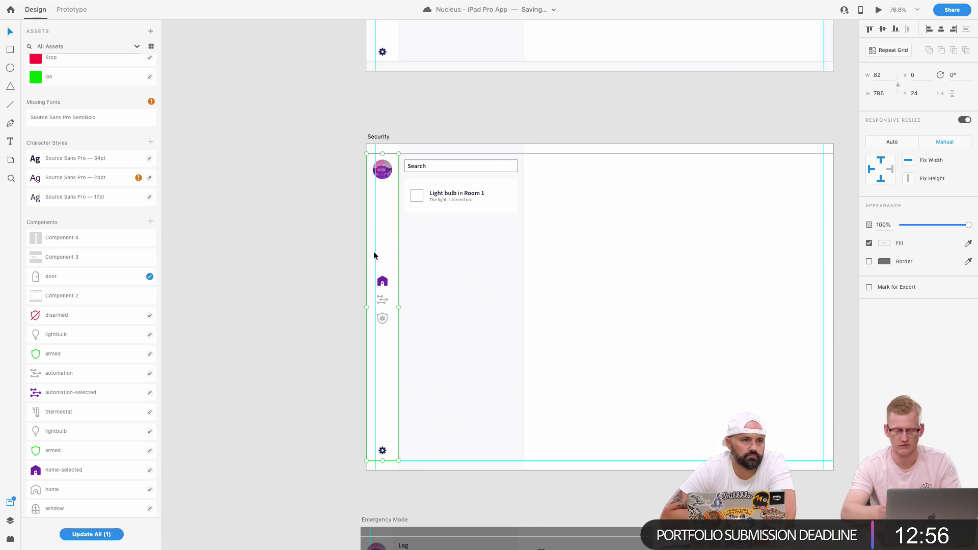
Try to swap the grey automation icon in the Atomation artboard's sidebar for the automation-selected component.
scroll(374, 255, up, 6)
ctrl+scroll(360, 203, up, 3)
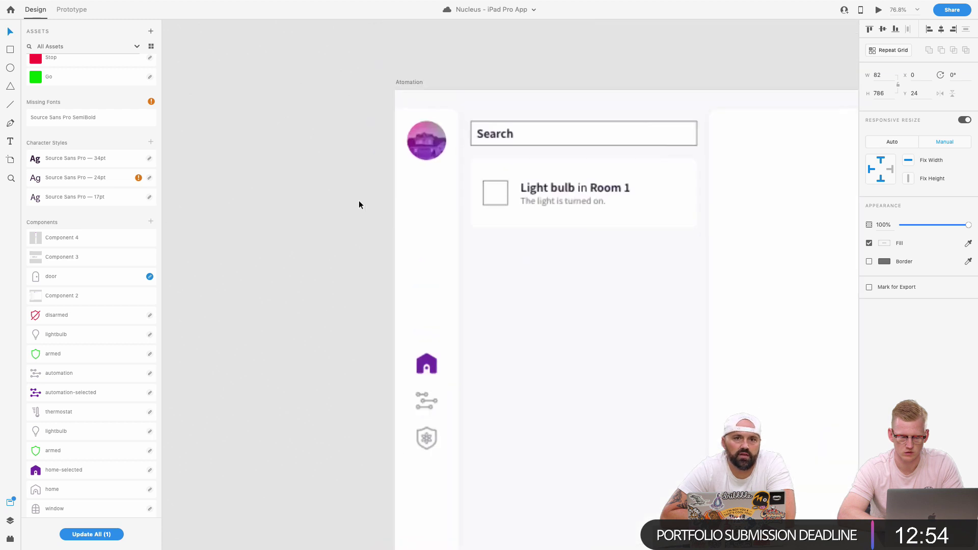
scroll(359, 201, down, 5)
scroll(415, 241, up, 5)
scroll(414, 241, down, 4)
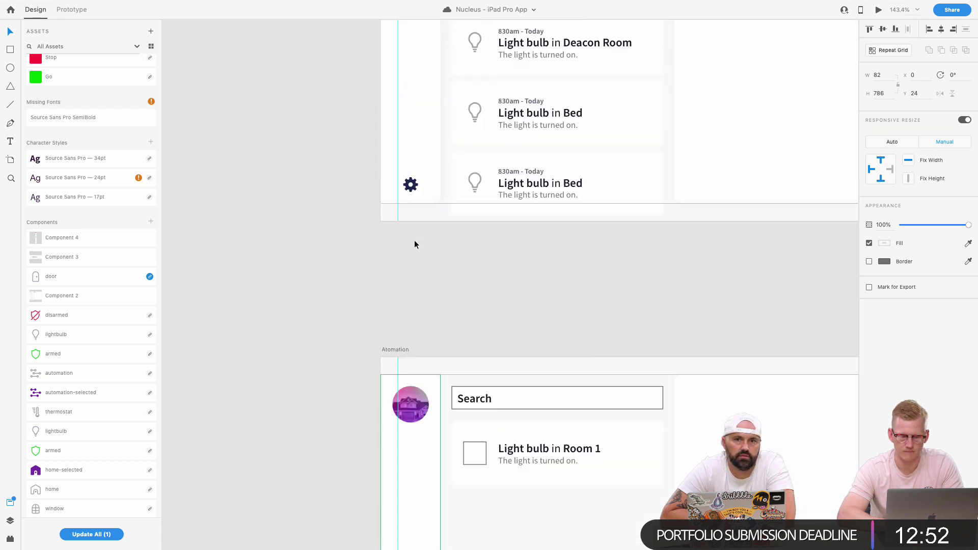
scroll(415, 244, up, 5)
scroll(414, 175, down, 8)
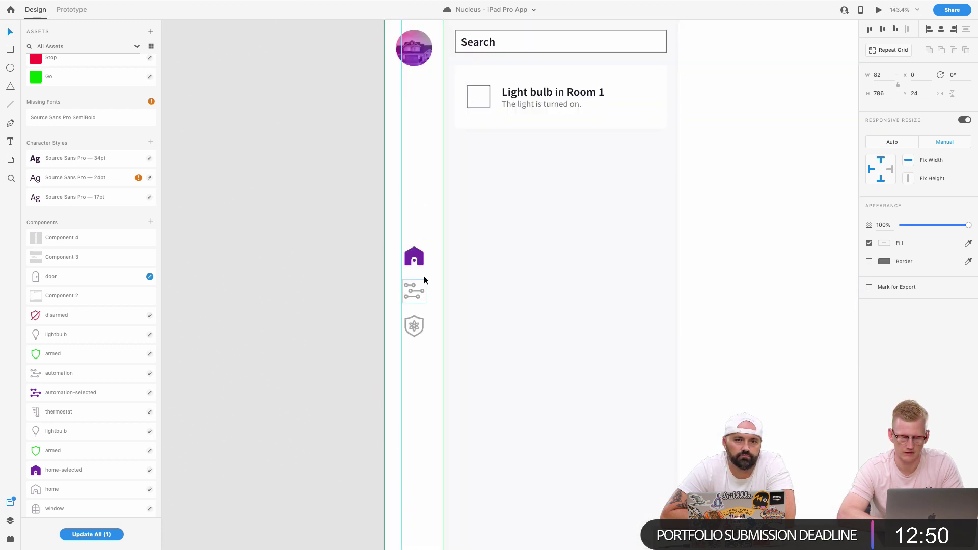
click(416, 291)
ctrl+scroll(417, 292, up, 5)
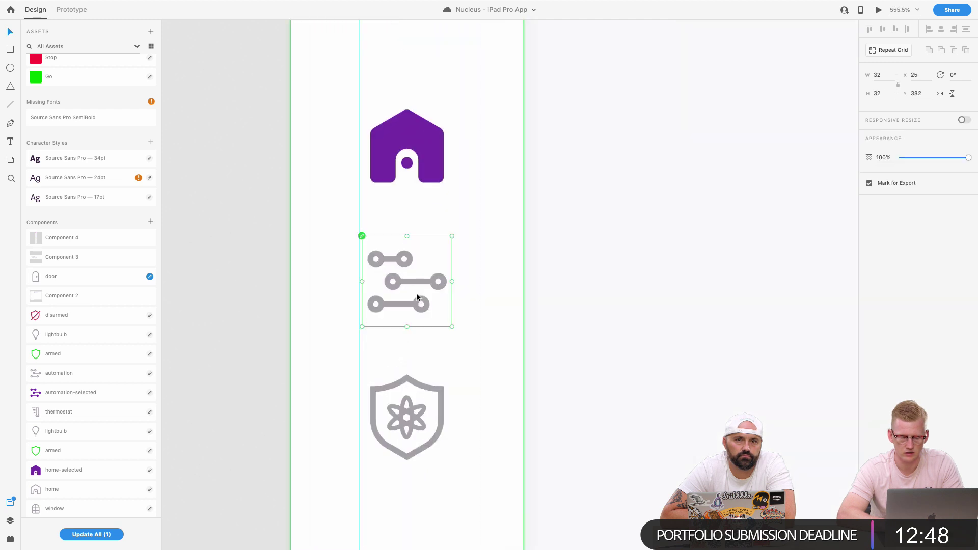
ctrl+scroll(386, 277, down, 3)
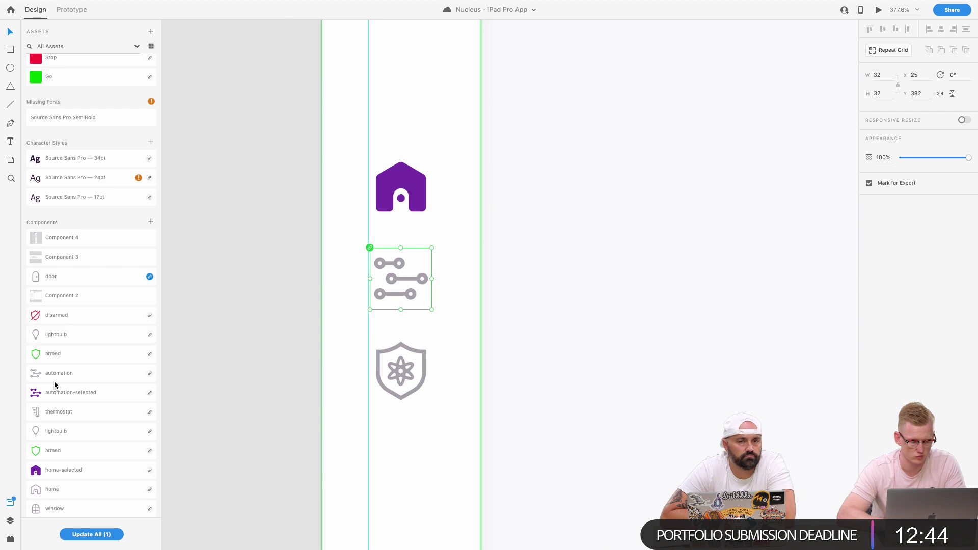
scroll(54, 382, down, 1)
drag(51, 382, 392, 278)
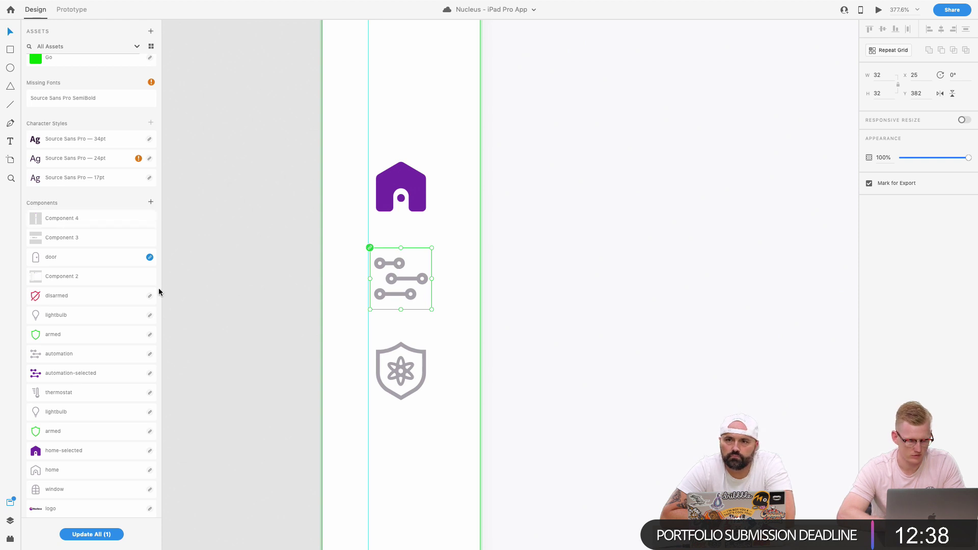
Try to check the contrast of the Atomation sidebar's grey automation icon with the Stark plugin.
key(super+y)
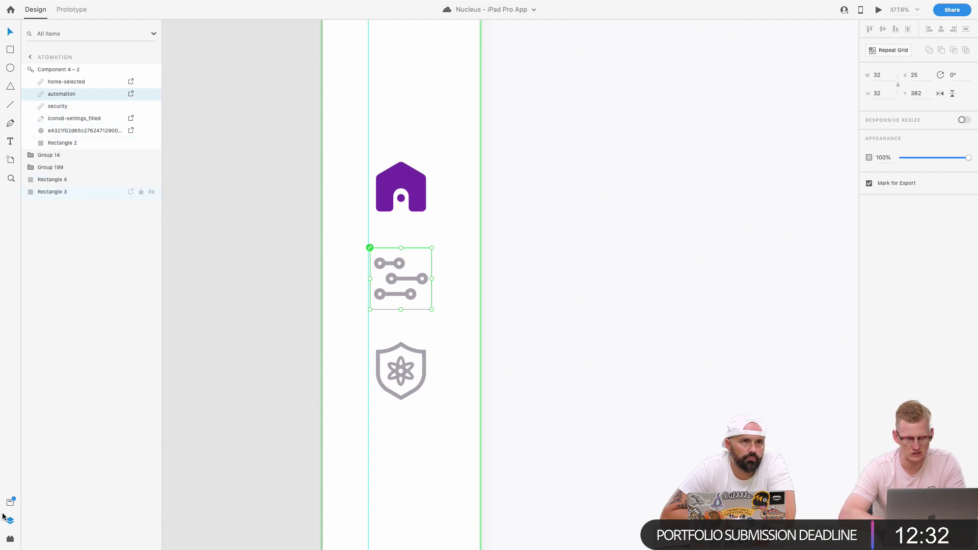
click(10, 541)
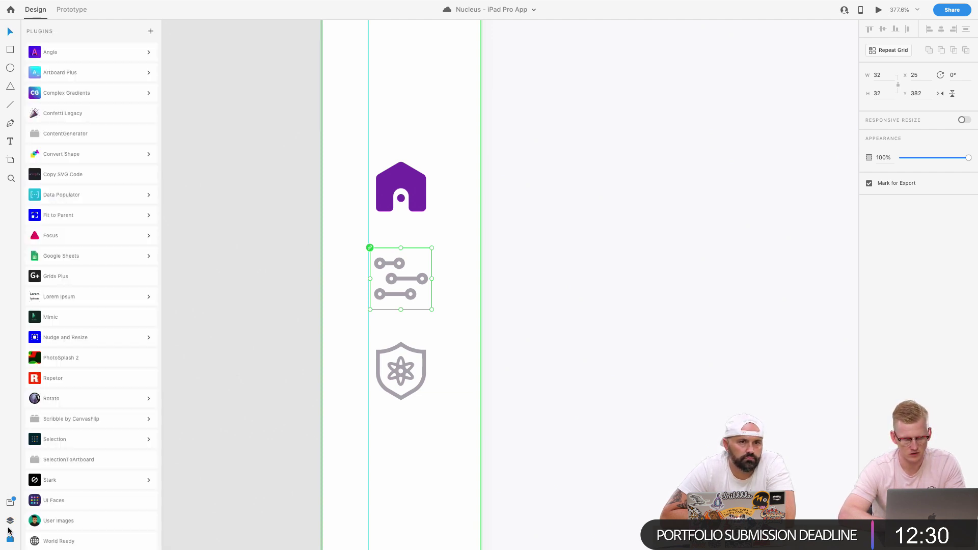
scroll(84, 493, down, 1)
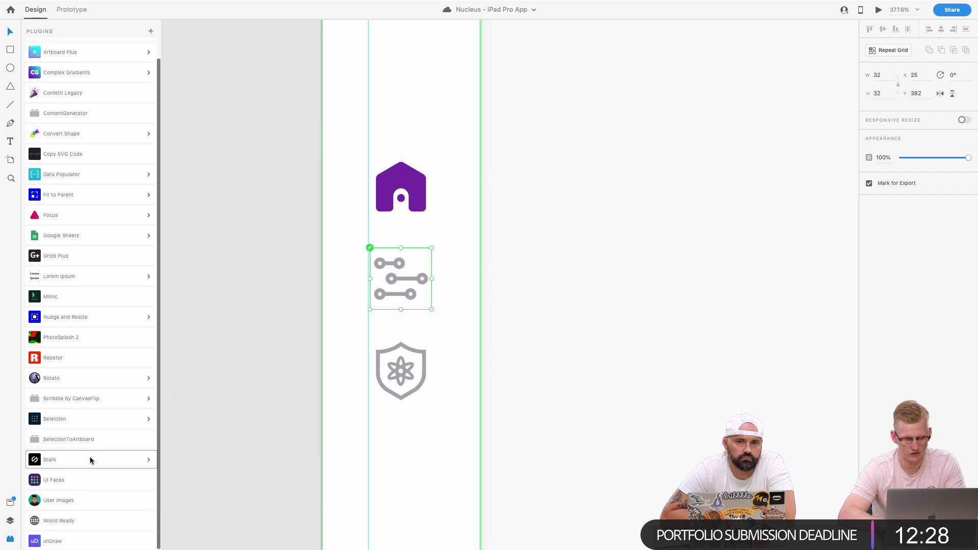
click(90, 466)
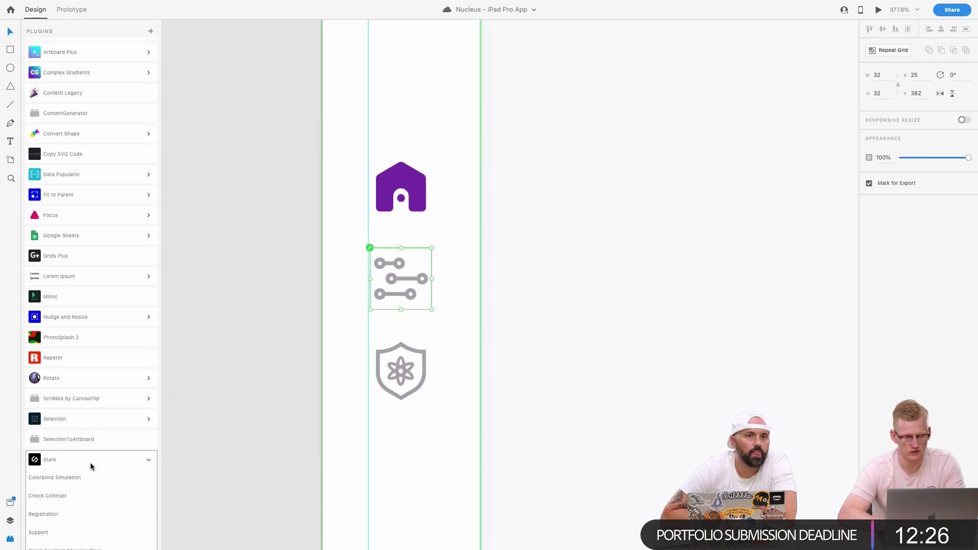
scroll(92, 408, down, 3)
click(70, 424)
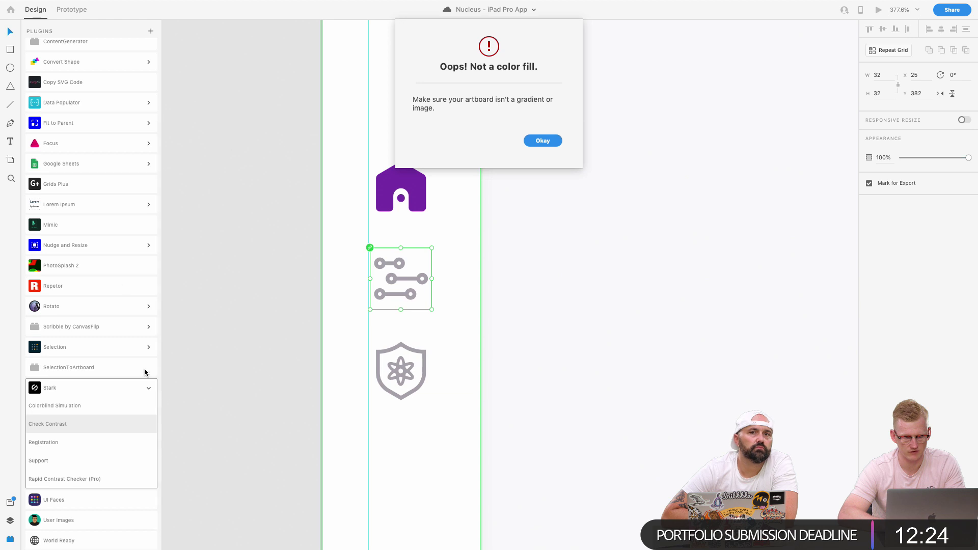
click(542, 140)
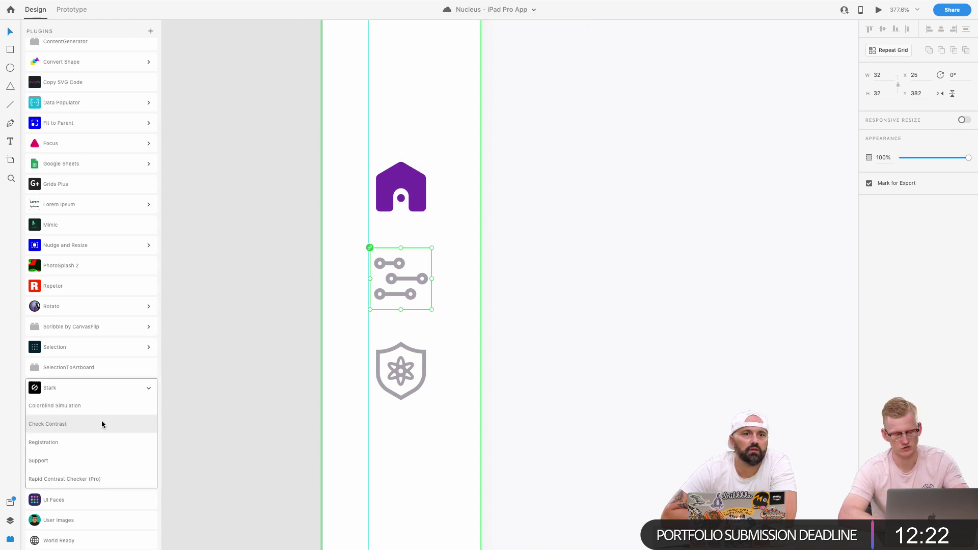
click(258, 438)
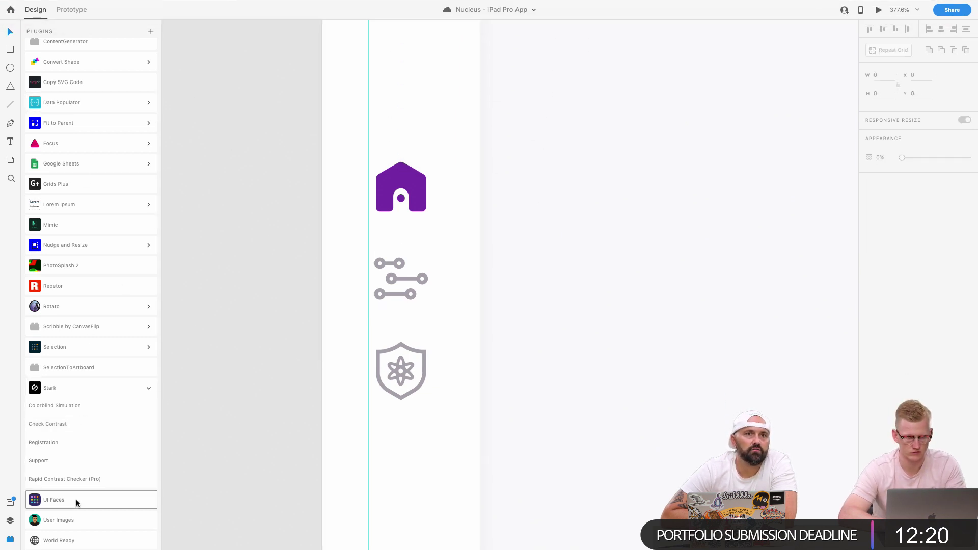
Place the automation-selected component in the Atomation sidebar, resize it to 32 by 32 and align it over the grey automation icon.
click(7, 505)
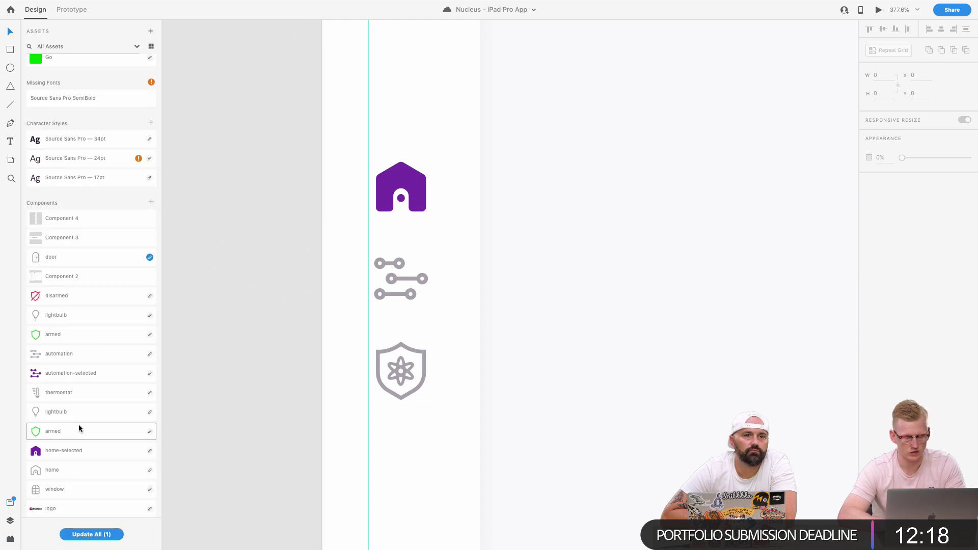
click(408, 273)
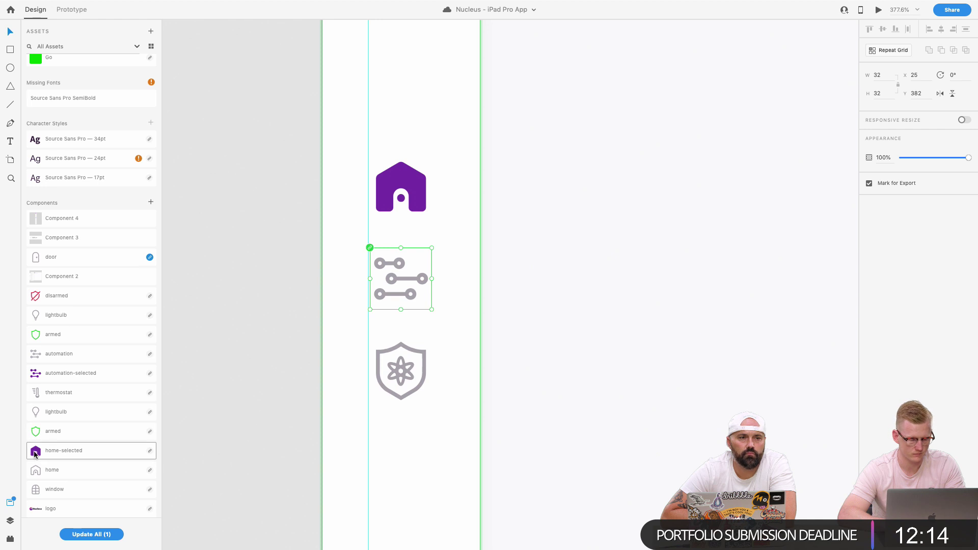
drag(37, 372, 393, 278)
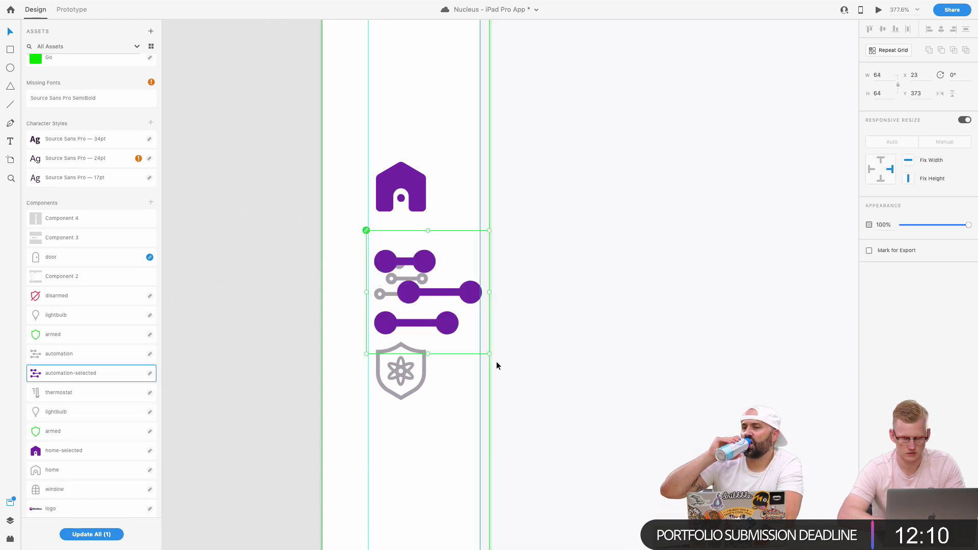
click(897, 86)
click(881, 76)
text(32)
key(Return)
drag(398, 247, 402, 264)
scroll(402, 264, up, 5)
scroll(403, 264, down, 5)
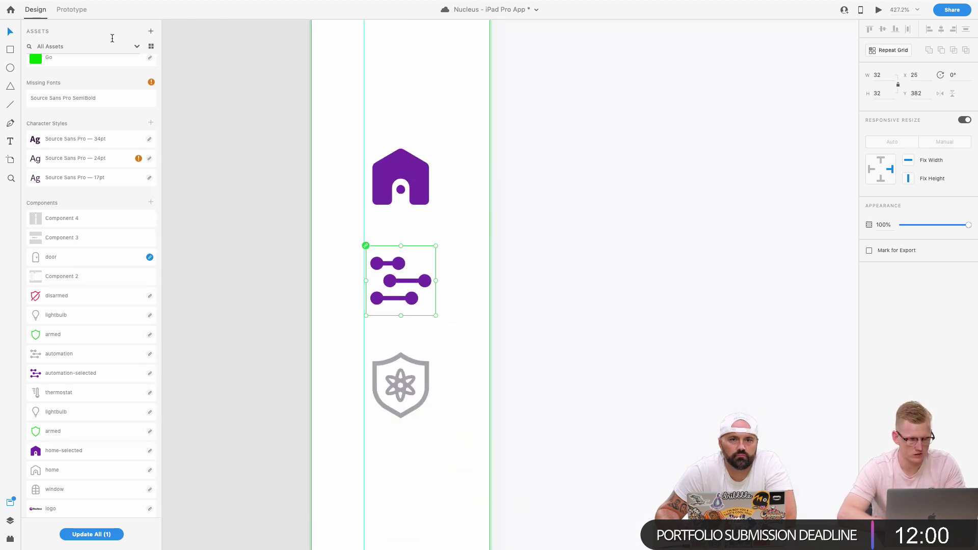
Try deleting the grey automation icon from the Atomation artboard's sidebar component, and undo the deletion.
key(super+y)
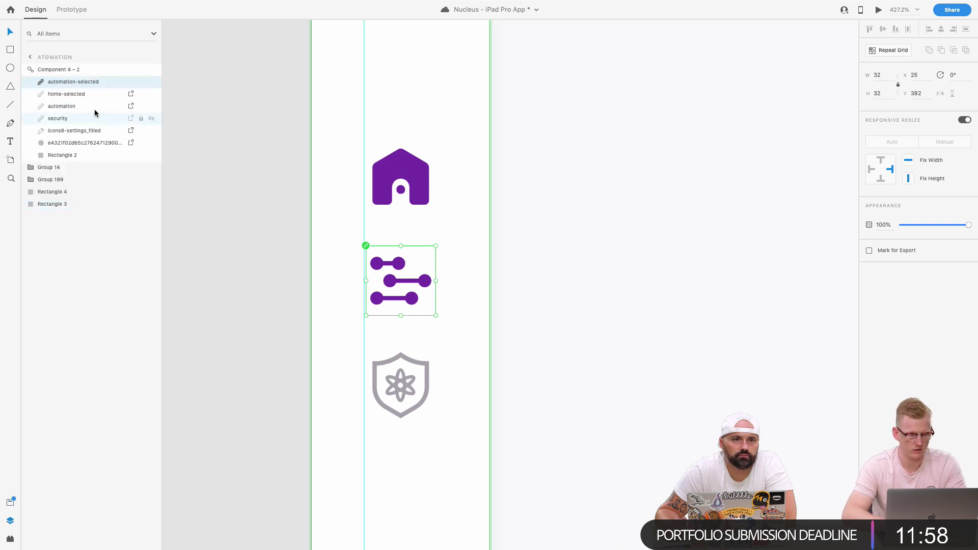
click(87, 94)
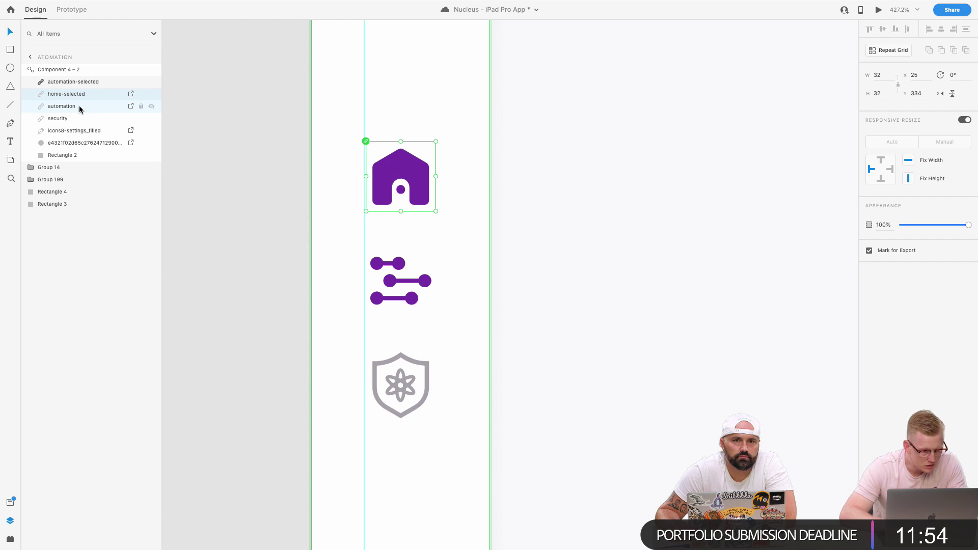
click(79, 105)
key(Delete)
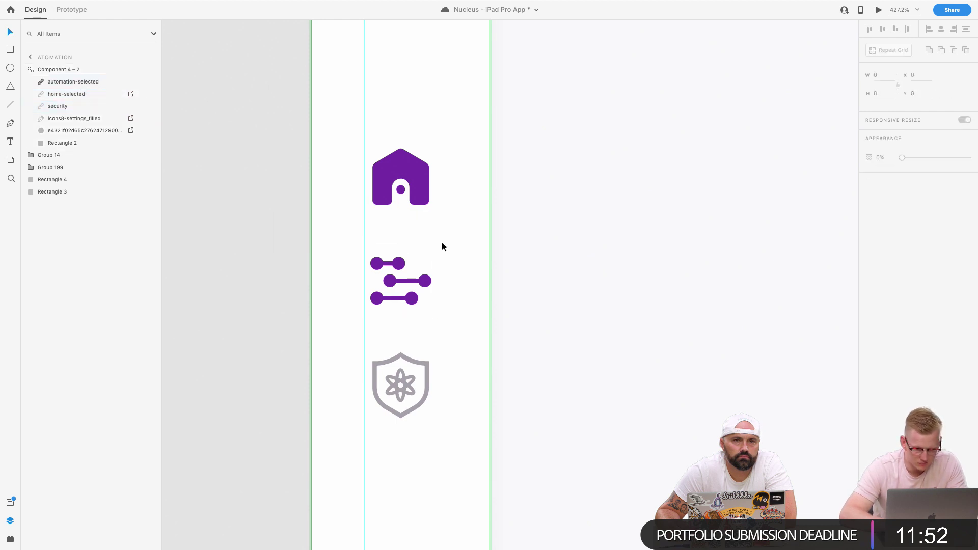
scroll(459, 249, down, 5)
key(super+z)
Save the document in Prototype mode and select the transition from the Home sidebar's house icon to the Atomation artboard.
scroll(459, 250, up, 3)
scroll(463, 263, down, 4)
scroll(463, 262, up, 10)
scroll(465, 267, down, 2)
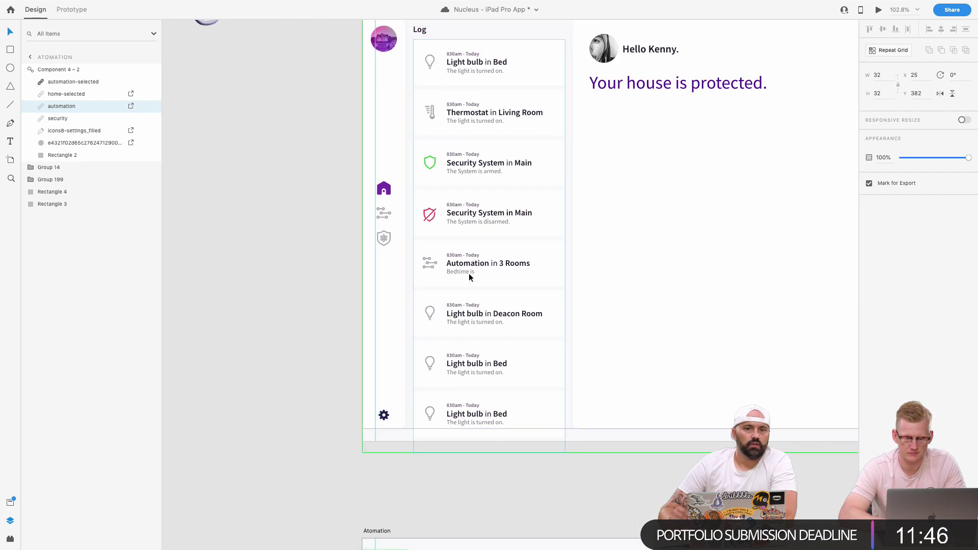
scroll(468, 273, up, 5)
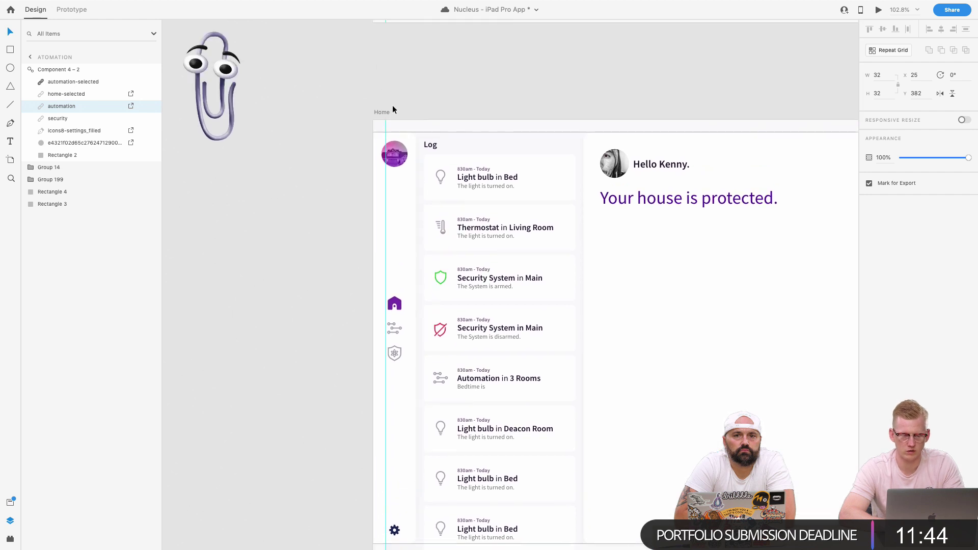
click(386, 111)
scroll(387, 108, down, 4)
key(ctrl+Tab)
scroll(414, 286, down, 2)
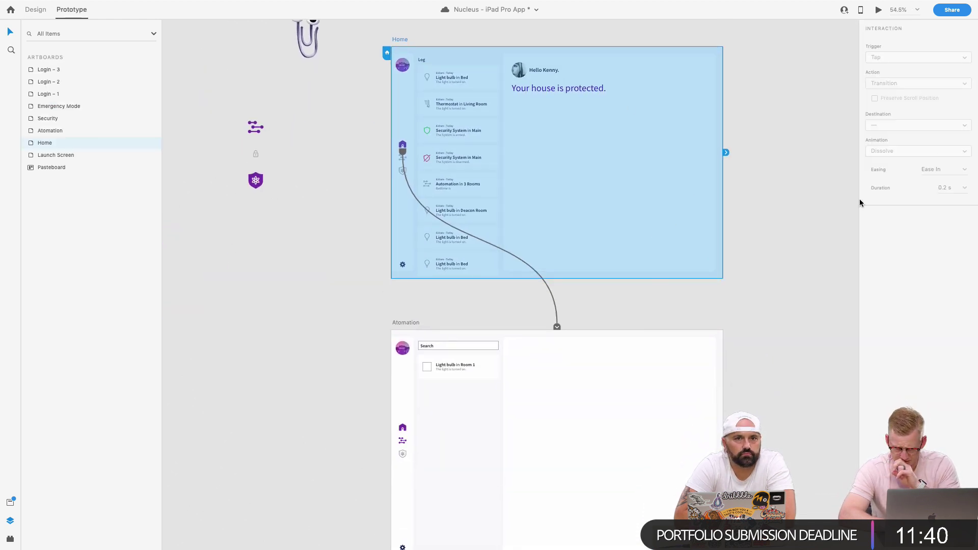
key(super+s)
drag(560, 329, 521, 362)
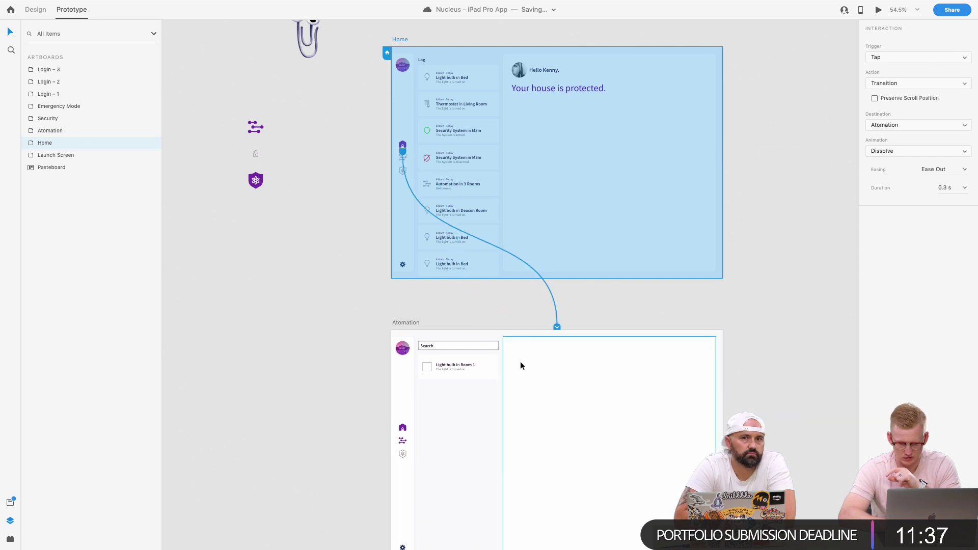
Review the trigger and action options of the house icon's transition, and preview the prototype from the Home artboard.
click(918, 57)
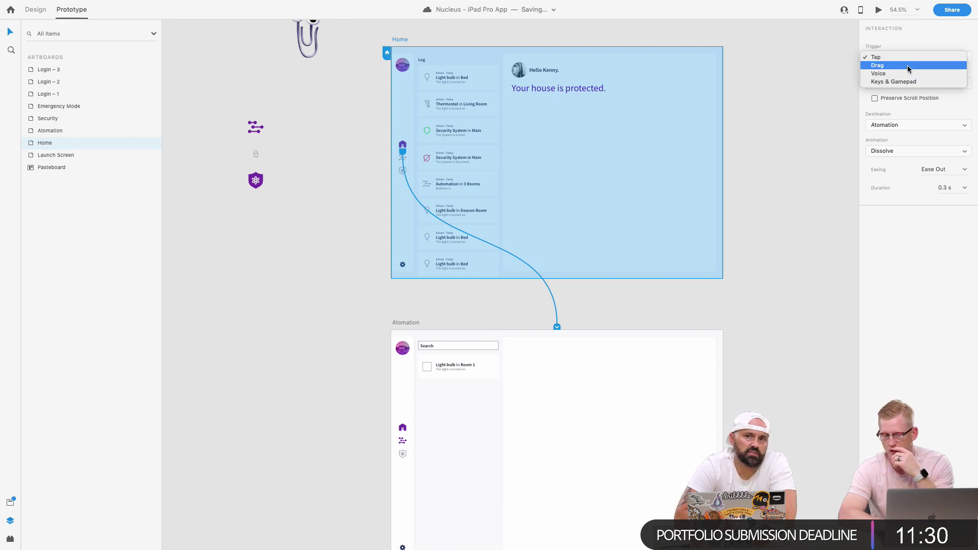
click(908, 57)
click(912, 83)
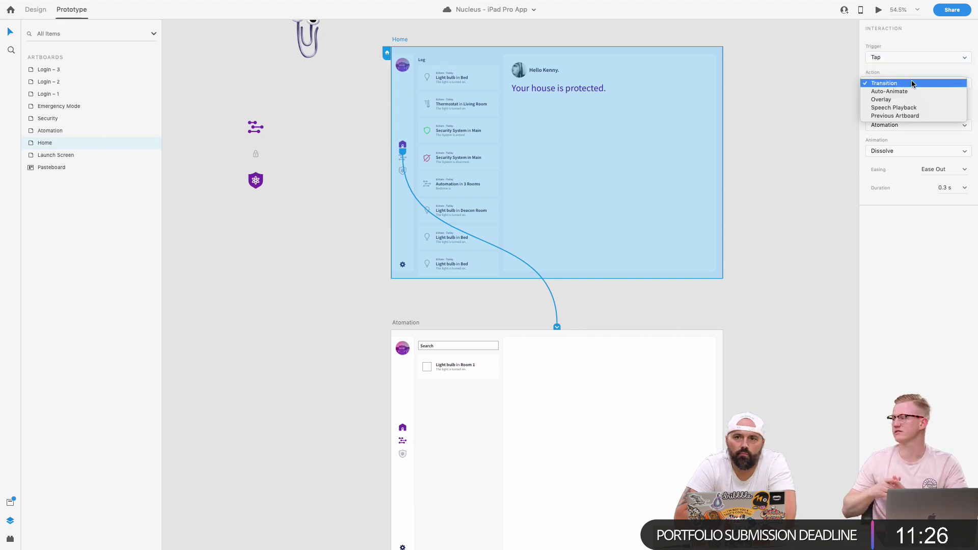
click(912, 83)
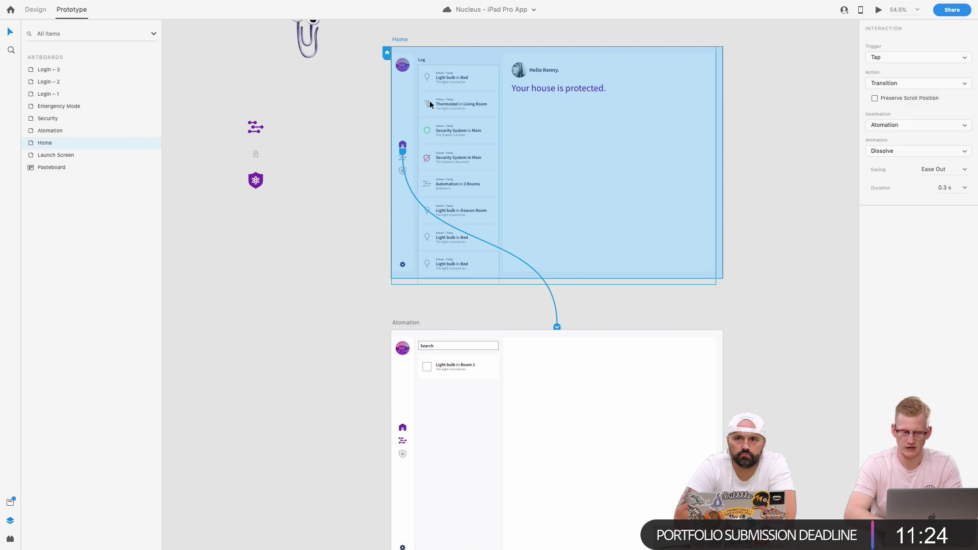
key(super+Return)
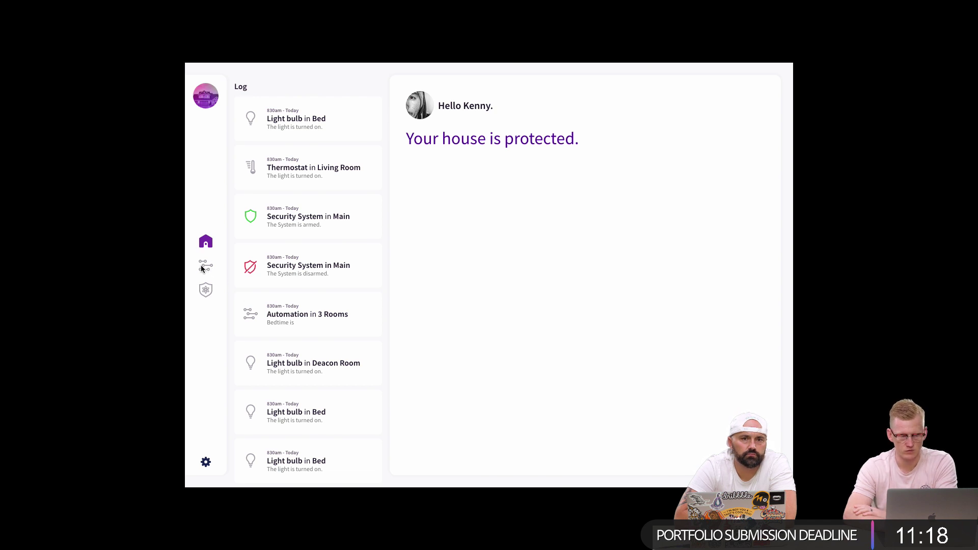
key(super+w)
Disconnect the Home sidebar's house icon from the Atomation artboard.
scroll(378, 265, up, 5)
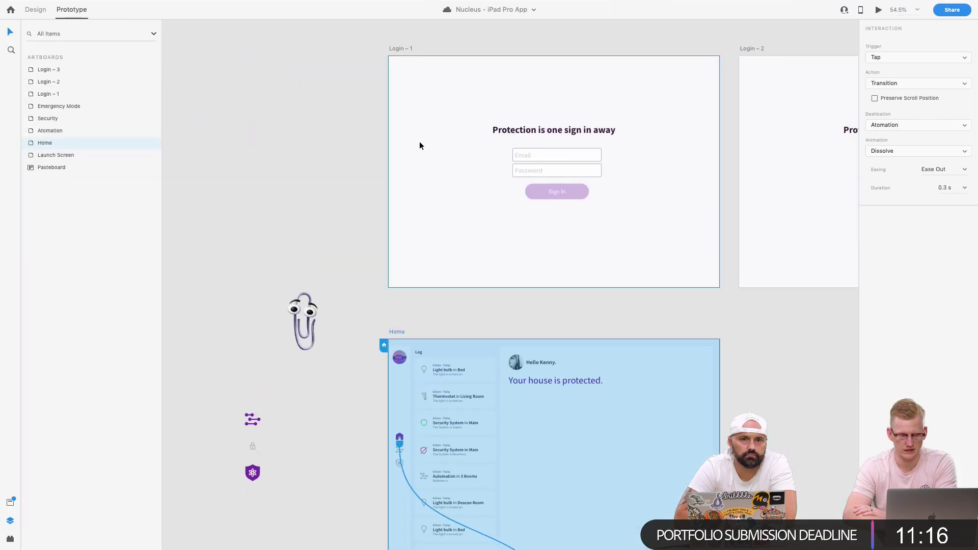
scroll(415, 148, down, 4)
drag(387, 213, 387, 244)
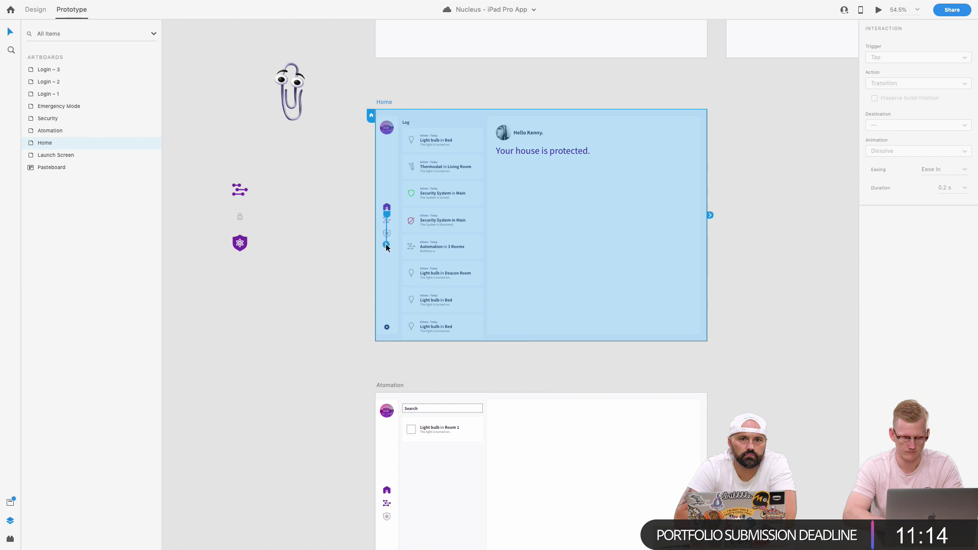
click(325, 250)
click(385, 206)
Link the automation icon inside the Home sidebar component to the Atomation artboard.
scroll(385, 205, up, 5)
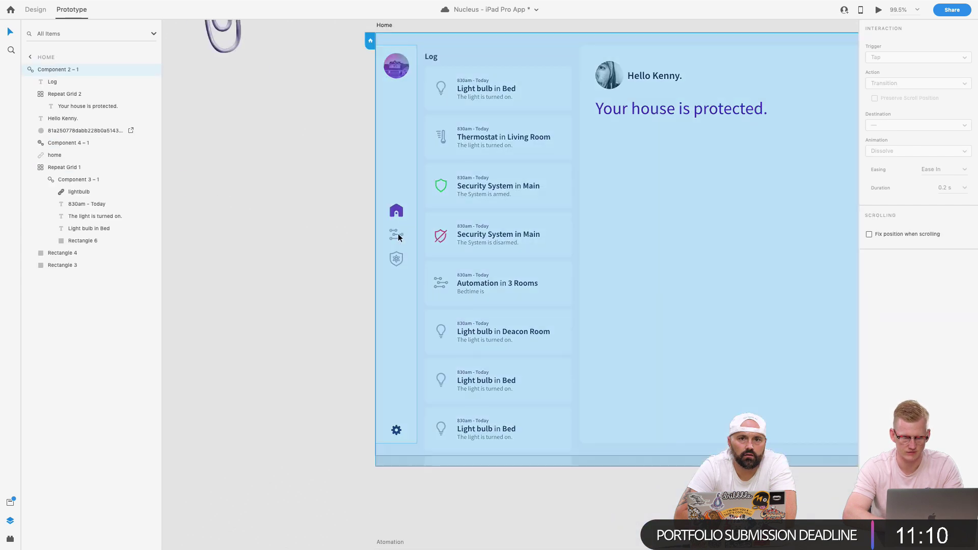
double_click(398, 236)
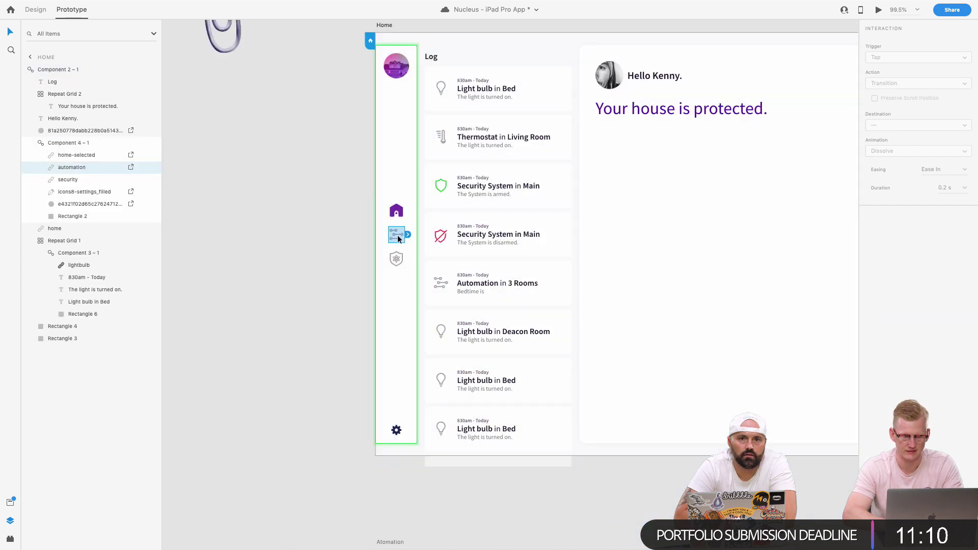
drag(407, 235, 538, 334)
scroll(538, 333, down, 3)
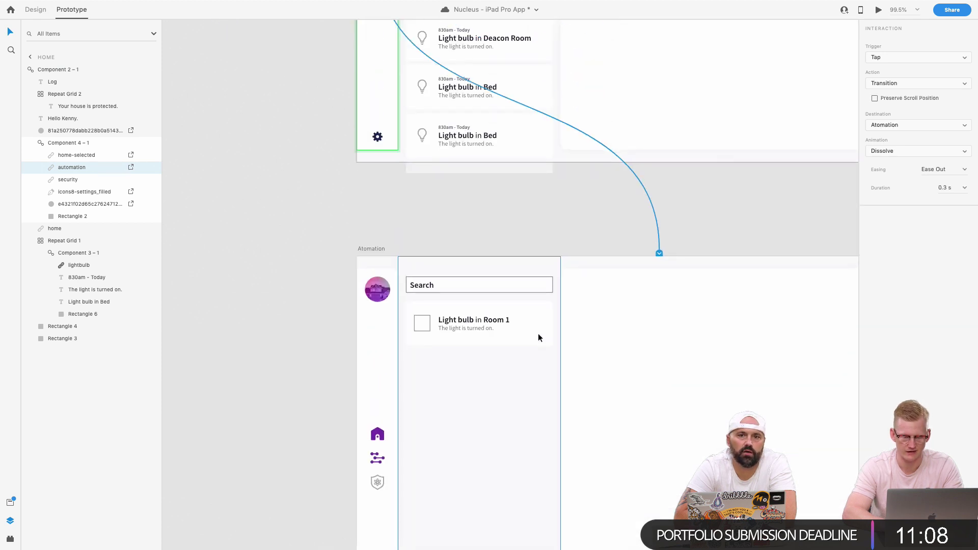
Preview the prototype starting from the Home artboard and return to the canvas.
click(438, 47)
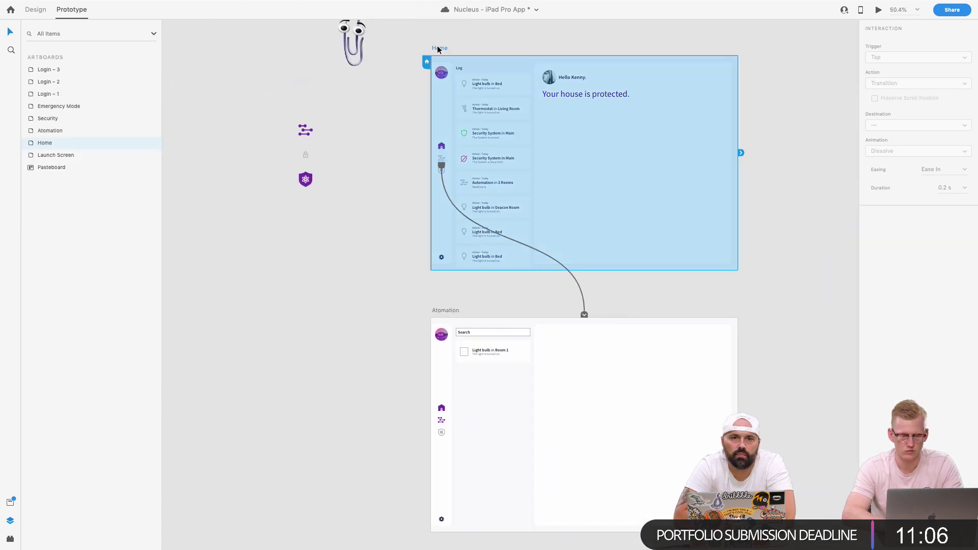
key(super+Return)
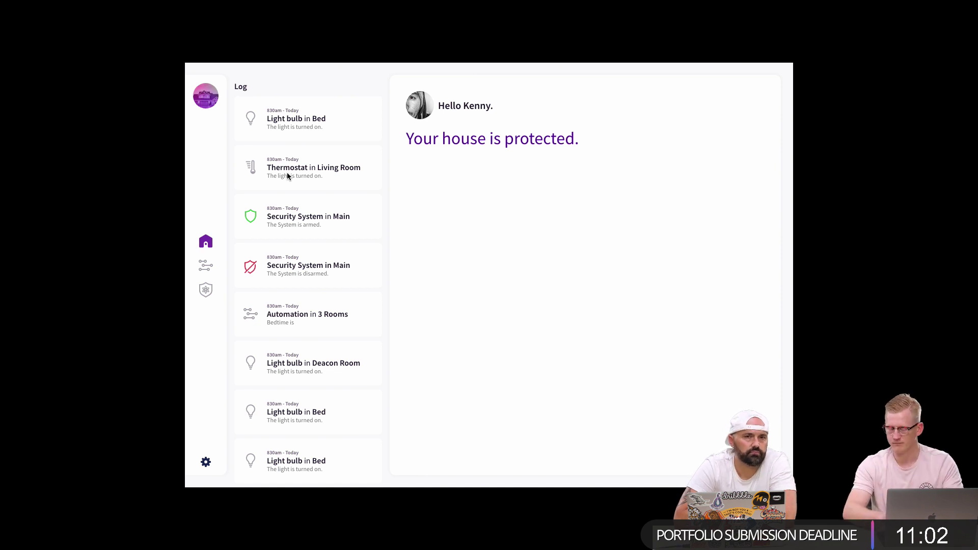
key(super+w)
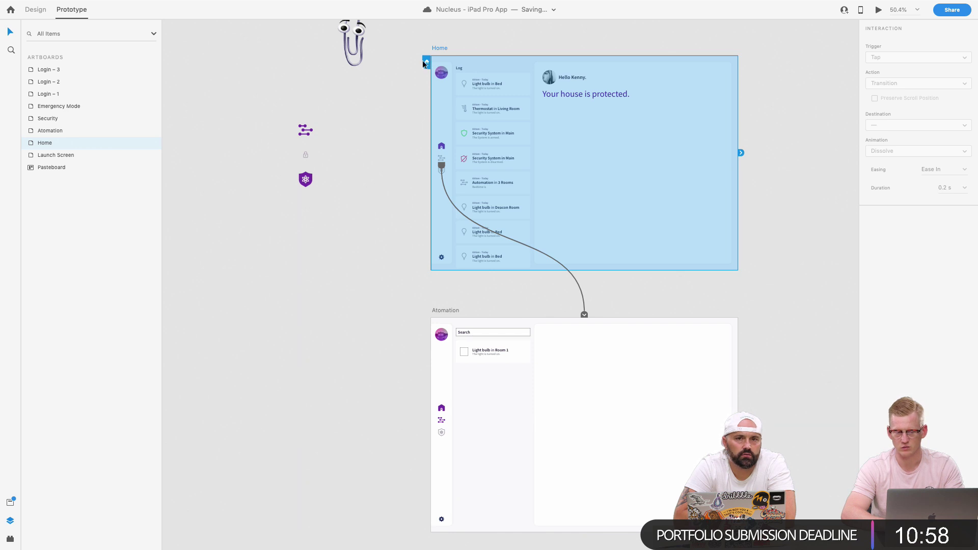
key(super+Return)
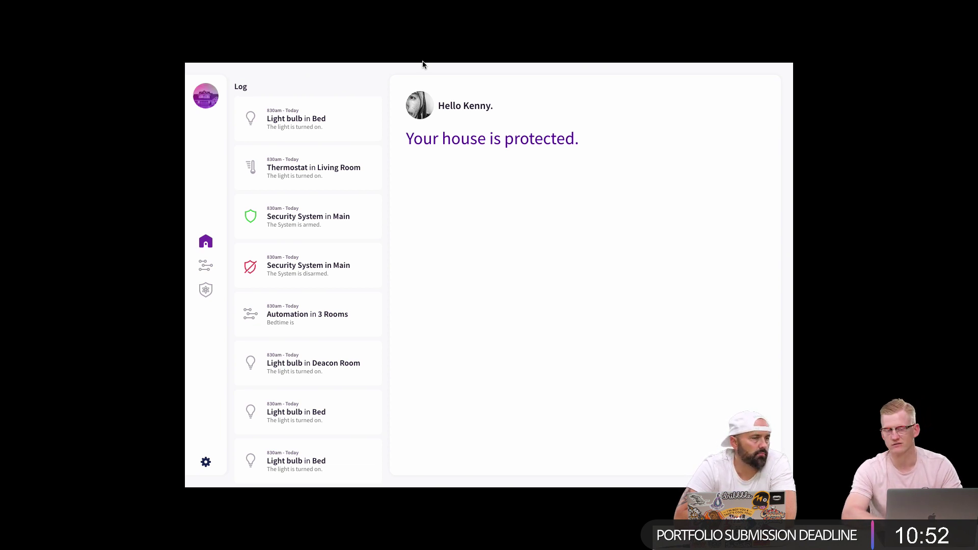
key(super+w)
Try the Launch Screen artboard as the prototype's home screen, and set the Home artboard back as the home screen.
scroll(423, 65, up, 10)
click(423, 62)
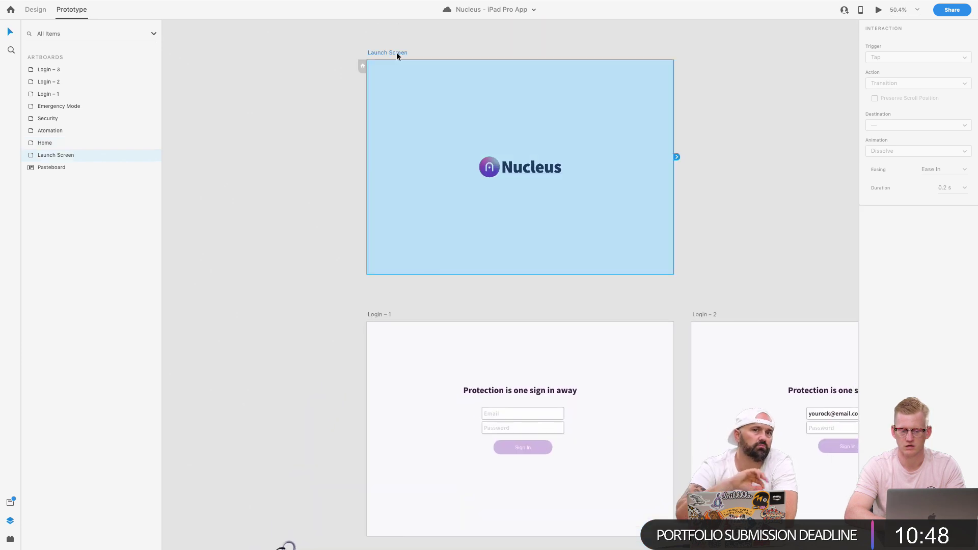
click(363, 66)
scroll(363, 71, down, 2)
scroll(365, 92, down, 20)
click(381, 91)
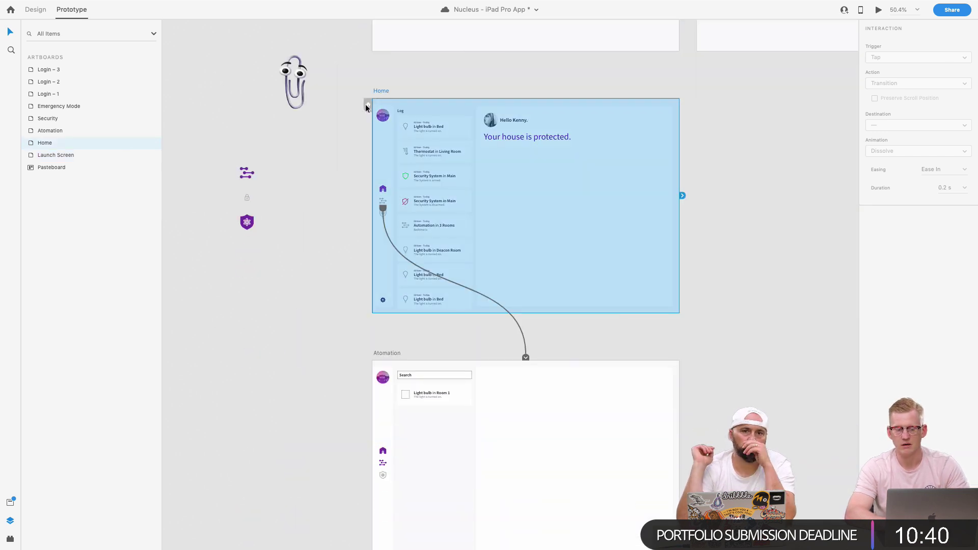
scroll(365, 104, down, 5)
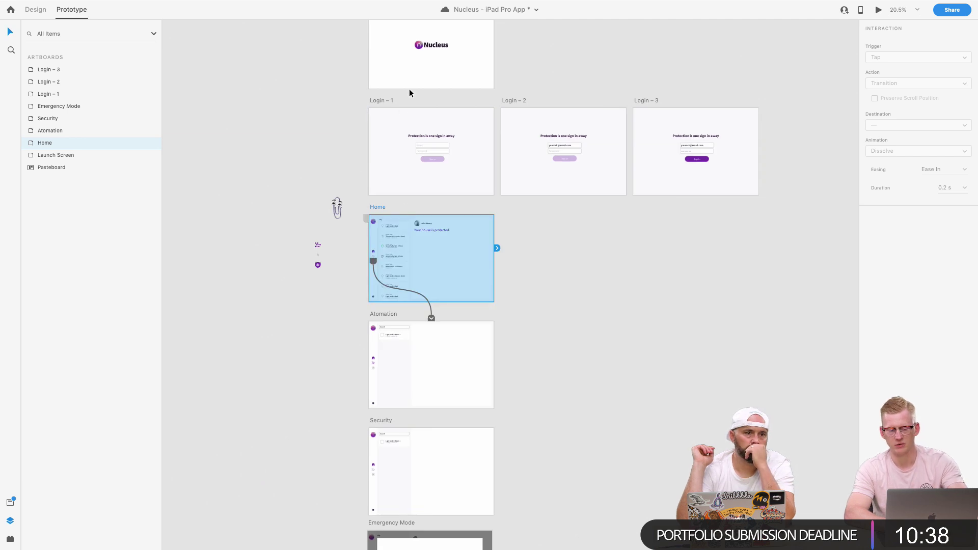
scroll(366, 219, up, 5)
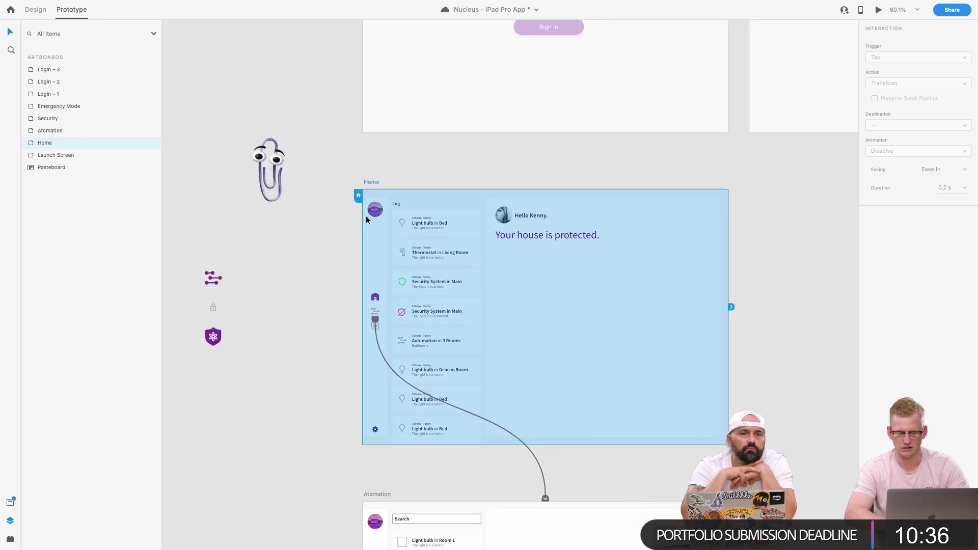
Preview the prototype from Home and test the automation icon's link to the Atomation screen.
key(super+Return)
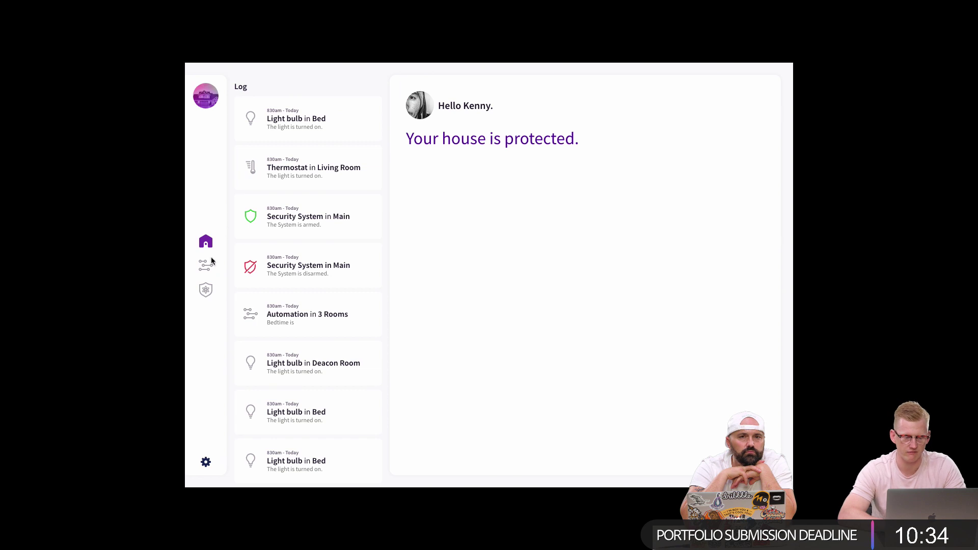
click(206, 266)
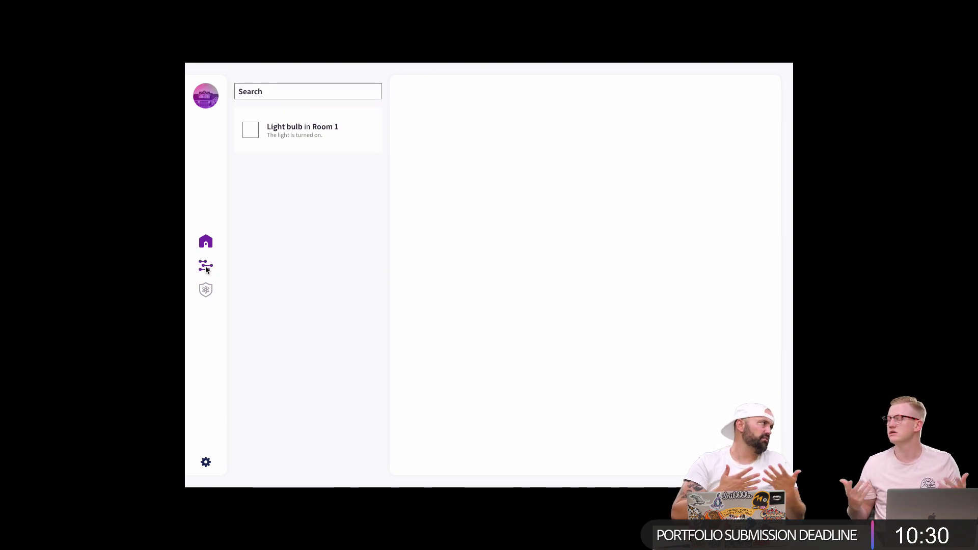
key(ctrl+Left)
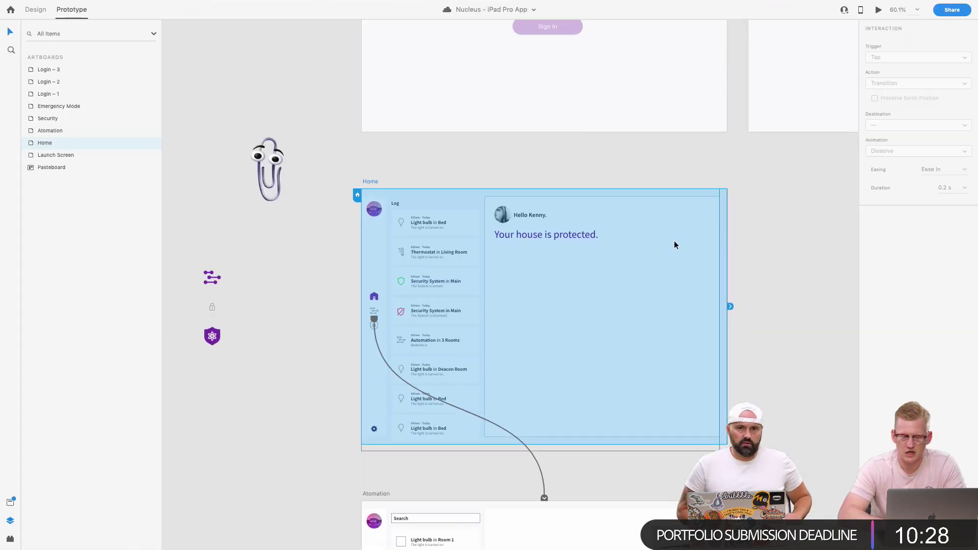
Change the action of the Home sidebar's automation icon to Auto-Animate, with Atomation as the destination.
click(416, 143)
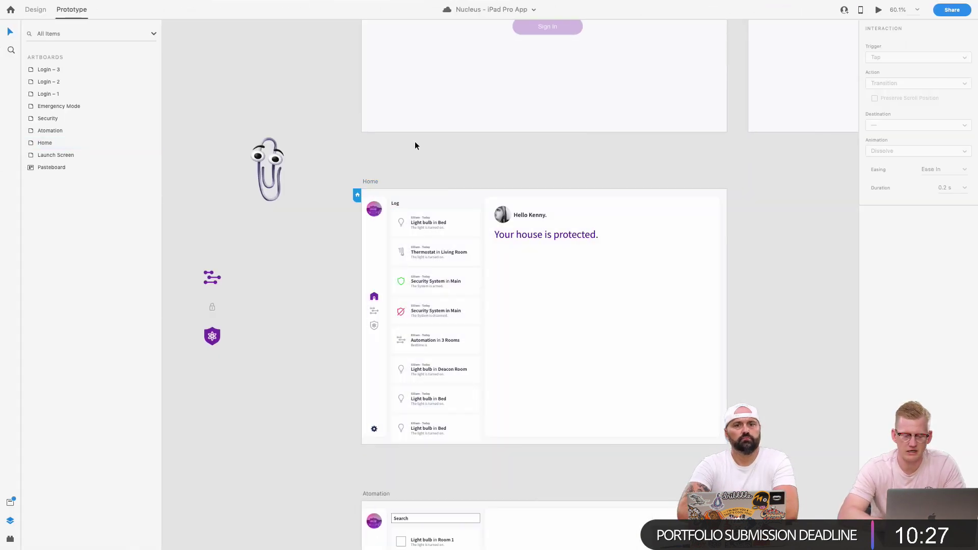
double_click(374, 312)
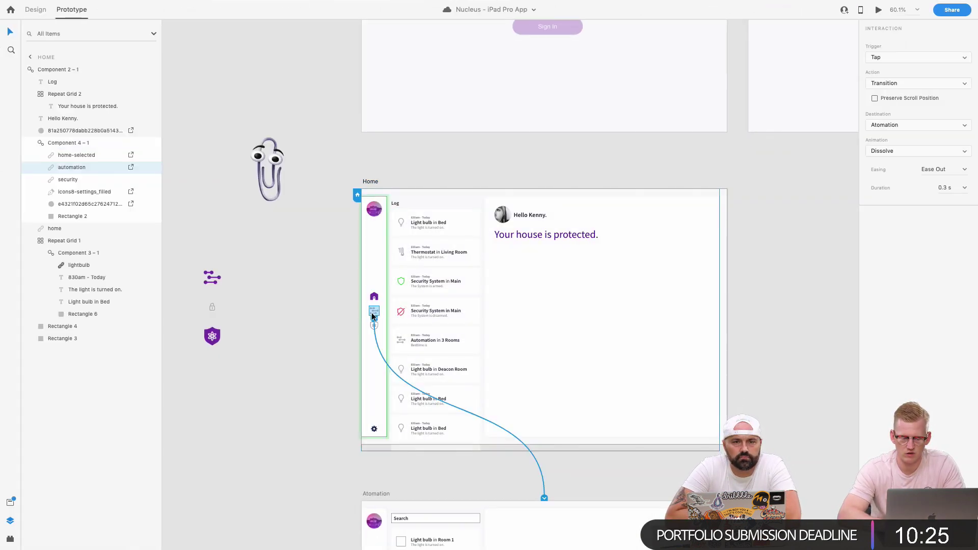
click(939, 84)
click(937, 93)
click(930, 114)
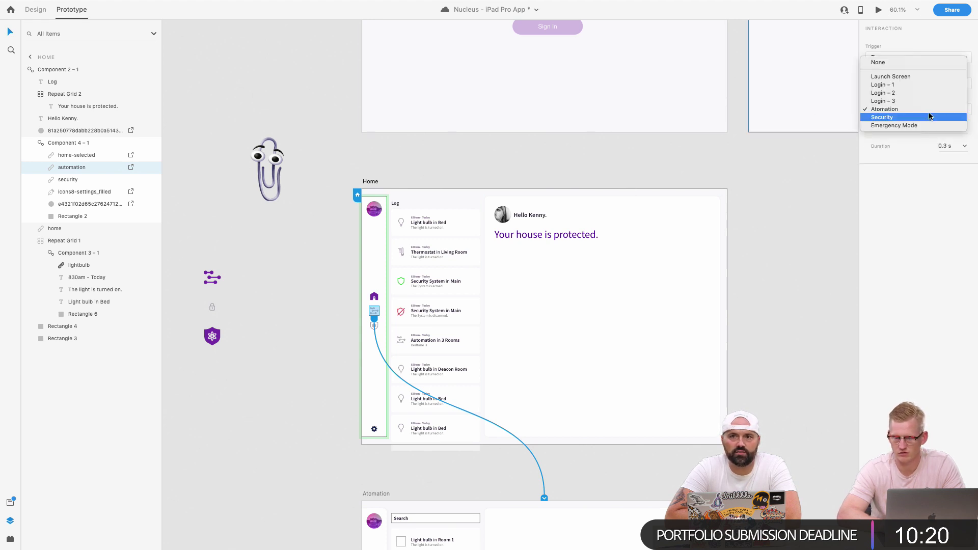
click(927, 109)
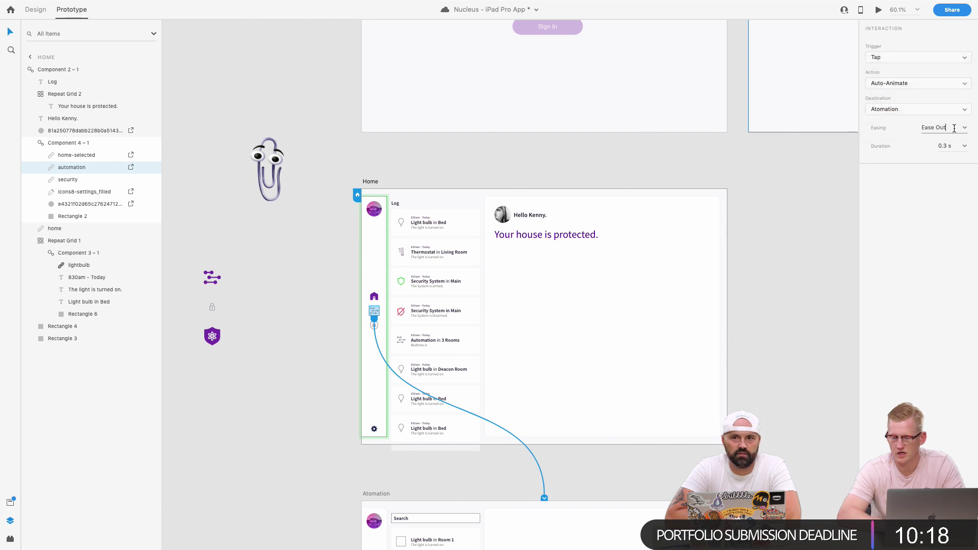
Try Snap easing for the auto-animation, and set the easing to Ease In-Out.
click(956, 129)
click(964, 128)
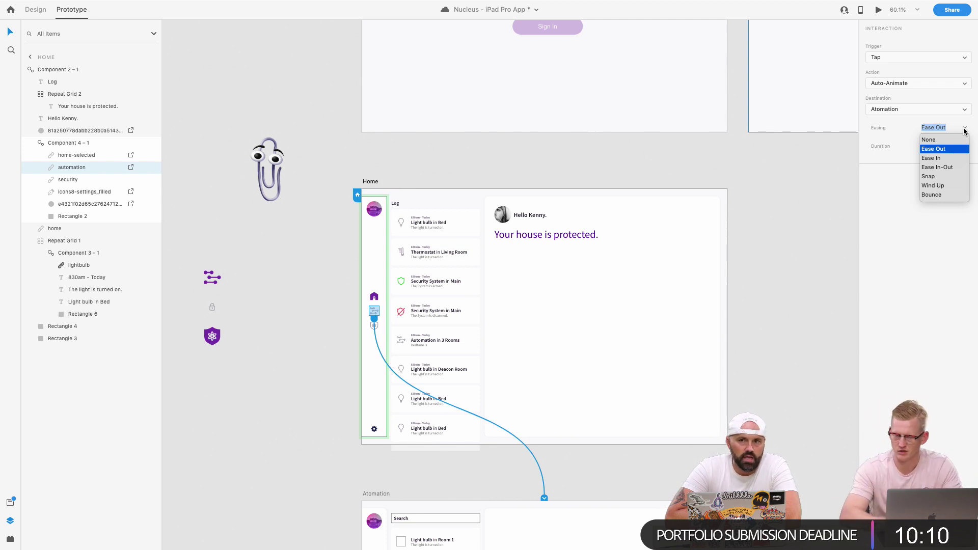
click(932, 177)
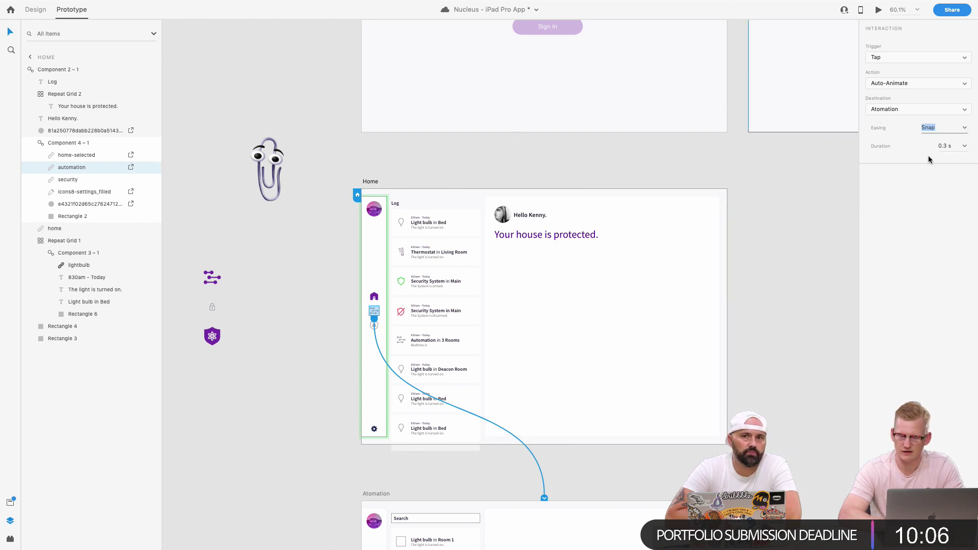
click(964, 128)
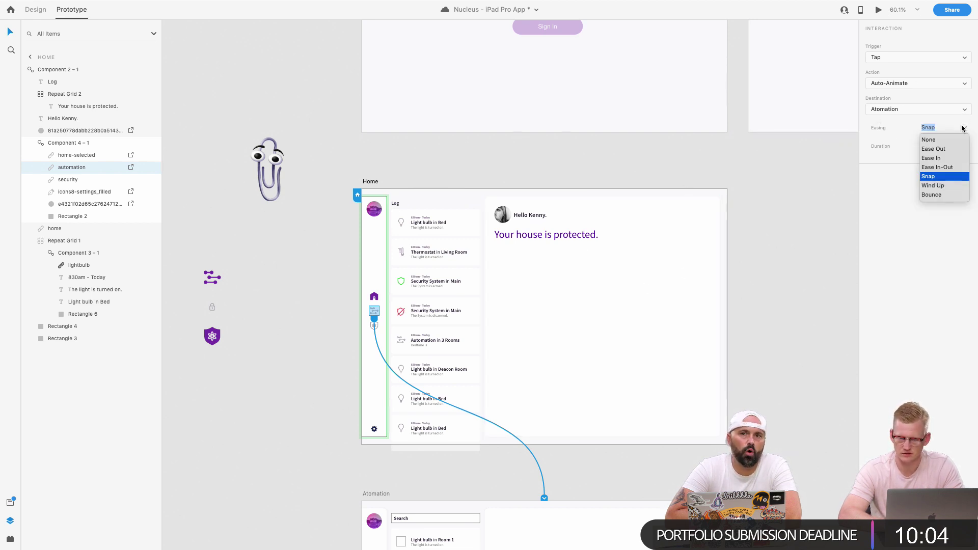
click(954, 167)
Preview the Home artboard and test the auto-animated change to the Atomation screen.
click(374, 183)
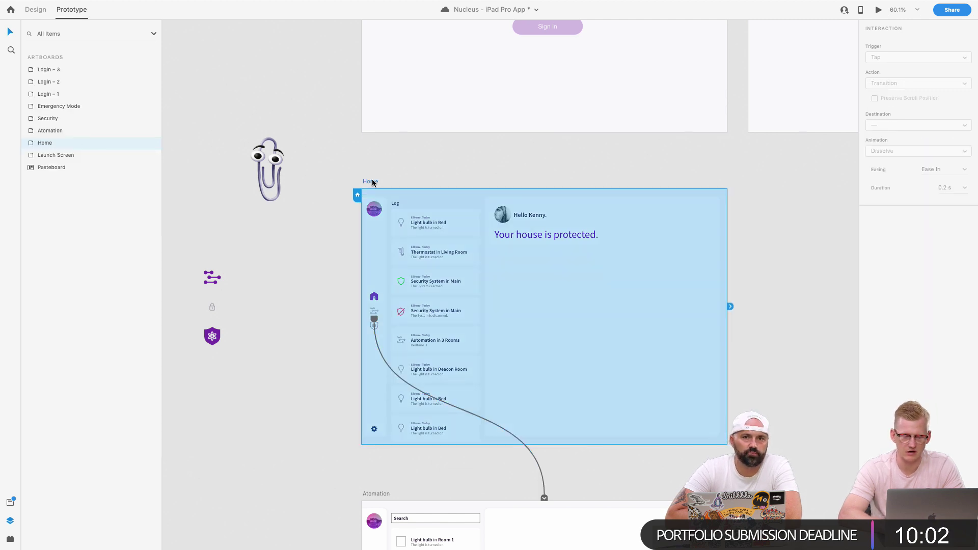
key(super+Return)
click(205, 266)
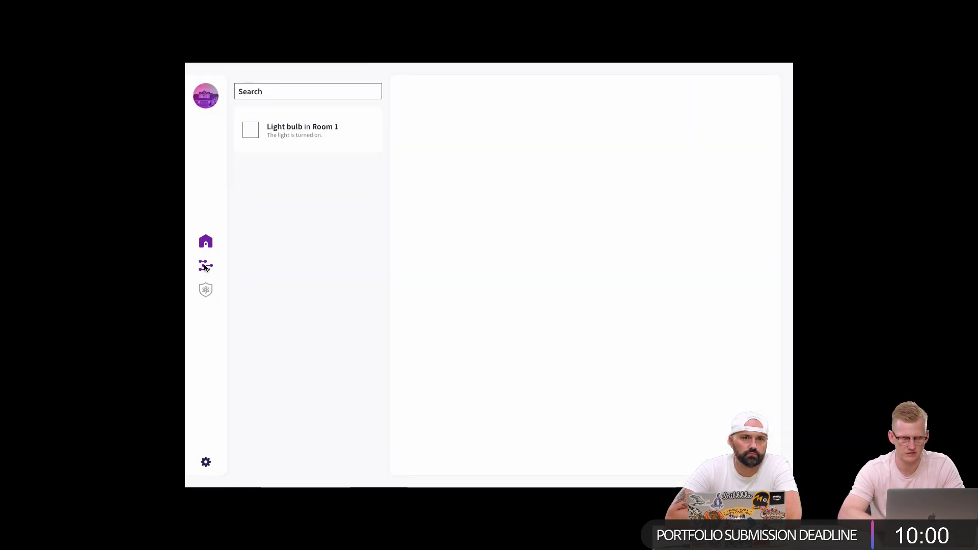
key(super+w)
In Design mode, set the opacity of the home-selected icon in the Atomation artboard's sidebar to 0%.
scroll(503, 454, down, 5)
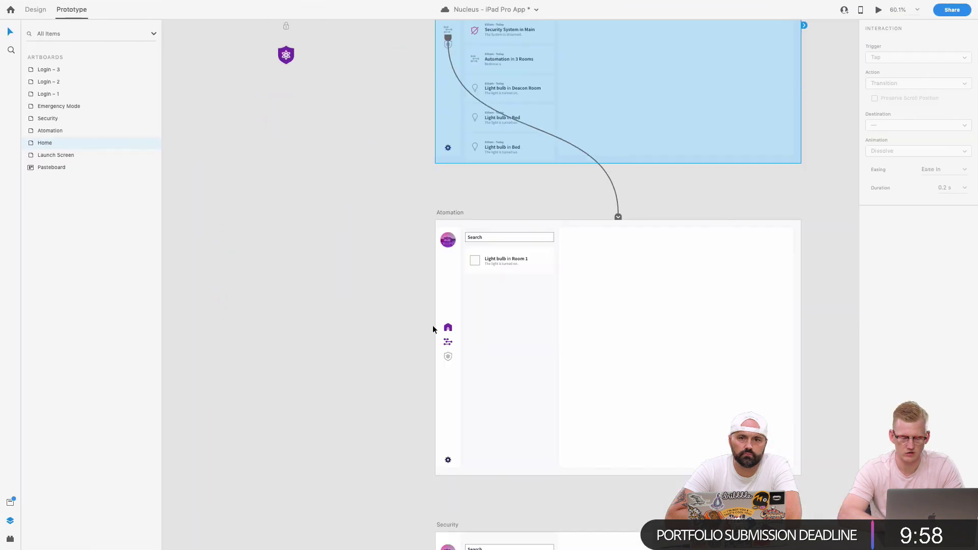
scroll(433, 329, up, 5)
click(488, 328)
click(498, 332)
key(super+1)
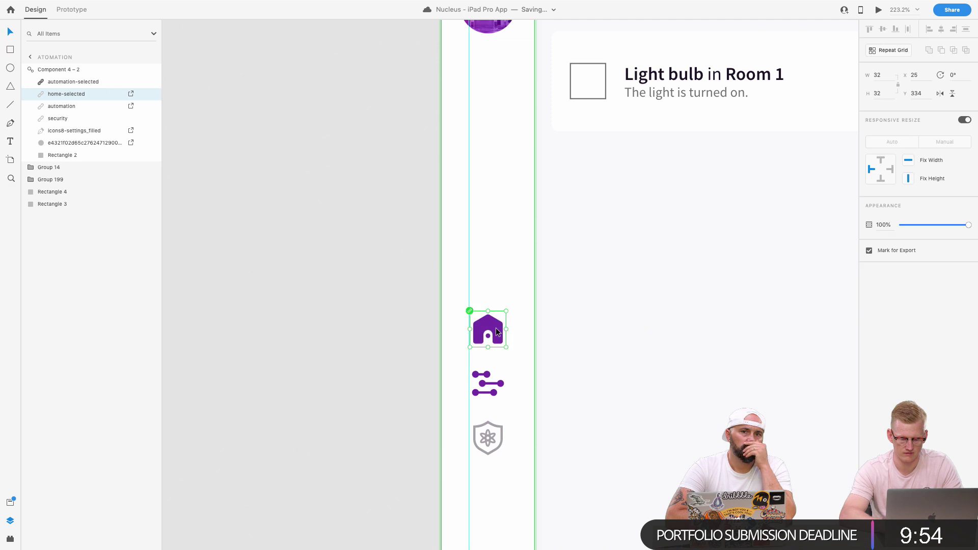
key(0)
key(0)
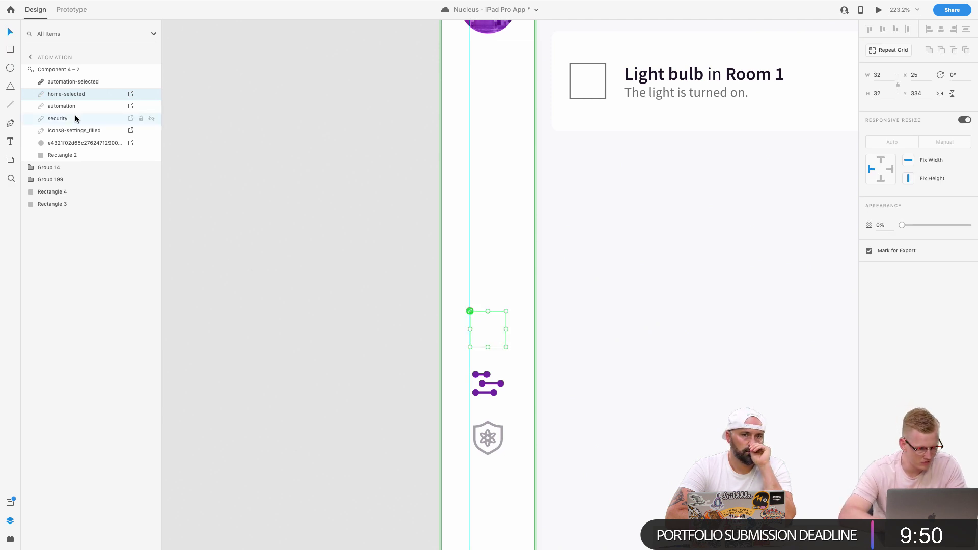
Select the home-selected icon in the Home artboard's sidebar and check the Home screen in the preview.
scroll(633, 224, down, 5)
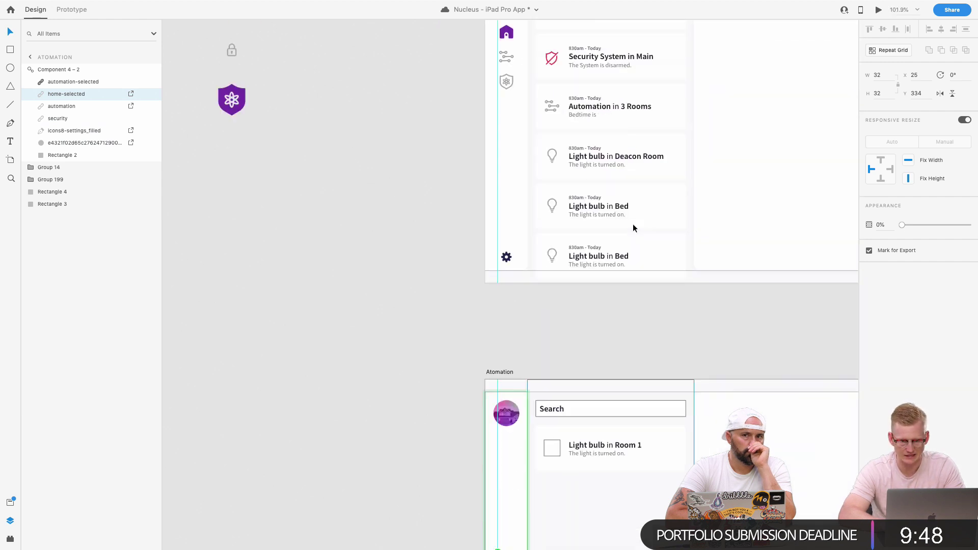
click(477, 239)
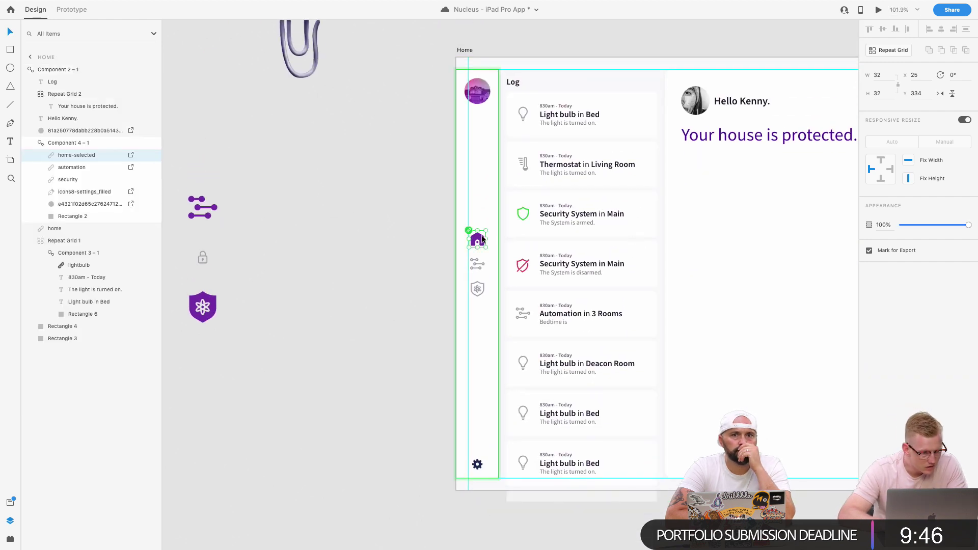
scroll(684, 298, right, 2)
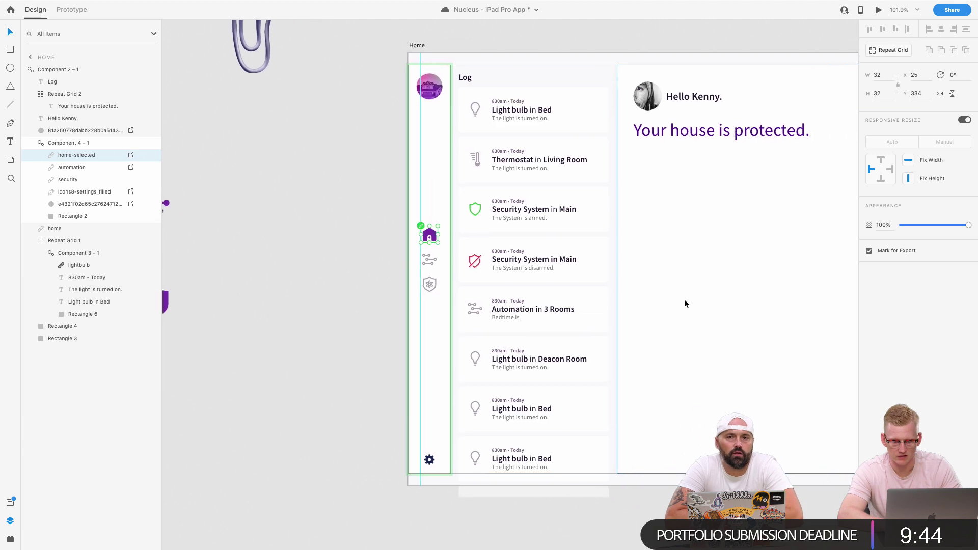
scroll(684, 299, left, 4)
scroll(506, 338, right, 2)
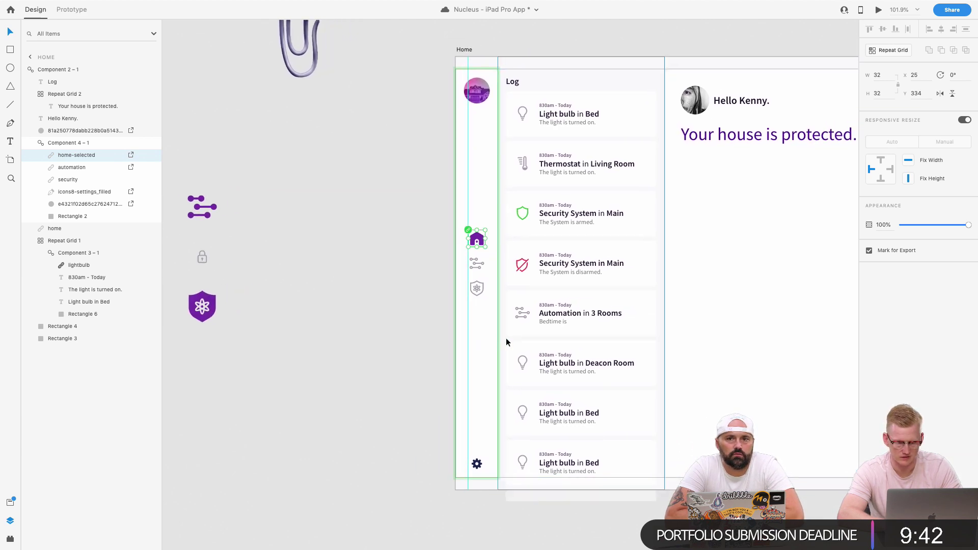
key(super+Return)
key(ctrl+Left)
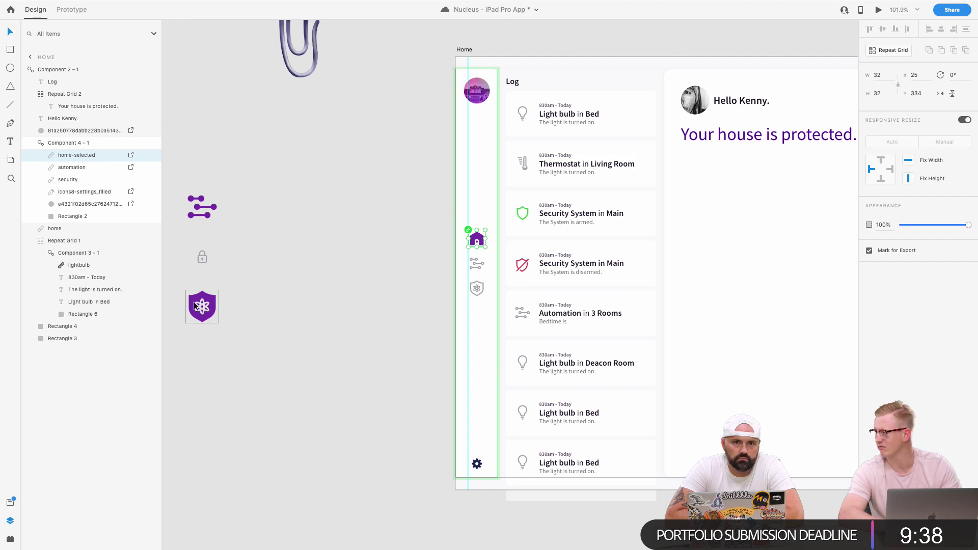
key(ctrl+Right)
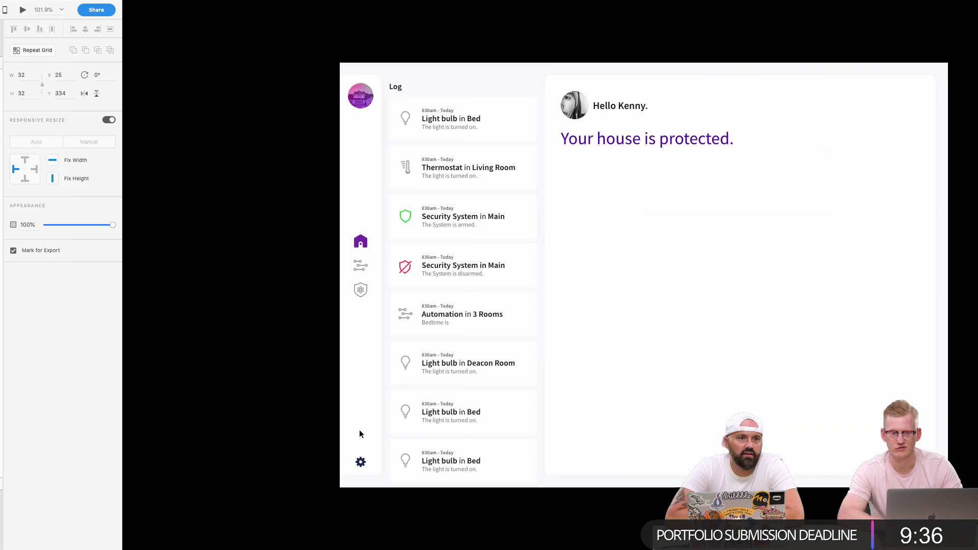
key(ctrl+Left)
Add the outlined home icon from the Nucleus library to the Home artboard's sidebar component, over the home-selected icon.
scroll(515, 322, down, 3)
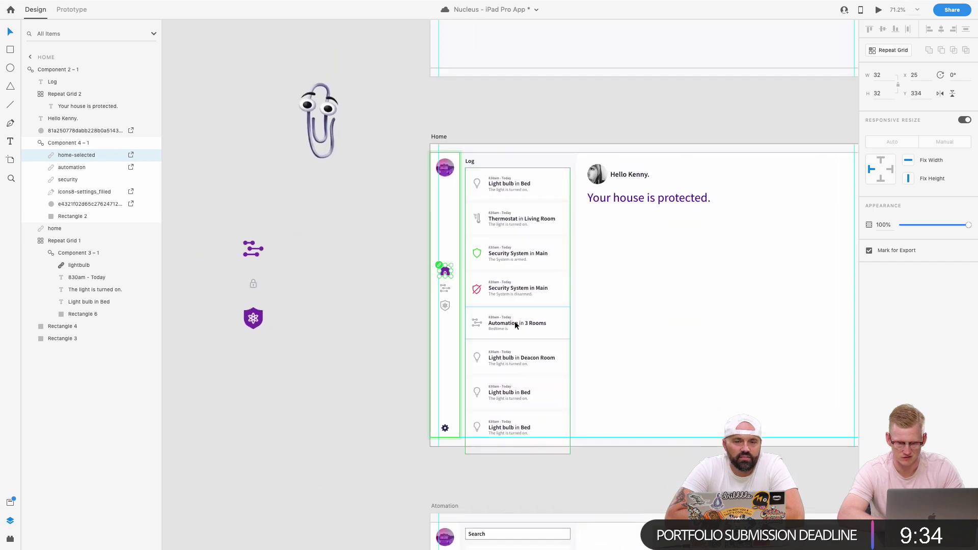
scroll(515, 322, up, 3)
scroll(514, 321, down, 5)
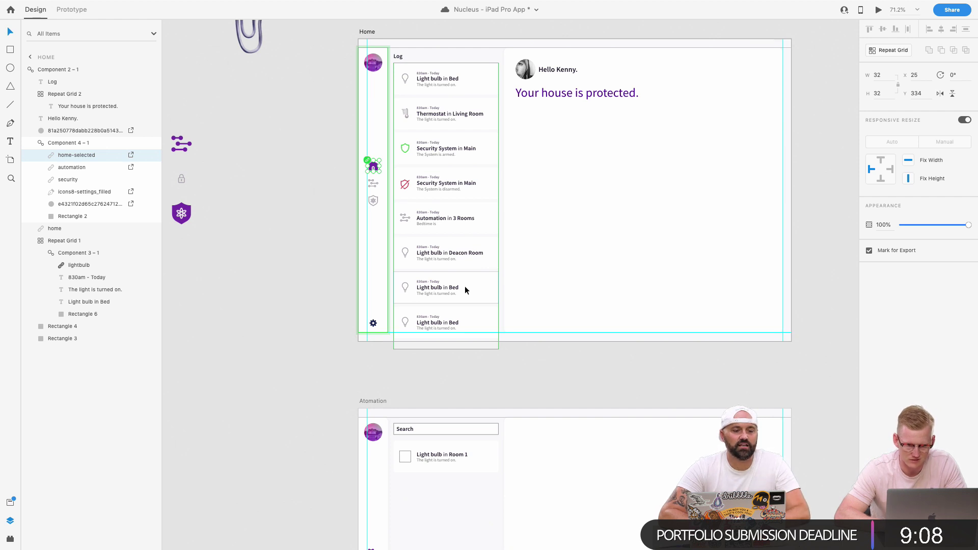
scroll(405, 148, up, 5)
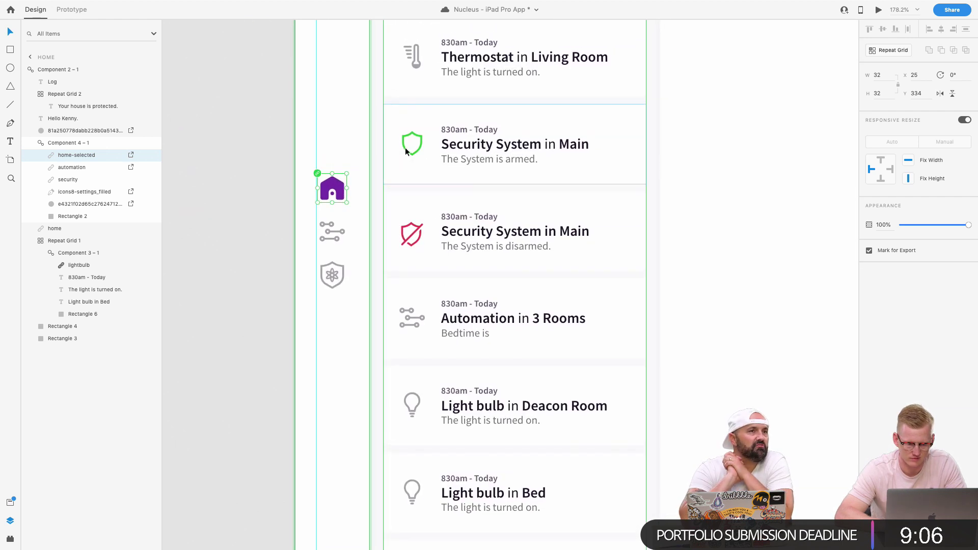
scroll(405, 148, down, 2)
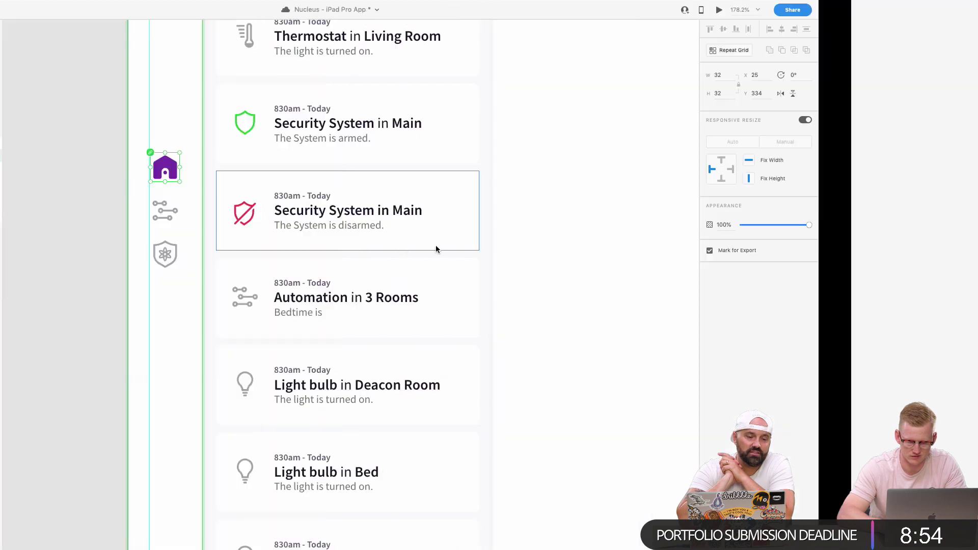
key(super+Tab)
drag(939, 146, 349, 157)
scroll(347, 167, up, 5)
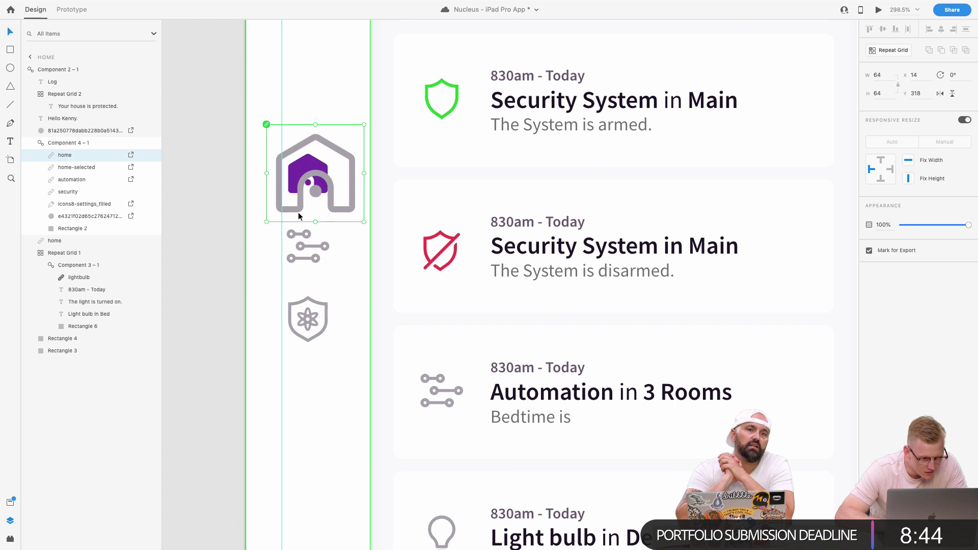
scroll(299, 212, down, 5)
scroll(298, 212, up, 4)
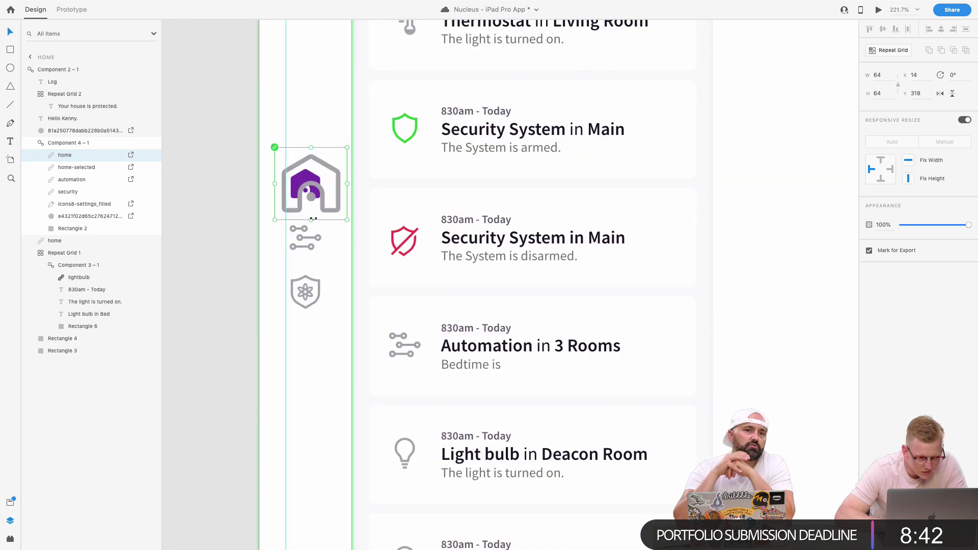
drag(313, 219, 315, 196)
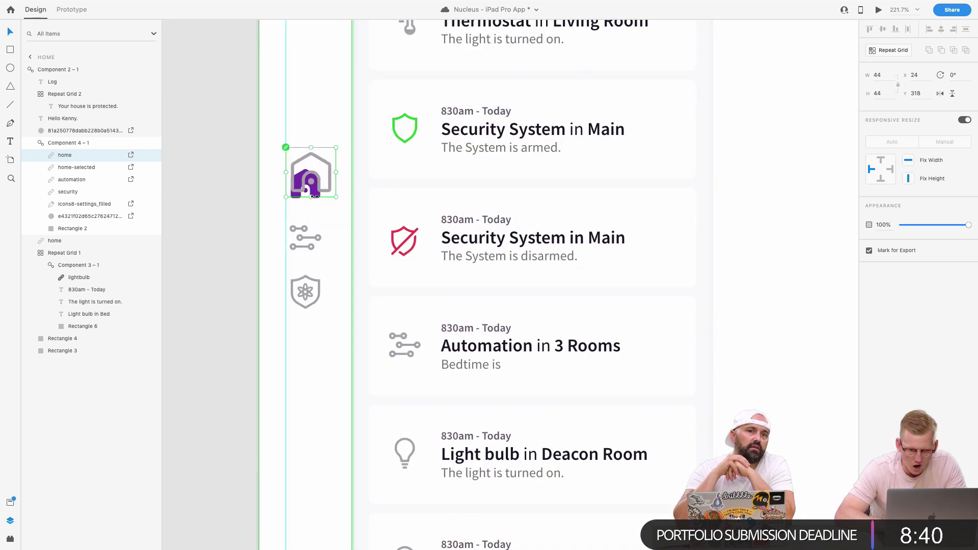
key(super+z)
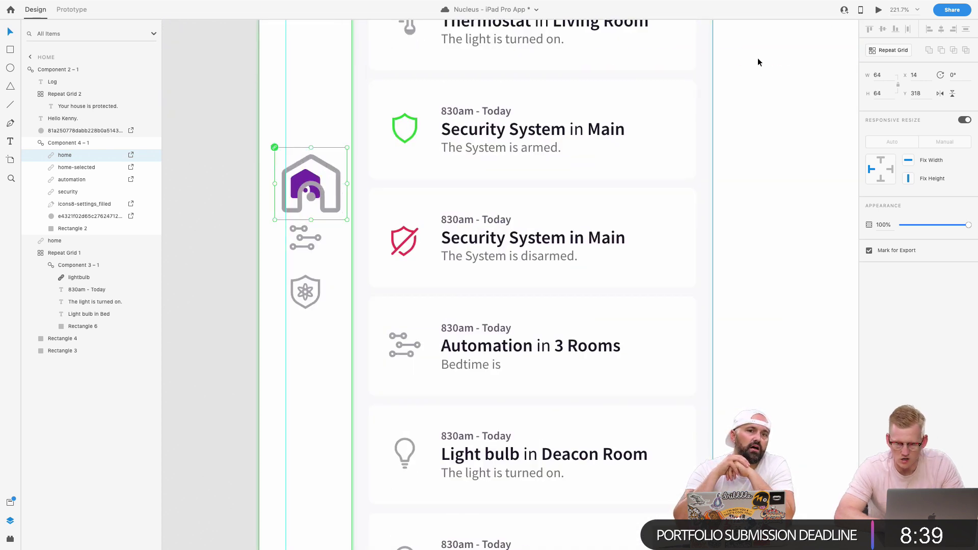
Turn off Responsive Resize for the outlined home icon and set its size to 32 × 32.
click(964, 120)
click(877, 75)
text(32)
key(Return)
Move the outlined home icon exactly over the home-selected icon at X 25, Y 334, and send it behind that icon.
scroll(192, 279, up, 5)
scroll(192, 280, up, 5)
scroll(192, 280, right, 3)
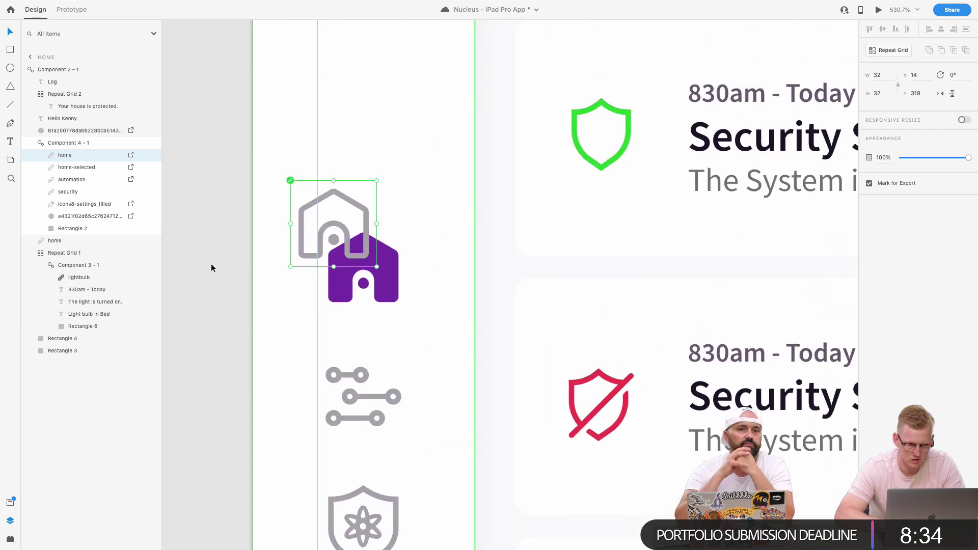
drag(367, 222, 394, 260)
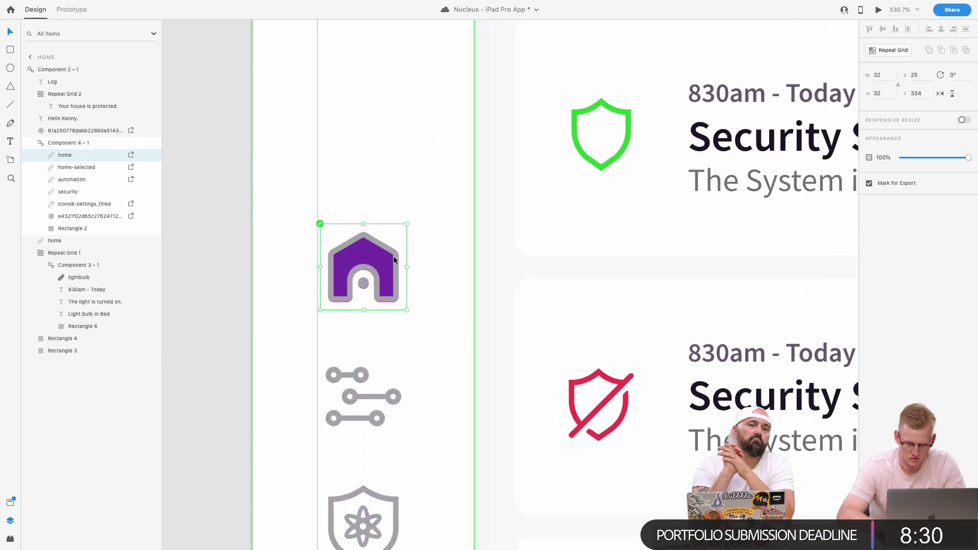
key(super+bracketleft)
Select the Atomation artboard's sidebar component to check its home icon, and save the document.
scroll(394, 259, down, 5)
scroll(394, 260, down, 5)
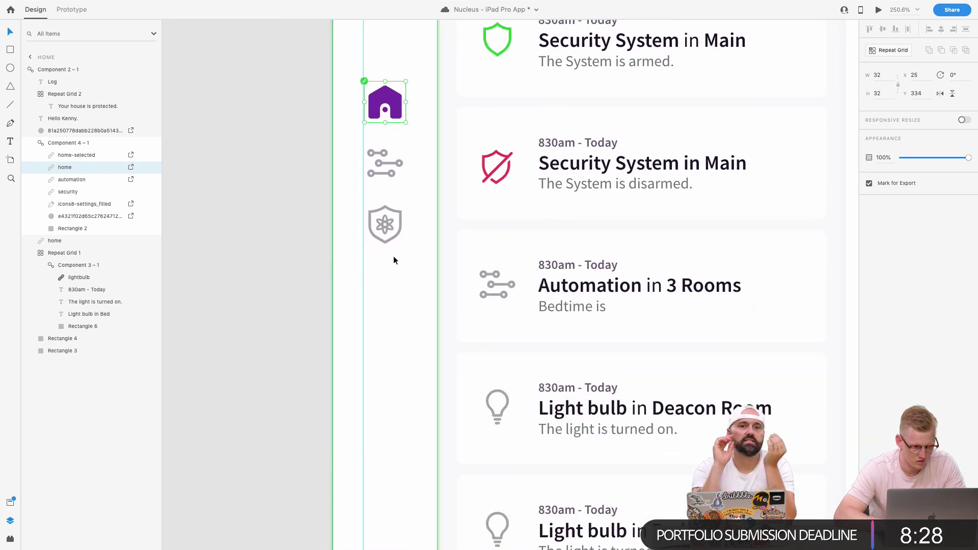
scroll(393, 260, down, 9)
scroll(393, 260, up, 2)
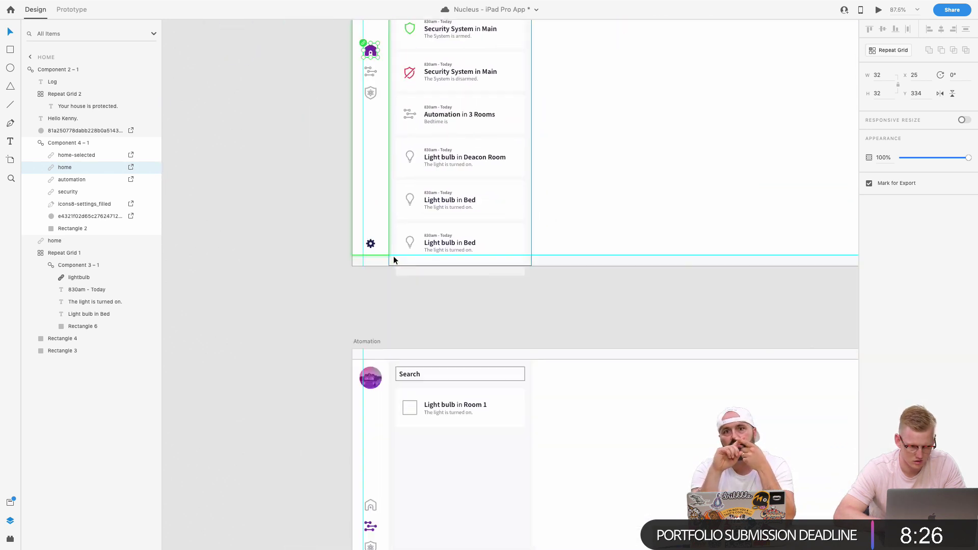
scroll(380, 286, down, 5)
scroll(368, 300, up, 6)
click(371, 286)
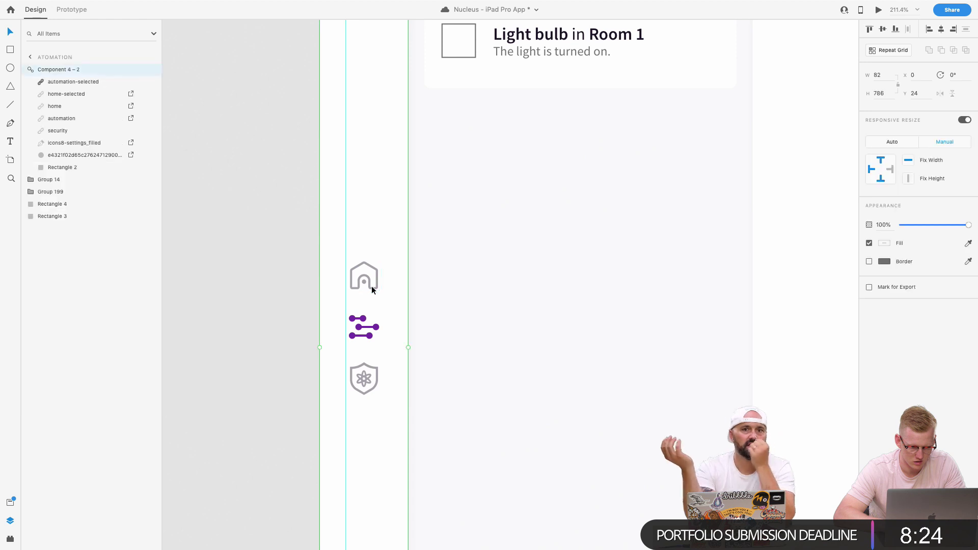
scroll(372, 285, down, 5)
scroll(371, 285, up, 6)
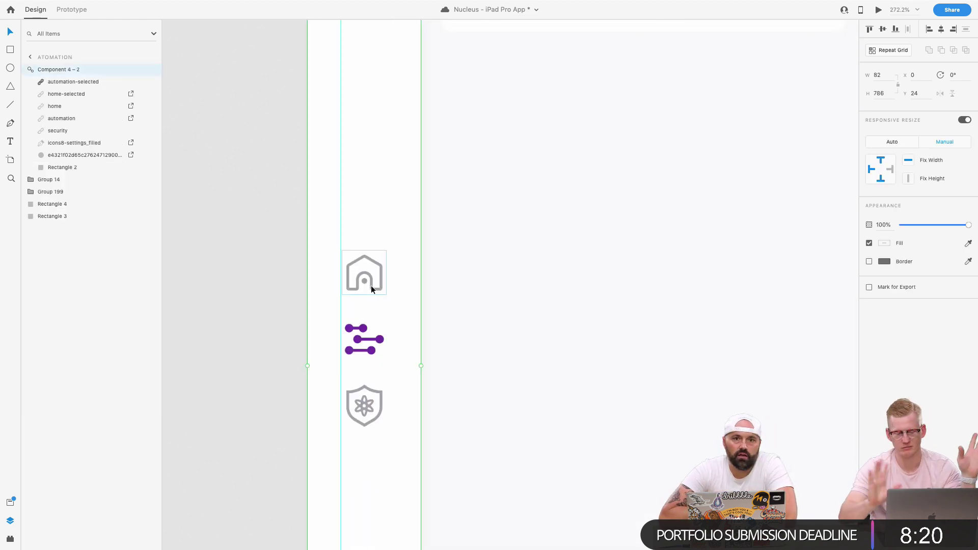
key(super+s)
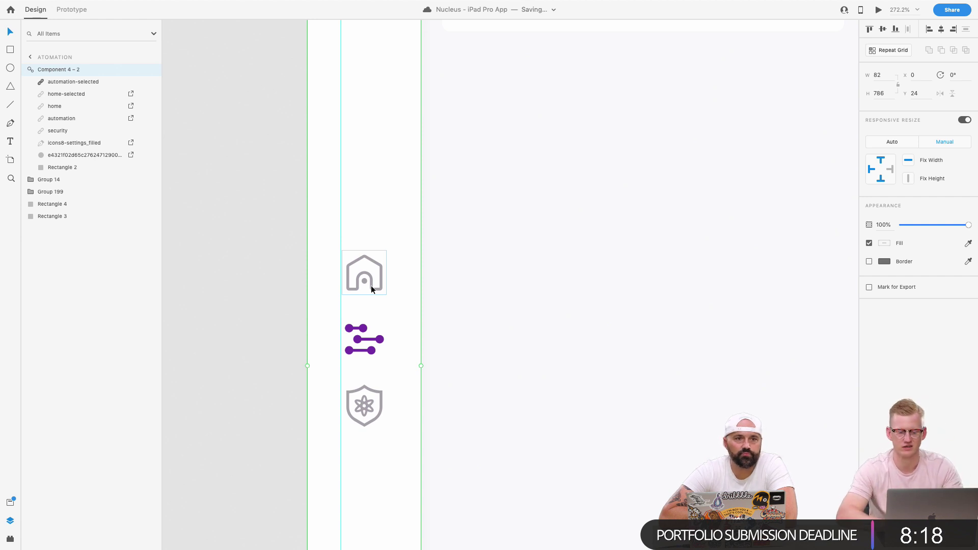
Preview the Home artboard, test the automation icon's transition to the Atomation screen, and close the preview.
scroll(371, 286, down, 5)
scroll(371, 285, down, 3)
scroll(370, 204, up, 5)
click(356, 151)
key(super+Return)
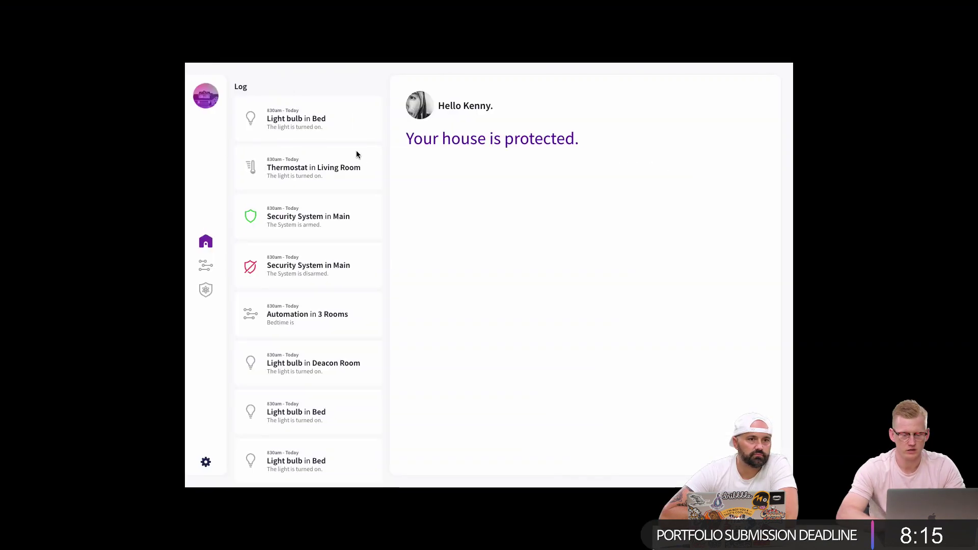
click(205, 268)
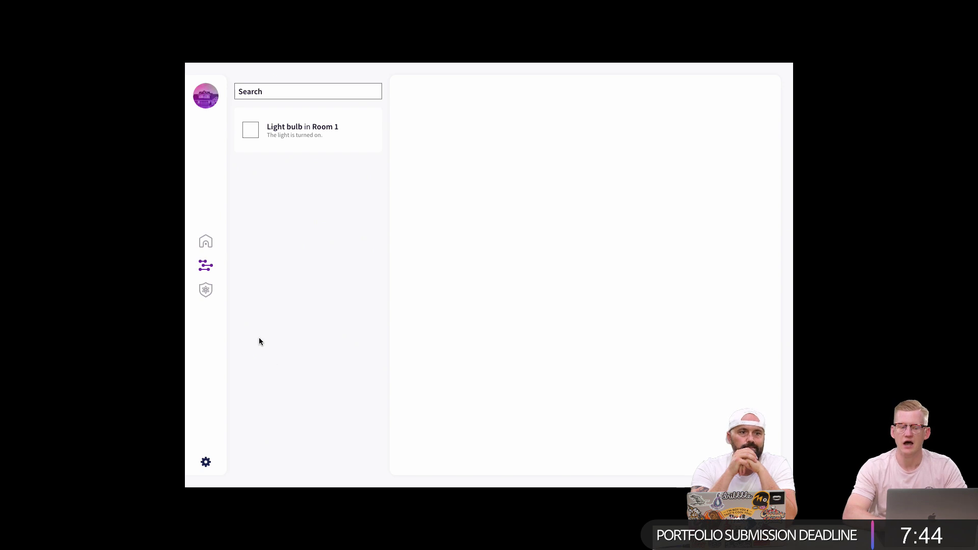
key(Escape)
Place the round logomark from the Nucleus library on the Launch Screen artboard, below the existing logo.
scroll(466, 342, left, 15)
scroll(509, 398, down, 3)
scroll(570, 458, up, 5)
scroll(570, 458, down, 5)
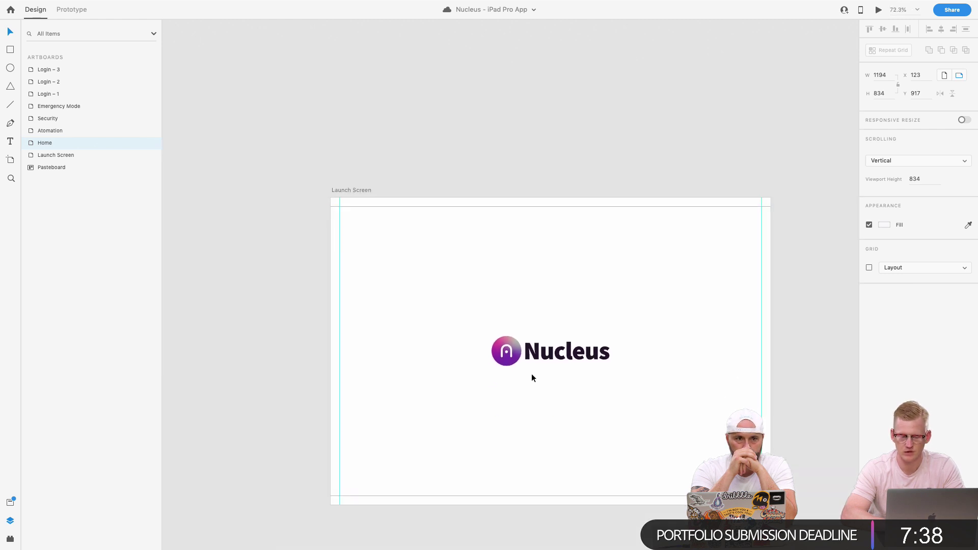
scroll(532, 378, down, 2)
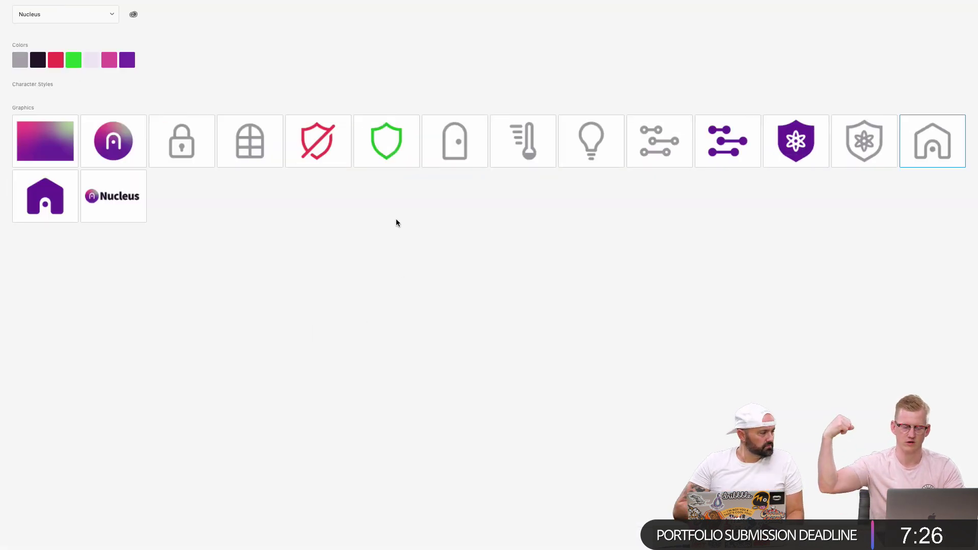
drag(112, 153, 189, 334)
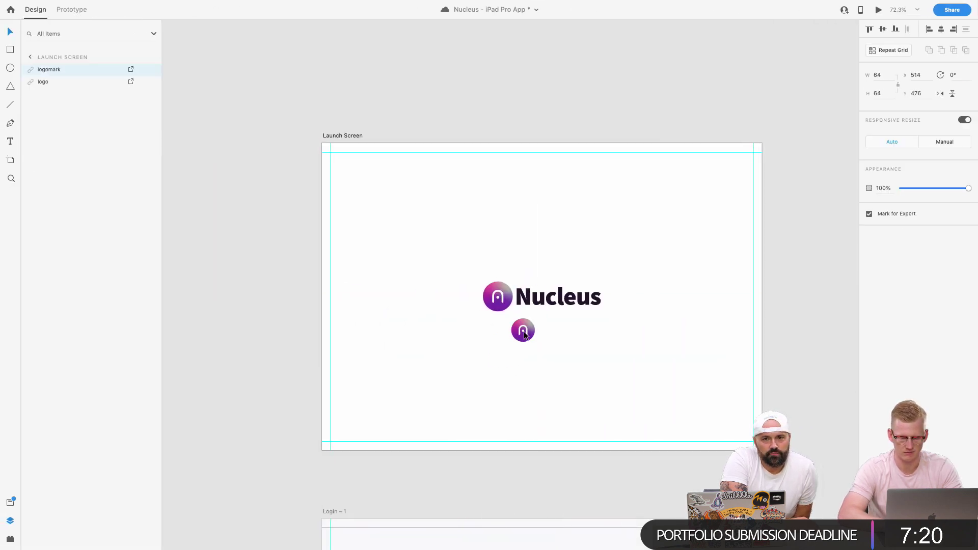
Delete the Nucleus logo from the Launch Screen and put the logomark in its place, enlarged to about 126 × 126.
click(533, 302)
key(Delete)
drag(529, 332, 543, 294)
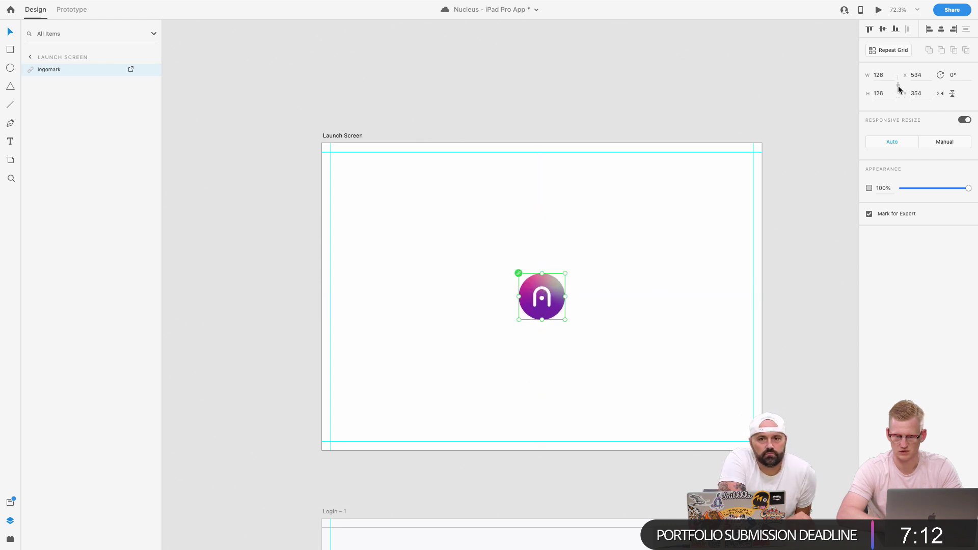
Try a size of 132 × 132 for the Launch Screen's logomark.
click(885, 78)
text(132)
key(Return)
drag(551, 313, 551, 312)
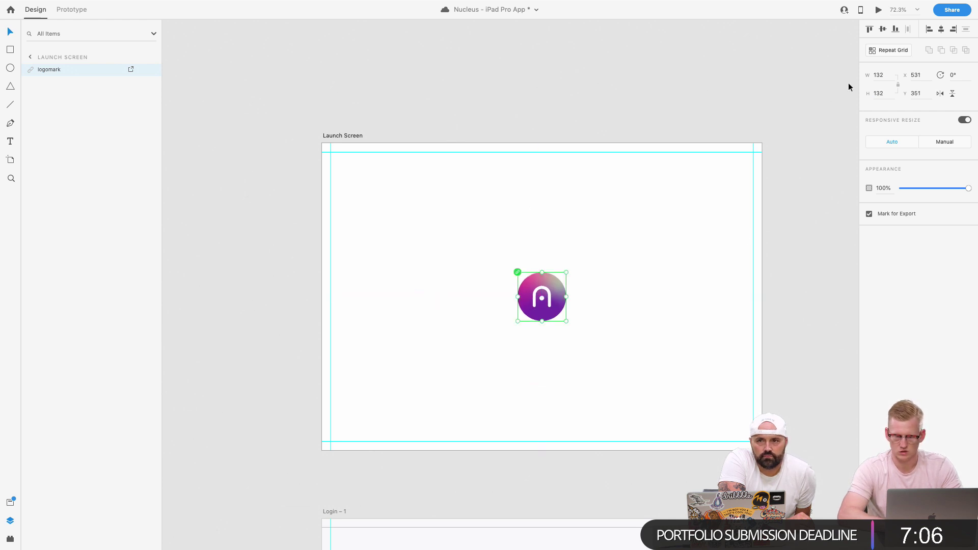
Set the logomark's size to 160 × 160 and centre it horizontally and vertically on the Launch Screen.
text(1)
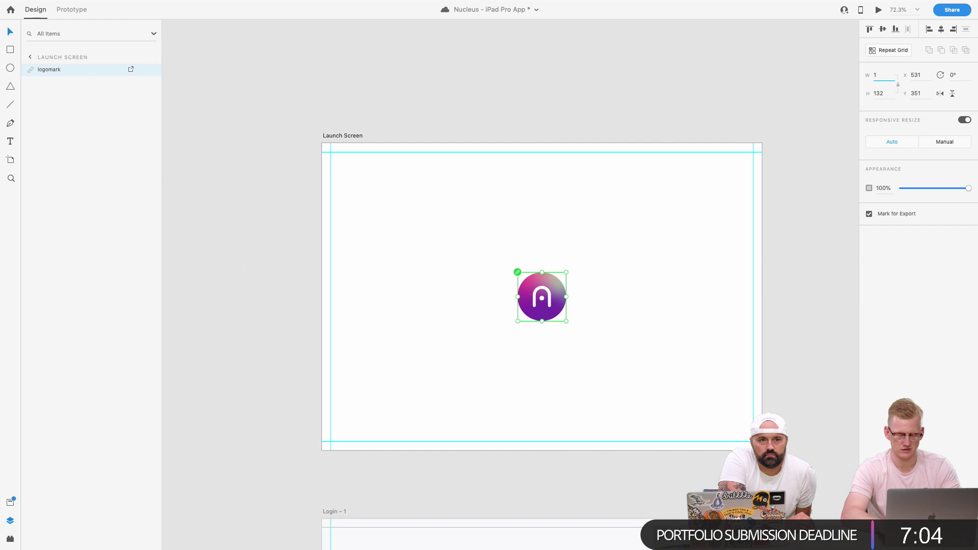
text(60)
key(Return)
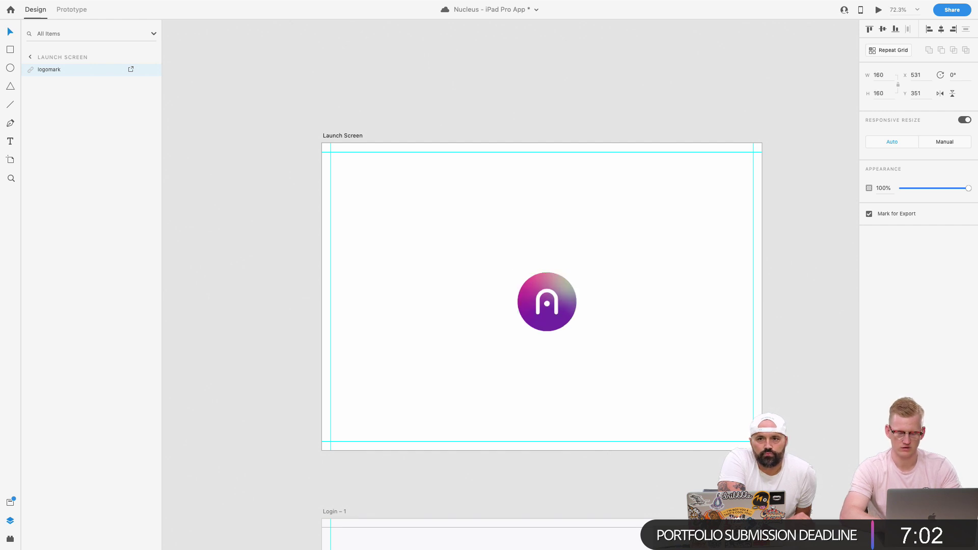
click(941, 29)
click(883, 29)
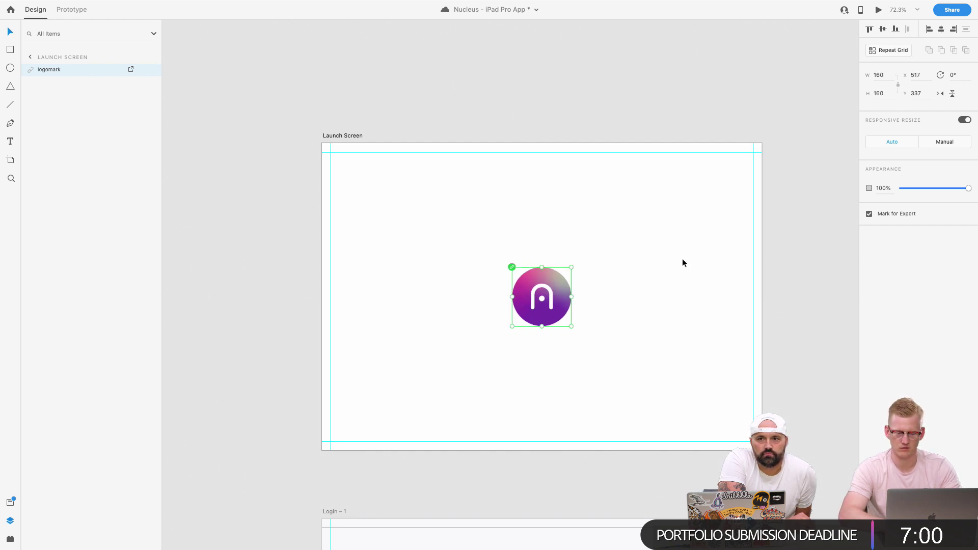
Review the Launch Screen alongside the login artboards, and select the background rectangle of Login – 2.
scroll(683, 263, up, 3)
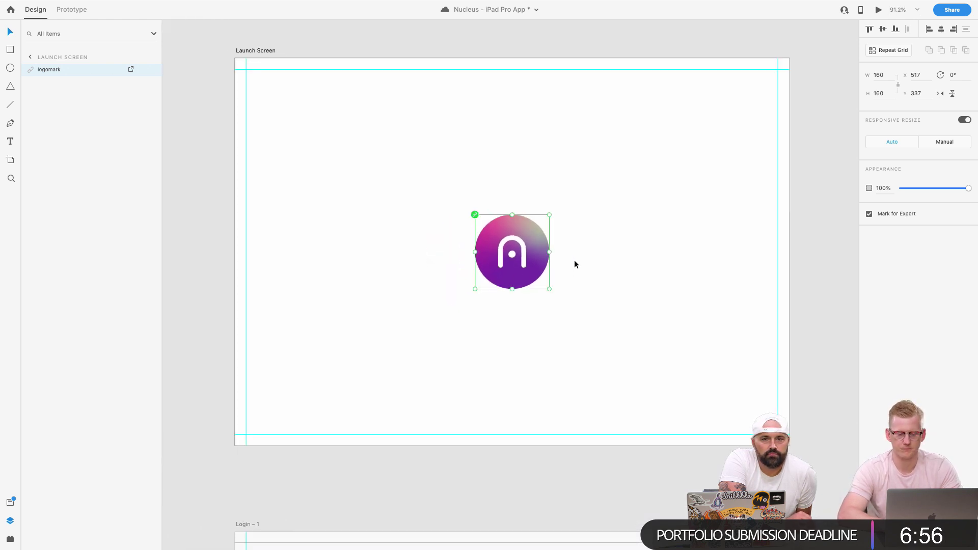
scroll(545, 251, down, 1)
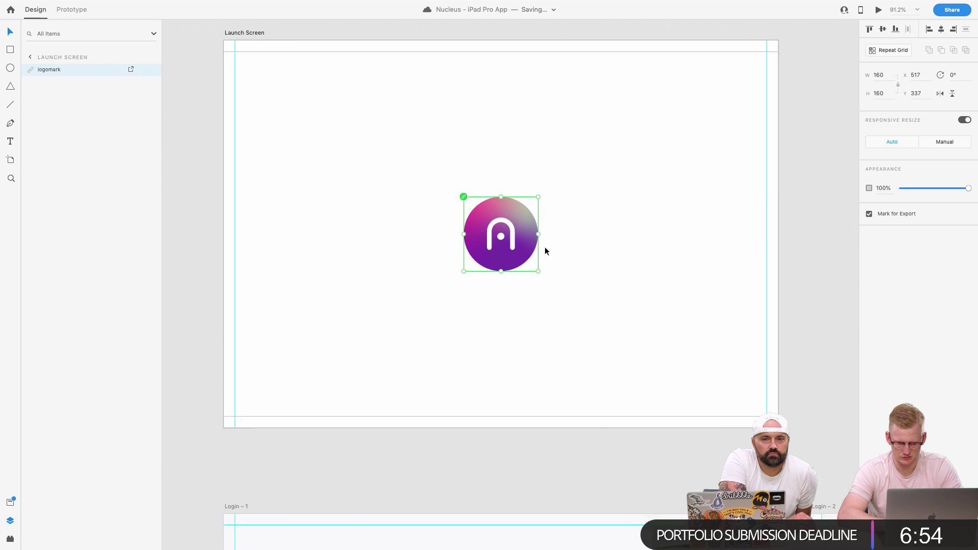
scroll(545, 247, down, 5)
scroll(545, 247, down, 3)
scroll(545, 247, right, 3)
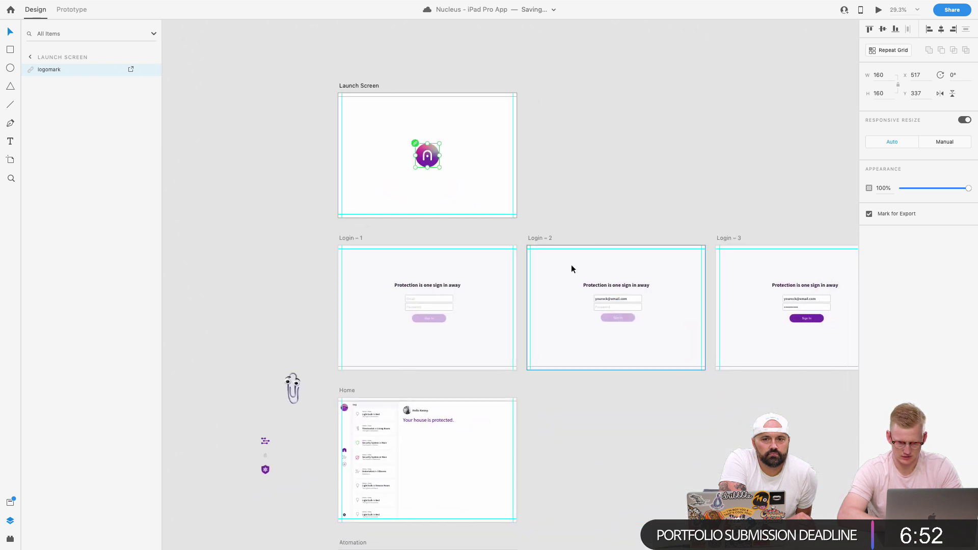
click(572, 267)
scroll(565, 260, left, 2)
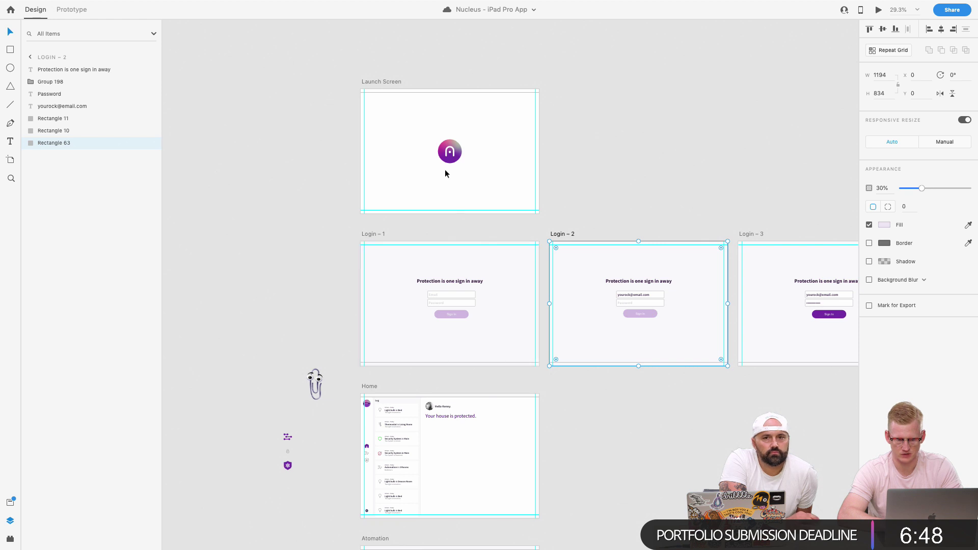
Take the Creative Cloud Libraries window with the Nucleus library out of full screen and bring it over the design.
scroll(445, 170, up, 5)
scroll(445, 163, down, 2)
scroll(465, 144, up, 3)
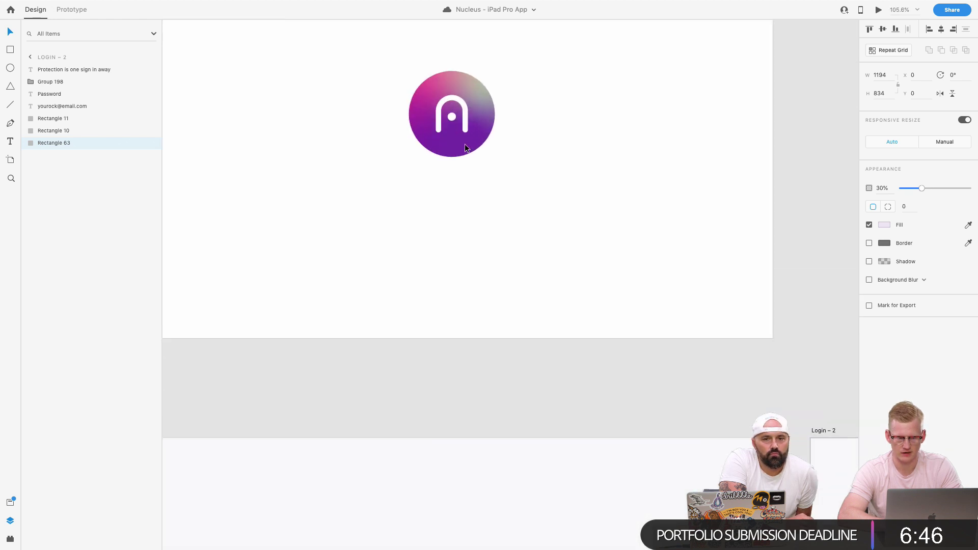
key(ctrl+Right)
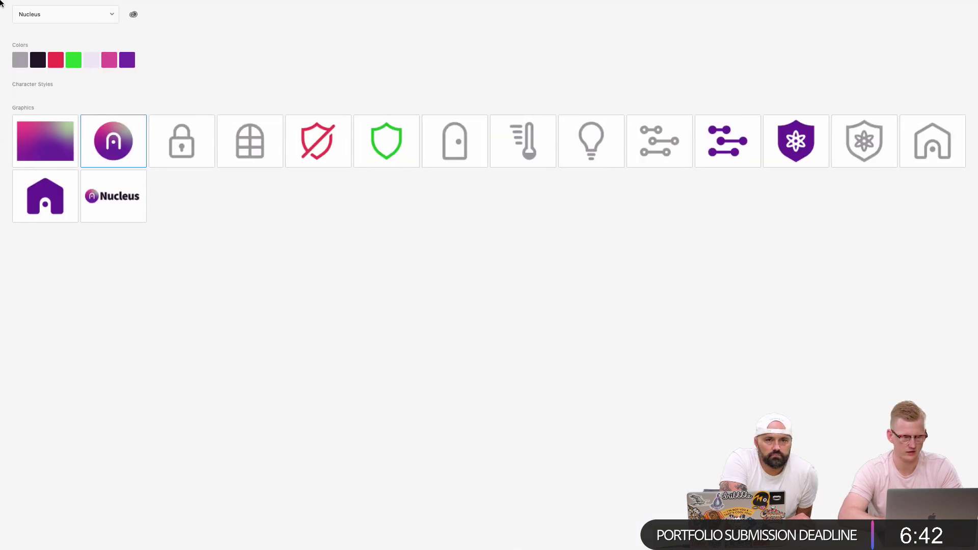
click(28, 22)
drag(807, 149, 378, 148)
key(ctrl+Left)
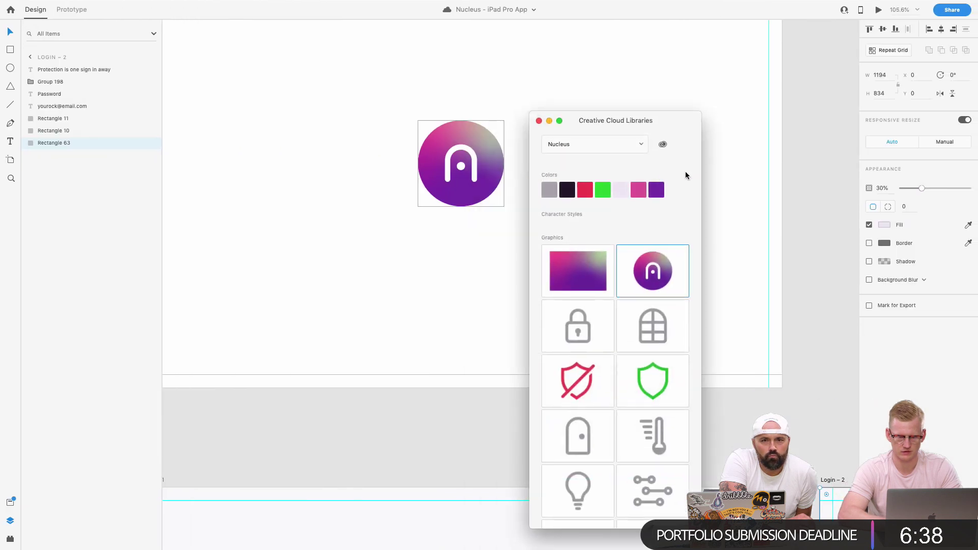
Place the Nucleus library's gradient graphic on the pasteboard above the Launch Screen, and close the library window.
drag(636, 184, 761, 124)
drag(671, 223, 506, 168)
key(super+0)
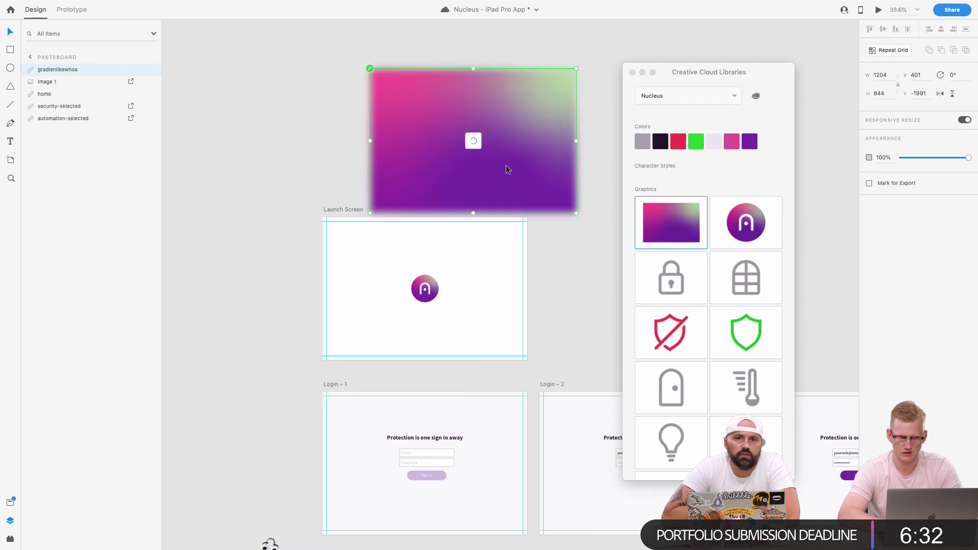
click(632, 75)
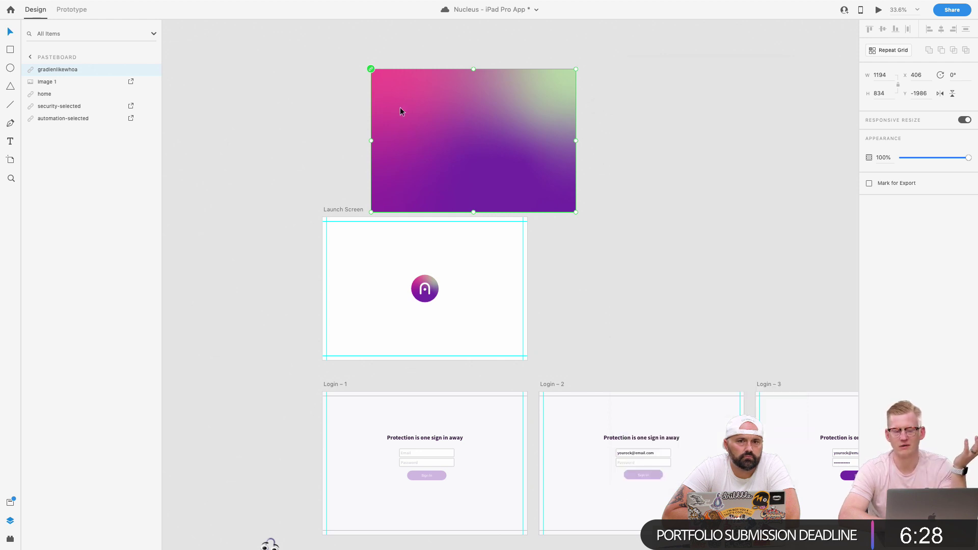
Align the gradient graphic beside the Launch Screen, directly above Login – 2, and unlink it from the library as an ordinary group.
drag(402, 94, 571, 241)
scroll(639, 253, up, 3)
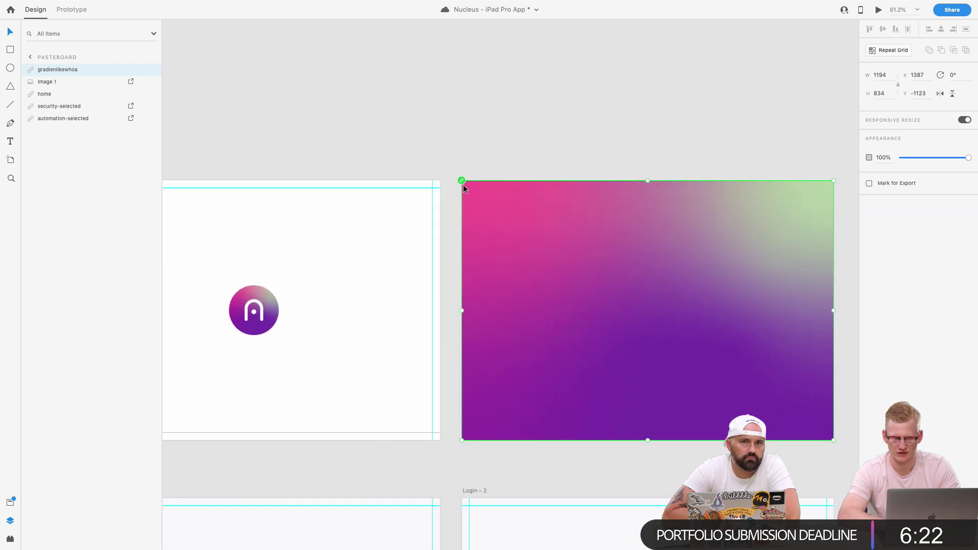
key(super+shift+g)
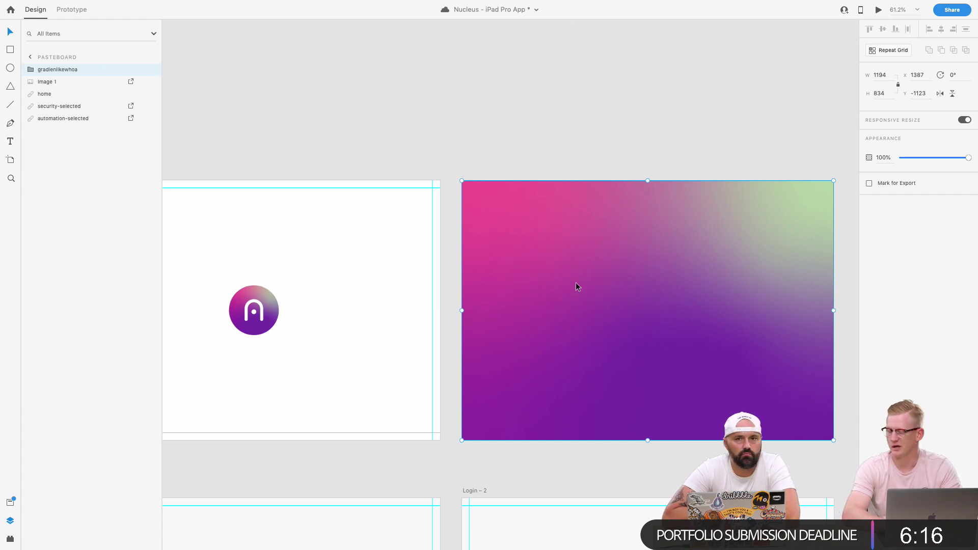
scroll(575, 282, down, 2)
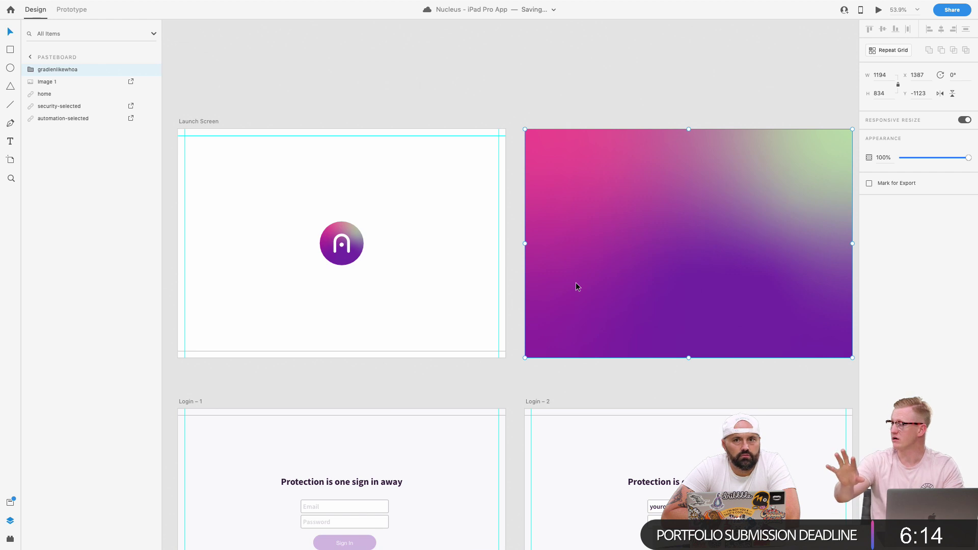
scroll(662, 246, down, 3)
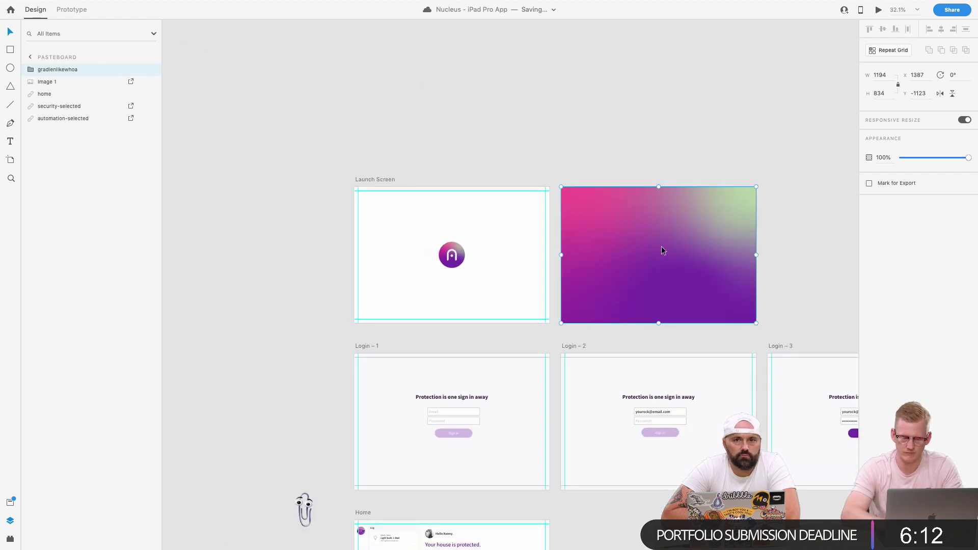
Draw an ellipse over the logomark on the Launch Screen and set its width to 160.
scroll(400, 264, up, 5)
scroll(400, 265, right, 1)
key(e)
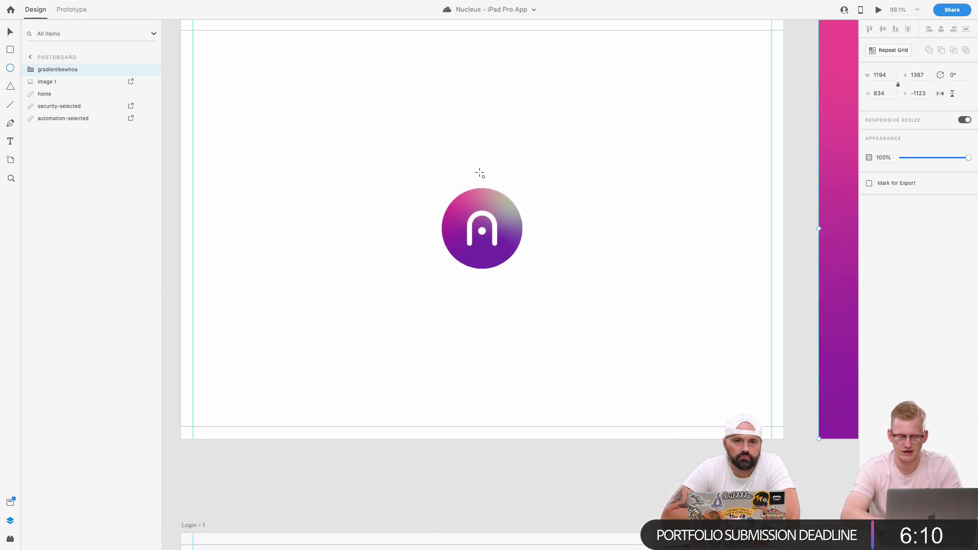
mouse_move(435, 186)
mouse_down()
mouse_move(529, 258)
mouse_move(528, 273)
mouse_up()
key(shift)
click(885, 77)
text(160)
key(Return)
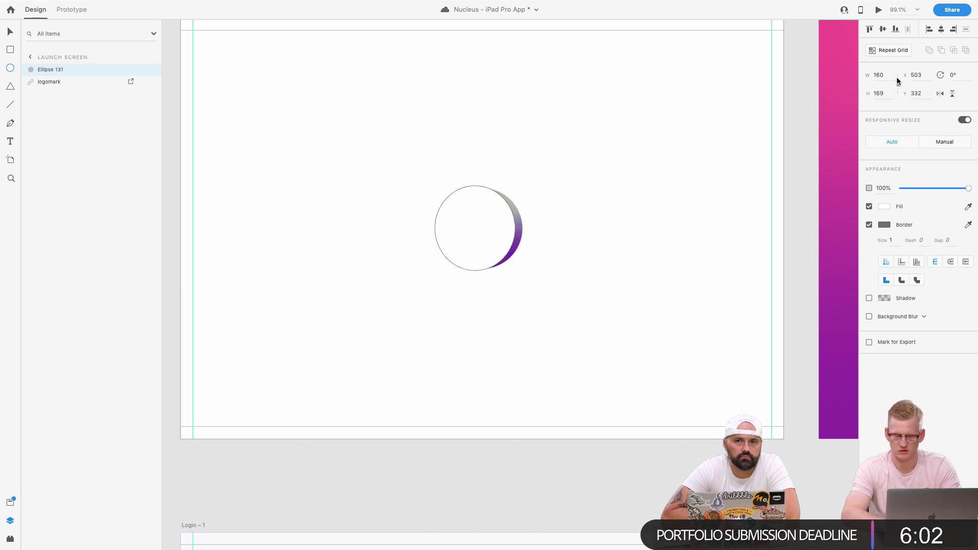
Set the ellipse's height to 160 and centre it over the logomark at X 517, Y 337.
click(885, 93)
text(160)
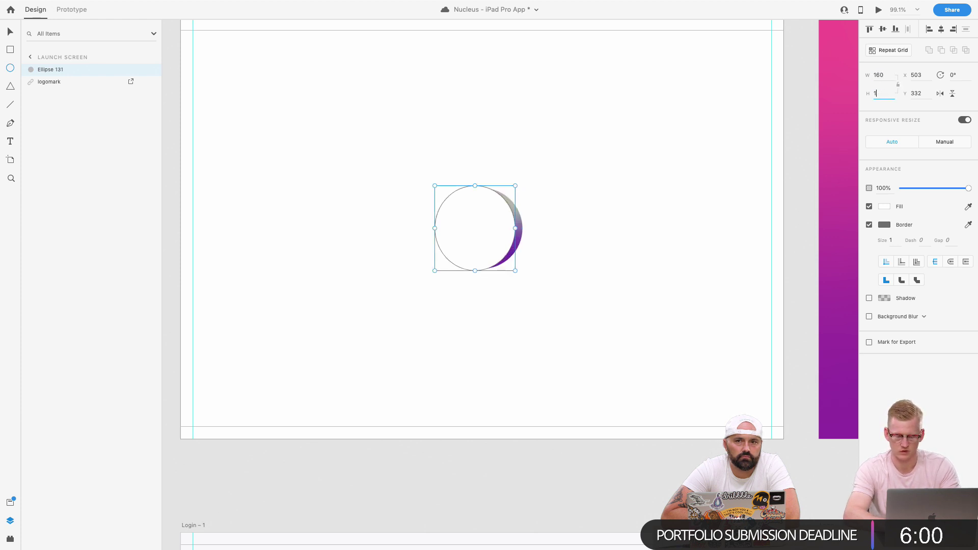
key(Return)
key(Escape)
mouse_move(455, 249)
mouse_down()
mouse_move(494, 236)
mouse_move(484, 237)
mouse_up()
key(v)
key(Delete)
scroll(485, 235, down, 5)
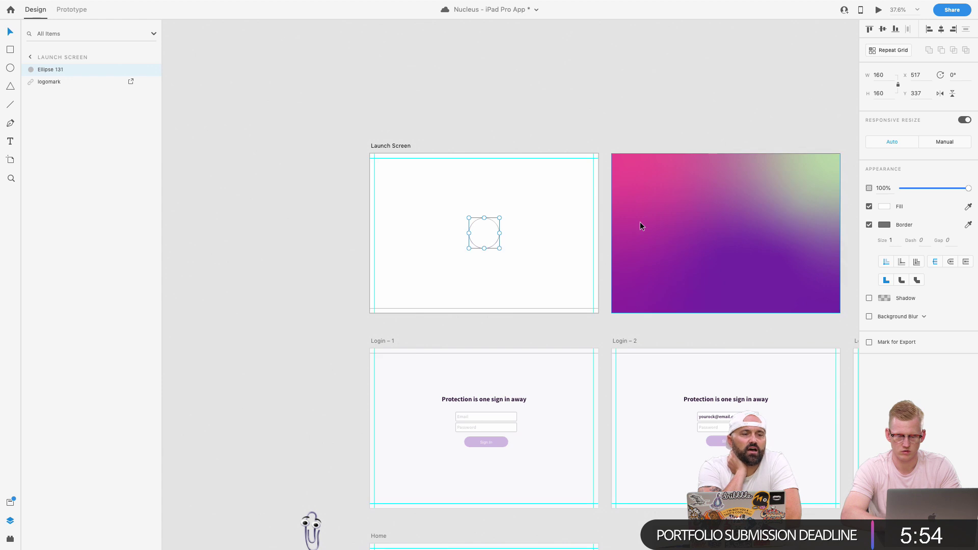
Move the gradient so it covers the whole Launch Screen, and send it behind the white circle.
drag(658, 235, 414, 233)
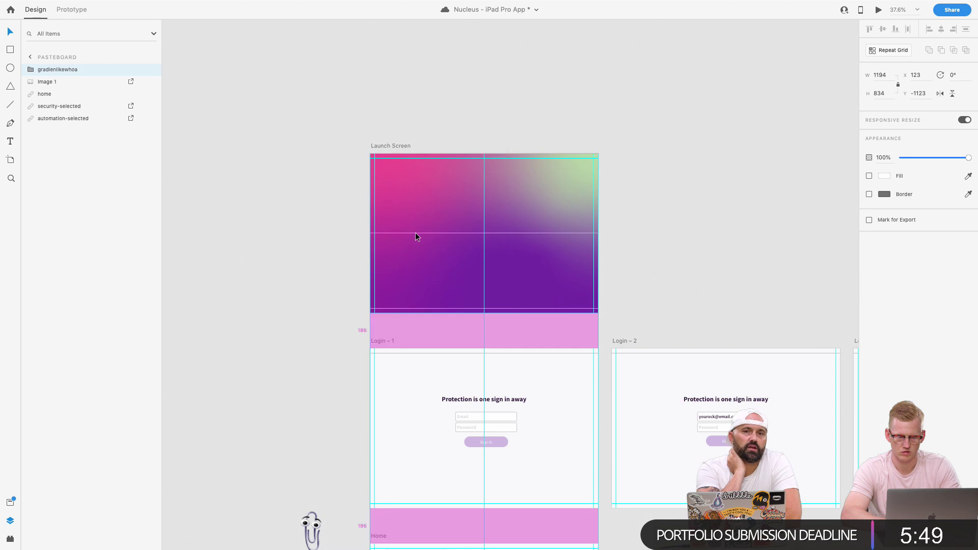
key(super+bracketleft)
shift+click(490, 233)
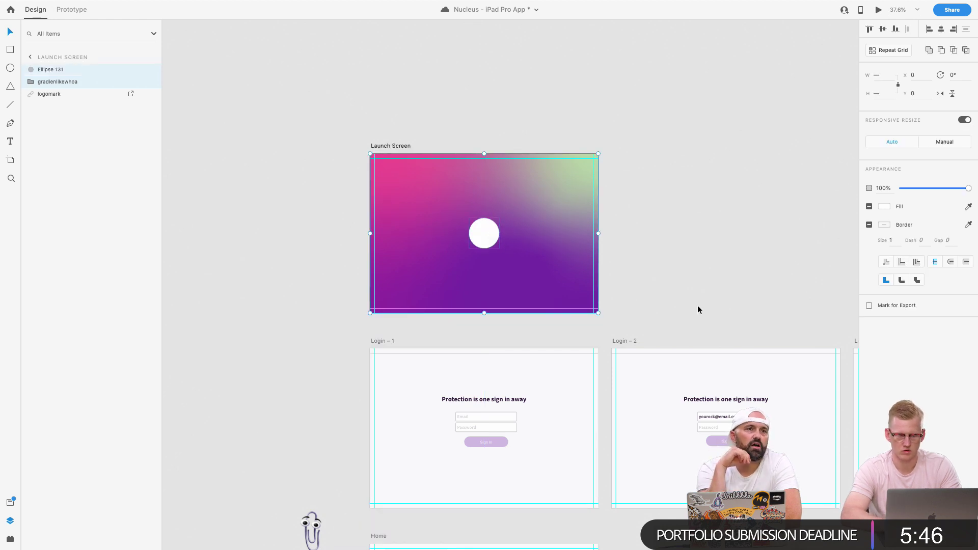
Remove the white circle's border and use the circle as a mask for the gradient.
click(607, 232)
click(540, 234)
click(487, 236)
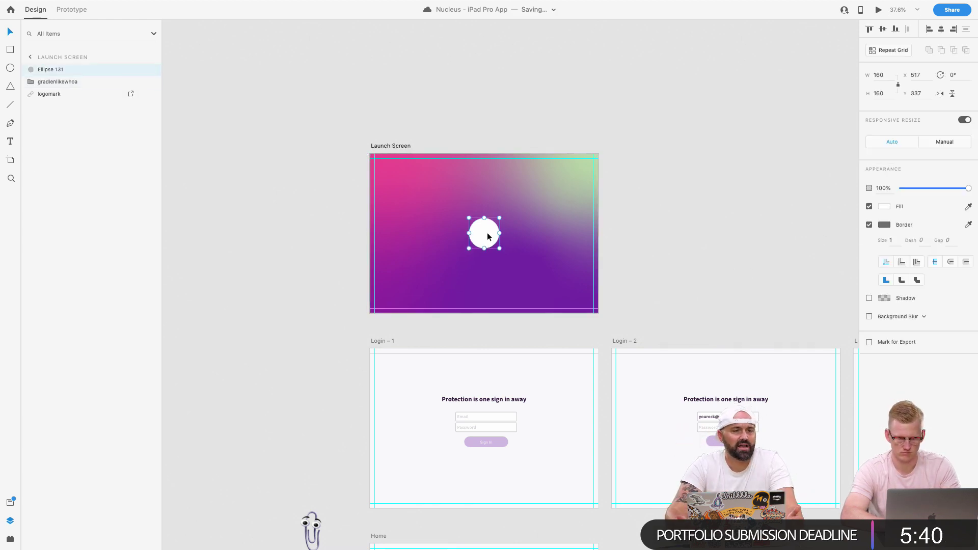
click(870, 225)
shift+click(552, 220)
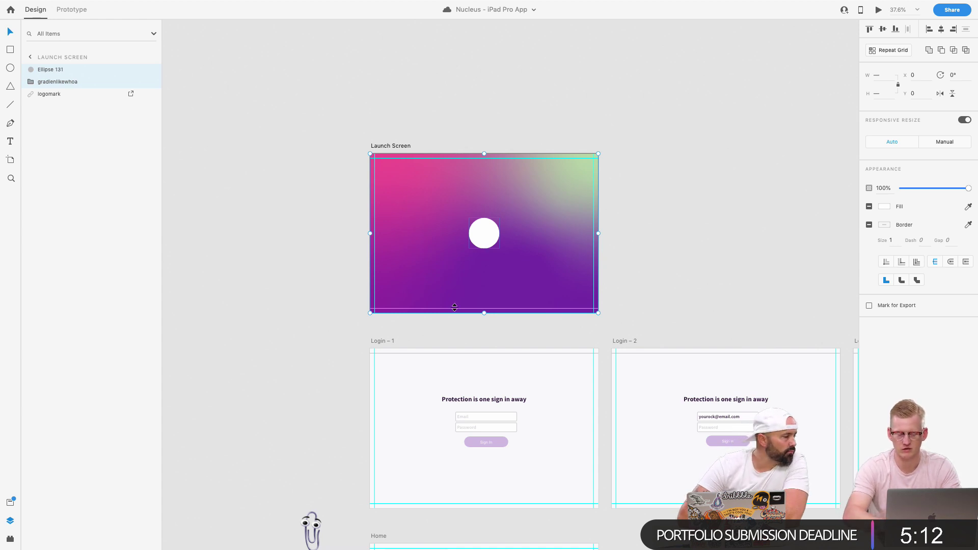
key(super+shift+m)
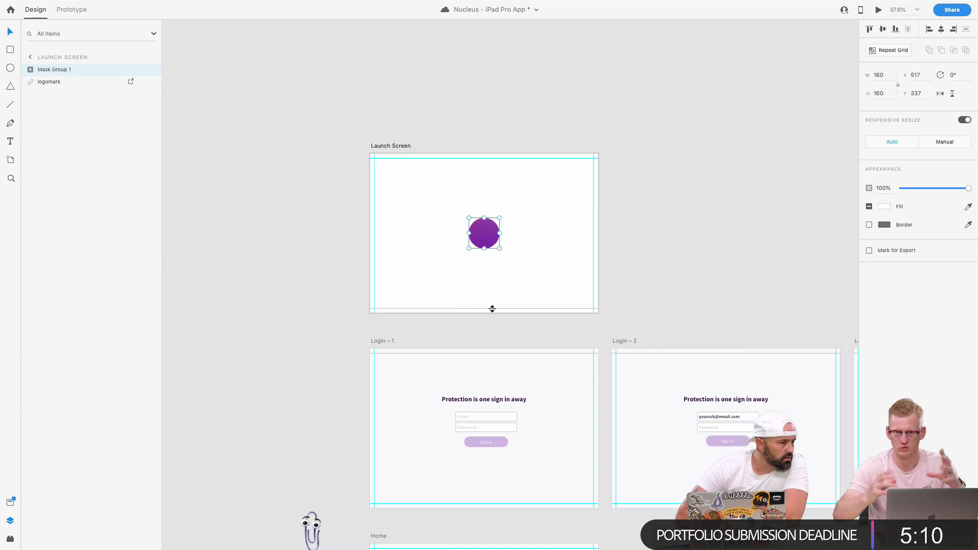
Check the mask group's contents and move the masked circle right beside the logomark, to X 677, Y 343.
scroll(492, 259, up, 5)
double_click(453, 202)
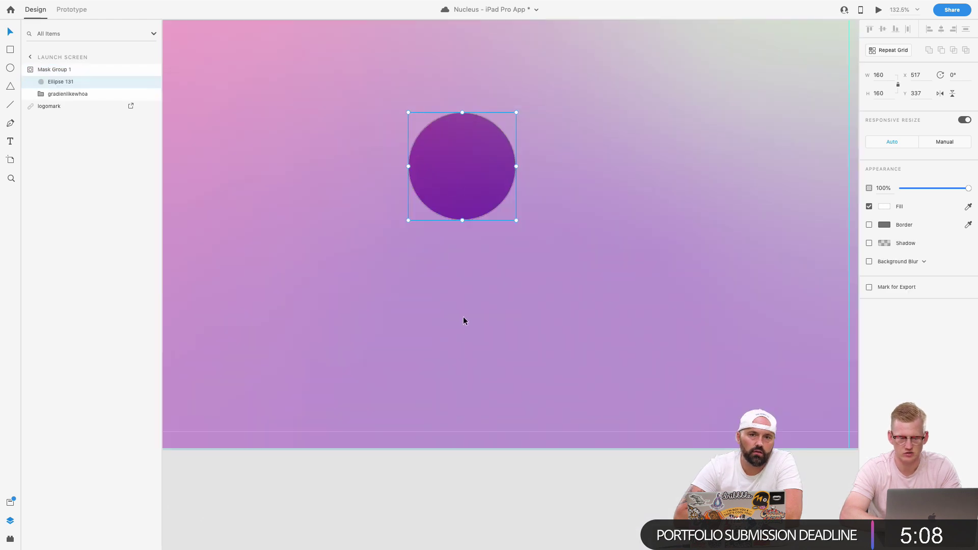
scroll(464, 334, down, 4)
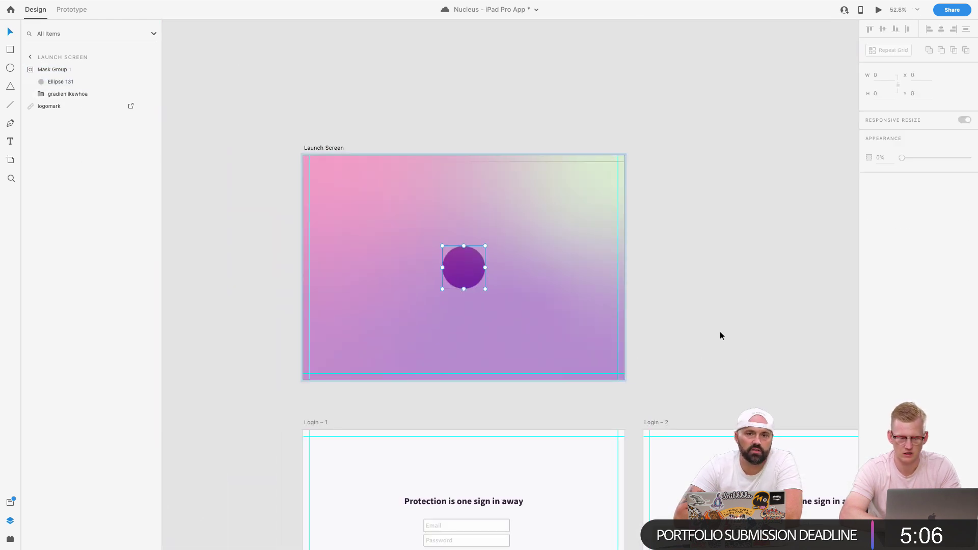
click(720, 332)
scroll(468, 267, up, 3)
drag(468, 267, 538, 262)
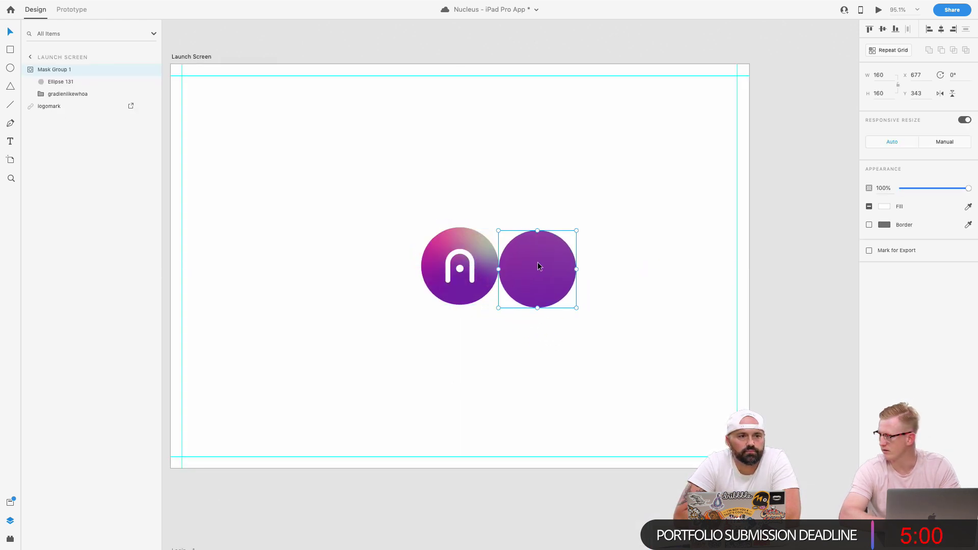
Scale the gradient inside the mask group to 230 × 160 and shift it to X 622 to match the logomark's colouring.
double_click(538, 264)
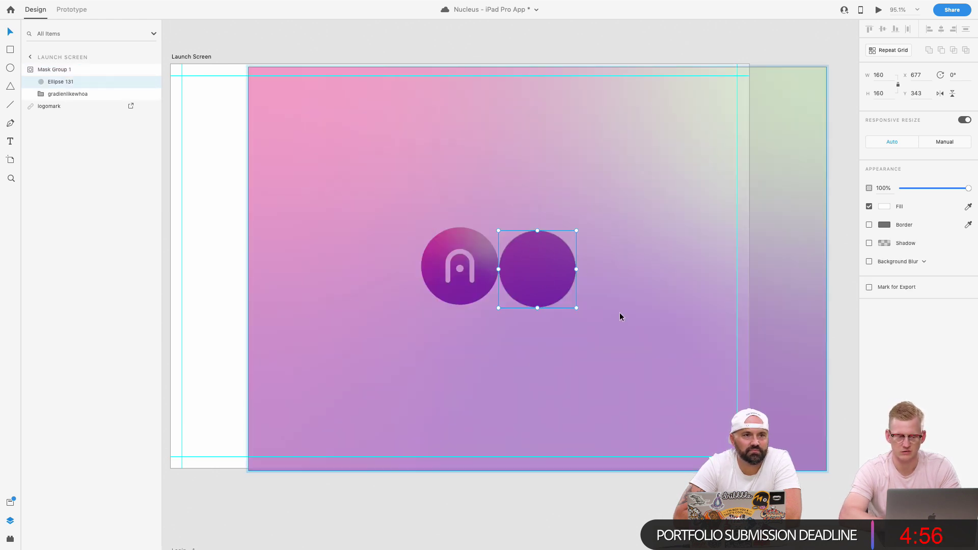
click(61, 94)
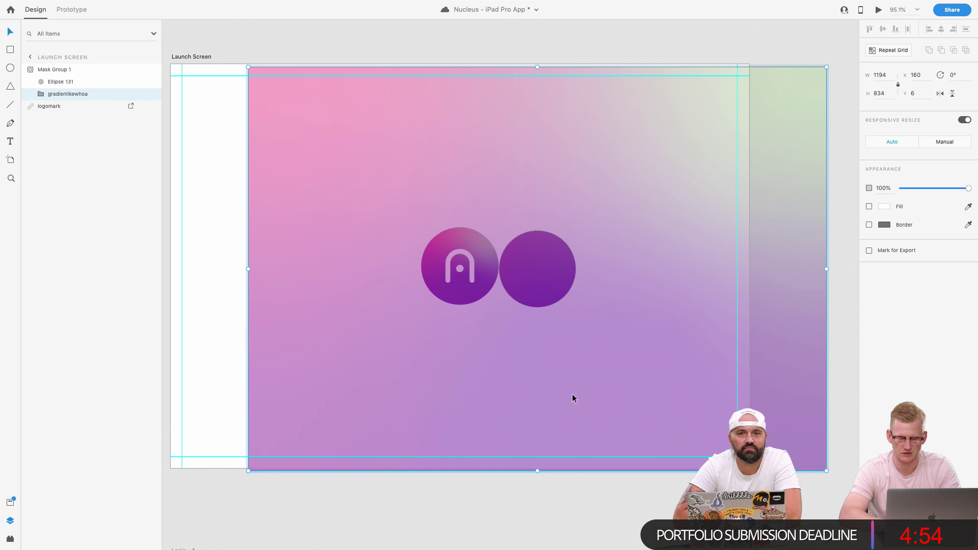
drag(537, 472, 541, 308)
drag(536, 66, 542, 229)
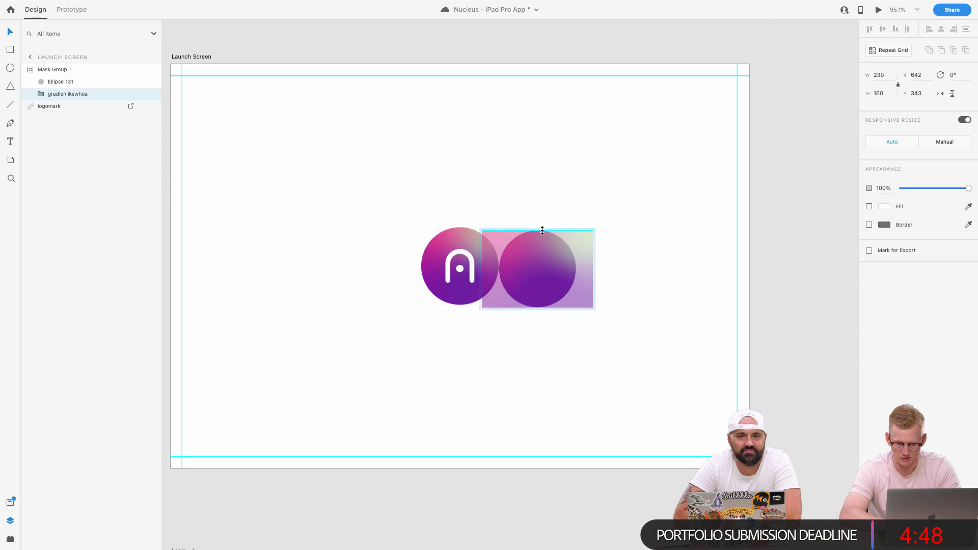
drag(572, 266, 569, 265)
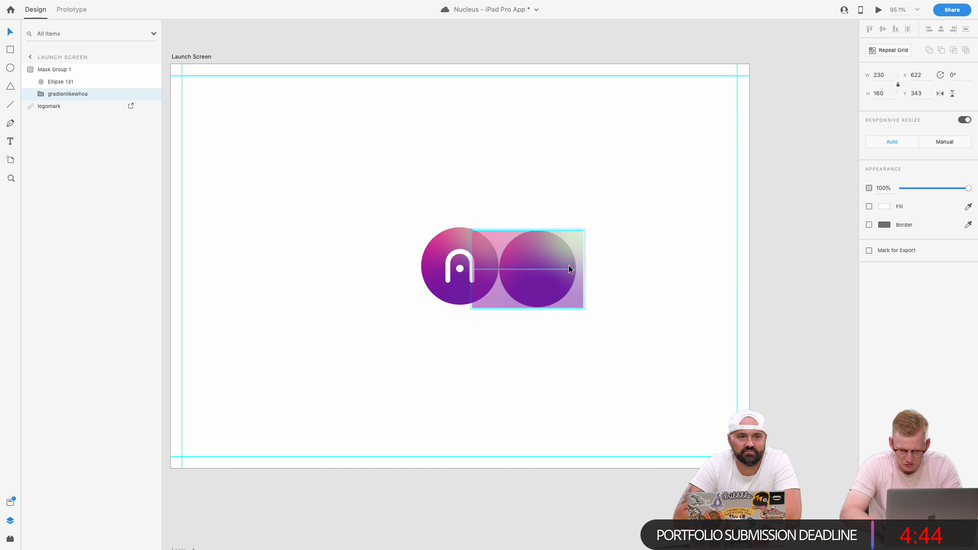
click(675, 329)
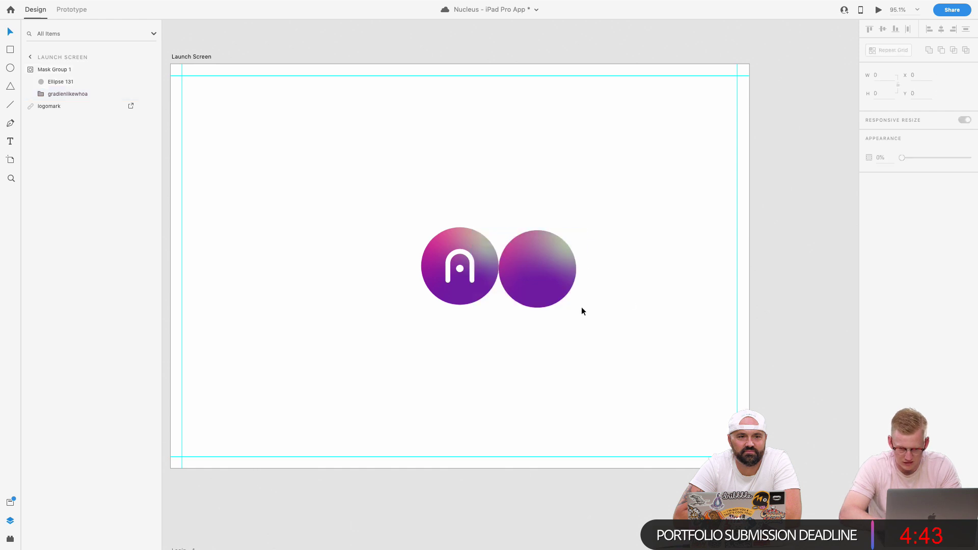
double_click(542, 274)
key(Right)
key(Right)
key(Right)
key(Right)
key(Right)
key(Right)
key(Right)
key(Right)
key(Right)
key(Right)
key(Right)
key(Right)
key(Right)
key(Right)
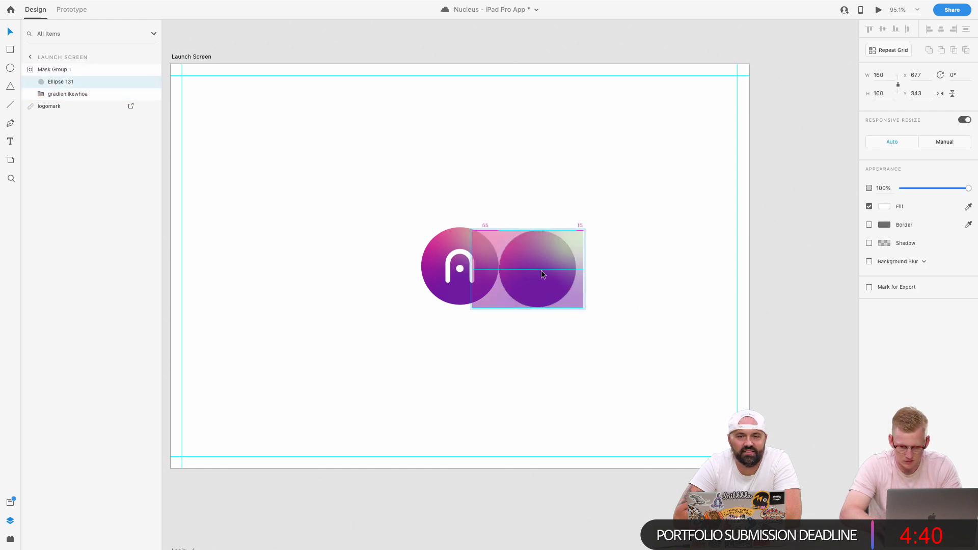
click(709, 323)
Align the masked gradient circle exactly over the logomark at X 517, Y 337, and send it behind the logomark.
drag(548, 291, 460, 280)
scroll(488, 335, left, 2)
scroll(537, 328, up, 5)
key(super+bracketleft)
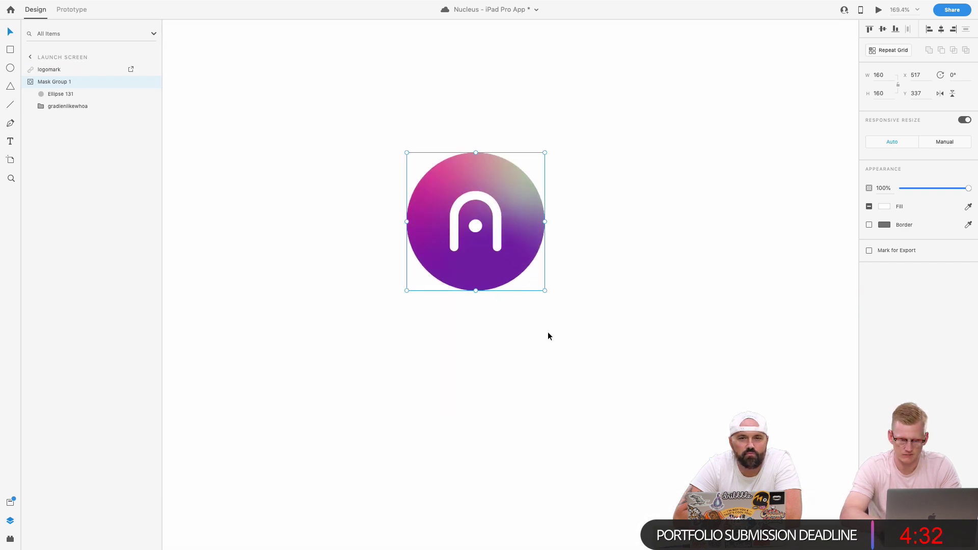
scroll(548, 334, down, 5)
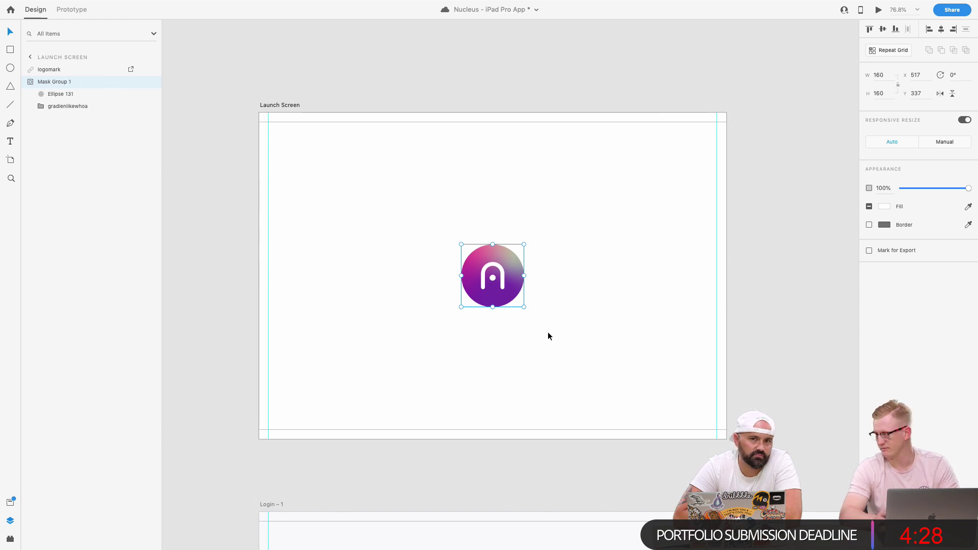
scroll(433, 352, down, 2)
click(312, 137)
scroll(481, 224, down, 2)
click(549, 288)
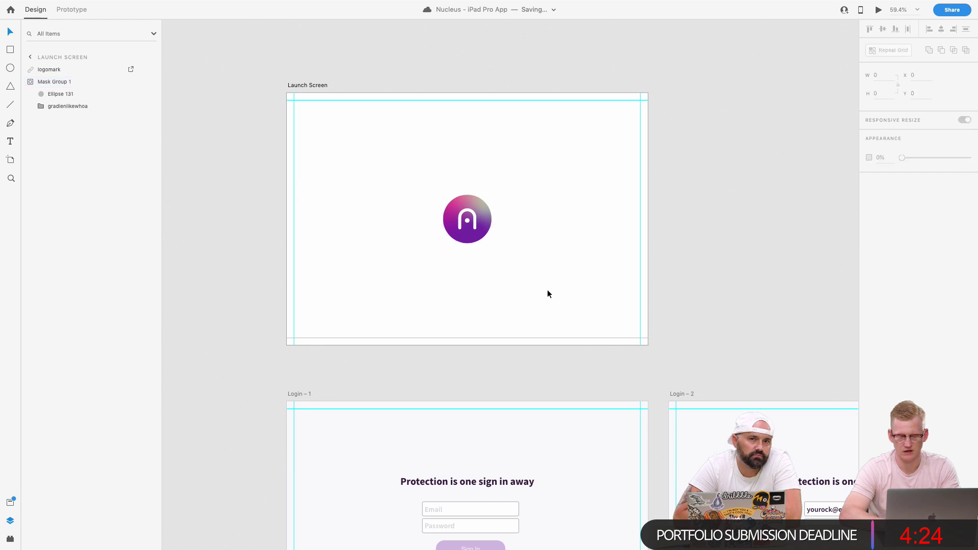
Move the logomark left off the masked gradient circle, and paste a copy of the circle into Login – 1.
click(474, 219)
drag(474, 219, 434, 220)
click(477, 219)
key(ctrl+c)
scroll(475, 219, down, 6)
click(548, 350)
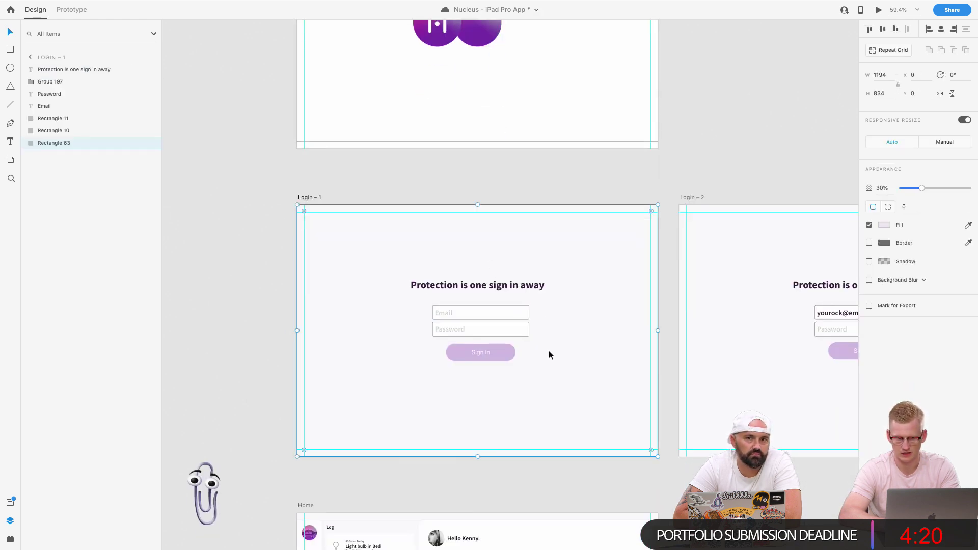
key(ctrl+v)
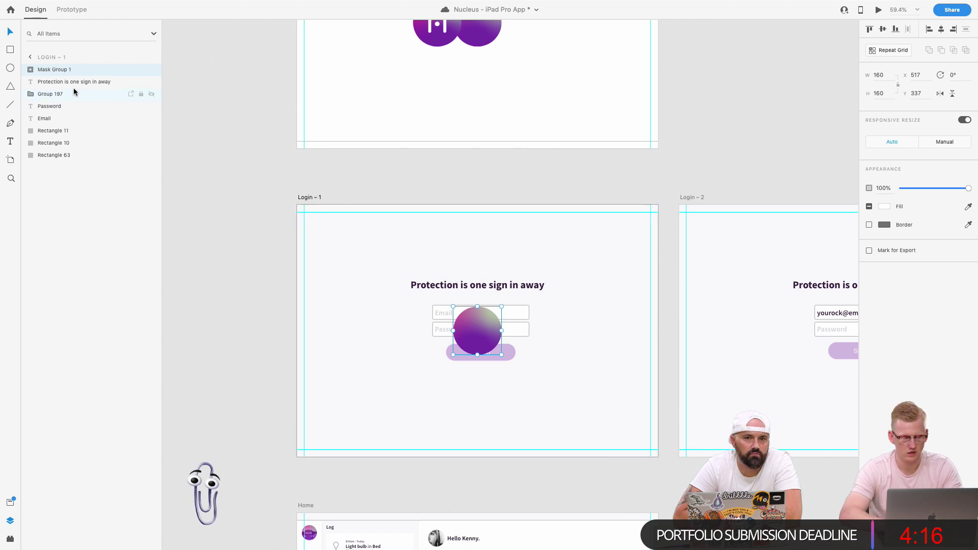
Compare the pasted mask group in Login – 1 with the original mask group on the Launch Screen.
scroll(361, 126, up, 3)
click(449, 115)
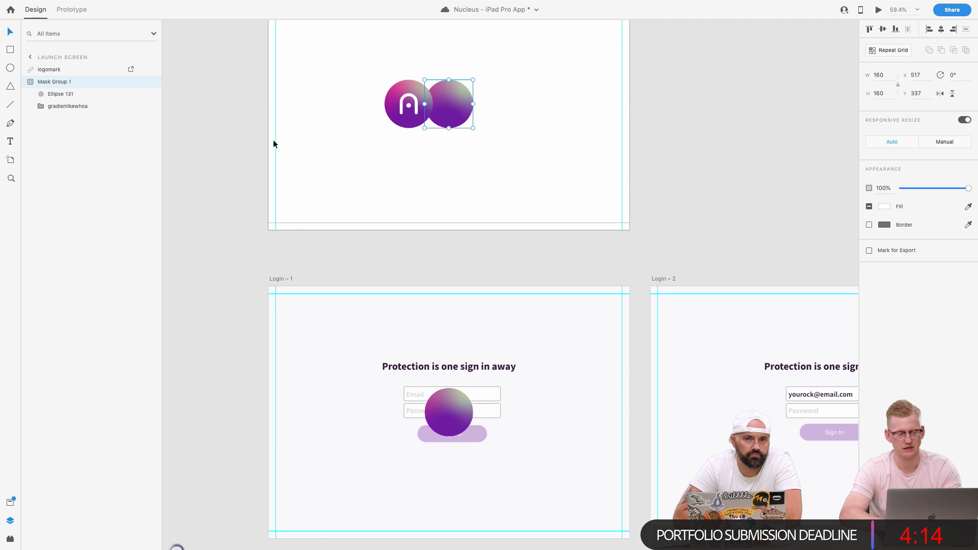
click(401, 275)
click(450, 413)
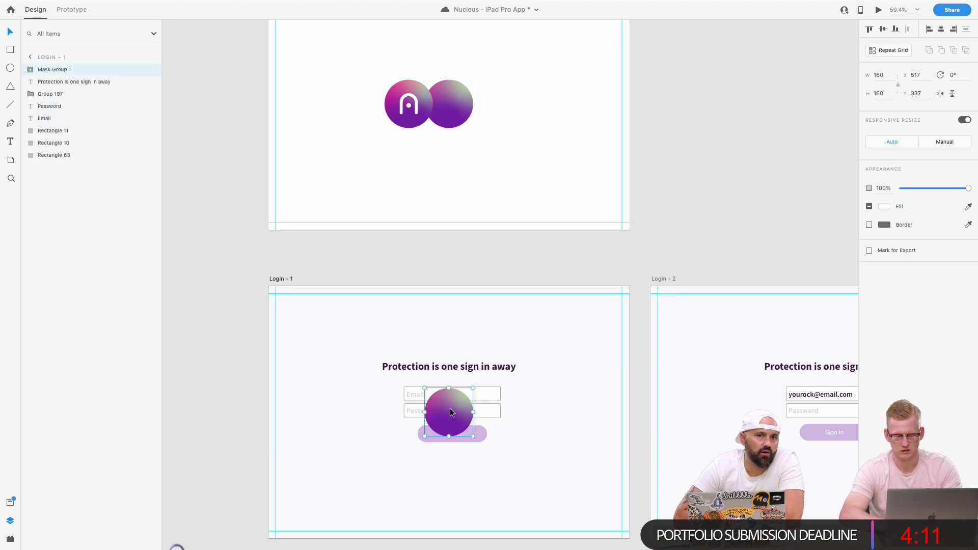
double_click(65, 72)
click(34, 70)
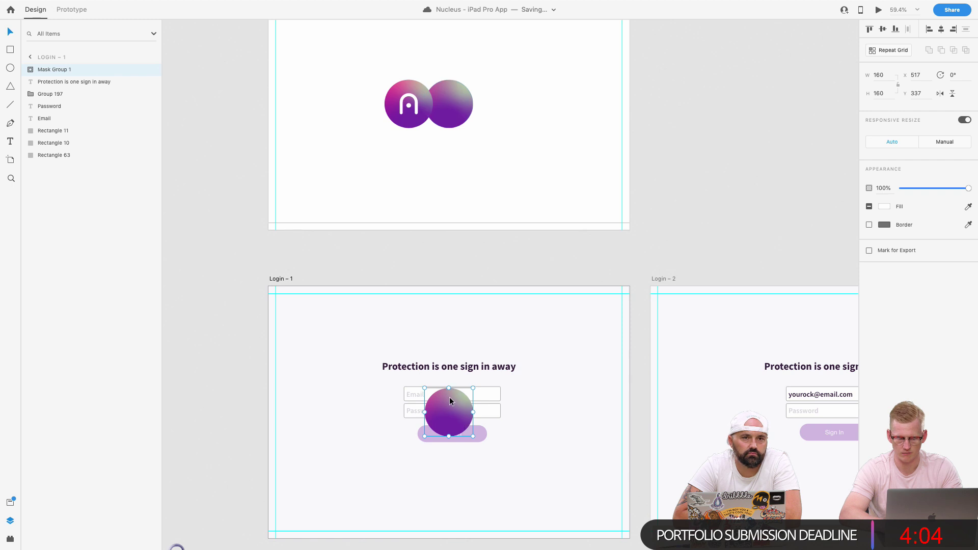
Enlarge the circular mask inside Login – 1's mask group to 1508 × 1508 so it extends beyond the artboard.
double_click(456, 406)
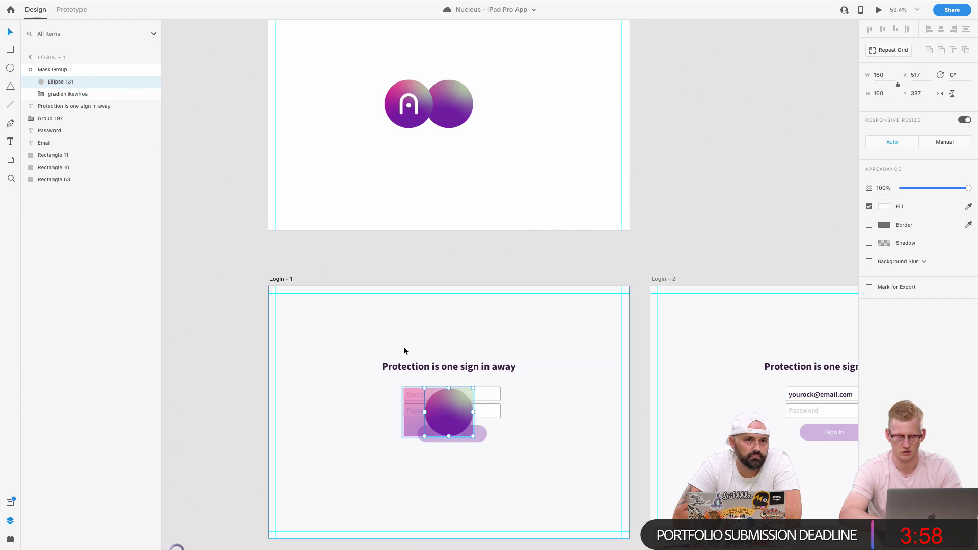
drag(448, 388, 501, 211)
scroll(445, 436, down, 2)
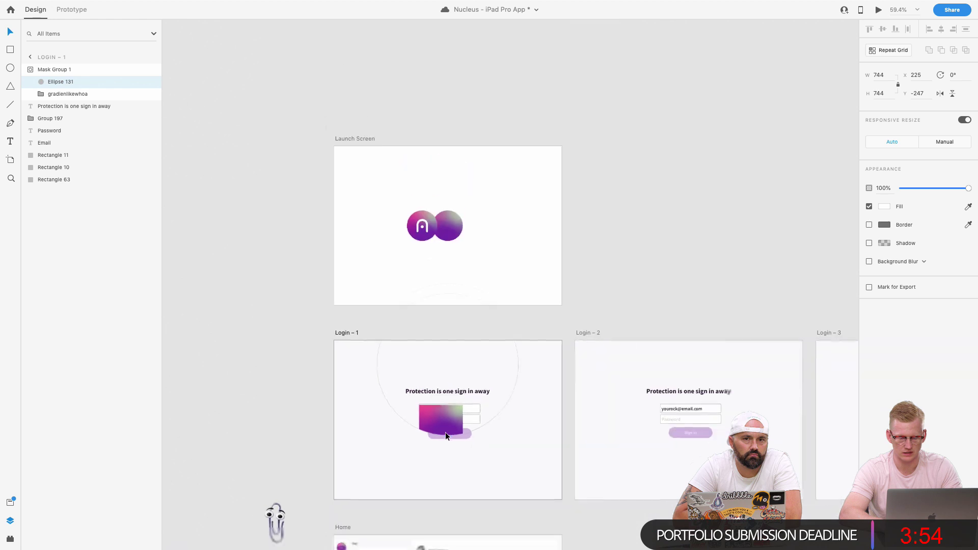
scroll(446, 432, down, 3)
drag(453, 350, 449, 459)
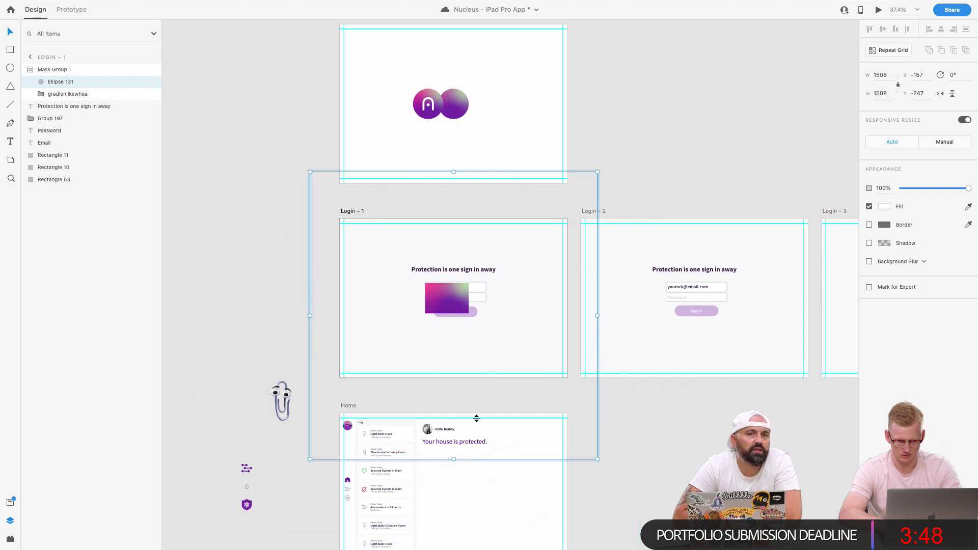
Move the enlarged mask circle in Login – 1 up to Y -337.
key(shift+Up)
key(shift+Up)
key(shift+Up)
key(shift+Up)
key(shift+Up)
key(shift+Up)
key(shift+Up)
key(shift+Up)
key(shift+Up)
key(shift+Up)
key(shift+Down)
Scale the gradient inside Login – 1's mask group to 1199 × 834 at X 0, Y 0, covering the whole artboard.
drag(443, 300, 568, 381)
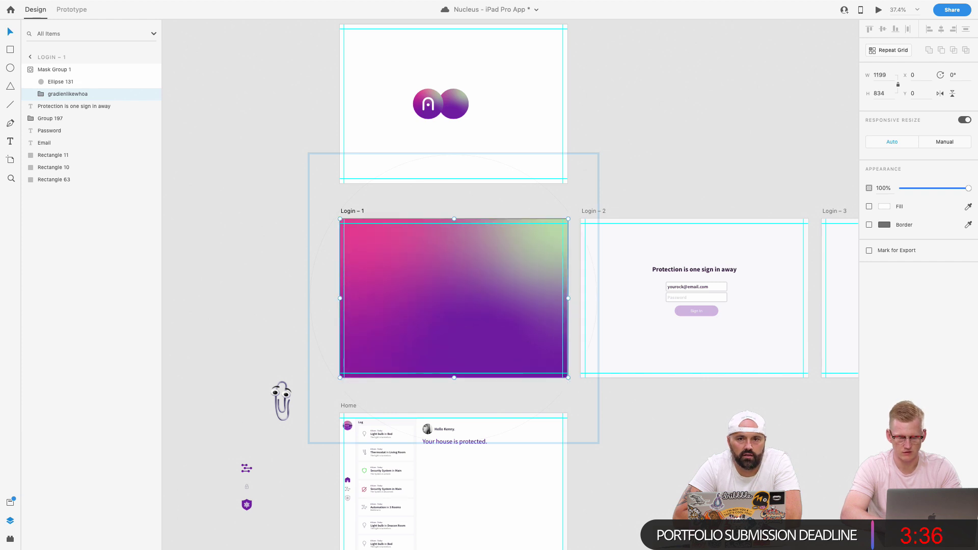
key(Escape)
click(430, 311)
click(653, 179)
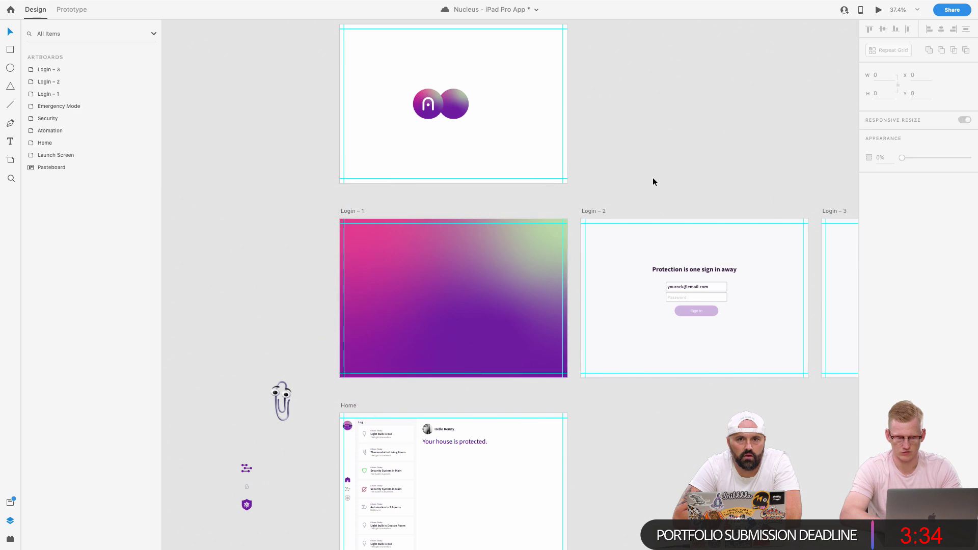
Move the Launch Screen logomark back over the masked gradient circle at X 517, Y 337.
drag(431, 102, 457, 103)
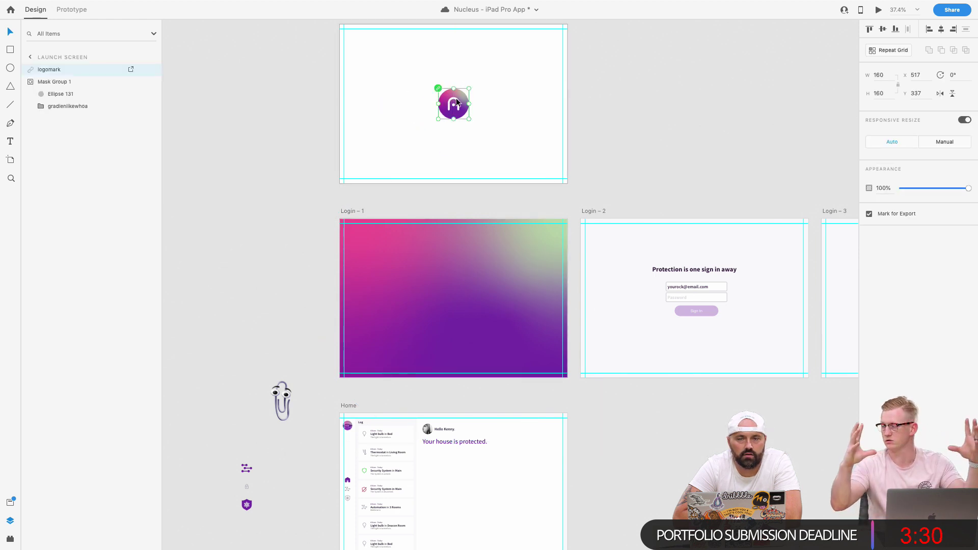
scroll(456, 98, up, 5)
scroll(403, 71, up, 3)
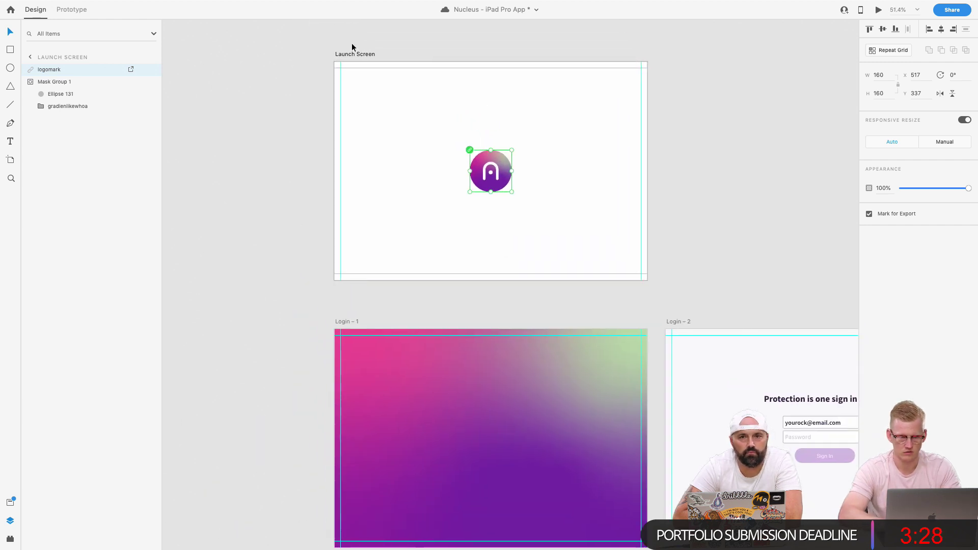
Switch to prototyping and connect the Launch Screen artboard to Login – 1.
click(358, 55)
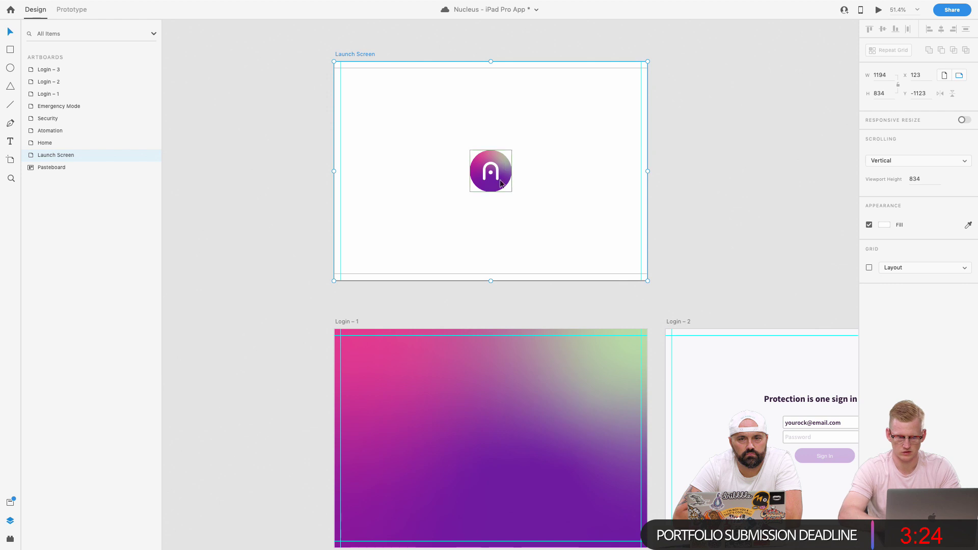
key(ctrl+Tab)
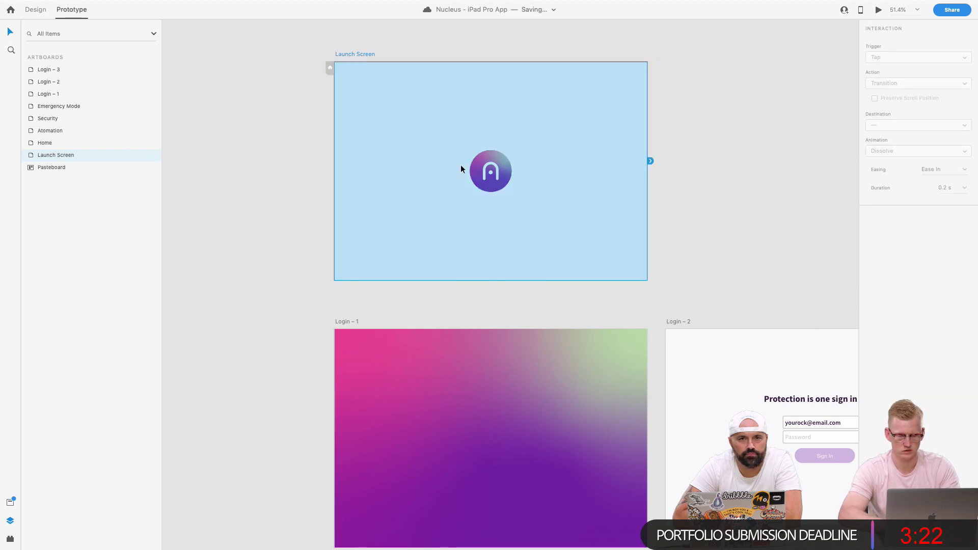
drag(650, 161, 565, 419)
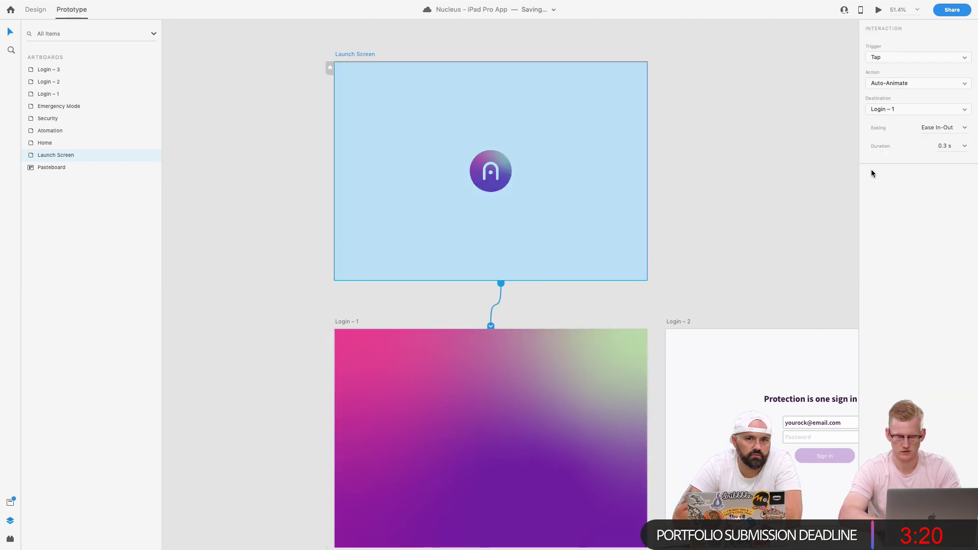
Set the Launch Screen interaction to a Time trigger with a 1 s delay and Snap easing.
click(924, 57)
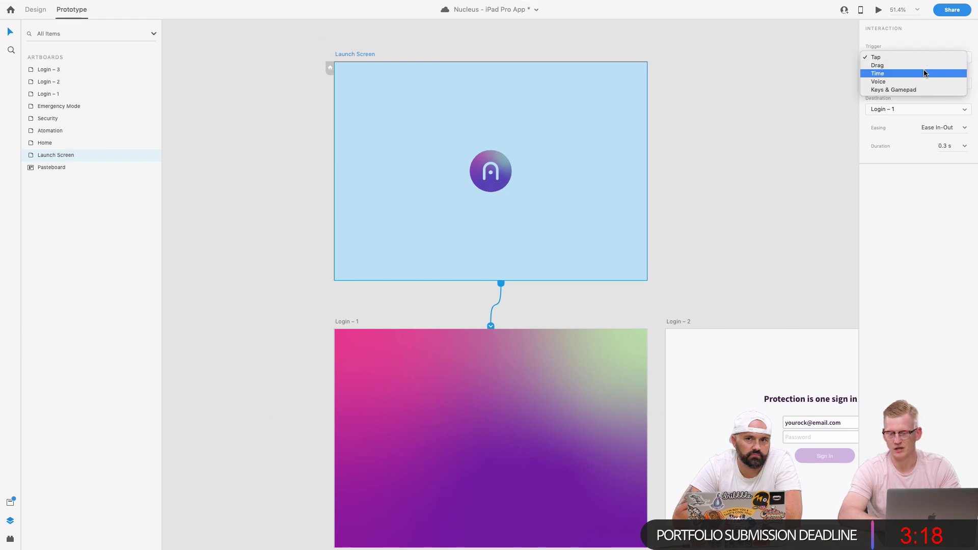
click(924, 74)
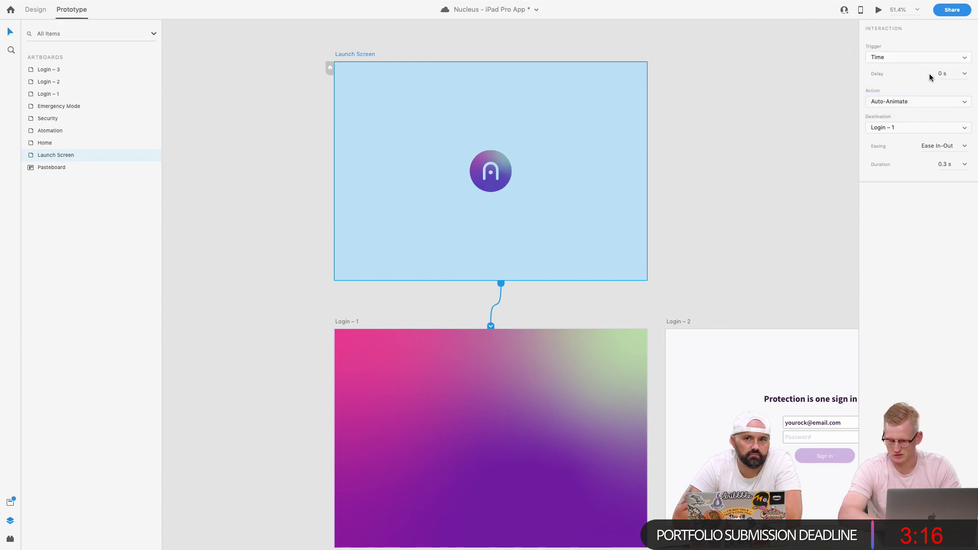
click(940, 75)
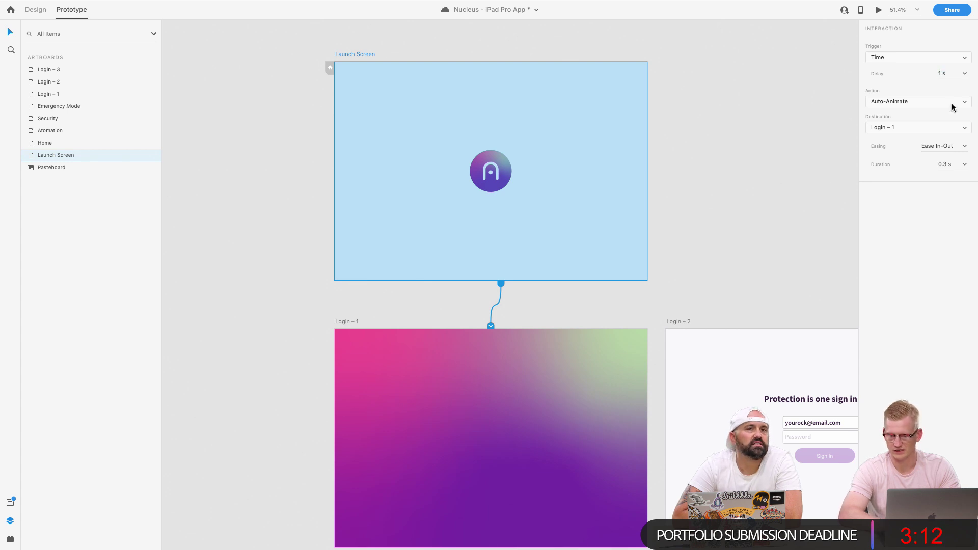
click(966, 147)
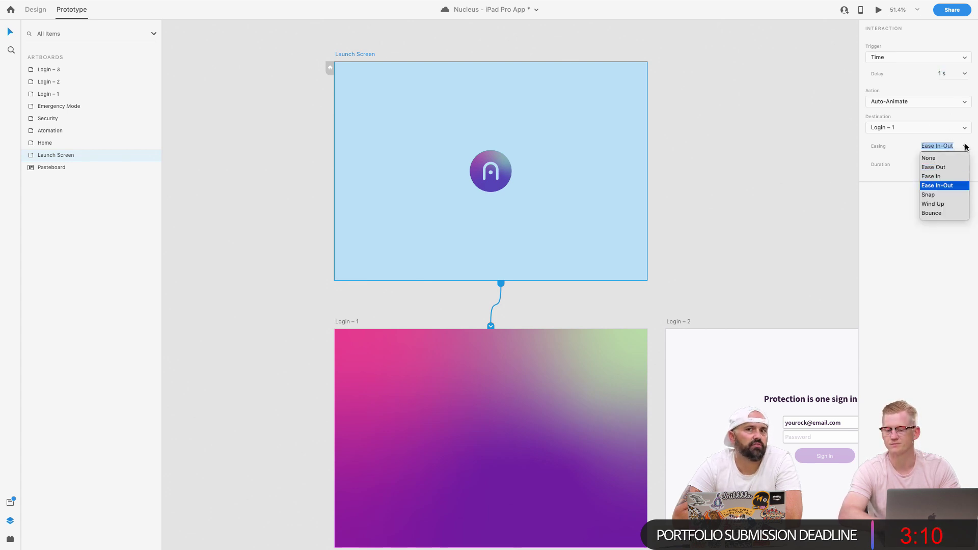
click(931, 194)
click(762, 132)
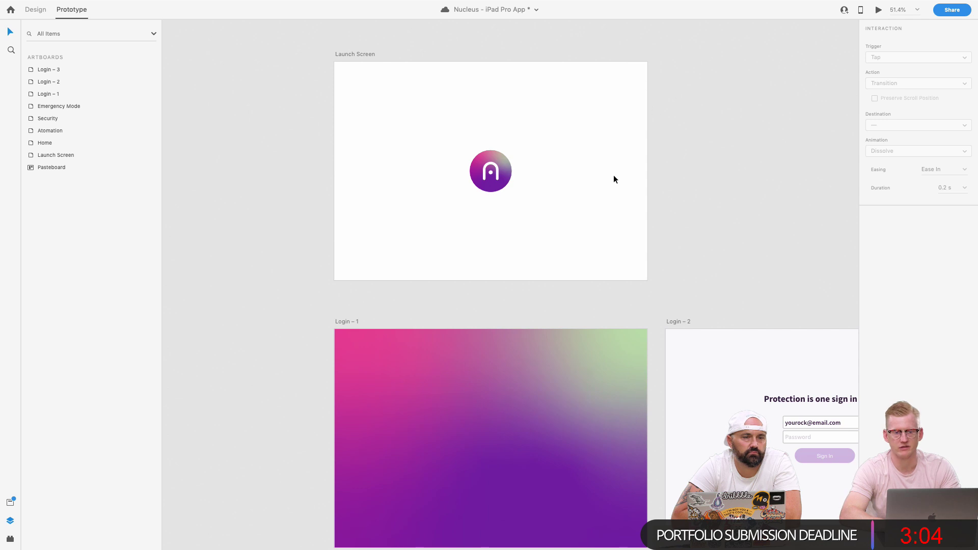
Preview the prototype from the Launch Screen to check its timed transition to Login – 1.
scroll(756, 129, down, 3)
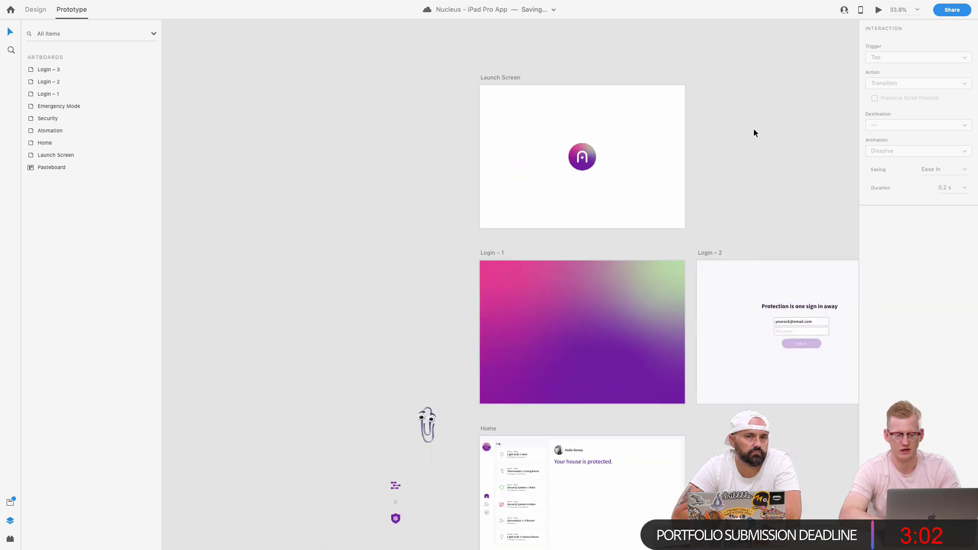
click(495, 78)
key(super+Return)
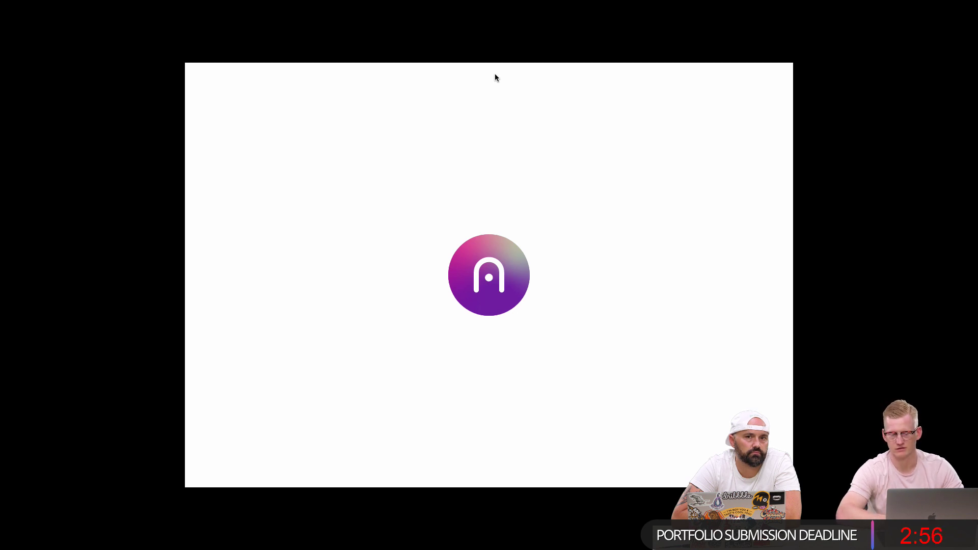
key(Escape)
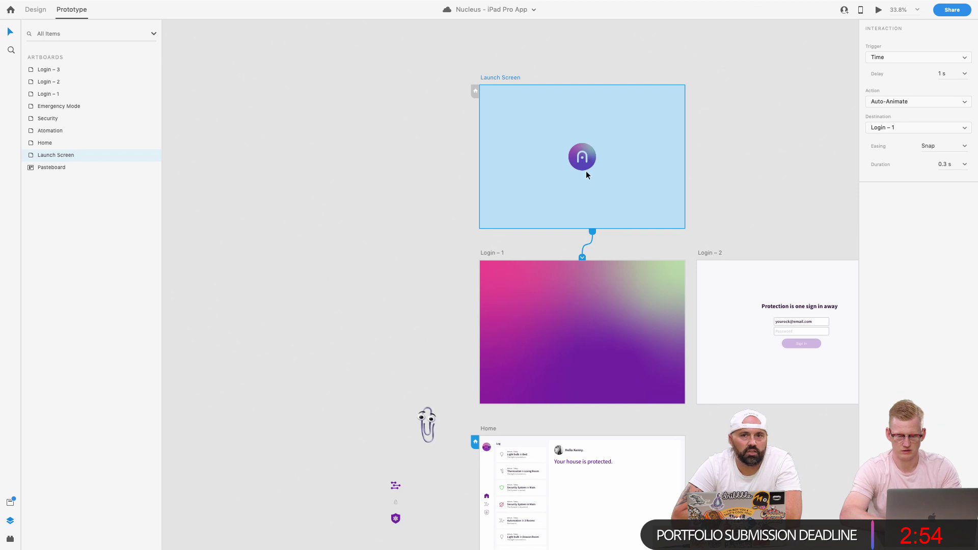
click(501, 80)
key(super+Return)
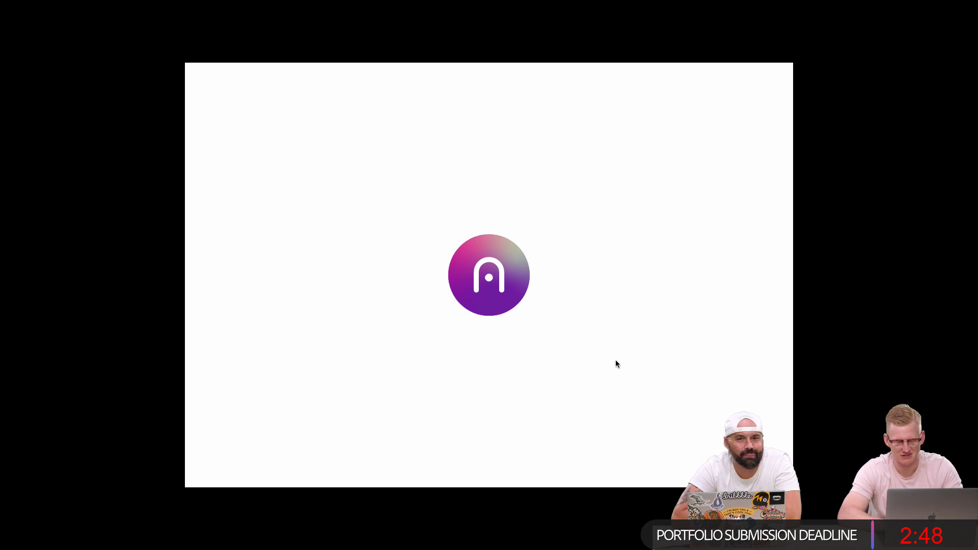
key(ctrl+Left)
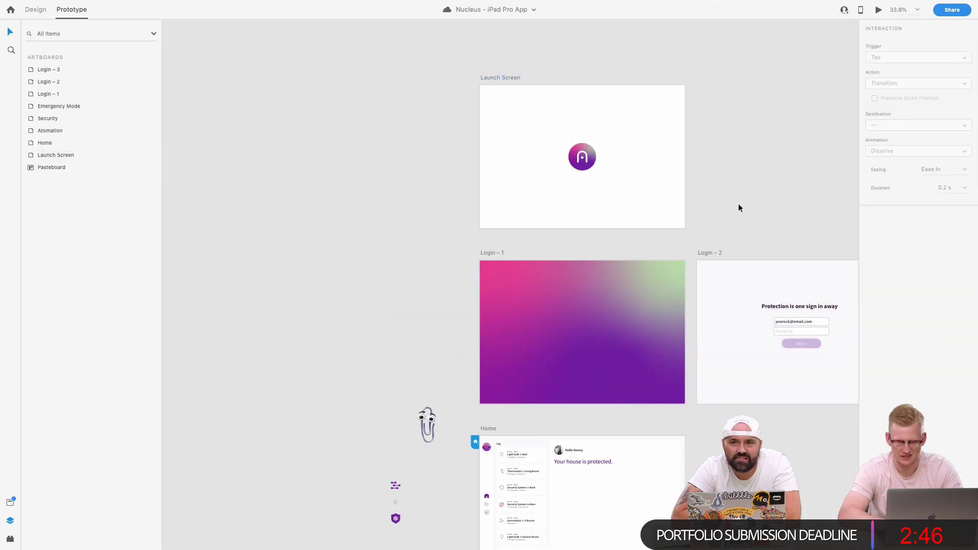
Recheck the Launch Screen interaction's time delay and preview the transition again.
click(522, 77)
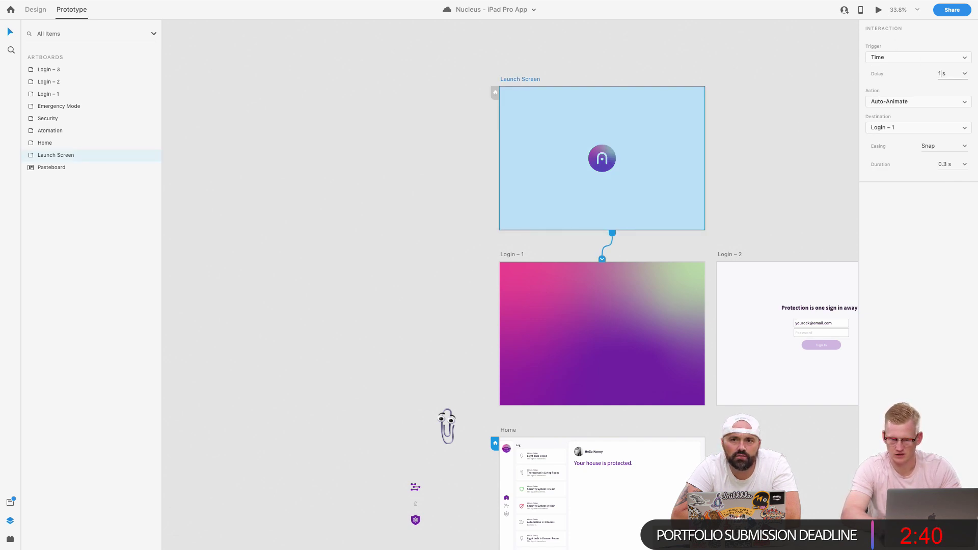
key(Return)
click(497, 82)
click(507, 78)
key(ctrl+Right)
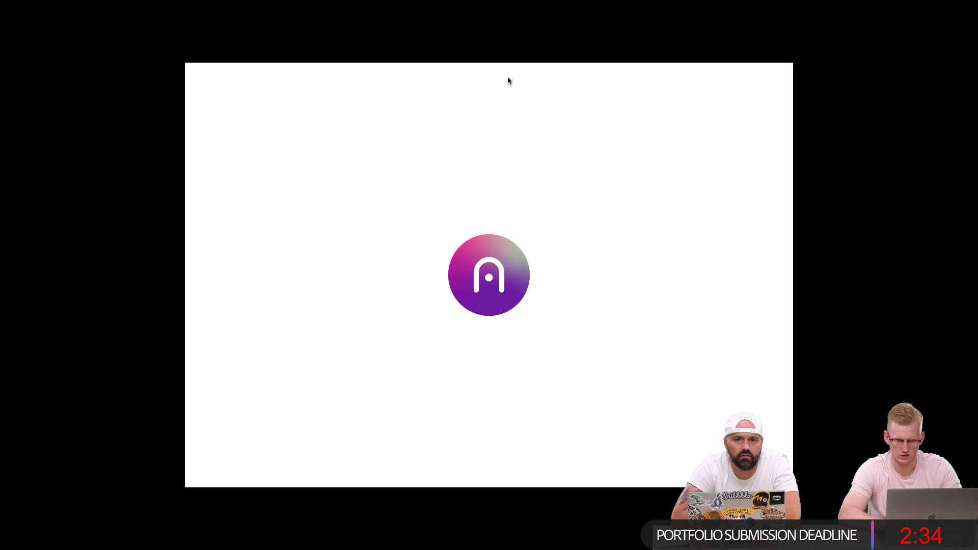
key(ctrl+Left)
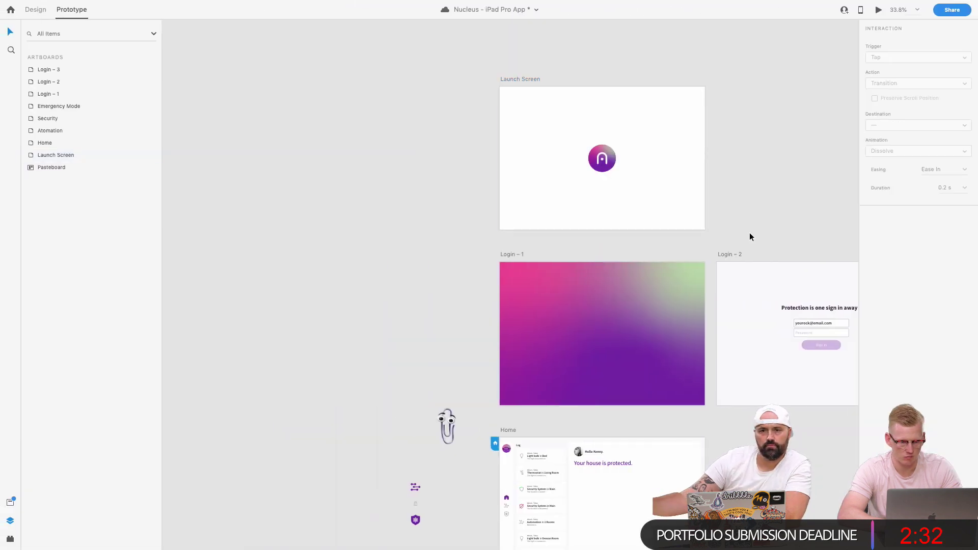
Compare the layer names and structure of the mask groups in the Launch Screen and Login – 1.
scroll(643, 186, up, 5)
click(553, 139)
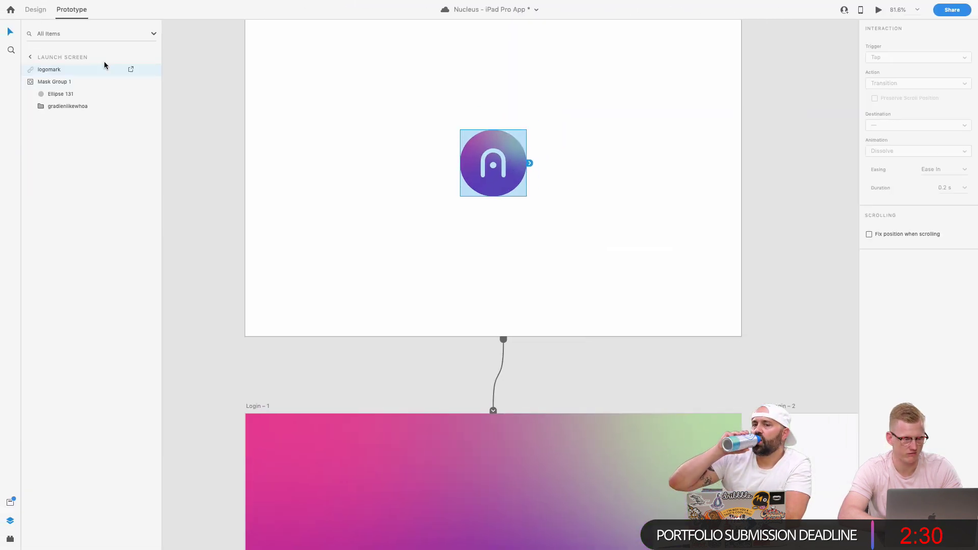
click(59, 82)
scroll(522, 308, down, 5)
click(464, 256)
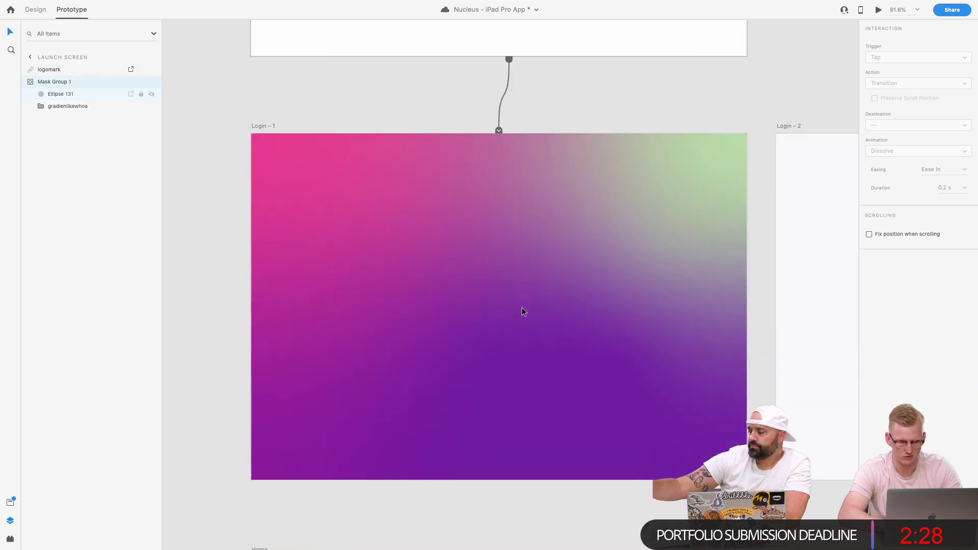
click(29, 70)
click(31, 69)
click(31, 69)
scroll(343, 183, down, 5)
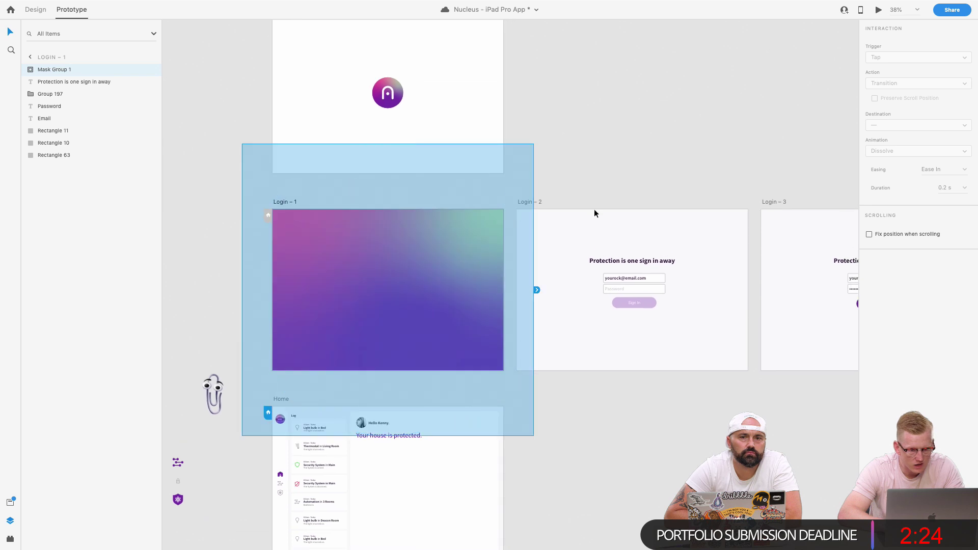
click(604, 148)
Replay the auto-animated transition from the Launch Screen into the Login – 1 gradient twice.
scroll(421, 206, up, 3)
scroll(421, 206, left, 2)
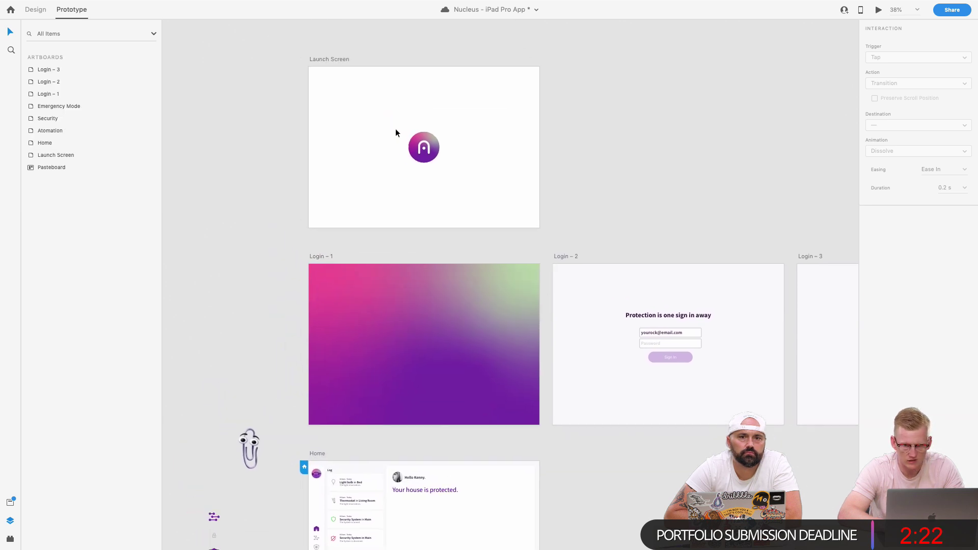
click(341, 72)
key(super+Return)
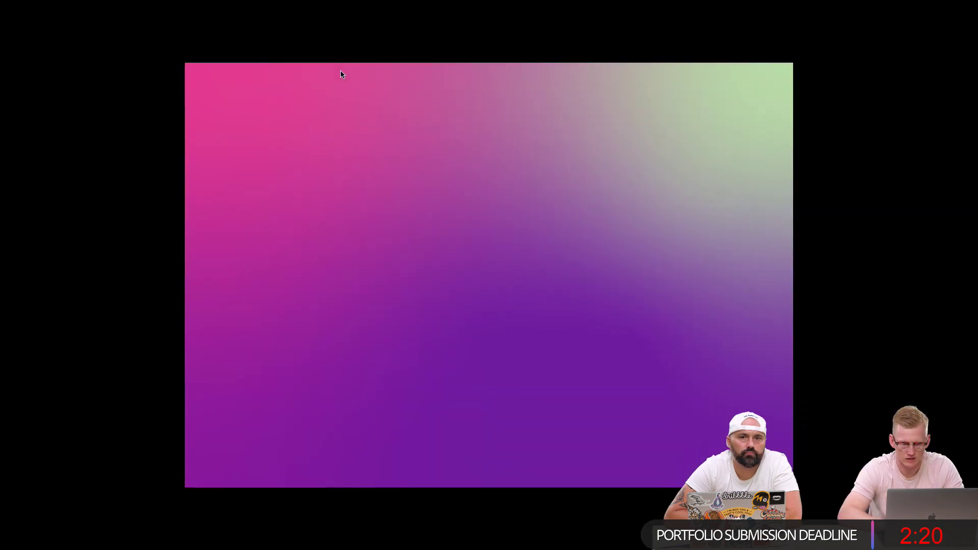
key(Escape)
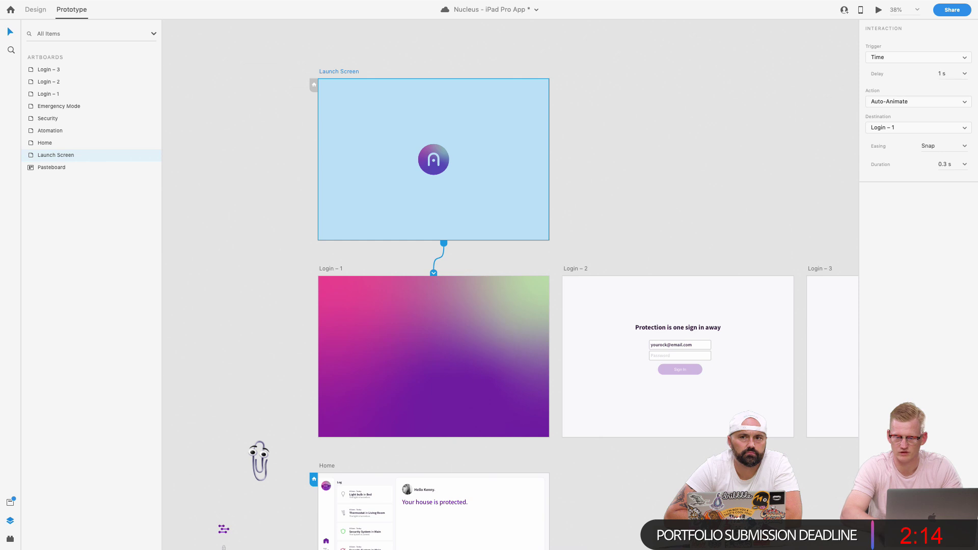
key(super+Return)
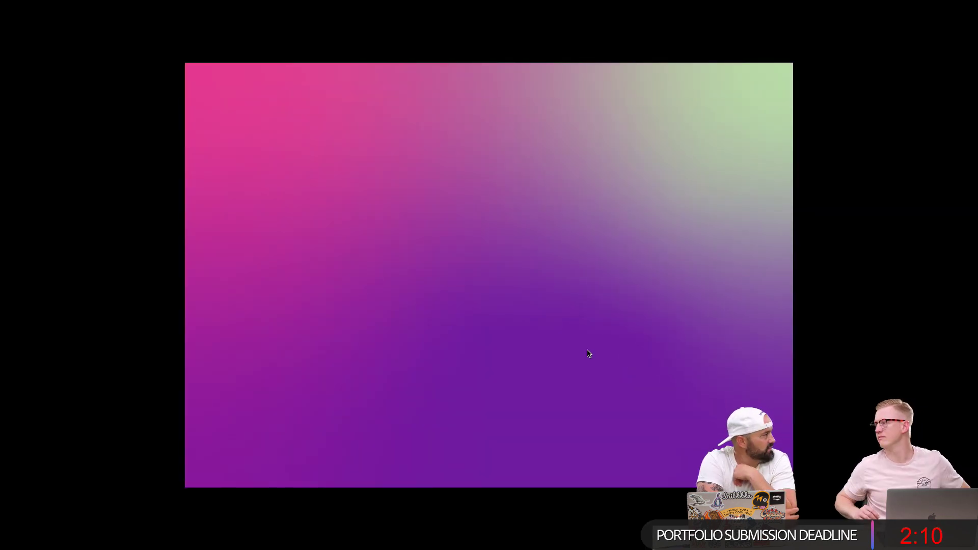
key(Escape)
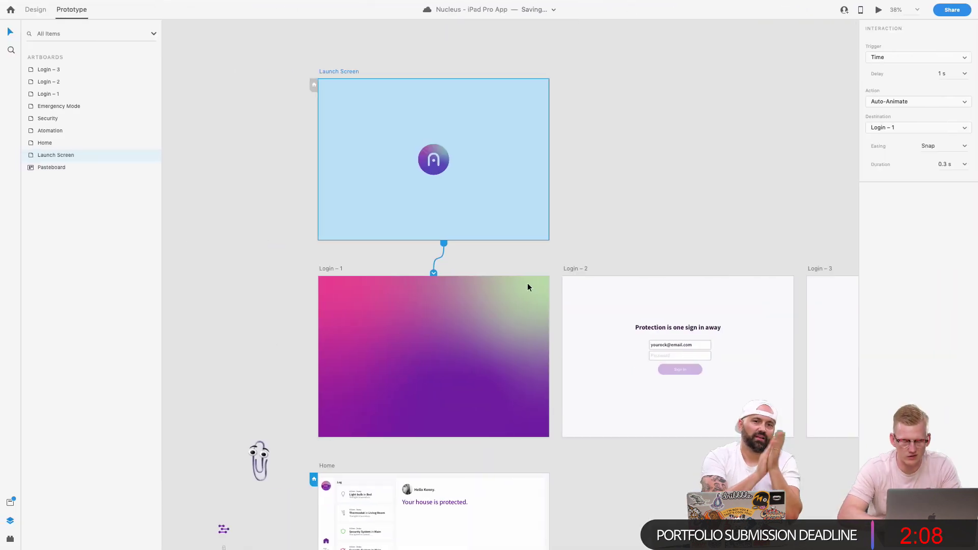
Return to design editing and send Login – 1's gradient mask group behind all the login elements.
click(592, 214)
click(481, 344)
key(super+1)
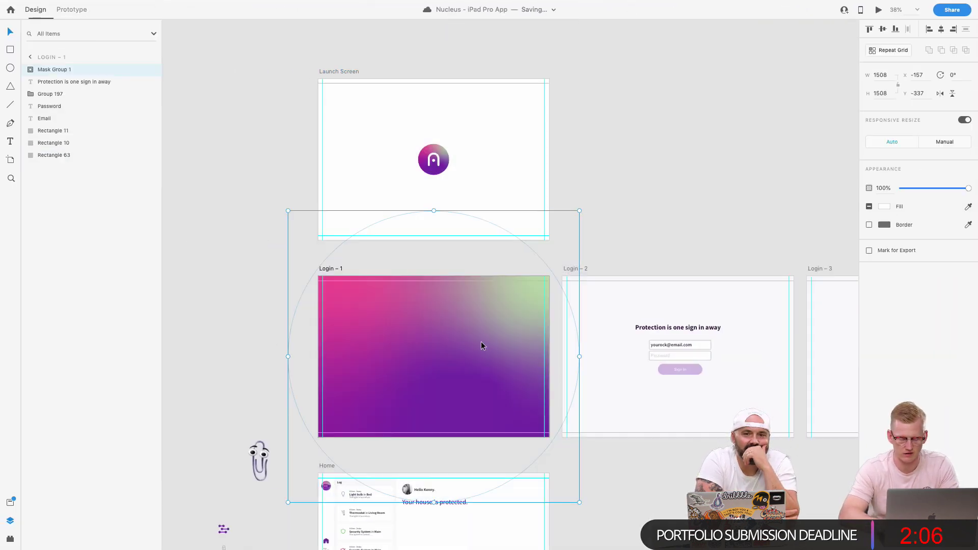
key(super+shift+bracketleft)
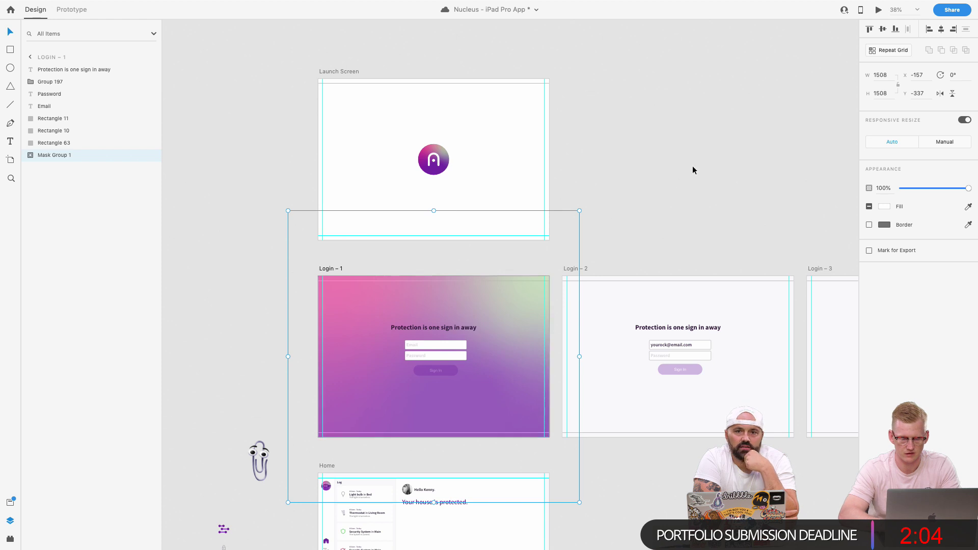
click(567, 243)
Delete the translucent full-artboard rectangle that covers the gradient in Login – 1.
scroll(568, 242, down, 3)
click(513, 228)
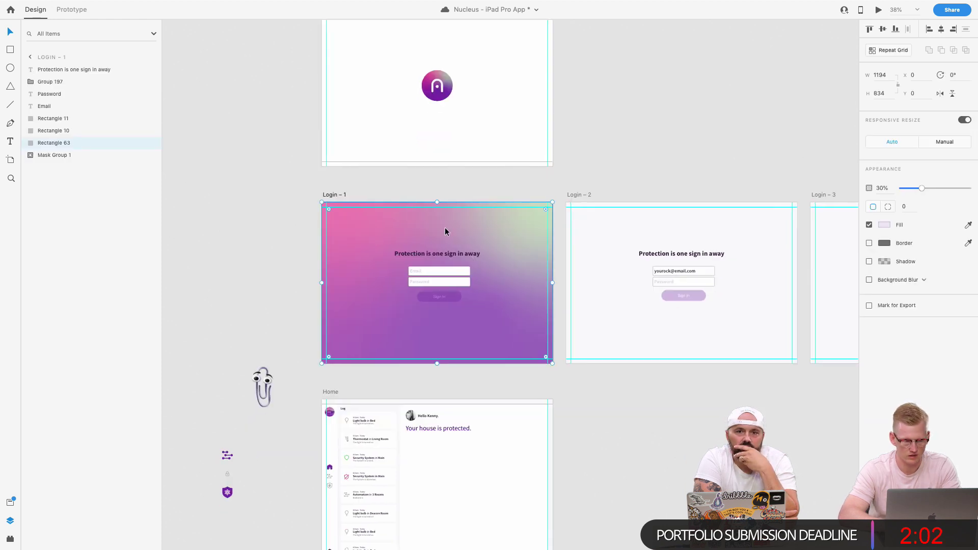
click(44, 132)
click(51, 147)
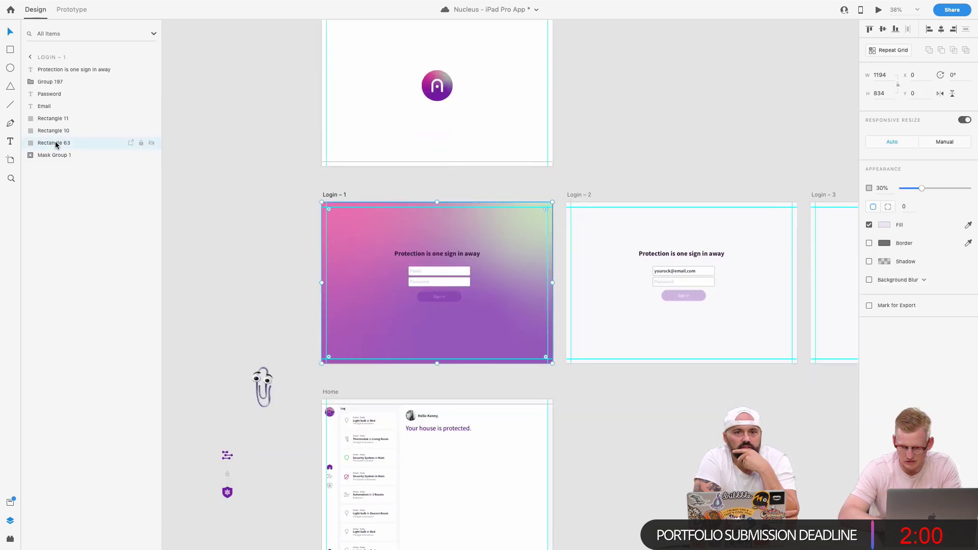
key(BackSpace)
Set the fill of Login – 1's "Protection is one sign in away" headline to white (fff).
click(450, 255)
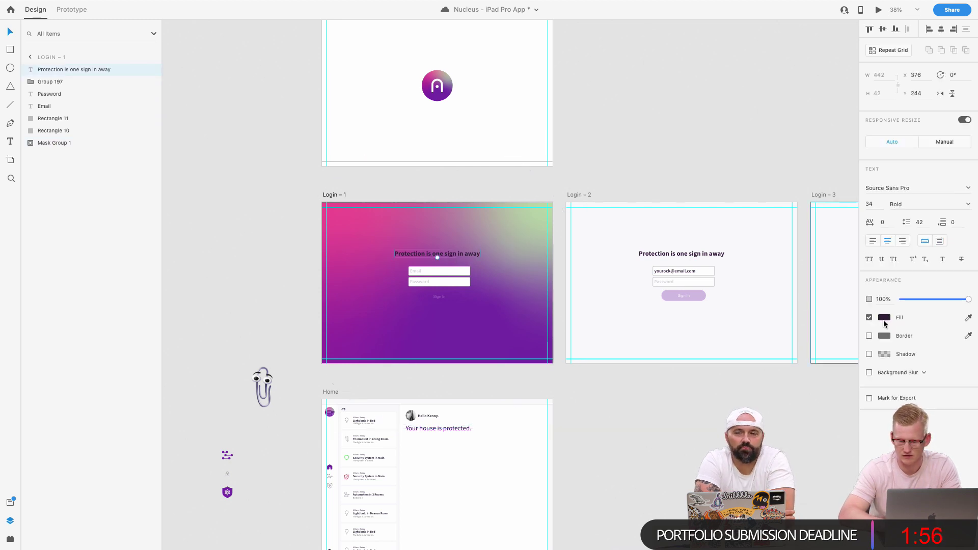
click(885, 319)
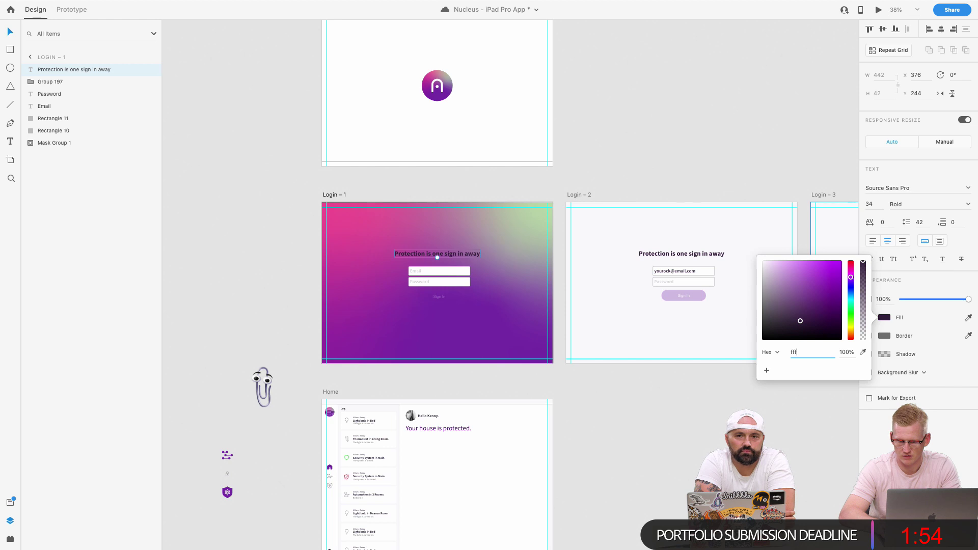
key(Return)
Change the fill of the Sign In button's background rectangle in Login – 1 to white, #FFFFFF.
click(450, 300)
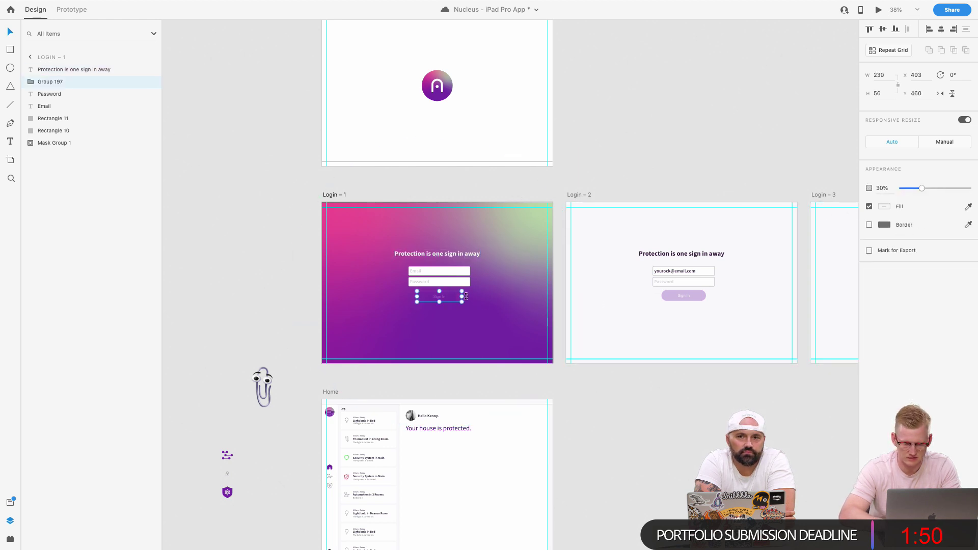
key(Return)
click(883, 225)
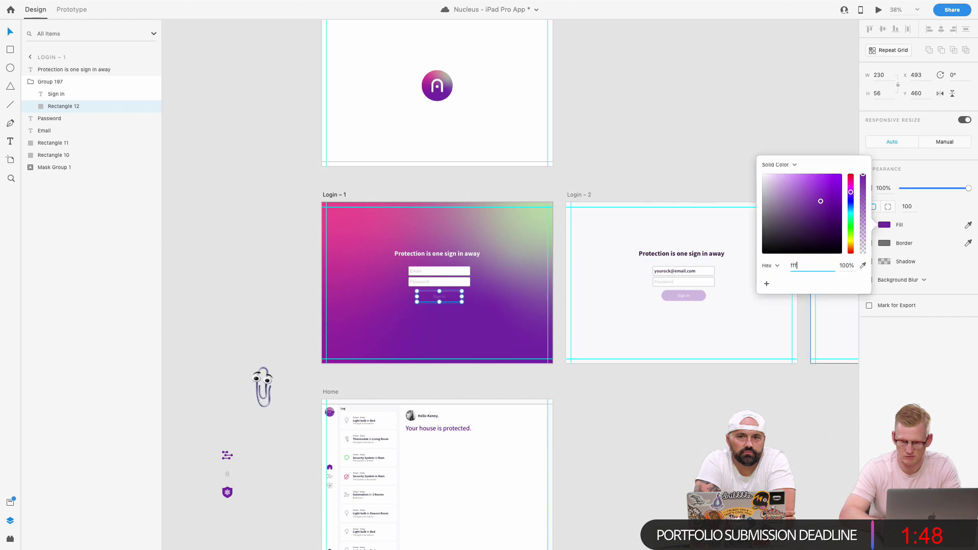
scroll(472, 299, up, 5)
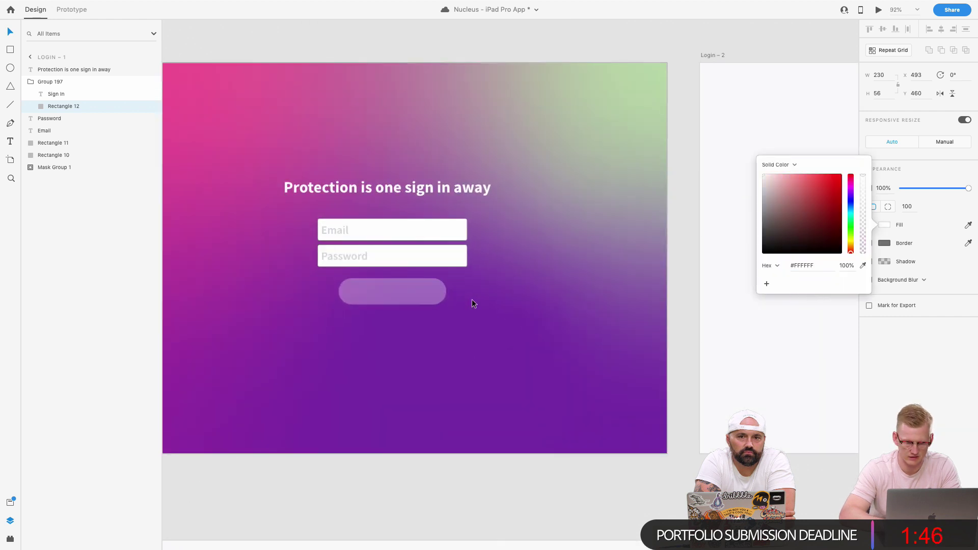
click(943, 231)
Recolour the Sign In label with a purple sampled from the lower part of Login – 1's gradient.
click(391, 291)
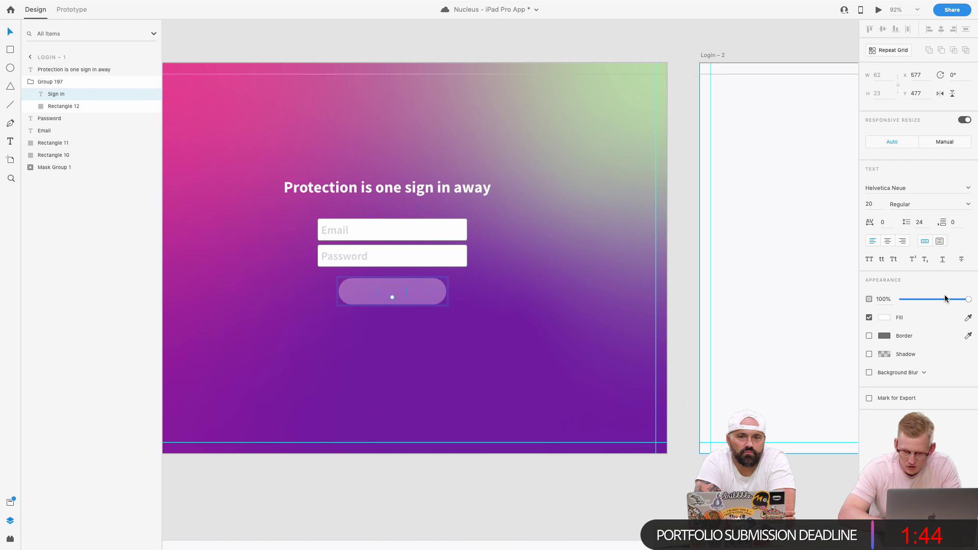
click(883, 318)
click(863, 354)
click(386, 344)
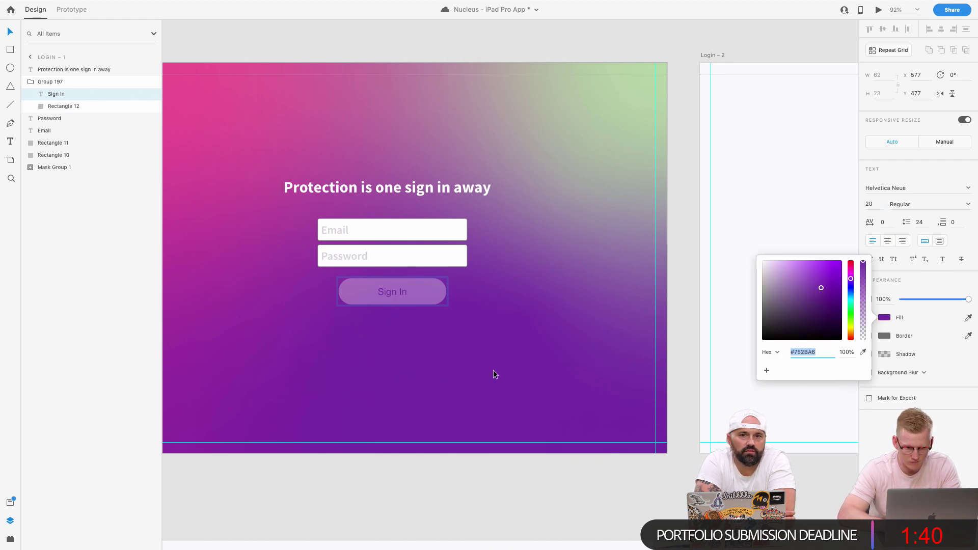
Set the Sign In label's font to Source Sans Pro in SemiBold weight.
scroll(493, 374, left, 1)
scroll(493, 374, up, 1)
click(908, 190)
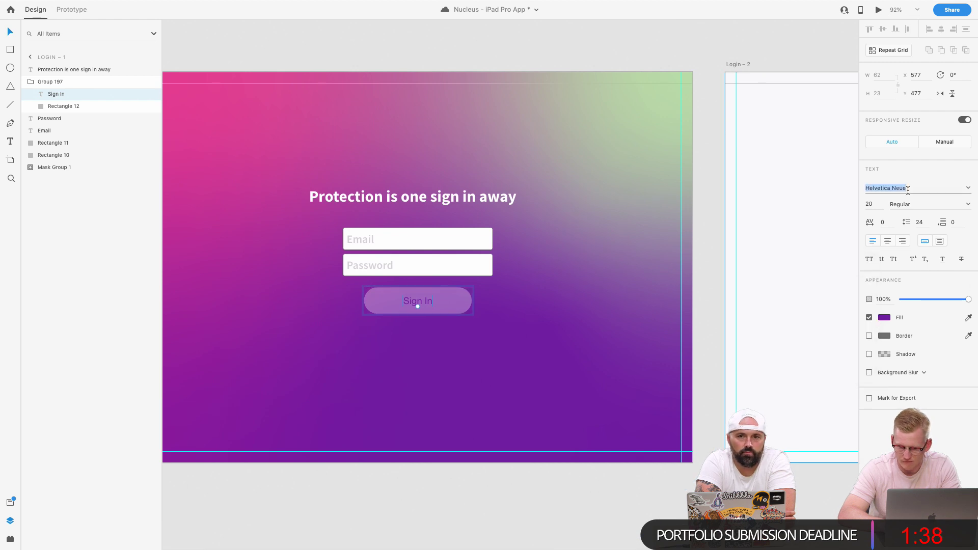
text(Source Sans Pro)
key(Return)
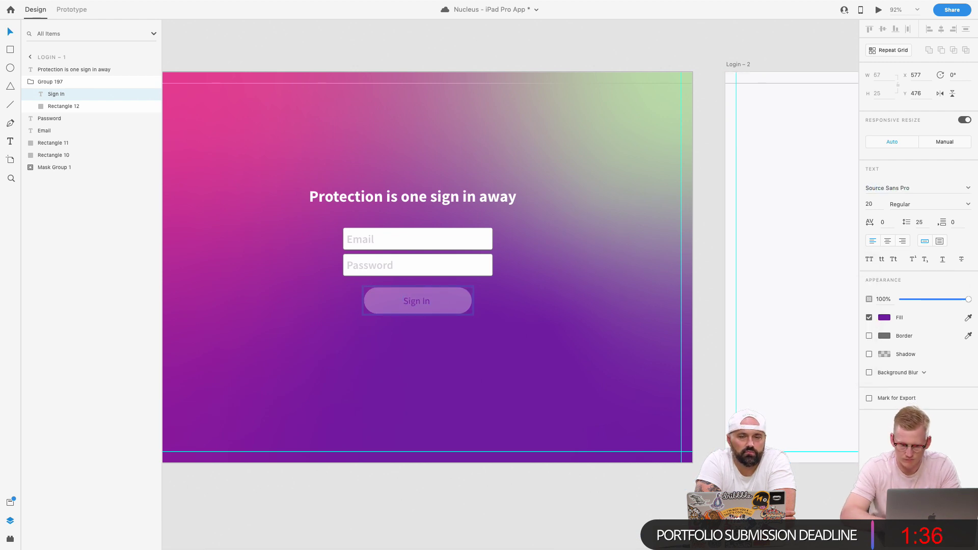
click(970, 204)
click(907, 285)
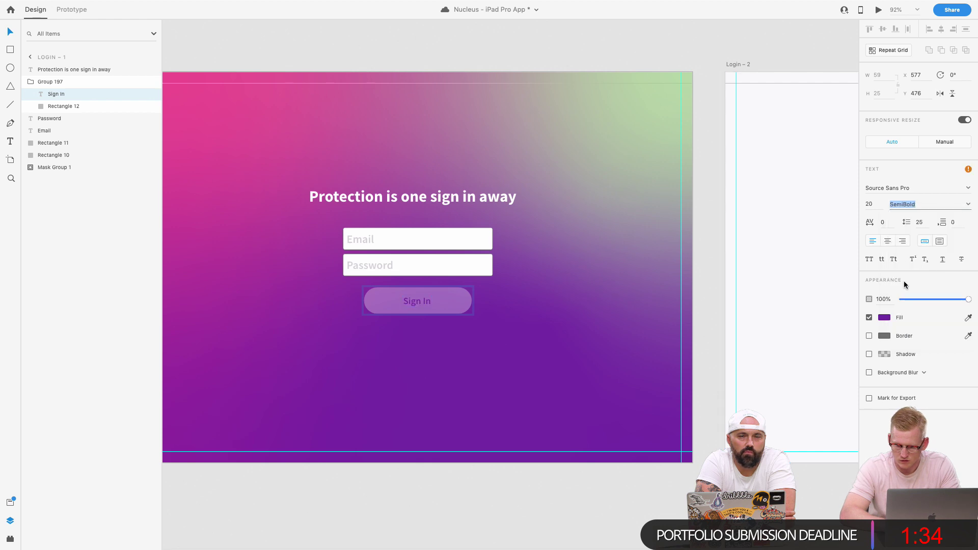
Shift the Email and Password placeholder texts in Login – 1 slightly right to X 466.
scroll(394, 273, left, 1)
scroll(408, 267, left, 2)
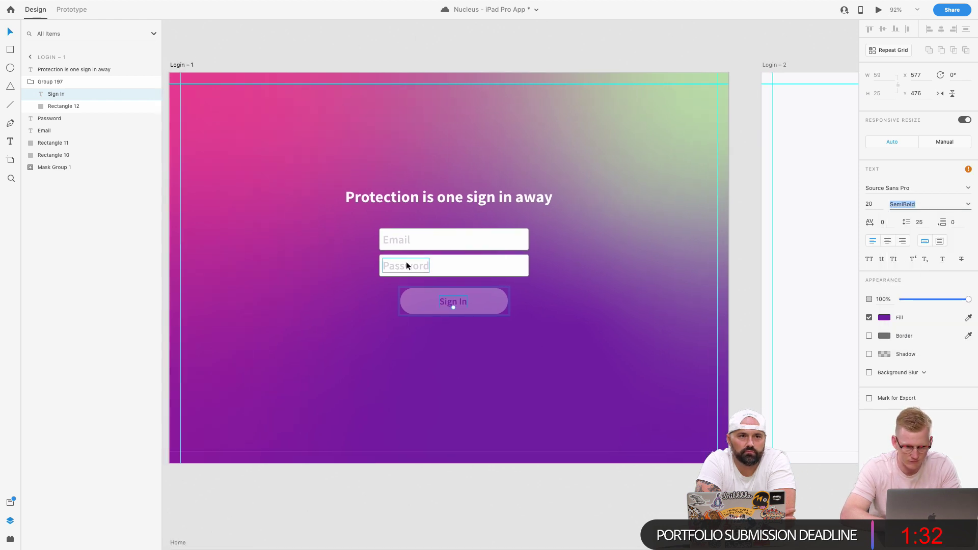
click(393, 244)
key(Escape)
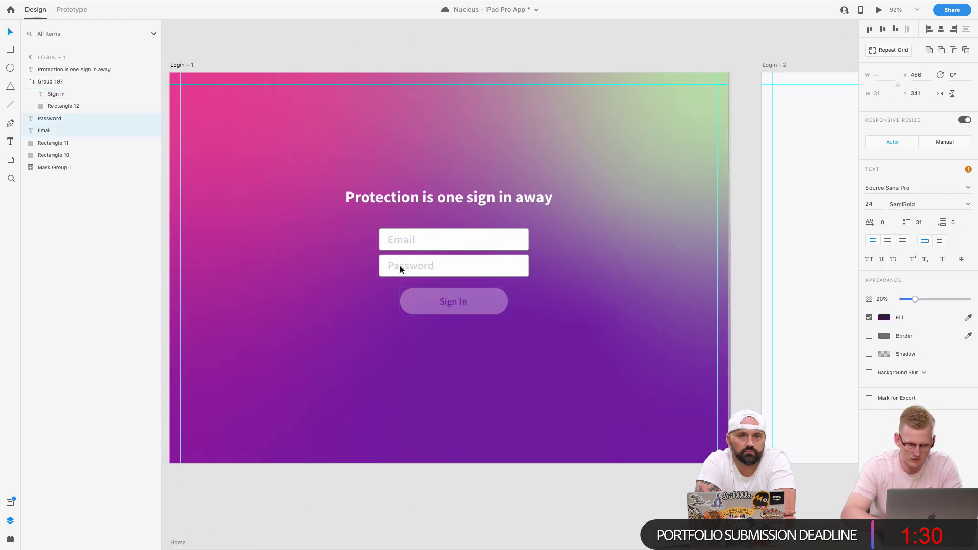
Check the appearance settings of Login – 1's Sign In rectangle and button group, and save the document.
click(418, 170)
scroll(418, 170, down, 5)
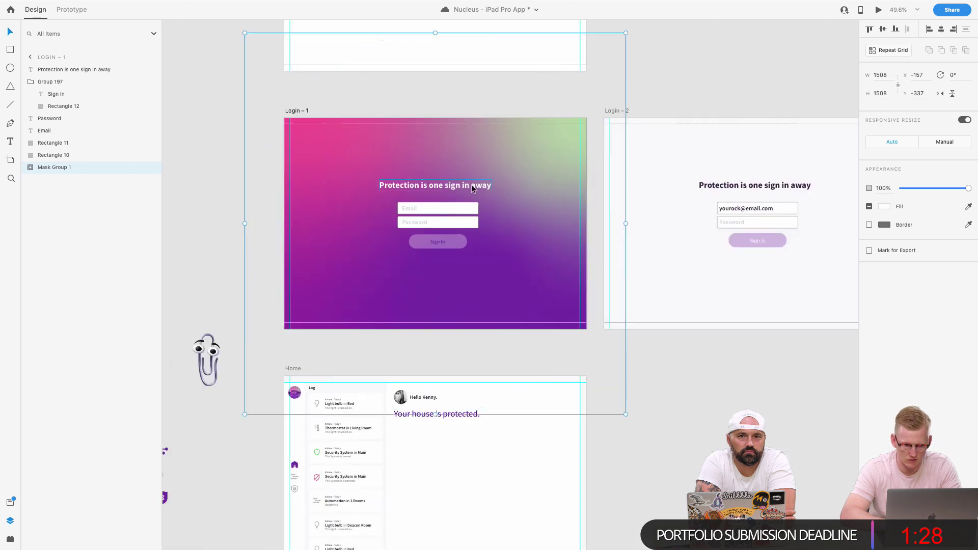
click(461, 241)
double_click(461, 241)
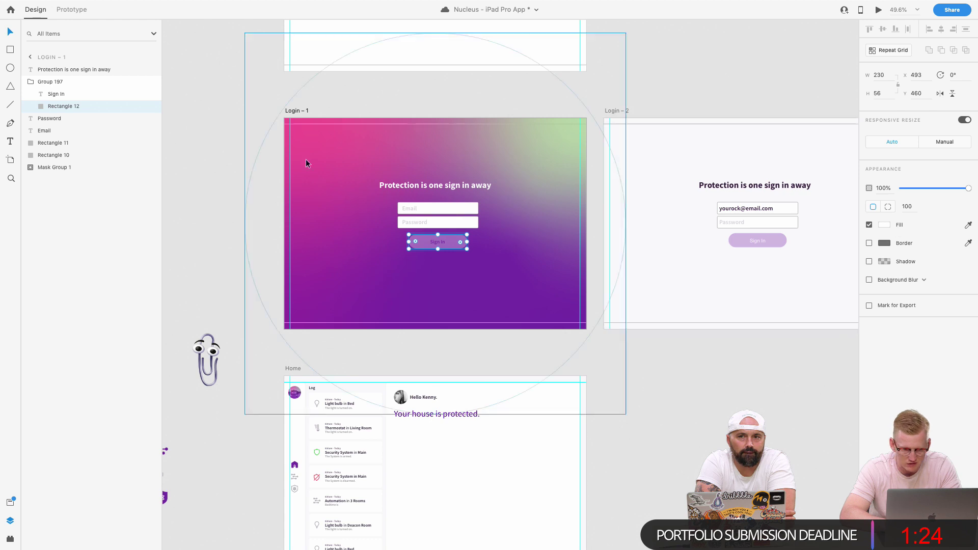
click(61, 83)
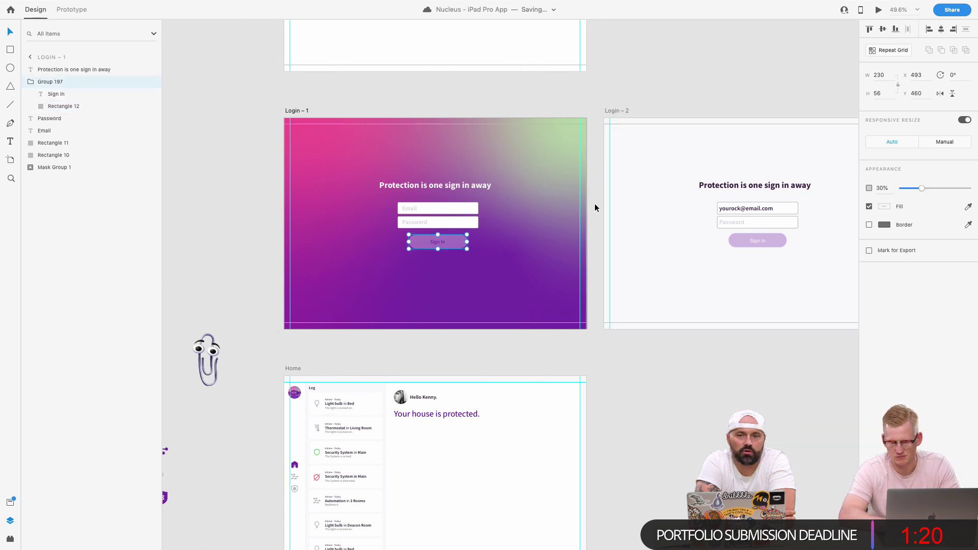
click(714, 427)
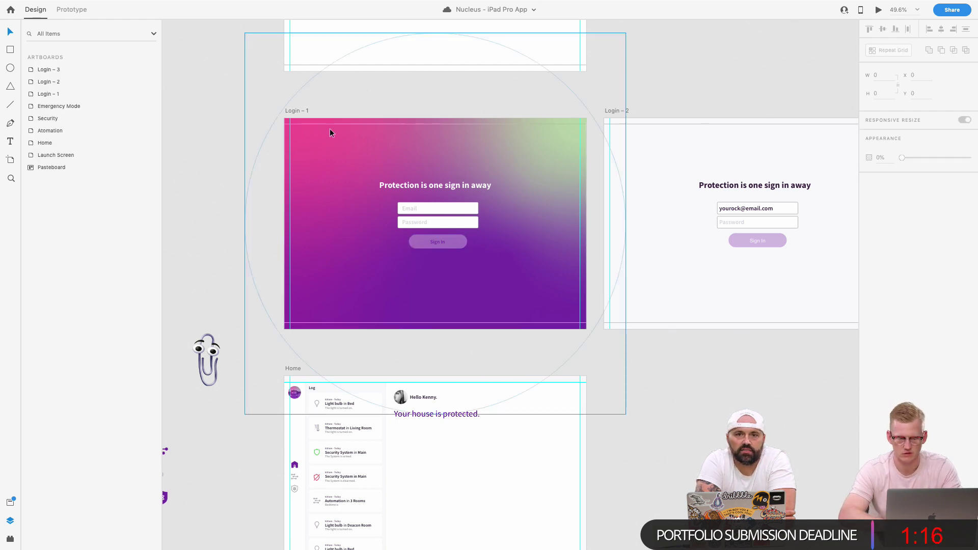
Try the Sign In button group in Login – 1 at 50% opacity and save the document.
scroll(494, 270, up, 5)
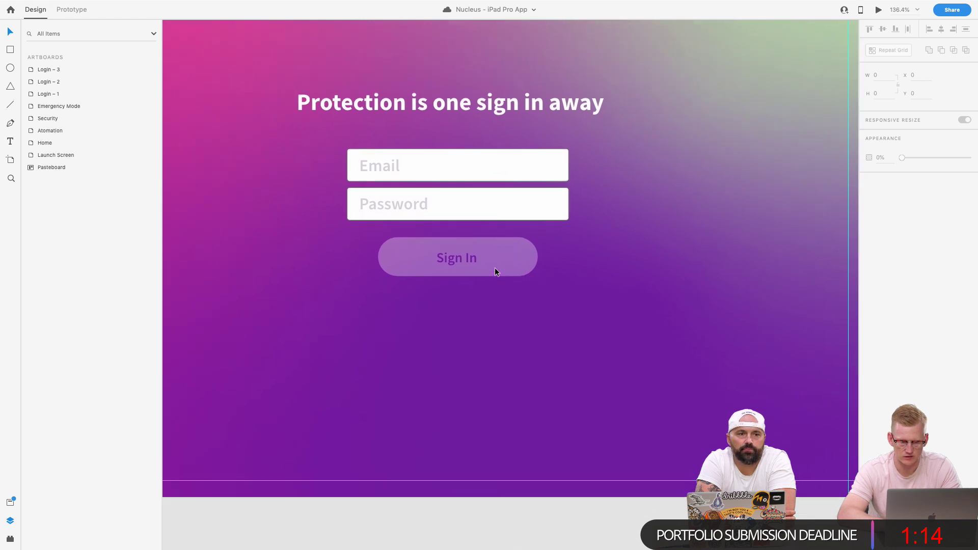
scroll(495, 271, down, 1)
click(505, 261)
mouse_move(921, 188)
mouse_down()
mouse_move(949, 189)
mouse_move(935, 189)
mouse_up()
click(579, 313)
scroll(579, 313, down, 6)
click(647, 408)
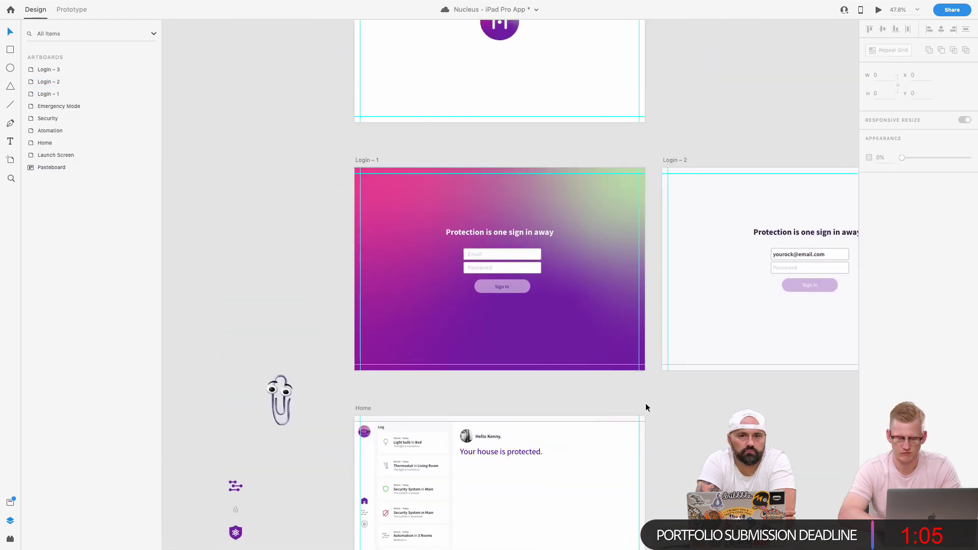
scroll(647, 408, right, 2)
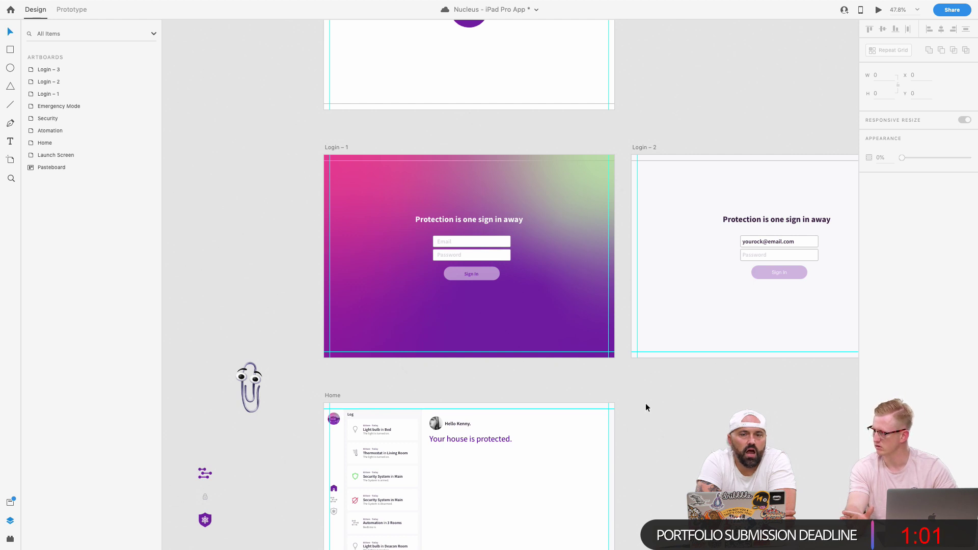
key(super+s)
Return the Sign In button group in Login – 1 to 30% opacity.
click(471, 274)
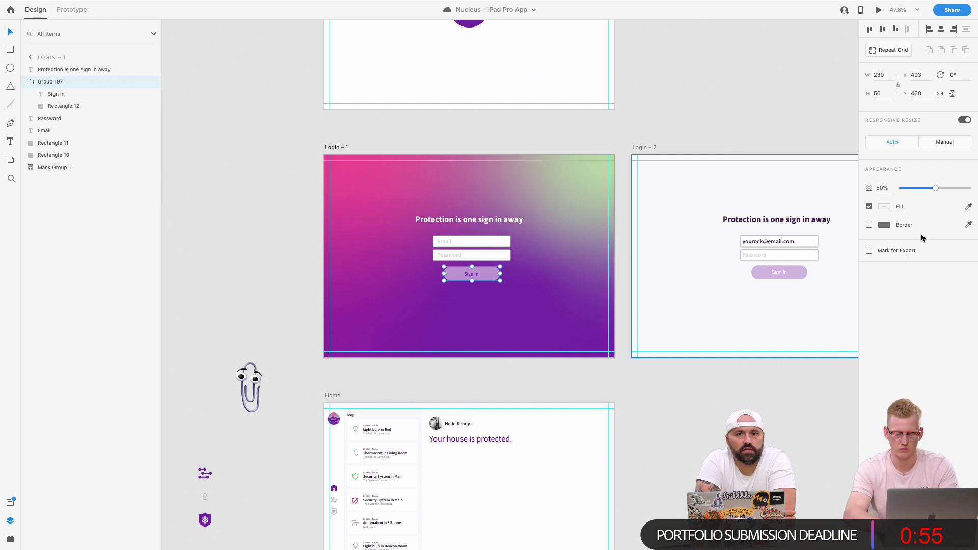
key(3)
click(745, 400)
scroll(745, 400, right, 2)
scroll(745, 399, down, 1)
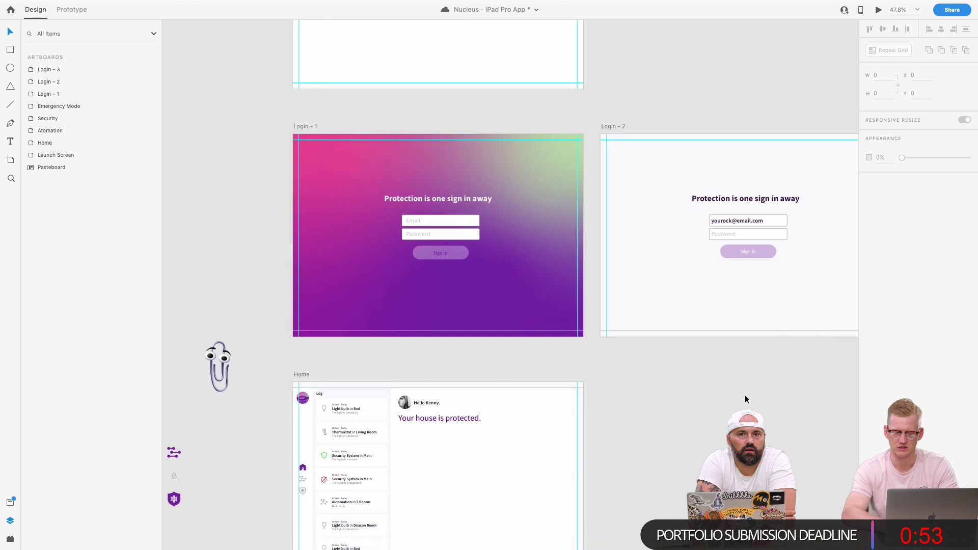
Preview the prototype from the Launch Screen and replay its transition into the restyled Login – 1.
scroll(306, 83, left, 2)
scroll(388, 148, up, 5)
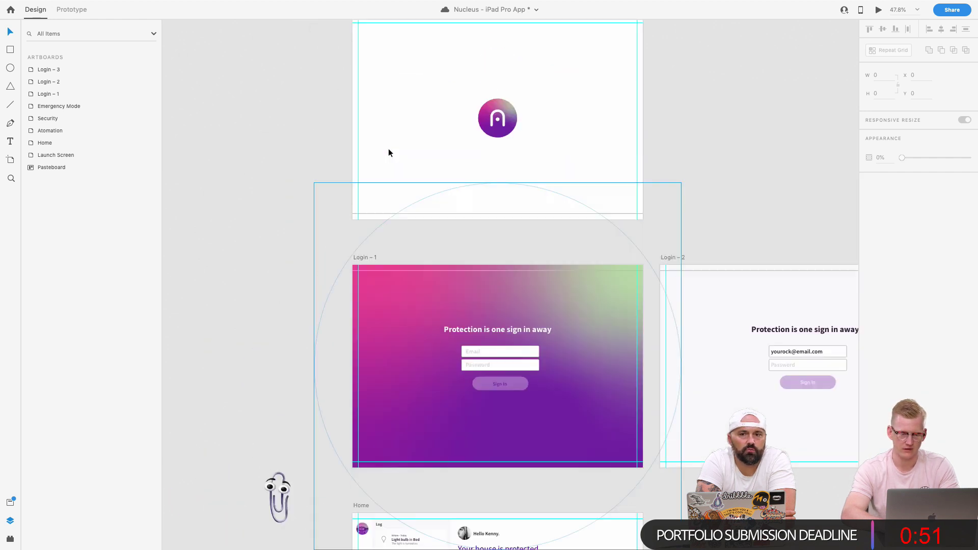
click(368, 174)
key(super+Return)
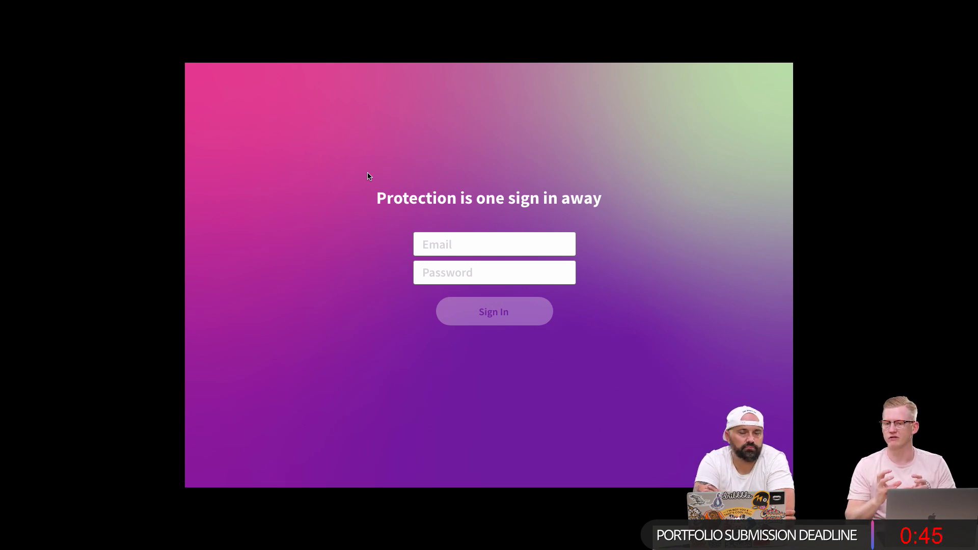
key(ctrl+Left)
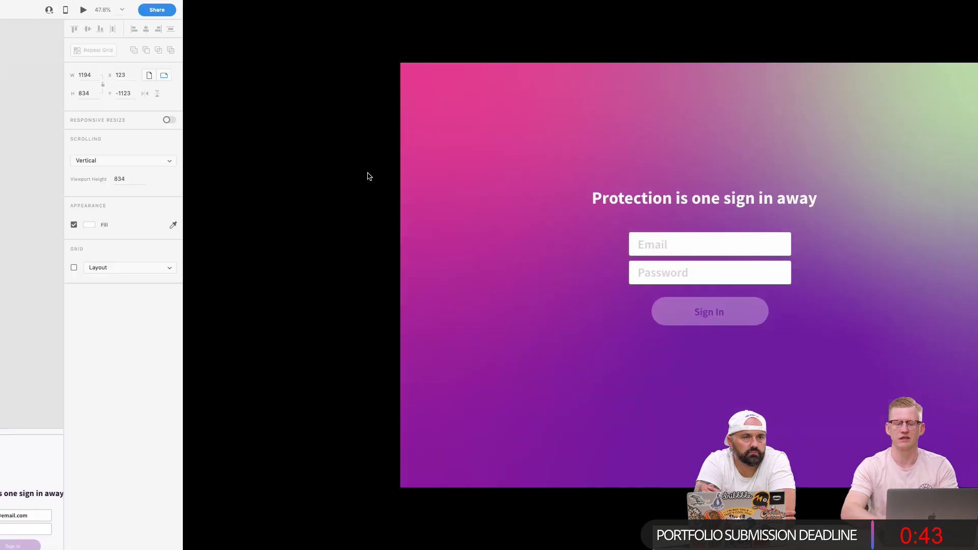
scroll(456, 376, down, 3)
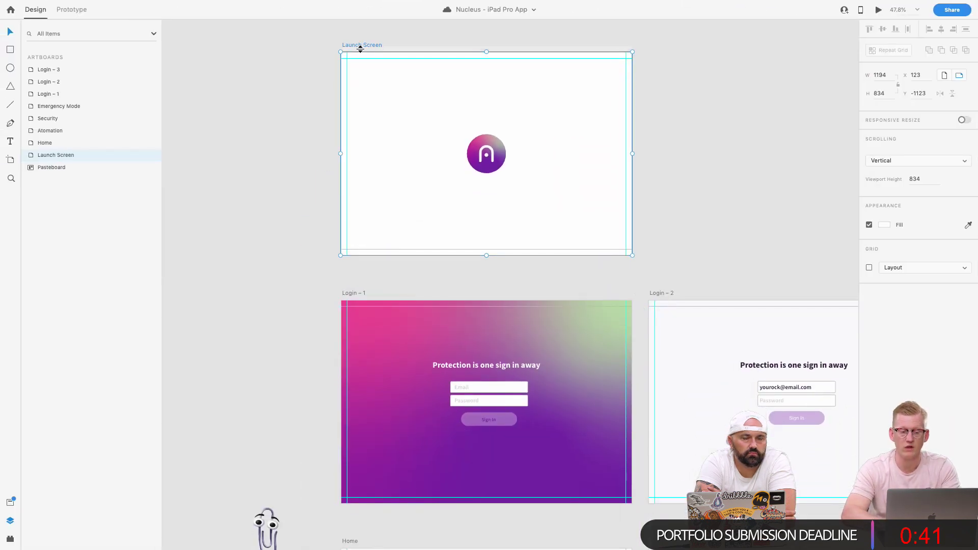
key(ctrl+Right)
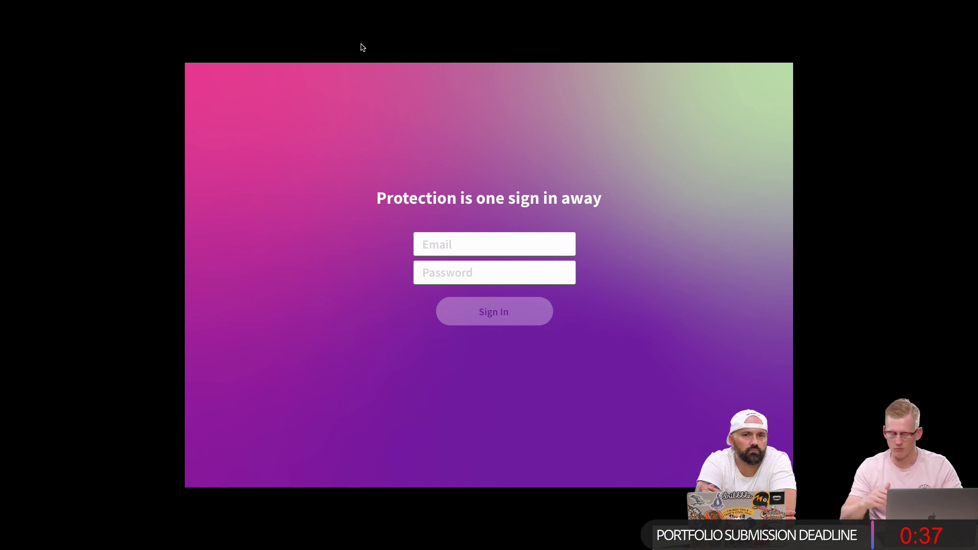
key(Left)
key(Left)
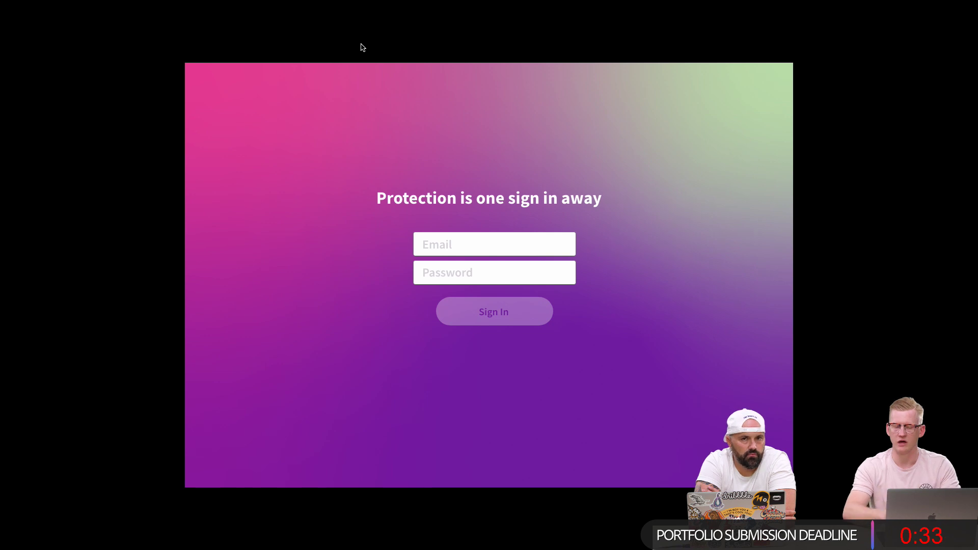
key(Escape)
Switch to prototyping and inspect the interaction settings of the connection from the Launch Screen to Login – 1.
click(353, 294)
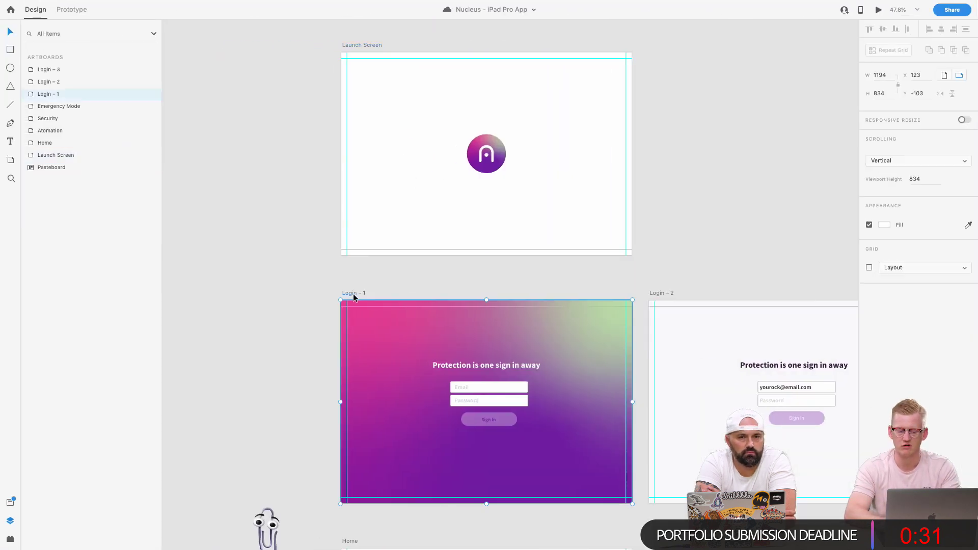
key(ctrl+Tab)
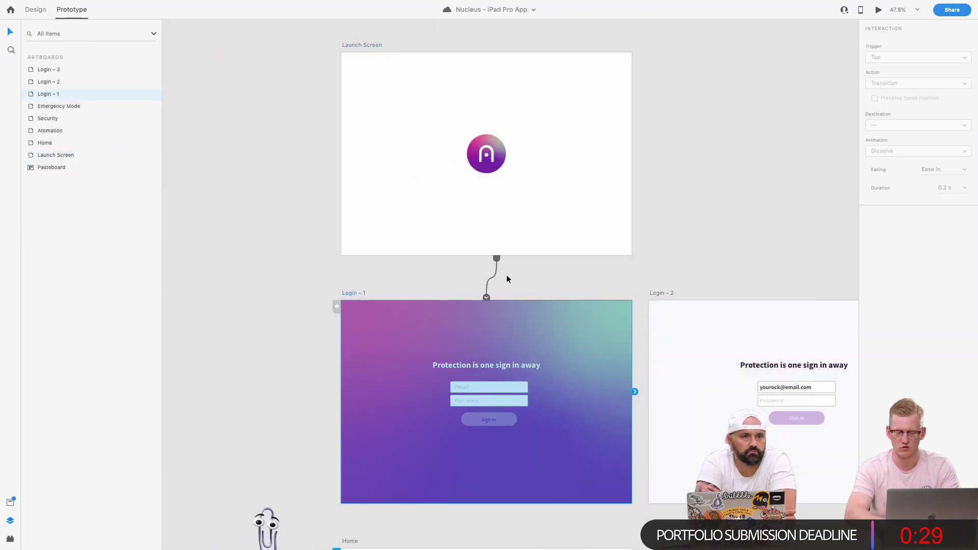
click(495, 256)
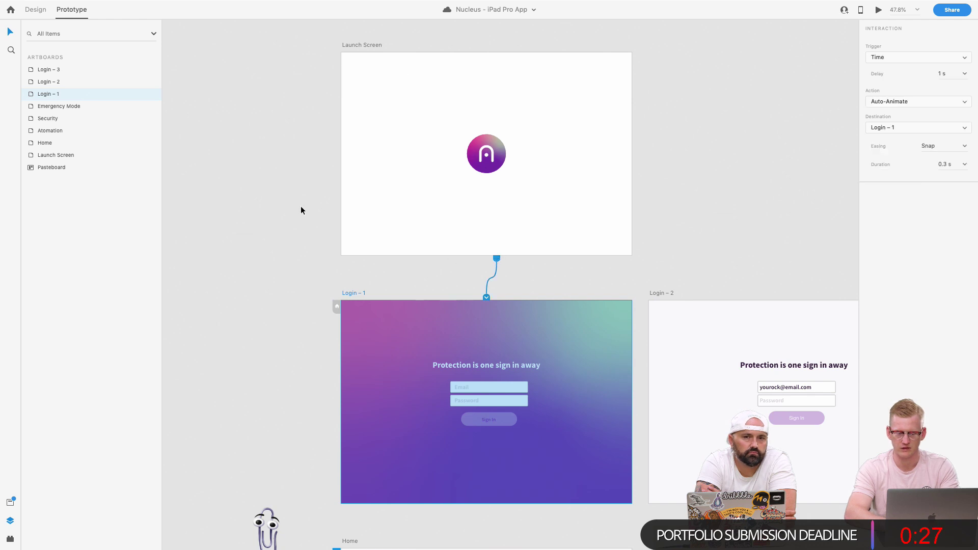
click(273, 26)
drag(273, 26, 574, 511)
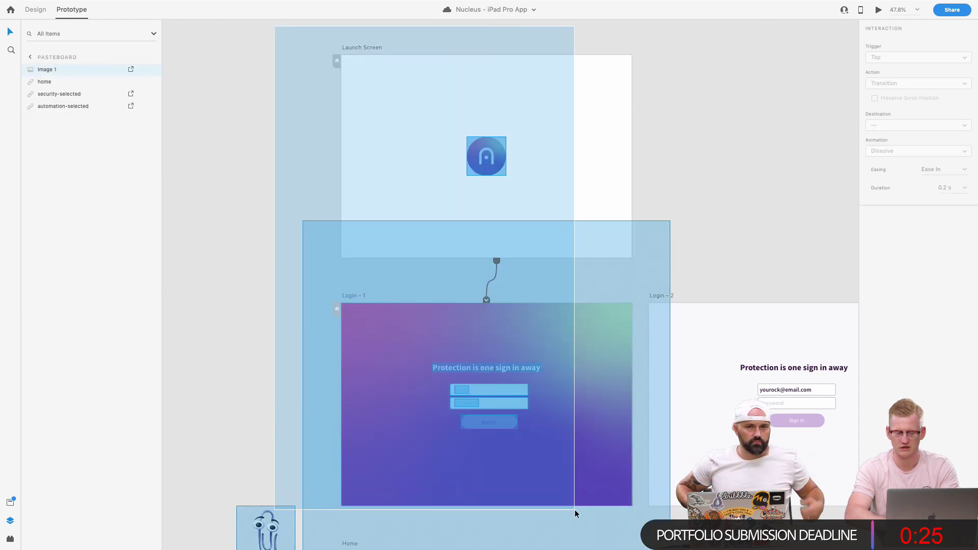
click(294, 120)
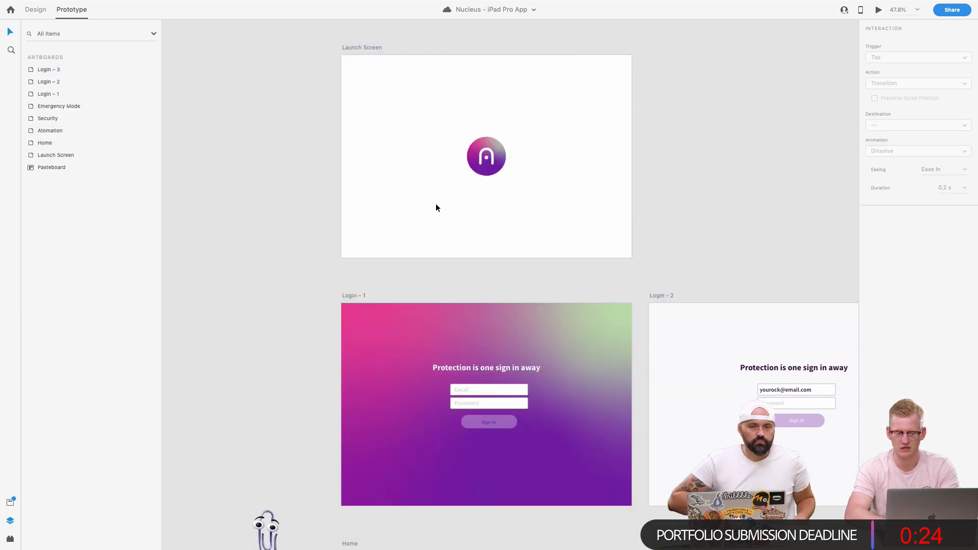
Set the duration of the Launch Screen's auto-animated transition to Login – 1 to 0.1 s and preview the prototype.
click(358, 49)
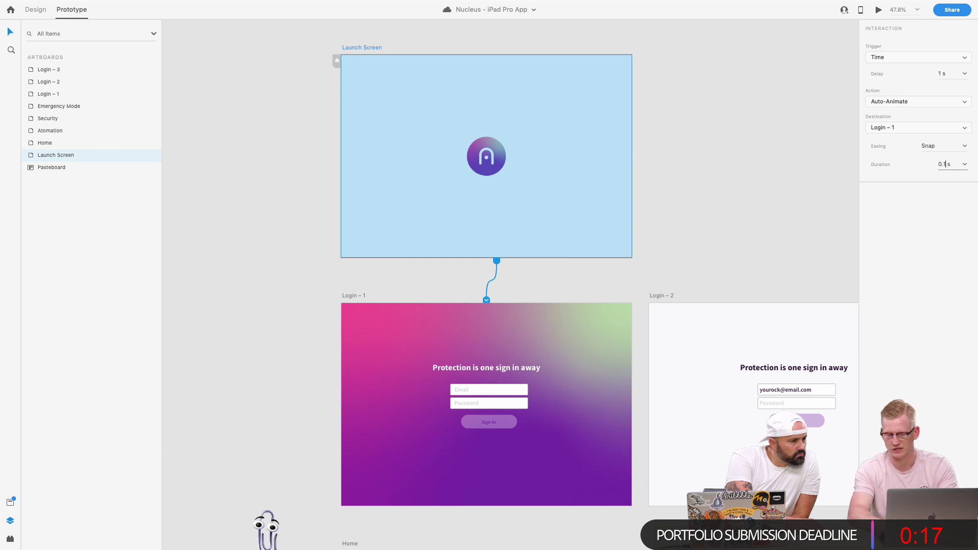
key(Return)
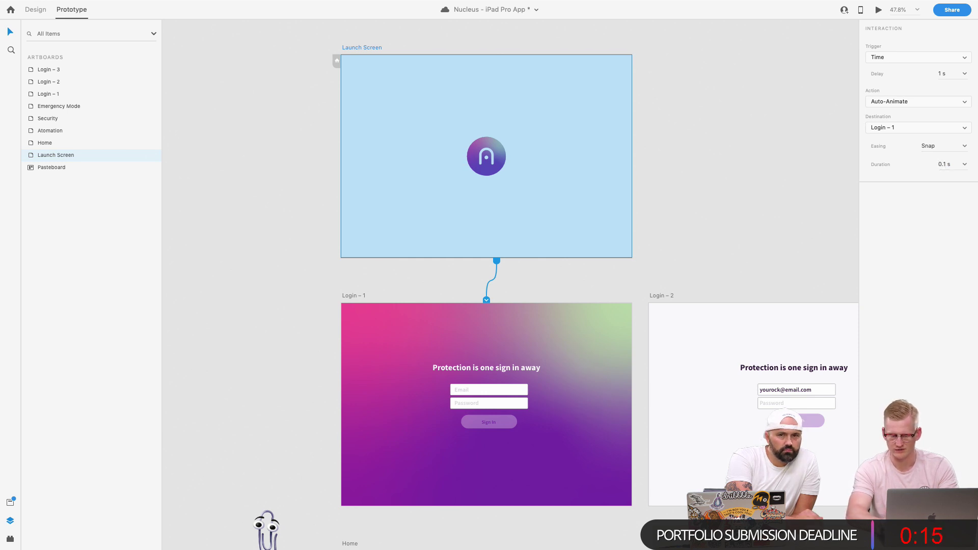
key(super+Return)
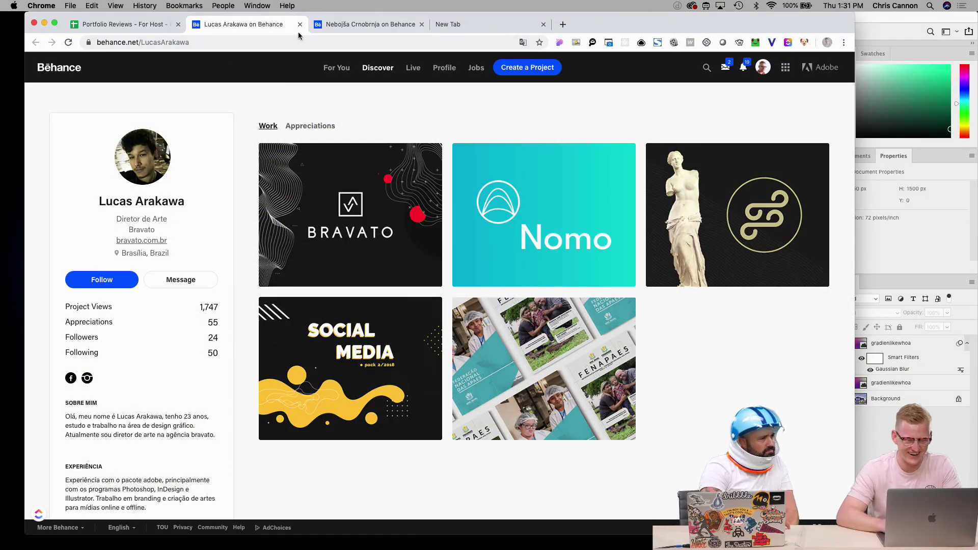
Switch to the Behance portfolio in the browser, show it full screen and open the Agência BRAVATO / Branding project.
click(55, 23)
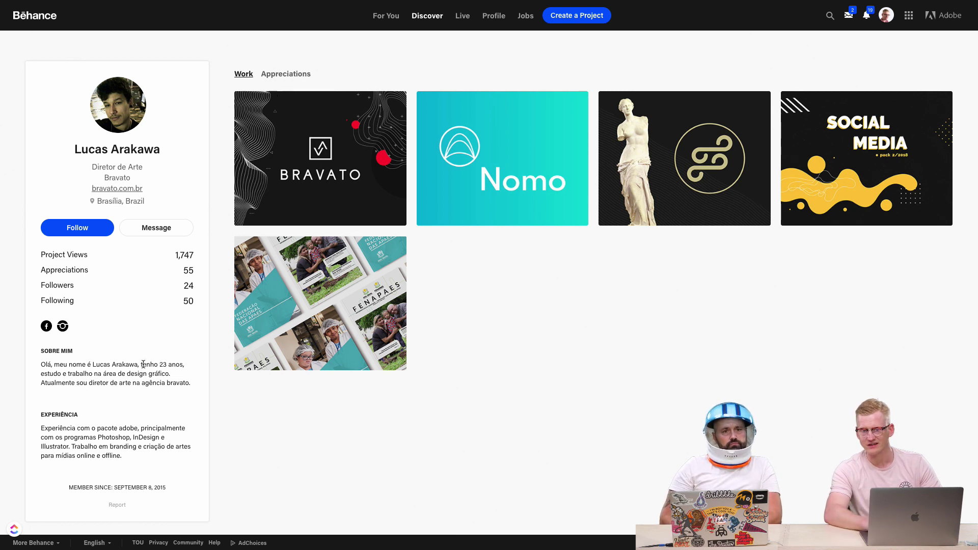
click(190, 378)
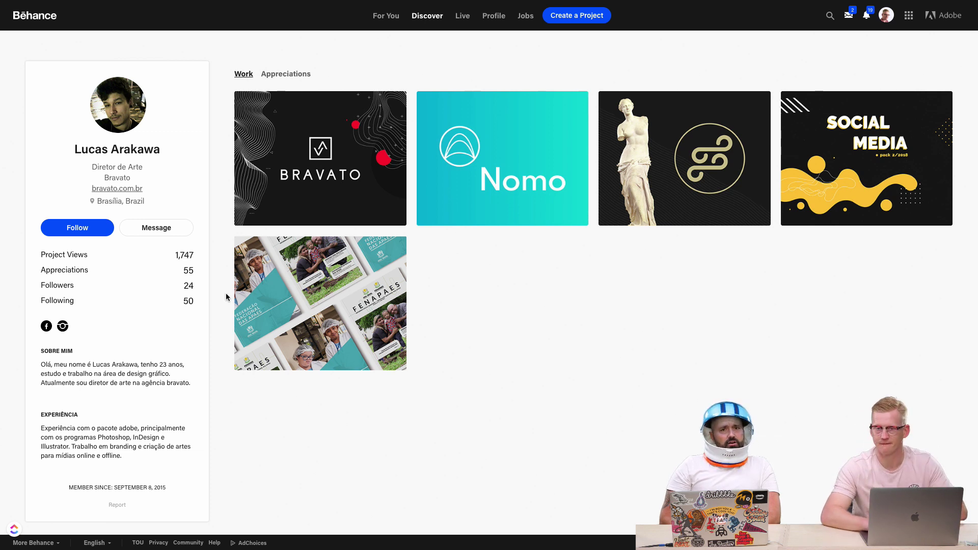
click(317, 133)
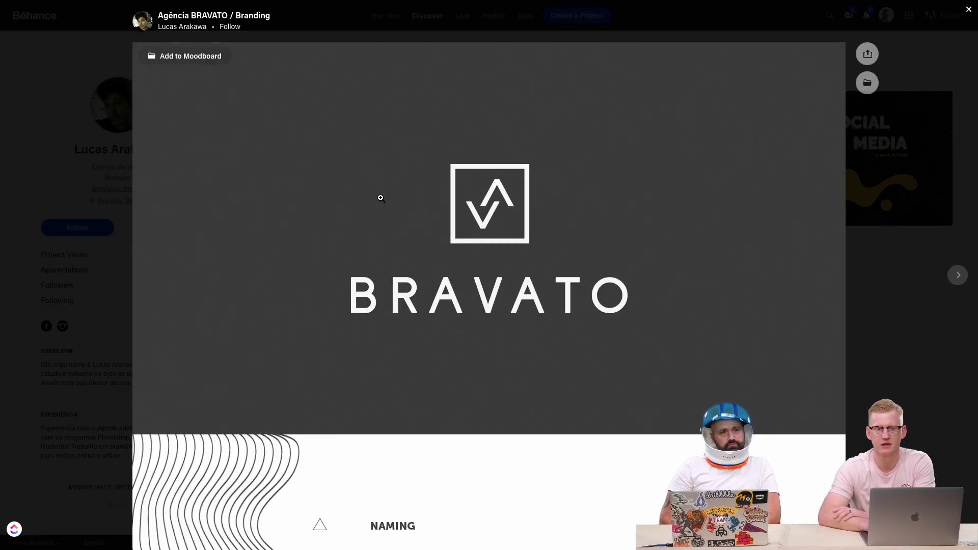
Examine the Bravato project's opening logo banner, its Naming section with the line-pattern artwork, and the start of the Logo section.
scroll(380, 198, down, 3)
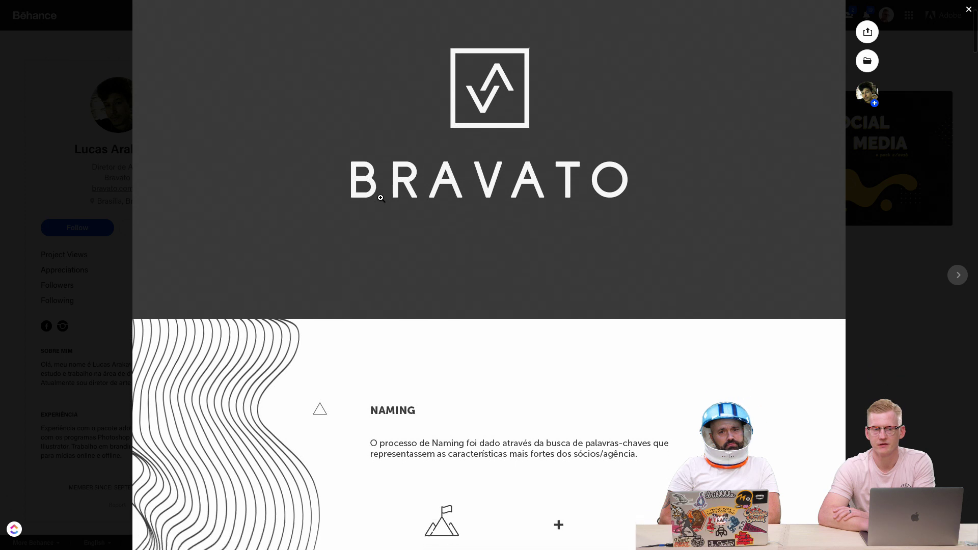
scroll(381, 198, down, 4)
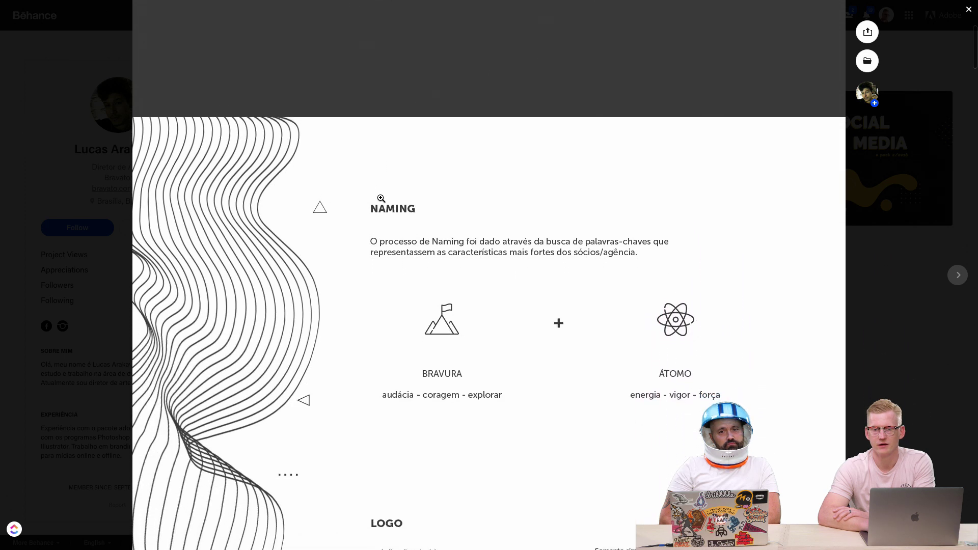
scroll(381, 199, up, 2)
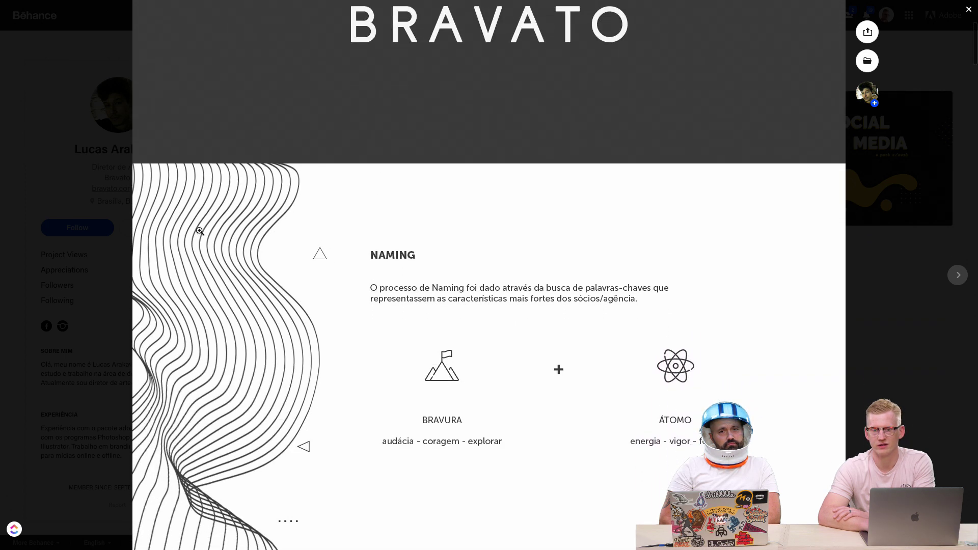
scroll(249, 258, up, 6)
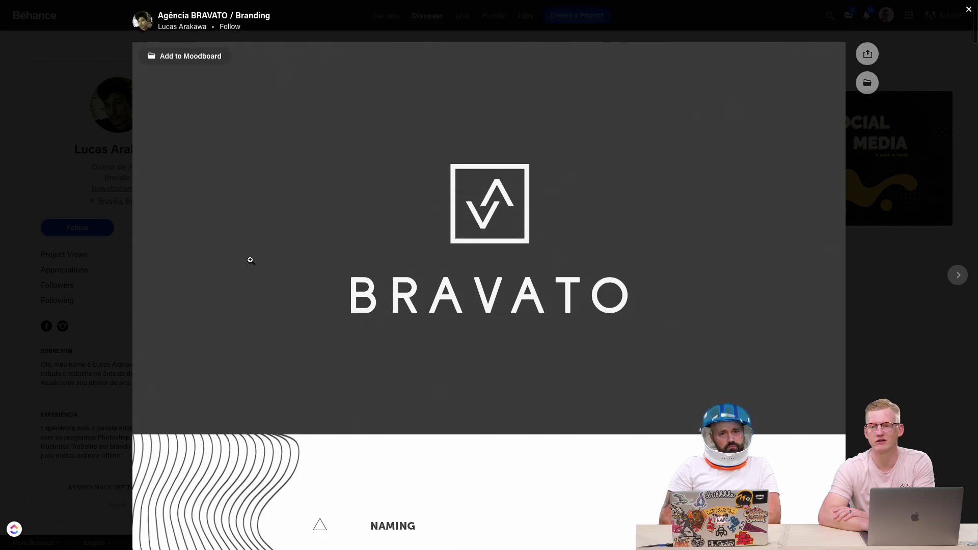
scroll(251, 261, down, 3)
scroll(167, 352, down, 2)
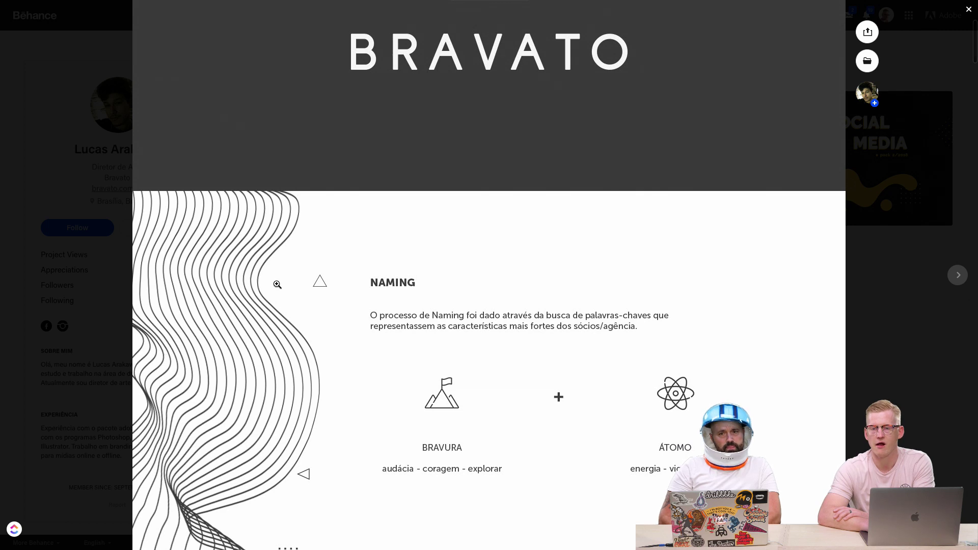
scroll(275, 286, down, 1)
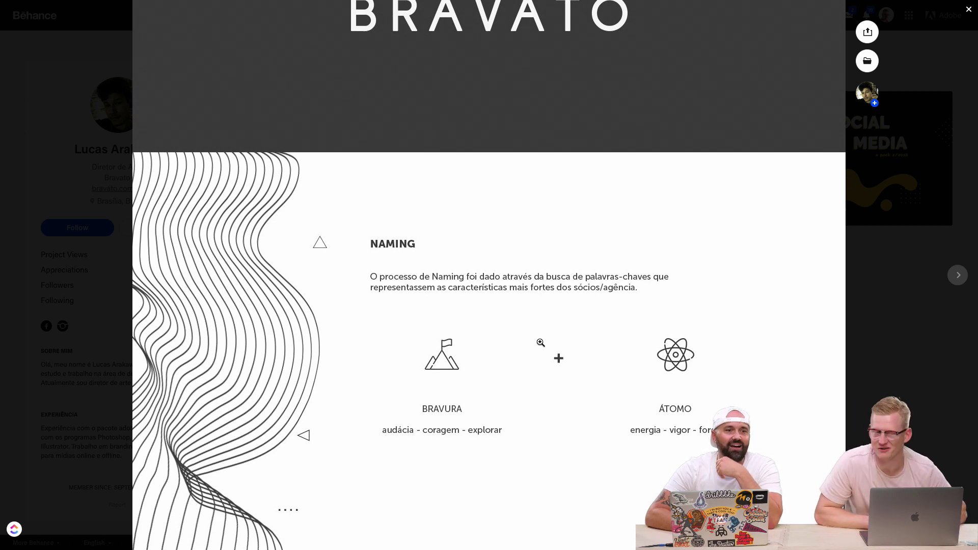
scroll(540, 343, down, 1)
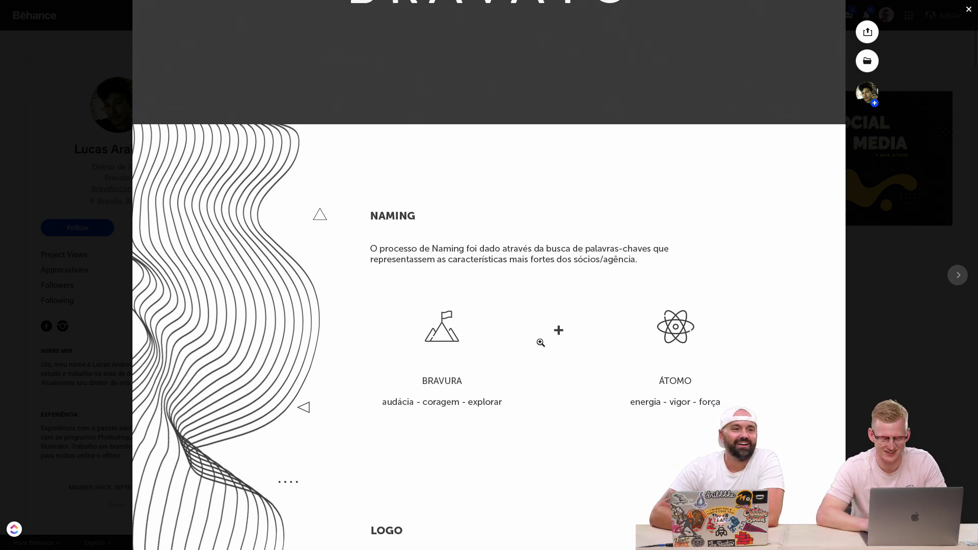
scroll(541, 343, down, 5)
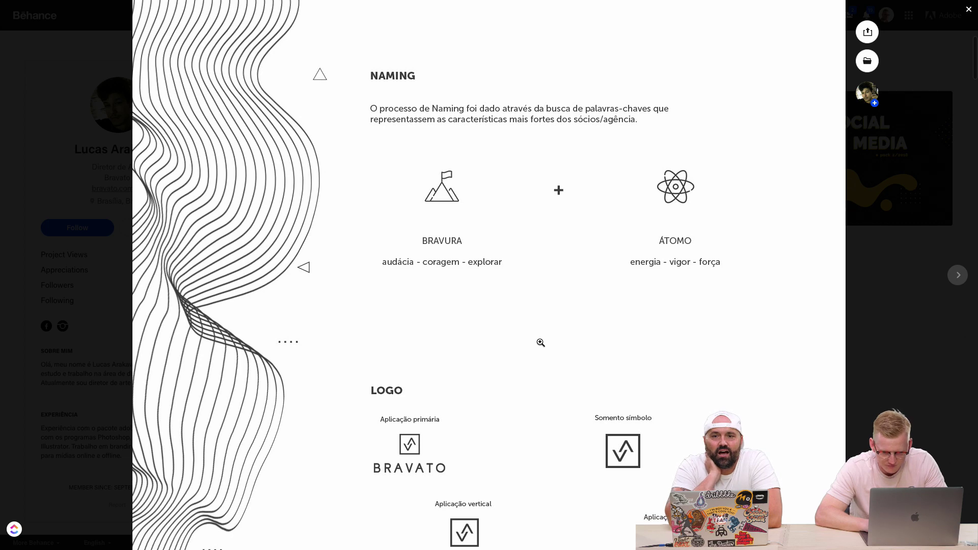
Enlarge the Bravato branding sheet and inspect the Bravura and Átomo icons in the Naming section up close.
click(674, 191)
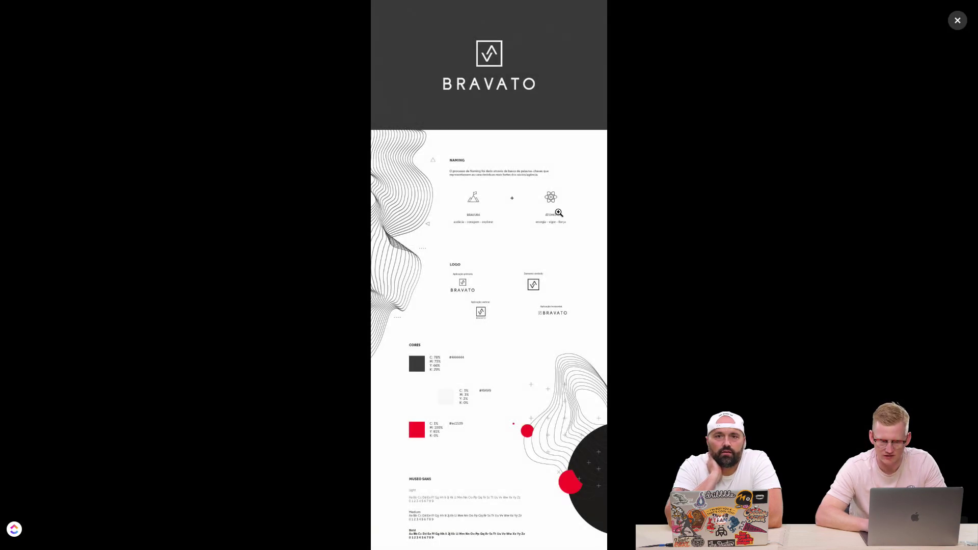
click(559, 213)
scroll(669, 251, down, 6)
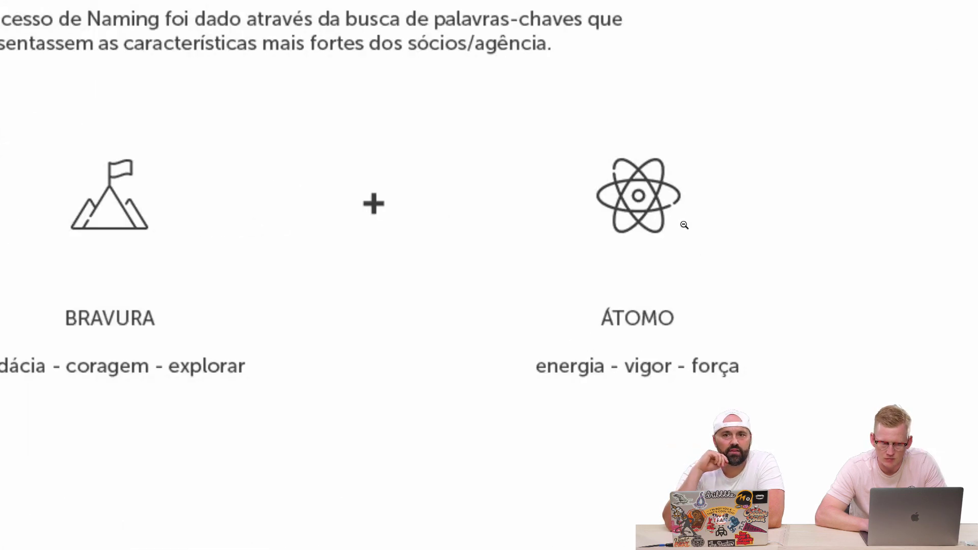
scroll(684, 224, left, 2)
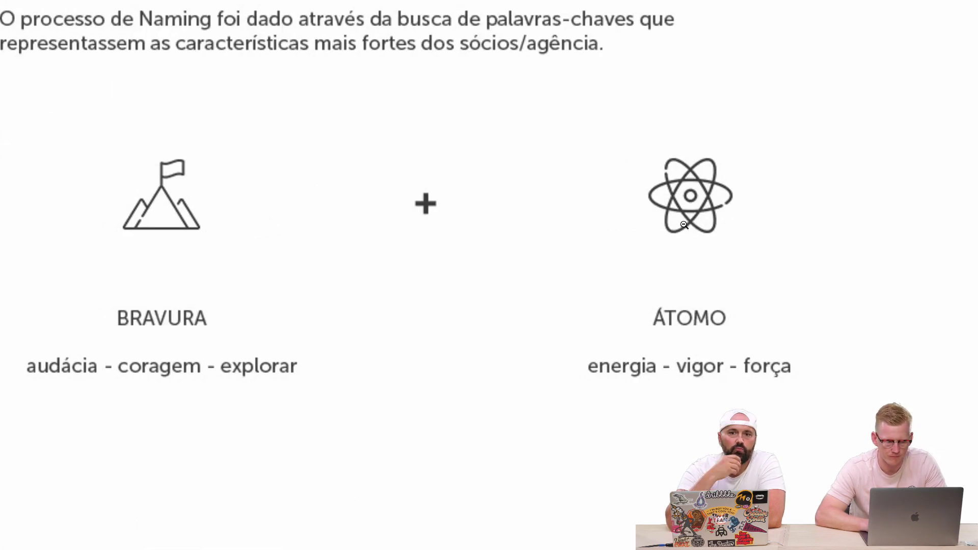